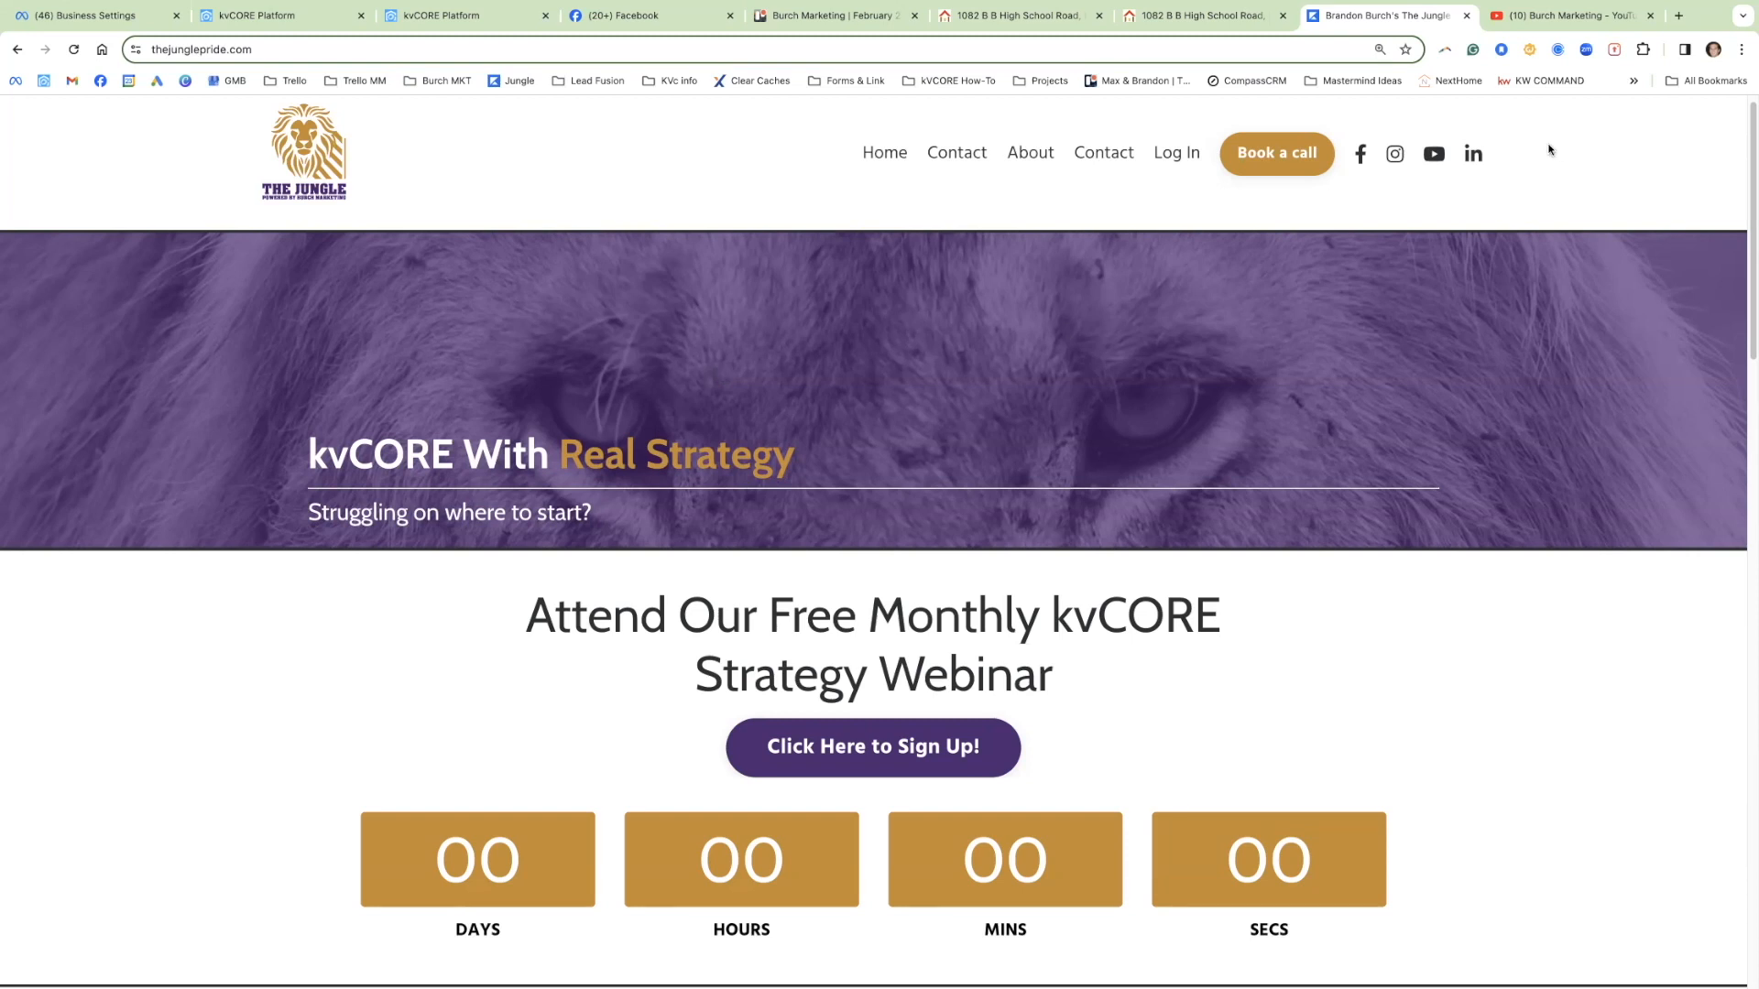
Step: Switch to the Burch Marketing | February 2024 Monthly Webinar Trello board
{"action": "left_click", "coordinate": [831, 22]}
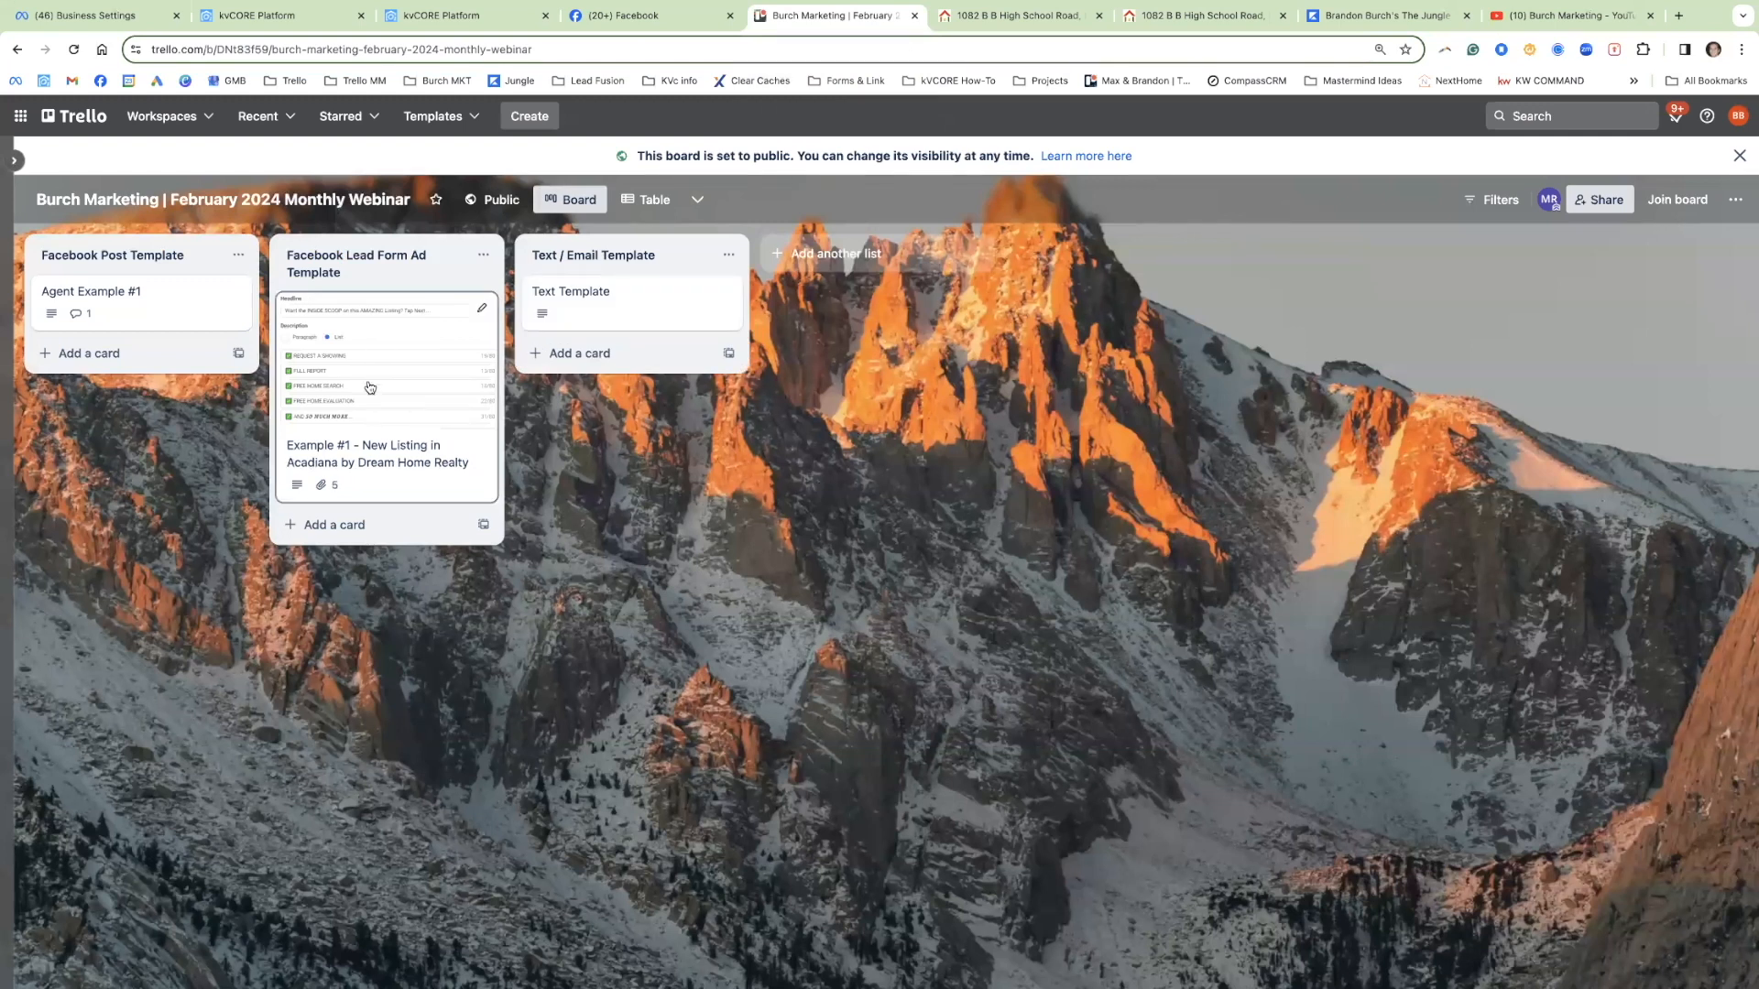
{"action": "left_click", "coordinate": [189, 298]}
{"action": "scroll", "coordinate": [826, 631], "scroll_direction": "down", "scroll_amount": 4}
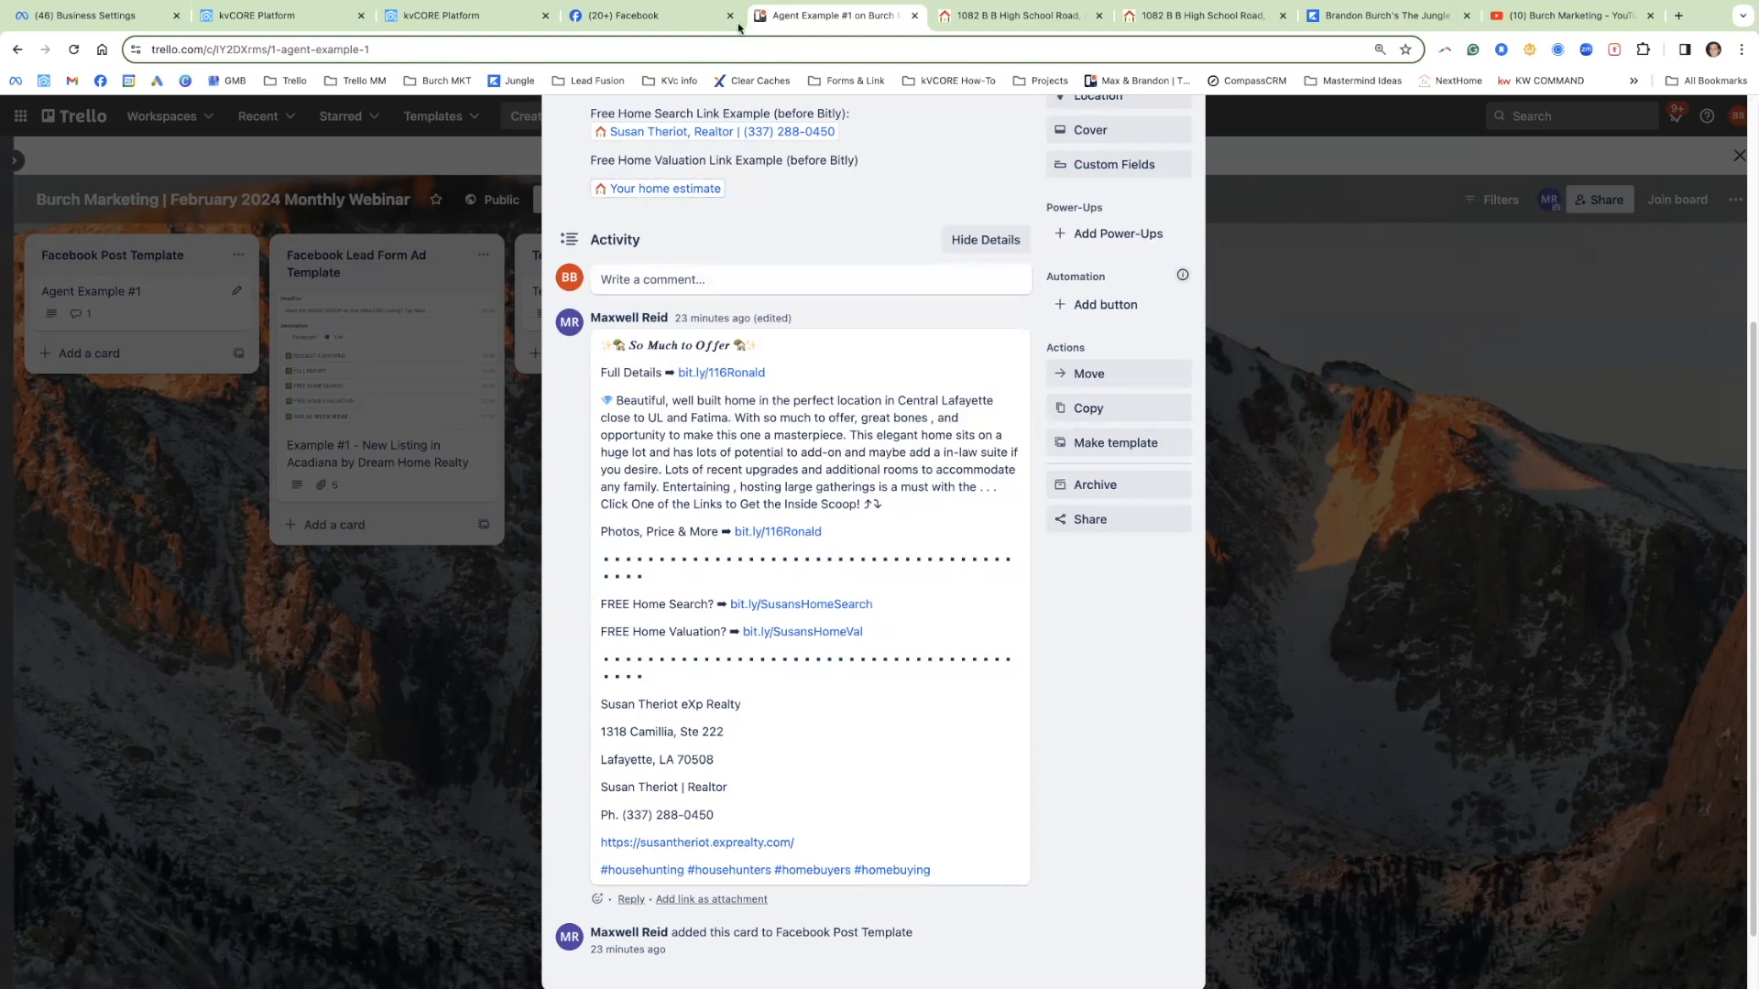
{"action": "left_click", "coordinate": [1003, 18]}
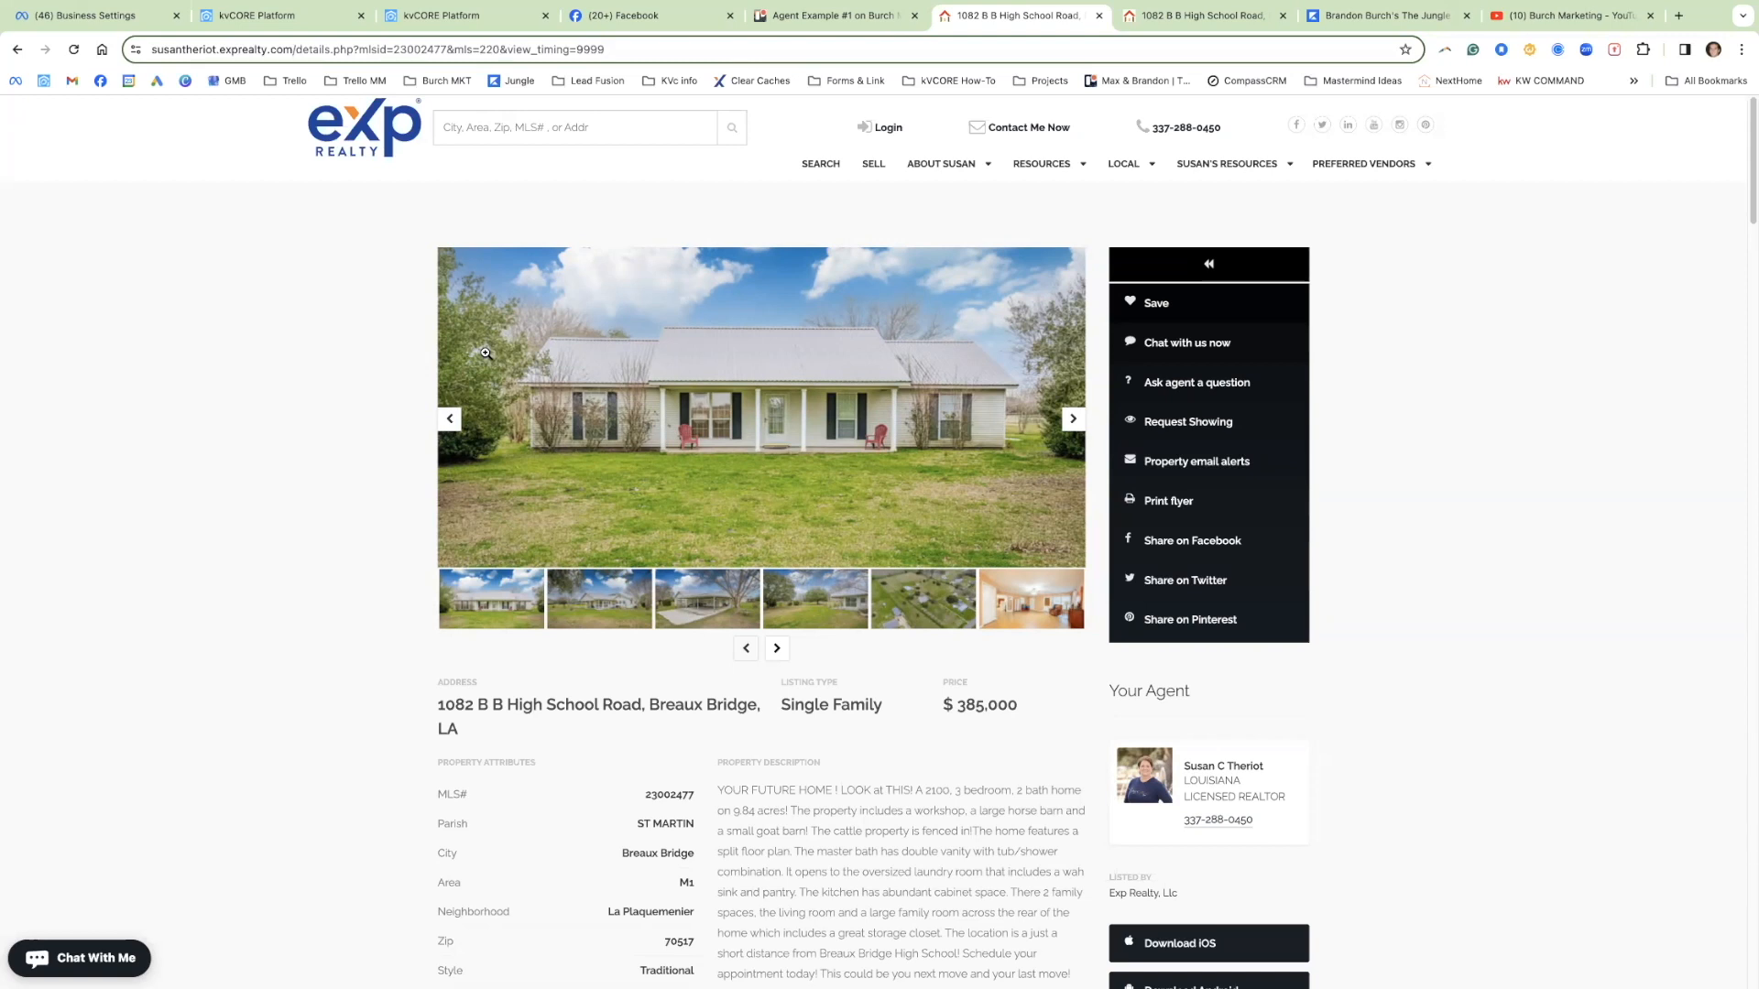
Step: On the agent's Facebook page, dismiss the Page-changes notice and expand the latest post's full text
{"action": "left_click", "coordinate": [655, 17]}
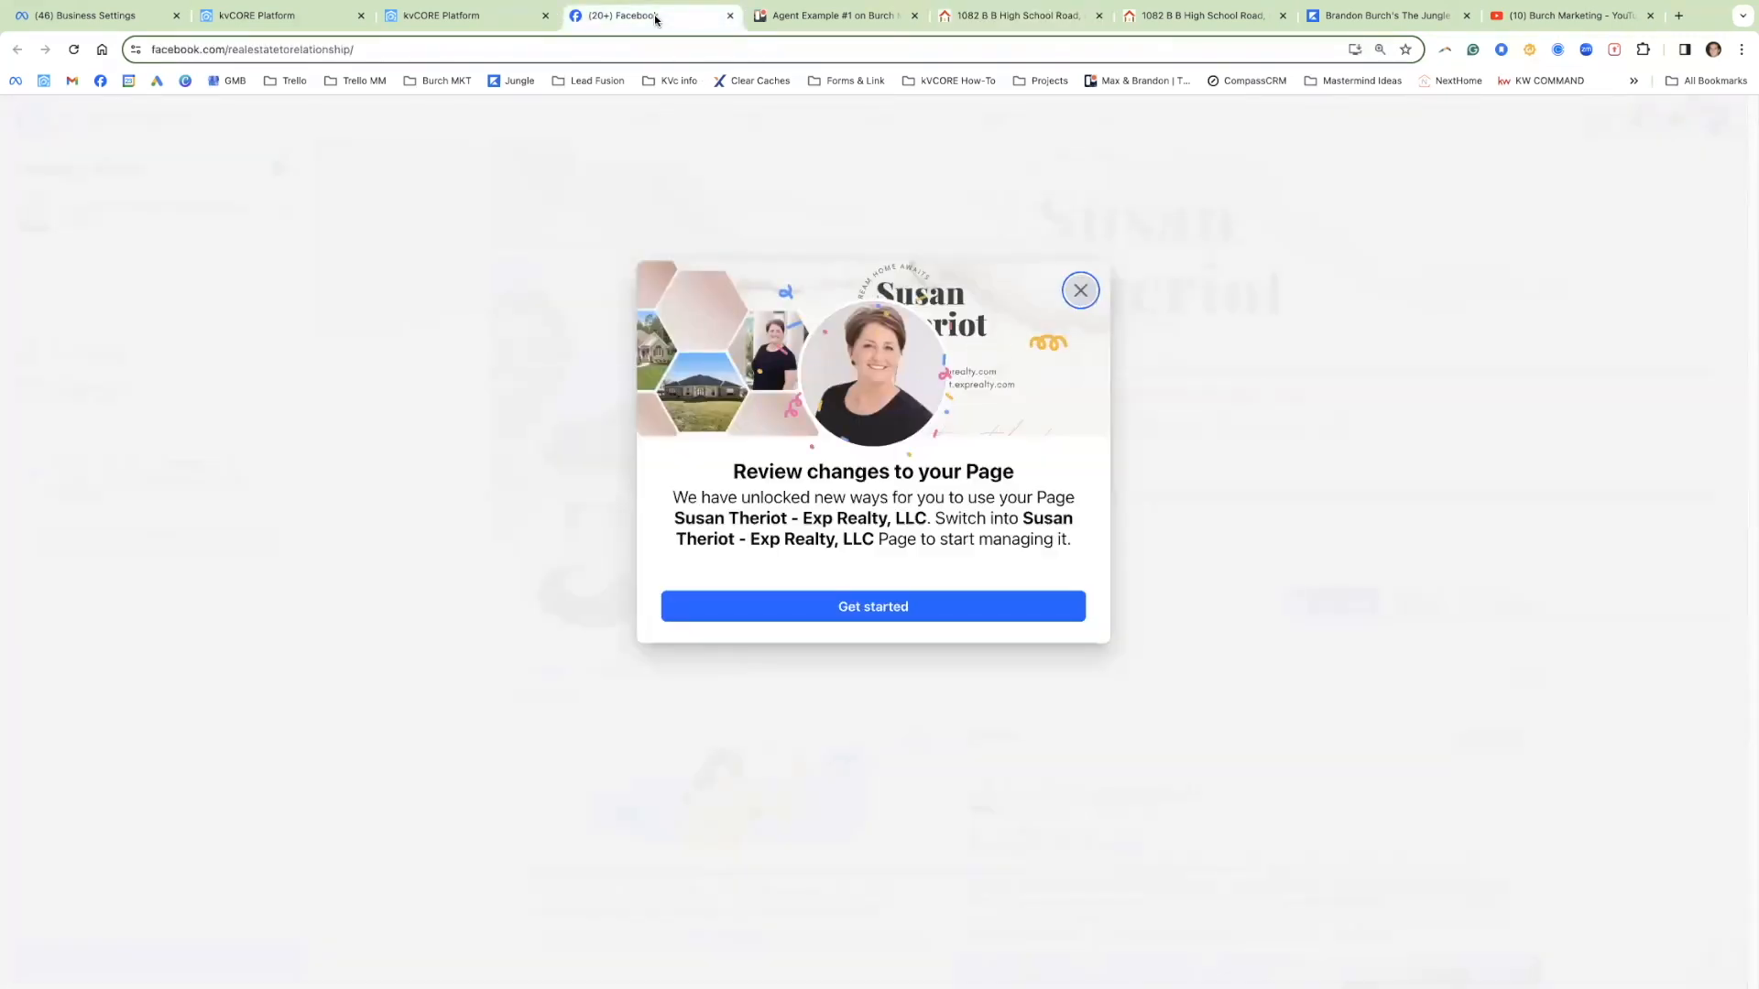
{"action": "left_click", "coordinate": [1080, 290]}
{"action": "scroll", "coordinate": [1206, 589], "scroll_direction": "down", "scroll_amount": 3}
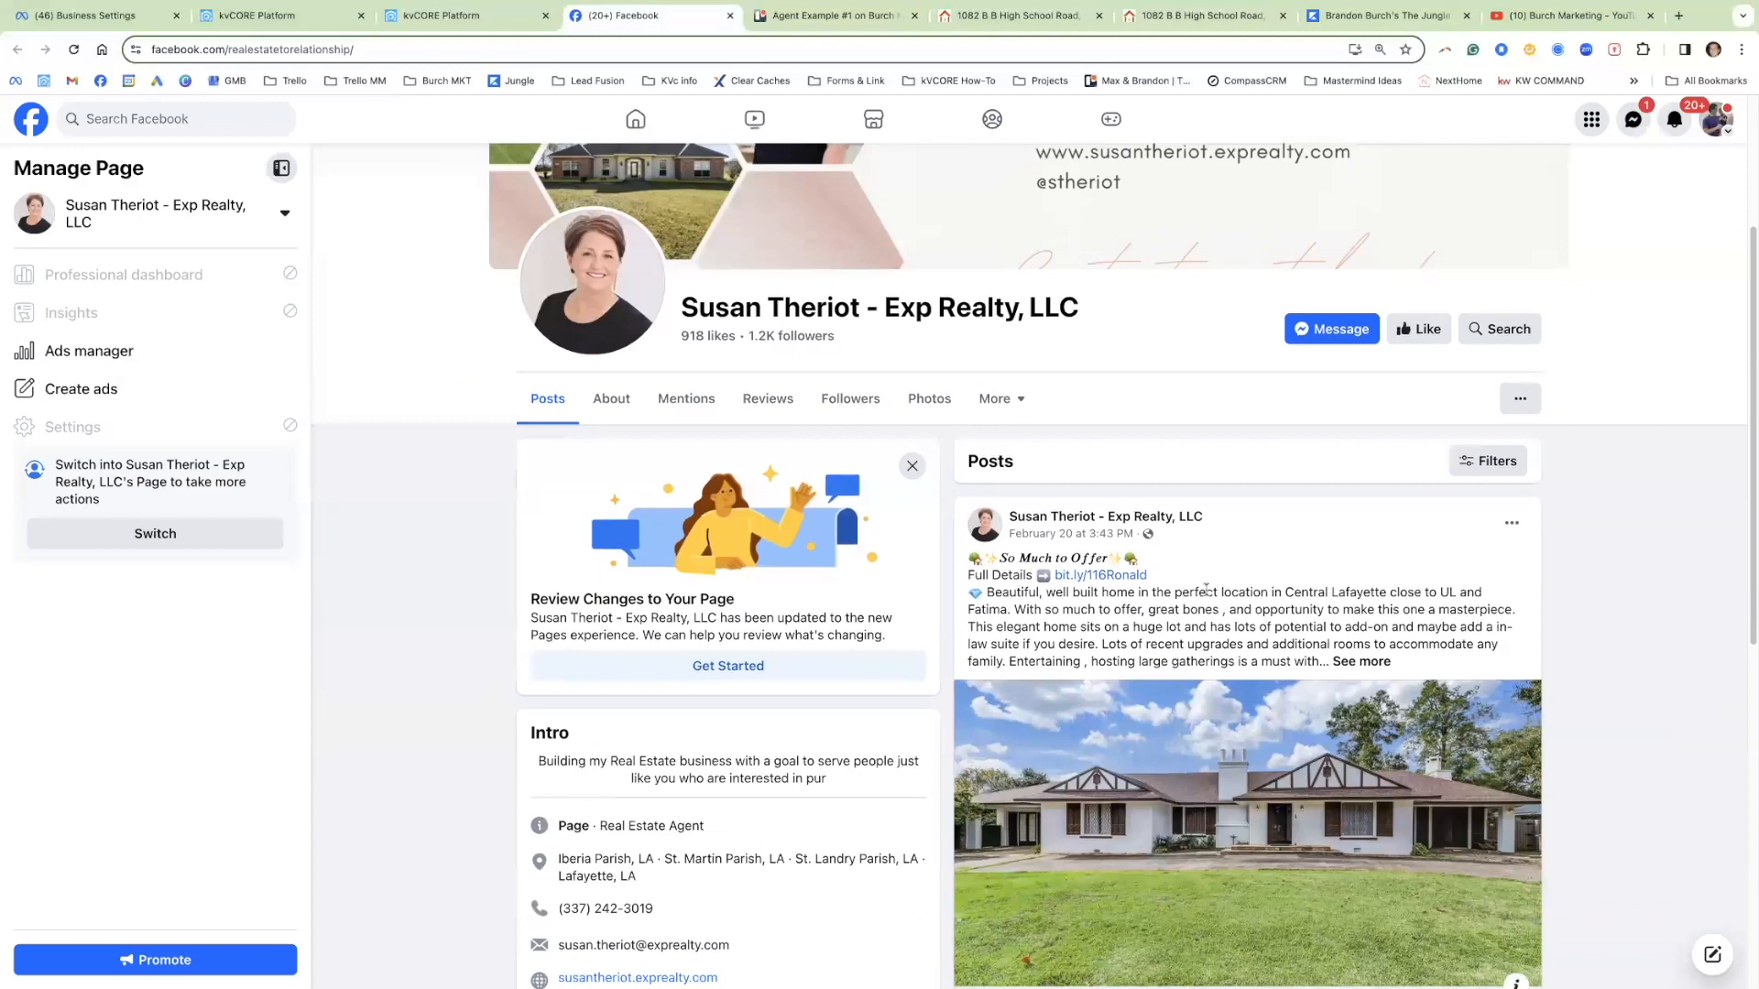
{"action": "scroll", "coordinate": [1328, 528], "scroll_direction": "down", "scroll_amount": 2}
{"action": "left_click", "coordinate": [1378, 419]}
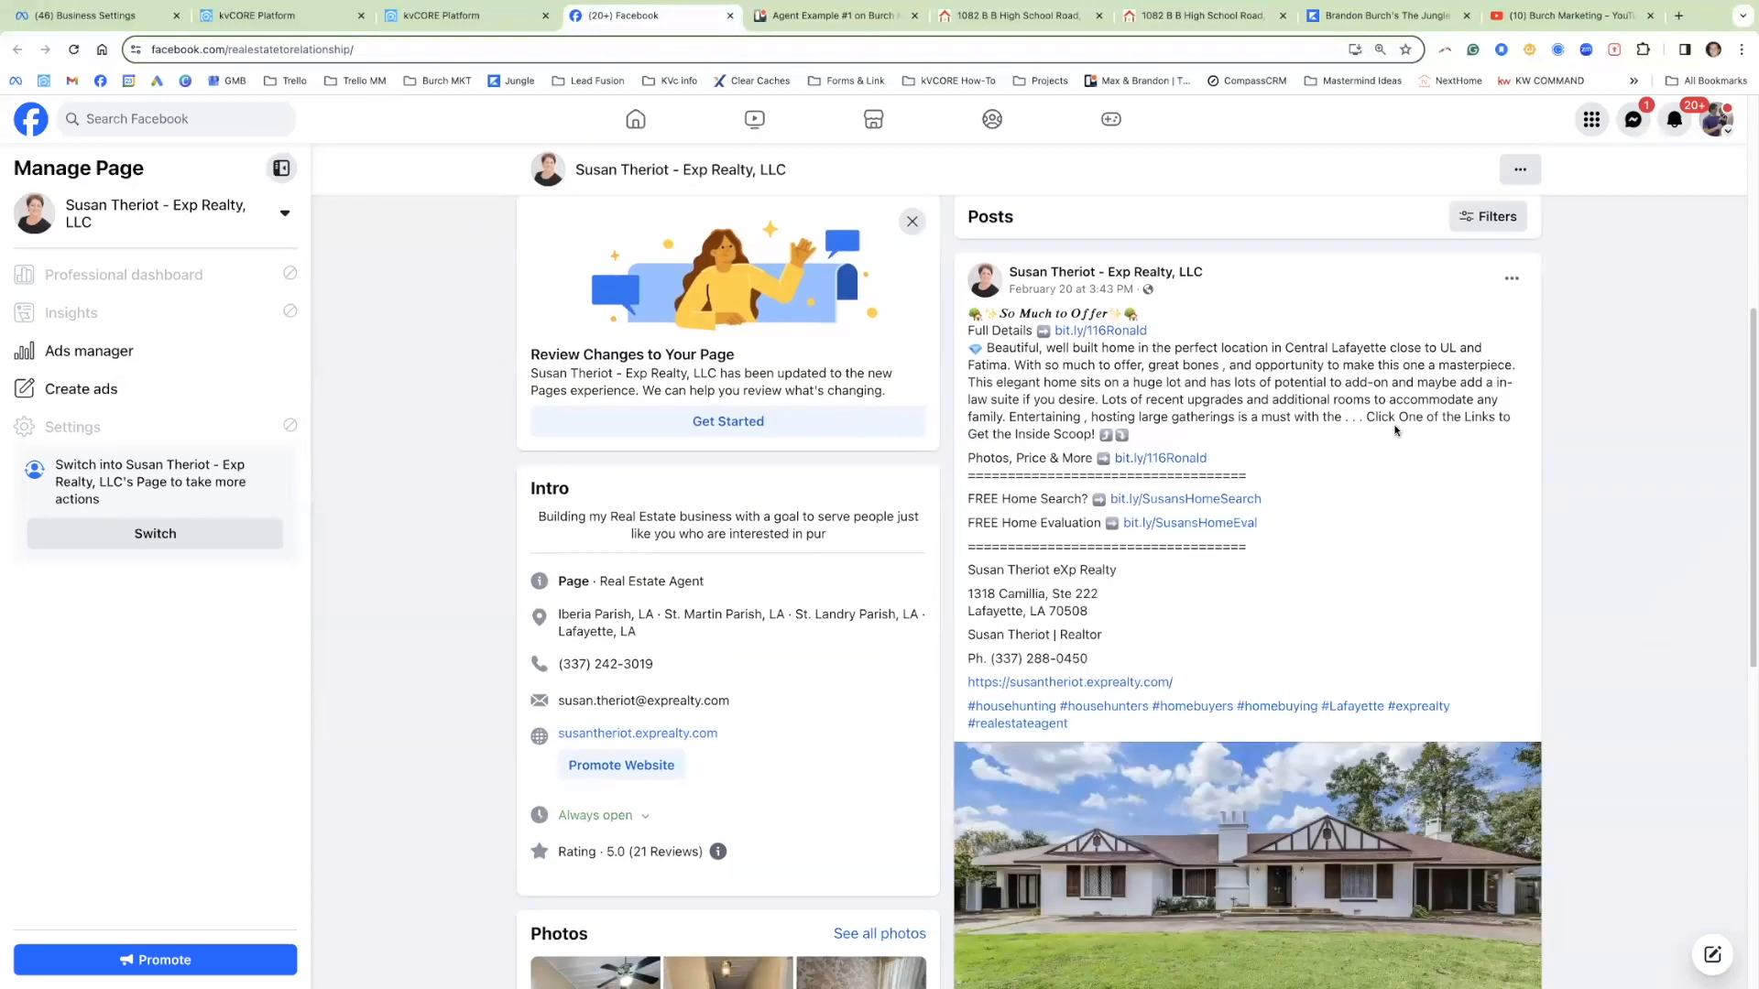
{"action": "scroll", "coordinate": [1419, 448], "scroll_direction": "down", "scroll_amount": 1}
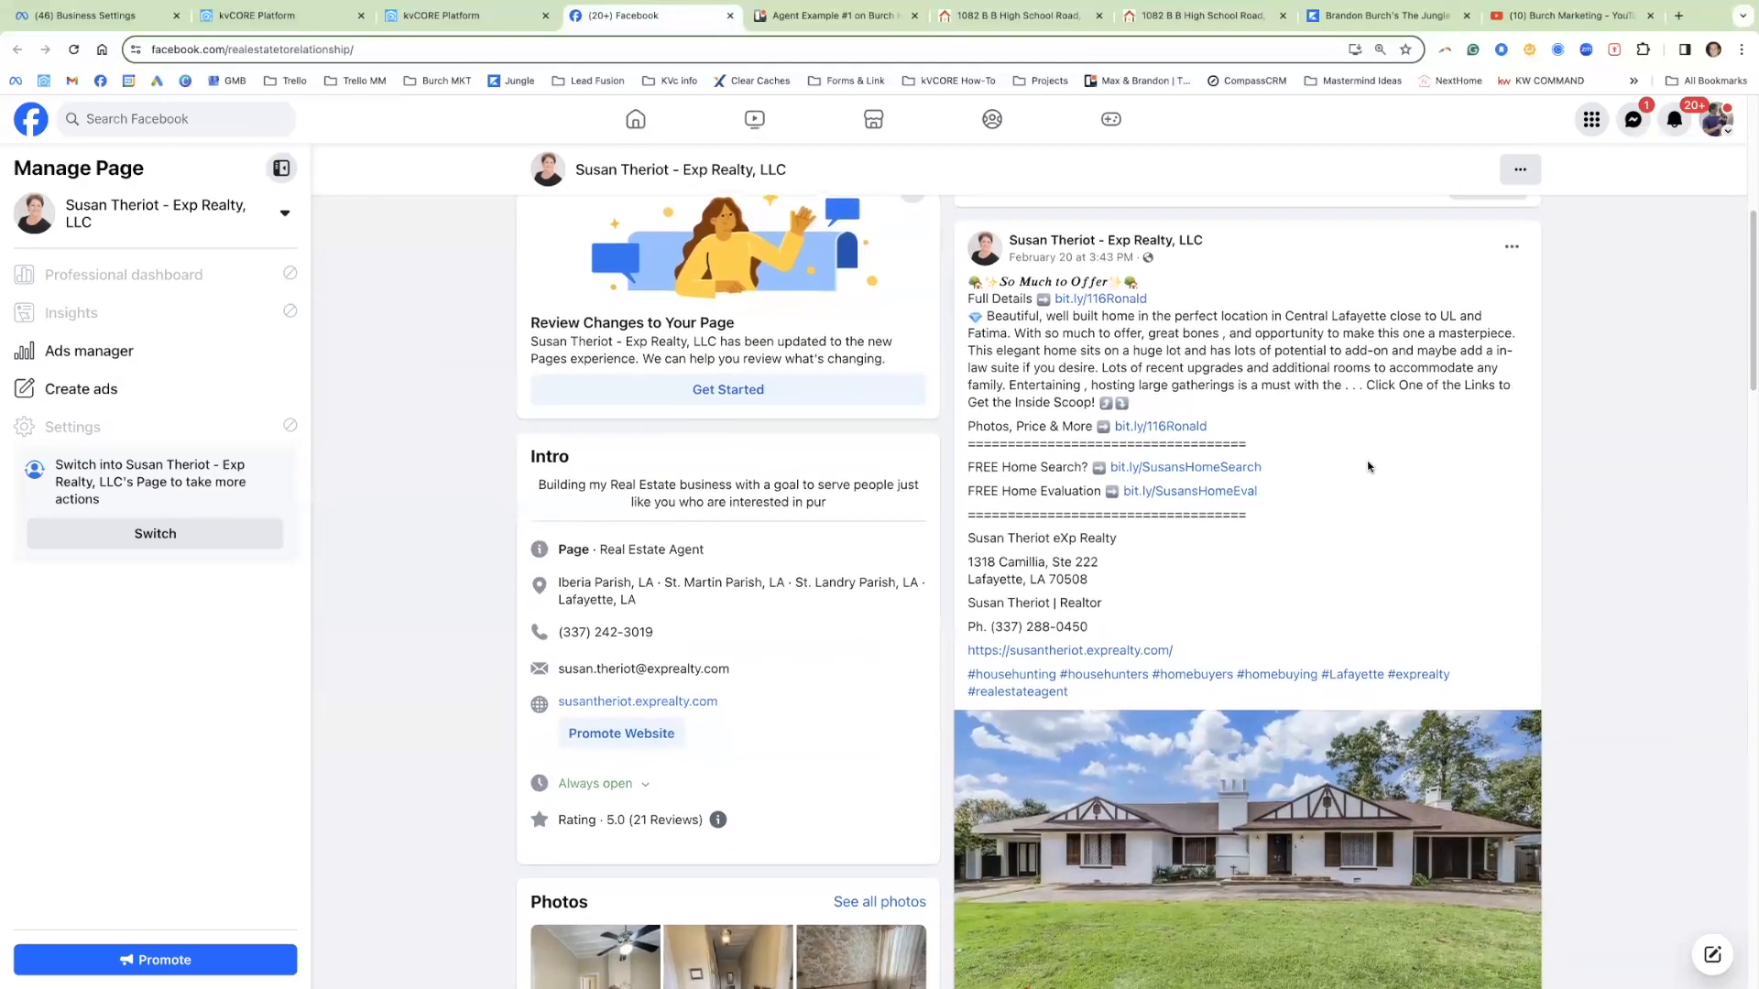
{"action": "scroll", "coordinate": [1367, 467], "scroll_direction": "down", "scroll_amount": 1}
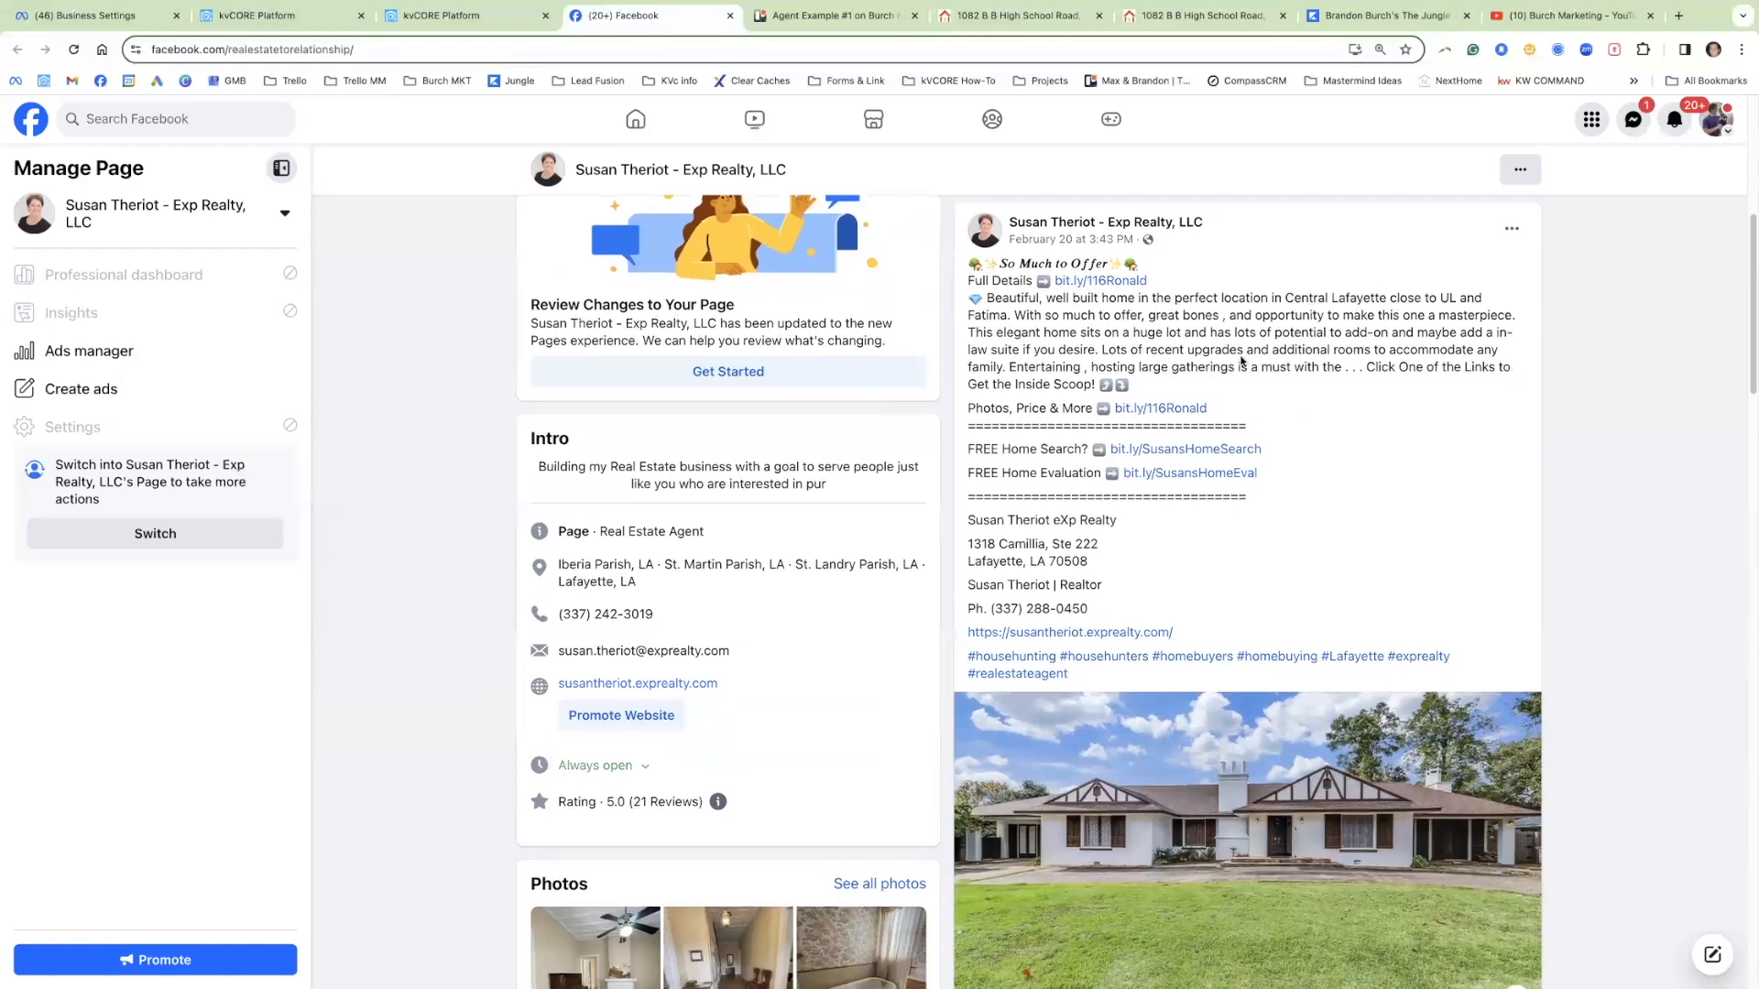
{"action": "left_click", "coordinate": [1022, 23]}
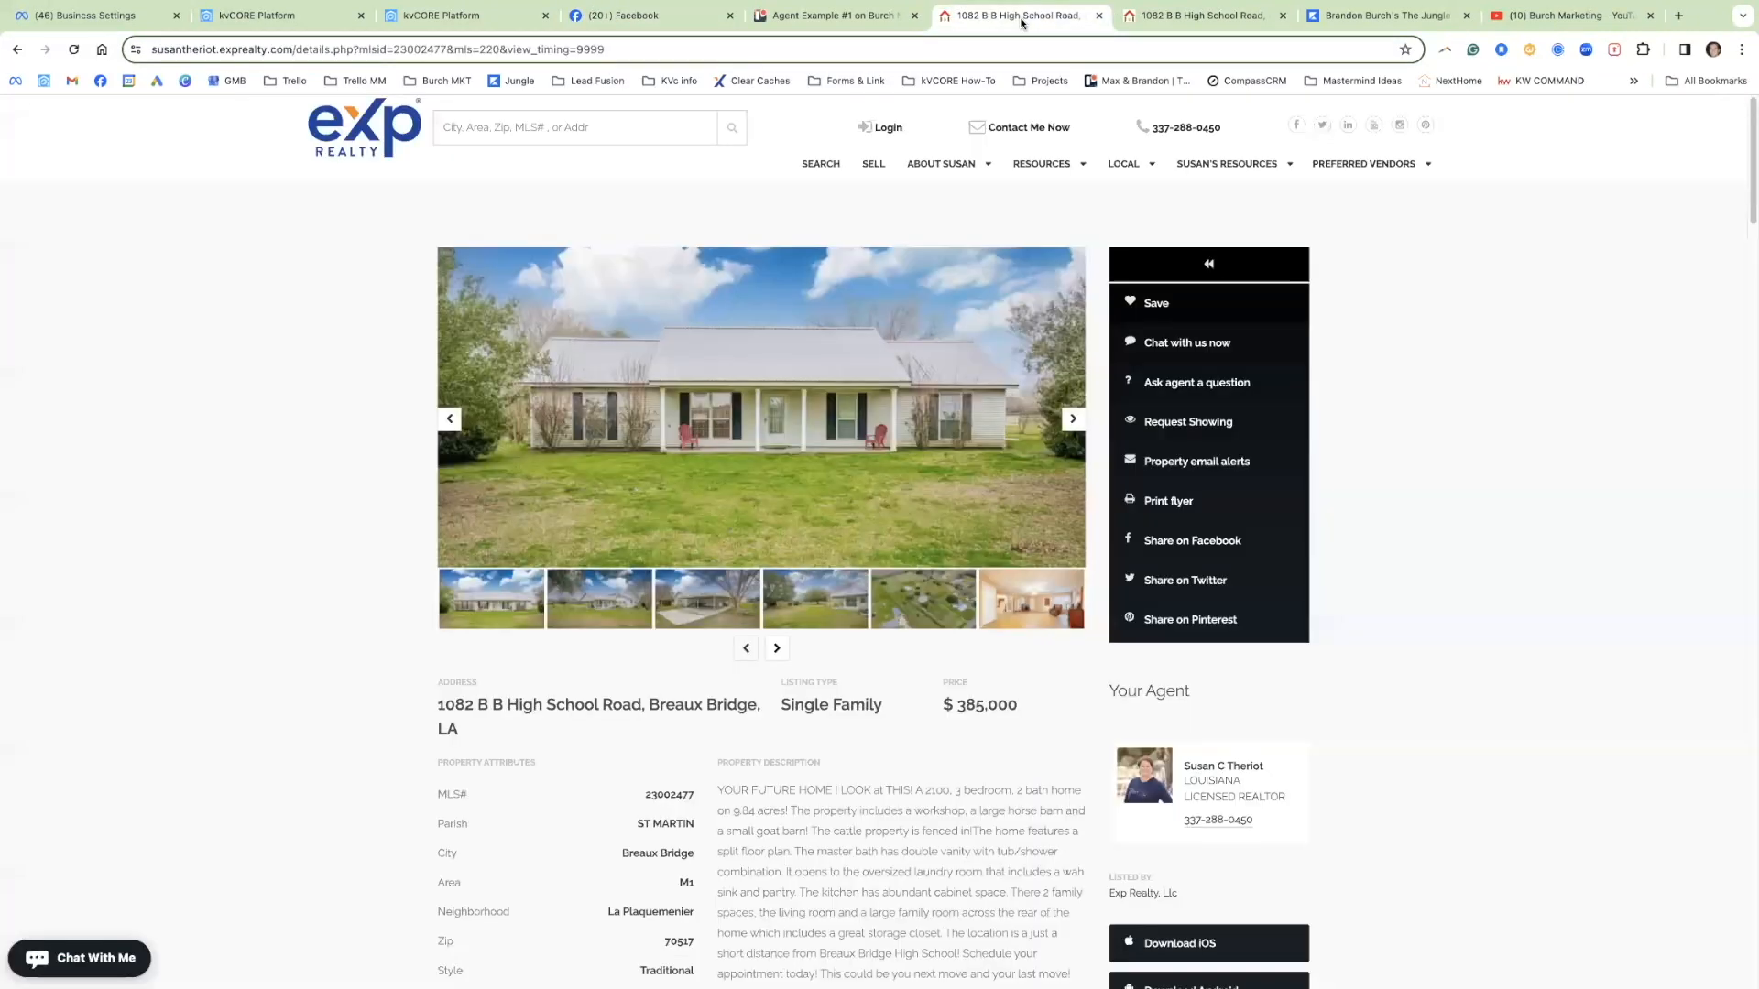
{"action": "left_click", "coordinate": [646, 17]}
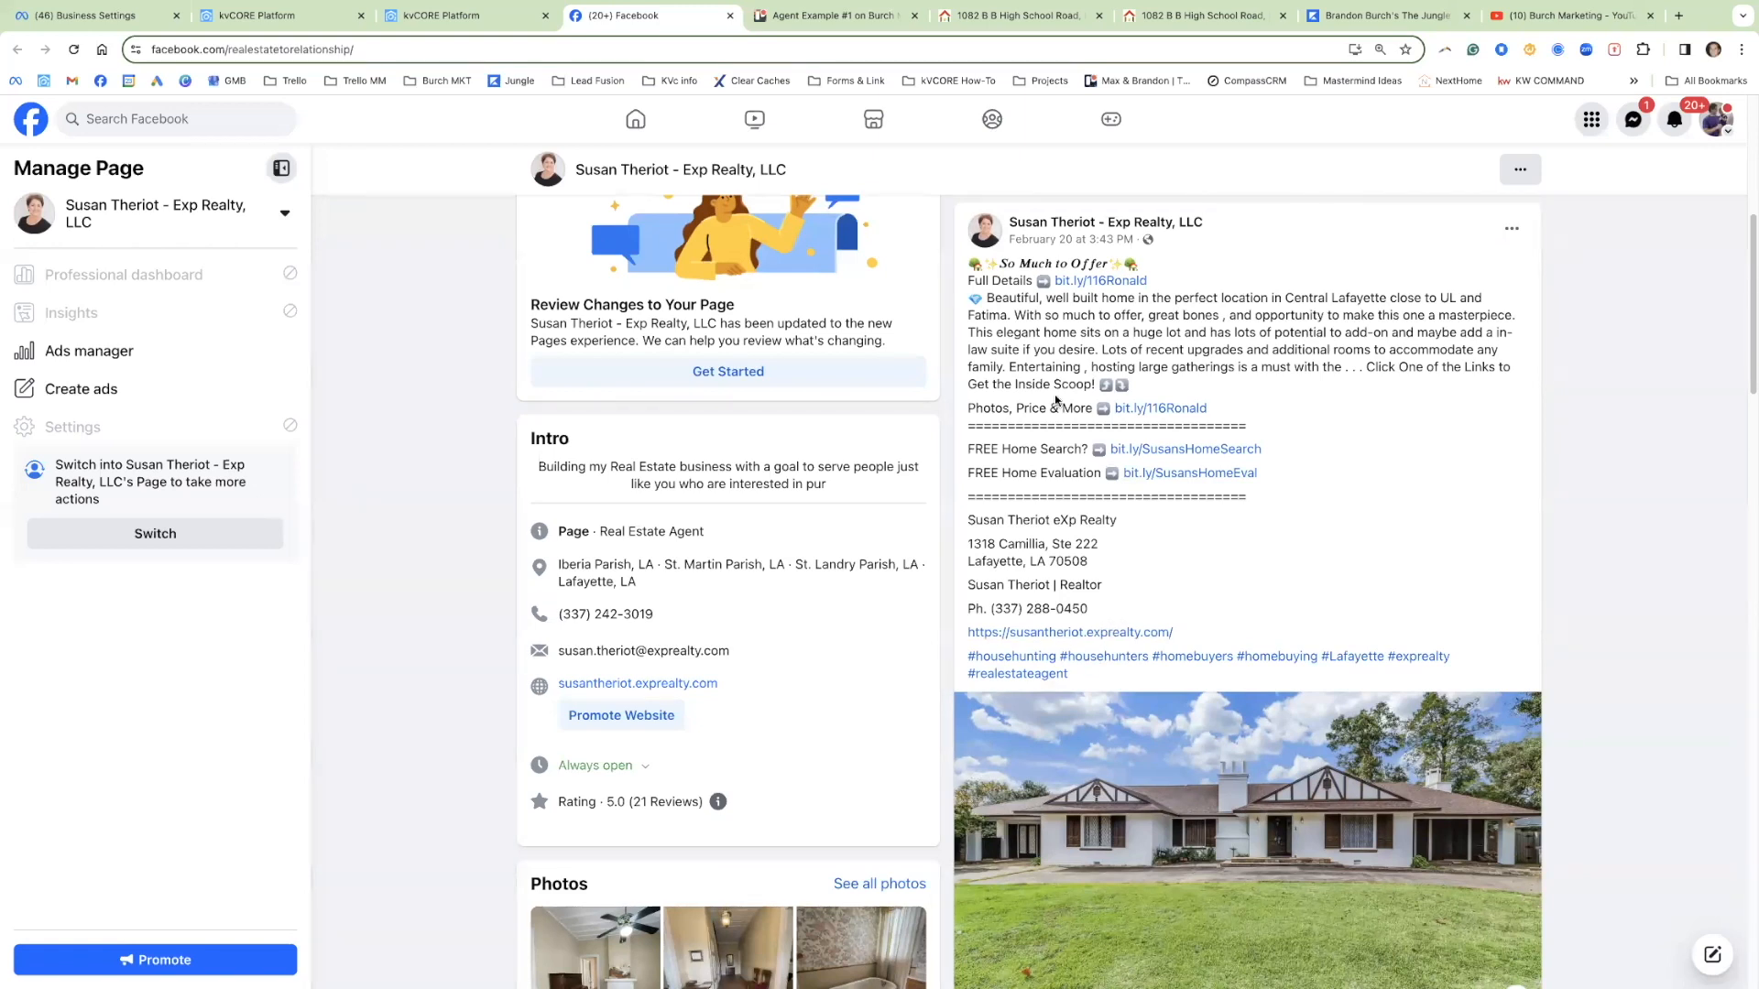
{"action": "scroll", "coordinate": [1063, 408], "scroll_direction": "down", "scroll_amount": 1}
{"action": "scroll", "coordinate": [1079, 418], "scroll_direction": "up", "scroll_amount": 1}
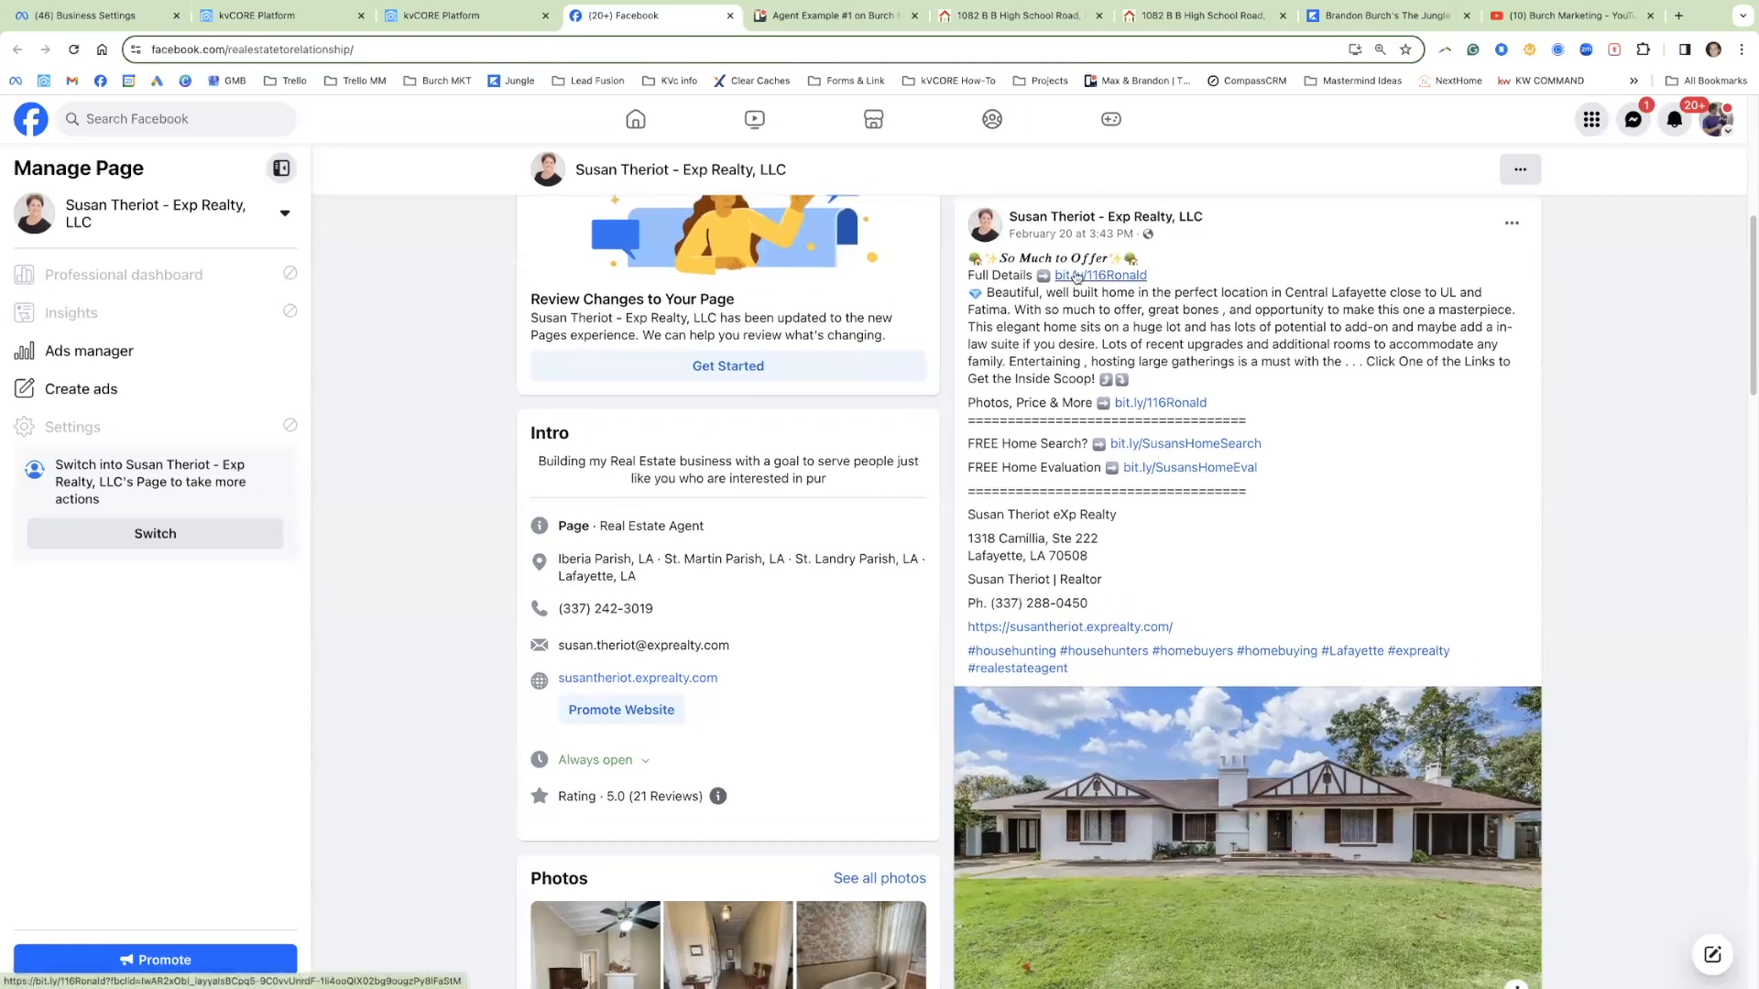
{"action": "left_click", "coordinate": [1078, 277]}
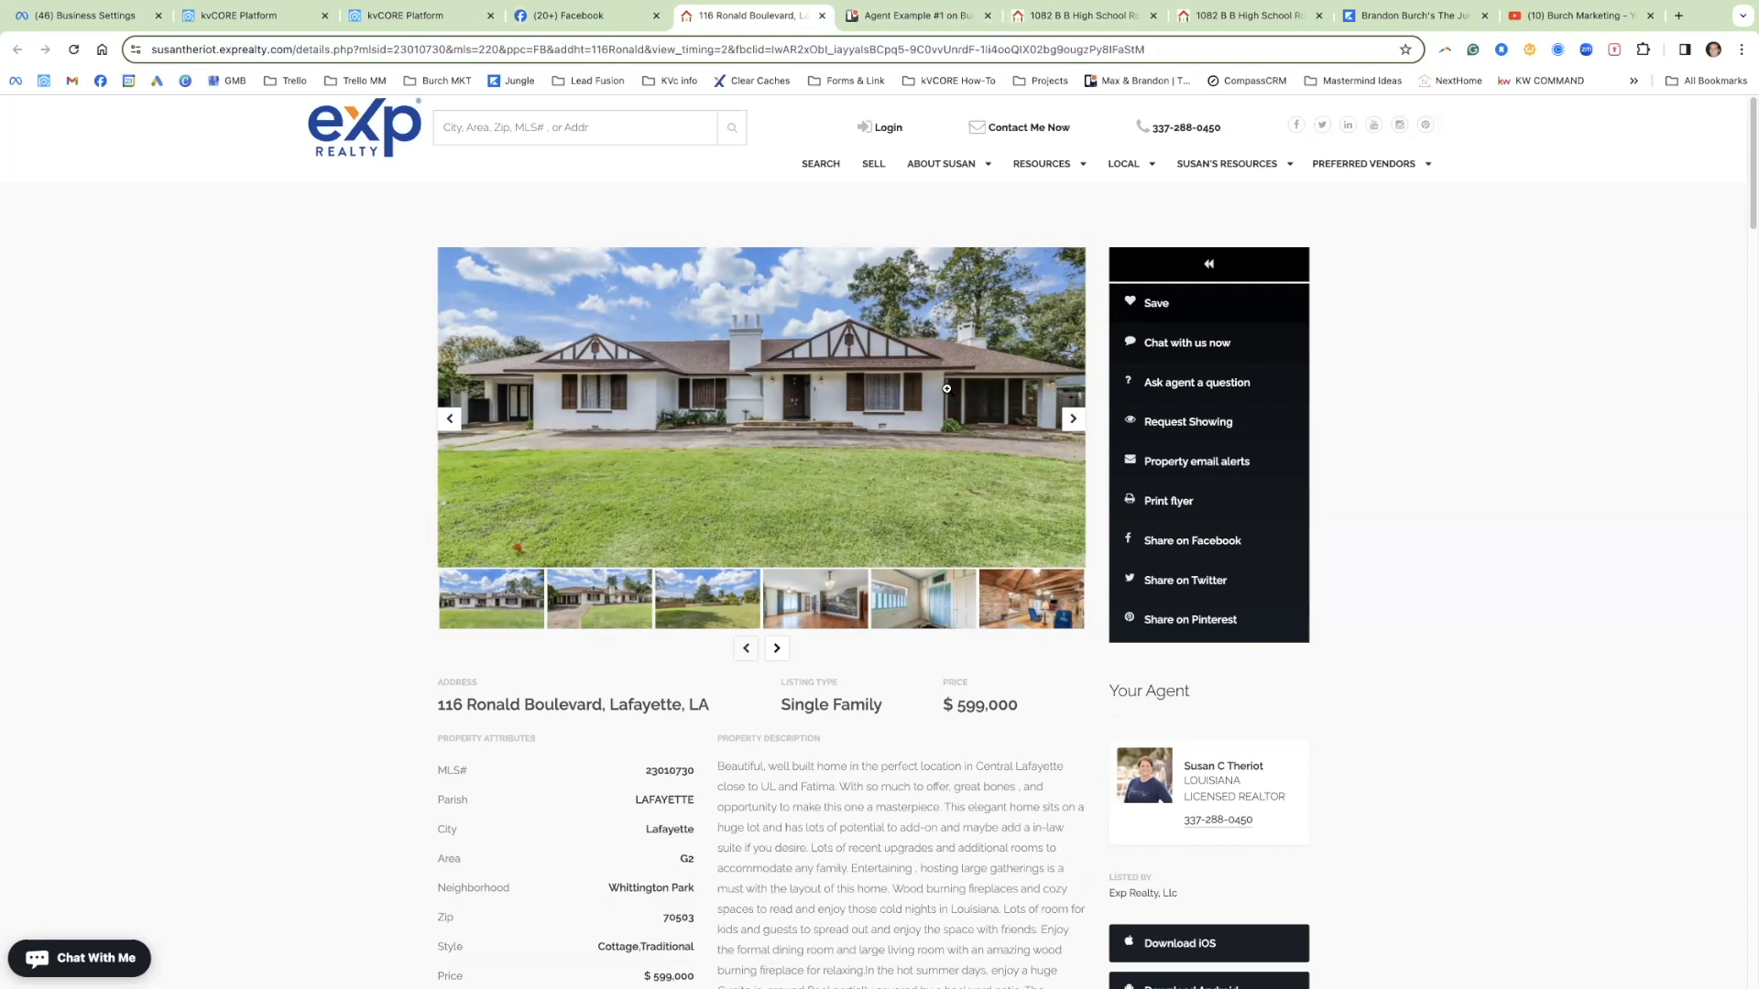
{"action": "left_click", "coordinate": [1070, 428]}
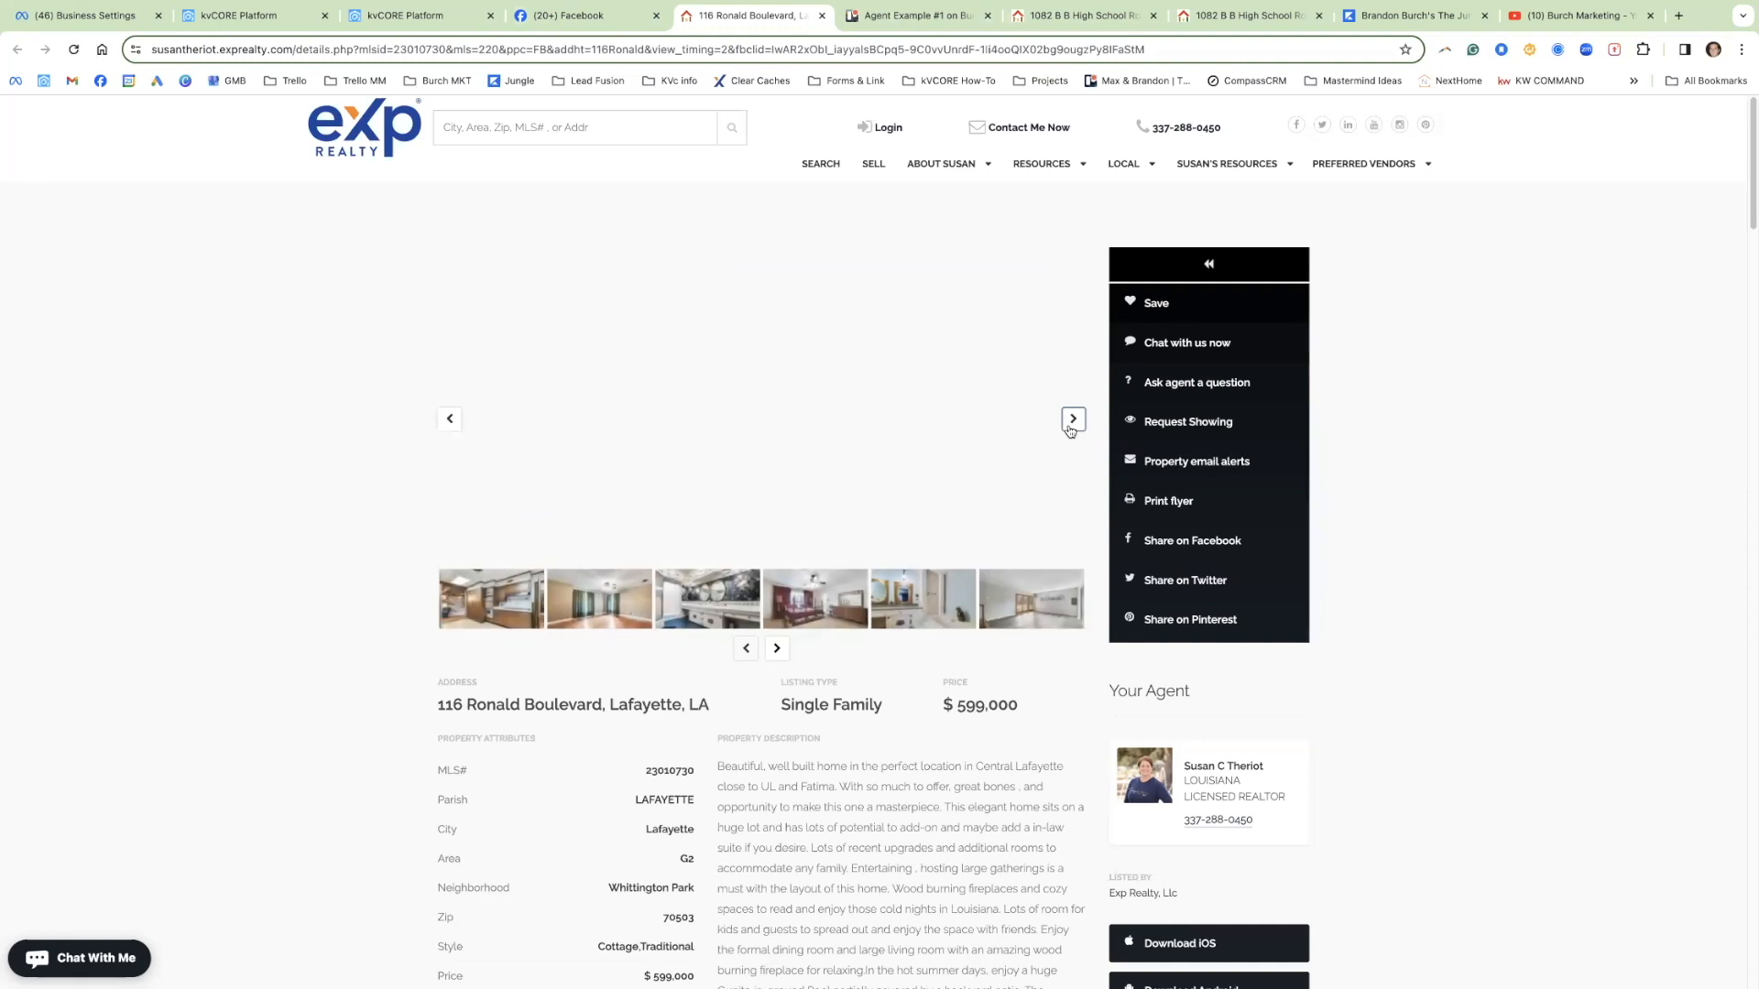
{"action": "left_click", "coordinate": [1070, 429]}
{"action": "left_click", "coordinate": [1070, 429]}
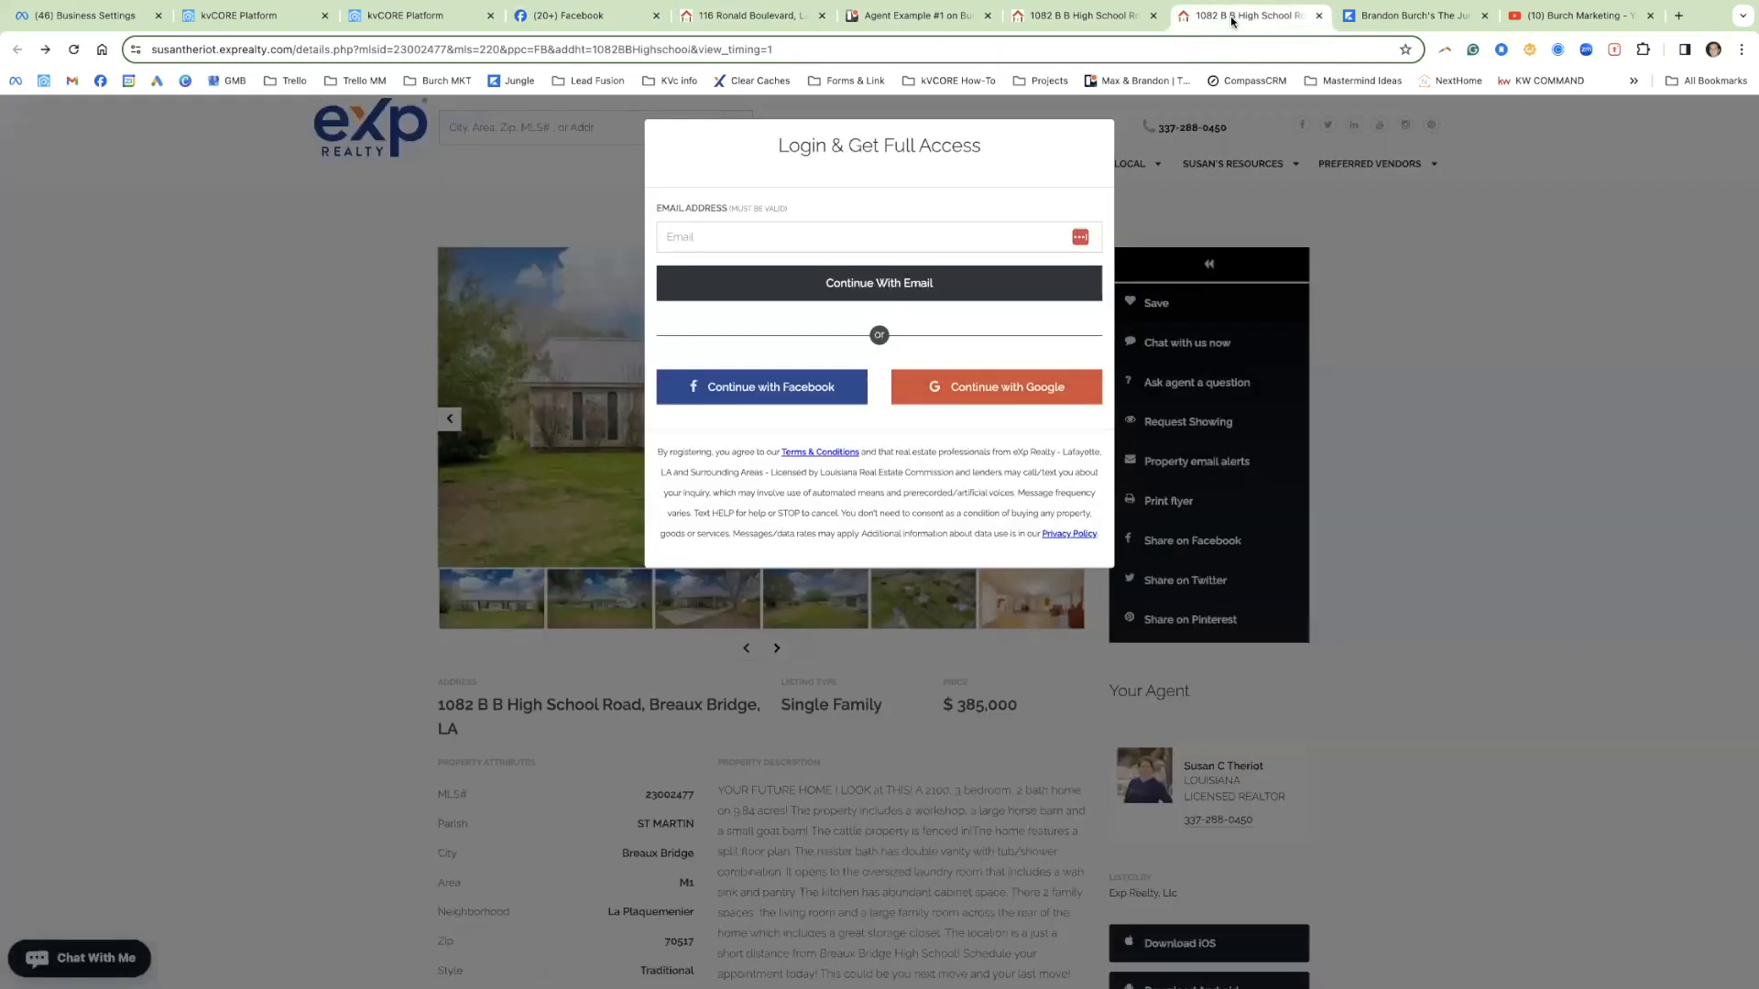
Step: Recheck the 1082 listing and Facebook page, then bring up kvCORE's Property Listings
{"action": "left_click", "coordinate": [1278, 15]}
{"action": "left_click", "coordinate": [566, 19]}
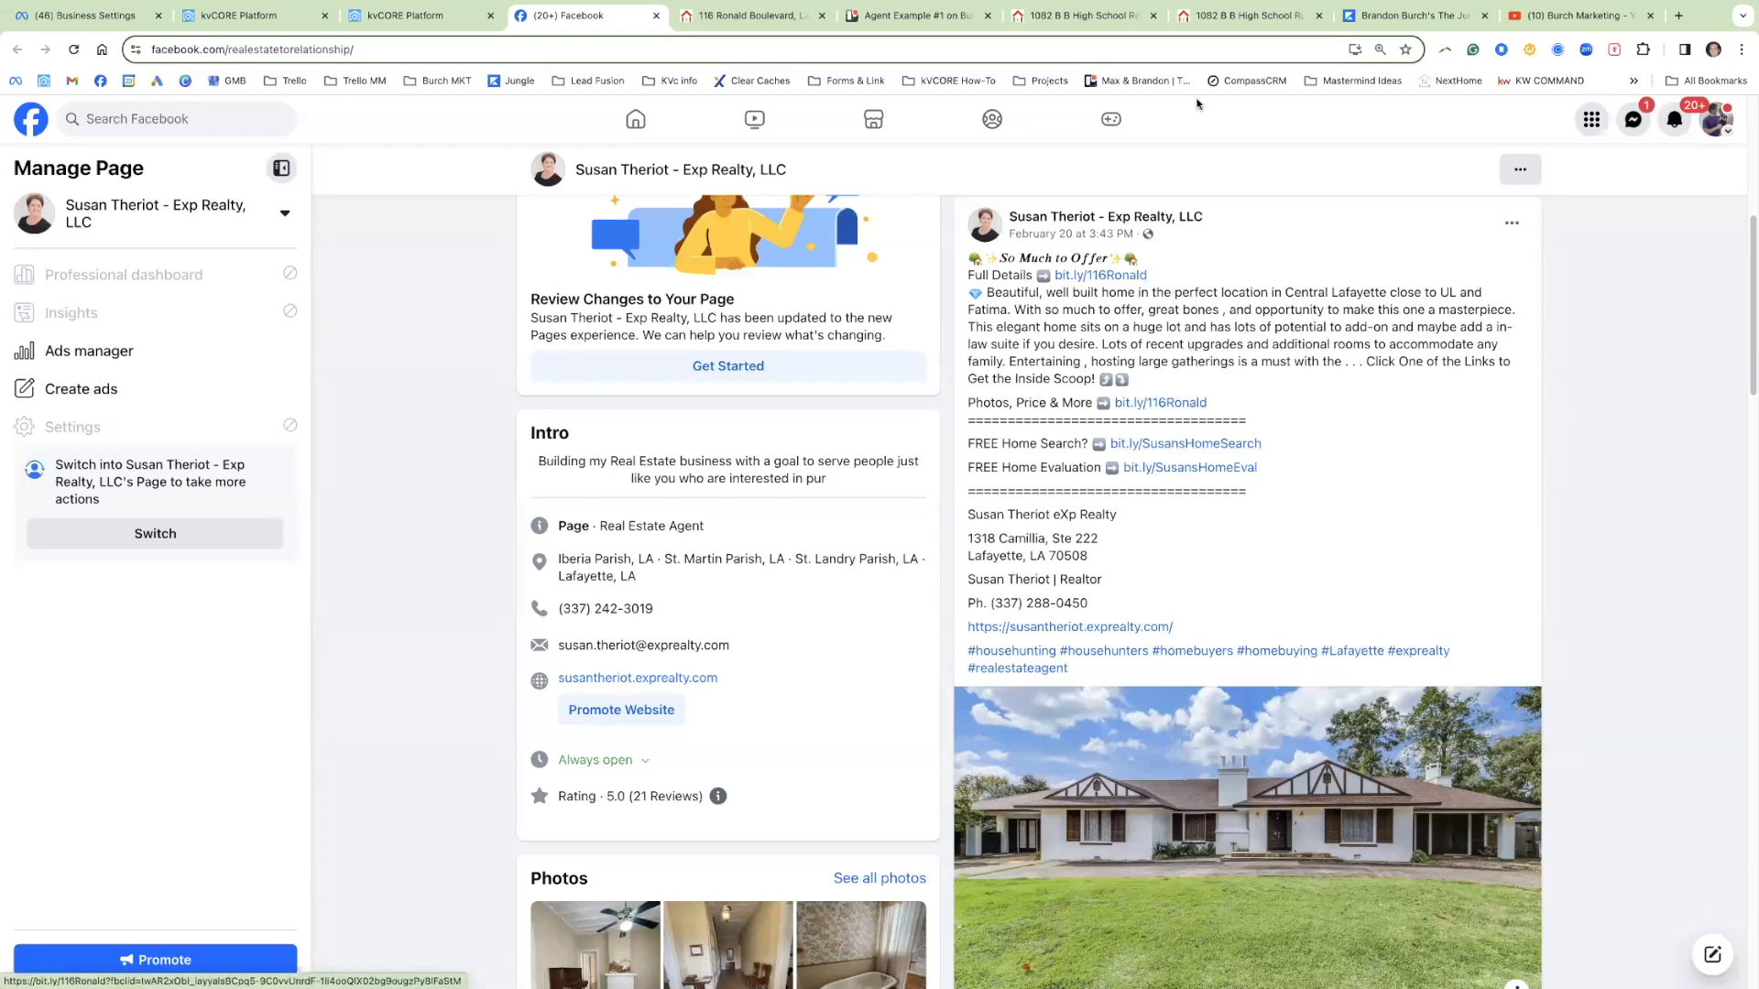
{"action": "left_click", "coordinate": [1238, 16]}
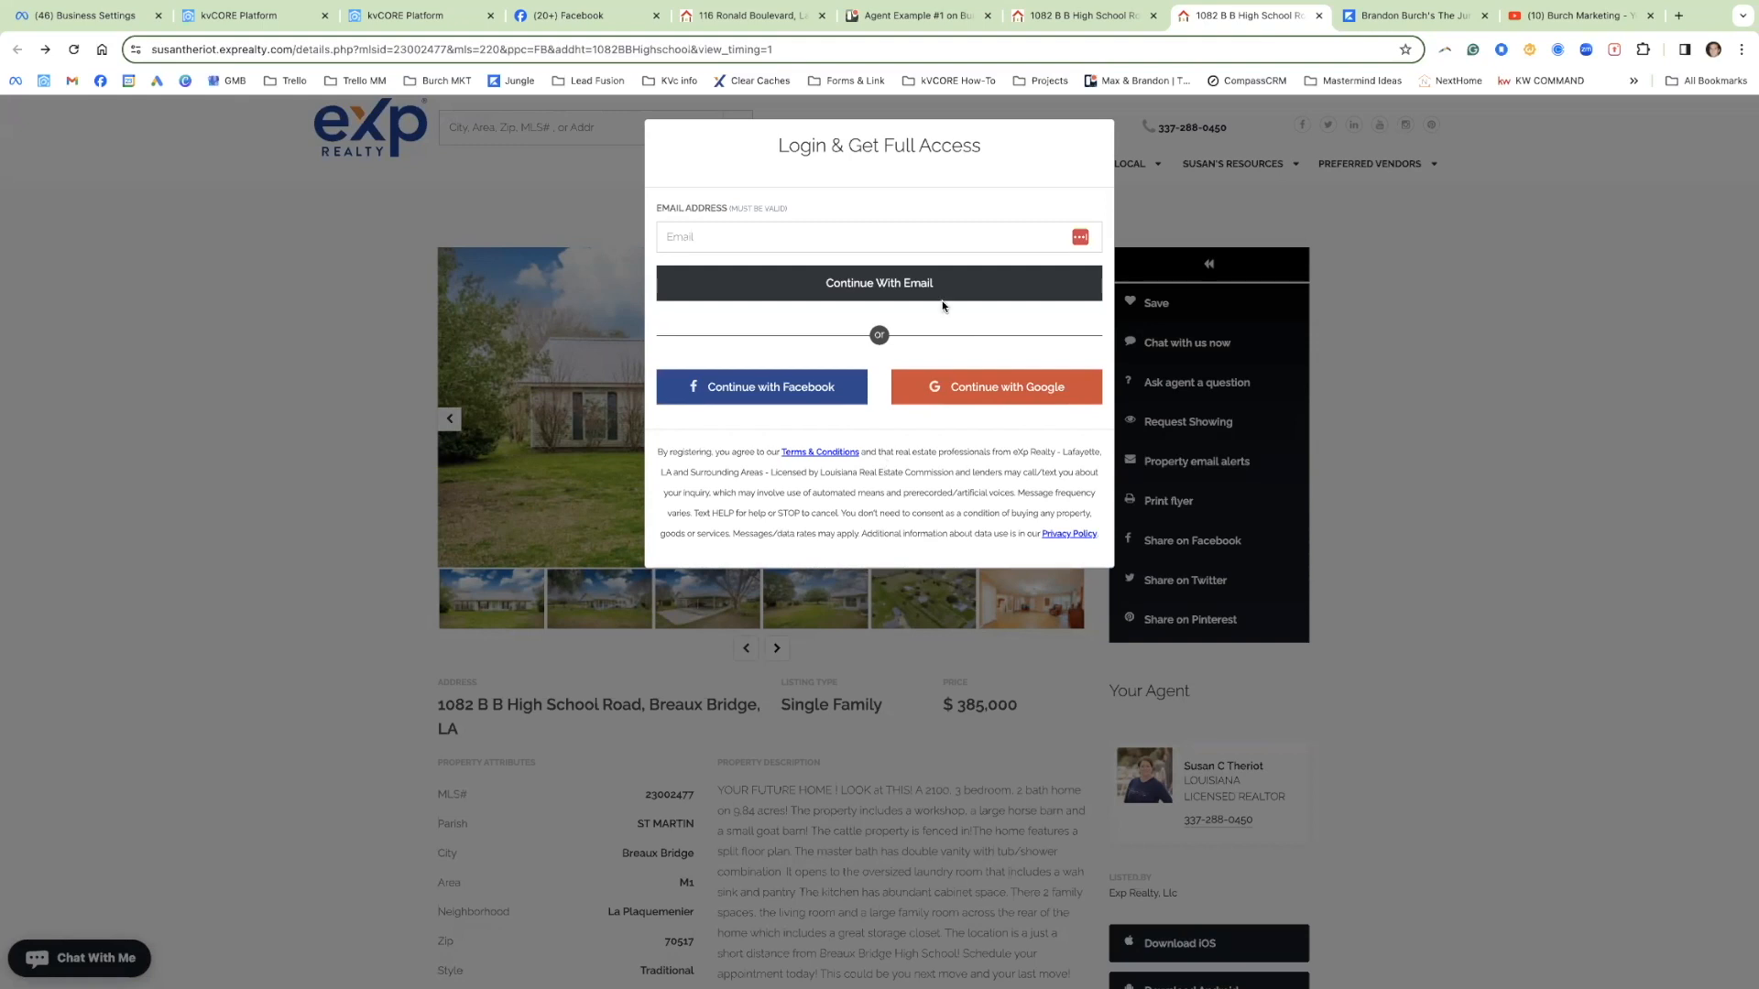
{"action": "left_click", "coordinate": [377, 22]}
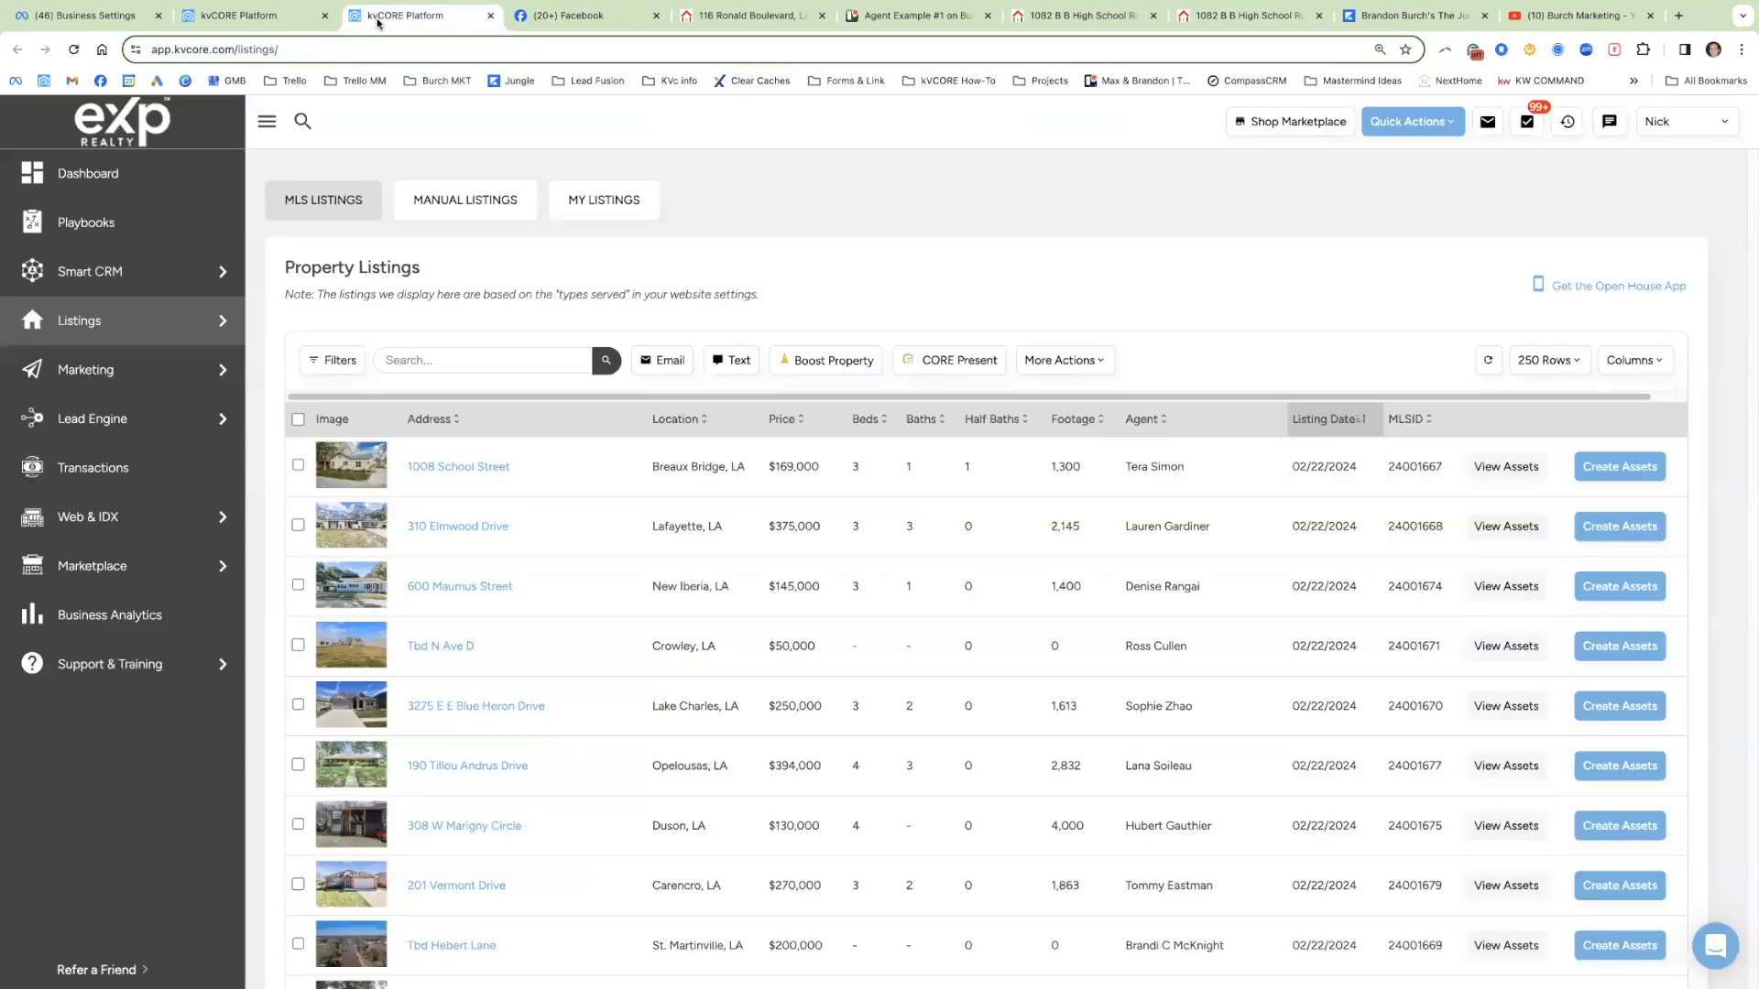
Step: Scroll through the kvCORE Smart CRM contacts list, then return to the Facebook page
{"action": "left_click", "coordinate": [259, 20]}
{"action": "scroll", "coordinate": [698, 562], "scroll_direction": "down", "scroll_amount": 3}
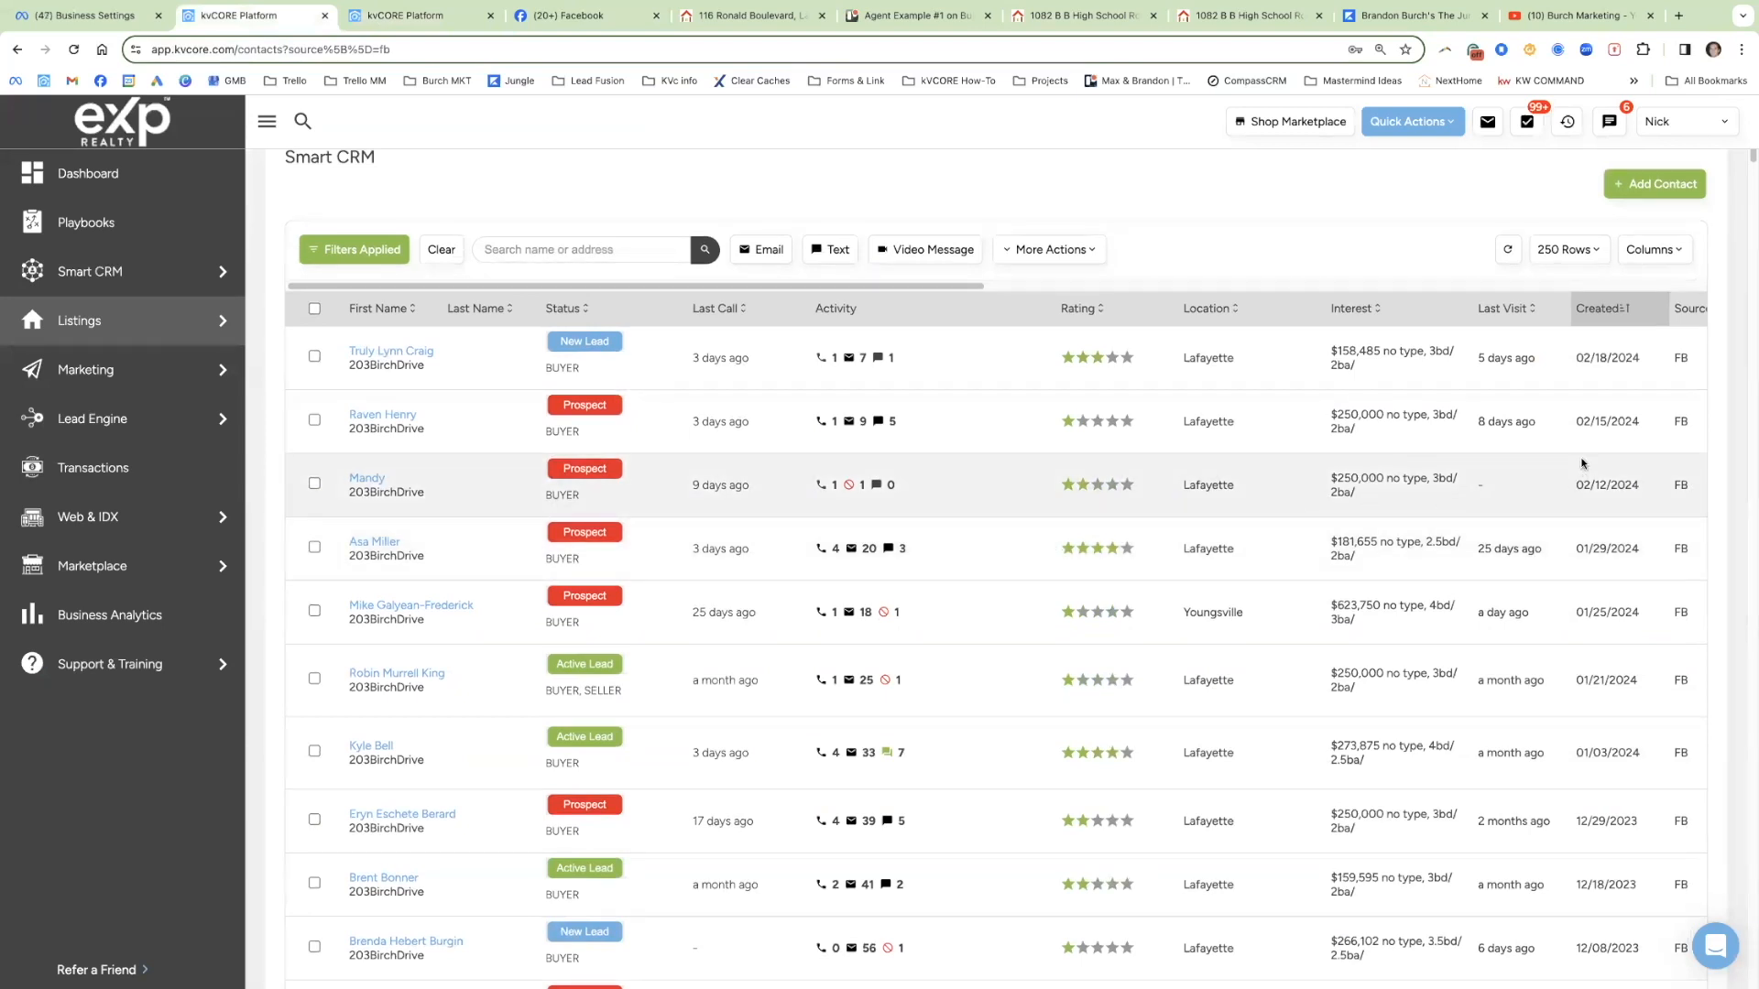
{"action": "scroll", "coordinate": [1581, 464], "scroll_direction": "down", "scroll_amount": 1}
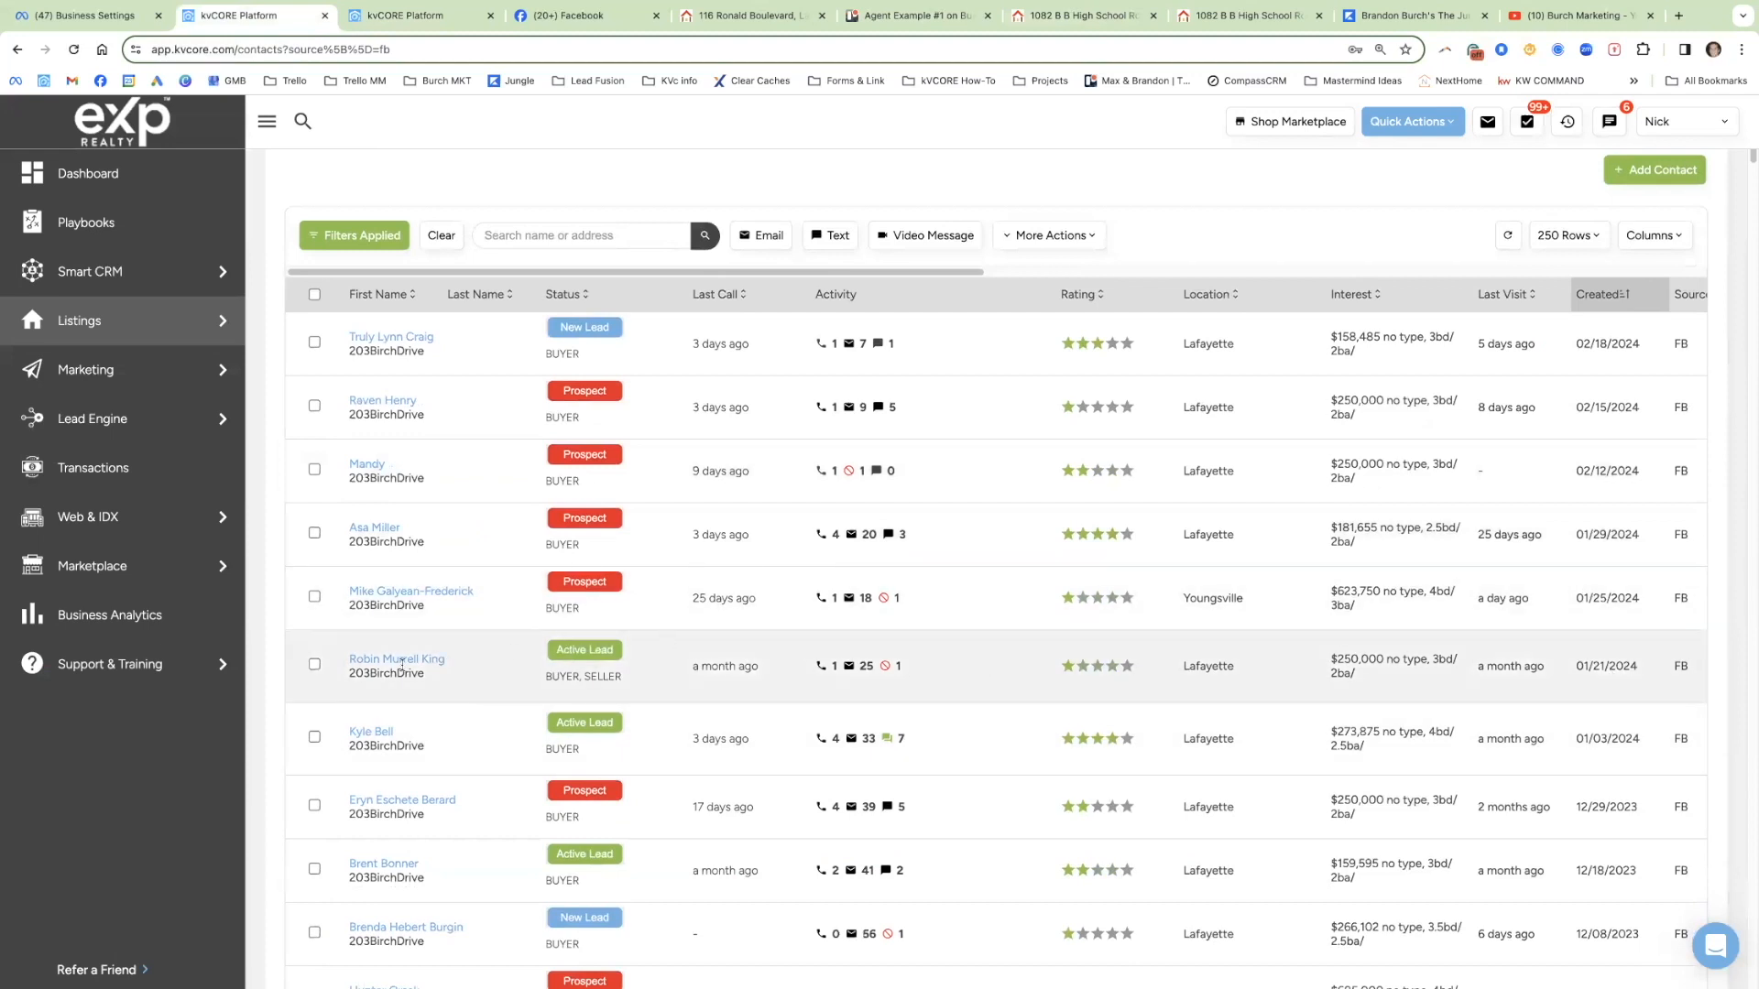
{"action": "left_click", "coordinate": [576, 20]}
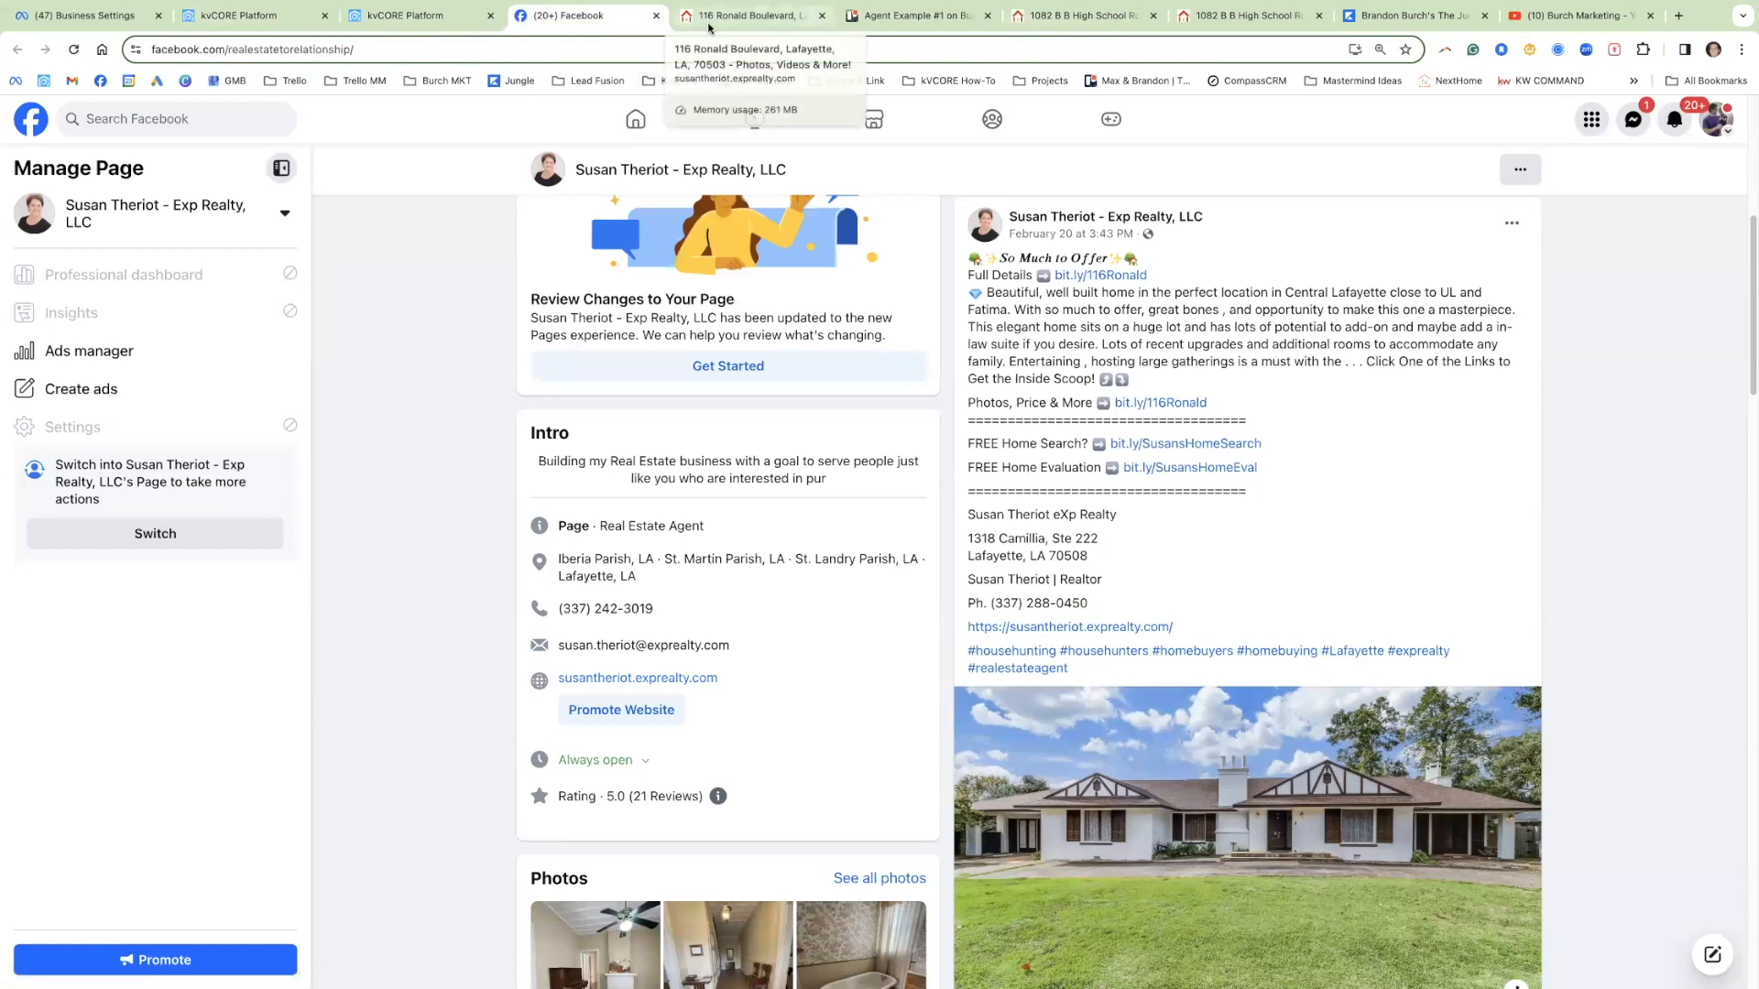
{"action": "left_click", "coordinate": [767, 18]}
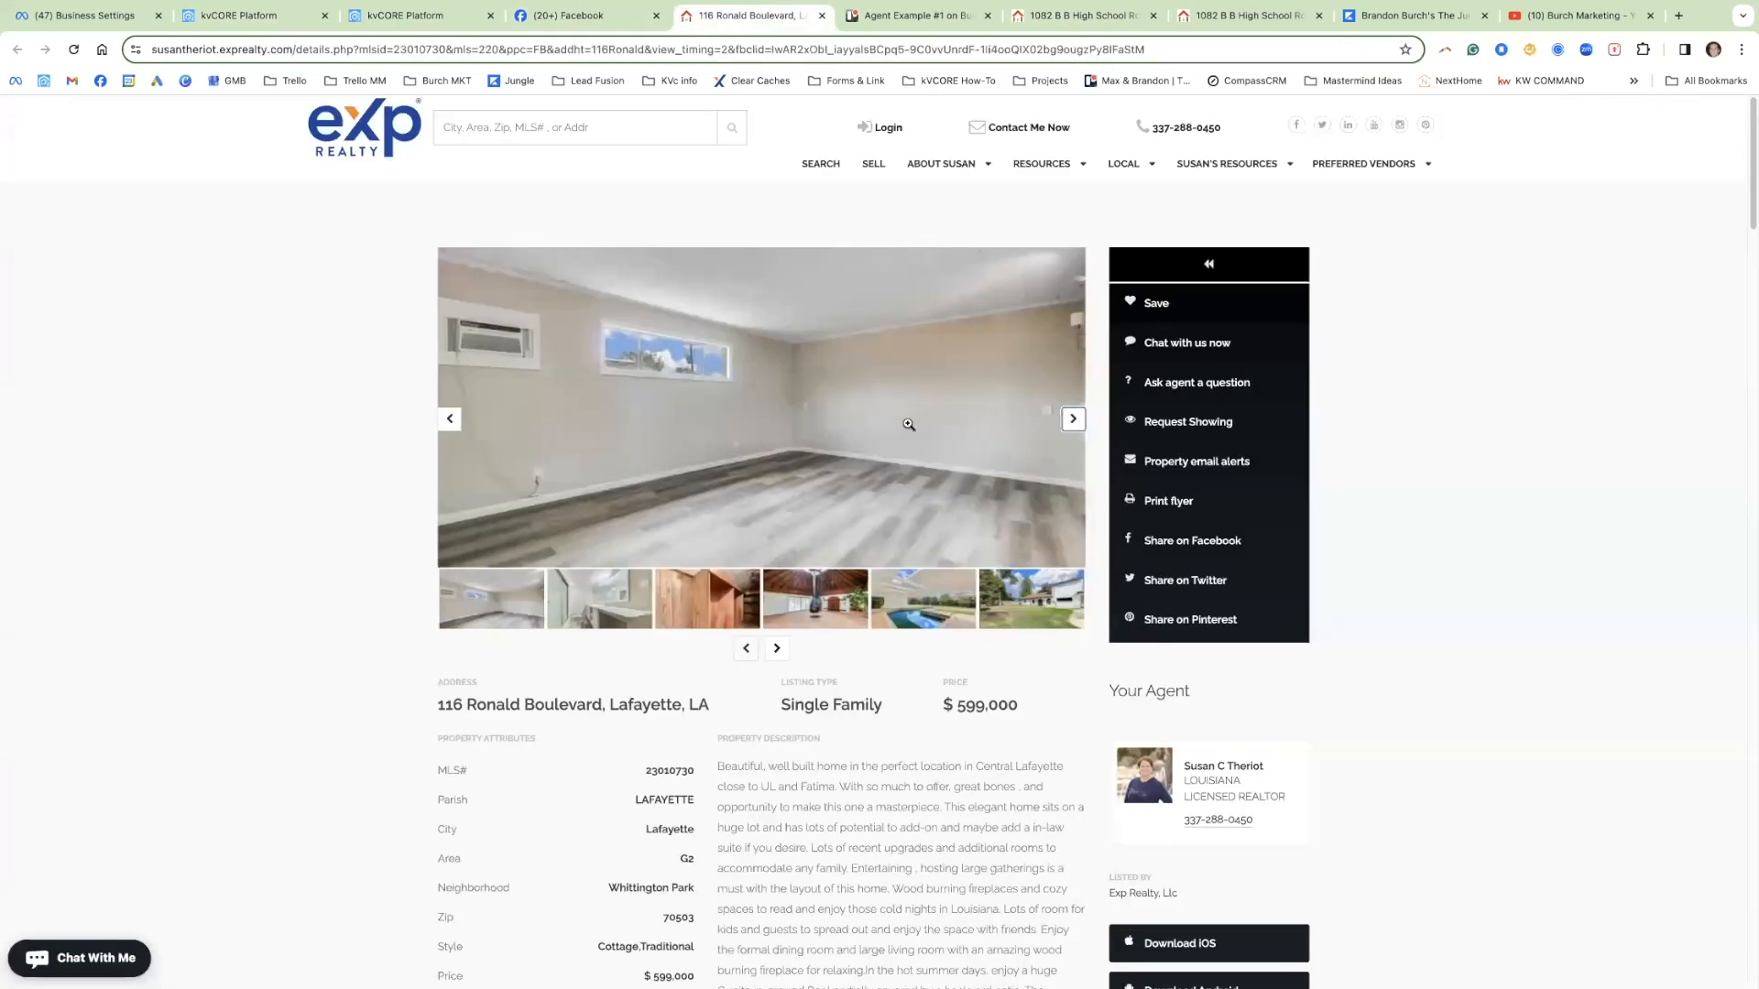
{"action": "left_click", "coordinate": [628, 19]}
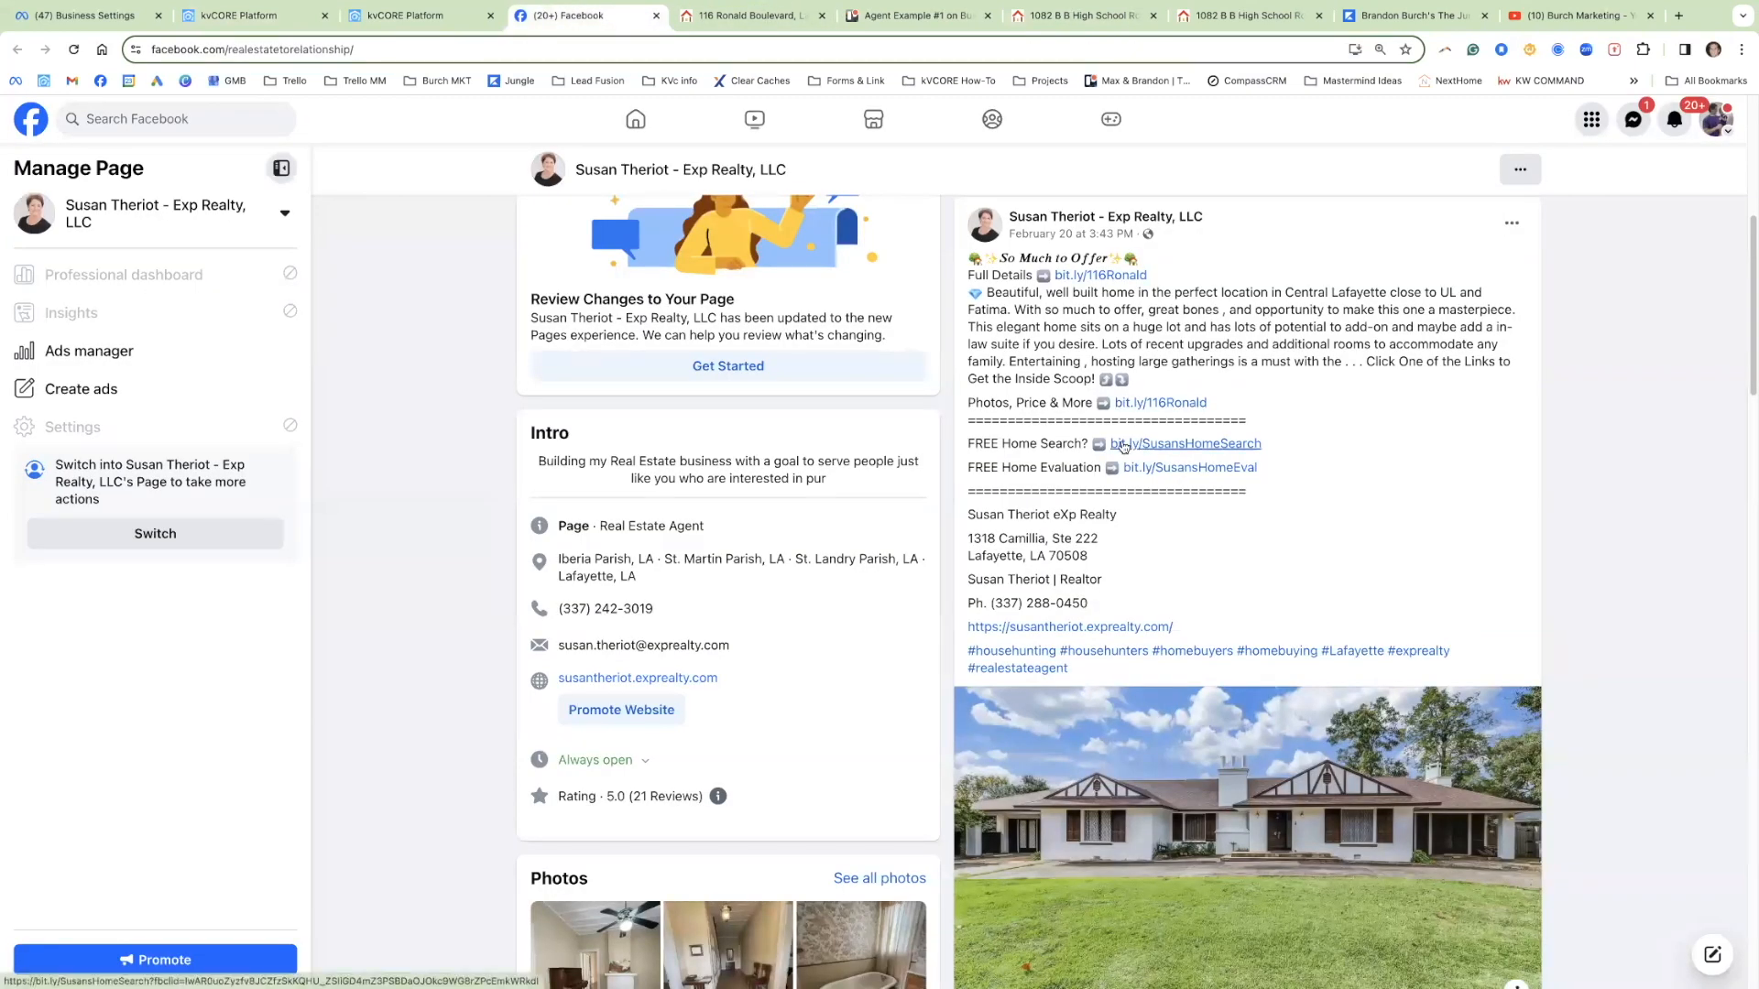
{"action": "left_click", "coordinate": [409, 18]}
{"action": "left_click", "coordinate": [240, 16]}
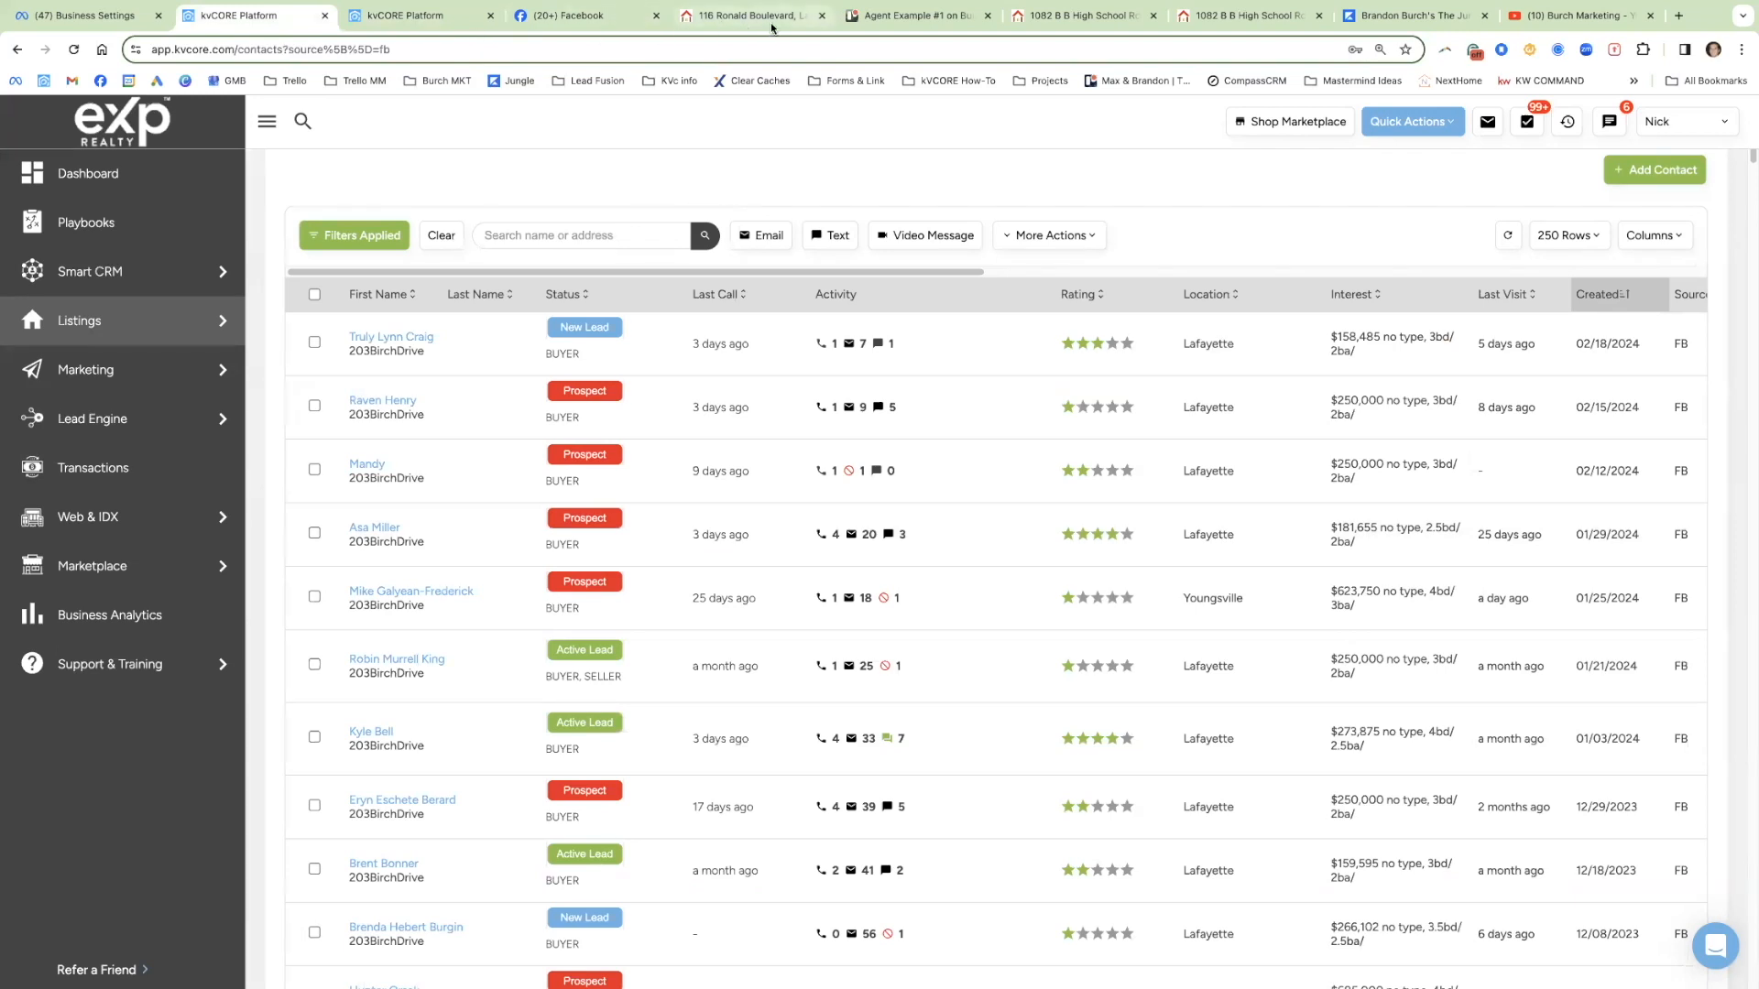
{"action": "left_click", "coordinate": [586, 16]}
{"action": "scroll", "coordinate": [1056, 380], "scroll_direction": "up", "scroll_amount": 5}
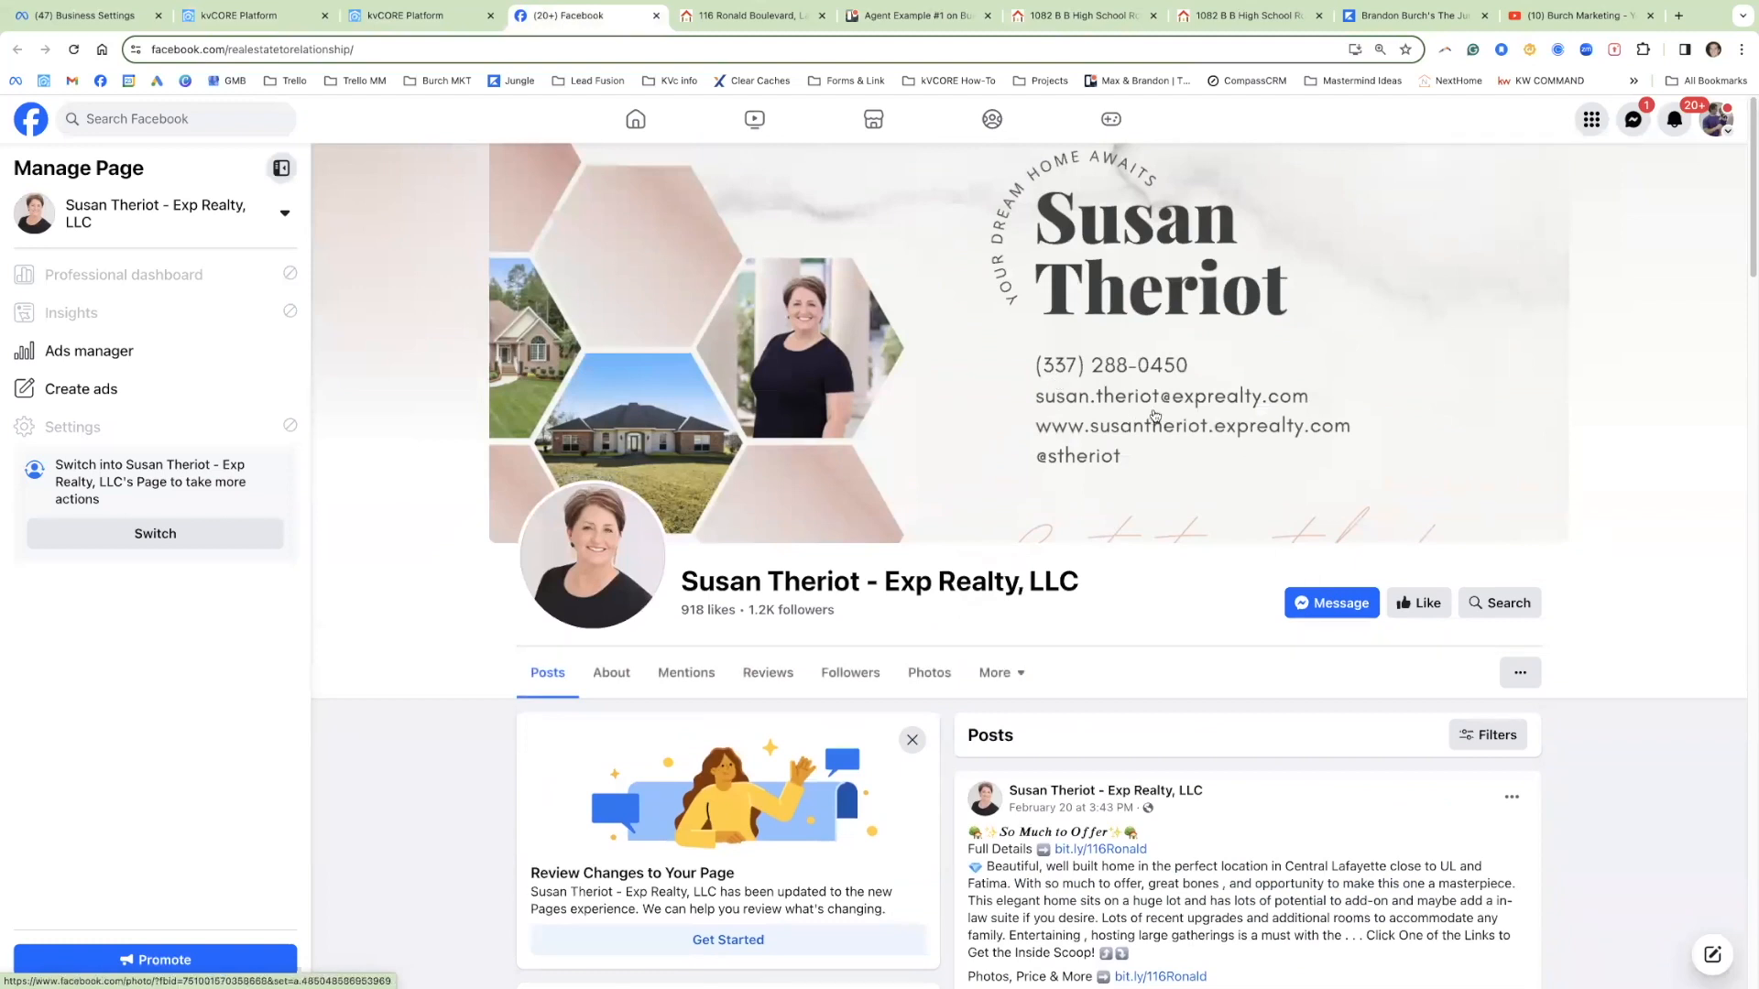
Step: Switch profiles so the account acts as the agent's business Page
{"action": "left_click", "coordinate": [142, 530]}
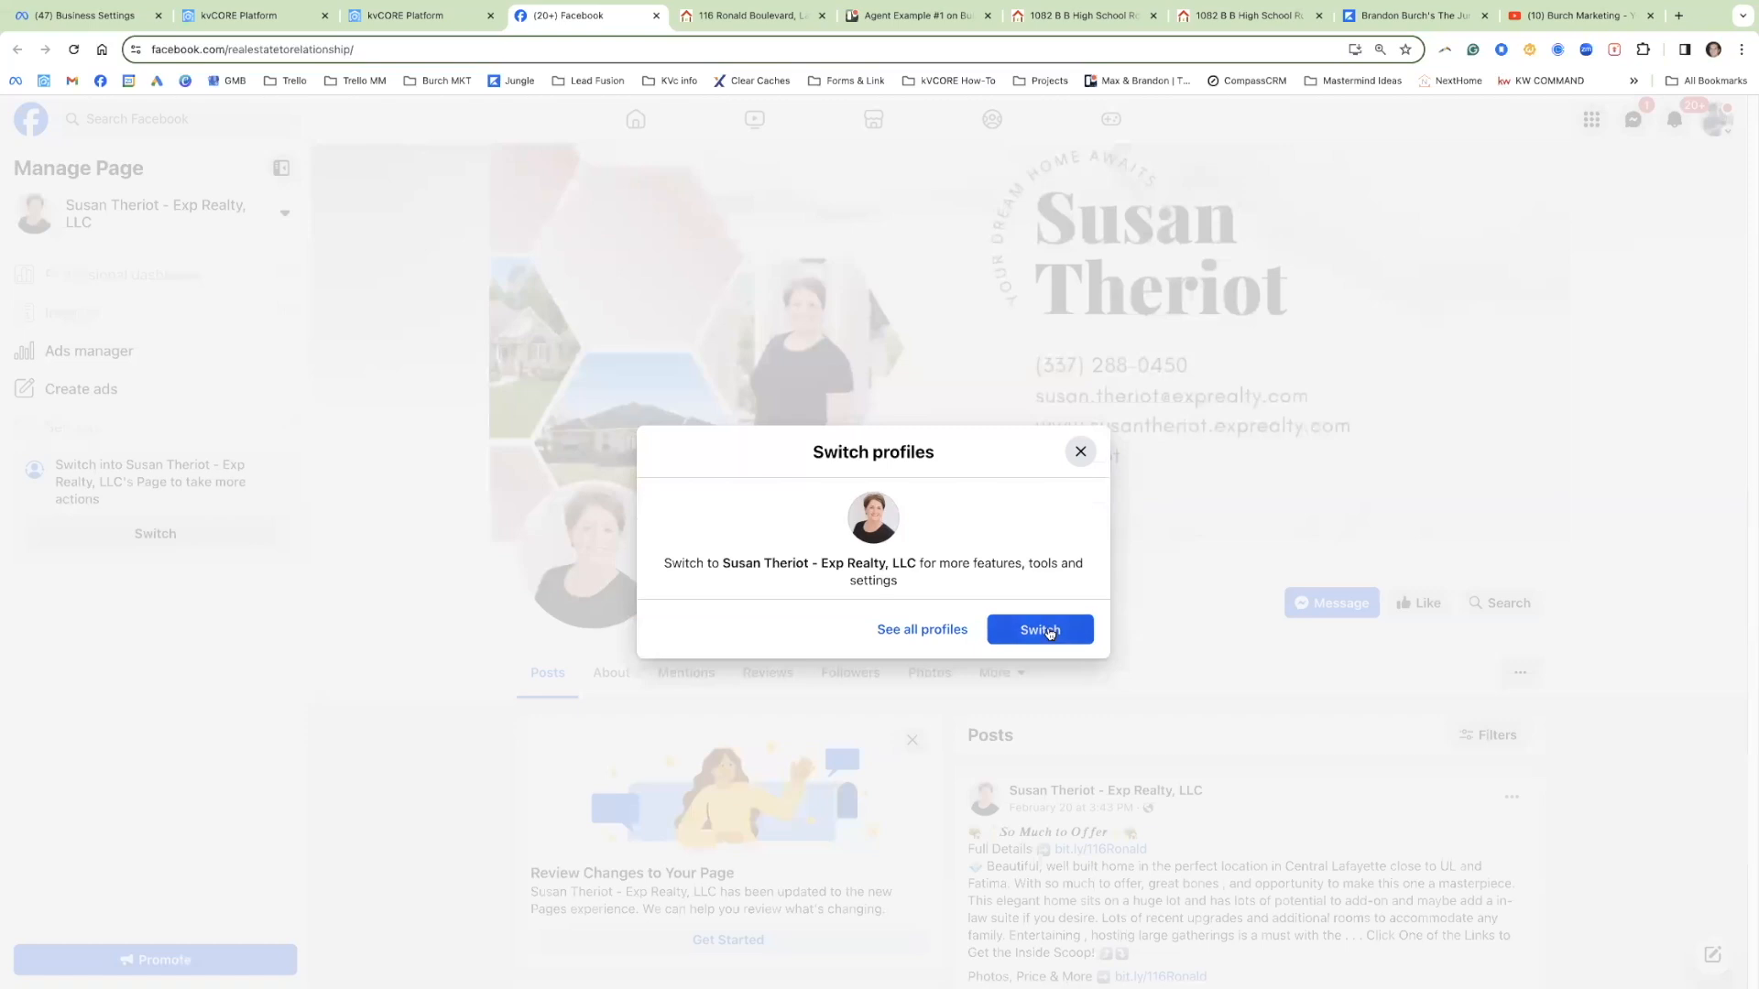
{"action": "left_click", "coordinate": [1043, 629]}
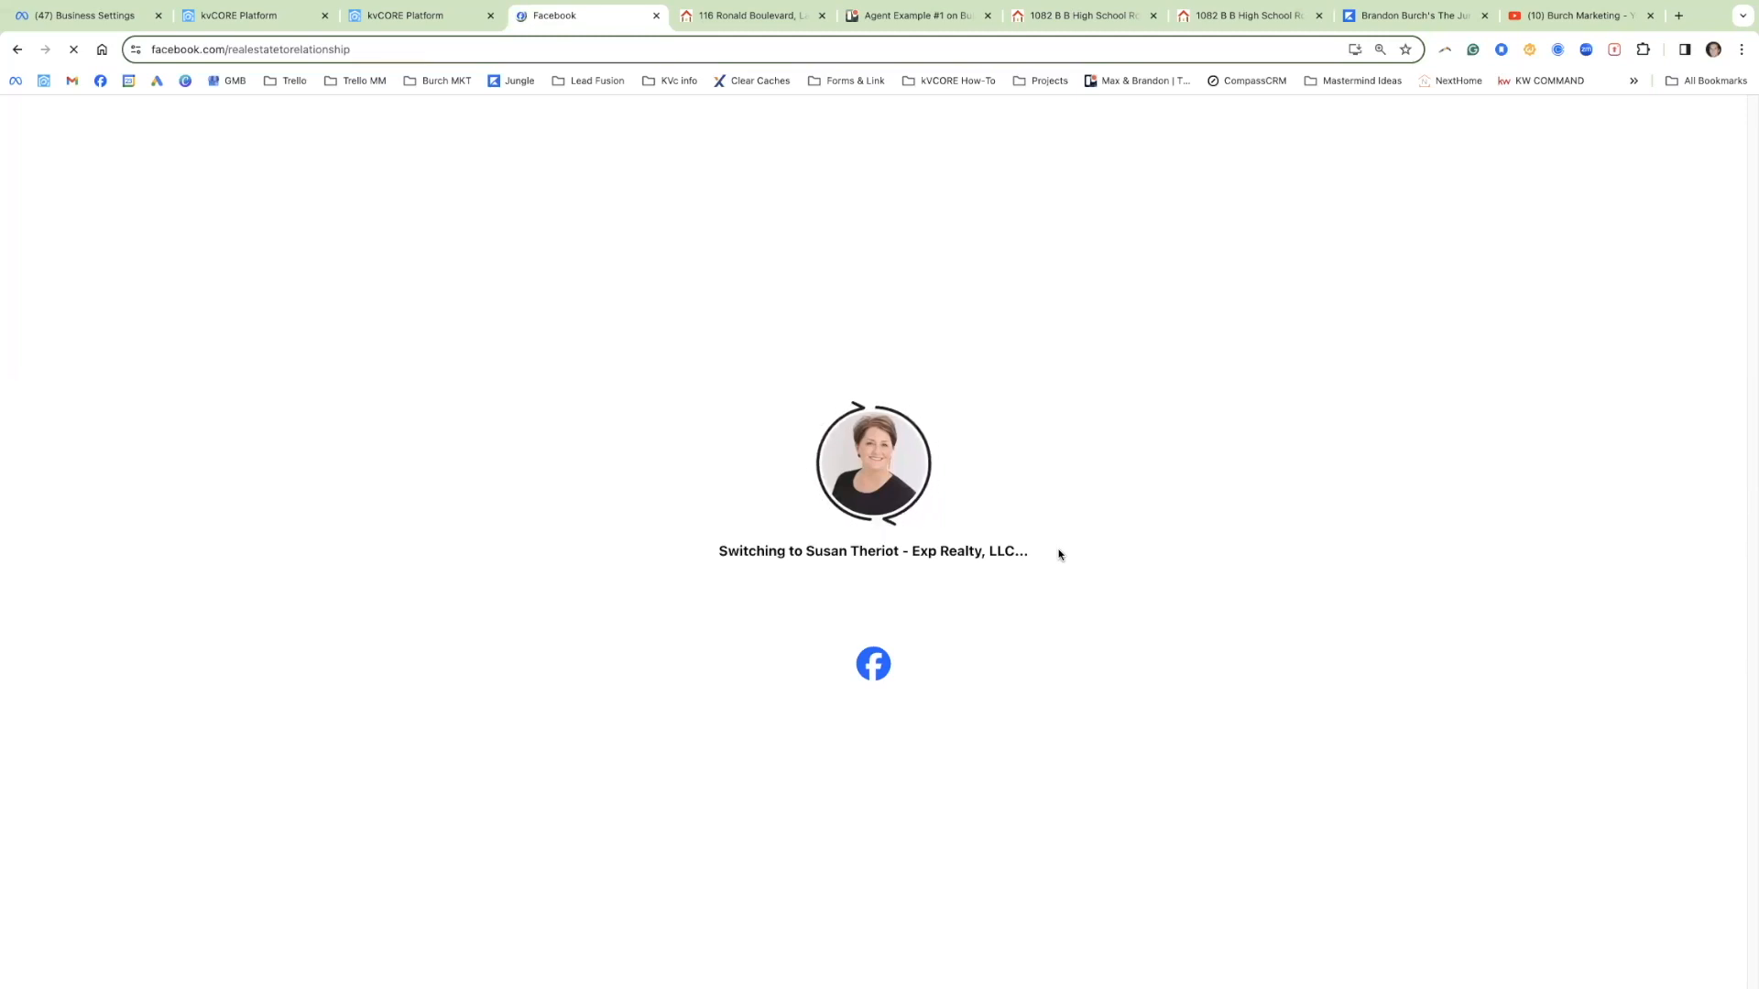
{"action": "scroll", "coordinate": [978, 458], "scroll_direction": "down", "scroll_amount": 4}
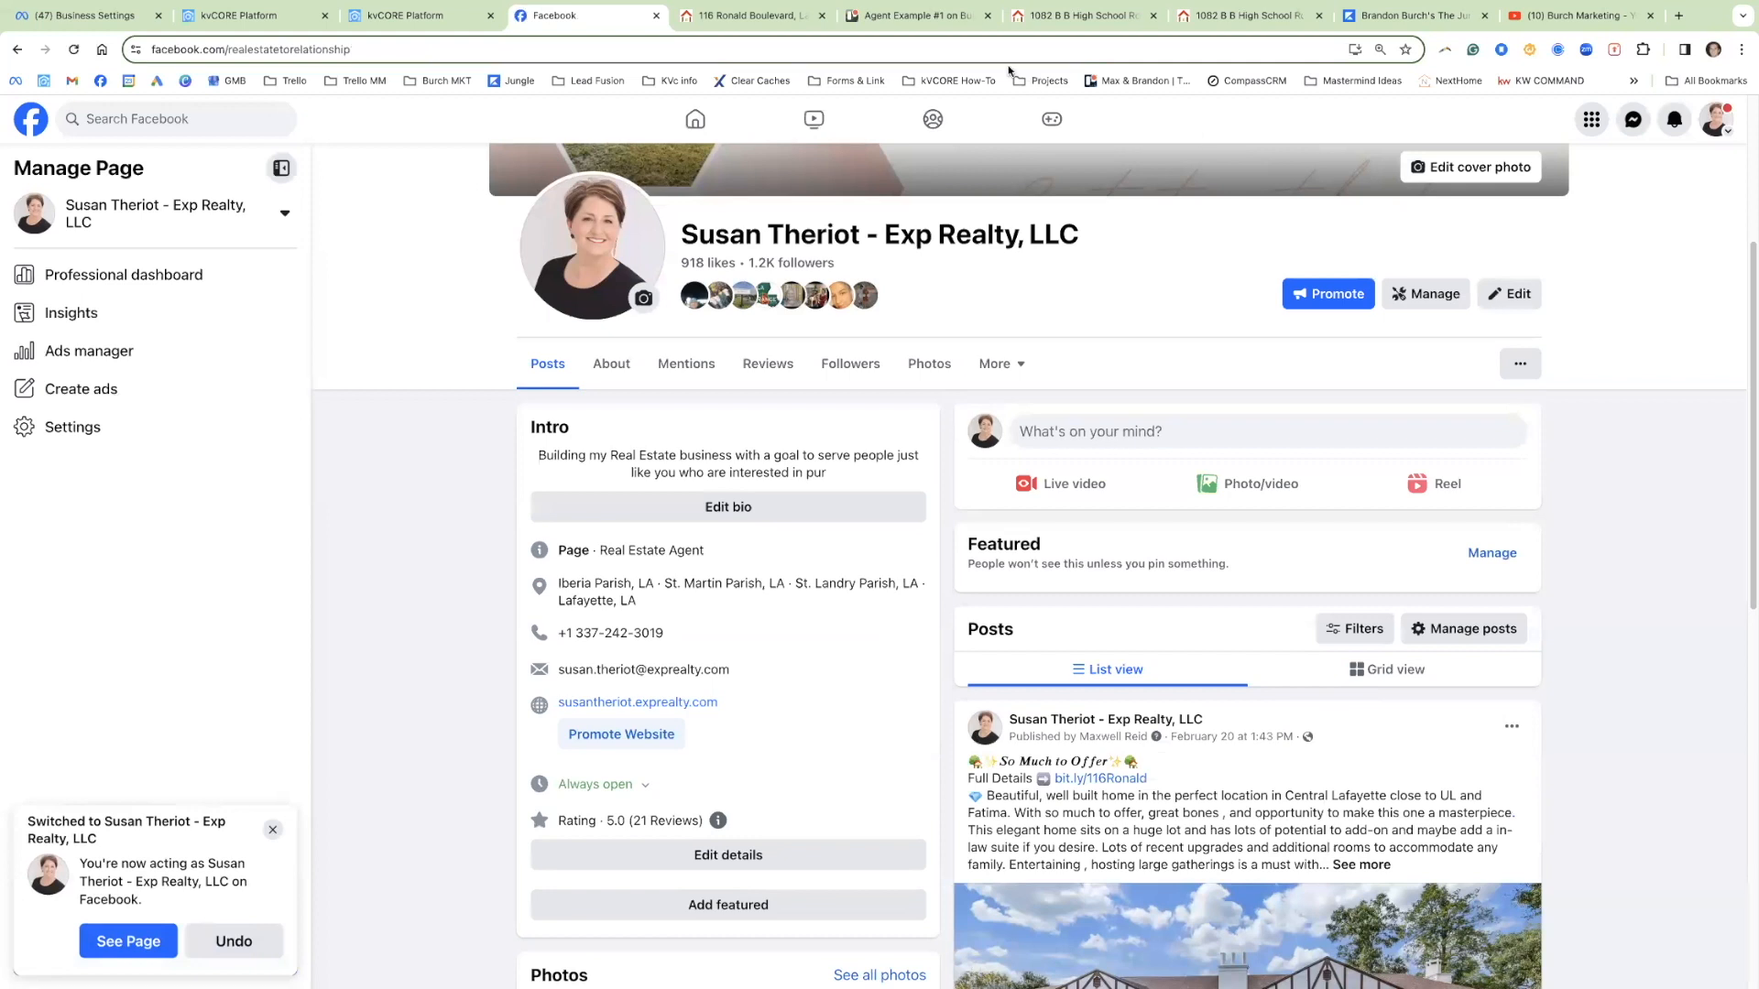
Step: Close the open Trello card and reopen Example #1 under Facebook Post Template
{"action": "left_click", "coordinate": [920, 17]}
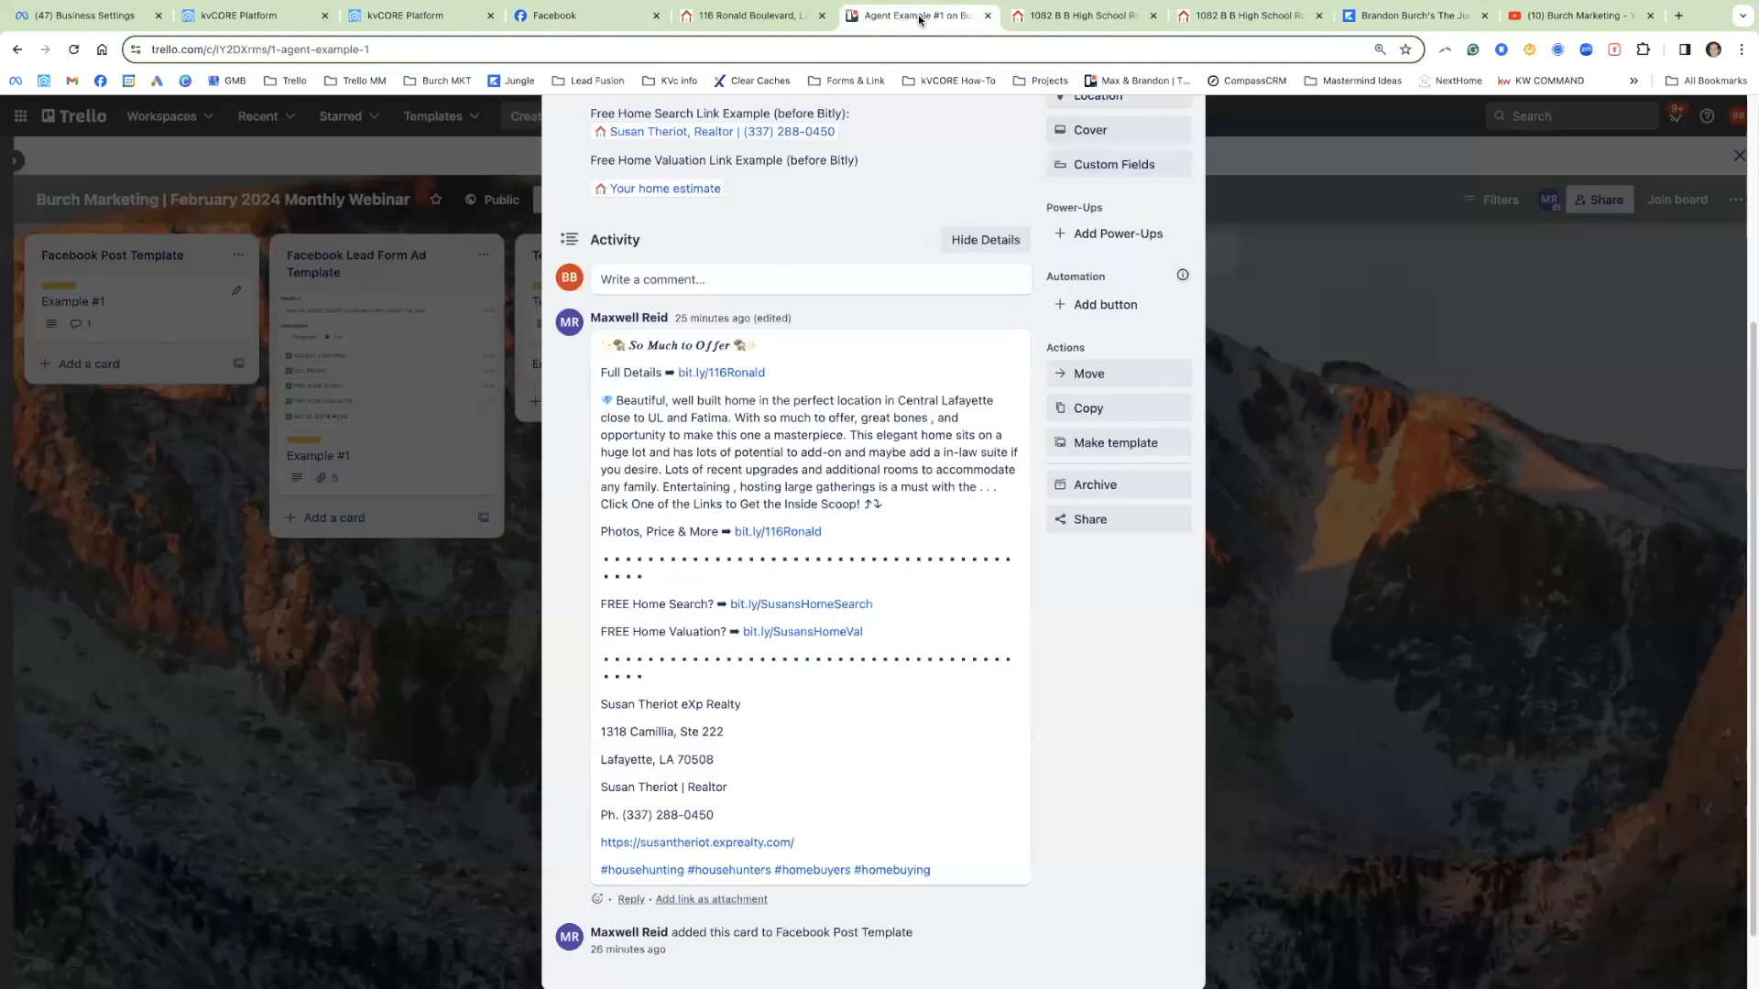
{"action": "left_click", "coordinate": [387, 498]}
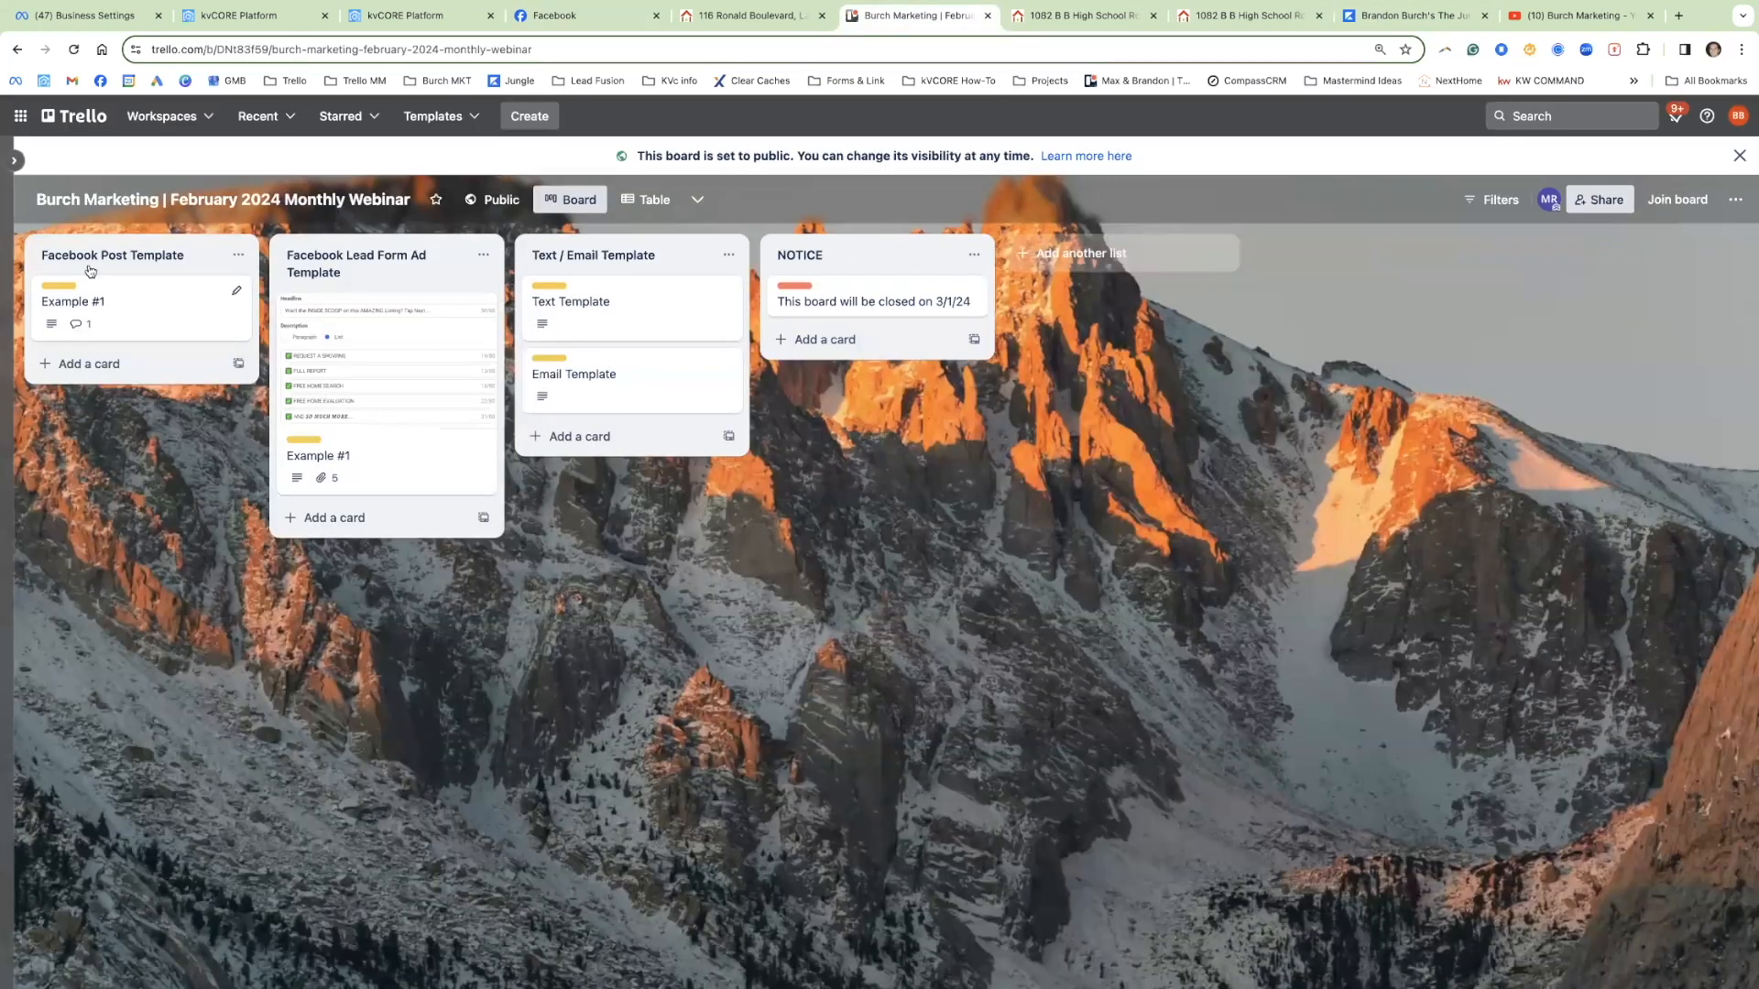
{"action": "left_click", "coordinate": [119, 305]}
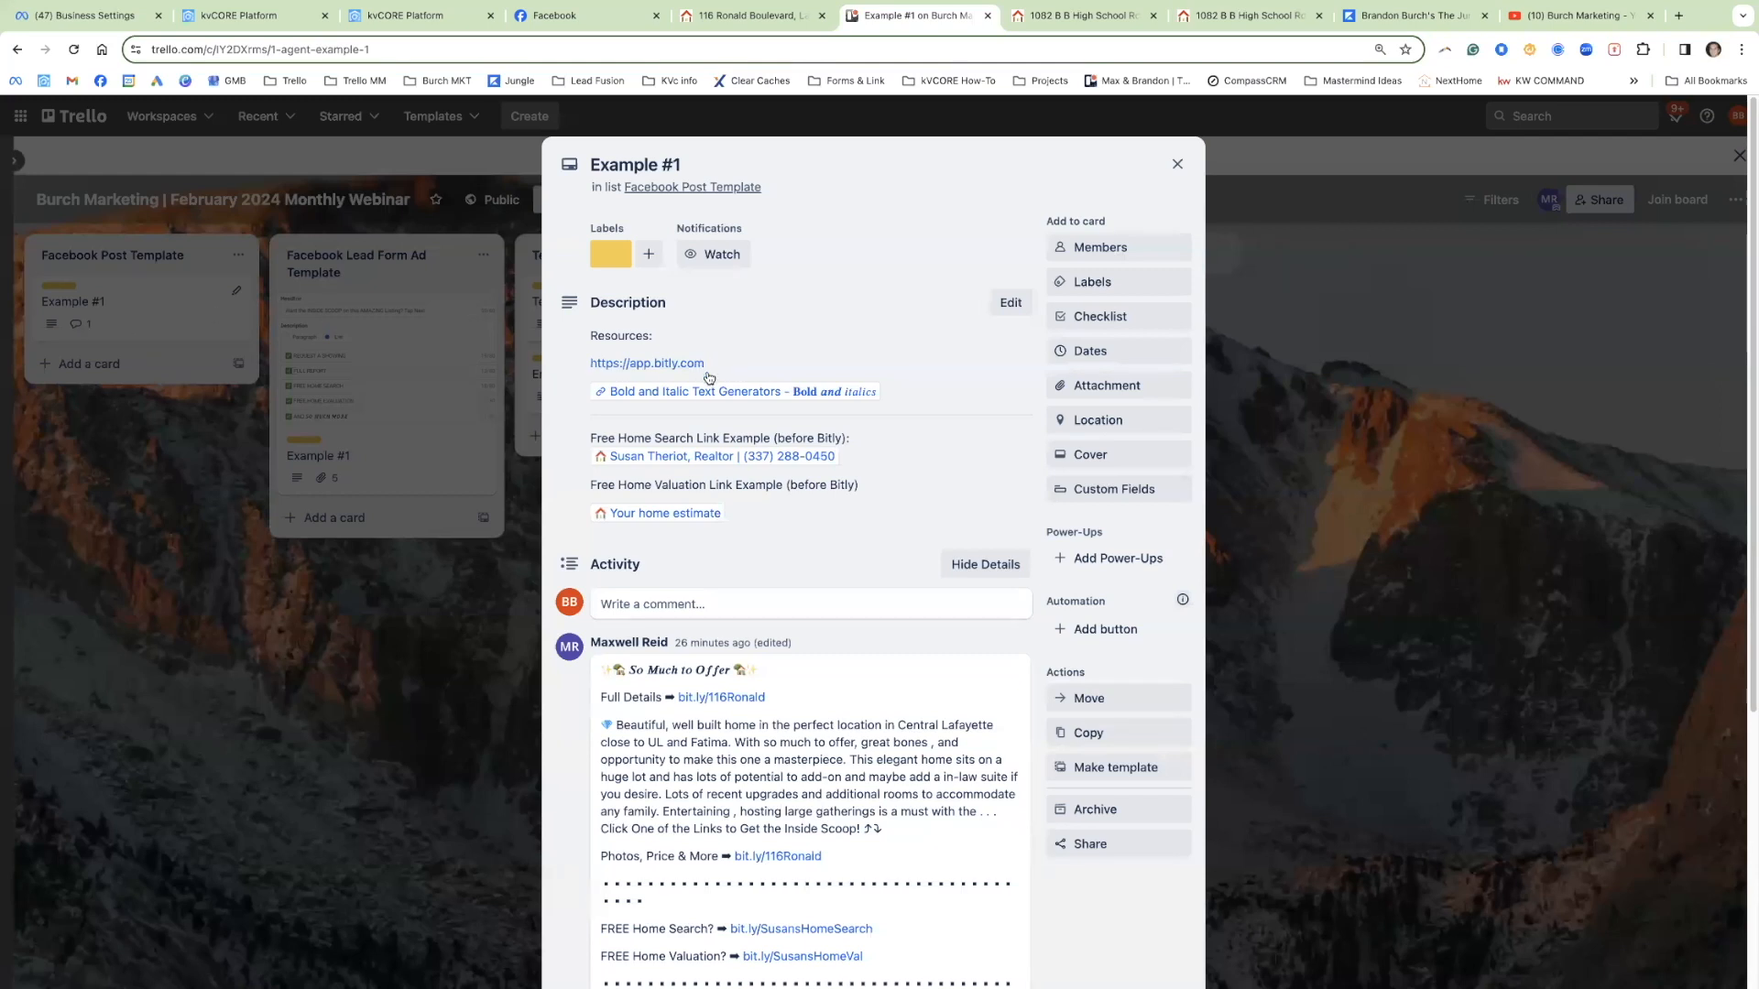
{"action": "mouse_move", "coordinate": [709, 391]}
{"action": "scroll", "coordinate": [710, 391], "scroll_direction": "down", "scroll_amount": 1}
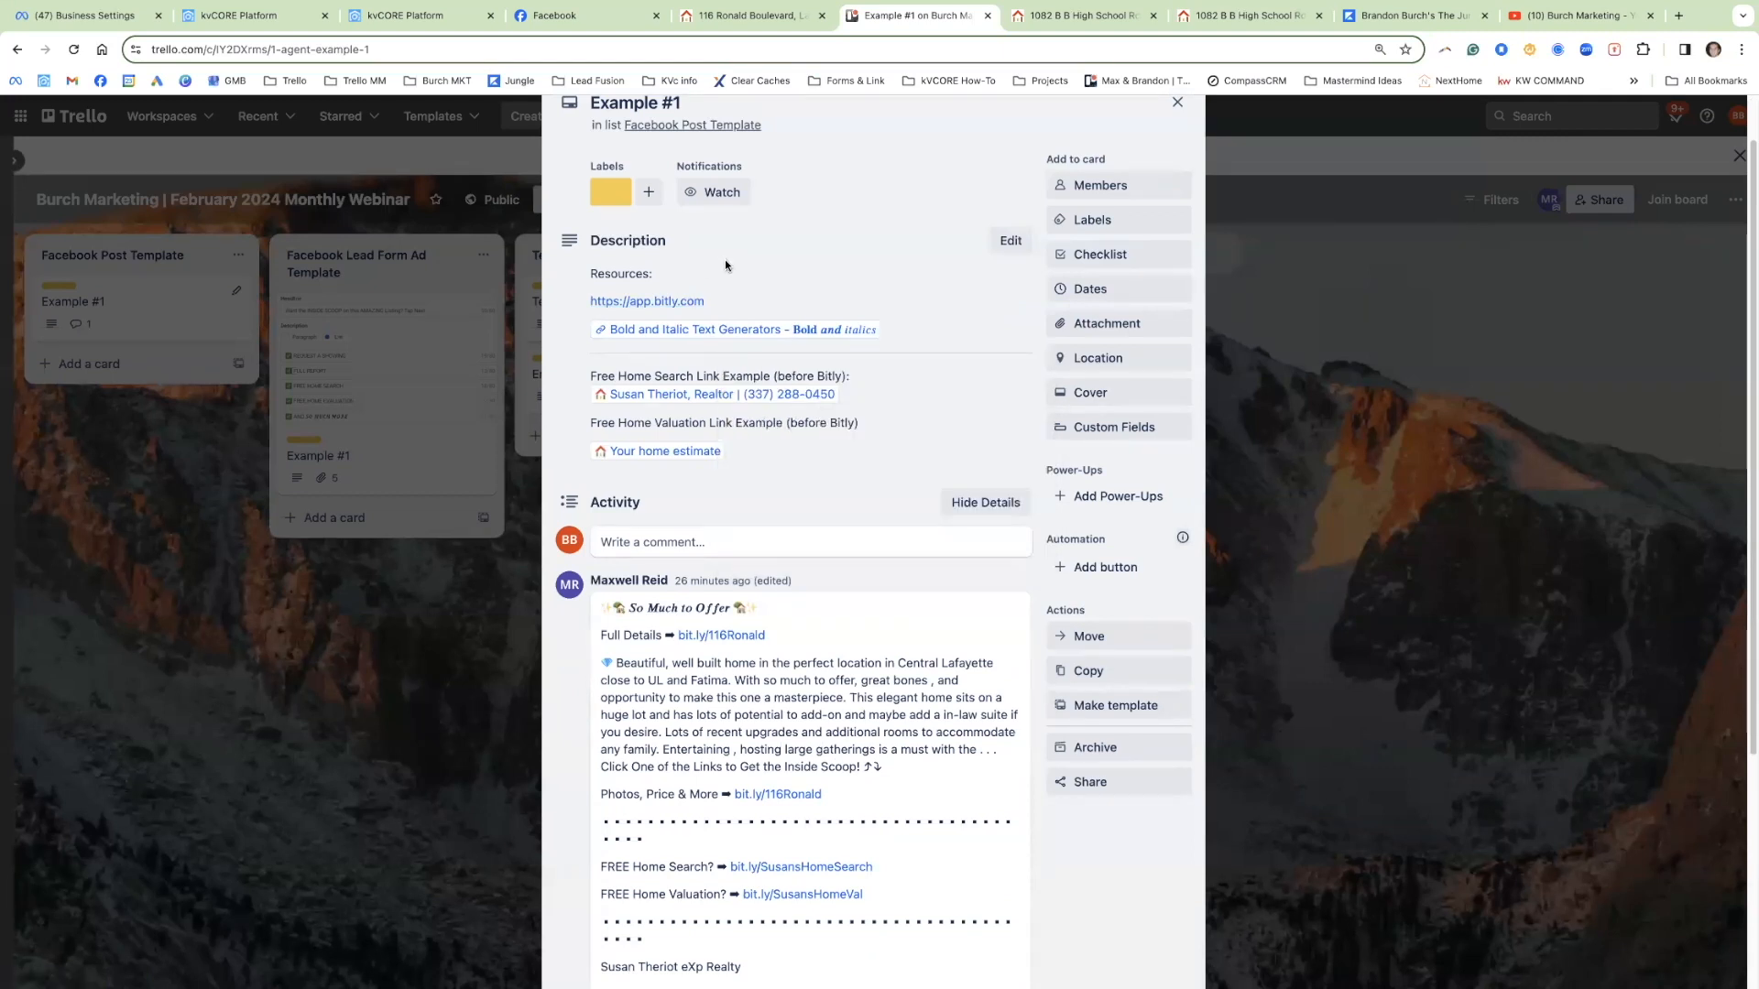
{"action": "scroll", "coordinate": [780, 743], "scroll_direction": "down", "scroll_amount": 3}
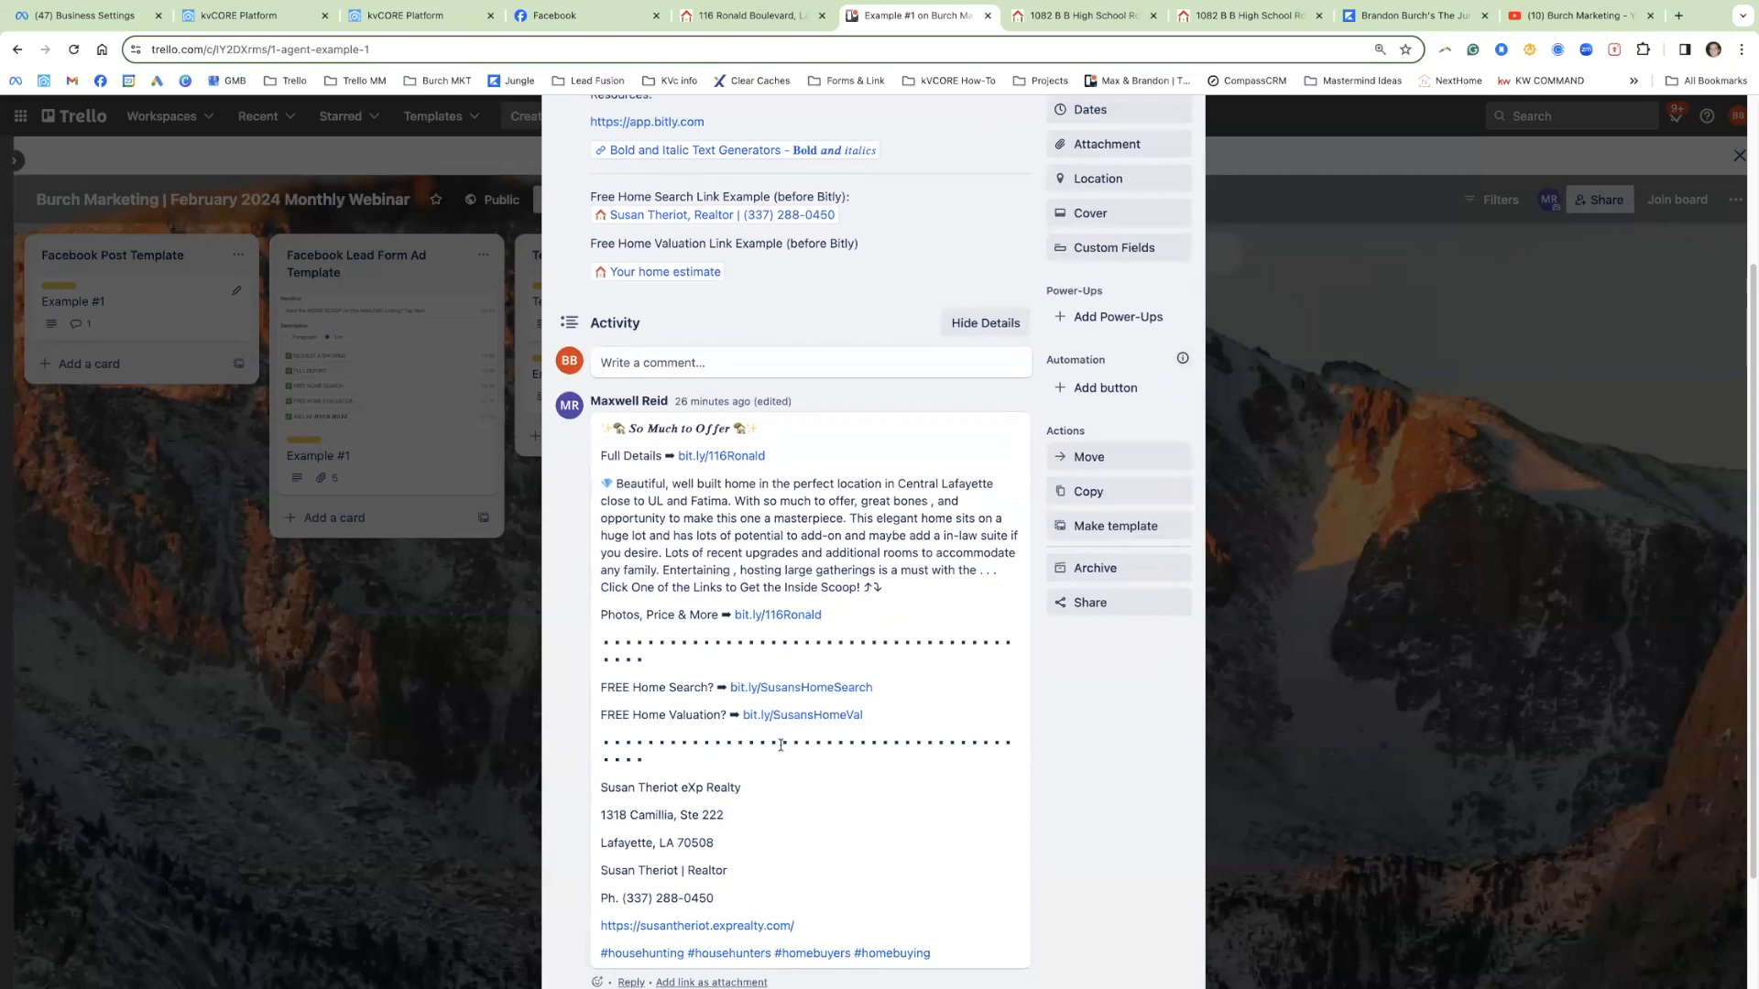
{"action": "scroll", "coordinate": [781, 743], "scroll_direction": "down", "scroll_amount": 2}
{"action": "left_click_drag", "start_coordinate": [964, 838], "coordinate": [585, 316]}
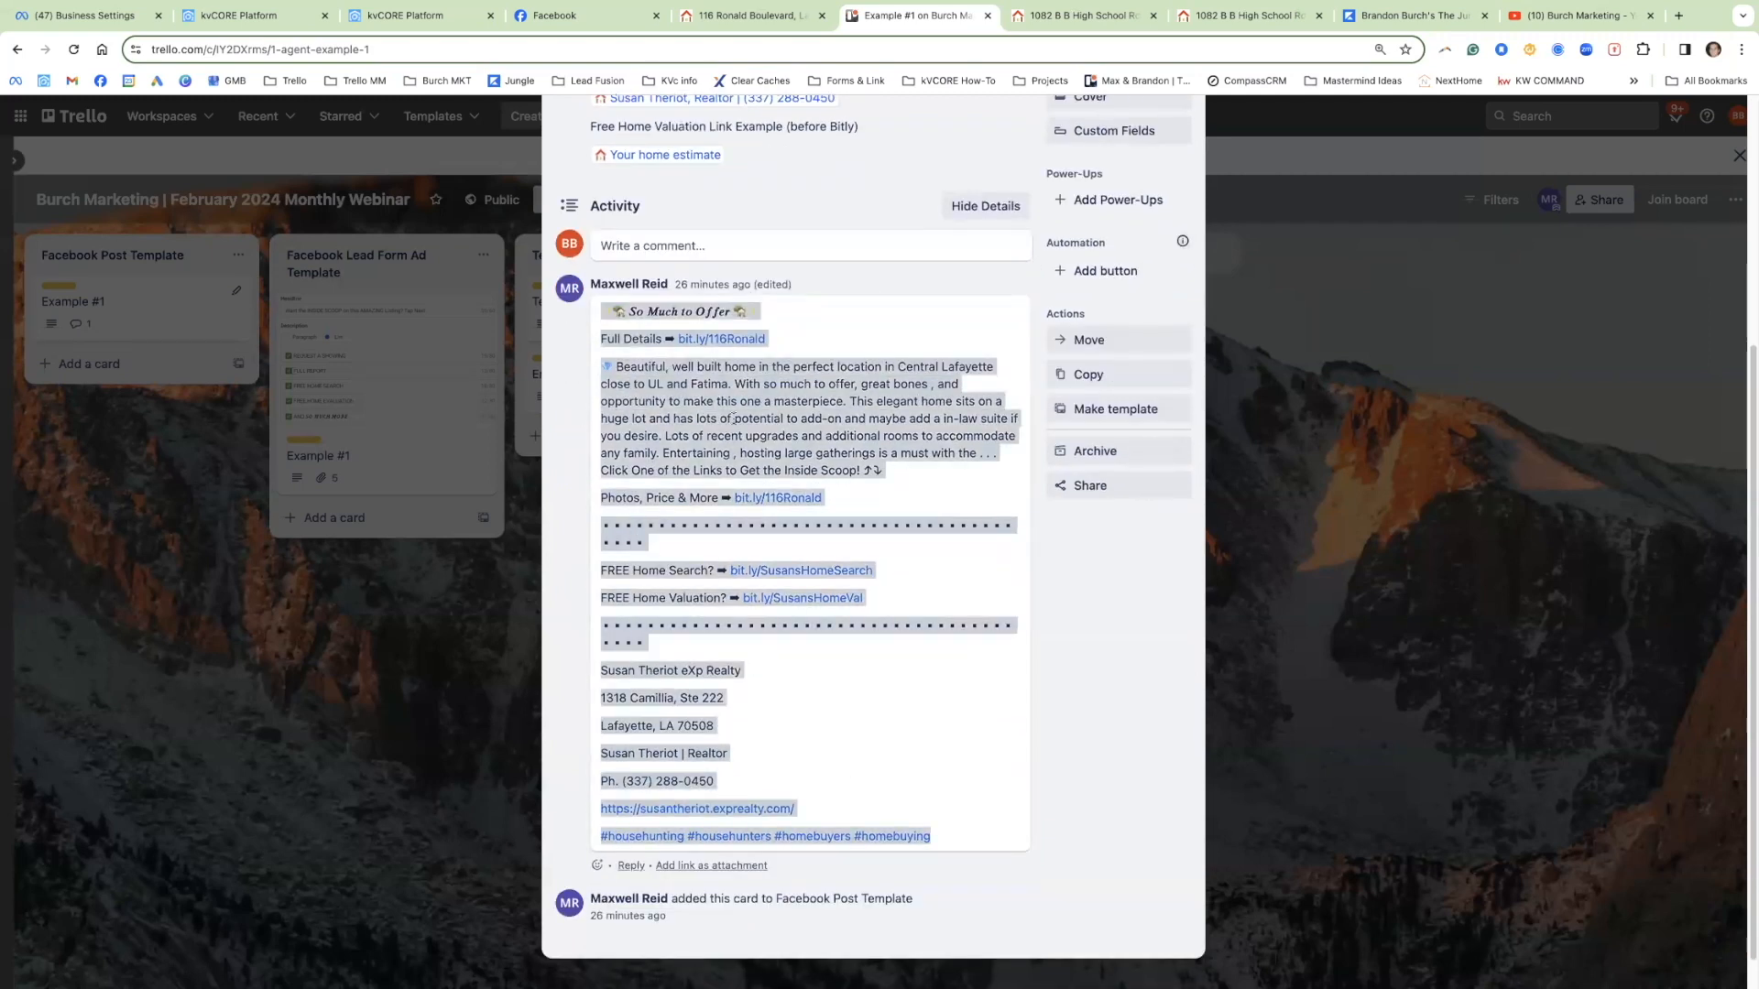
{"action": "left_click", "coordinate": [699, 399]}
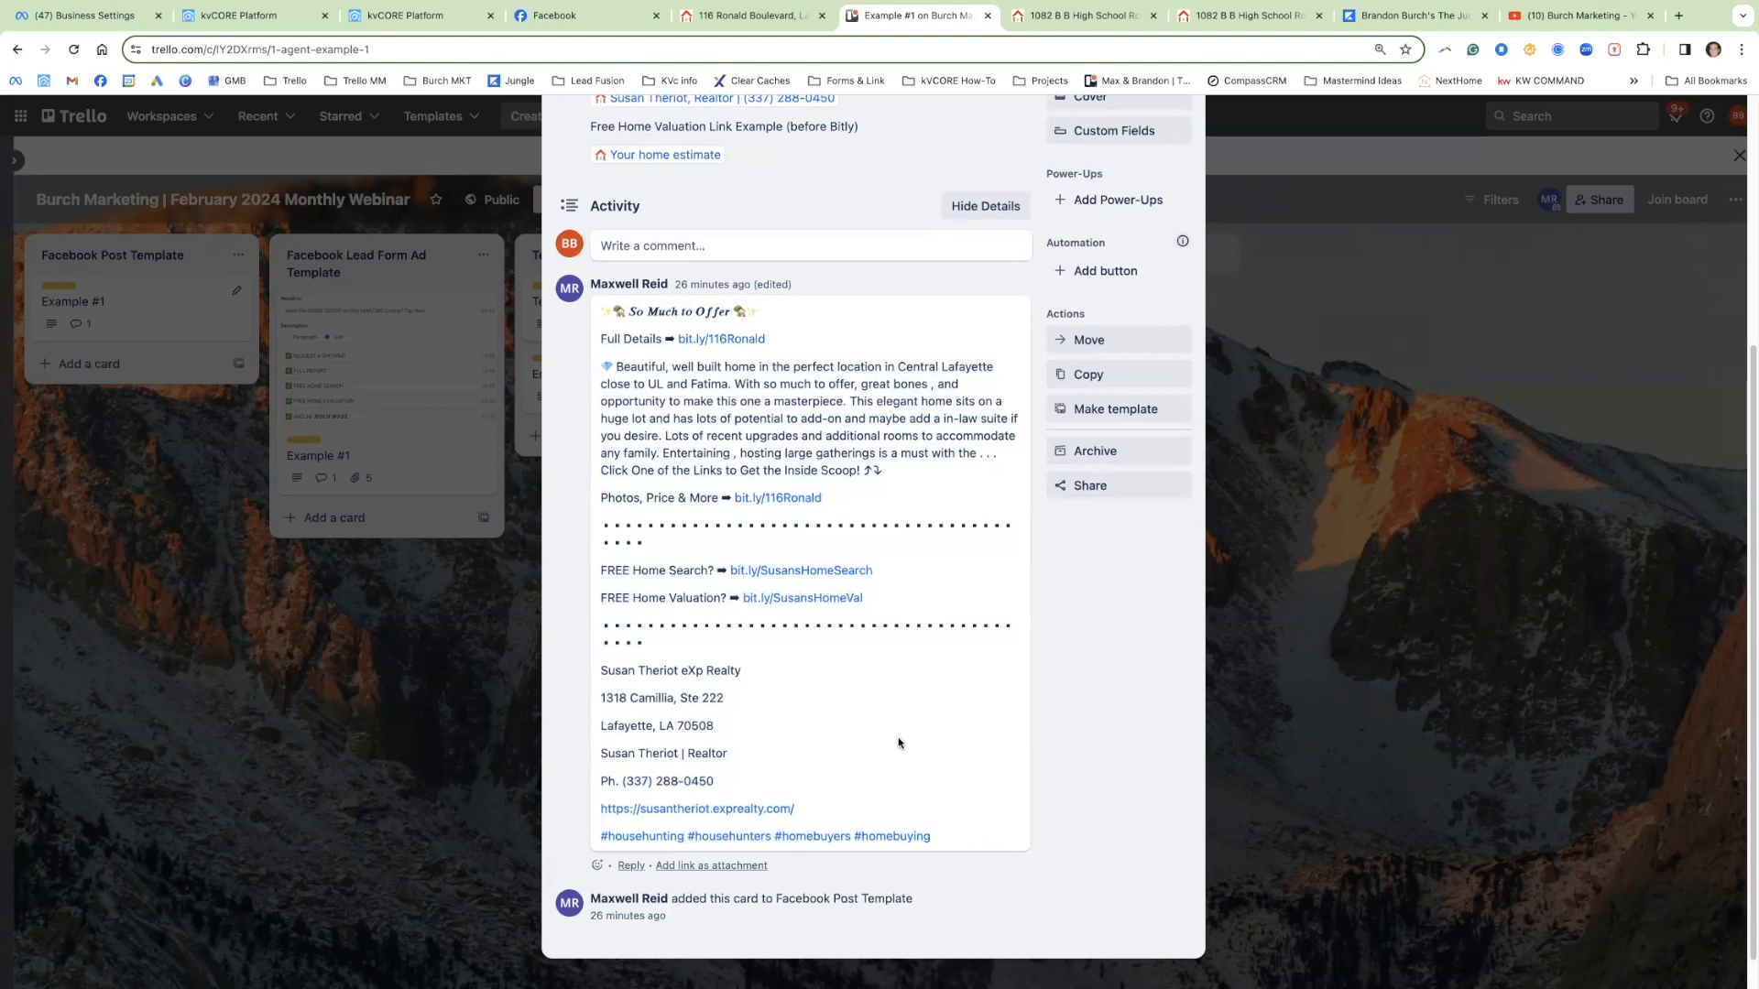
{"action": "left_click", "coordinate": [790, 17]}
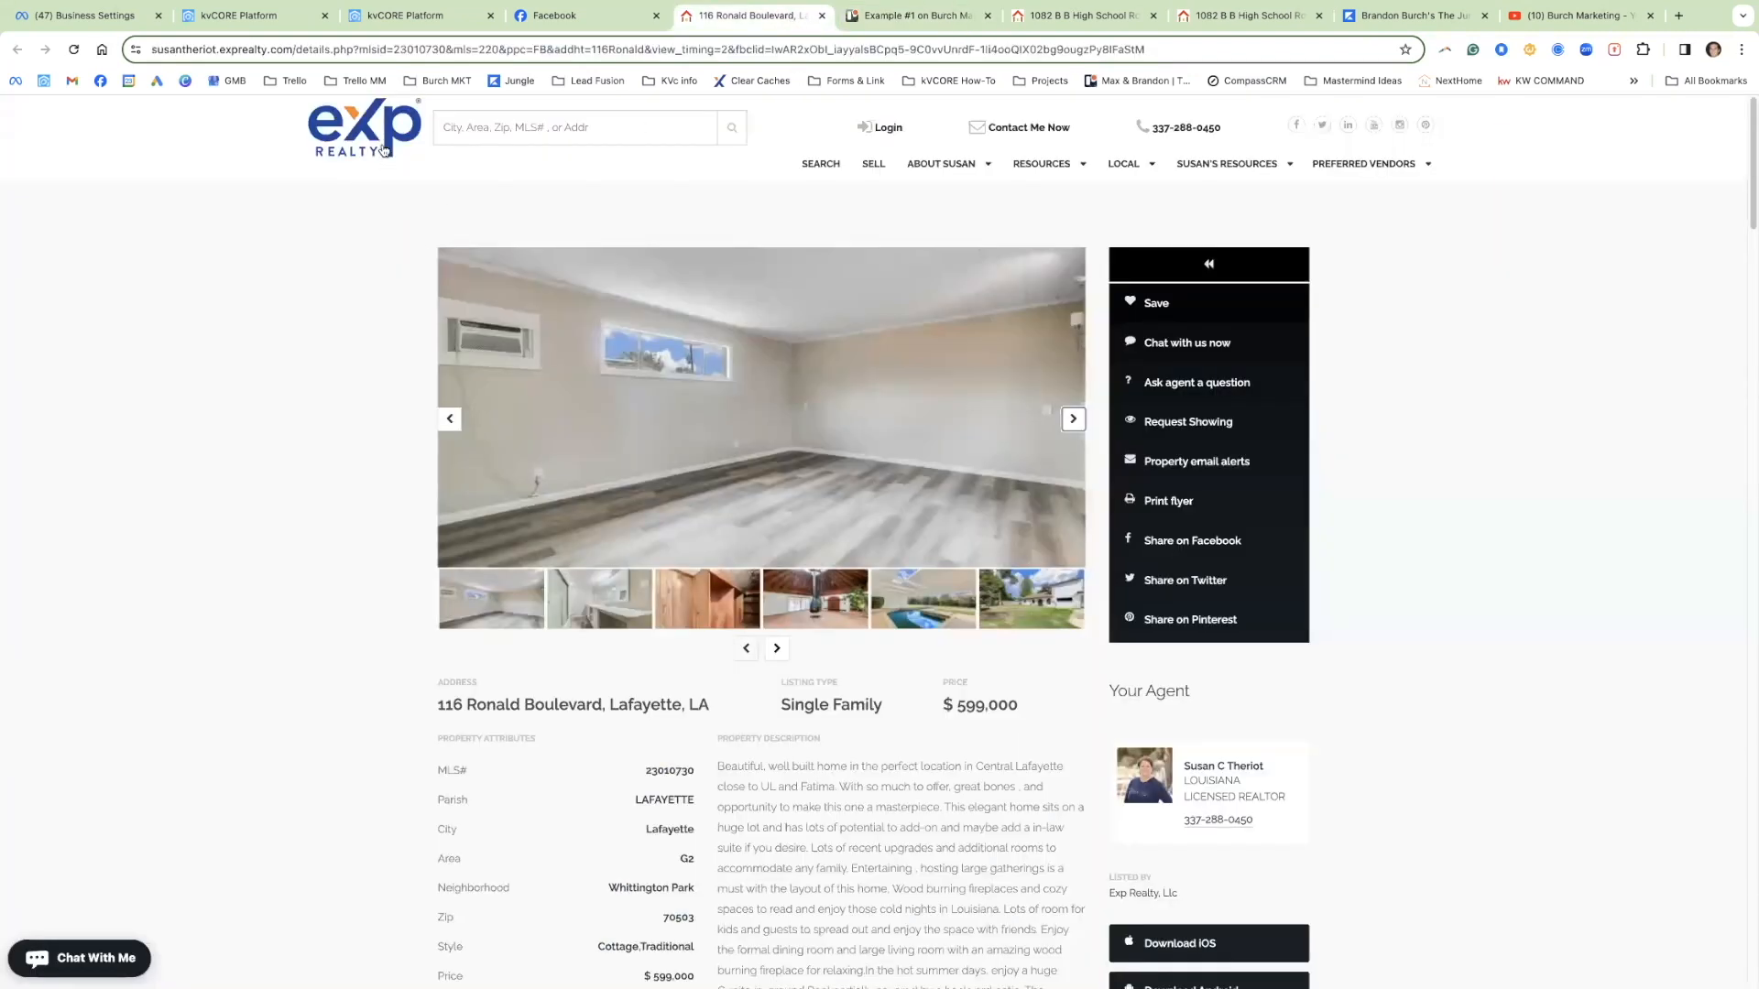
{"action": "left_click", "coordinate": [18, 50]}
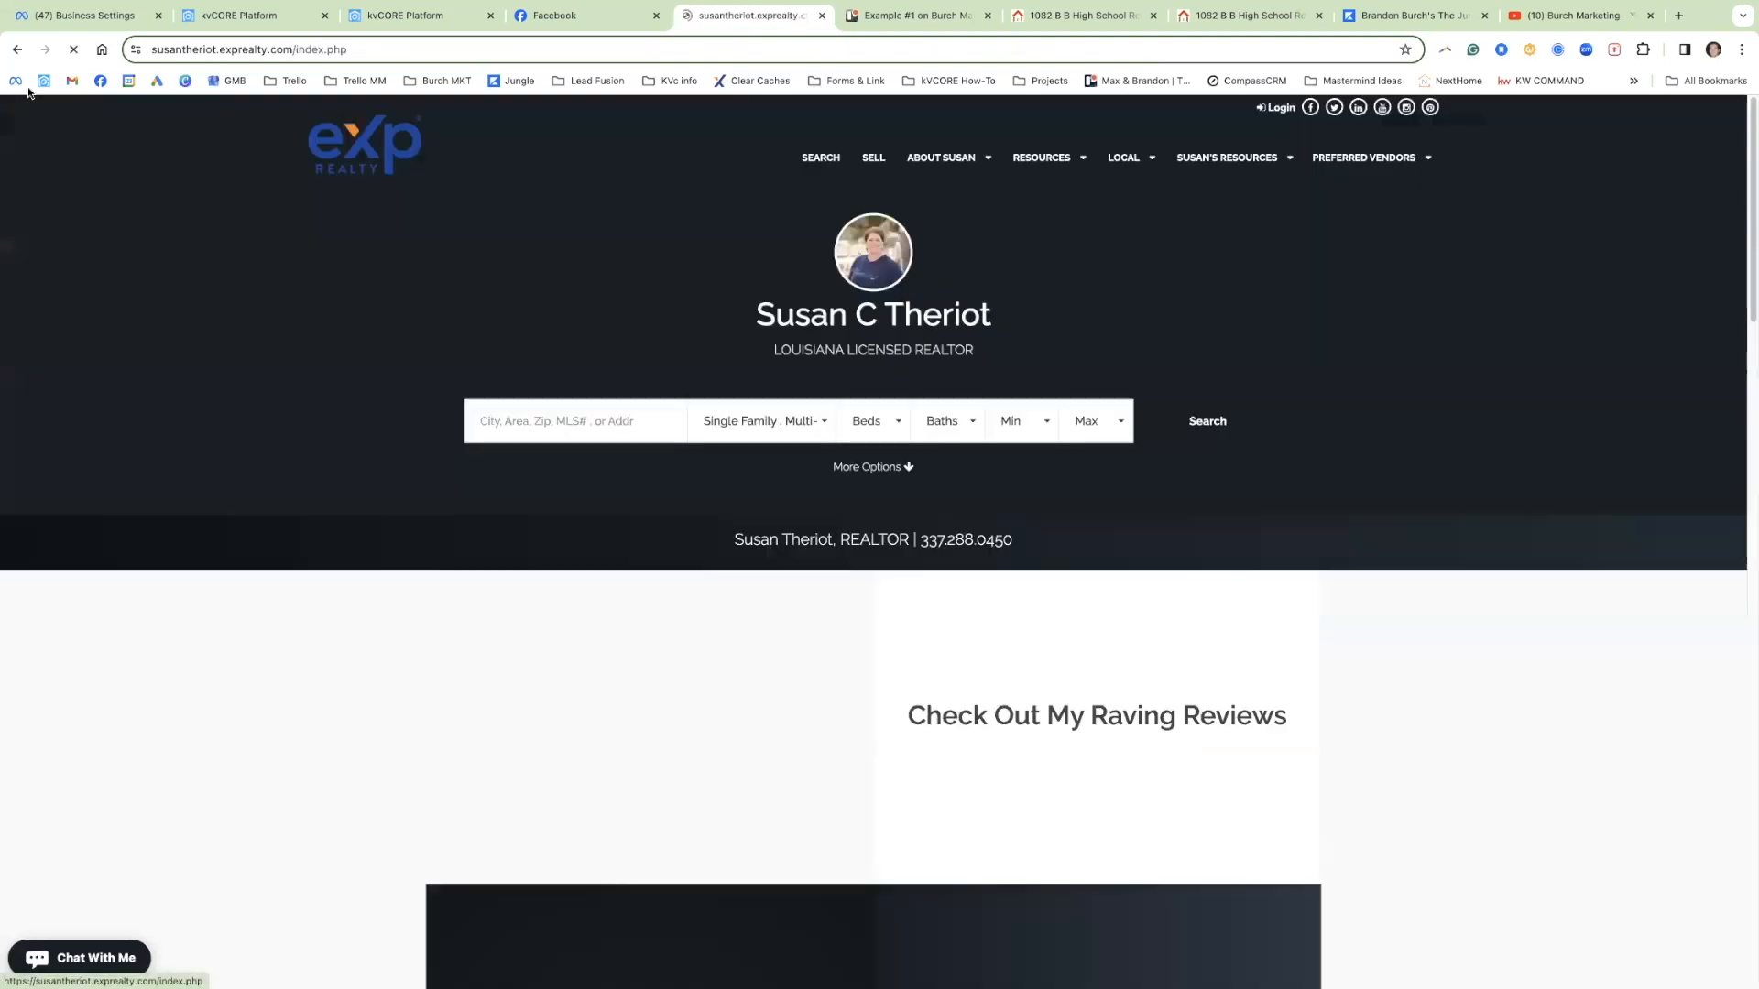
{"action": "left_click", "coordinate": [18, 51]}
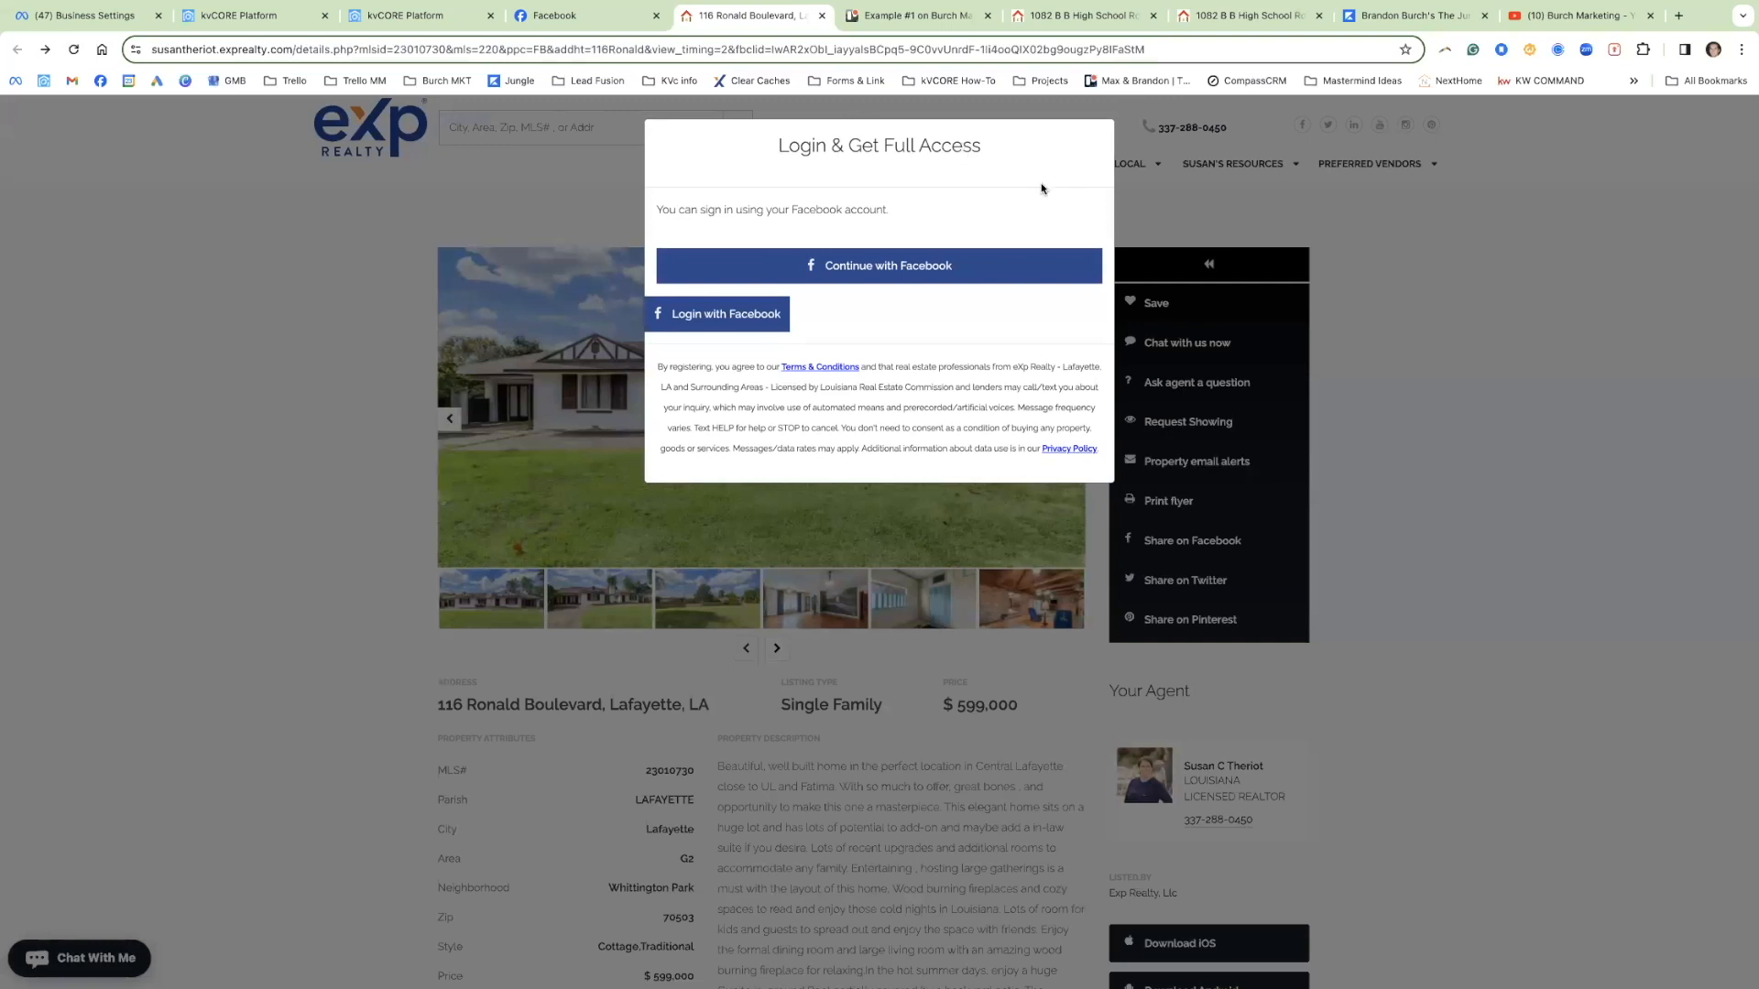
{"action": "left_click", "coordinate": [916, 16]}
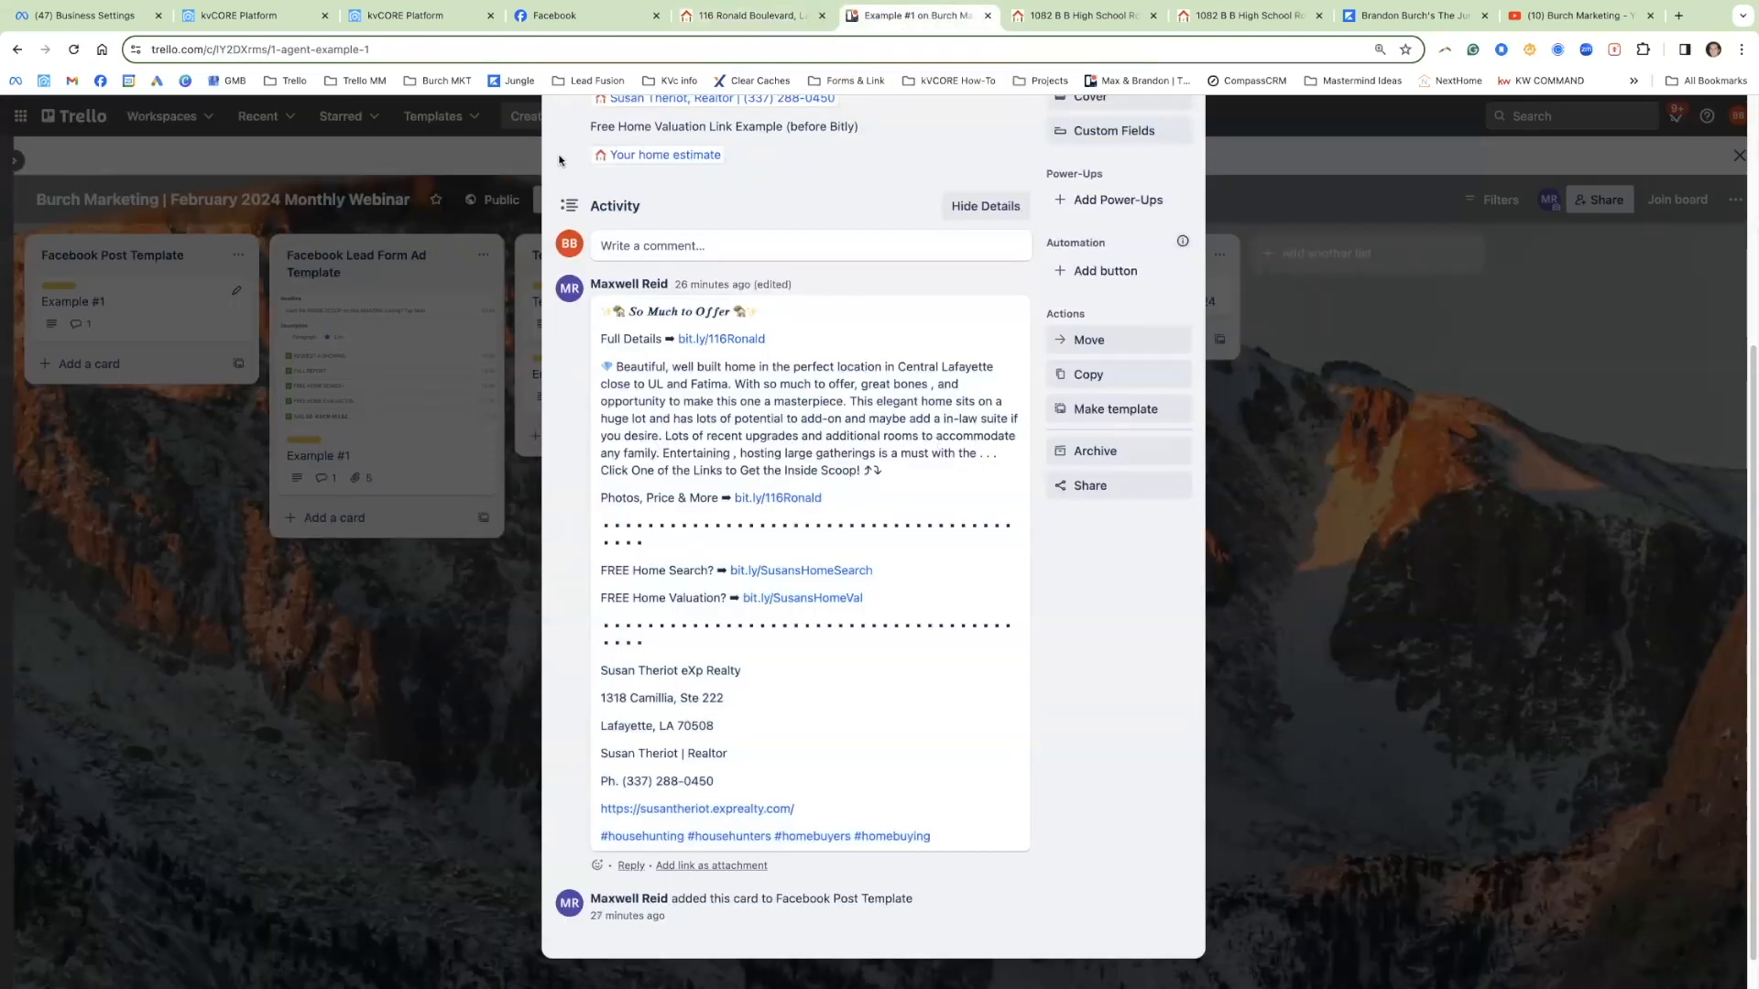
{"action": "left_click", "coordinate": [575, 16]}
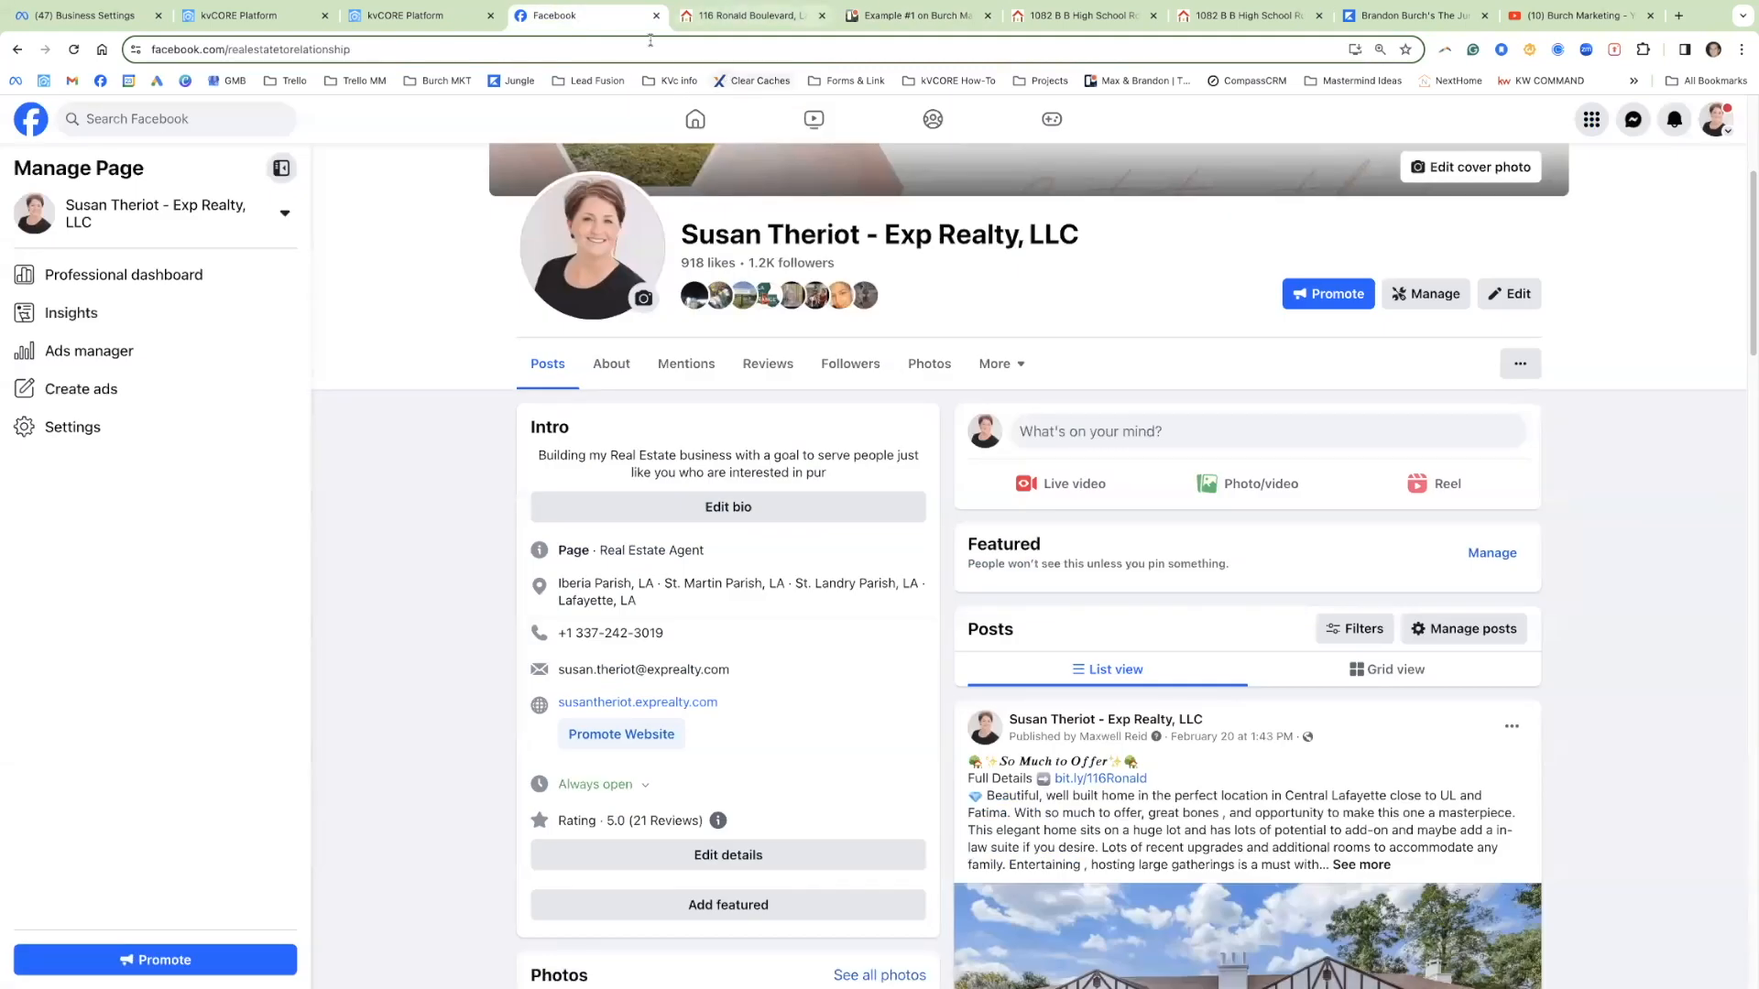
Step: Switch from the Facebook page to kvCORE's Property Listings table
{"action": "left_click", "coordinate": [441, 16]}
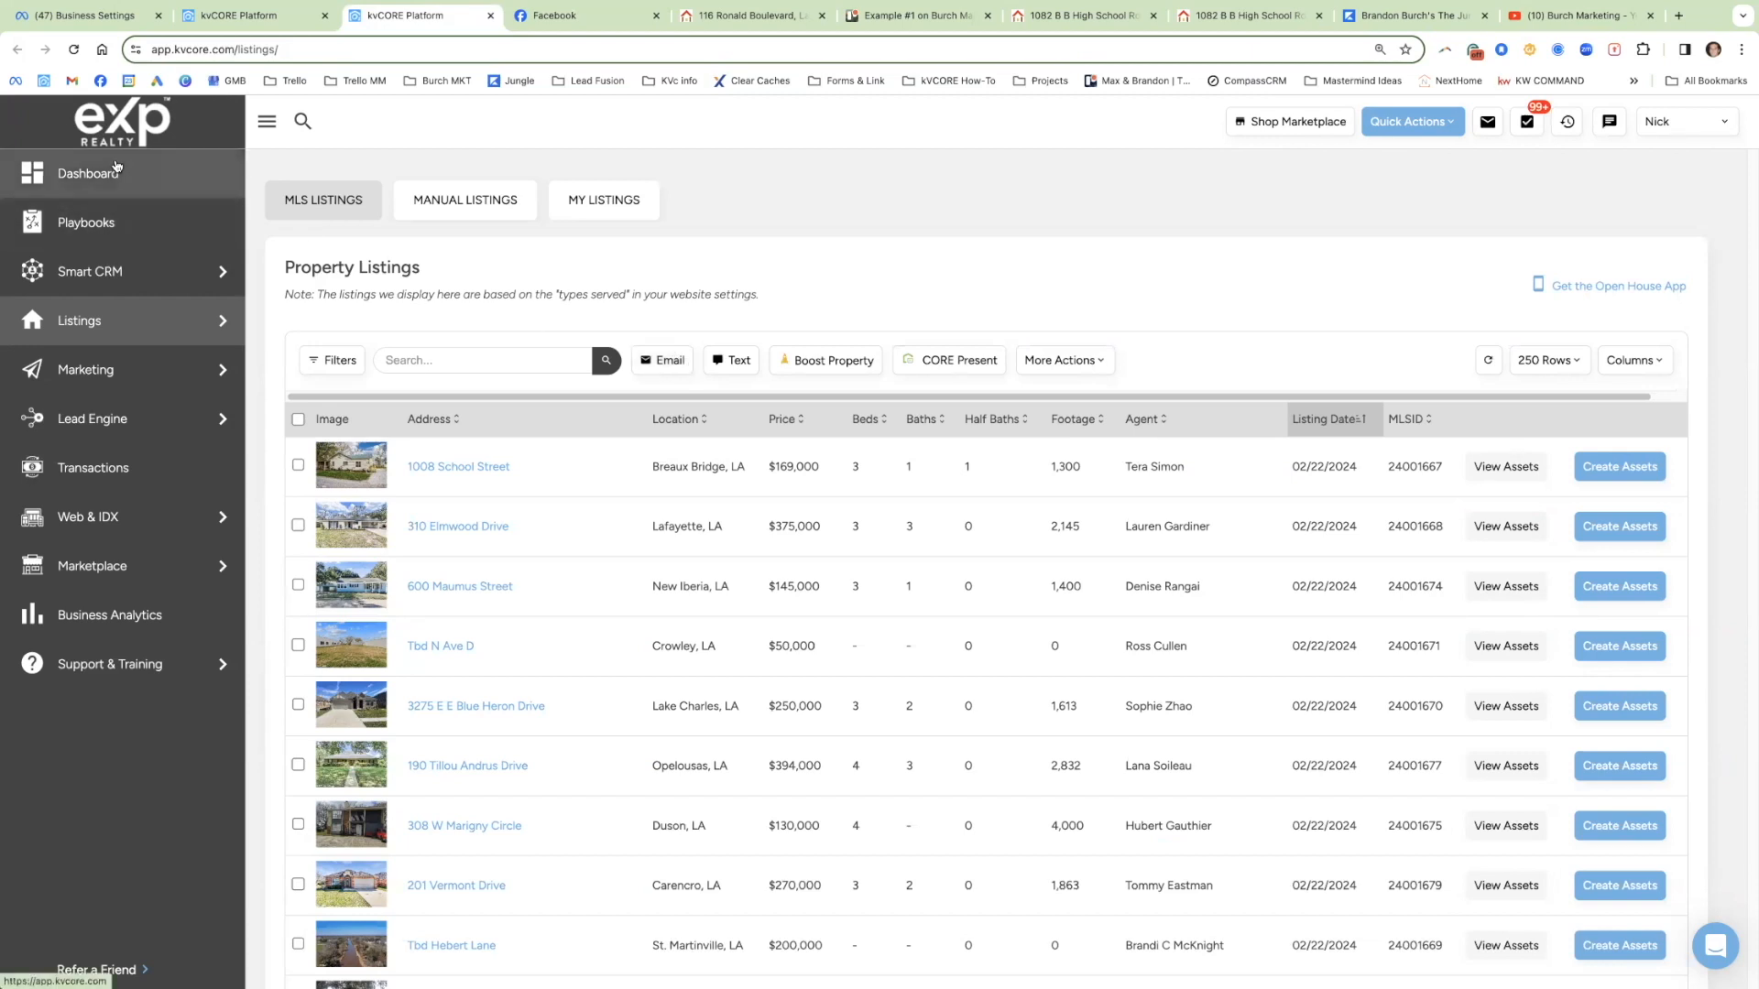
{"action": "mouse_move", "coordinate": [109, 341]}
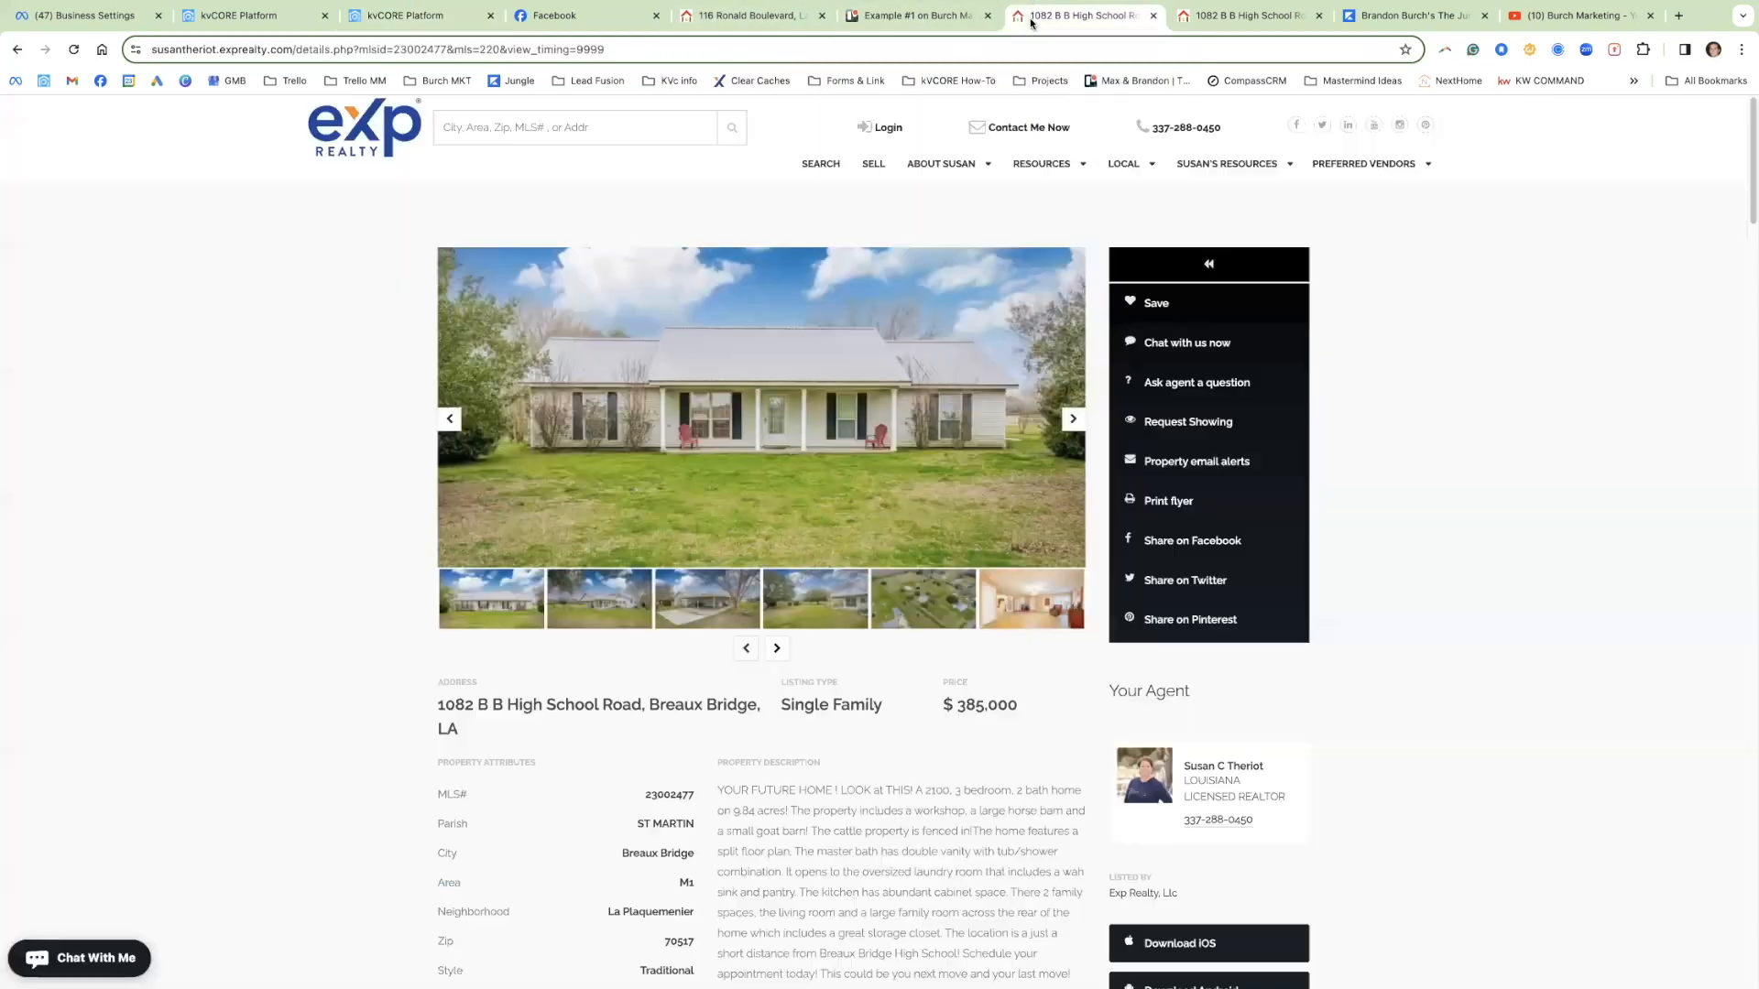
{"action": "left_click", "coordinate": [1053, 18]}
{"action": "left_click", "coordinate": [394, 18]}
{"action": "left_click", "coordinate": [521, 364]}
{"action": "type", "text": "1082"}
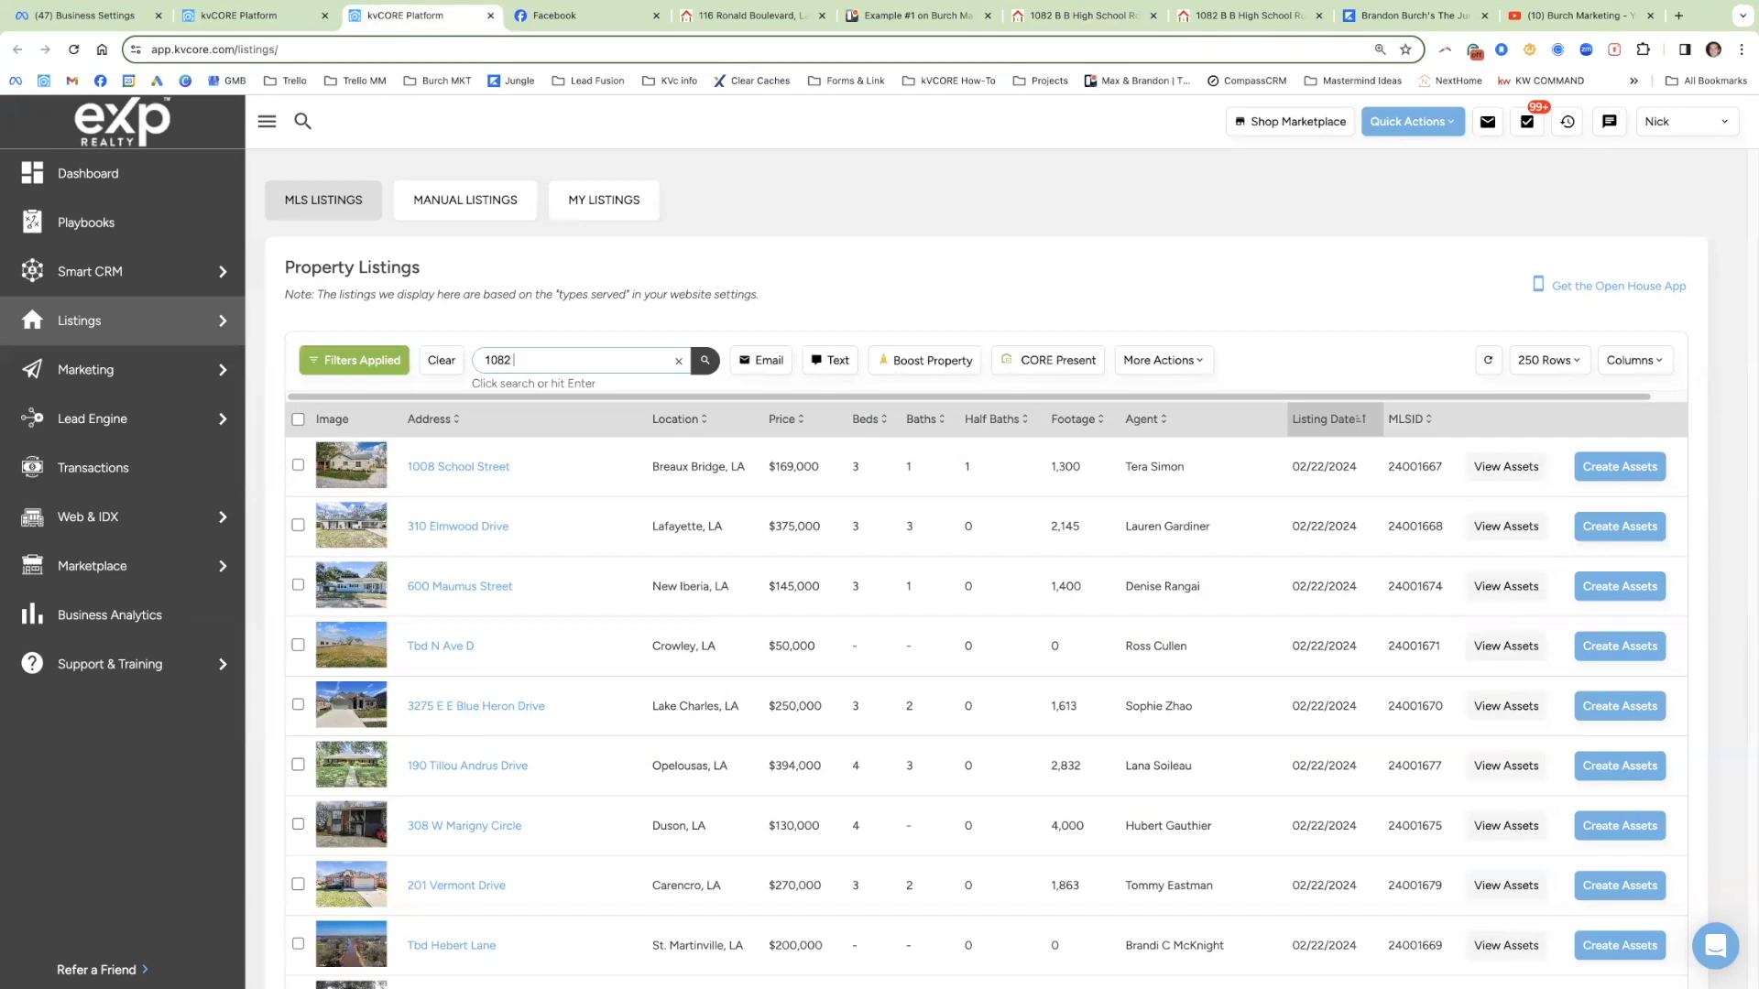
{"action": "key", "text": "Return"}
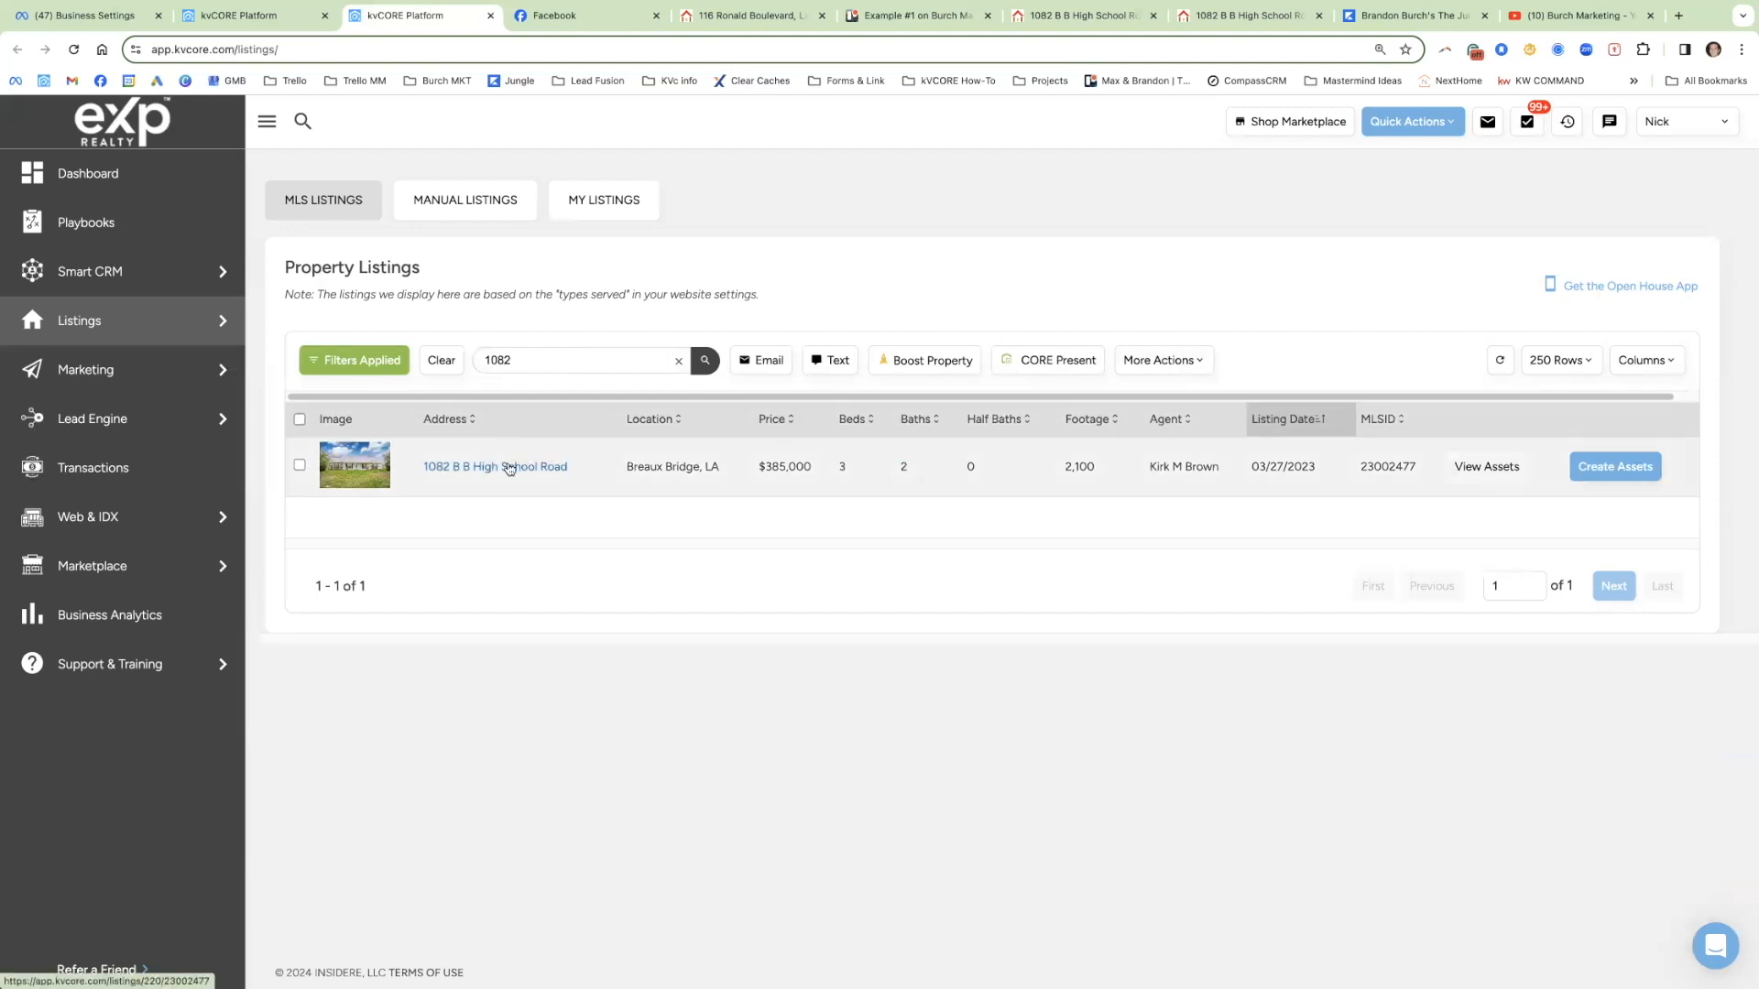
{"action": "left_click", "coordinate": [510, 469]}
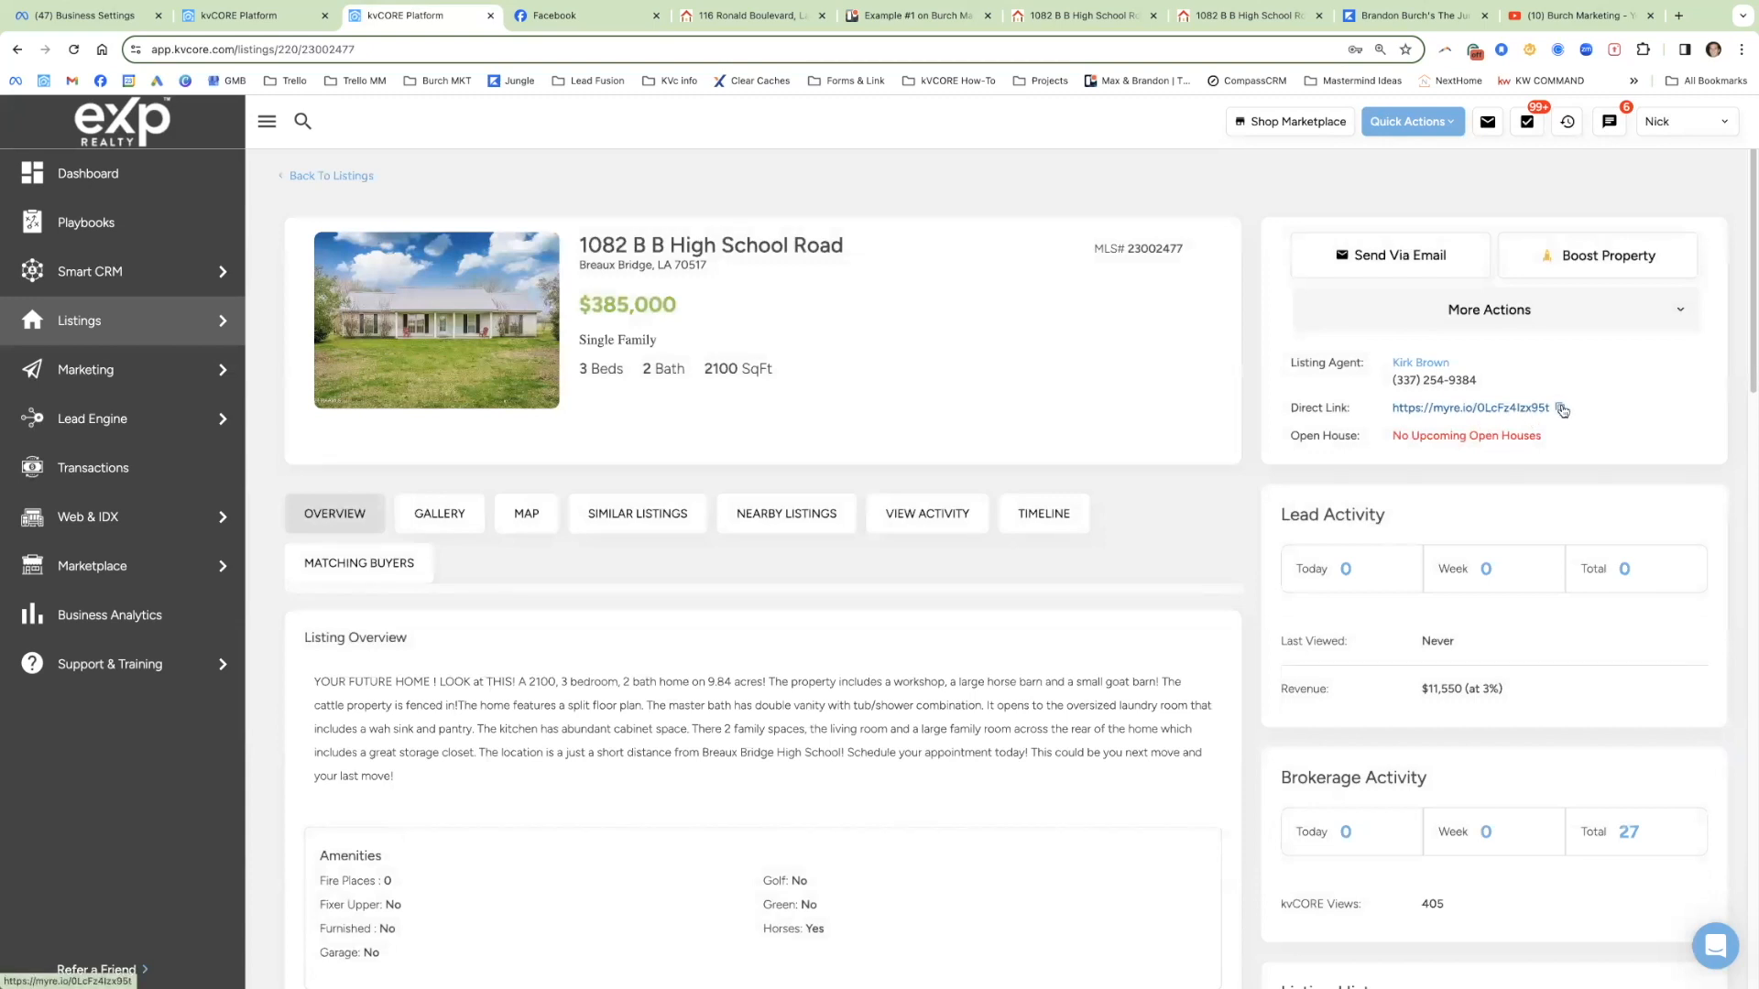
Step: Open the listing's copied direct link in a new browser tab
{"action": "left_click", "coordinate": [1560, 407]}
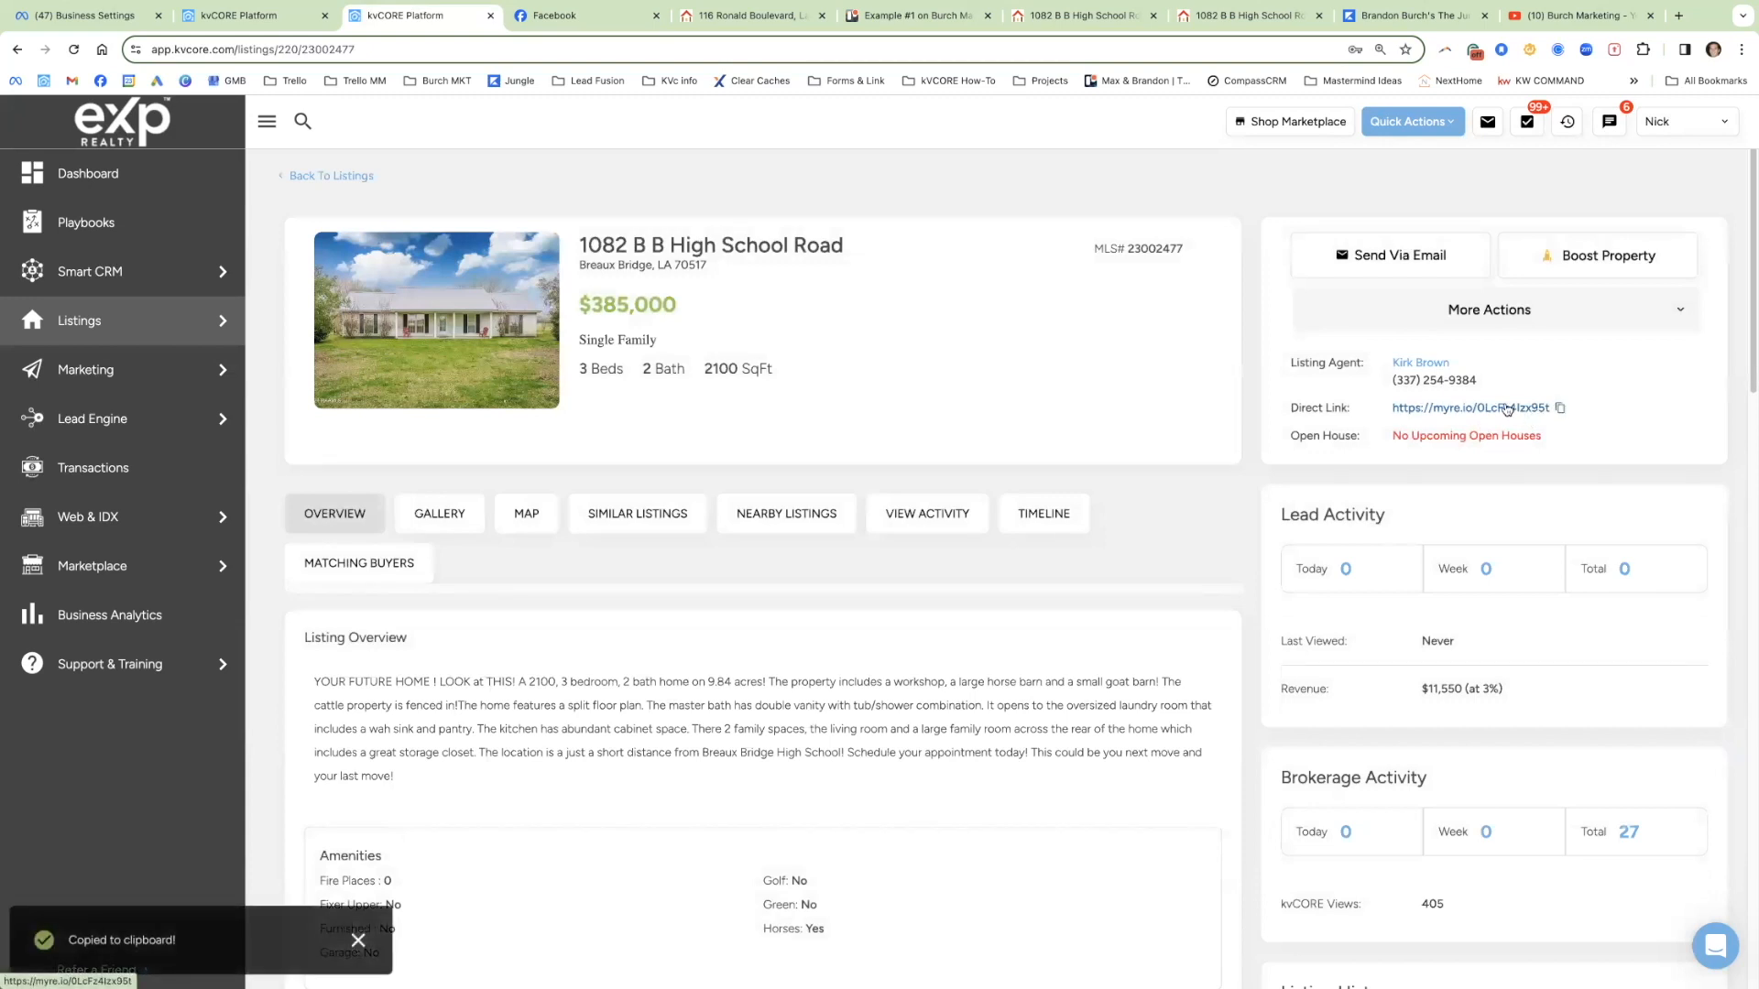
{"action": "left_click", "coordinate": [1678, 16]}
{"action": "key", "text": "super+v"}
{"action": "key", "text": "Return"}
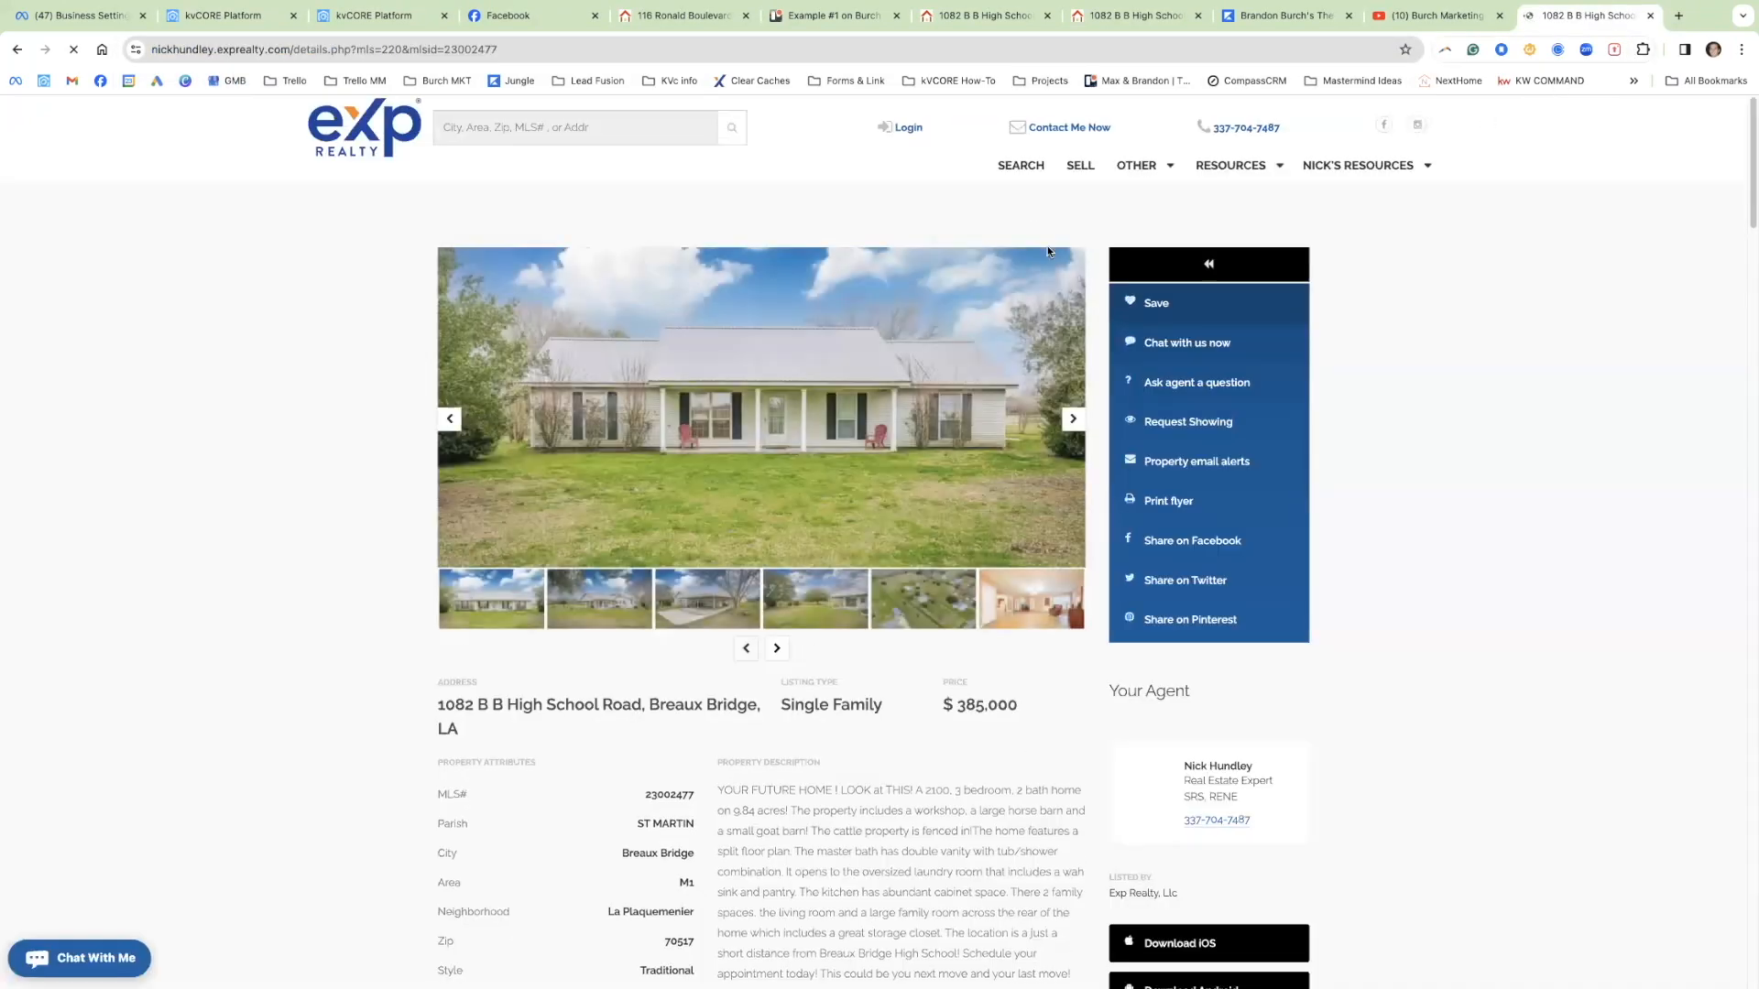
{"action": "left_click", "coordinate": [1071, 424]}
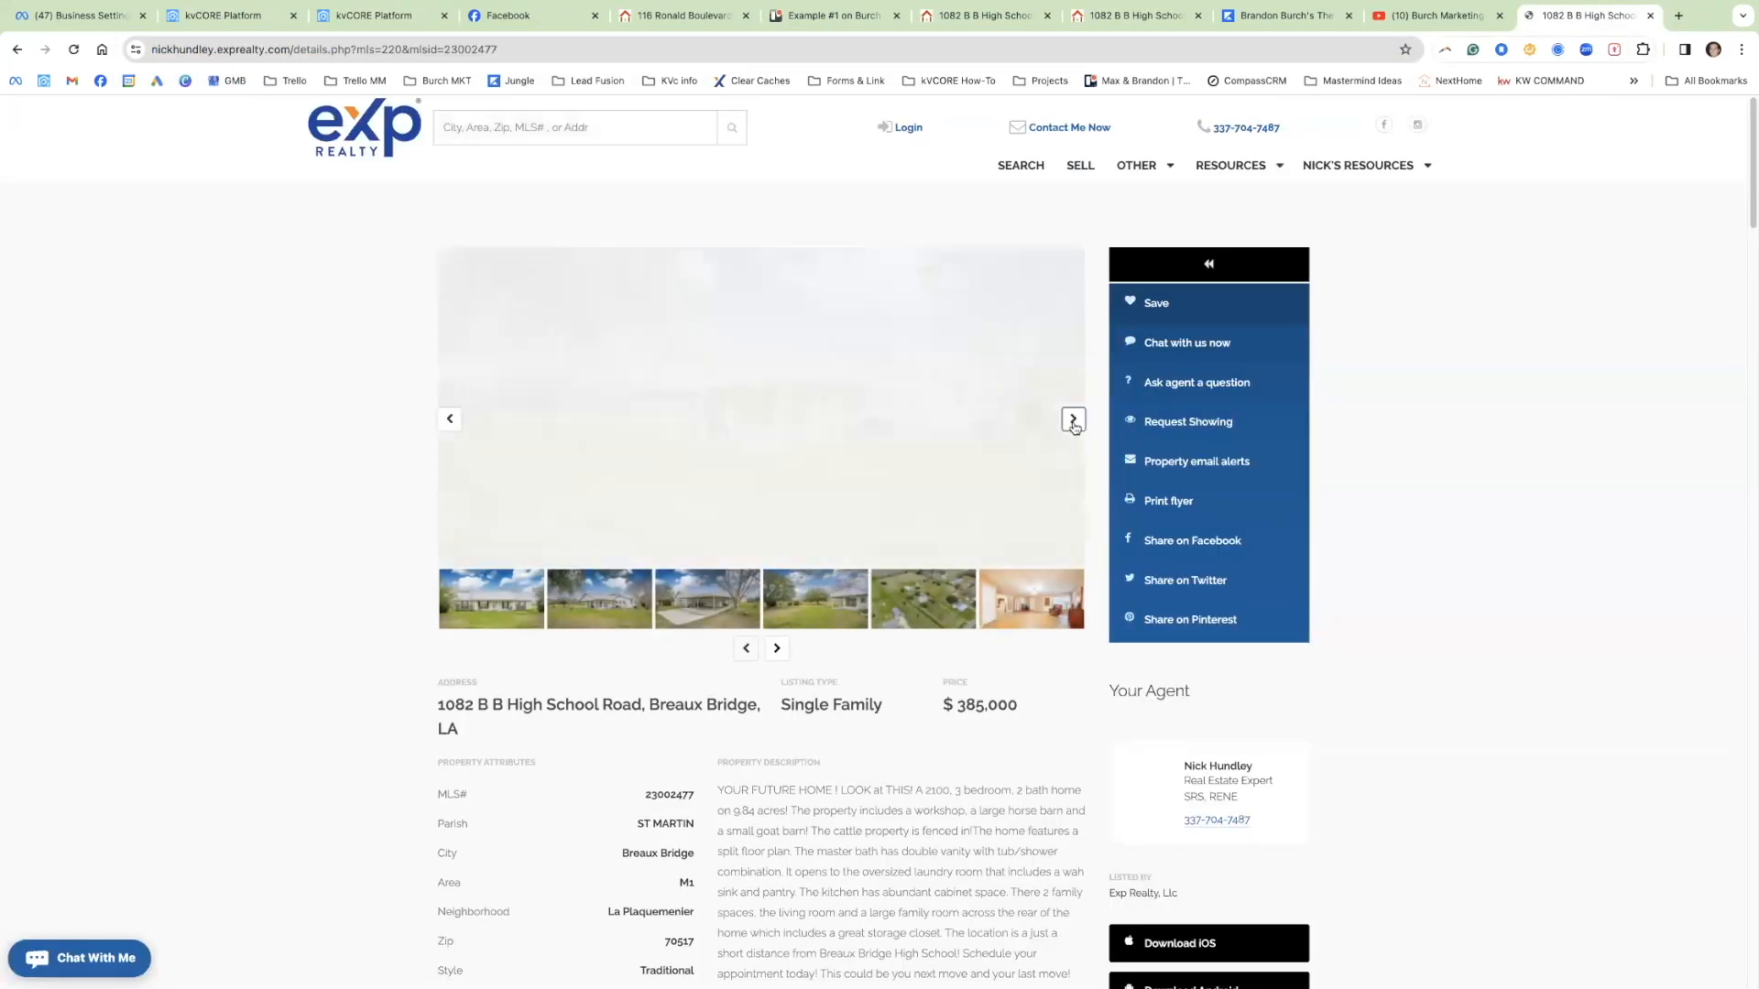
{"action": "left_click", "coordinate": [1075, 427]}
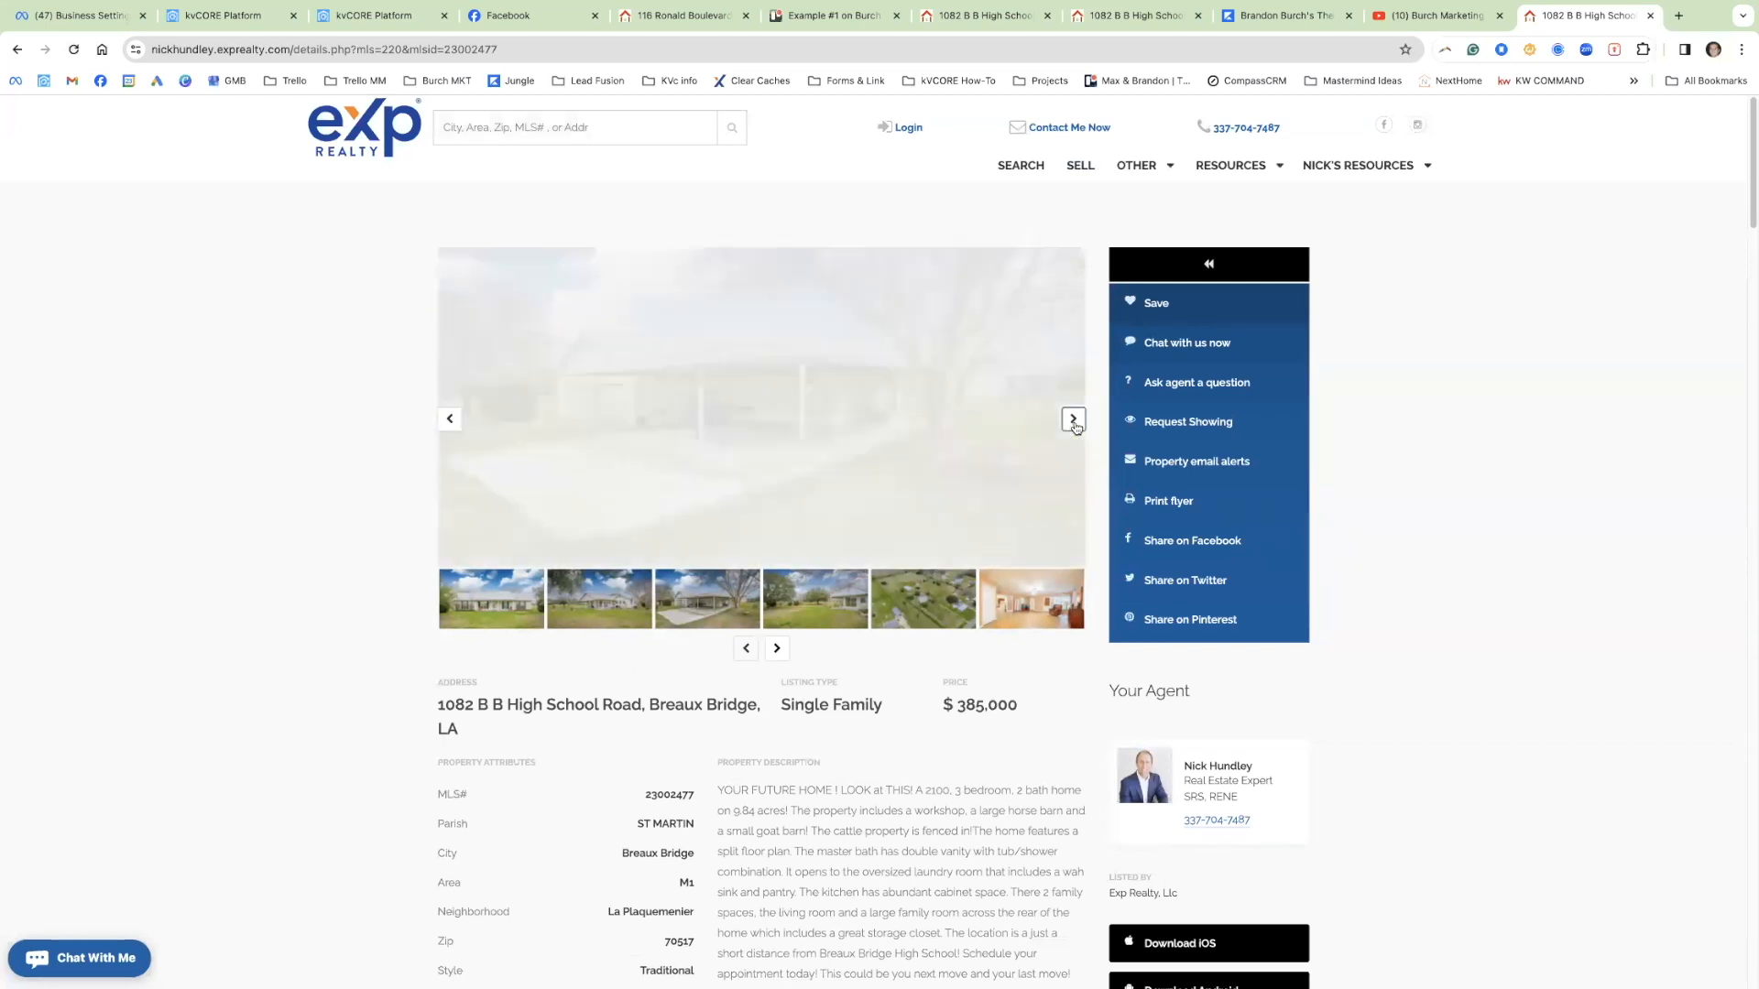
{"action": "left_click", "coordinate": [1075, 427]}
{"action": "left_click", "coordinate": [1074, 427]}
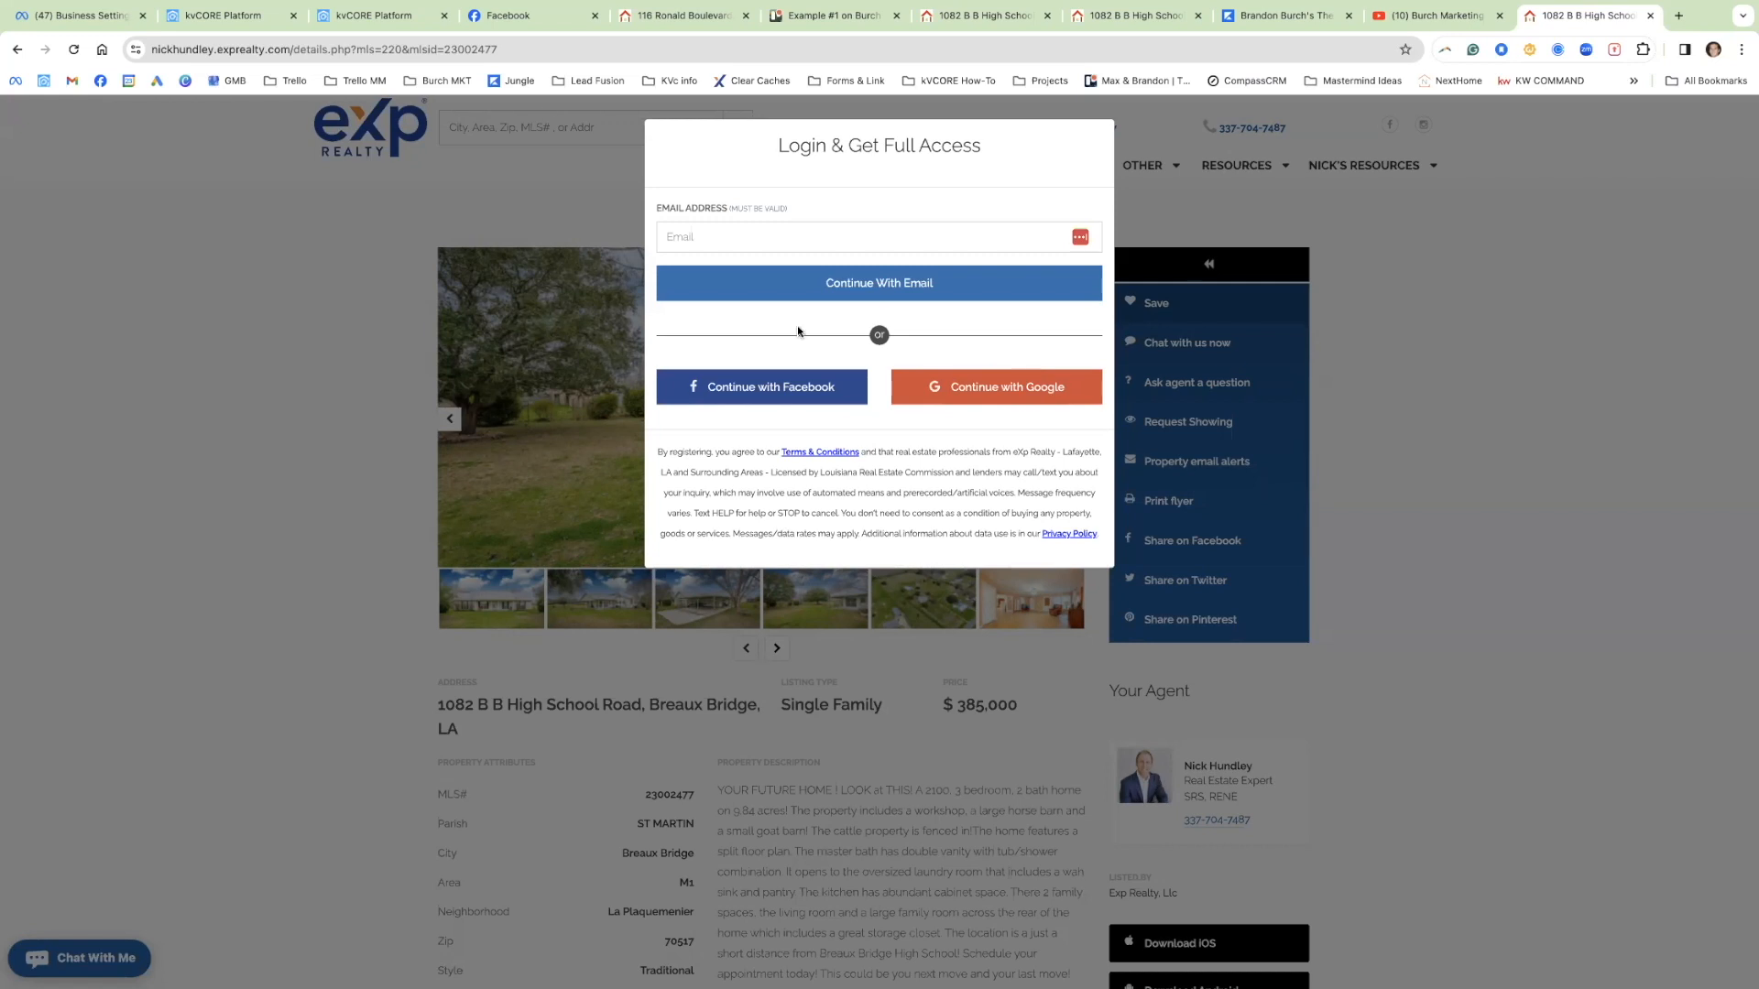
{"action": "left_click", "coordinate": [393, 16]}
{"action": "left_click", "coordinate": [253, 20]}
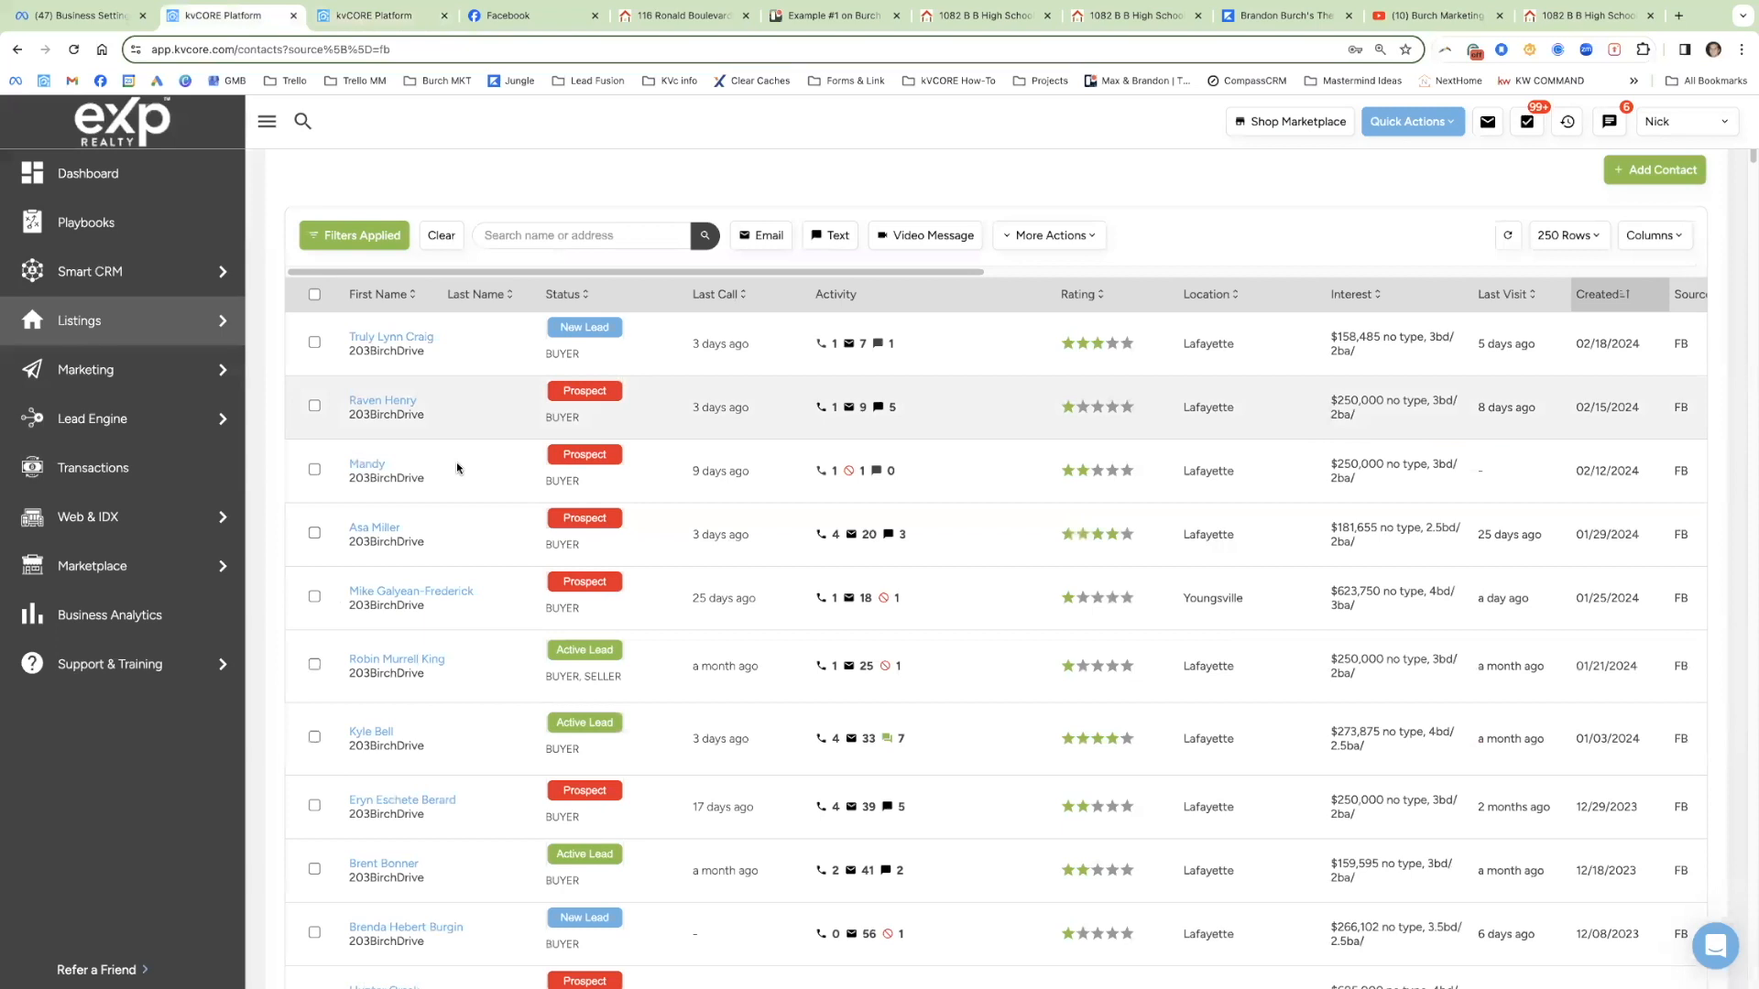
{"action": "left_click_drag", "start_coordinate": [425, 542], "coordinate": [369, 490]}
{"action": "left_click_drag", "start_coordinate": [425, 417], "coordinate": [348, 414]}
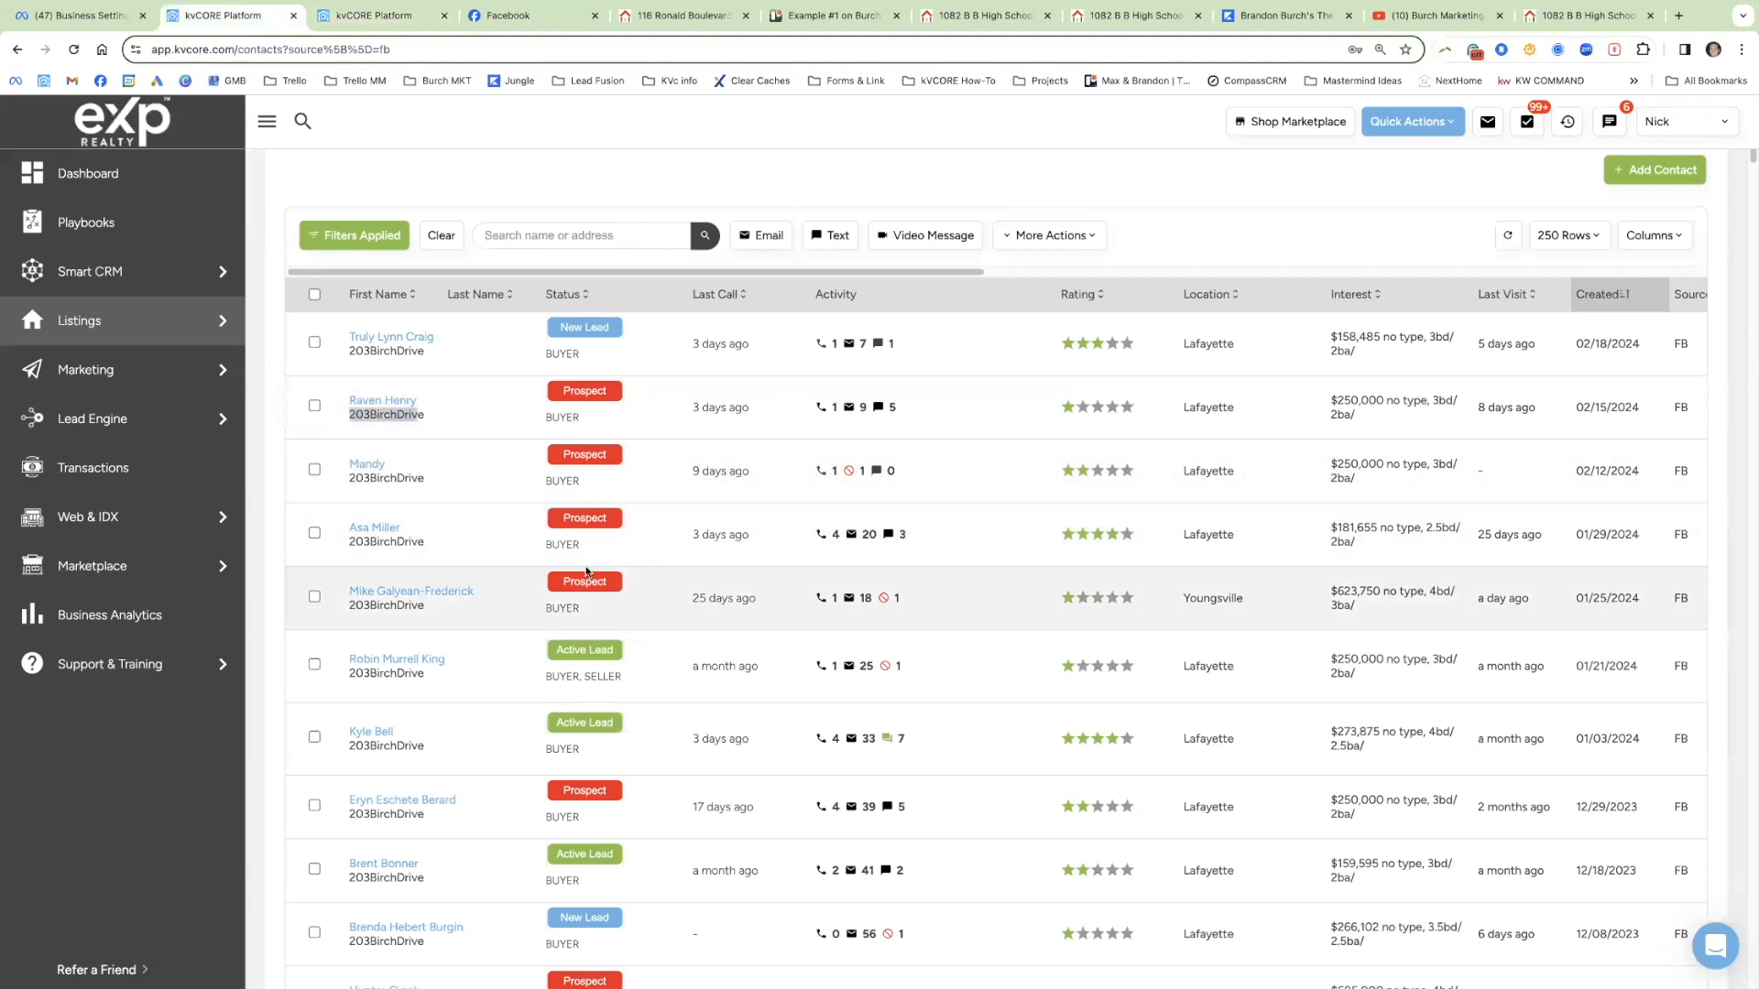
{"action": "left_click_drag", "start_coordinate": [1693, 539], "coordinate": [1672, 534]}
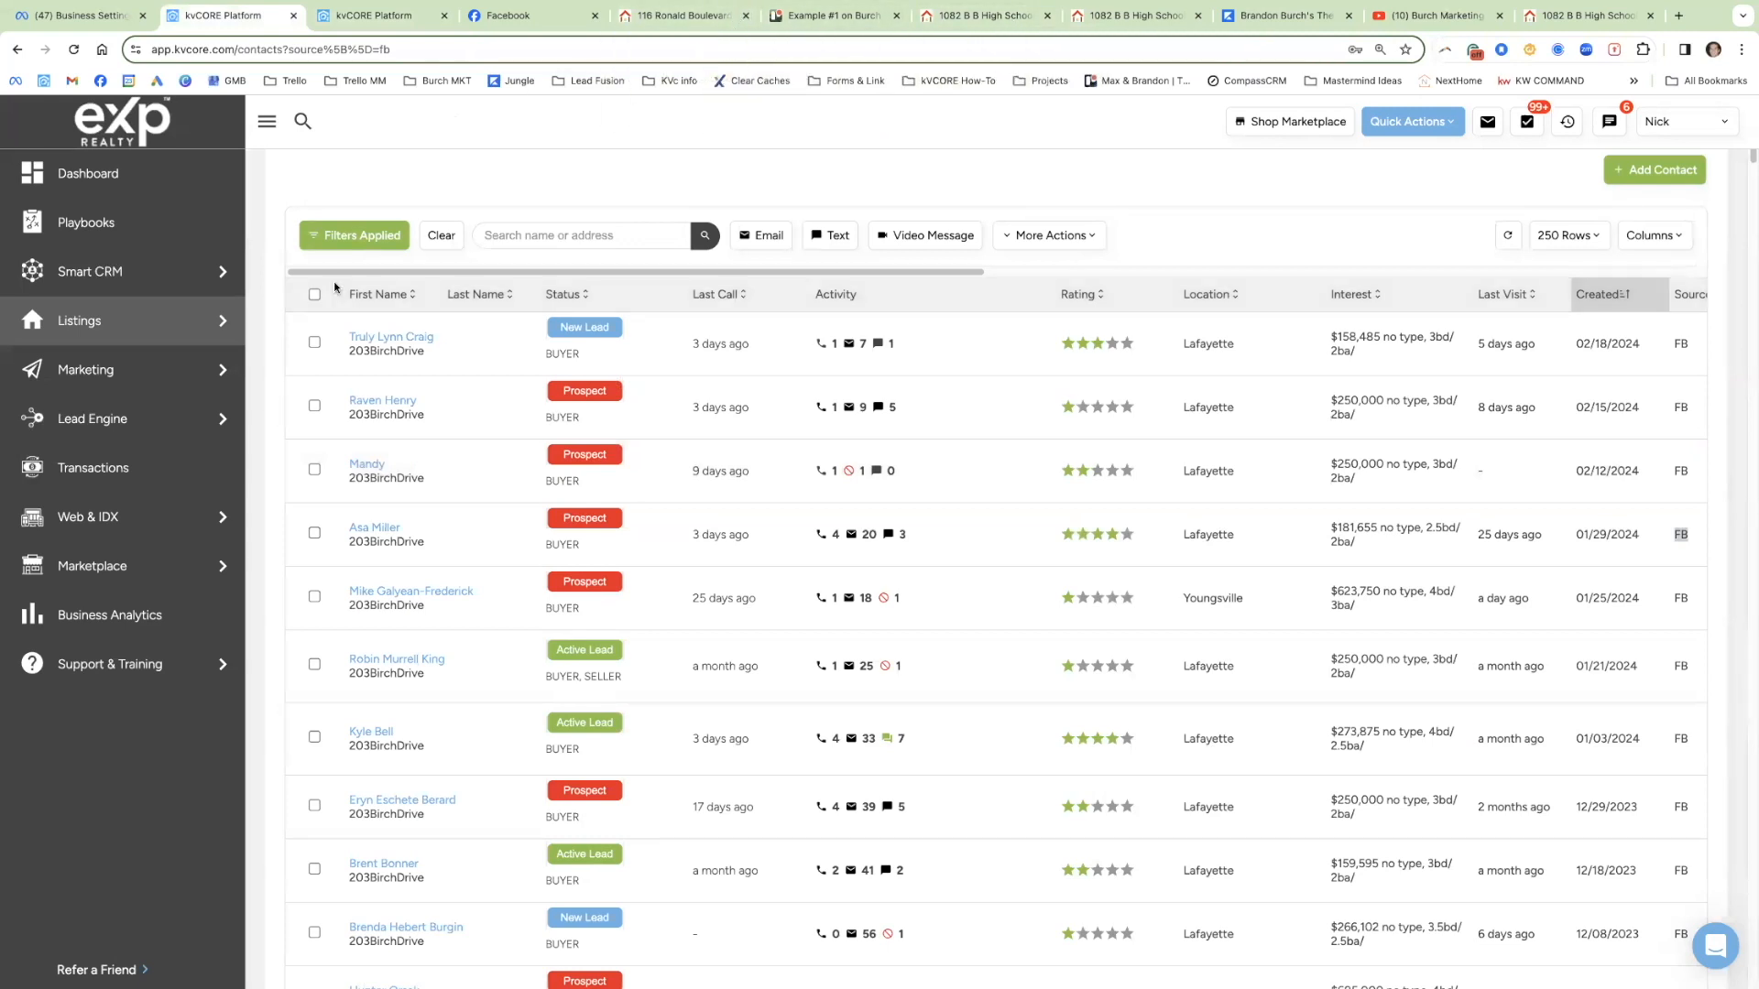
{"action": "mouse_move", "coordinate": [114, 425]}
{"action": "mouse_move", "coordinate": [95, 328]}
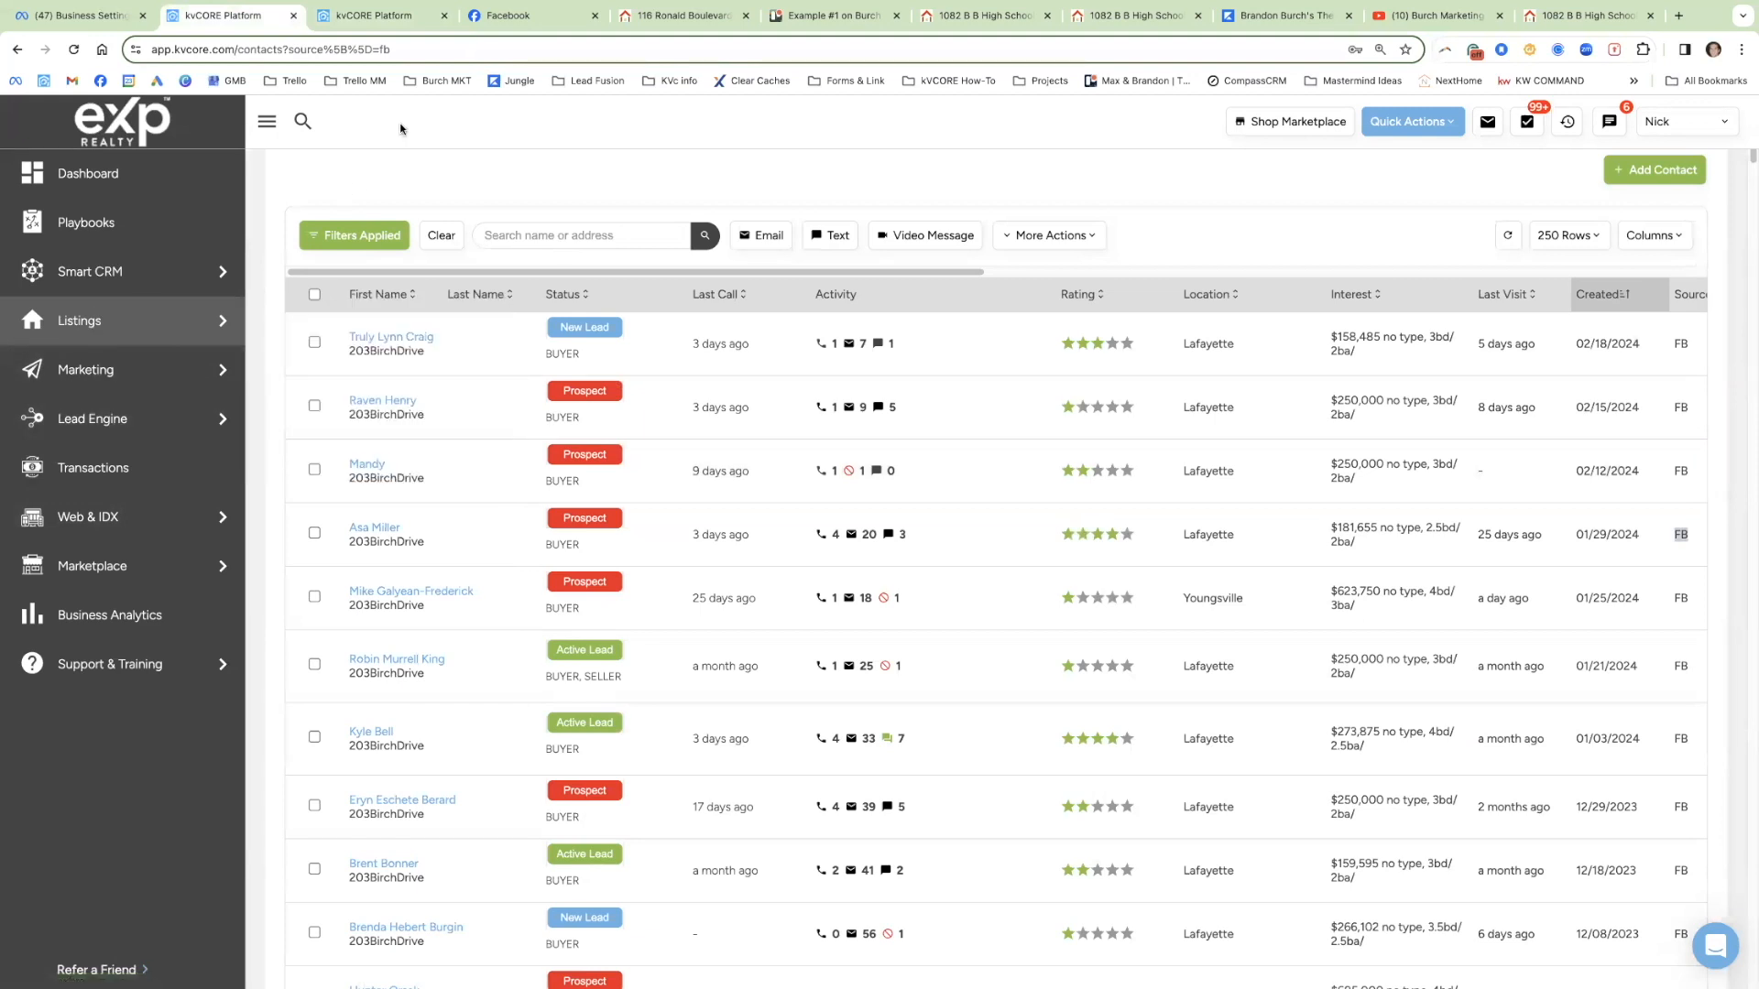
{"action": "left_click", "coordinate": [392, 16]}
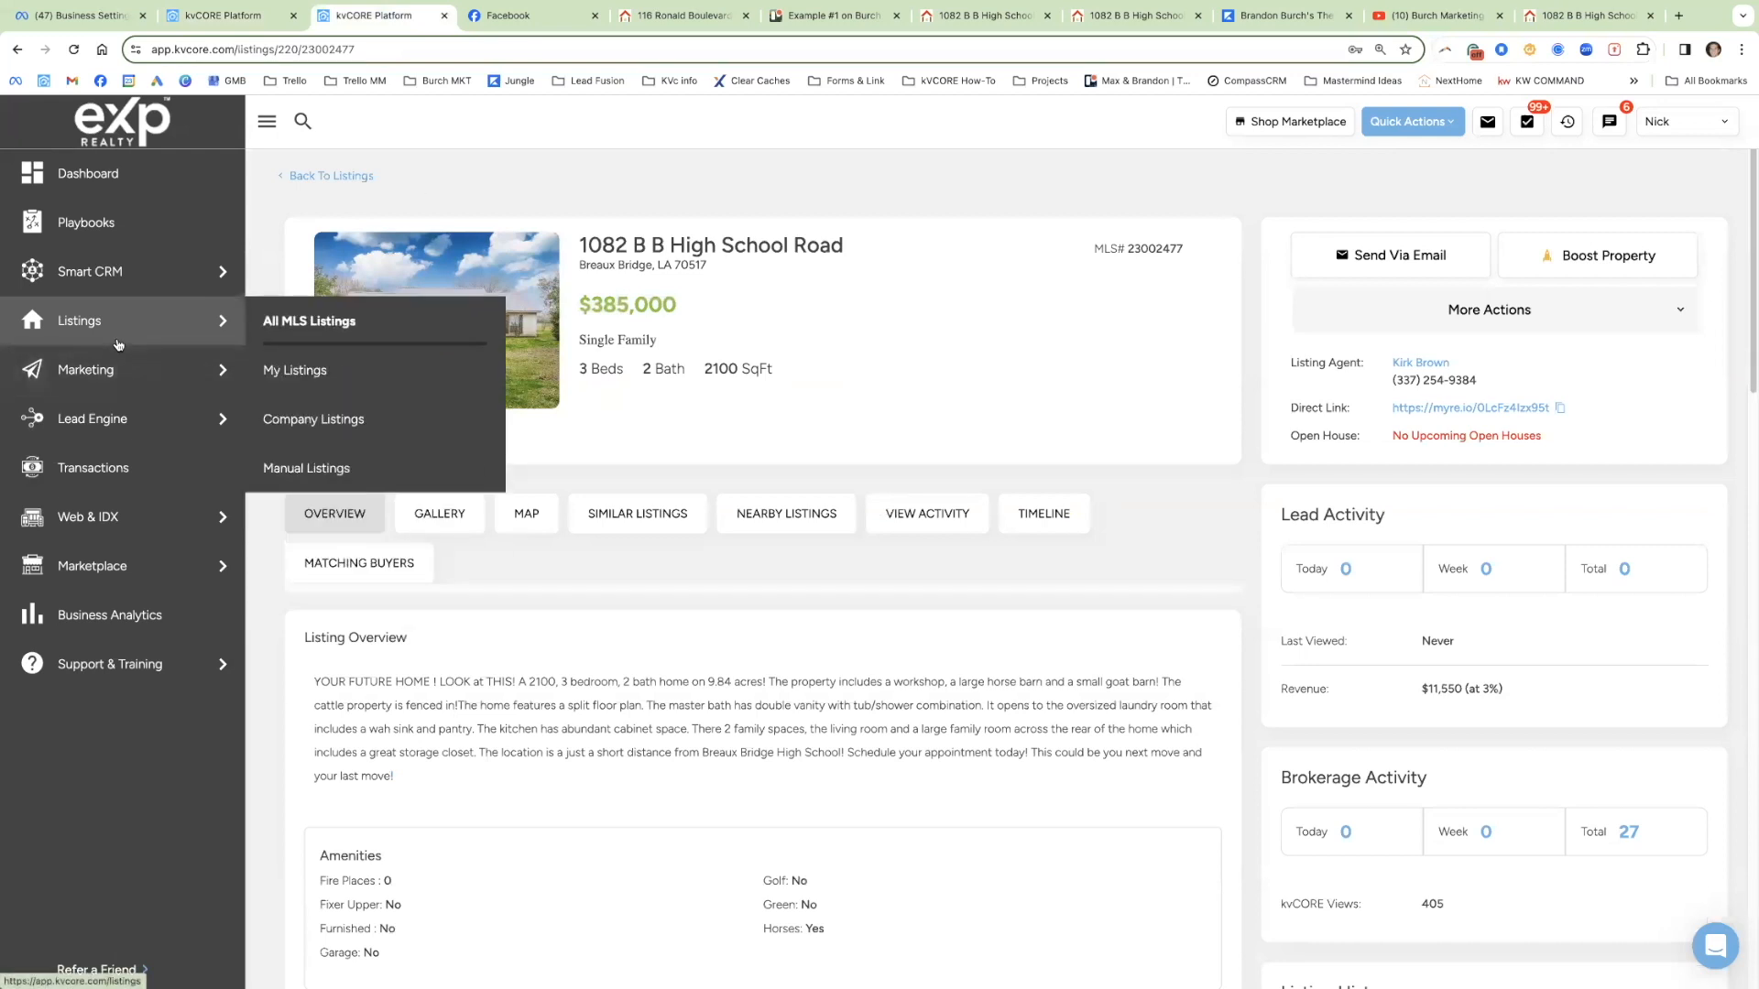
Step: In Lead Engine, choose the agent's exprealty.com domain for an IDX squeeze page
{"action": "mouse_move", "coordinate": [98, 409]}
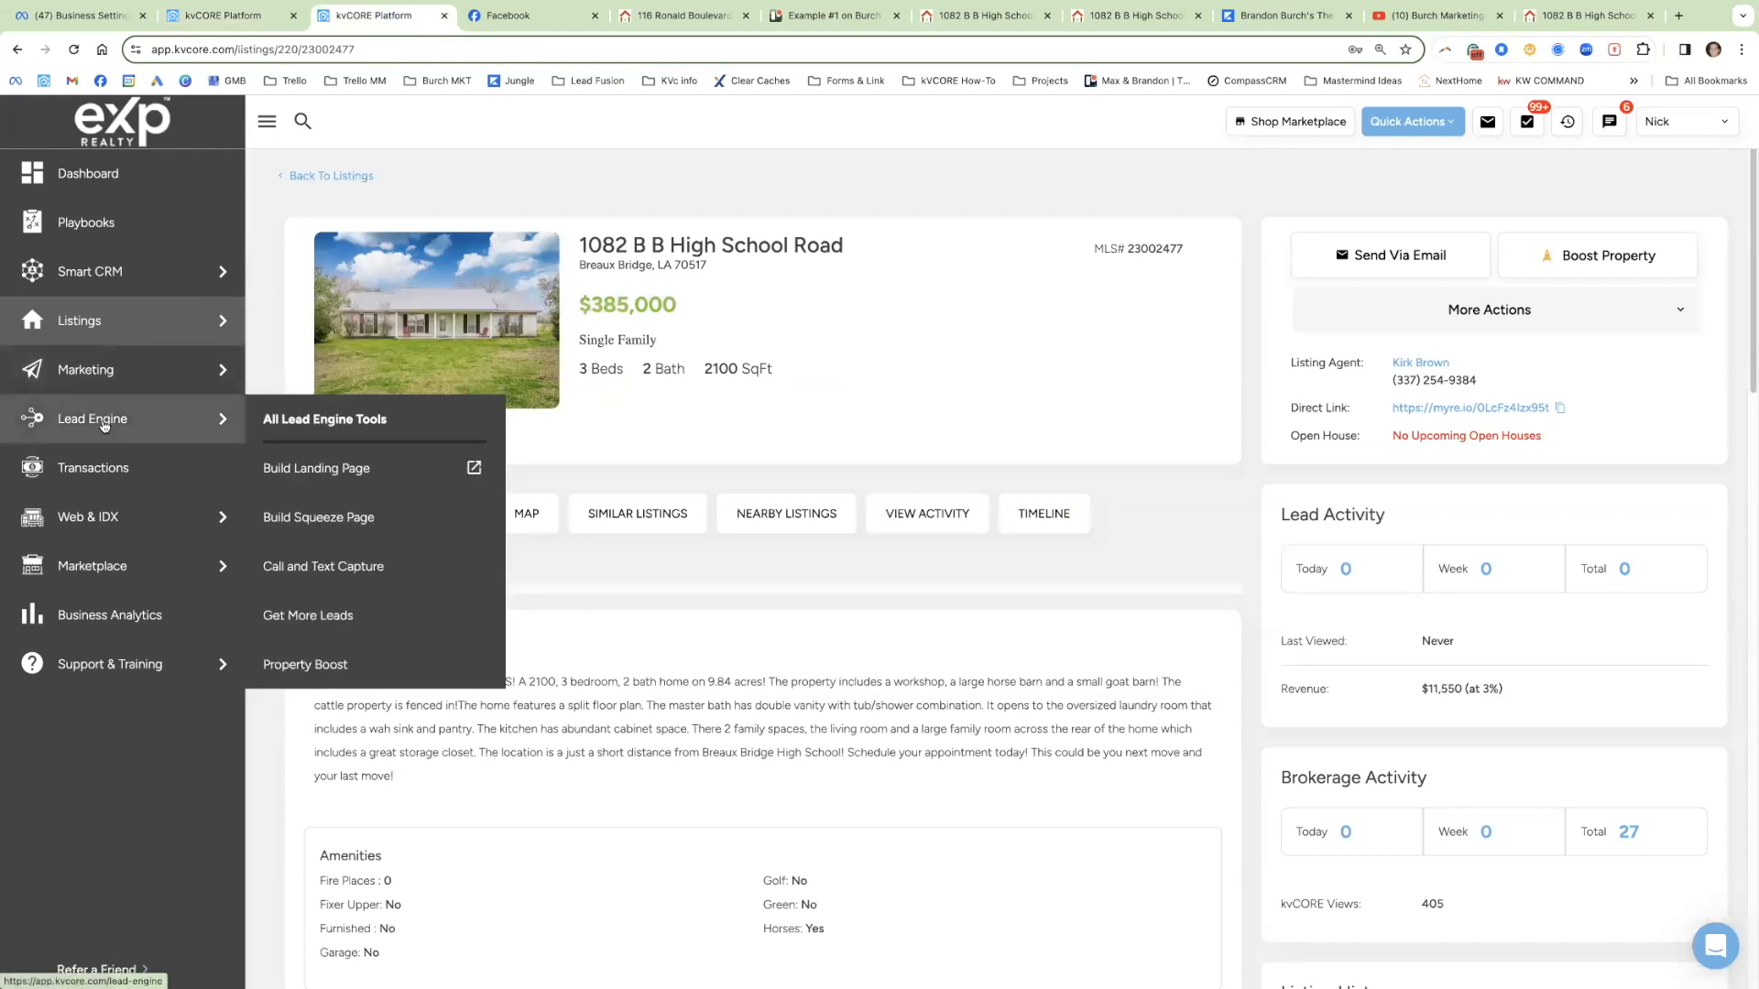
{"action": "left_click", "coordinate": [104, 426]}
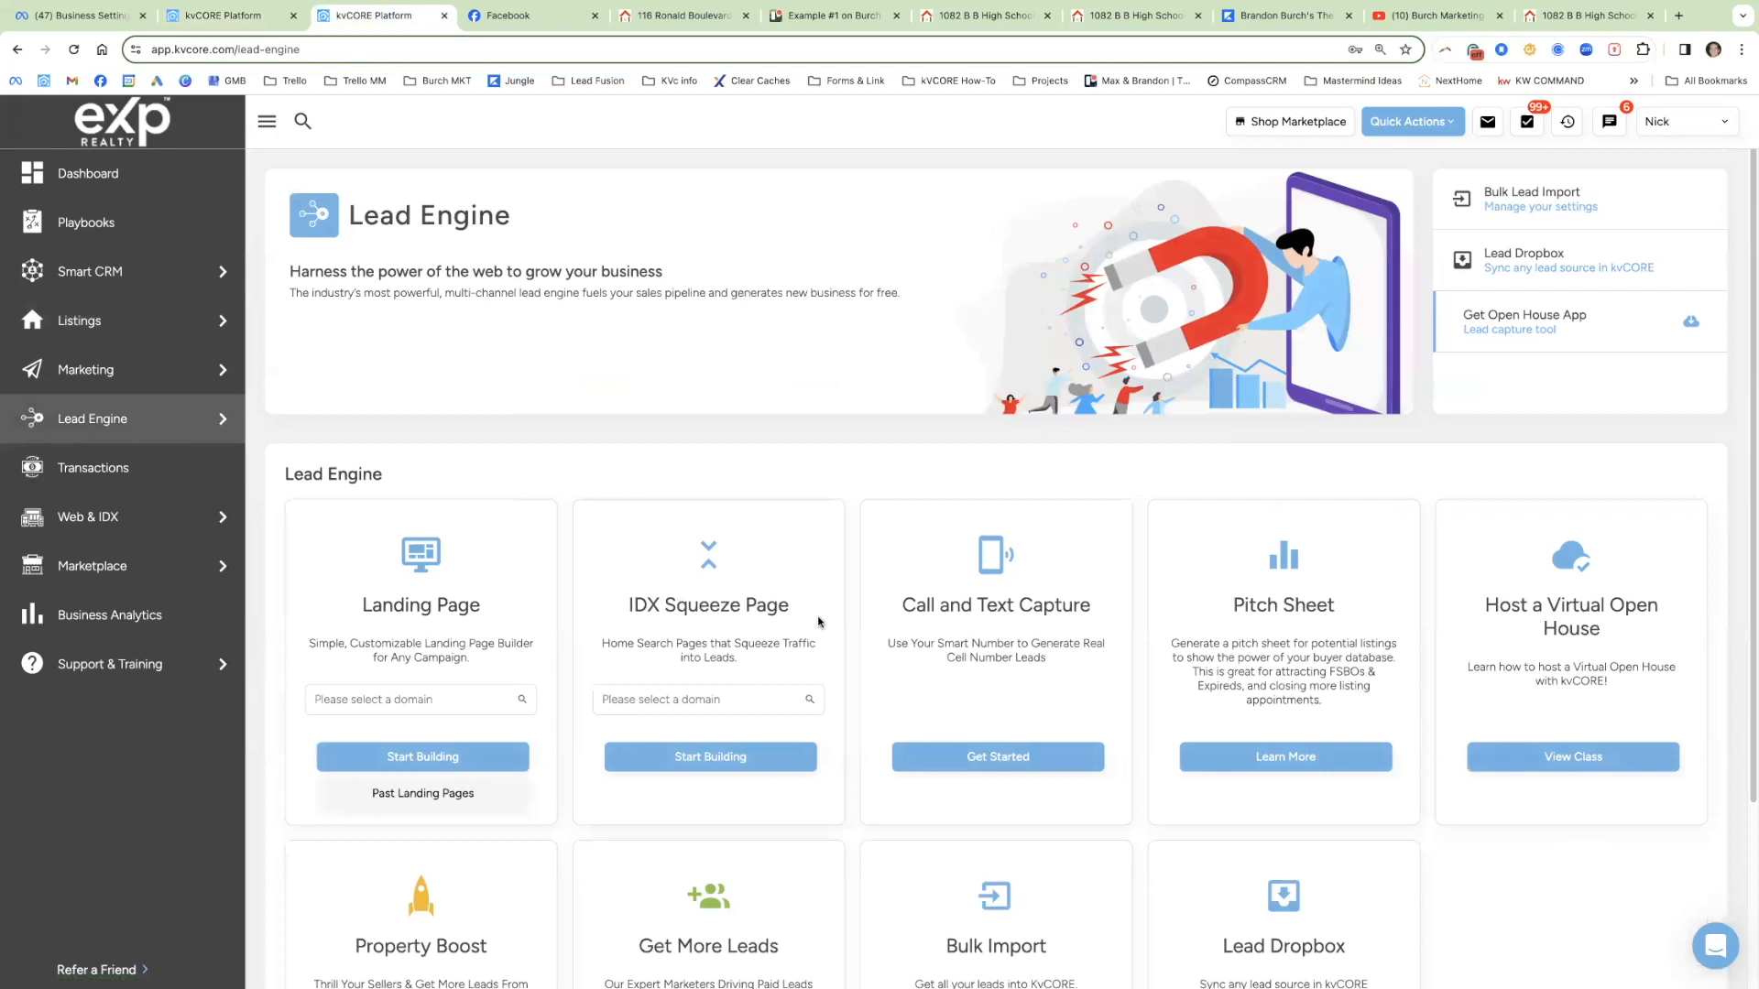
{"action": "left_click", "coordinate": [673, 698]}
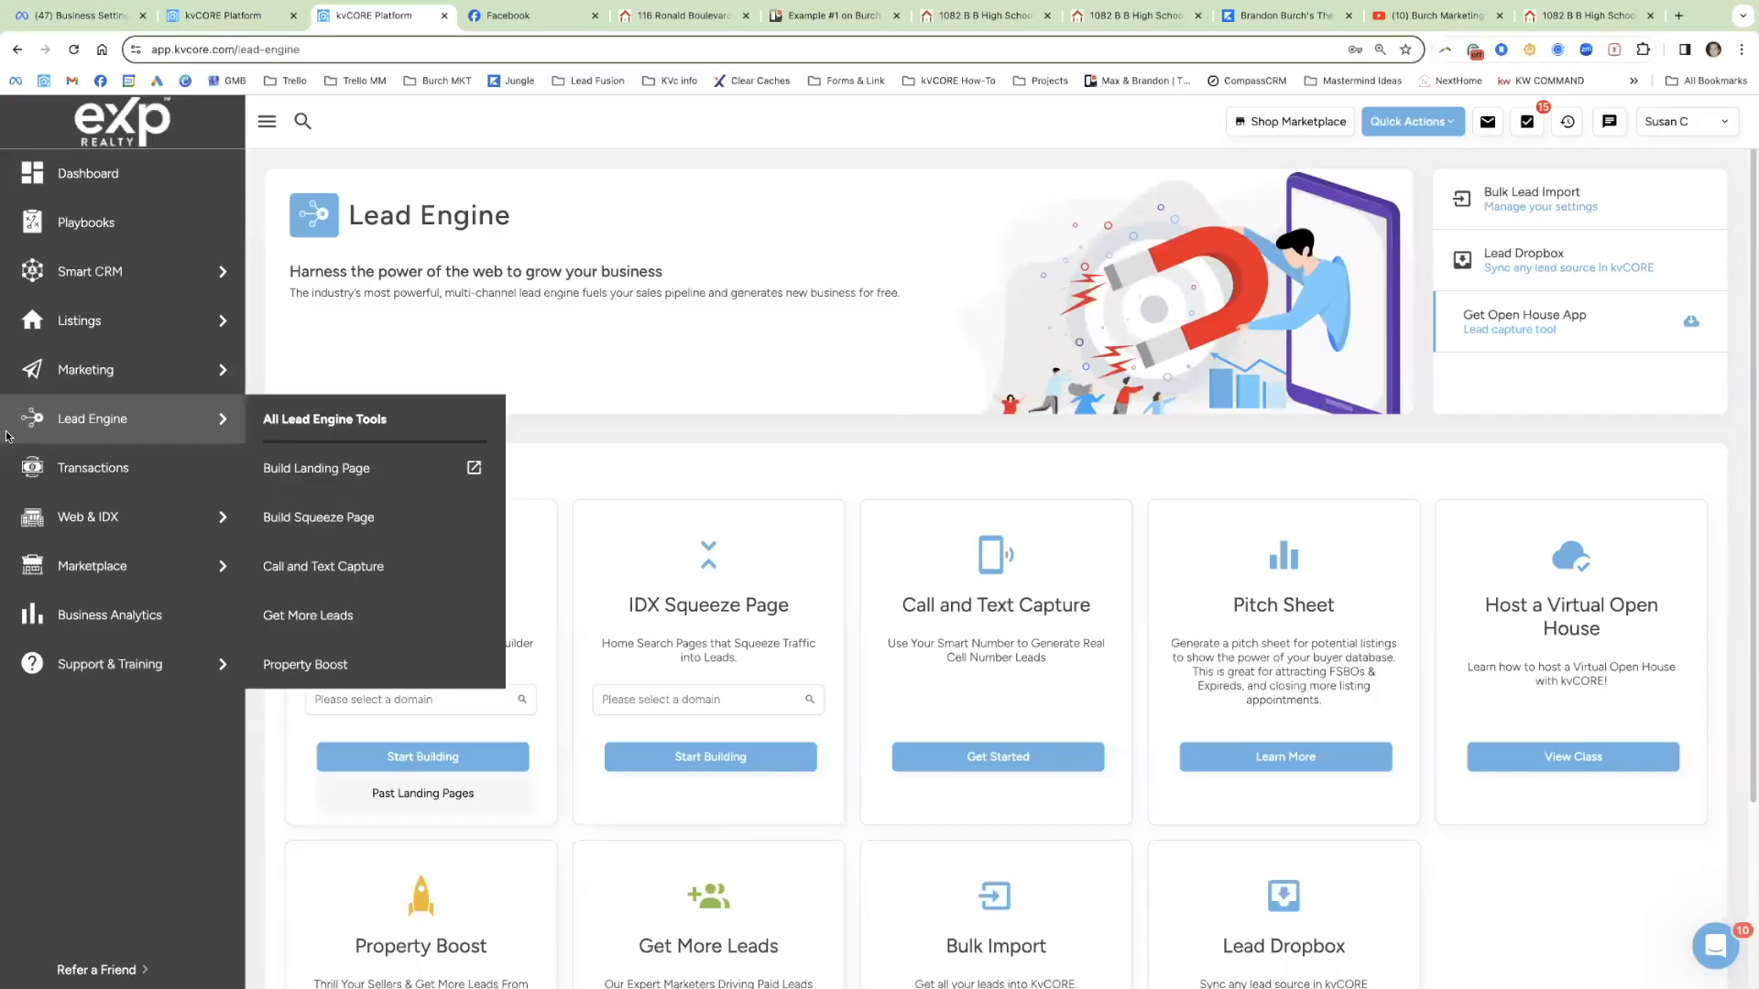
{"action": "left_click", "coordinate": [705, 699]}
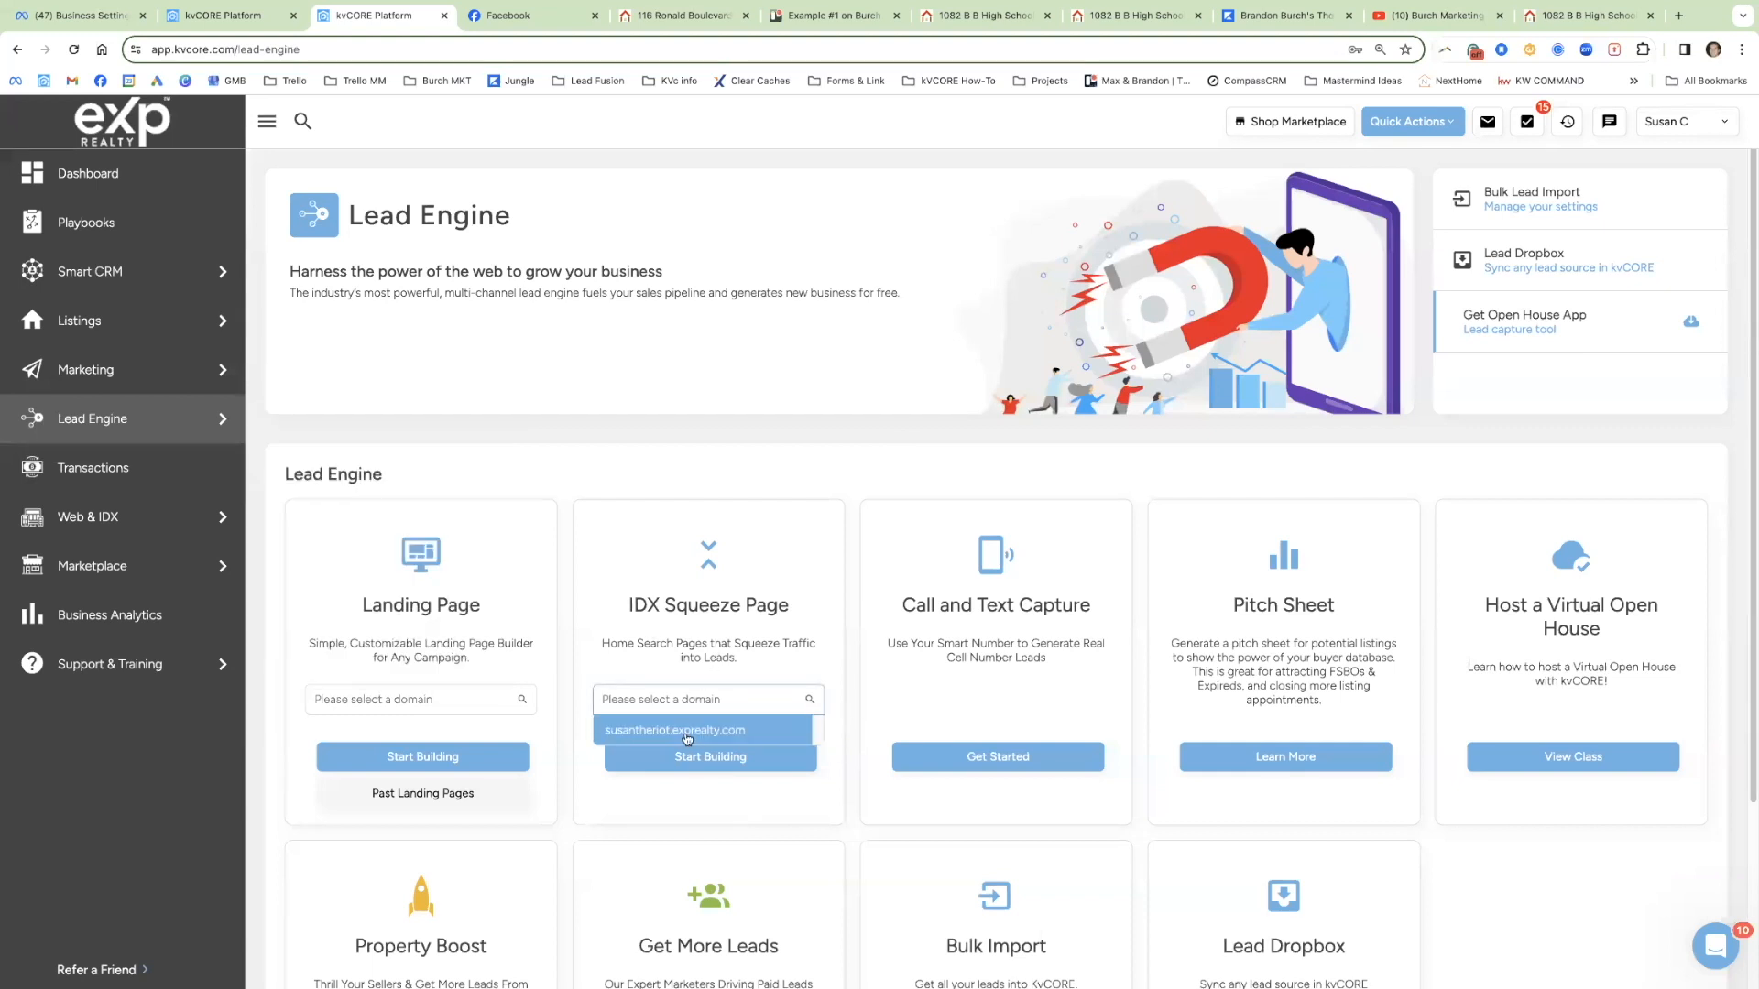
{"action": "left_click", "coordinate": [688, 732]}
Step: Start building an IDX squeeze page and switch to the Single Property type
{"action": "left_click", "coordinate": [713, 764]}
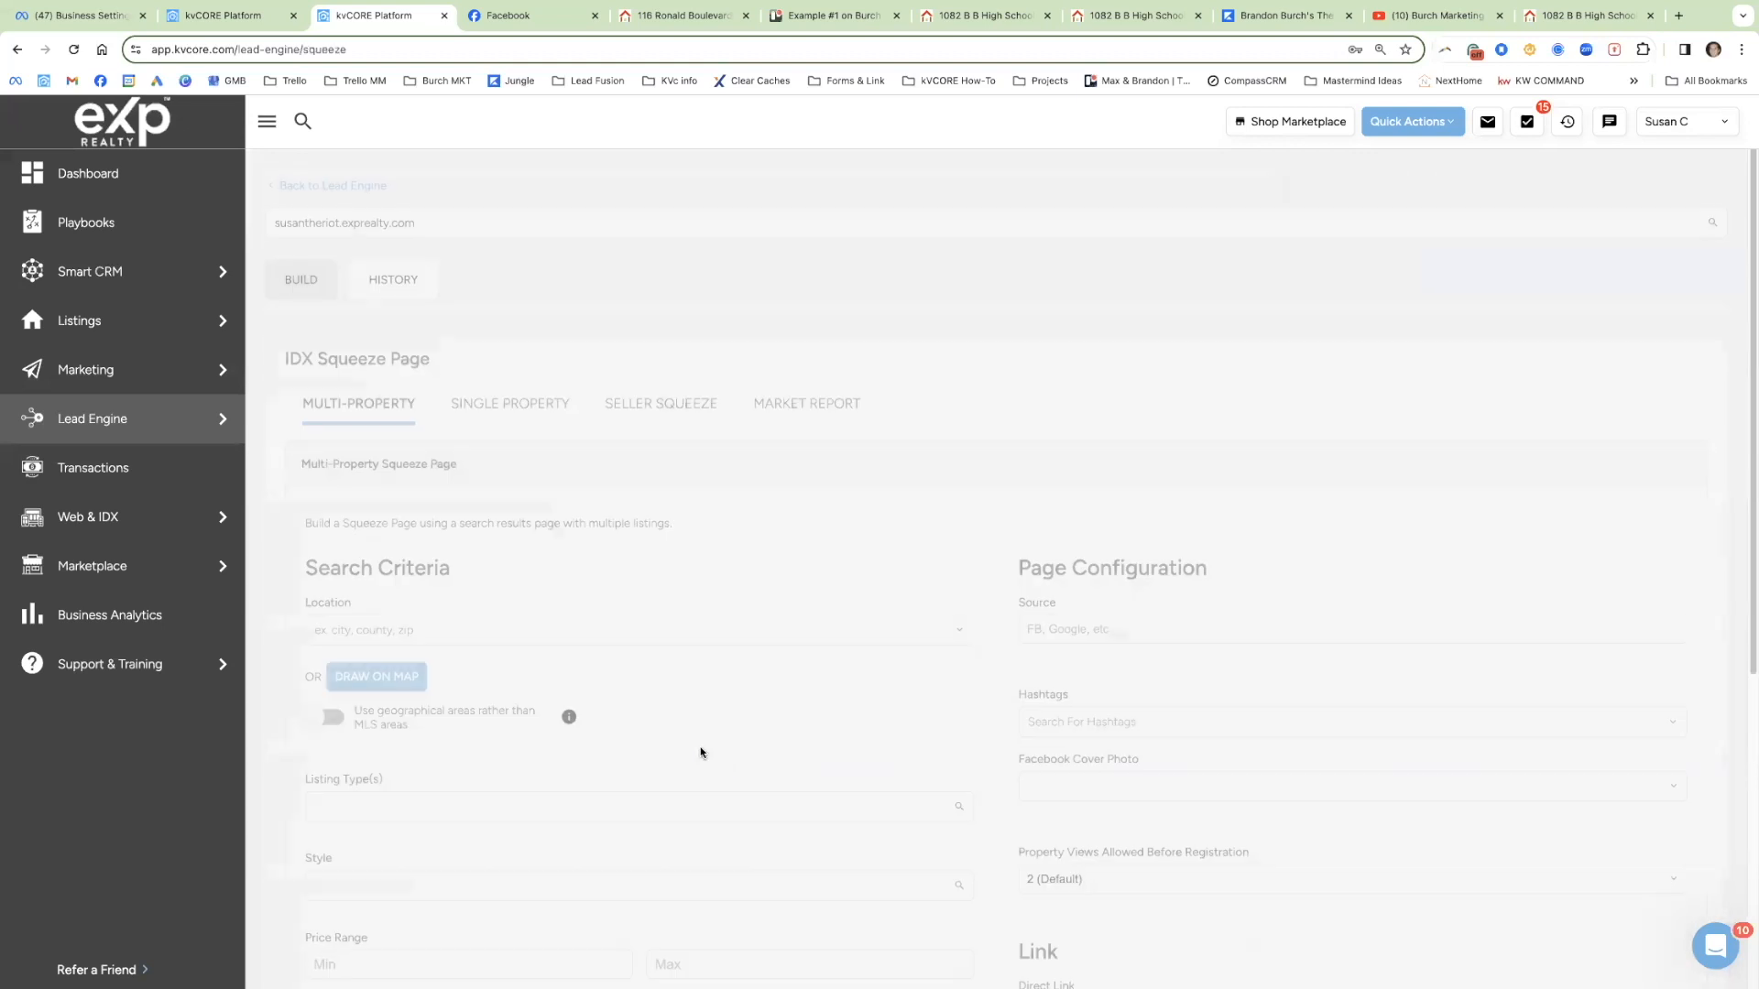
{"action": "scroll", "coordinate": [473, 284], "scroll_direction": "down", "scroll_amount": 3}
{"action": "scroll", "coordinate": [473, 283], "scroll_direction": "up", "scroll_amount": 1}
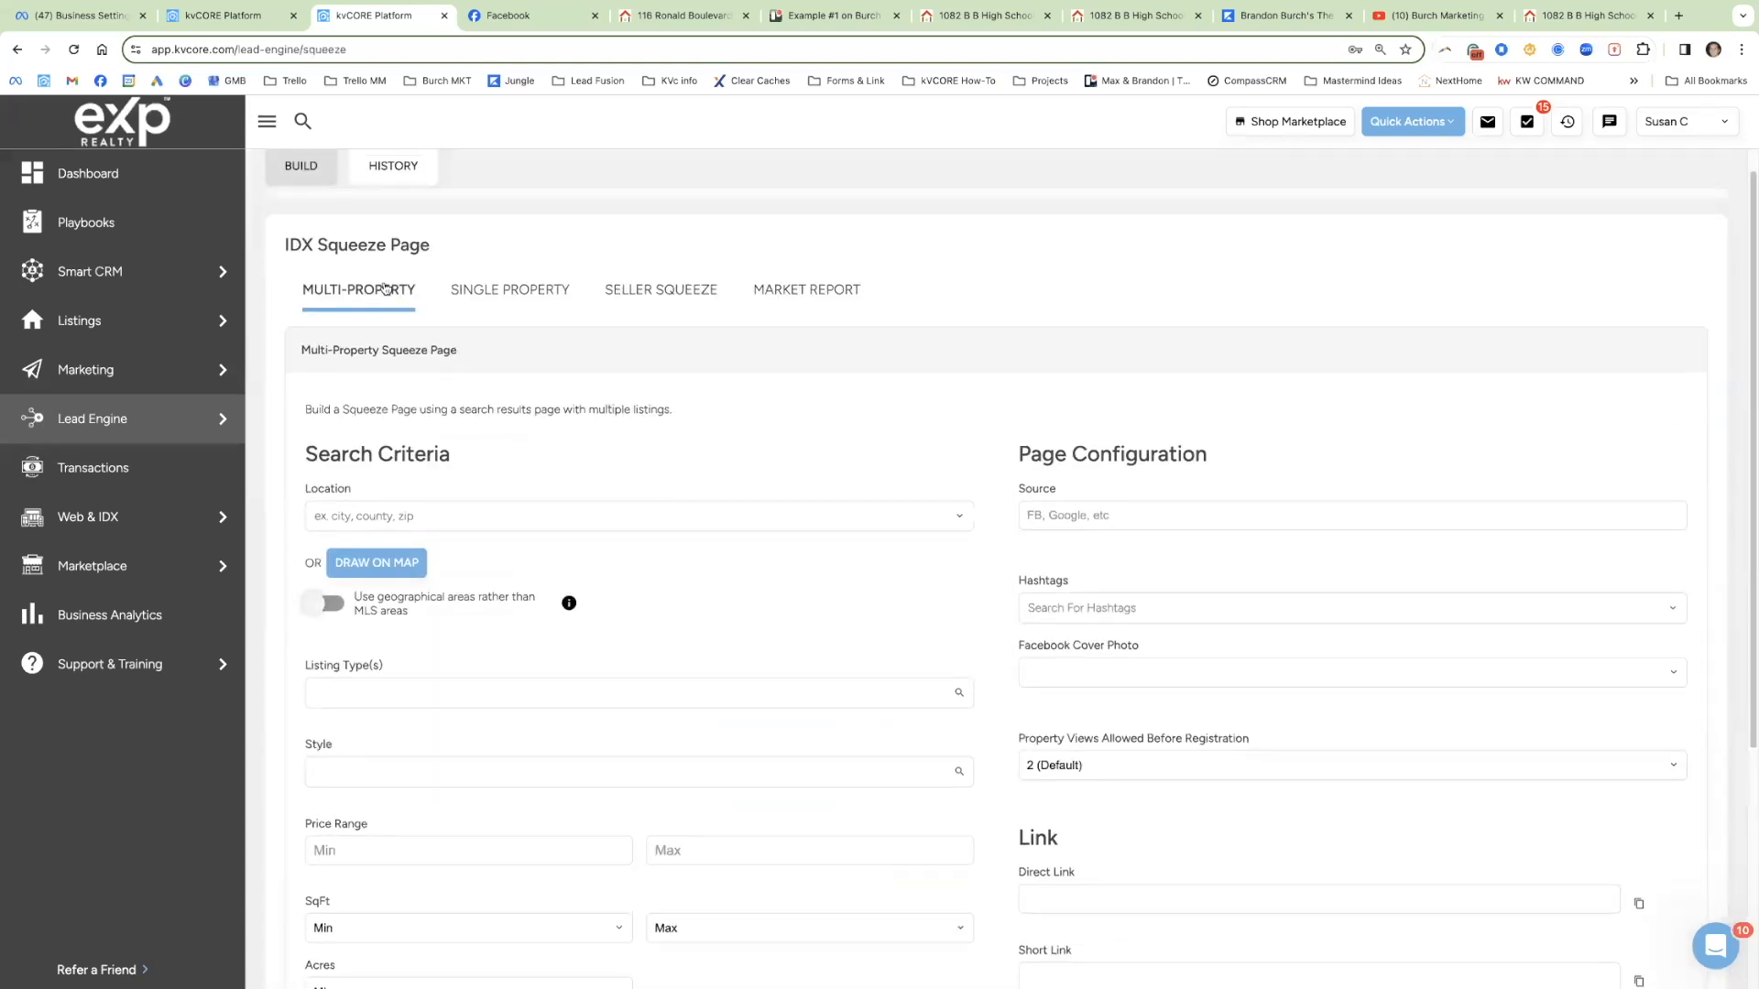
{"action": "left_click", "coordinate": [514, 289]}
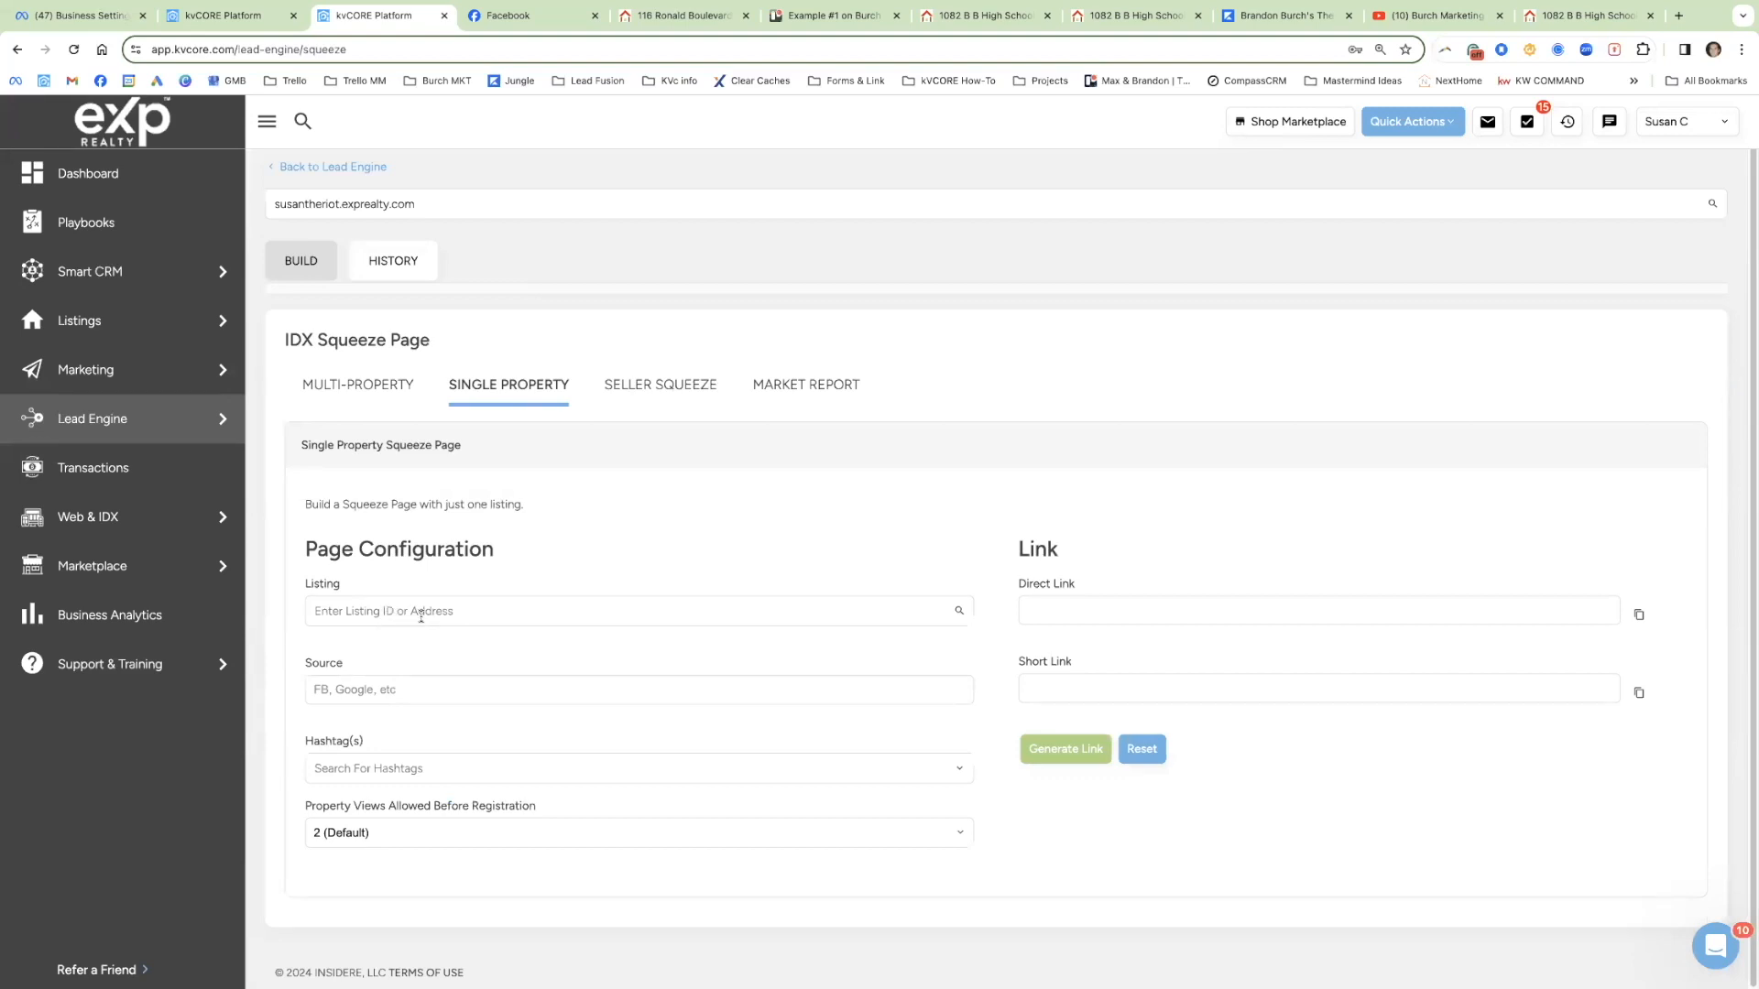
Step: Copy MLS number 23002477 from the listing tab and paste it into Listing
{"action": "left_click", "coordinate": [1011, 20]}
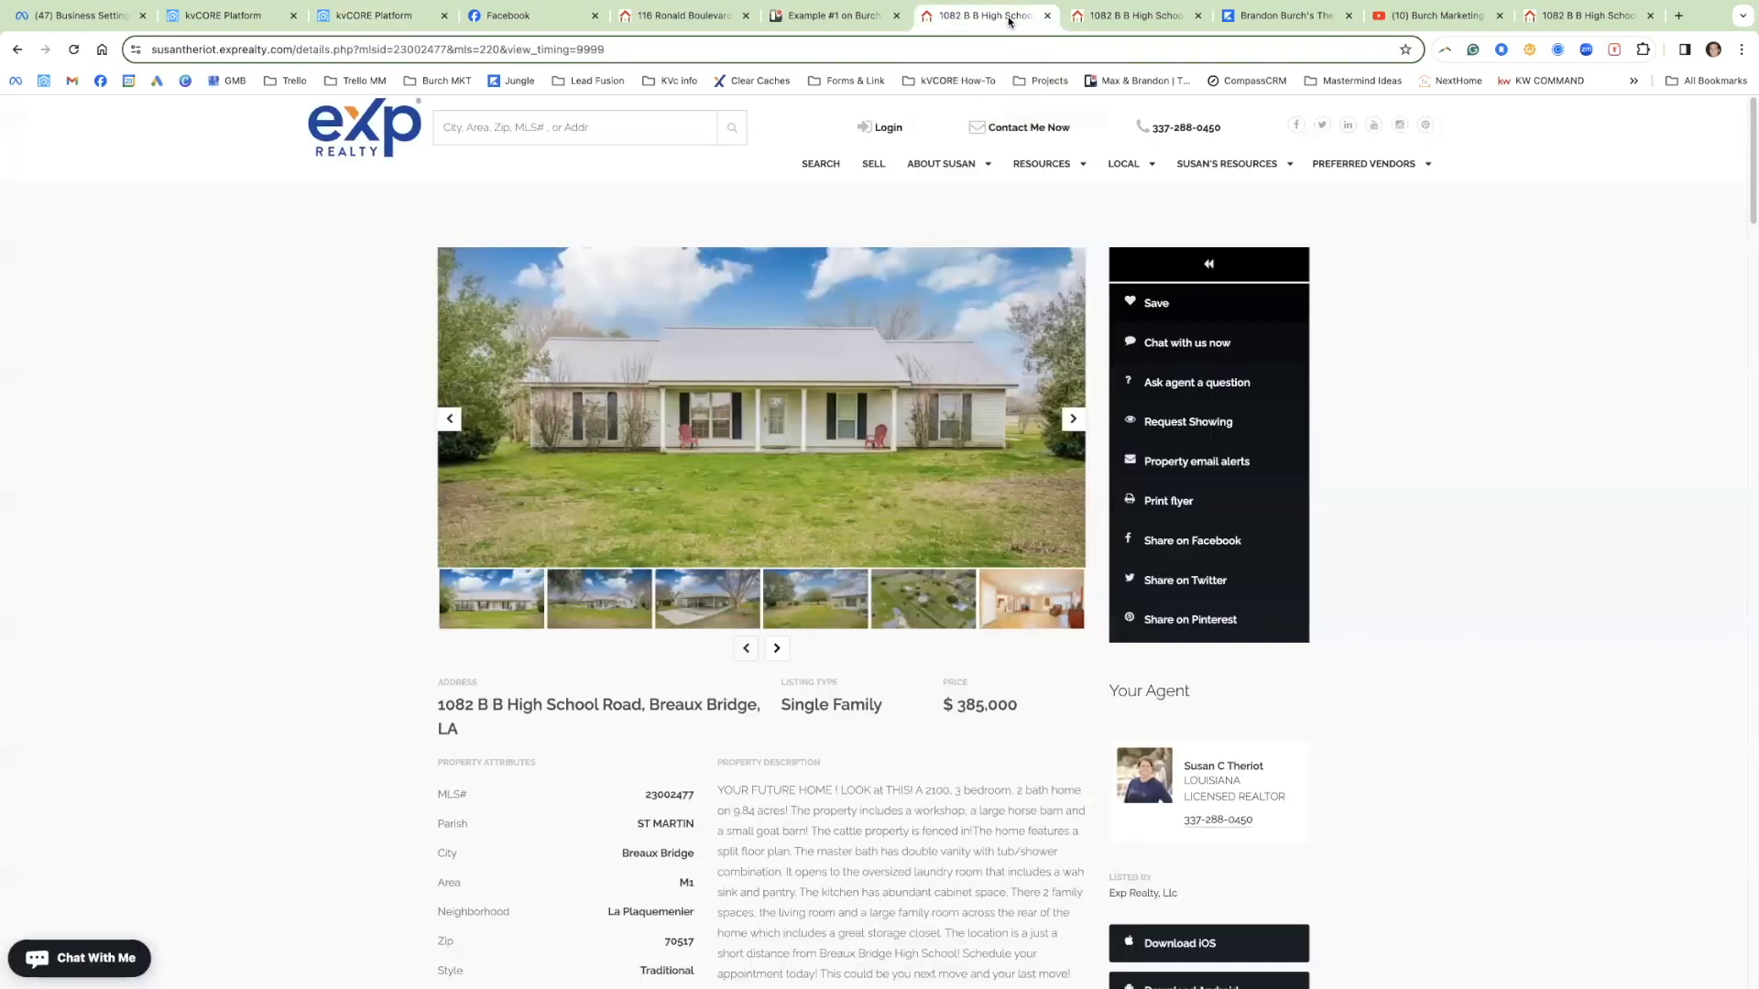
{"action": "double_click", "coordinate": [693, 797]}
{"action": "key", "text": "ctrl+c"}
{"action": "left_click", "coordinate": [235, 18]}
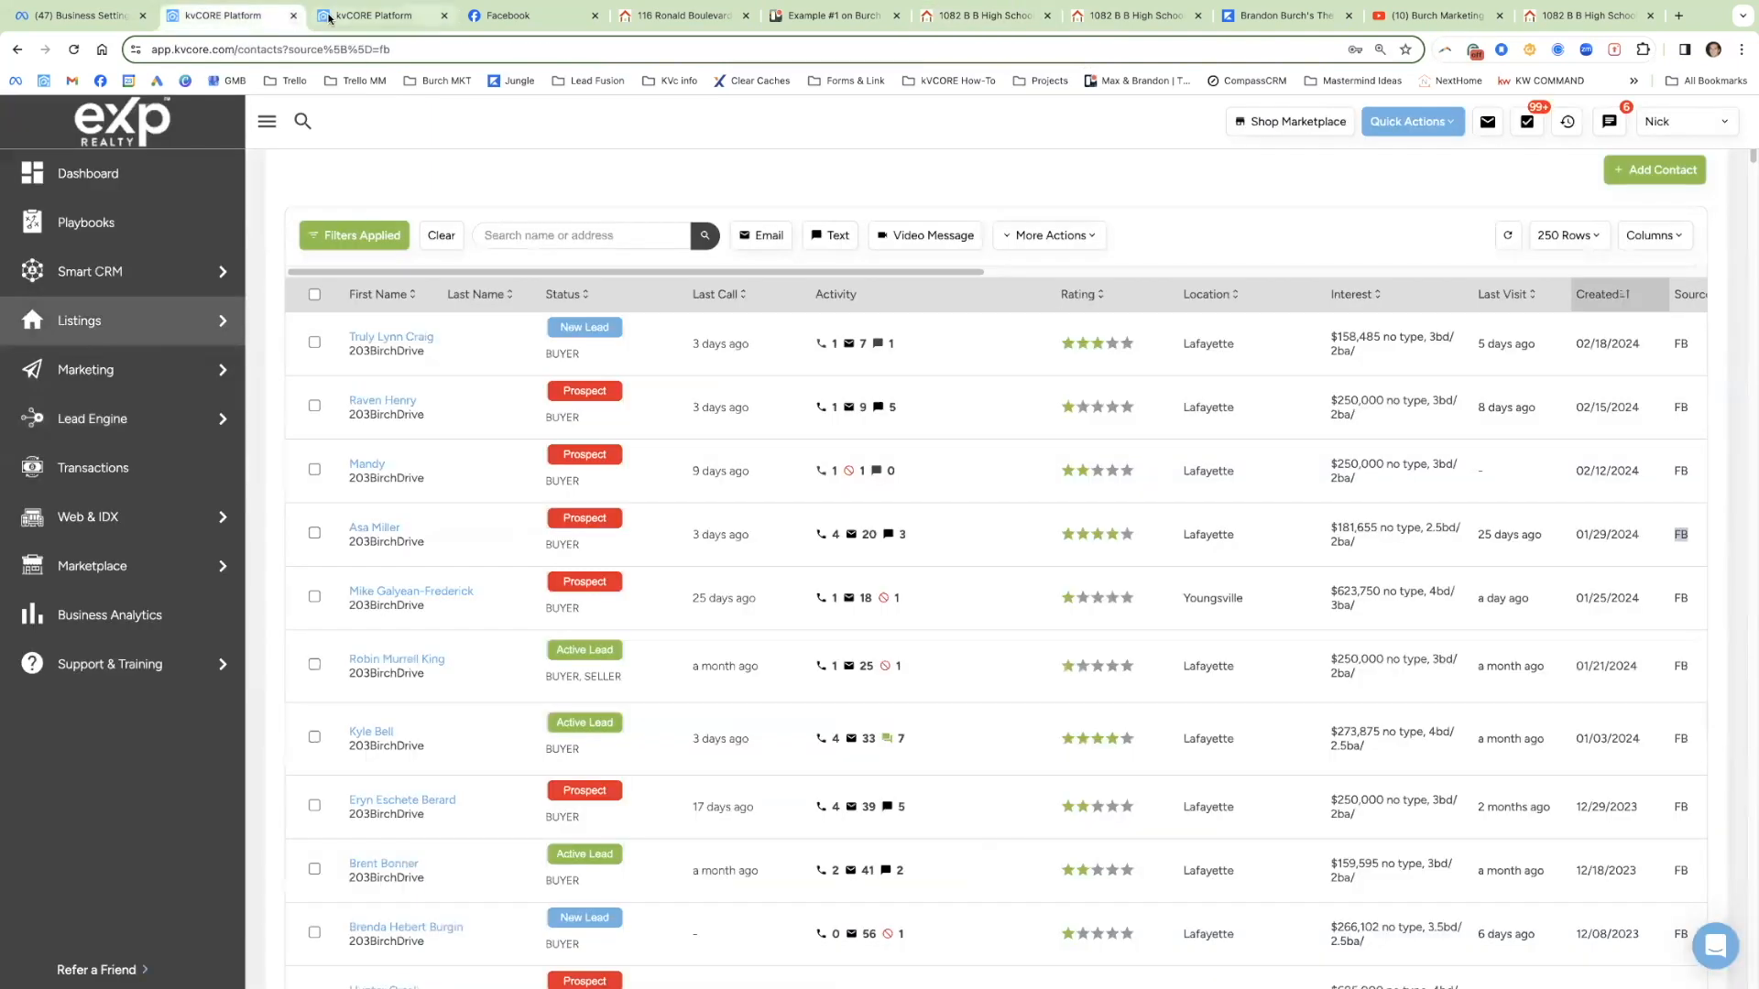
{"action": "left_click", "coordinate": [316, 18]}
{"action": "left_click", "coordinate": [366, 612]}
{"action": "key", "text": "ctrl+v"}
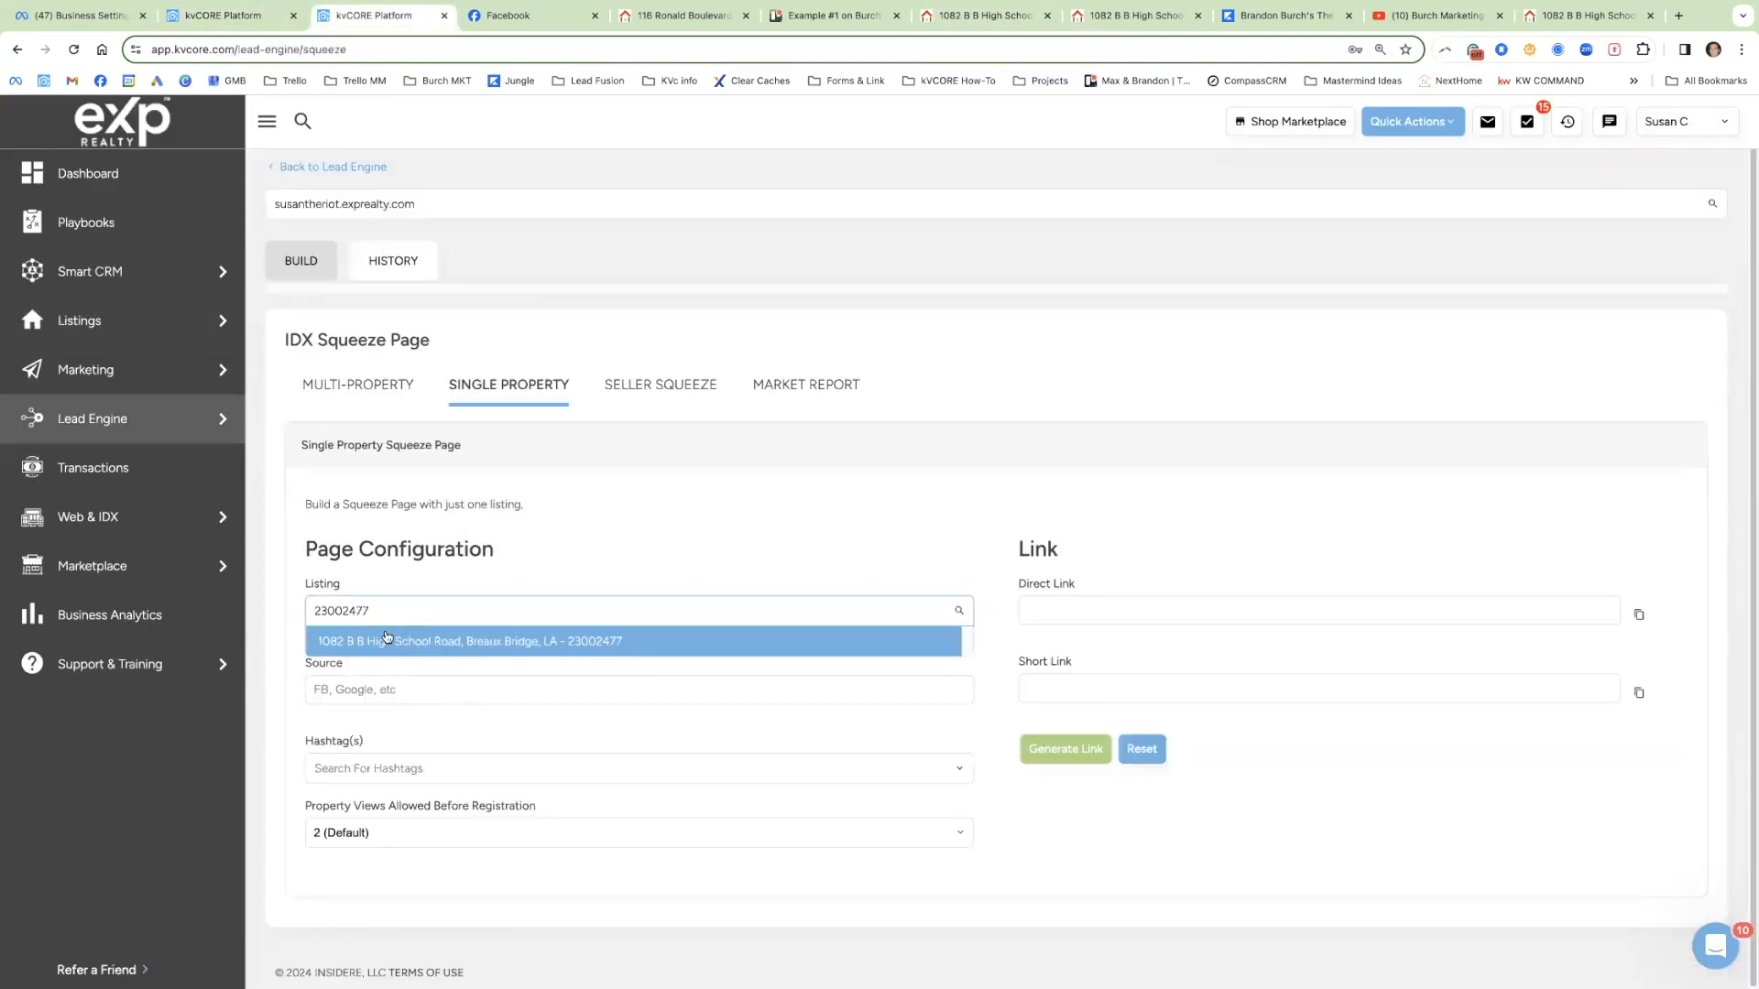
{"action": "left_click", "coordinate": [477, 651]}
{"action": "left_click", "coordinate": [354, 688]}
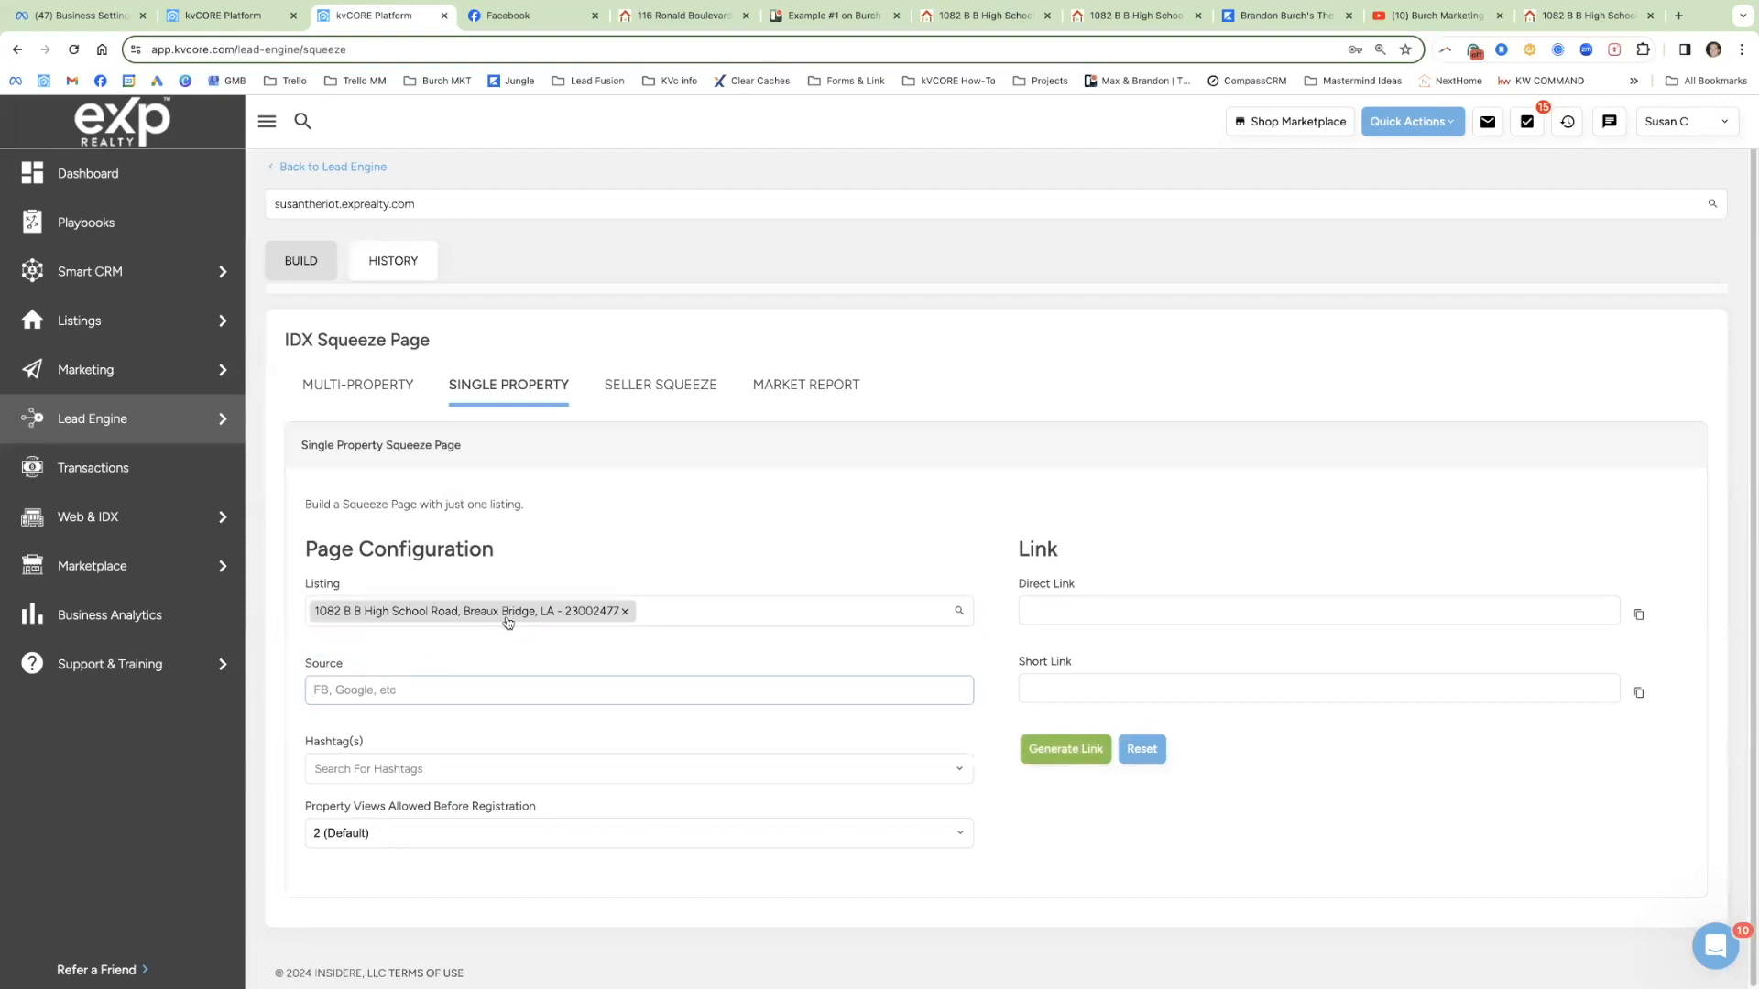
{"action": "left_click", "coordinate": [257, 18]}
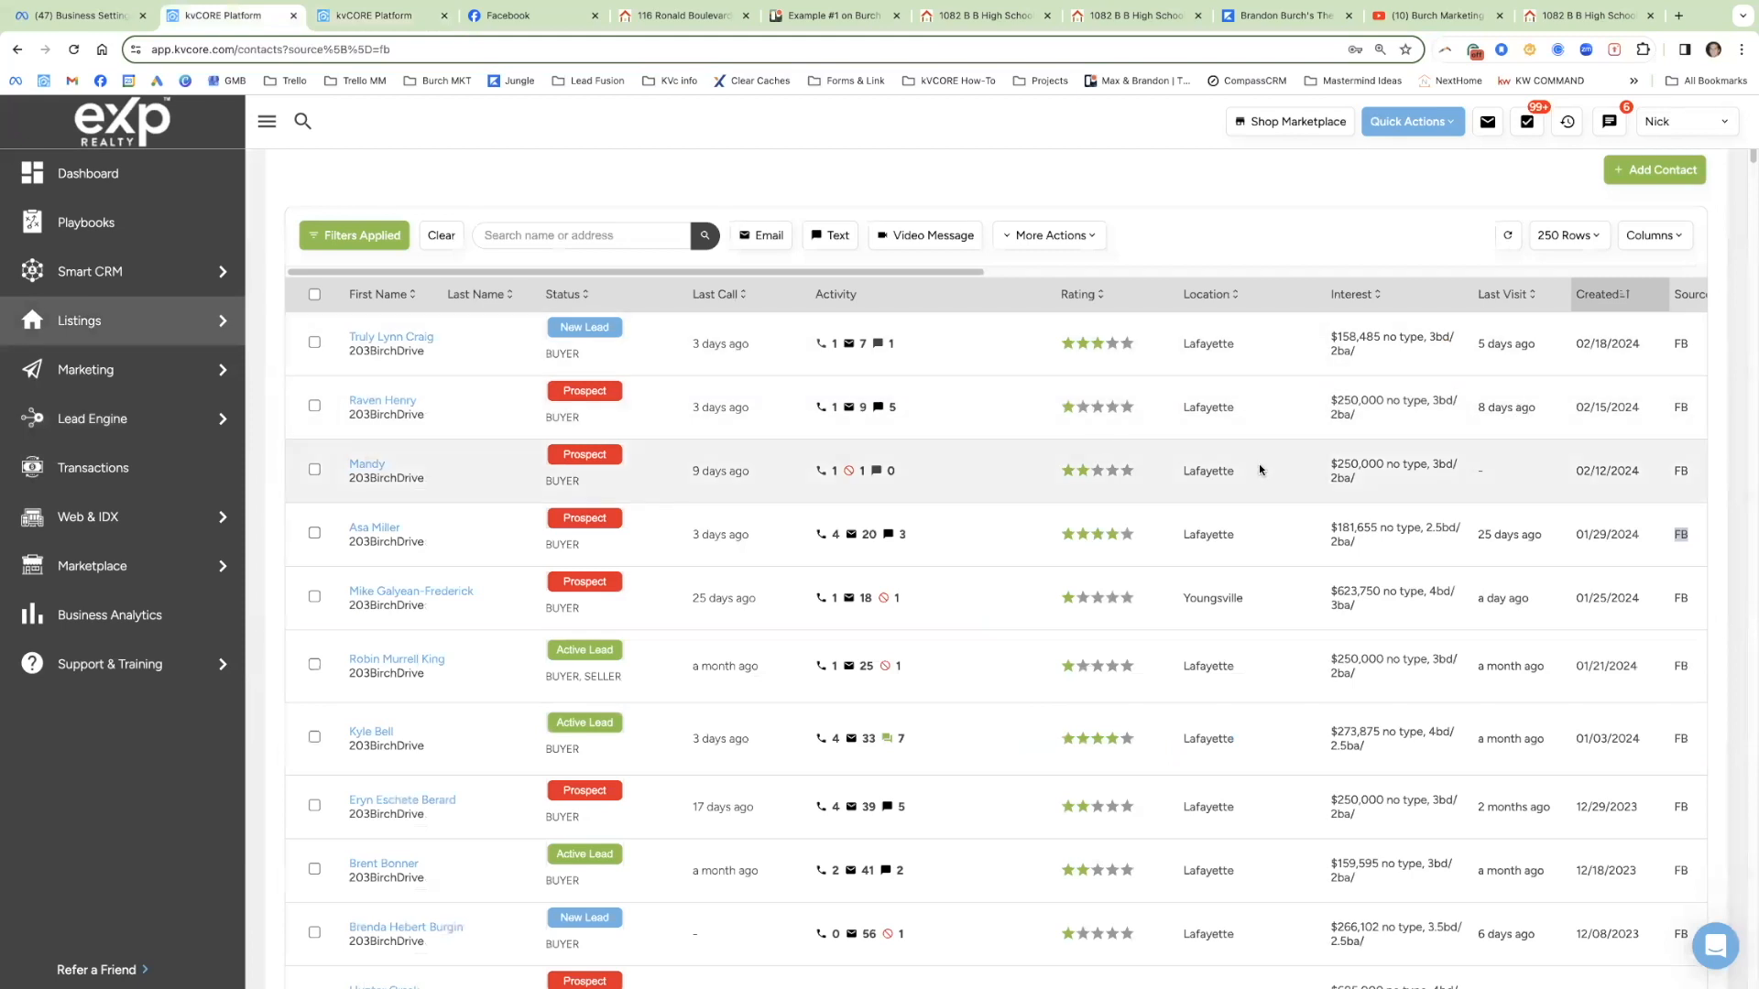
{"action": "scroll", "coordinate": [1282, 467], "scroll_direction": "right", "scroll_amount": 3}
{"action": "scroll", "coordinate": [1345, 470], "scroll_direction": "right", "scroll_amount": 1}
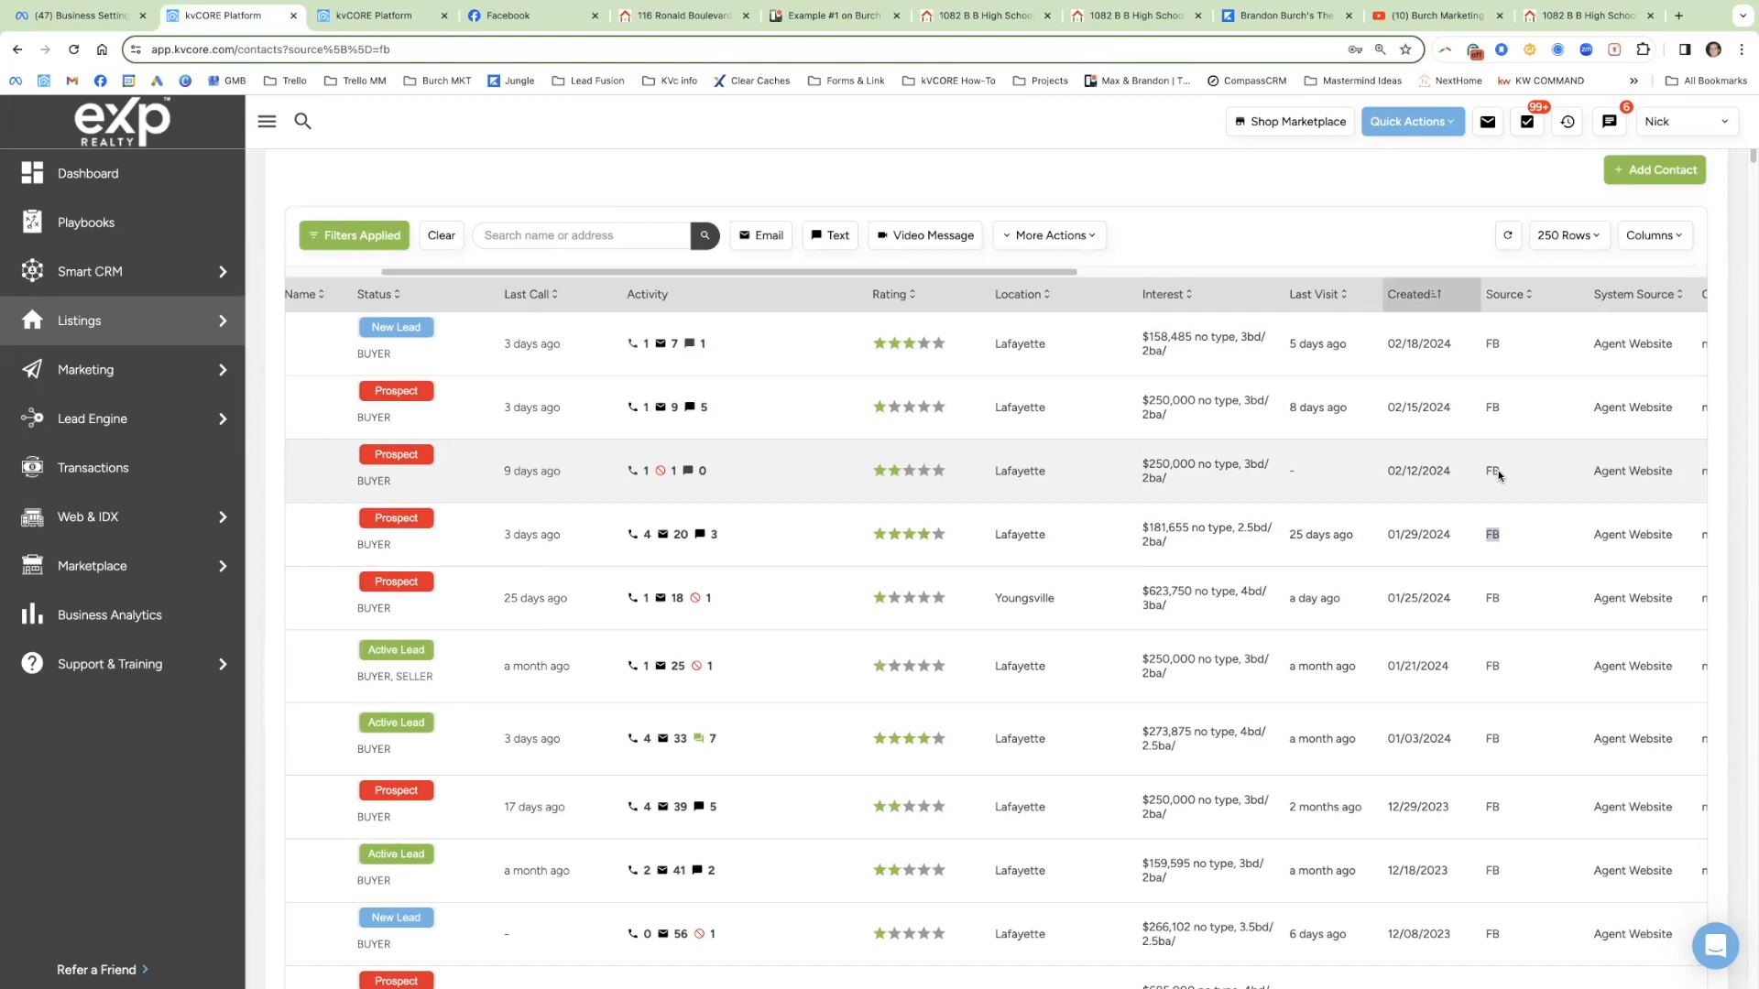
Step: Enter FB as the squeeze page's Source and move to Hashtag(s)
{"action": "left_click", "coordinate": [401, 19]}
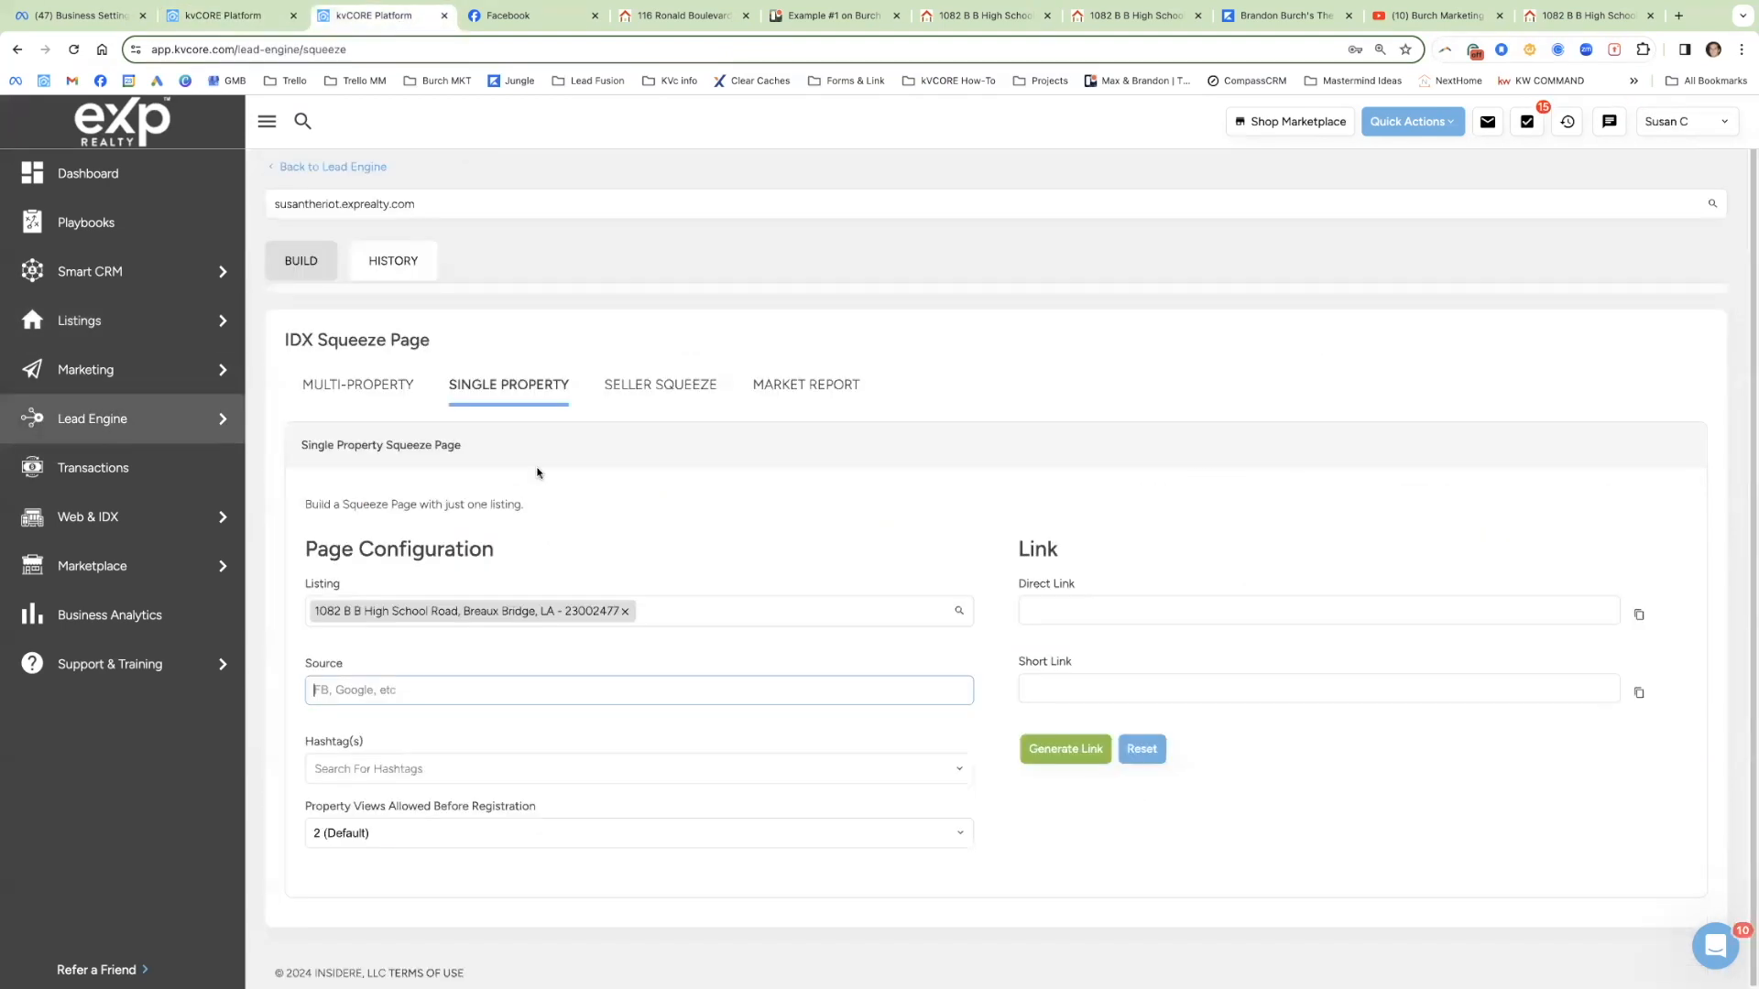
{"action": "left_click", "coordinate": [363, 684]}
{"action": "type", "text": "FB"}
{"action": "left_click", "coordinate": [391, 767]}
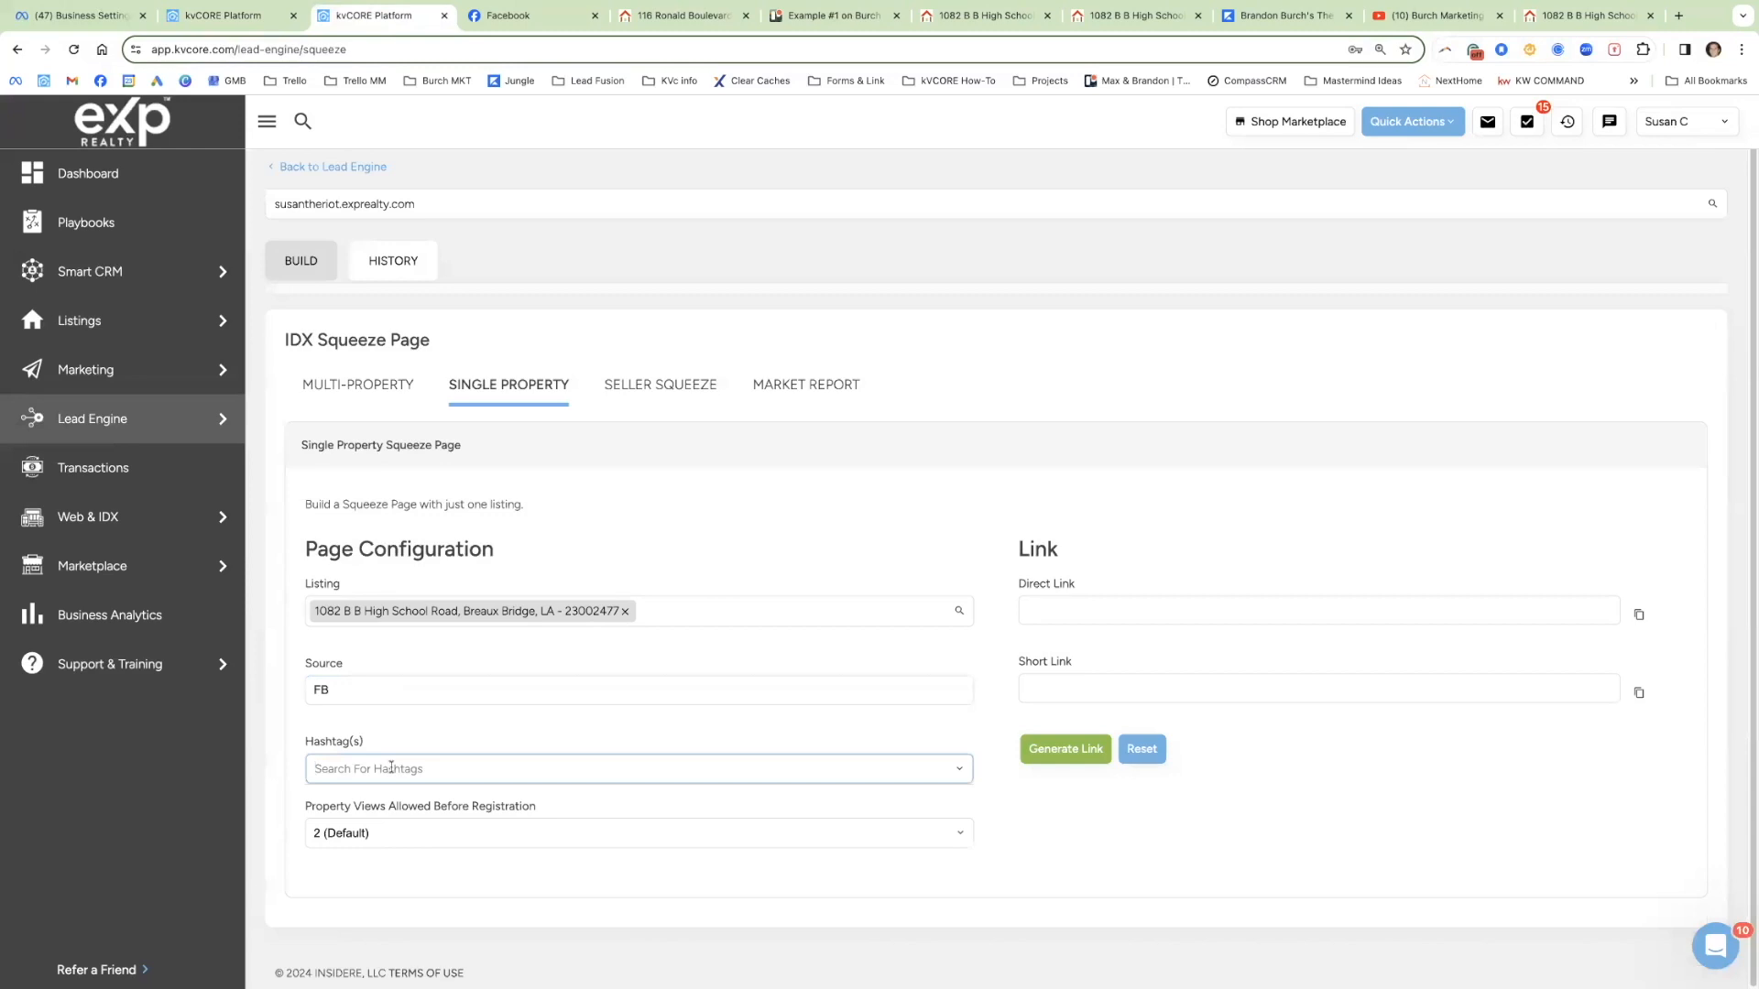
Step: Scroll through the FB-sourced contacts list, then return to the squeeze page builder
{"action": "left_click", "coordinate": [262, 22]}
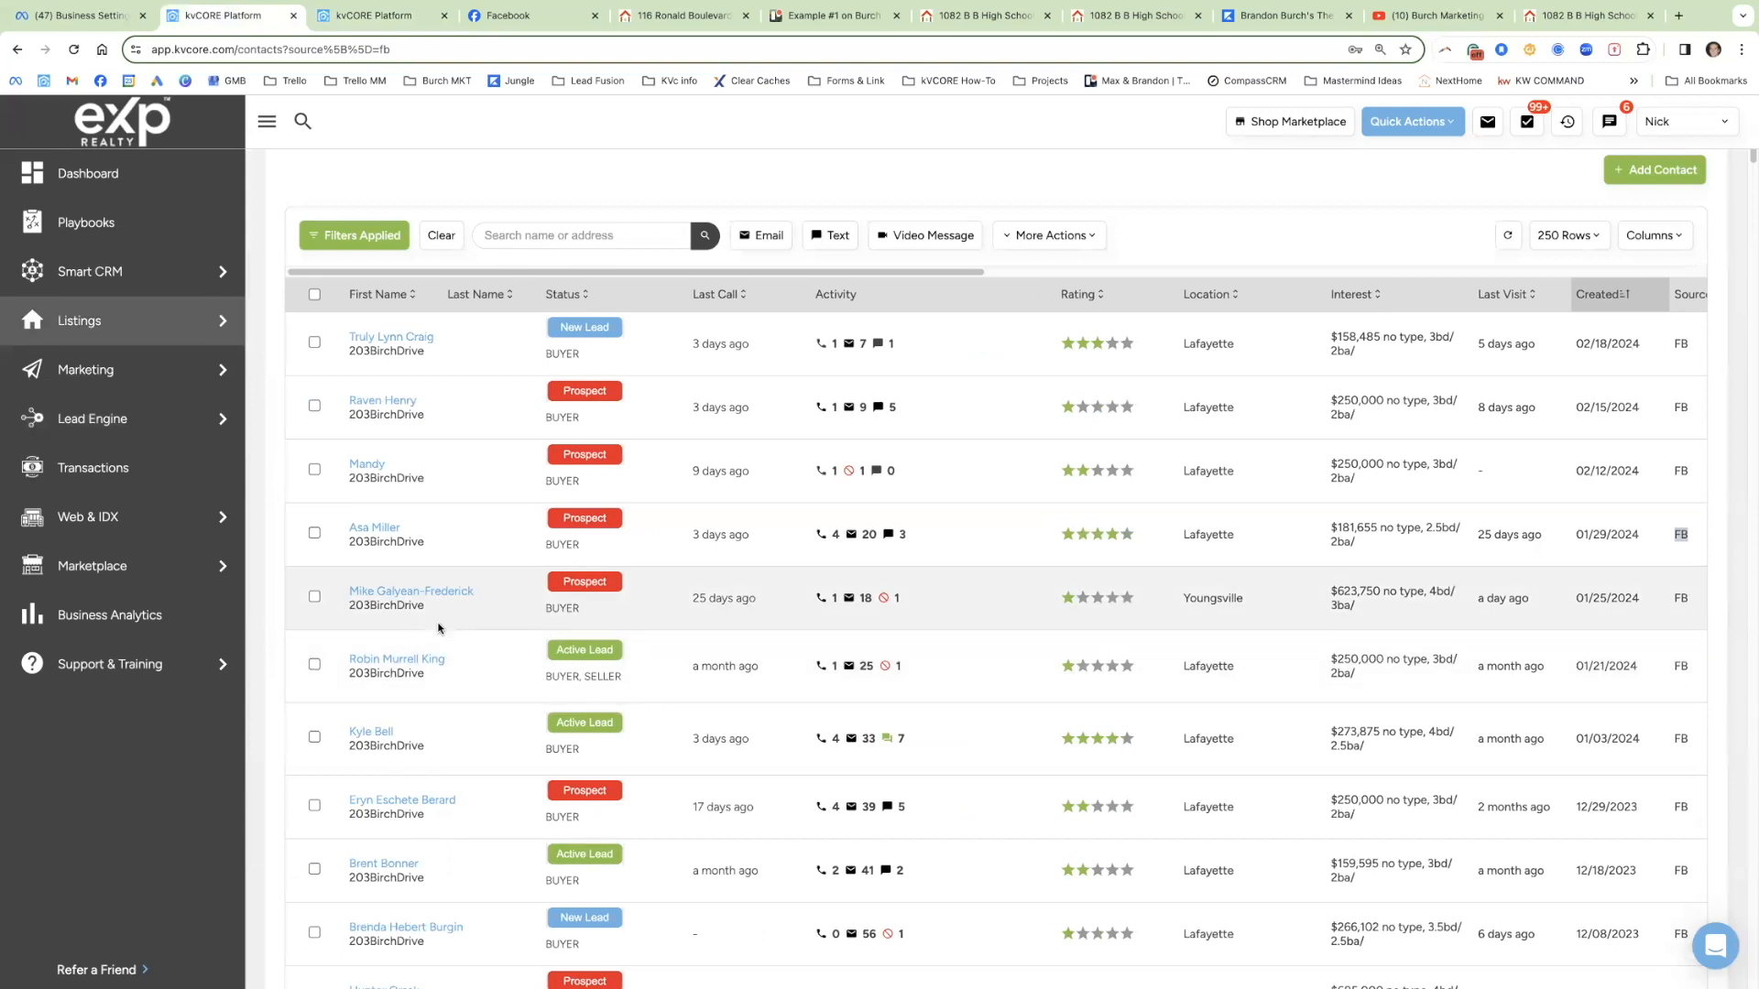
{"action": "scroll", "coordinate": [438, 628], "scroll_direction": "down", "scroll_amount": 4}
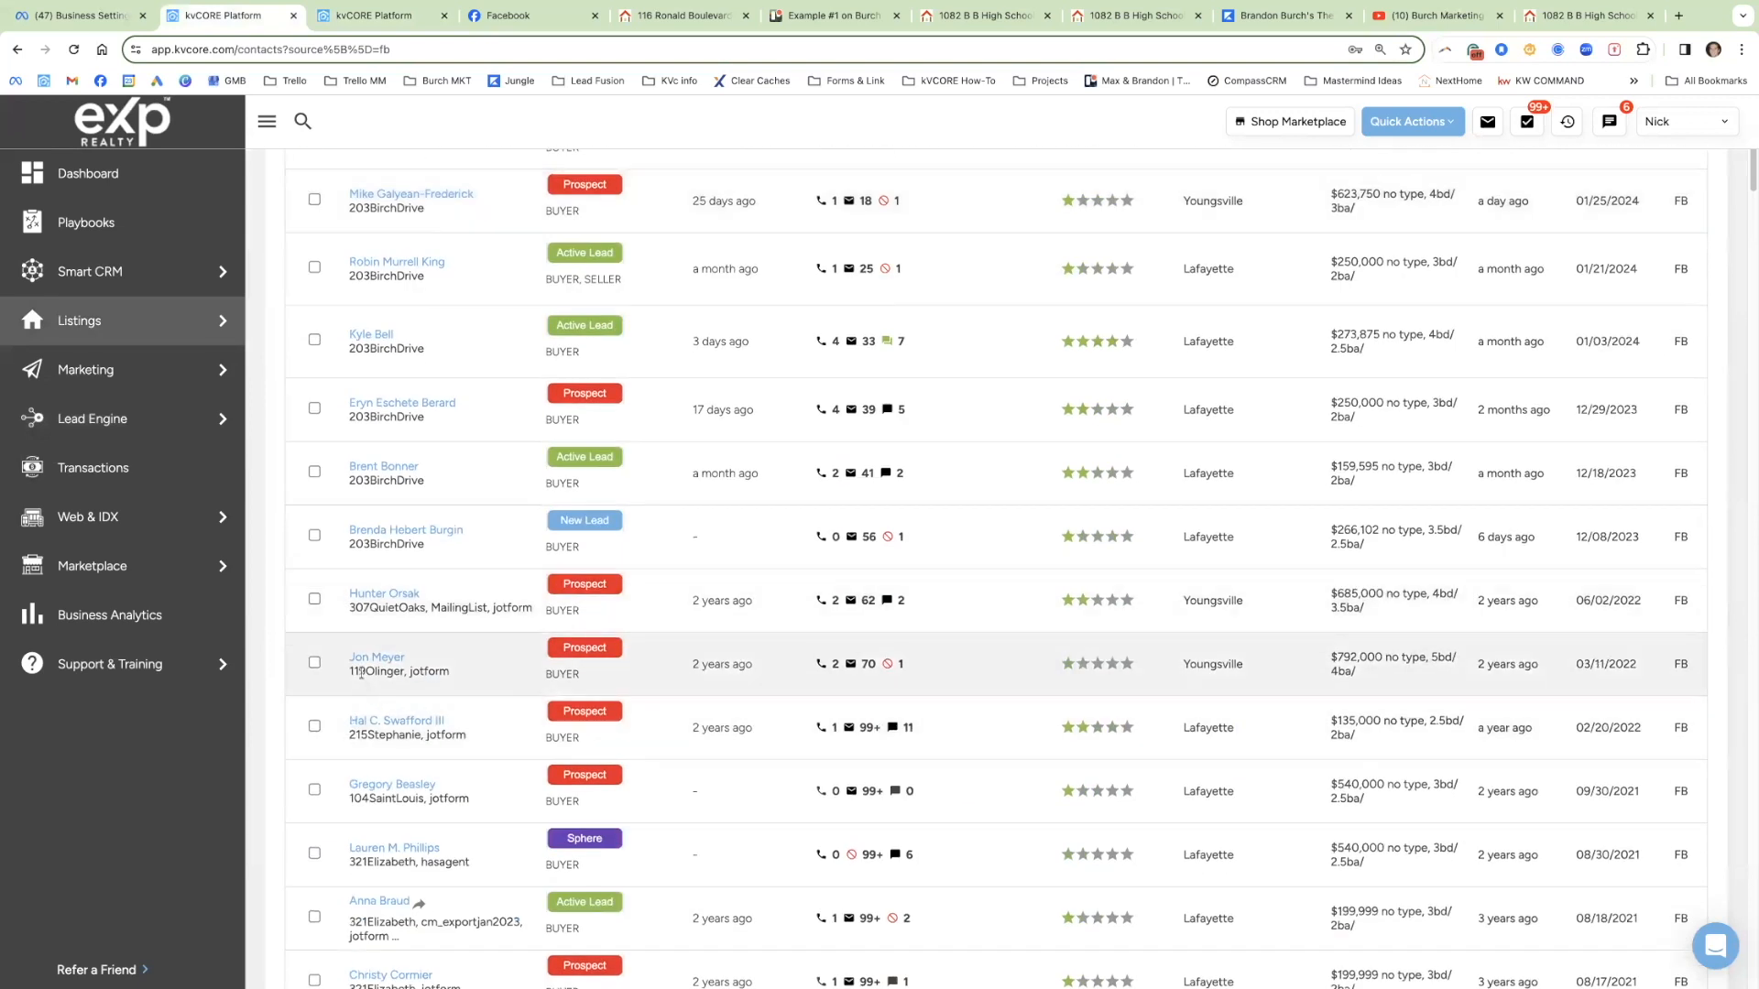
{"action": "scroll", "coordinate": [374, 675], "scroll_direction": "down", "scroll_amount": 1}
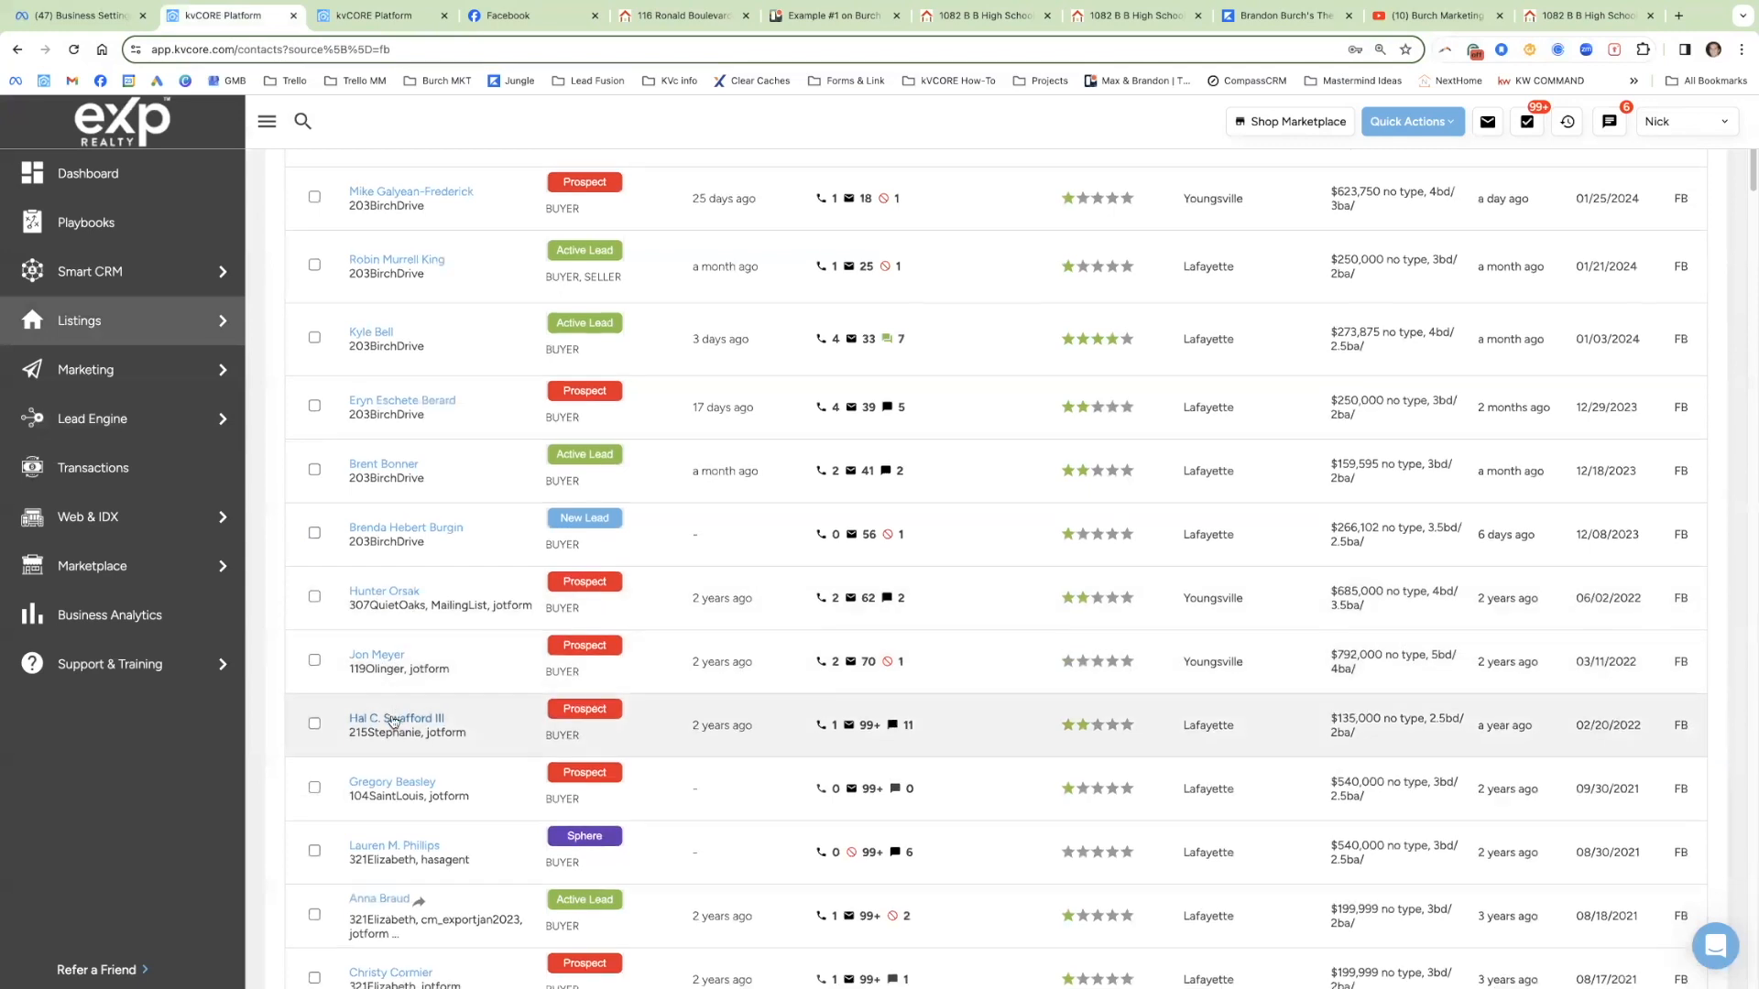
{"action": "scroll", "coordinate": [382, 726], "scroll_direction": "down", "scroll_amount": 2}
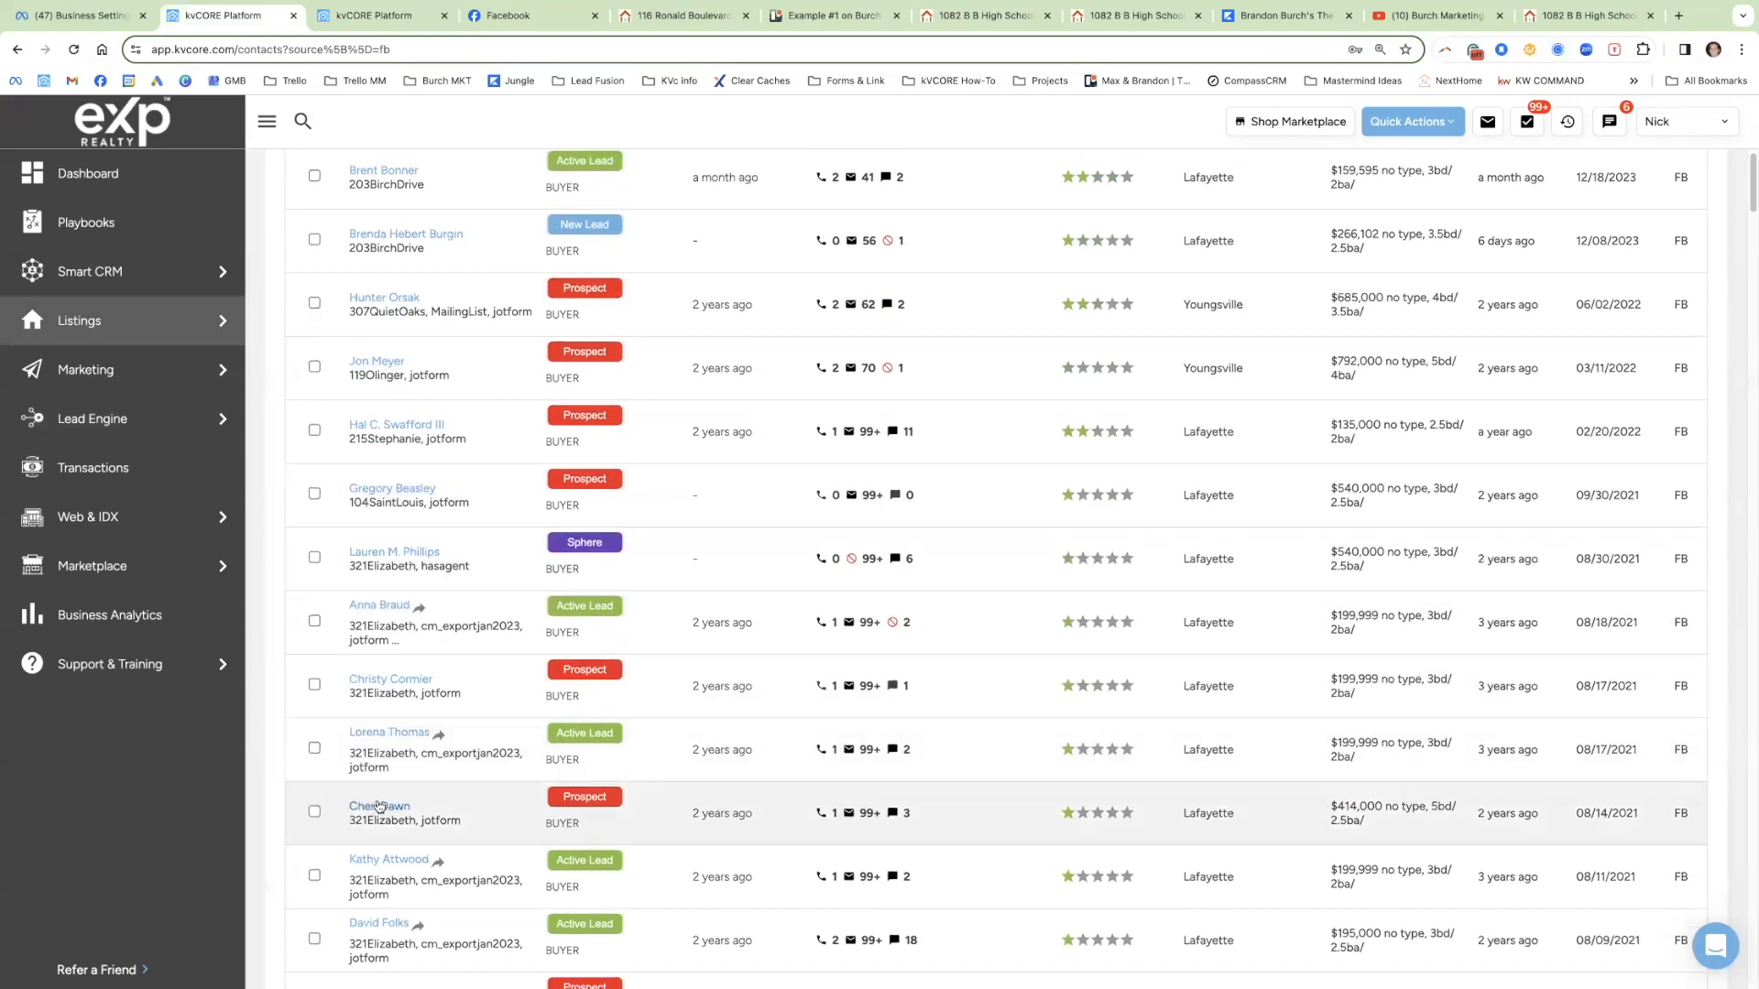
{"action": "scroll", "coordinate": [448, 724], "scroll_direction": "up", "scroll_amount": 4}
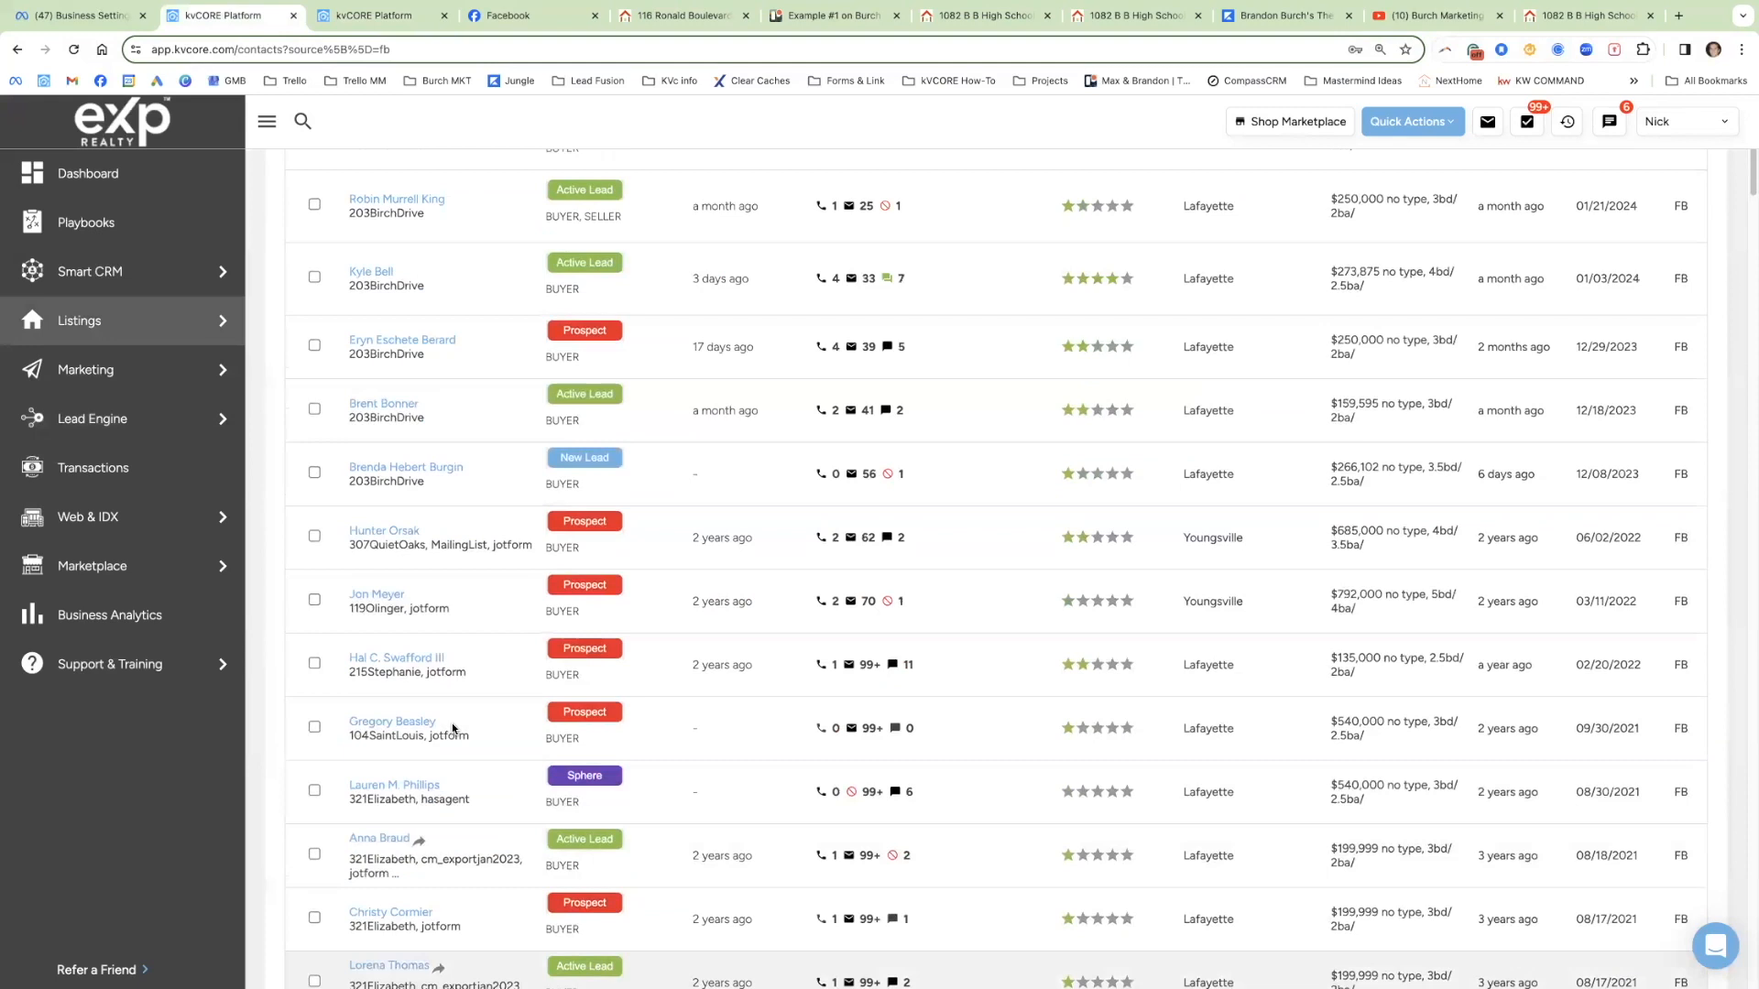
{"action": "scroll", "coordinate": [452, 729], "scroll_direction": "up", "scroll_amount": 5}
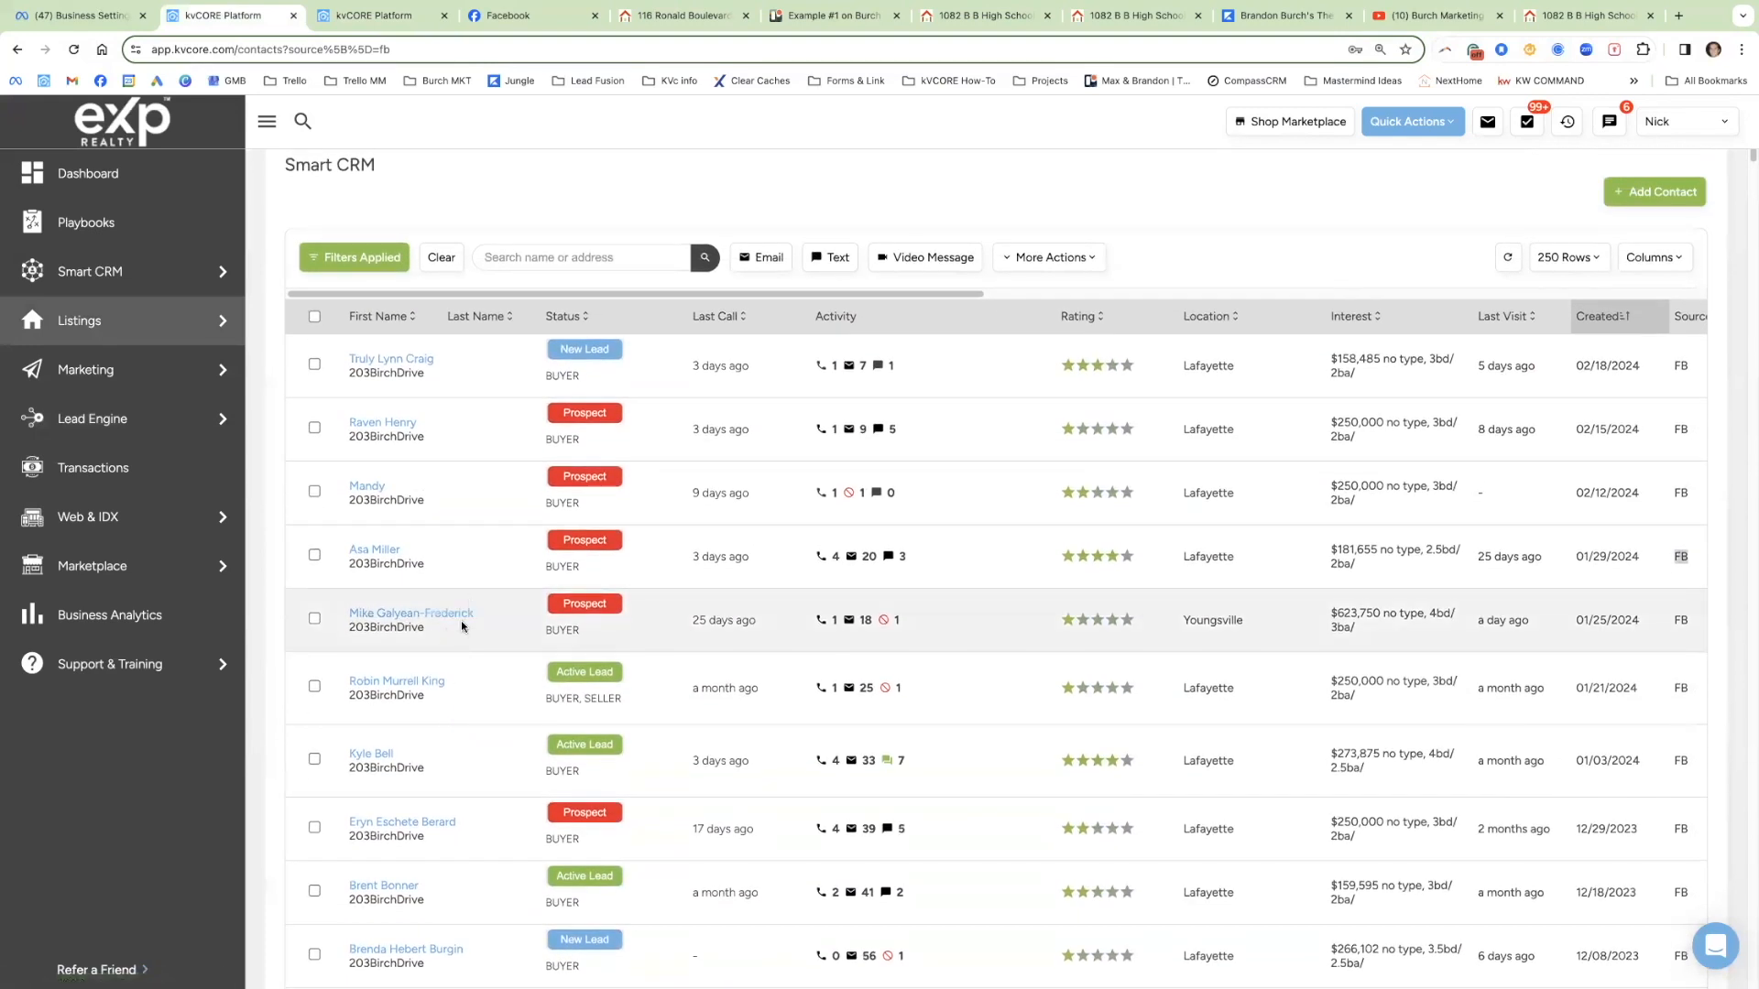
{"action": "left_click", "coordinate": [377, 18]}
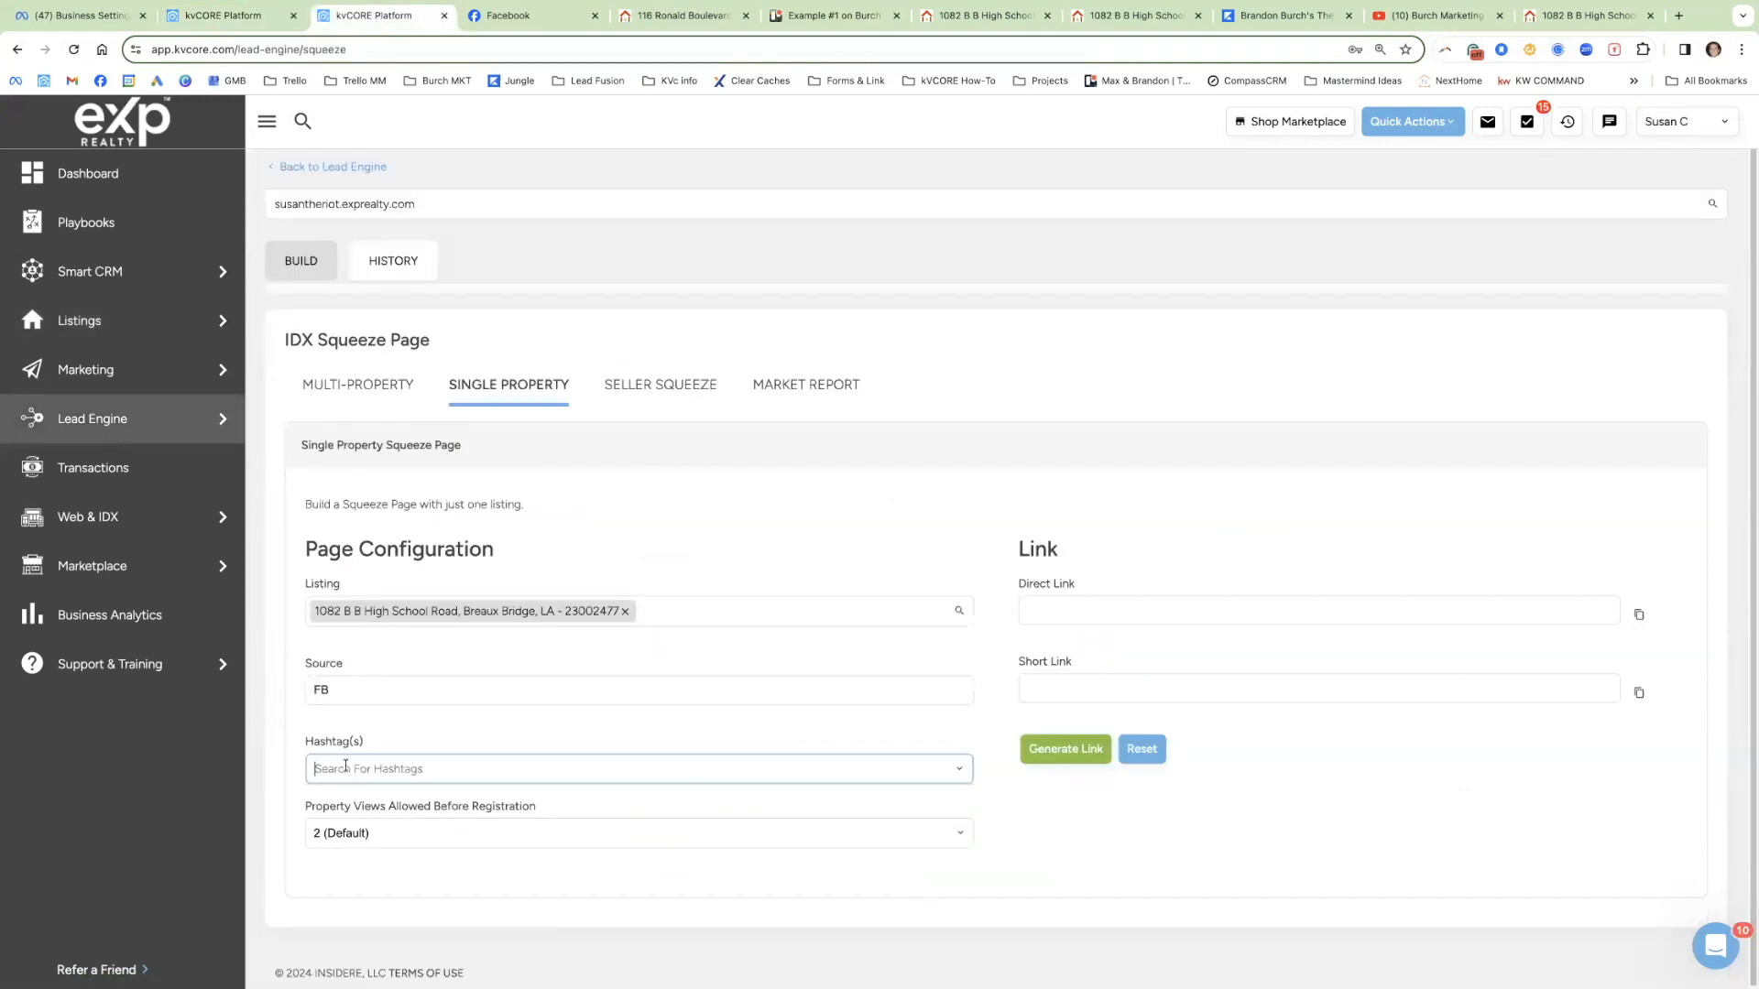
{"action": "type", "text": "1082_"}
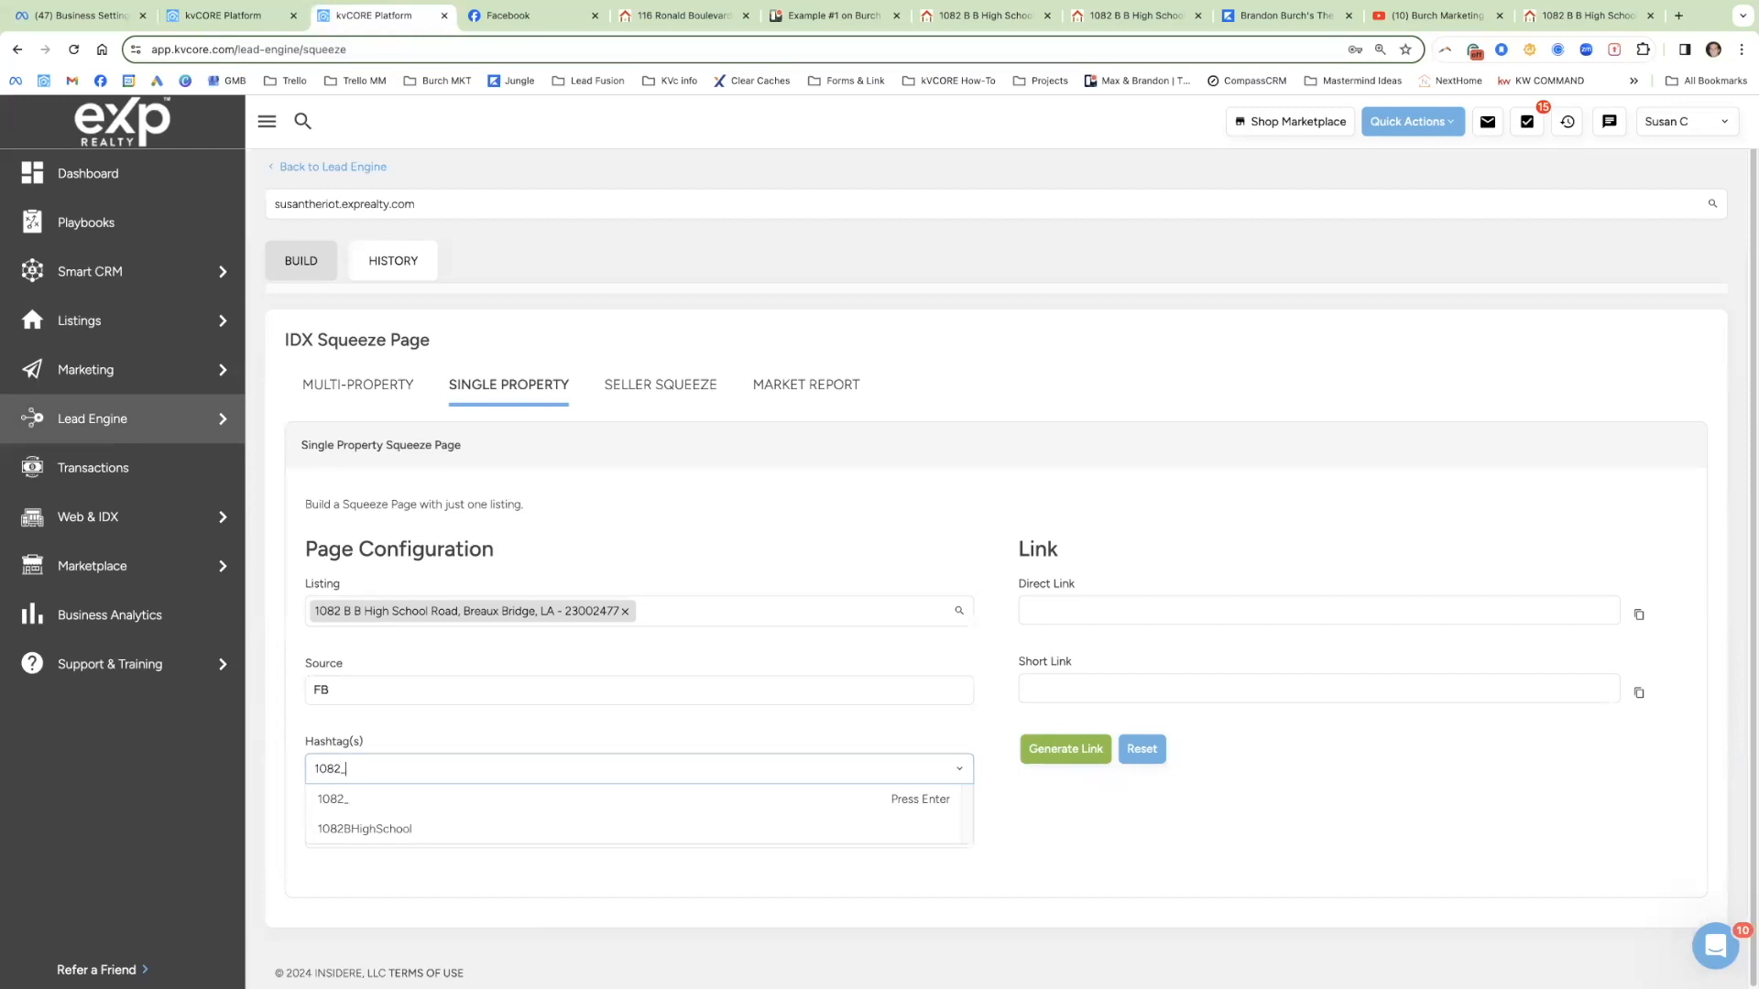
{"action": "type", "text": "B_"}
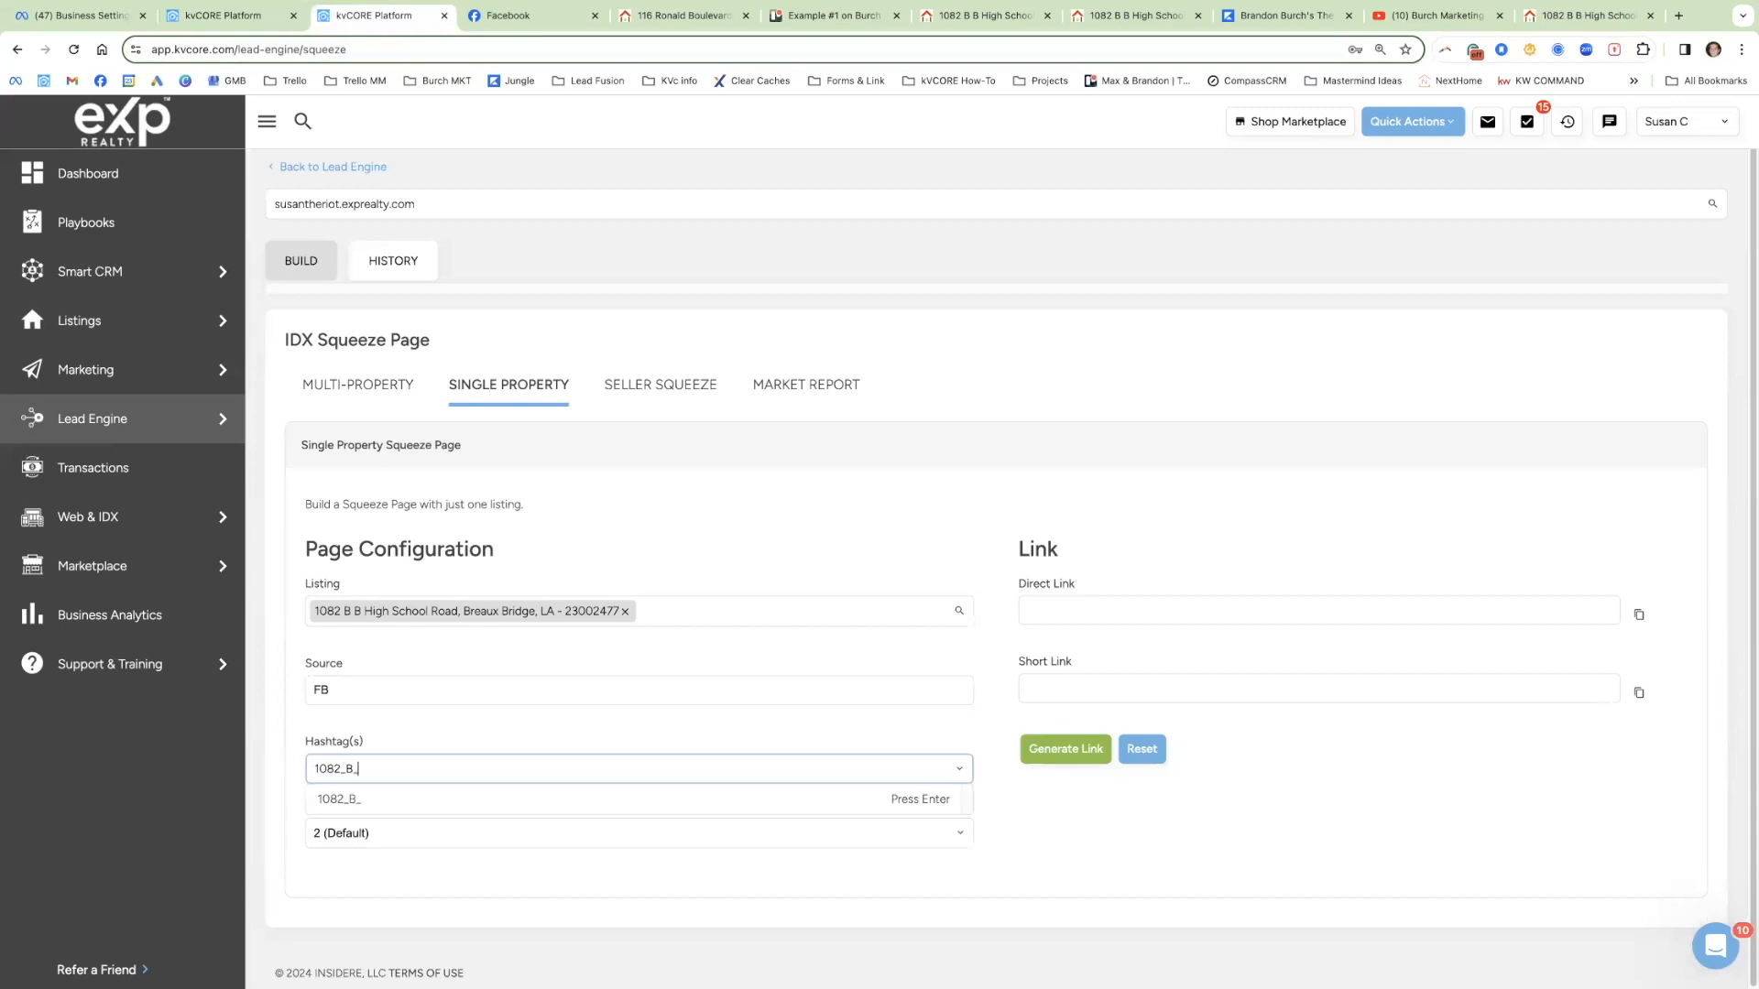
{"action": "key", "text": "BackSpace"}
{"action": "key", "text": "BackSpace"}
{"action": "key", "text": "BackSpace"}
{"action": "type", "text": "B"}
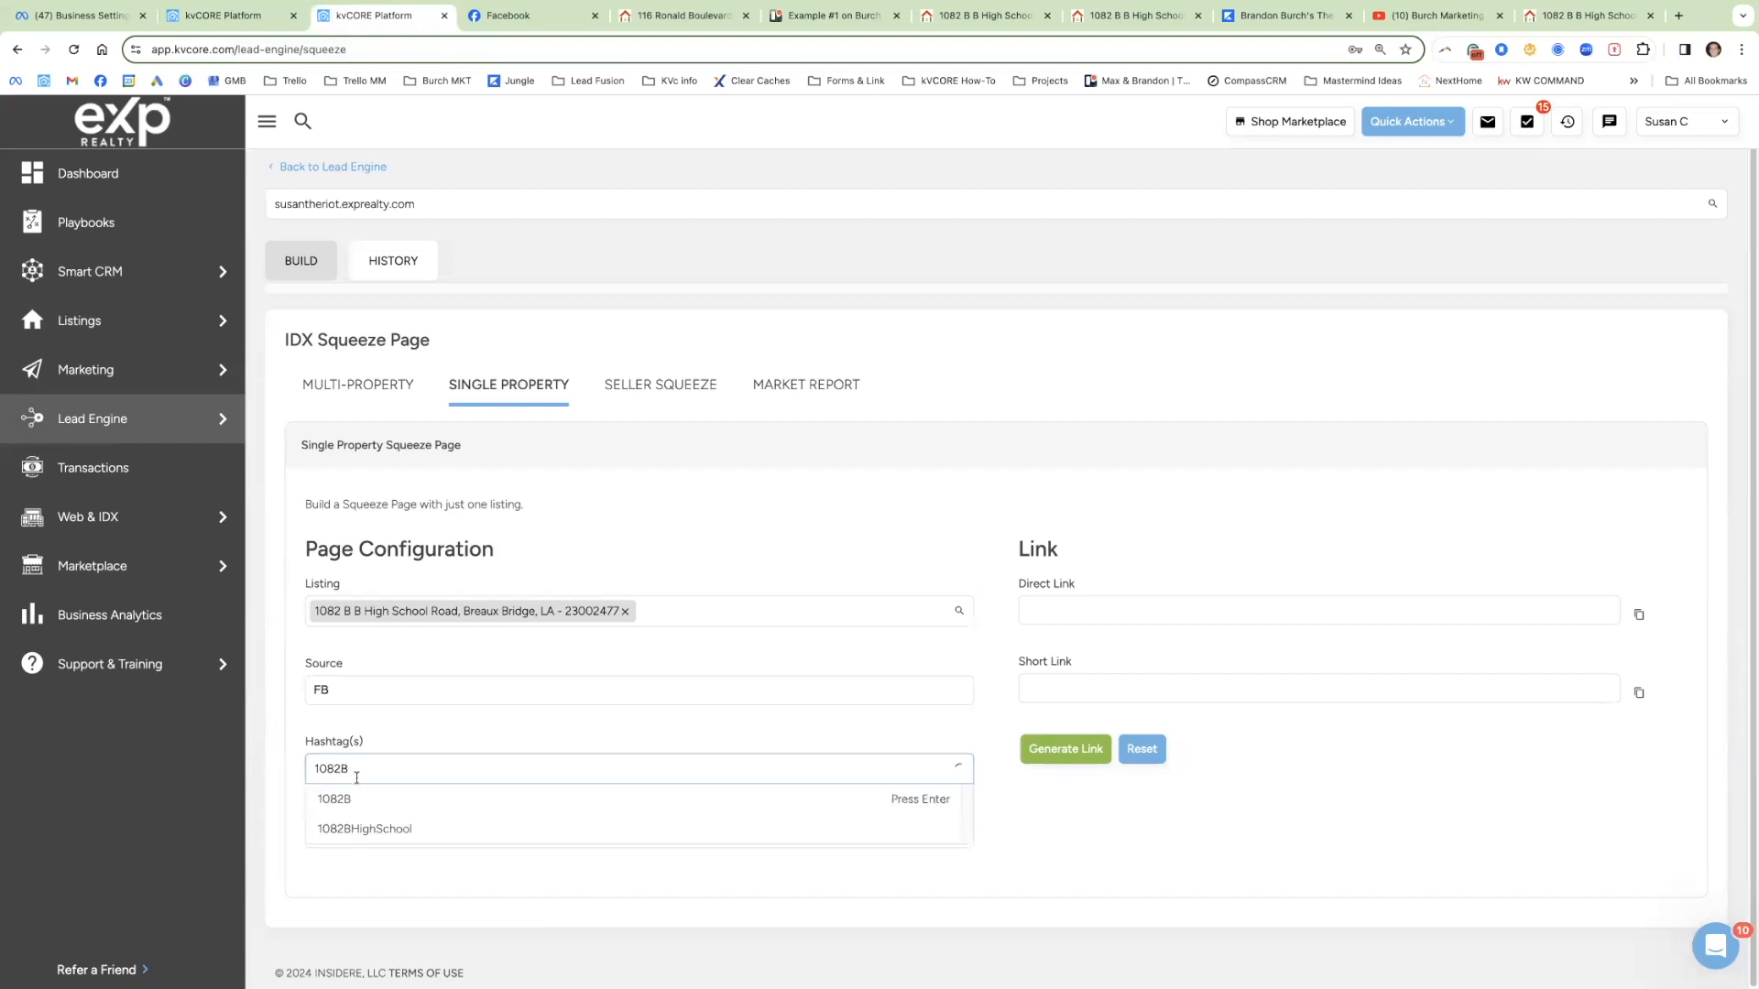
{"action": "left_click", "coordinate": [403, 826]}
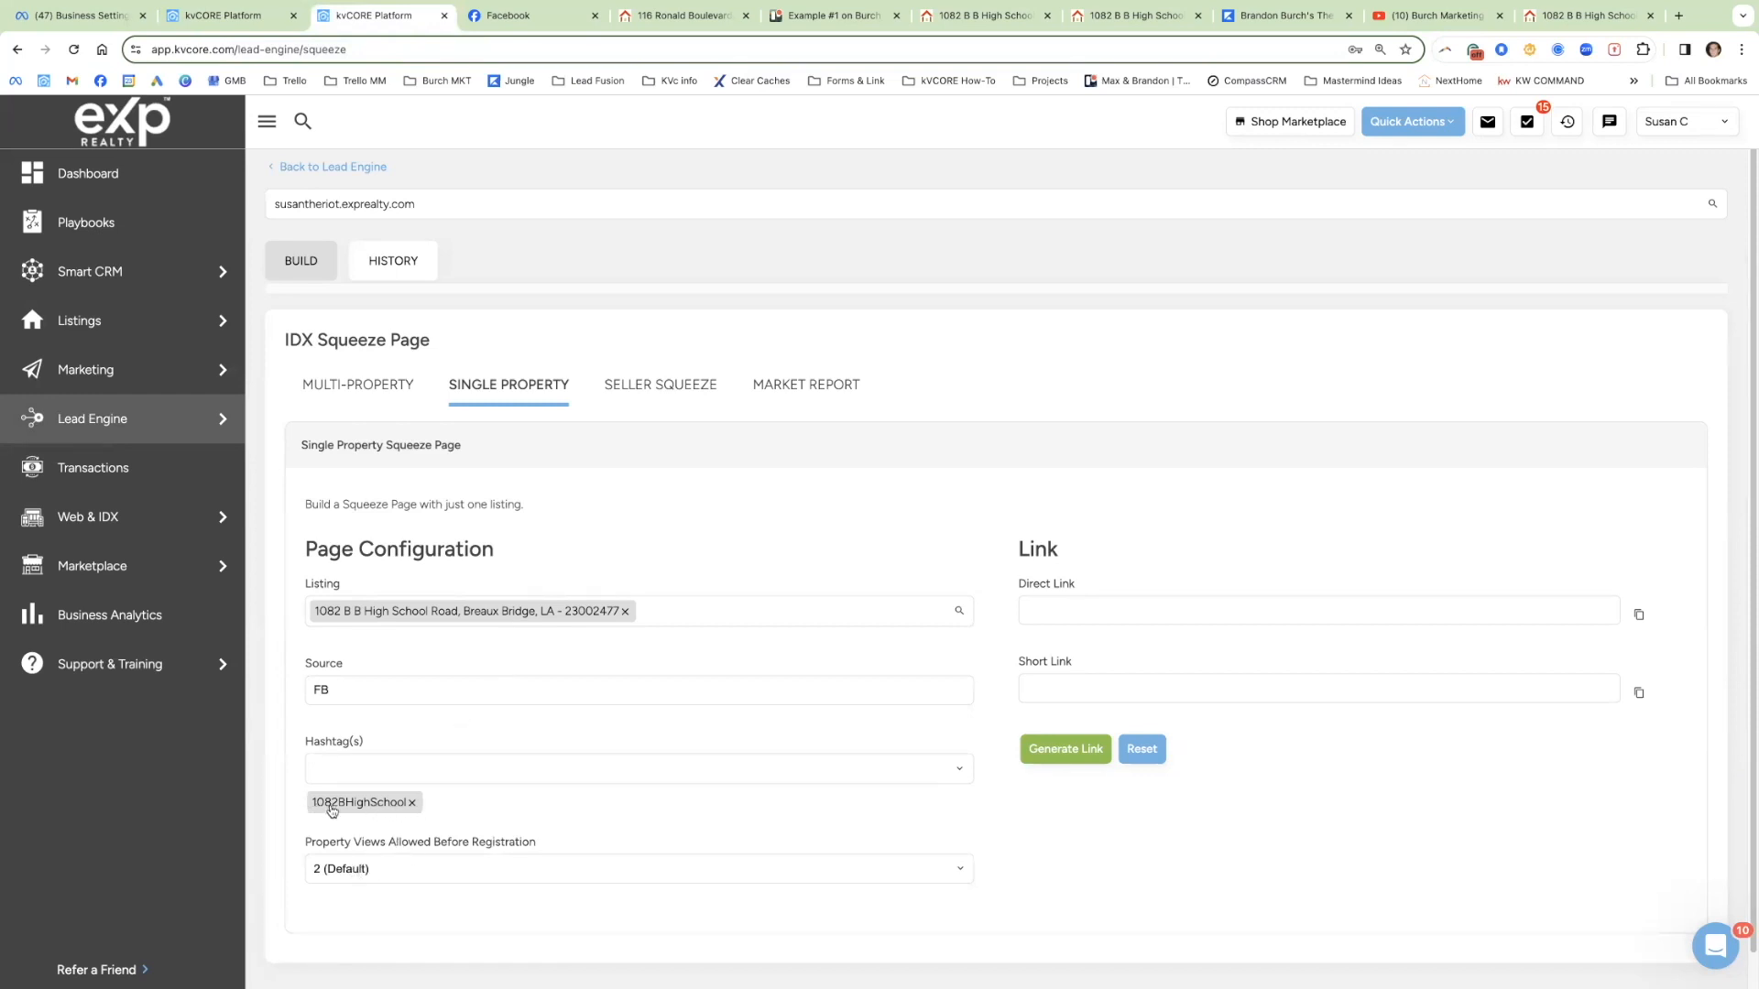
Step: Set Property Views Allowed Before Registration to 1 (Immediate)
{"action": "left_click", "coordinate": [256, 20]}
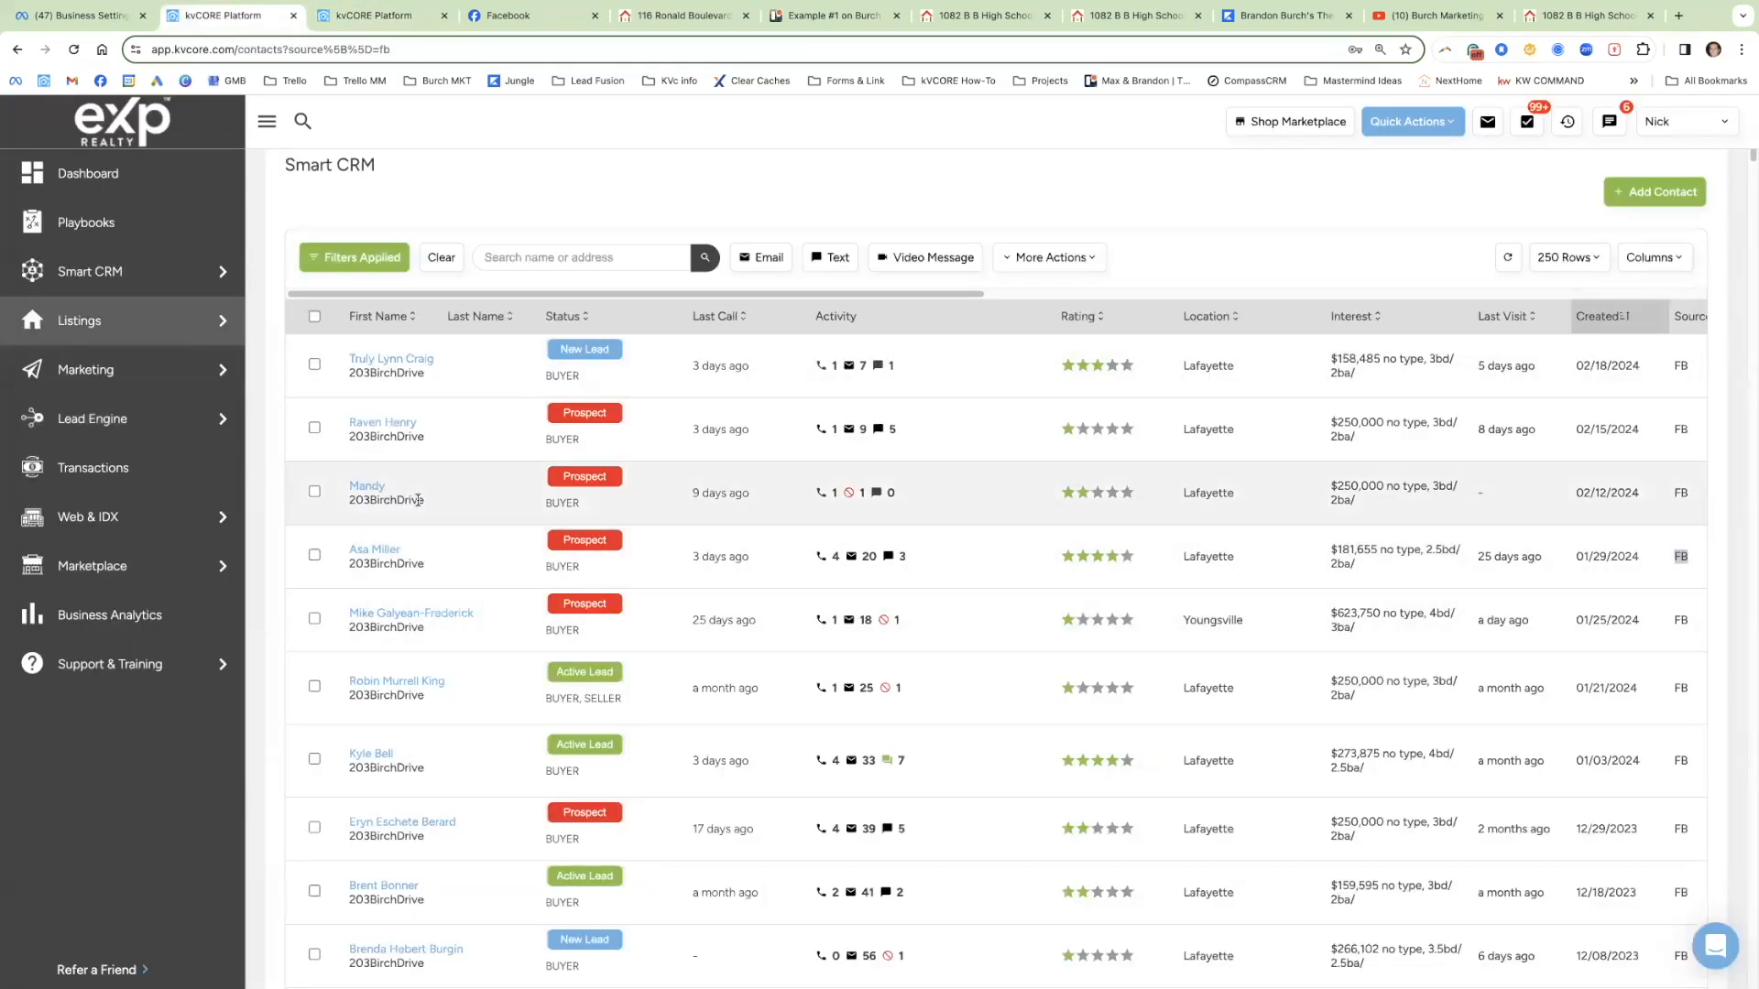
{"action": "left_click", "coordinate": [391, 17]}
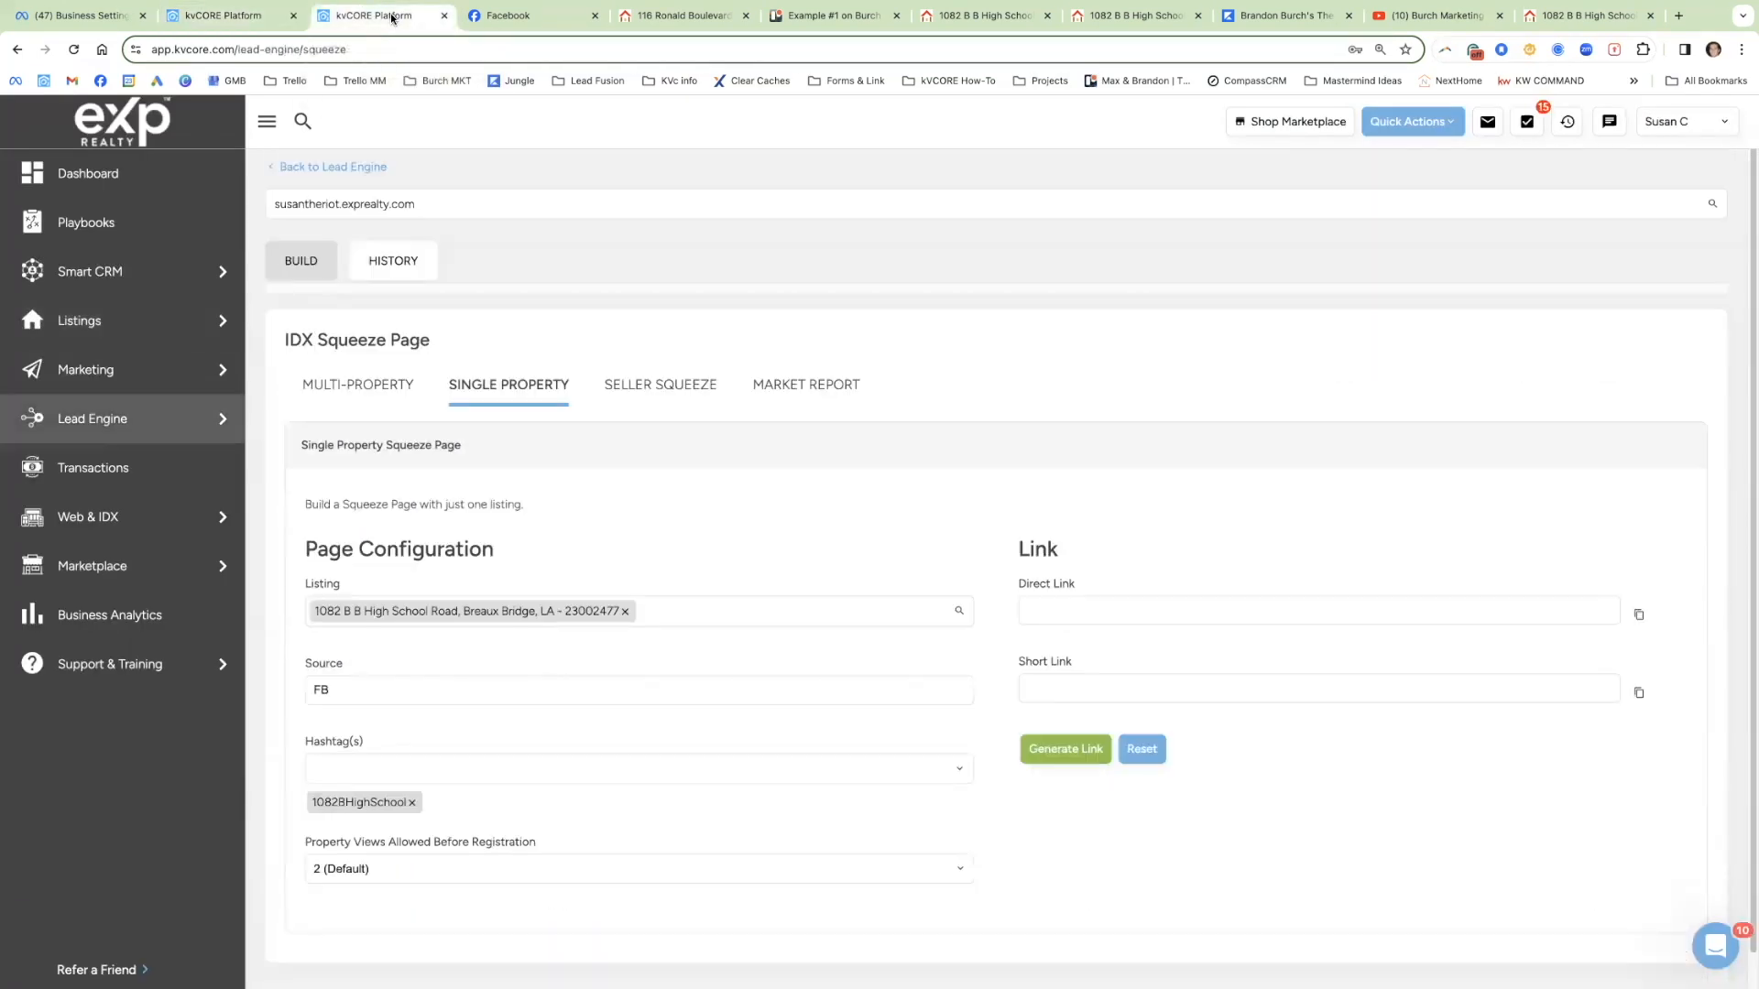
{"action": "left_click", "coordinate": [413, 868]}
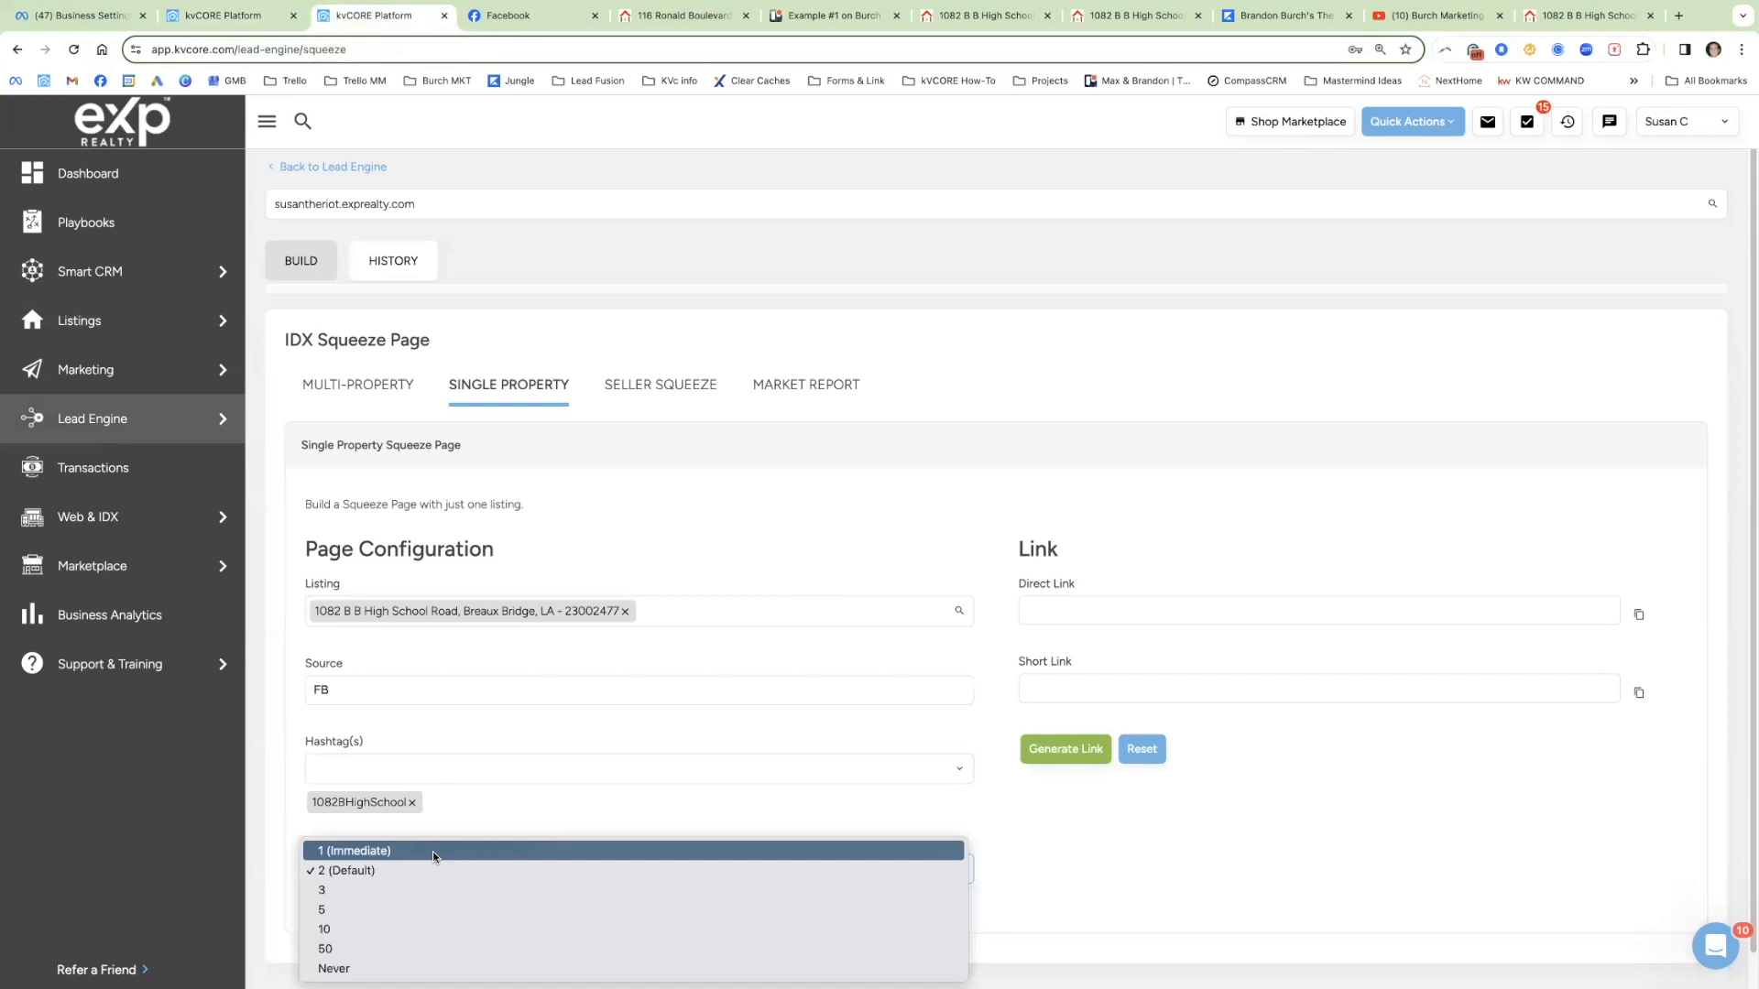
{"action": "left_click", "coordinate": [432, 851]}
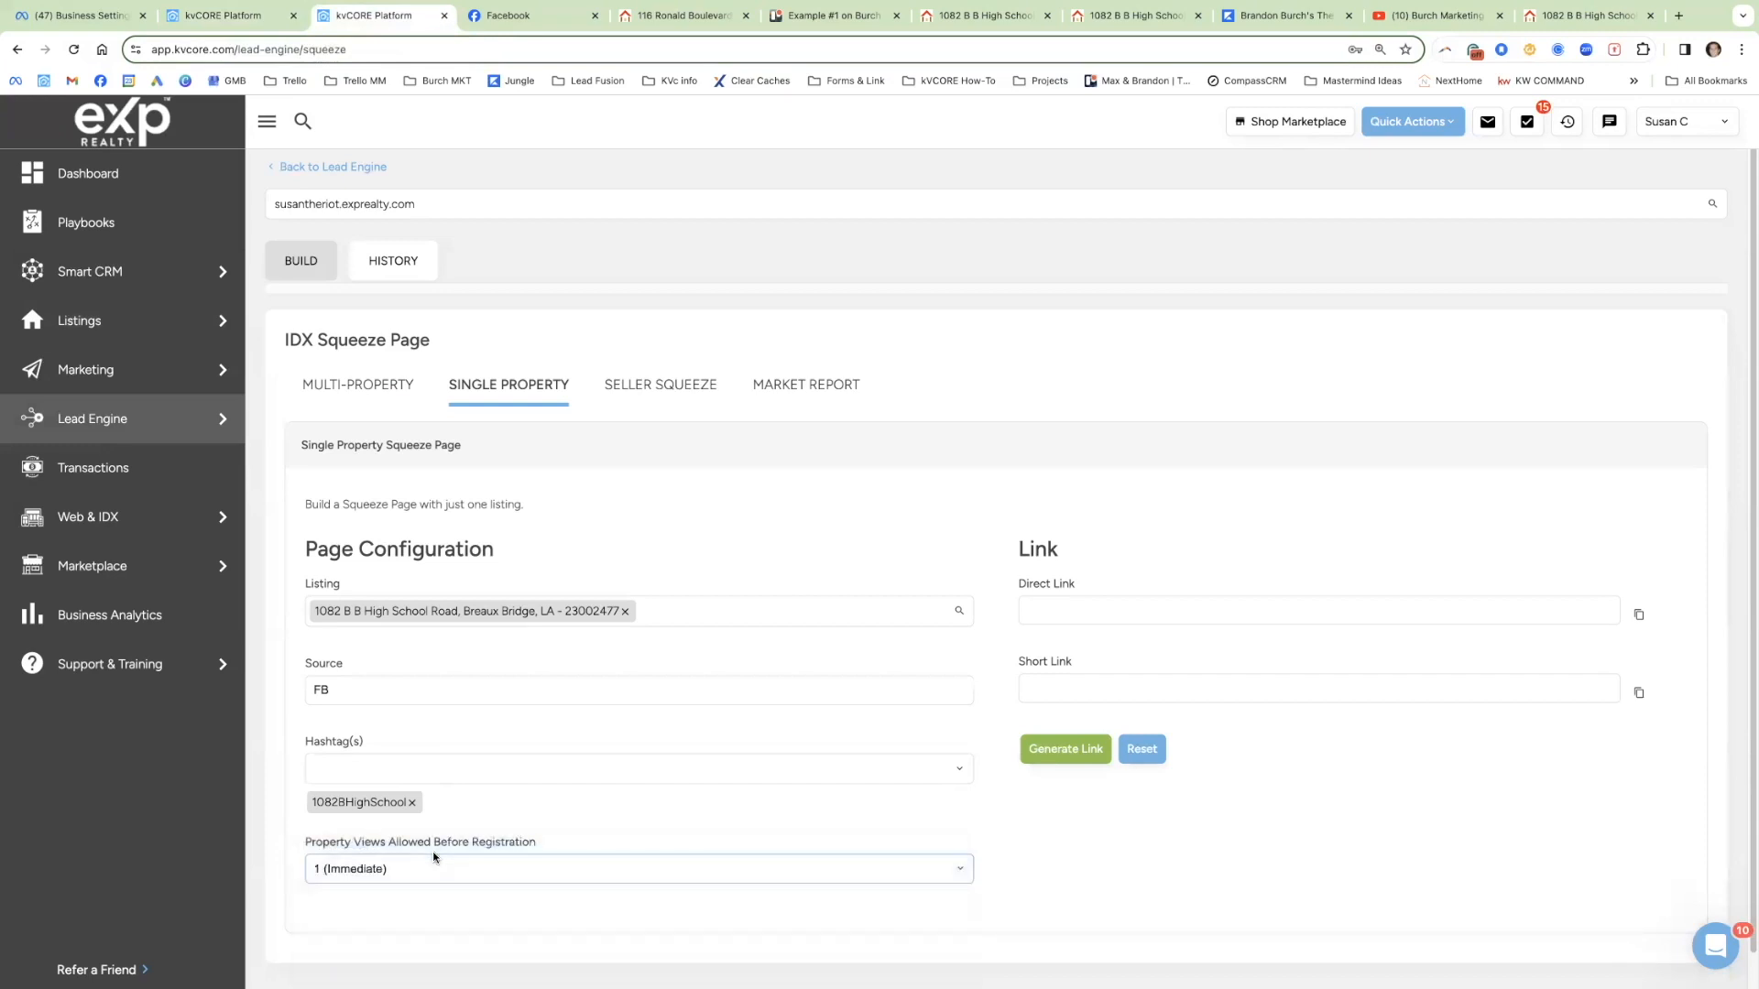
Step: Generate the direct and short links and copy the short link
{"action": "left_click", "coordinate": [1065, 748]}
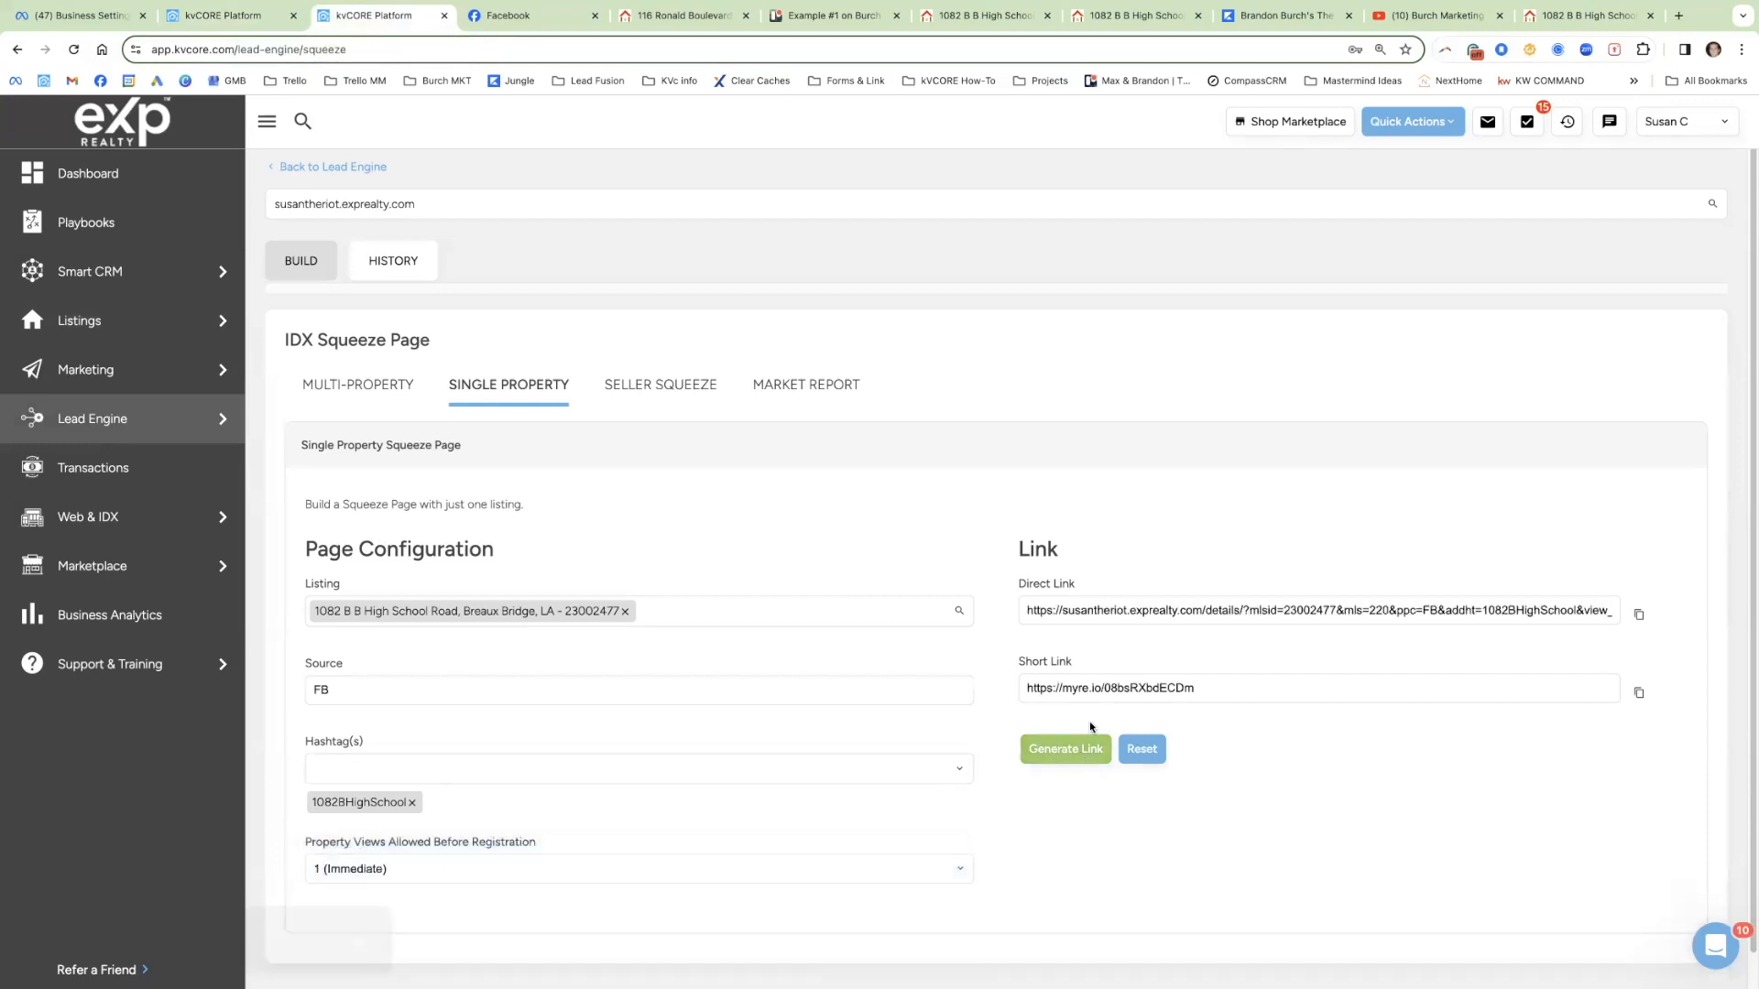
{"action": "double_click", "coordinate": [1109, 687]}
{"action": "triple_click", "coordinate": [1109, 687]}
{"action": "key", "text": "ctrl+c"}
Step: Load the copied short link in a new tab and close the duplicate listing tabs
{"action": "left_click", "coordinate": [1678, 16]}
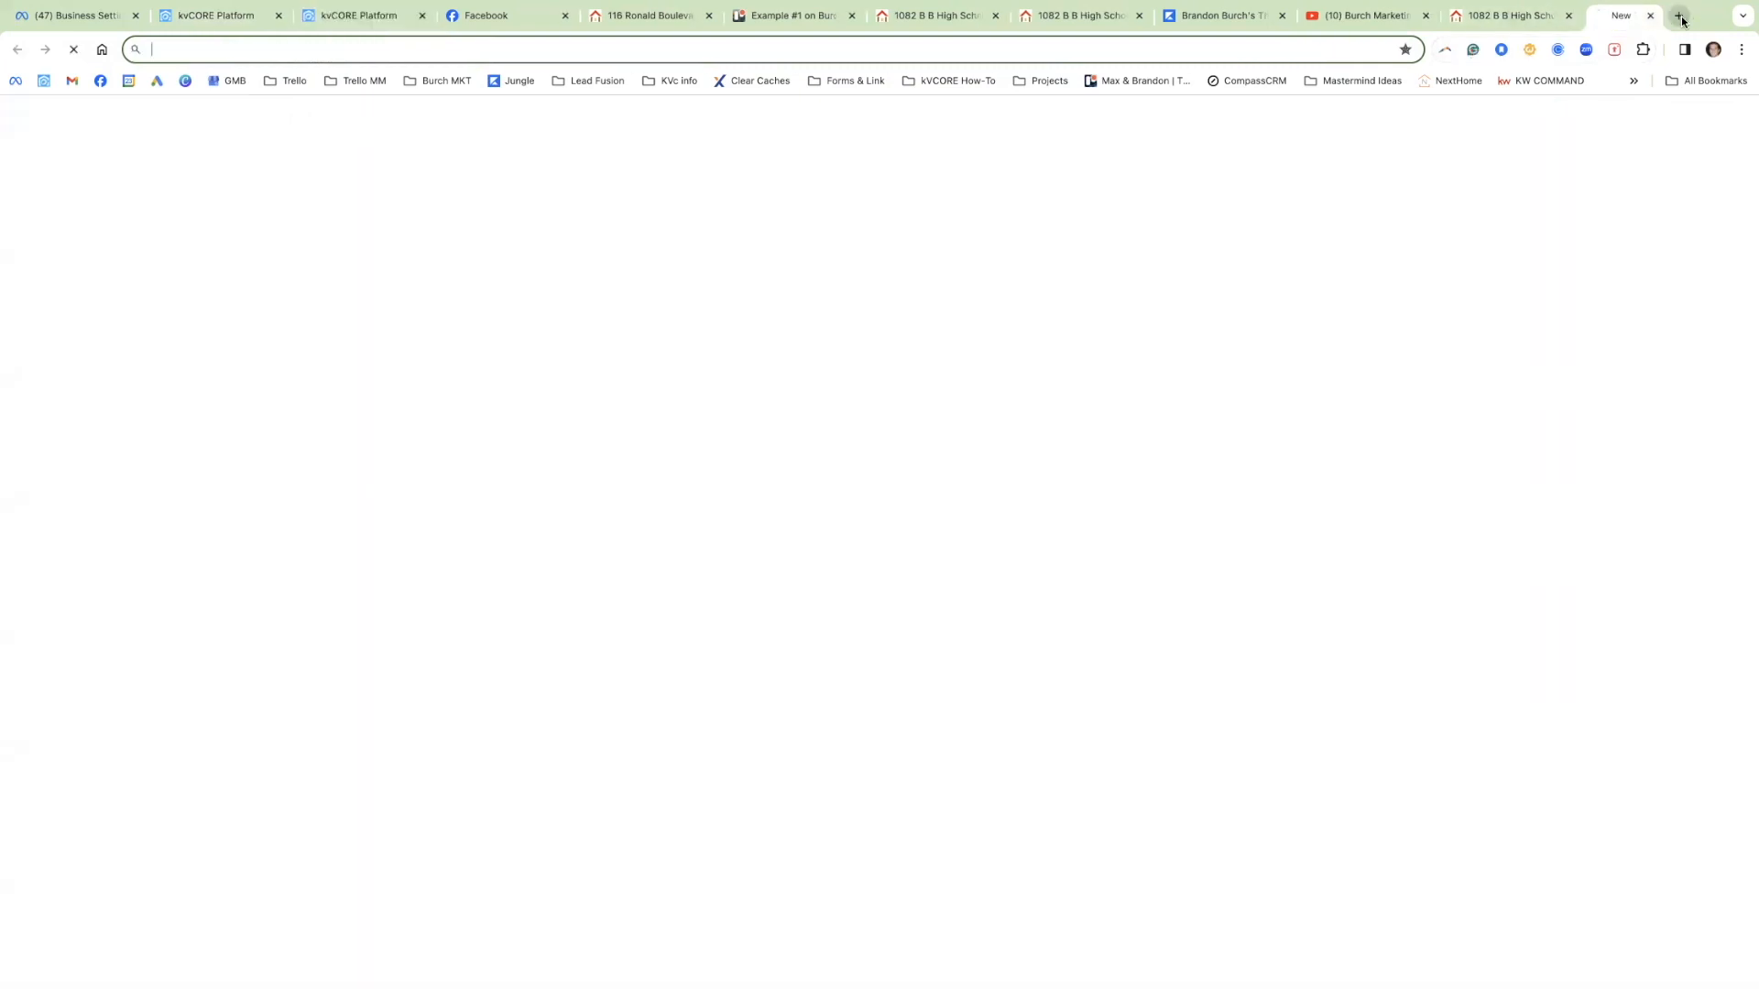
{"action": "key", "text": "ctrl+v"}
{"action": "key", "text": "Return"}
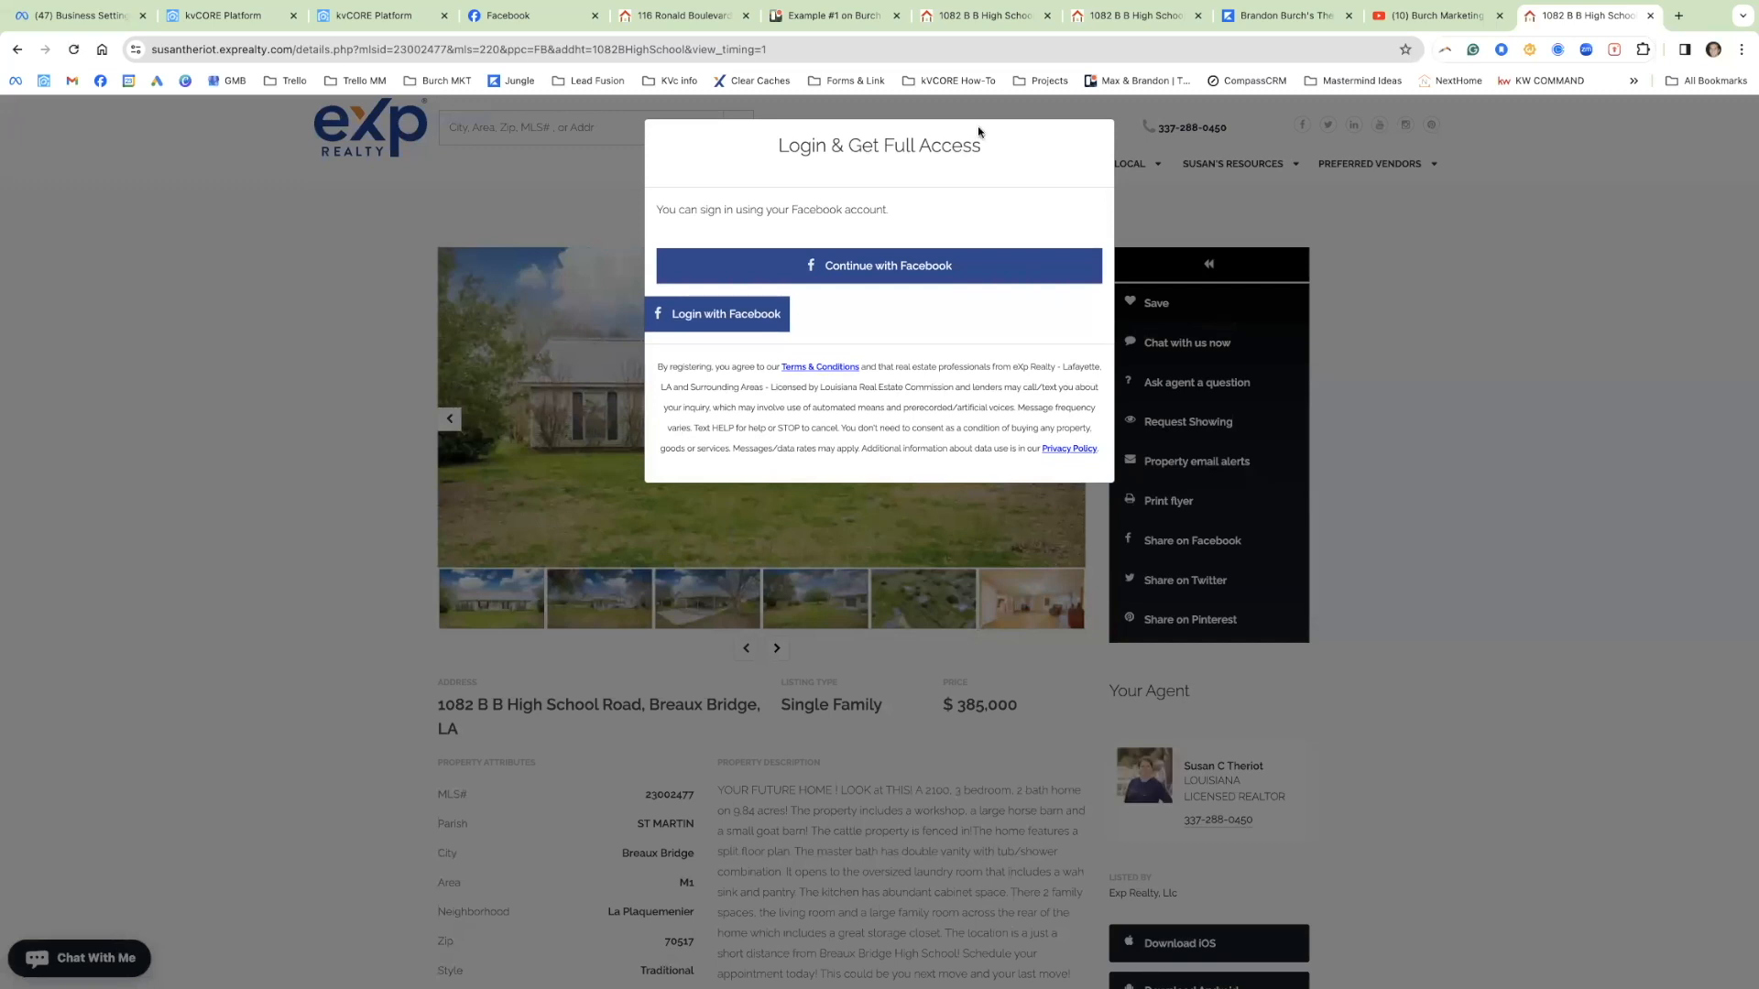
{"action": "left_click", "coordinate": [1047, 15]}
{"action": "left_click", "coordinate": [1046, 16]}
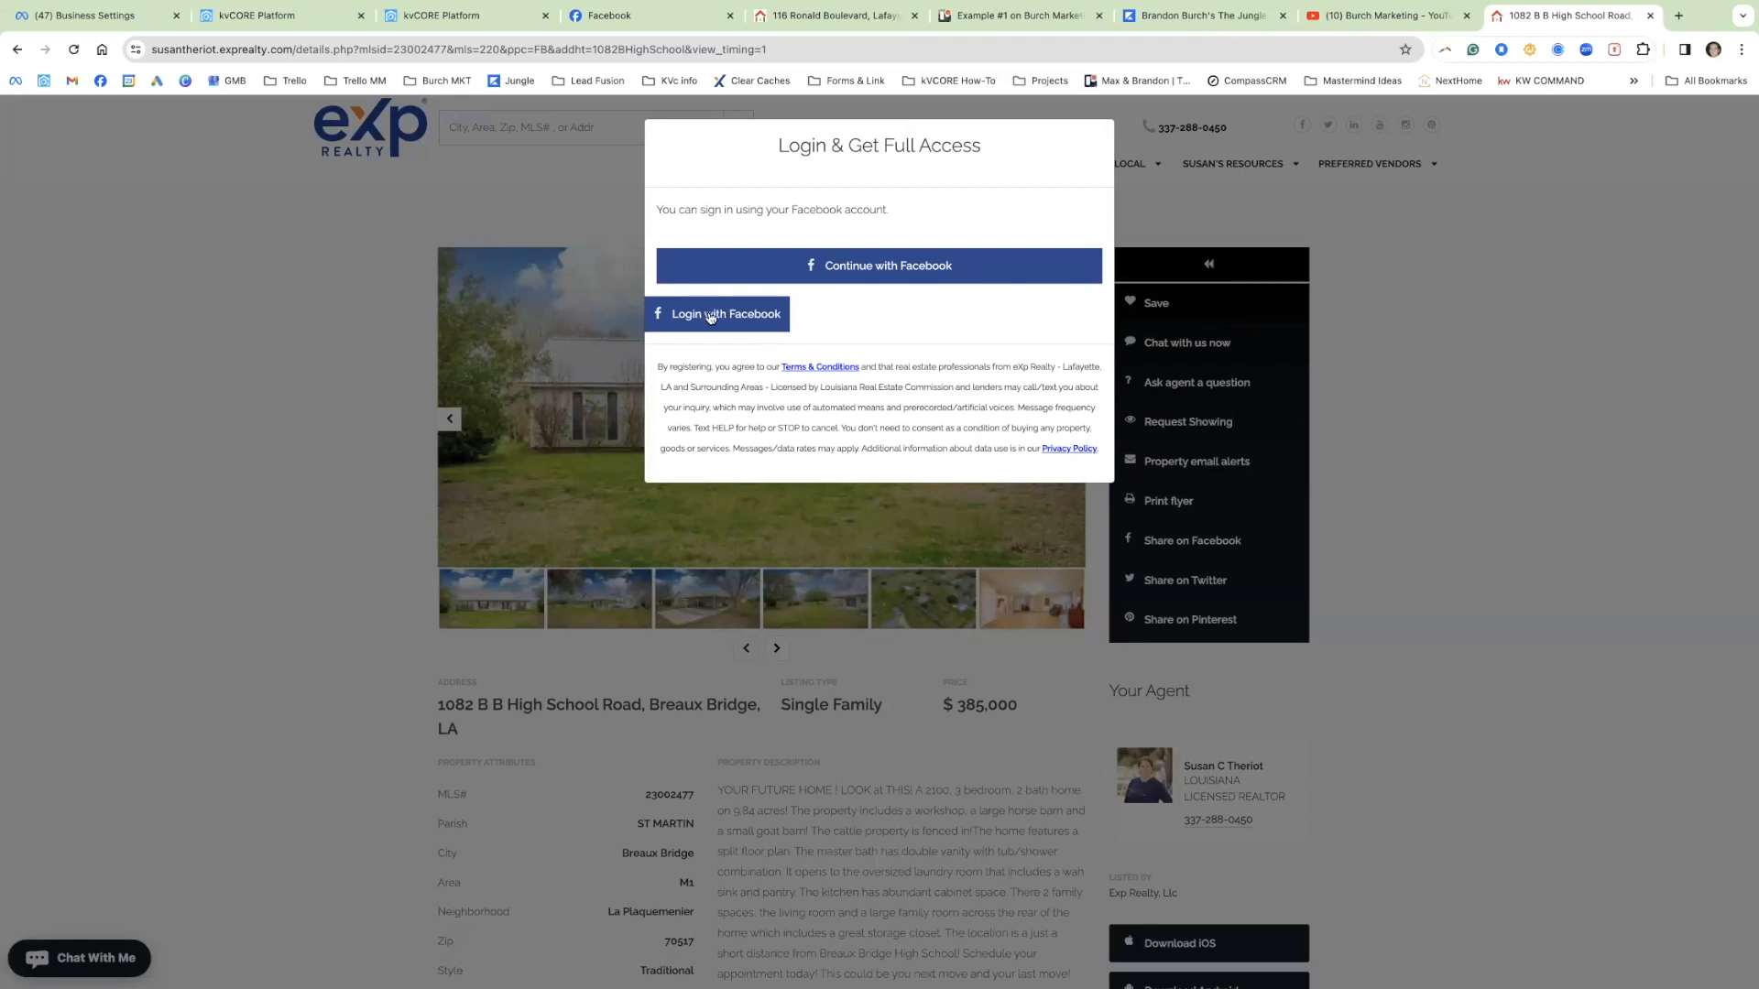
Step: Try the Login with Facebook prompt and enter a cell number, then return to kvCORE
{"action": "left_click", "coordinate": [828, 267]}
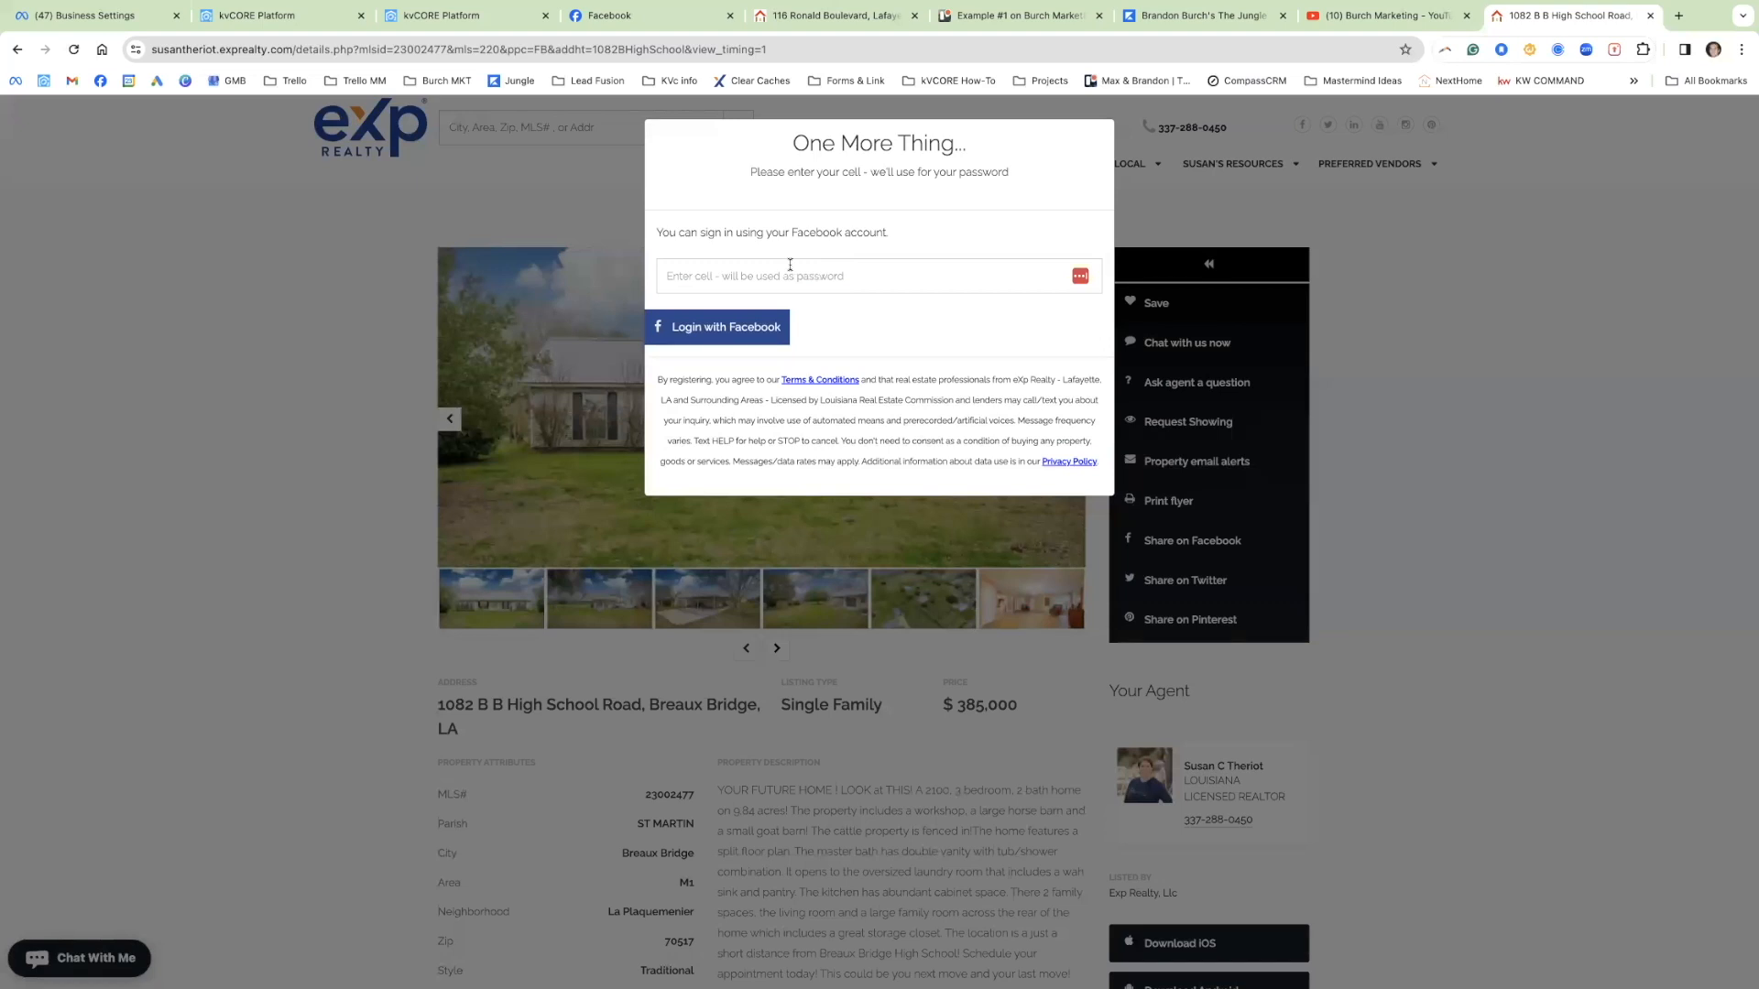
{"action": "left_click", "coordinate": [783, 274]}
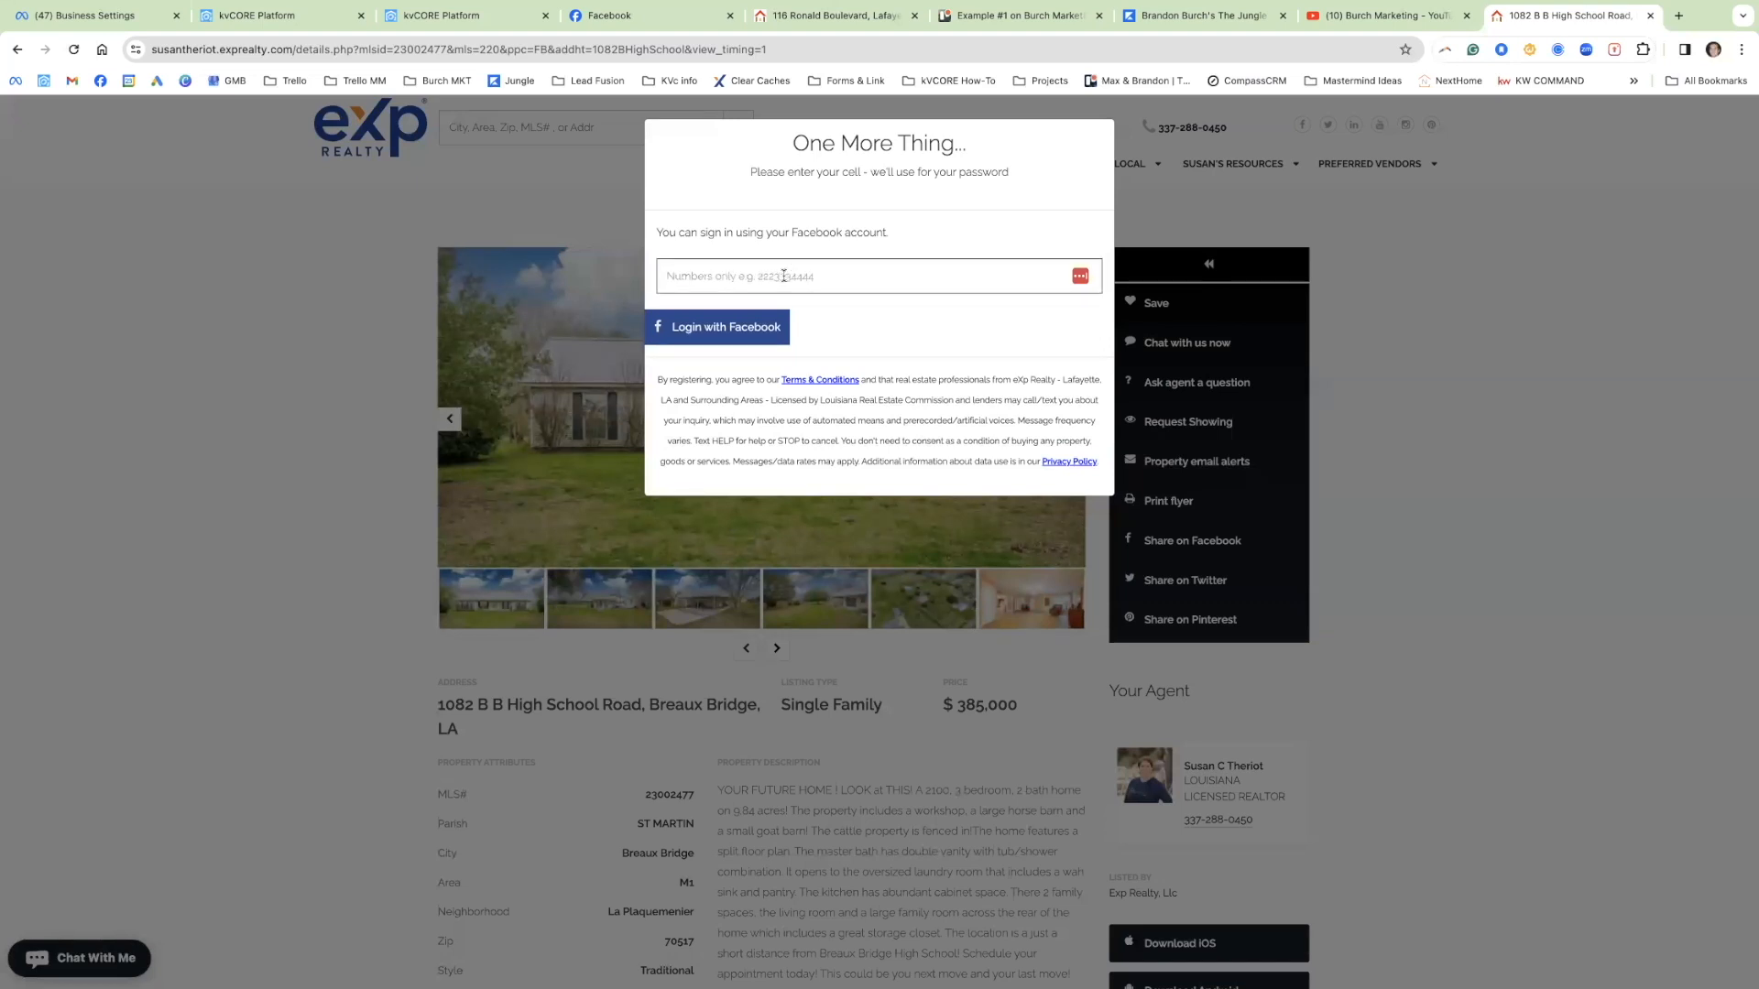
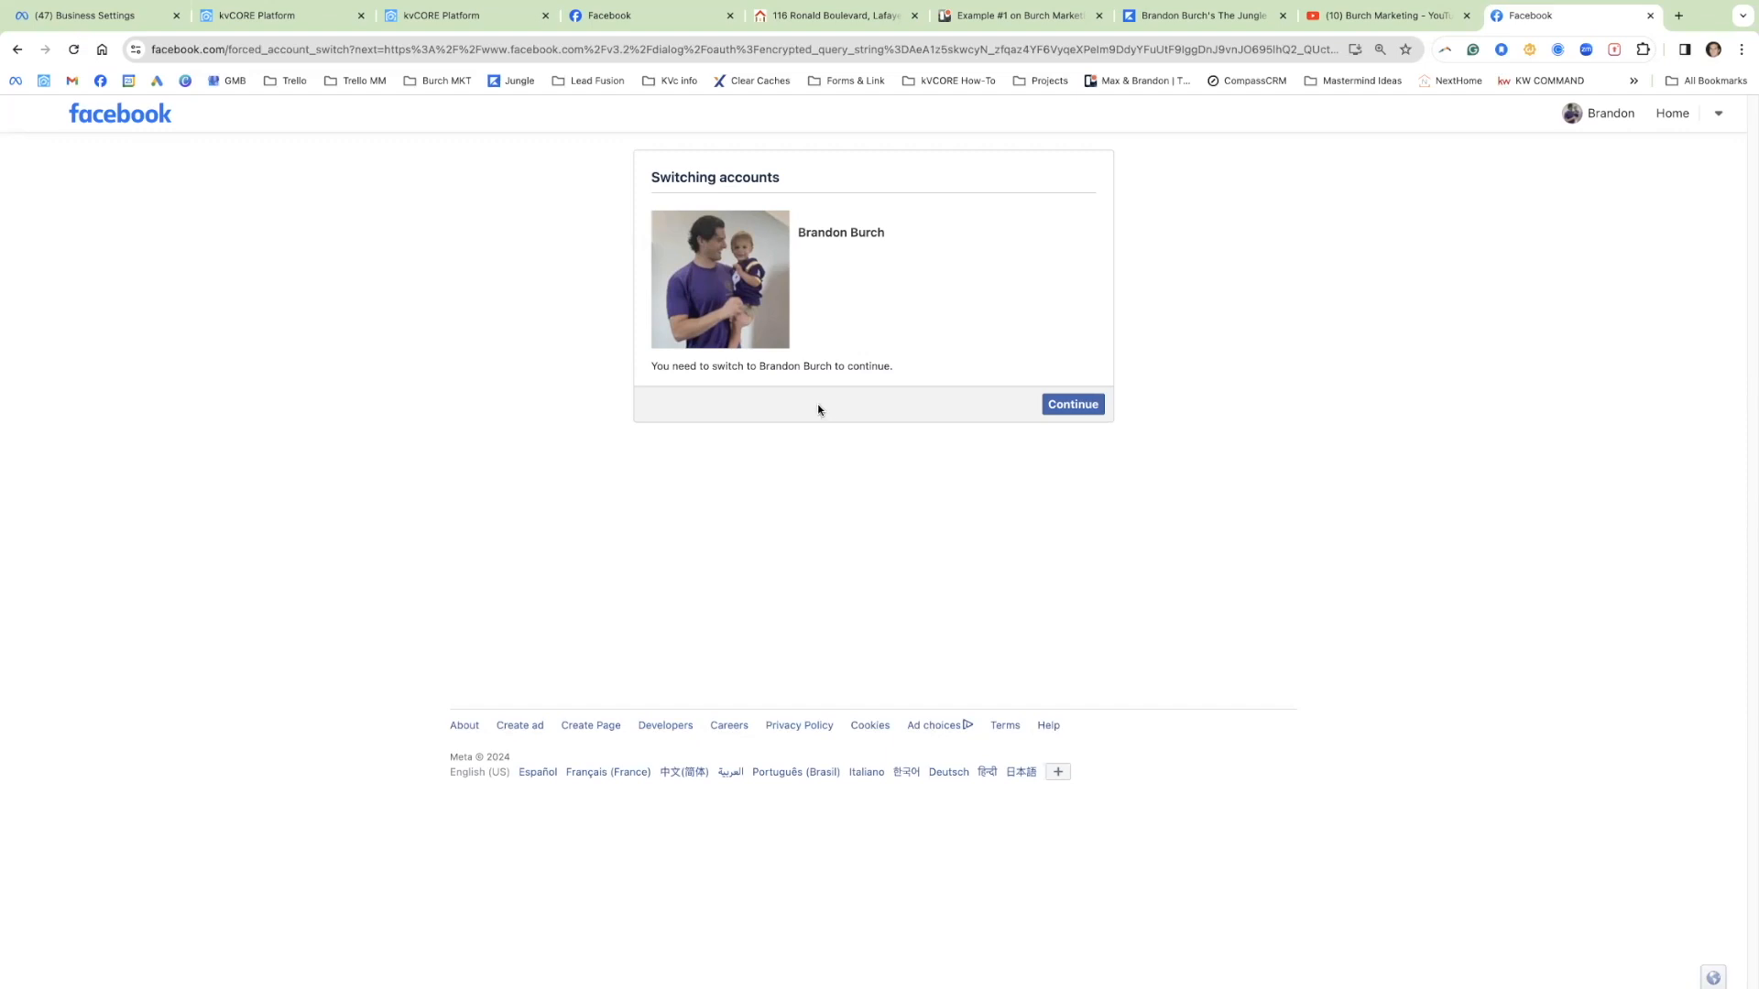
{"action": "left_click", "coordinate": [16, 49]}
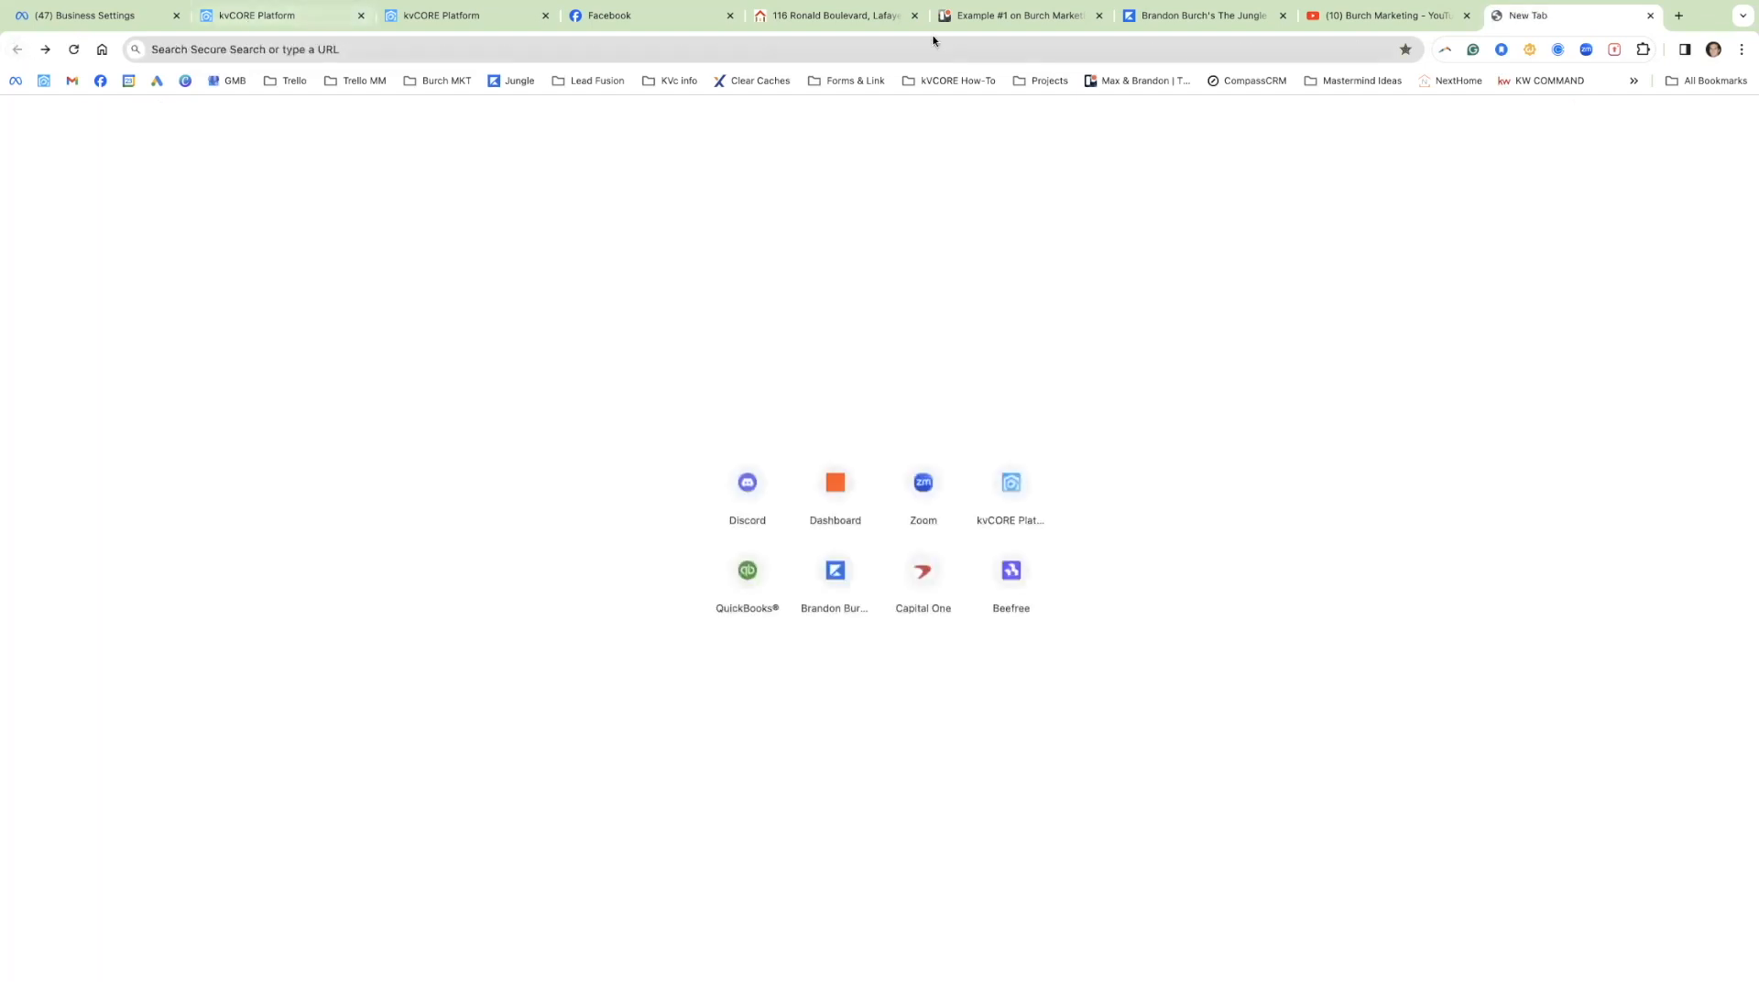
{"action": "left_click", "coordinate": [450, 16]}
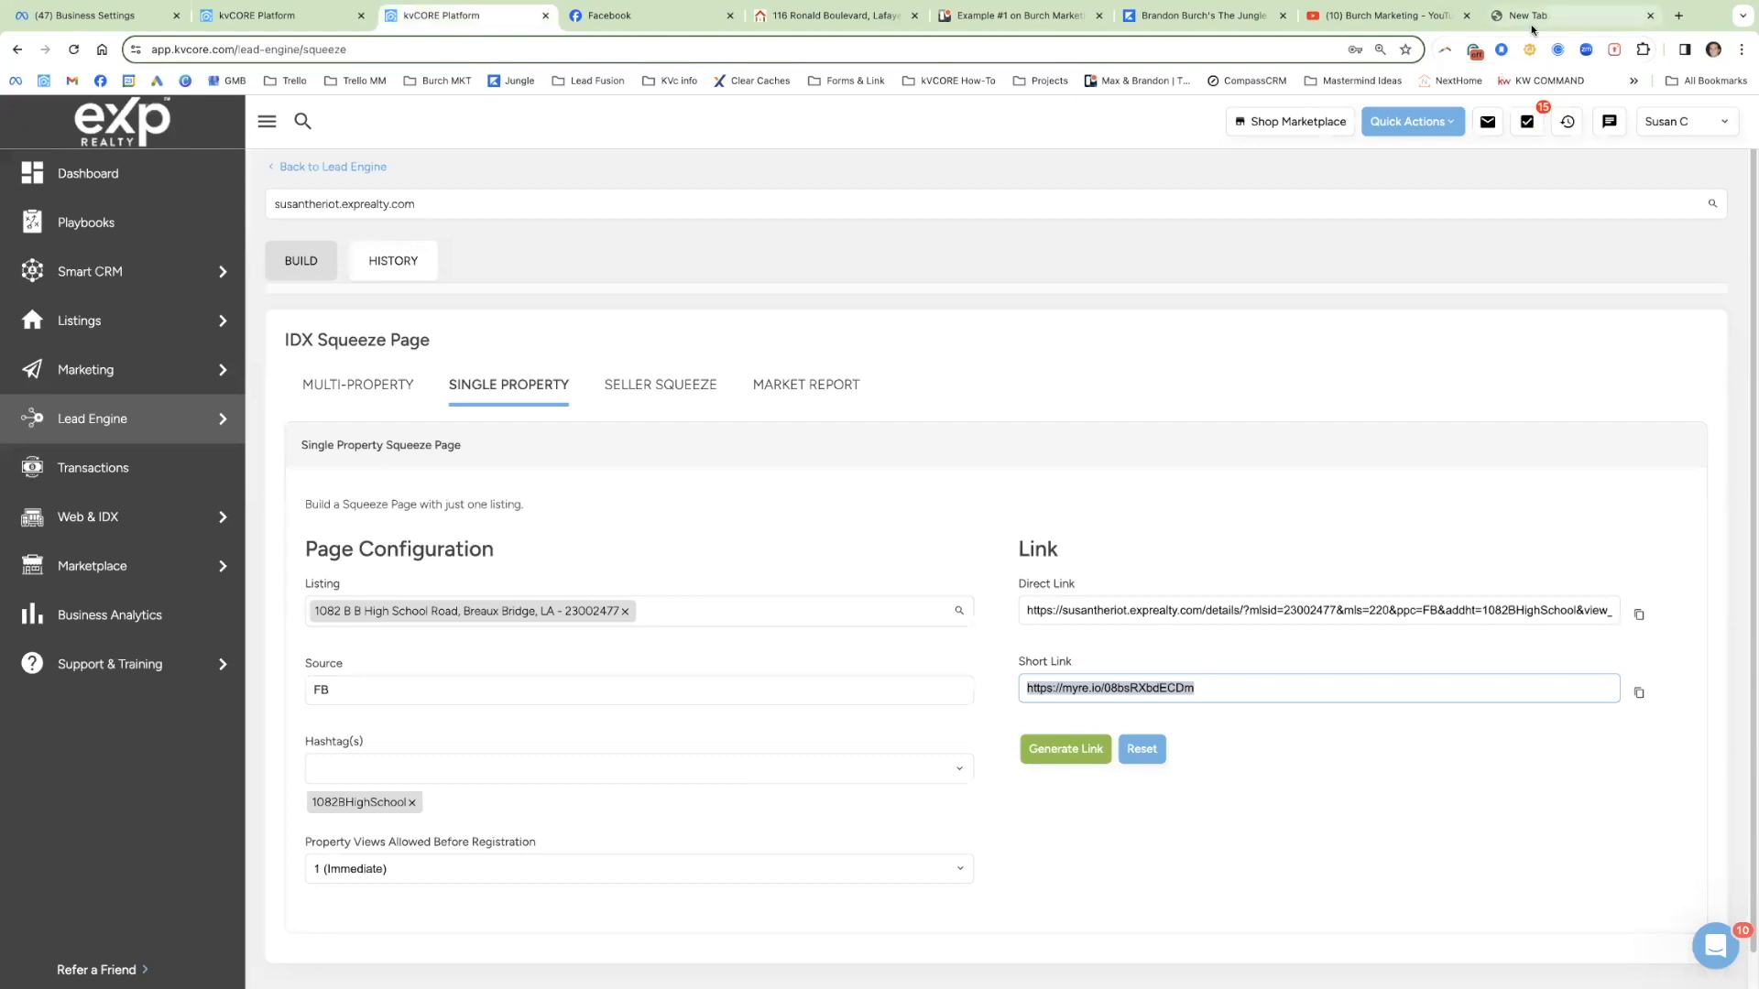
{"action": "left_click", "coordinate": [261, 17]}
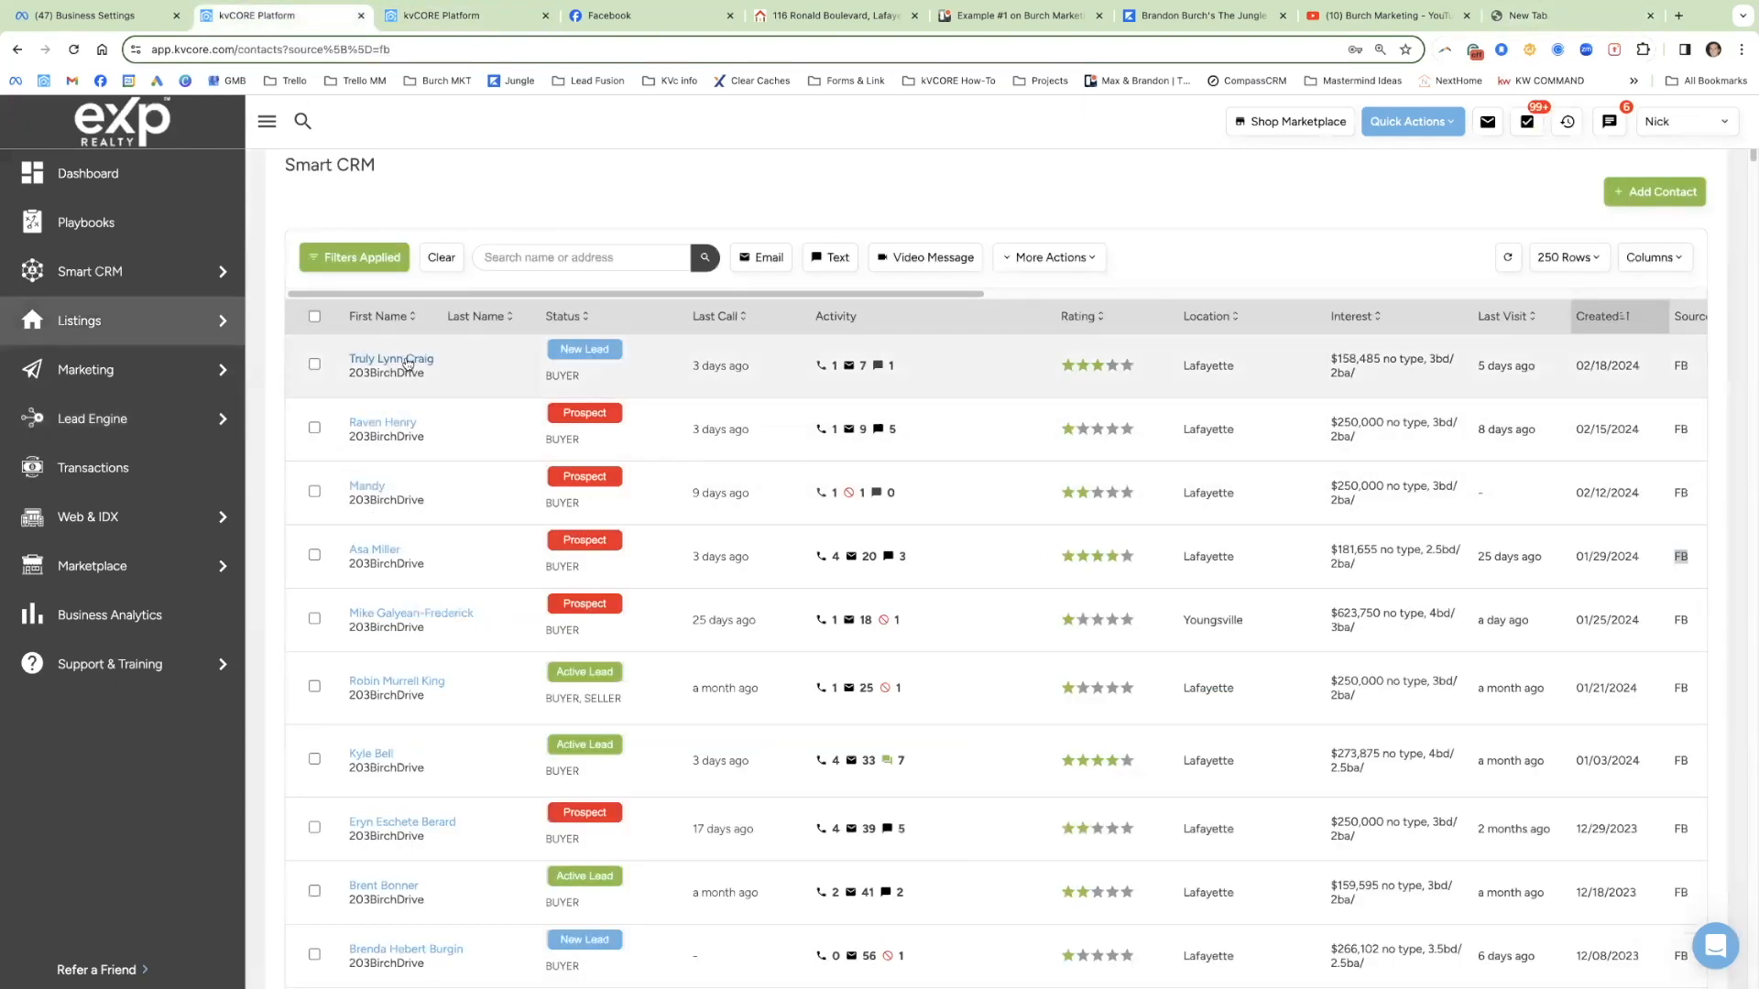
{"action": "left_click", "coordinate": [403, 364]}
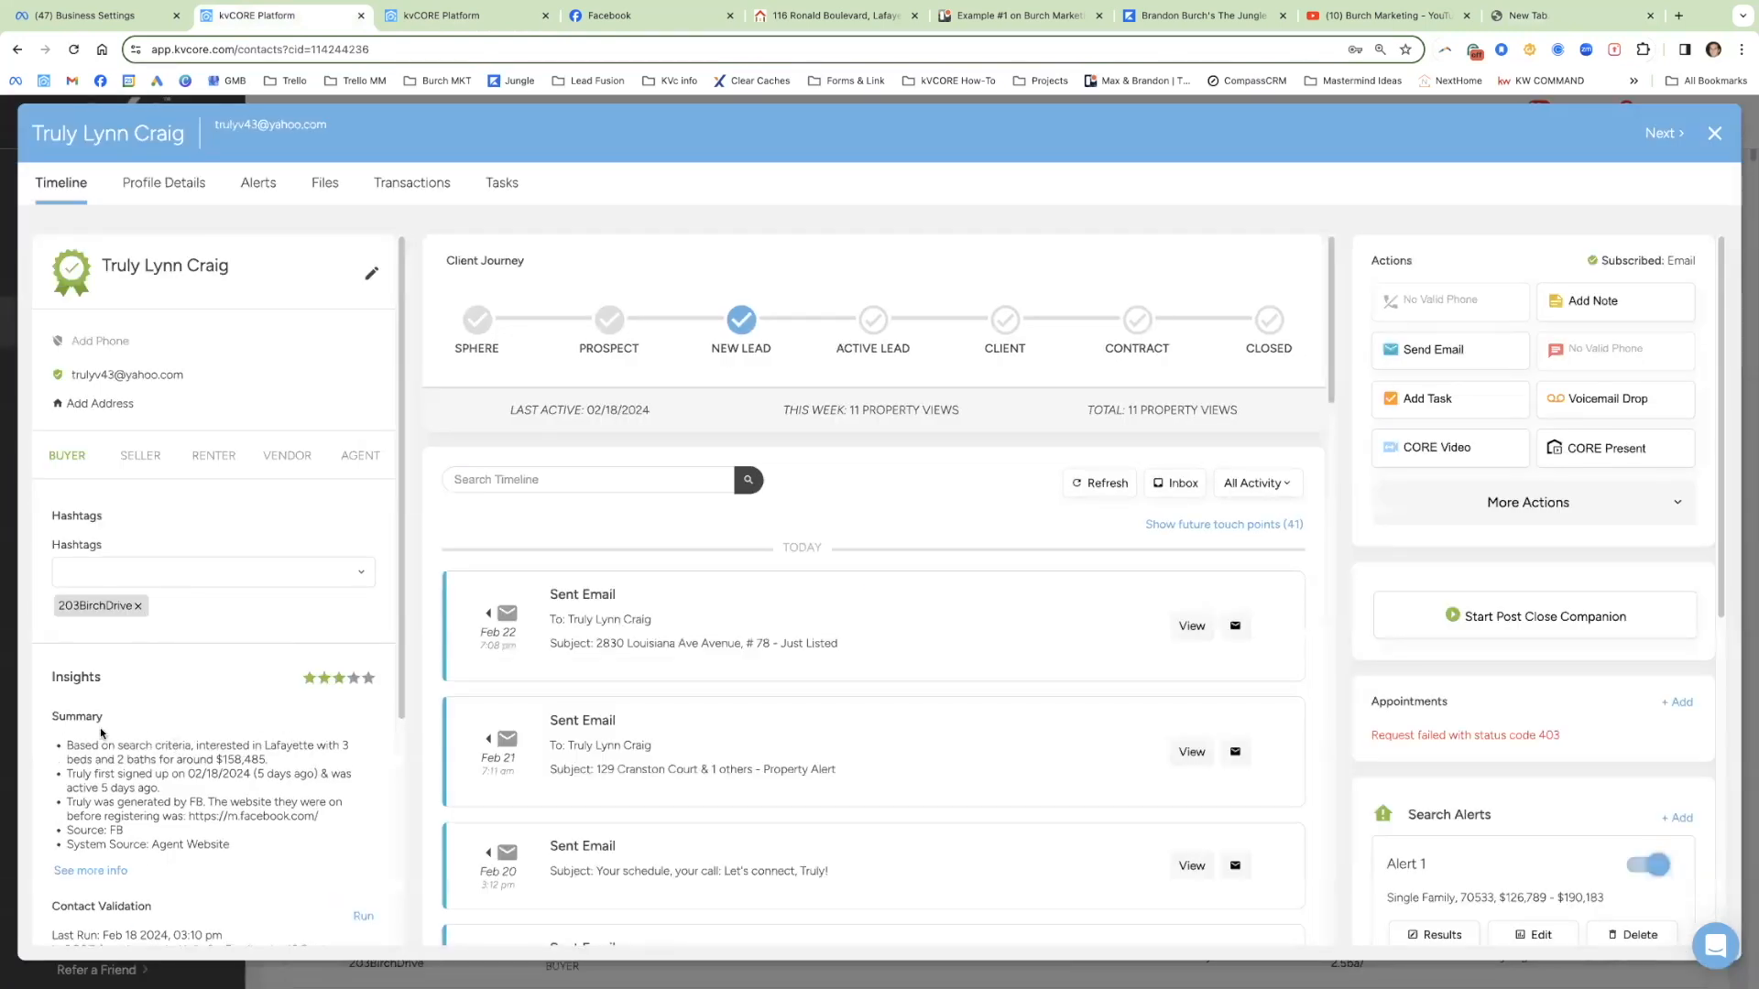
{"action": "left_click_drag", "start_coordinate": [104, 716], "coordinate": [53, 713]}
{"action": "left_click_drag", "start_coordinate": [195, 774], "coordinate": [308, 789]}
{"action": "left_click", "coordinate": [191, 797]}
{"action": "left_click_drag", "start_coordinate": [191, 800], "coordinate": [220, 813]}
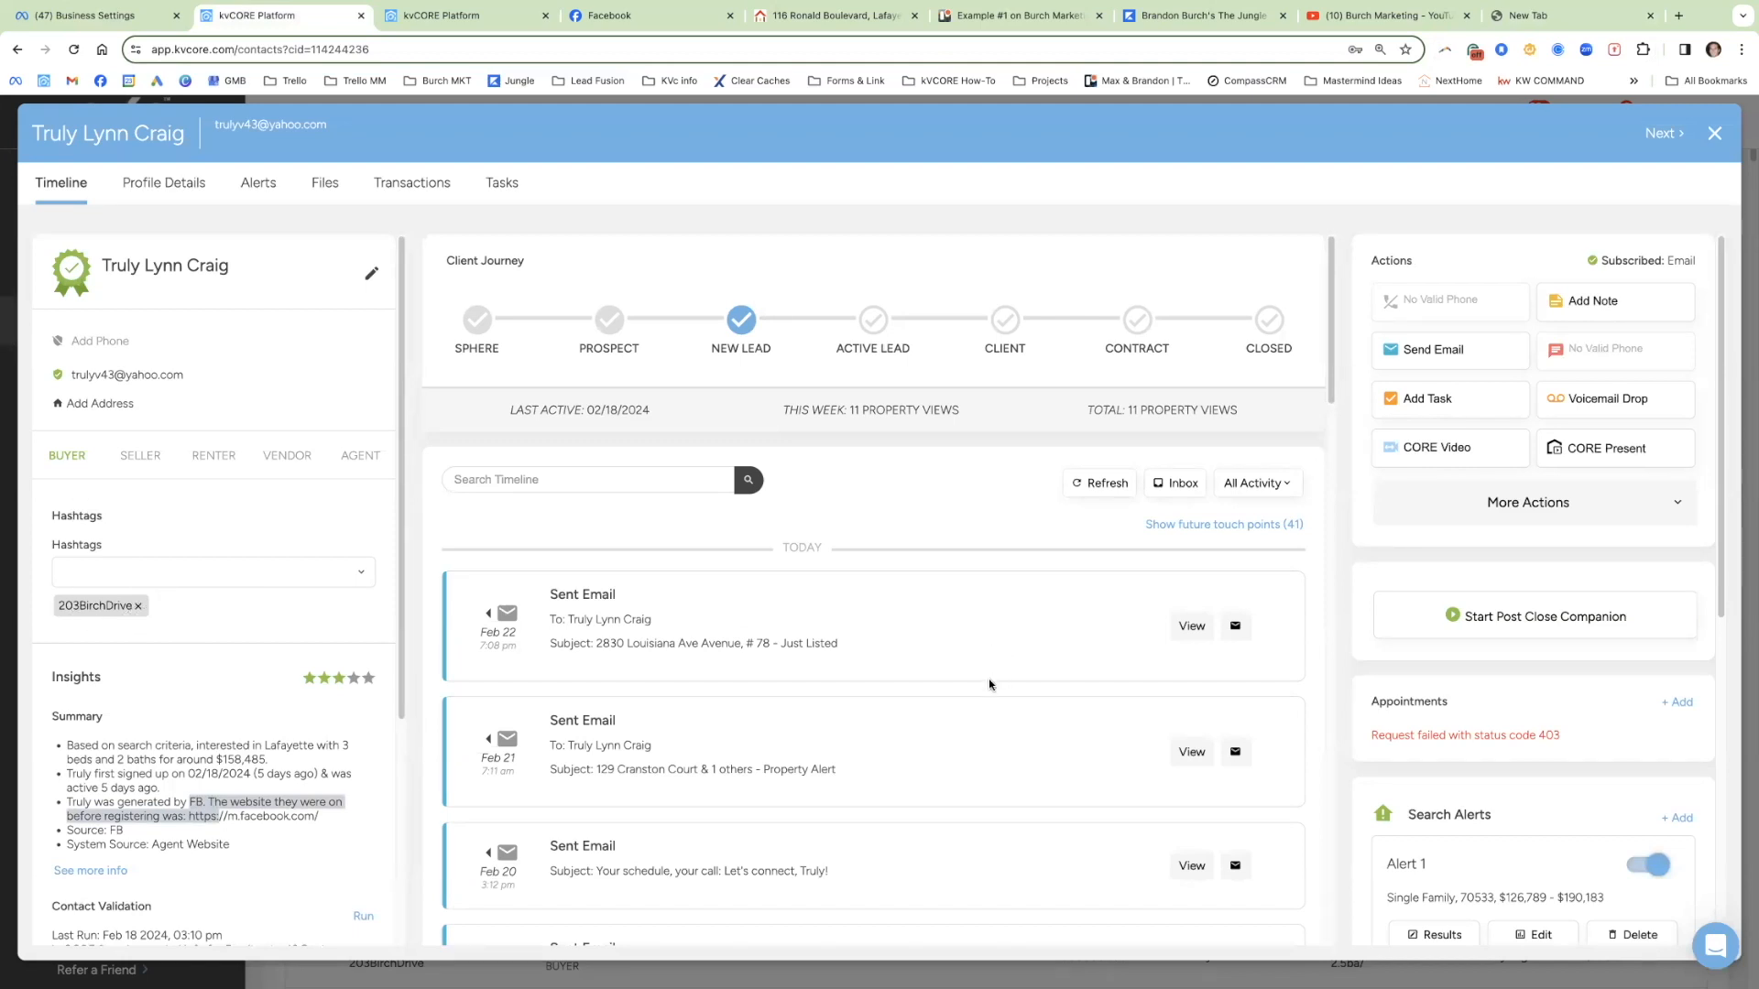
{"action": "scroll", "coordinate": [989, 684], "scroll_direction": "down", "scroll_amount": 15}
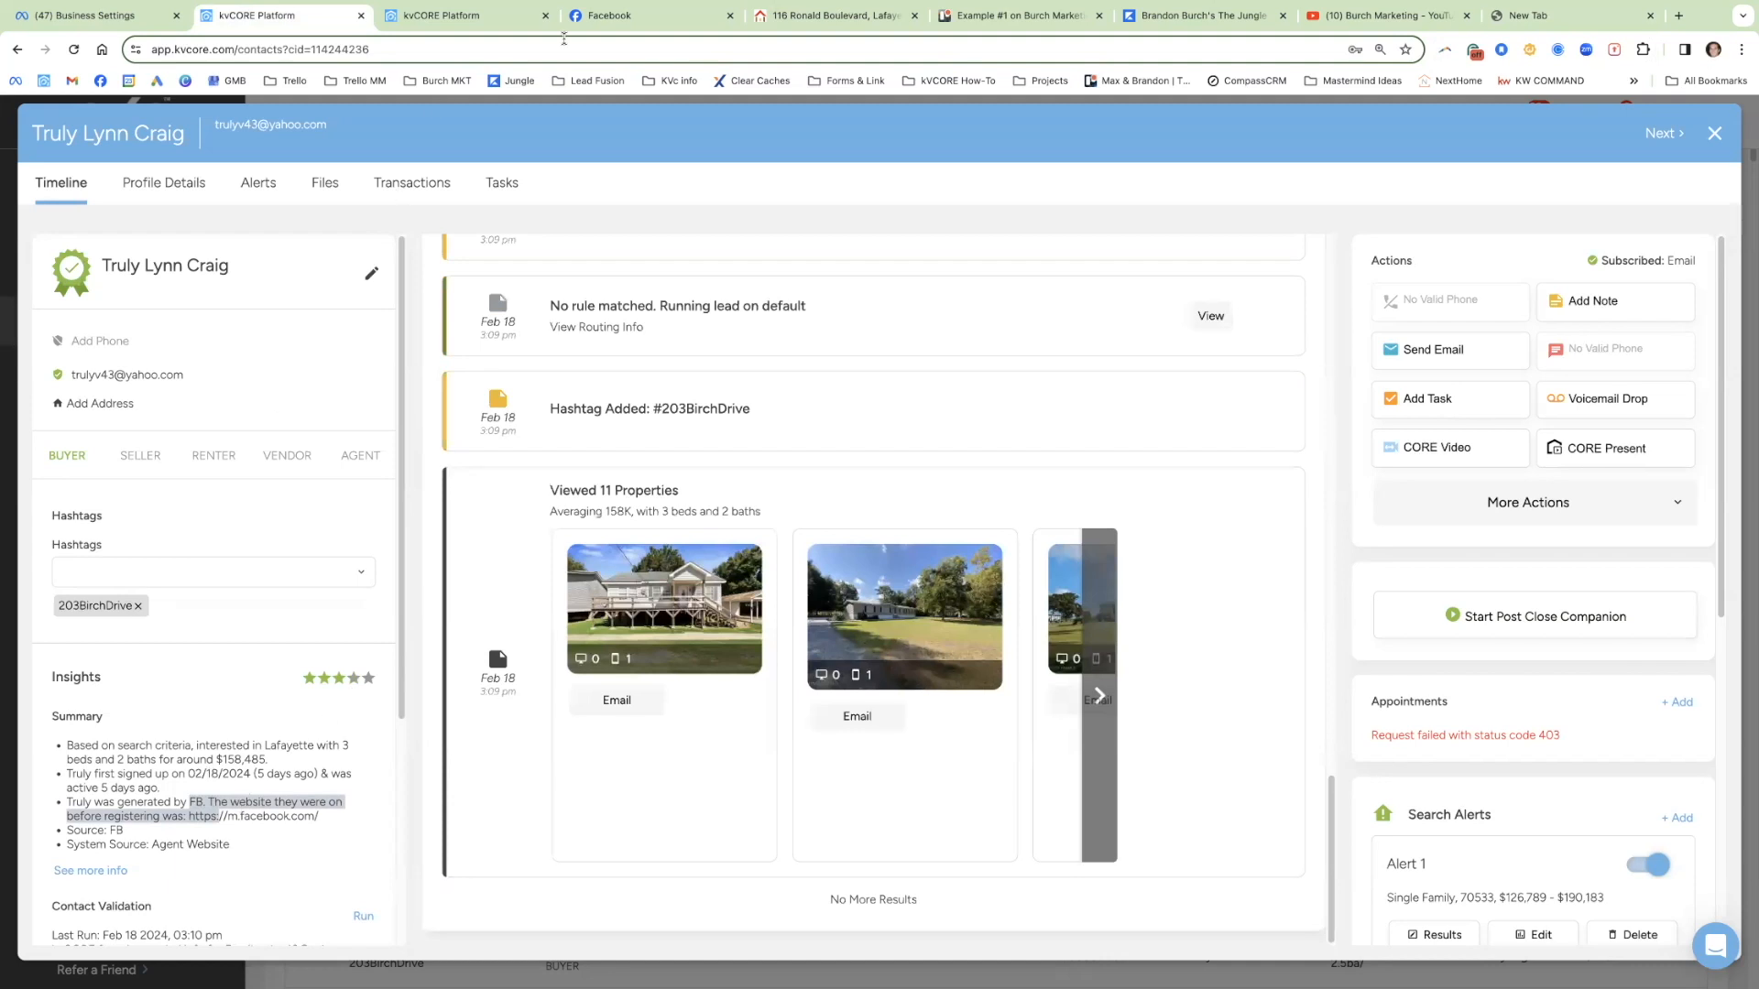
{"action": "left_click", "coordinate": [635, 18]}
{"action": "scroll", "coordinate": [1292, 632], "scroll_direction": "down", "scroll_amount": 5}
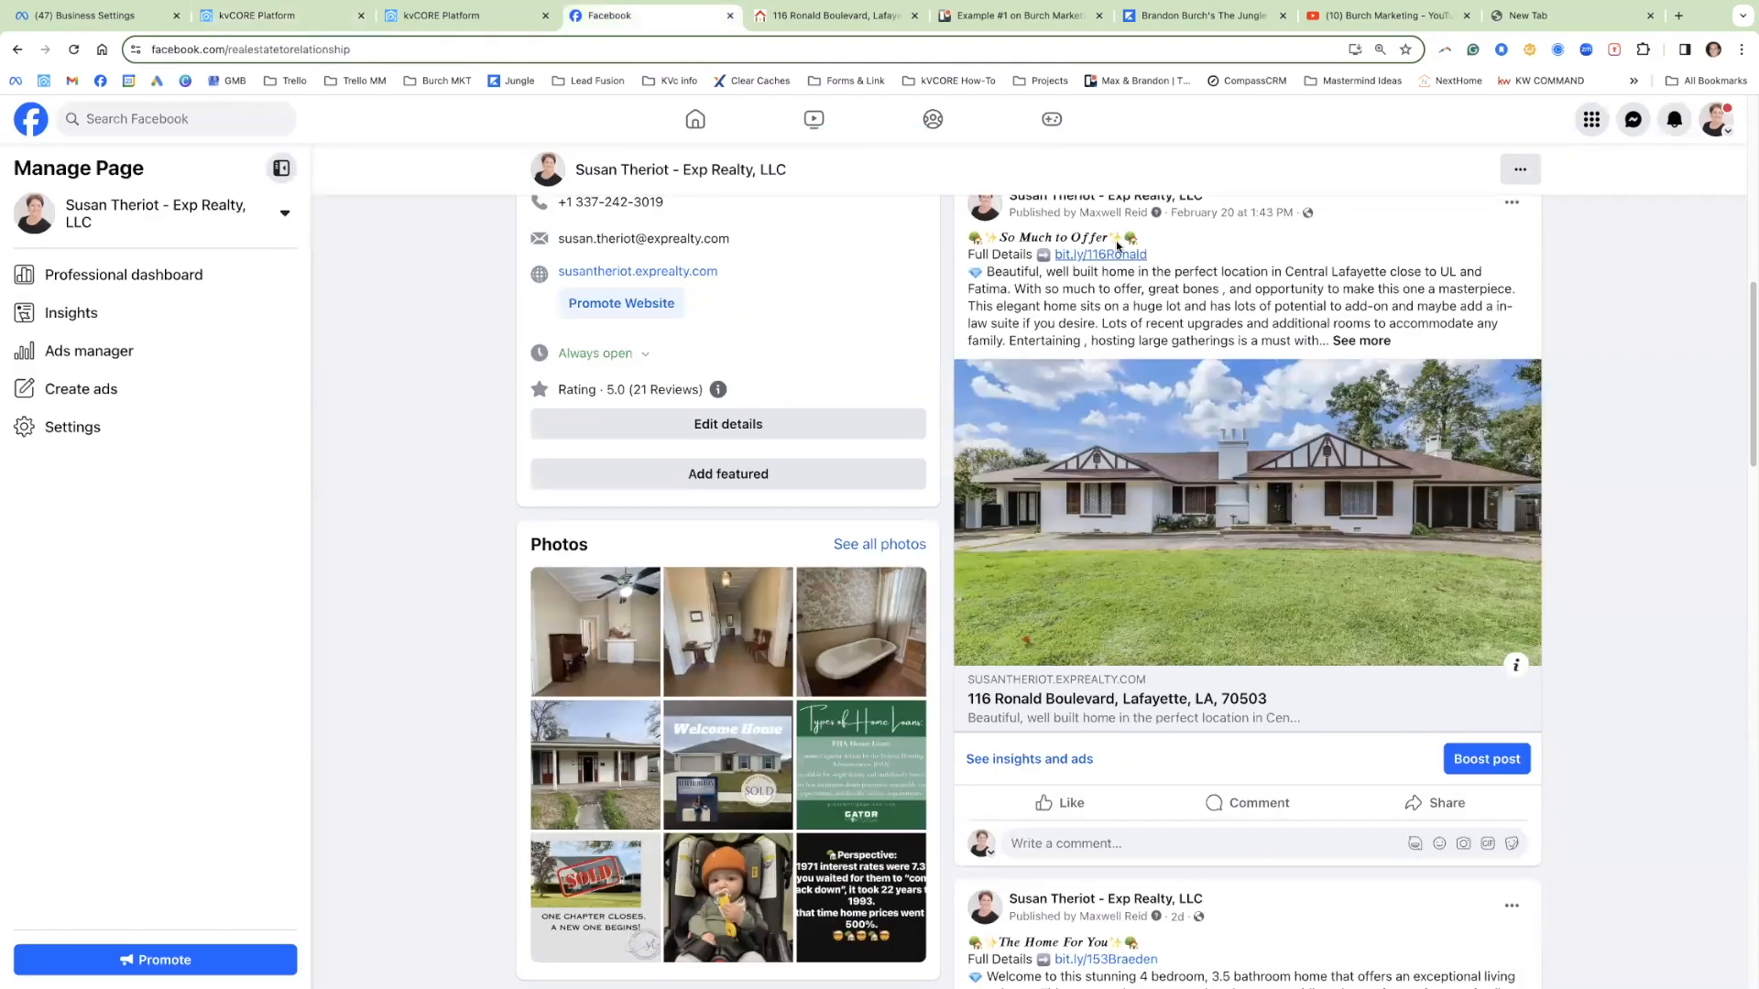
{"action": "scroll", "coordinate": [1084, 317], "scroll_direction": "up", "scroll_amount": 1}
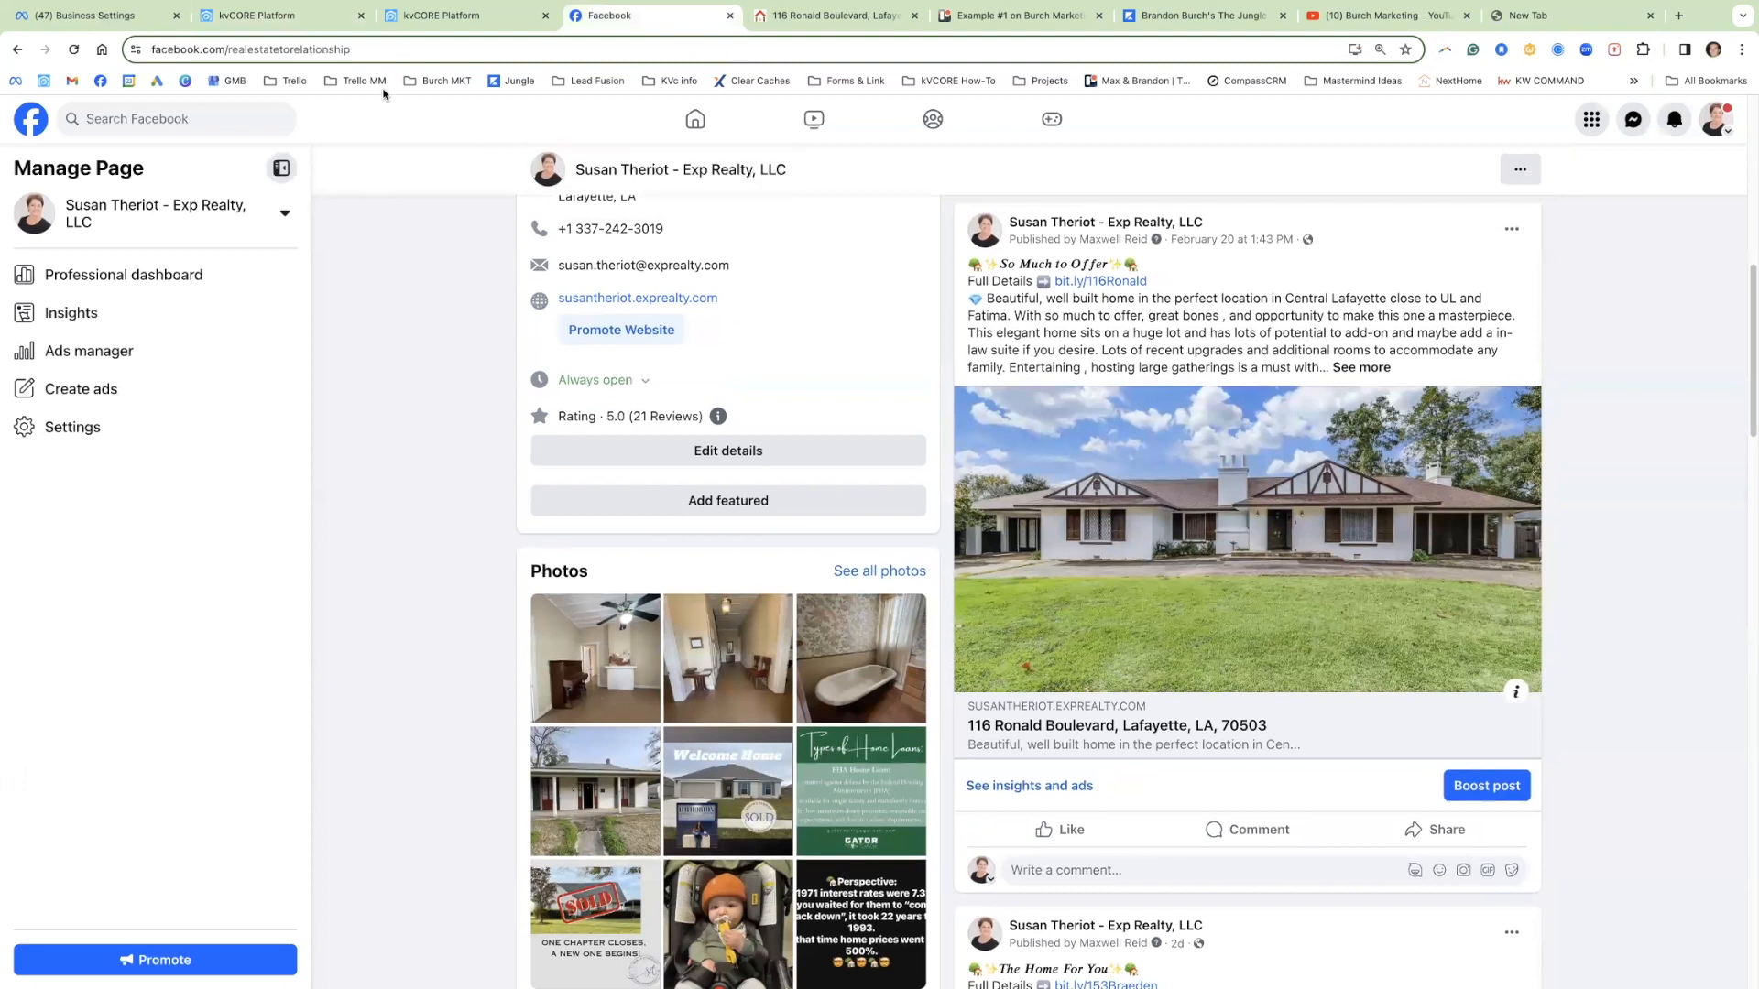
{"action": "left_click", "coordinate": [242, 17]}
{"action": "left_click_drag", "start_coordinate": [680, 491], "coordinate": [548, 495]}
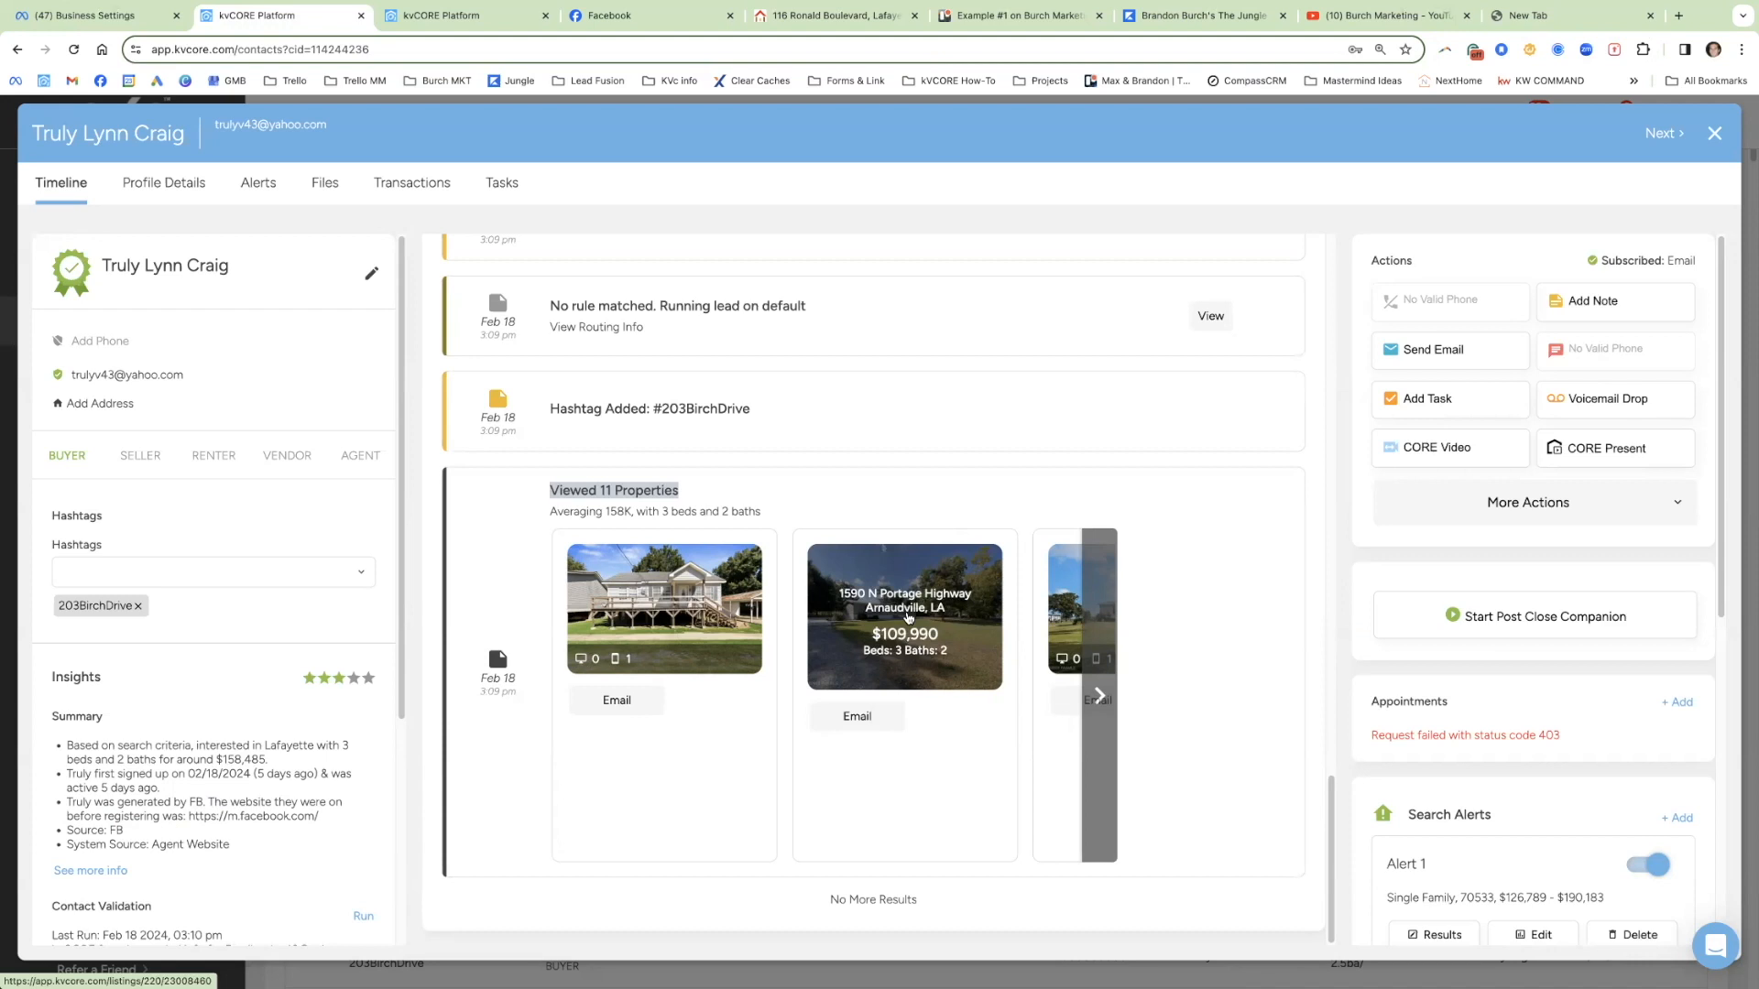
{"action": "scroll", "coordinate": [908, 617], "scroll_direction": "up", "scroll_amount": 8}
{"action": "scroll", "coordinate": [844, 615], "scroll_direction": "up", "scroll_amount": 3}
{"action": "left_click_drag", "start_coordinate": [788, 543], "coordinate": [567, 526]}
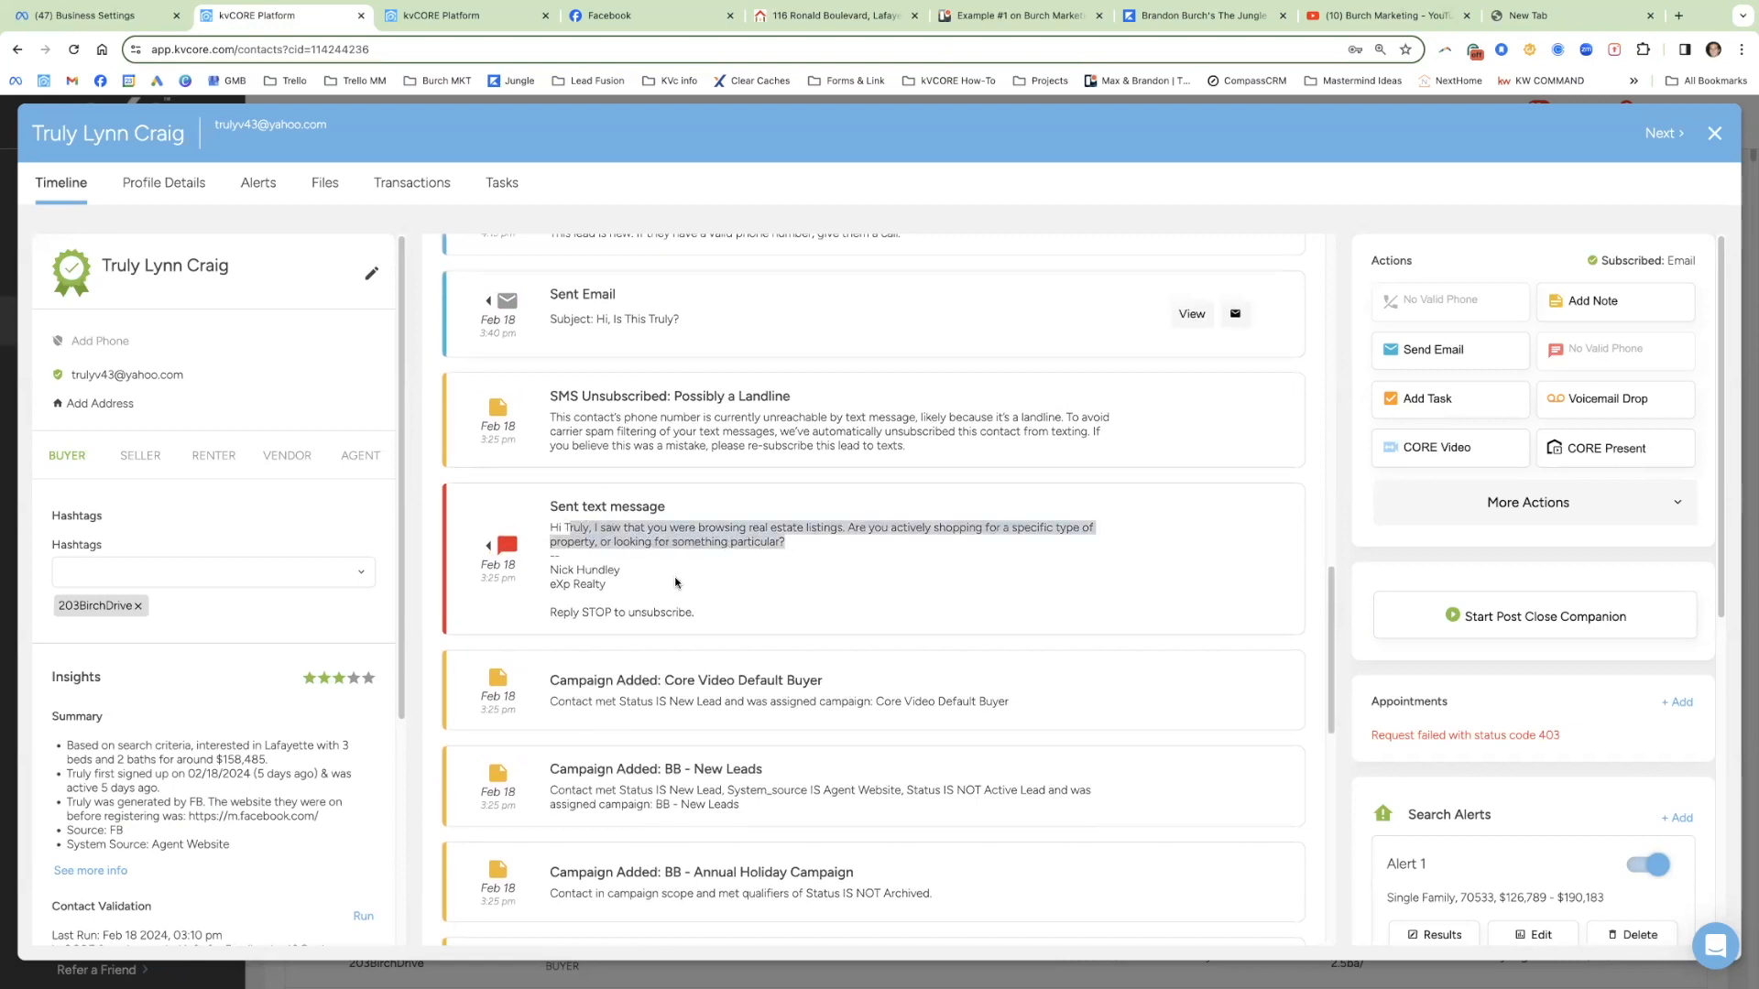
{"action": "scroll", "coordinate": [674, 575], "scroll_direction": "up", "scroll_amount": 2}
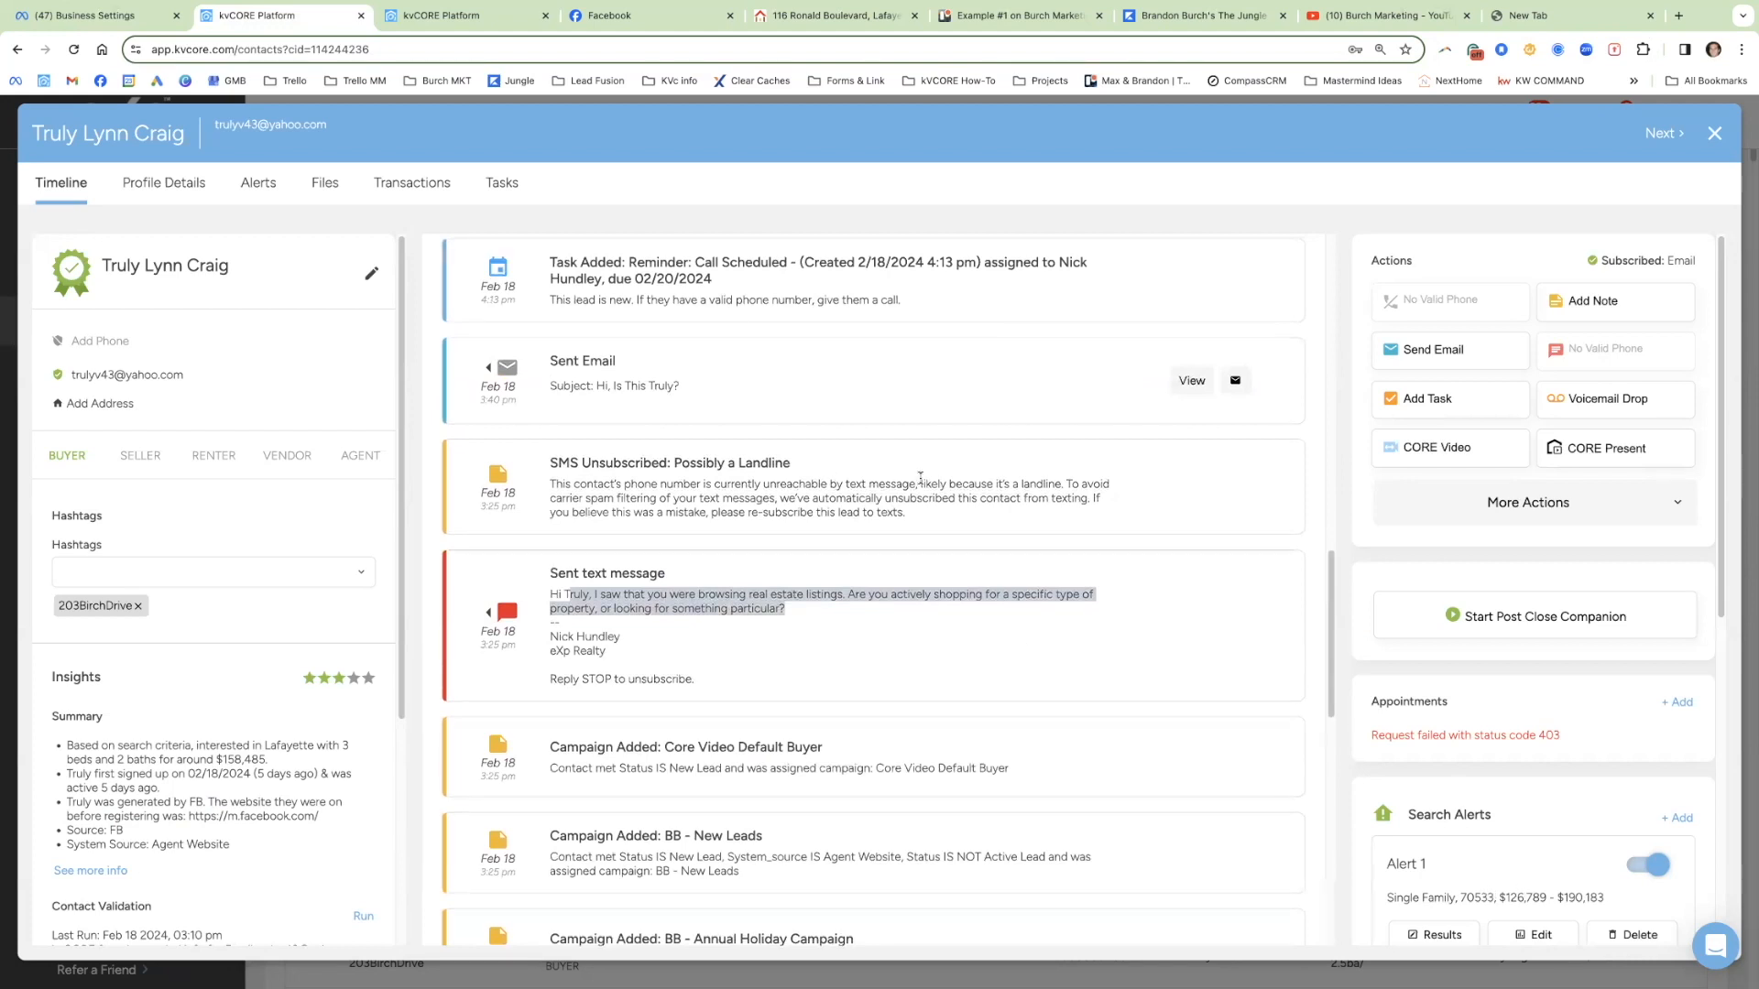
{"action": "scroll", "coordinate": [919, 477], "scroll_direction": "up", "scroll_amount": 1}
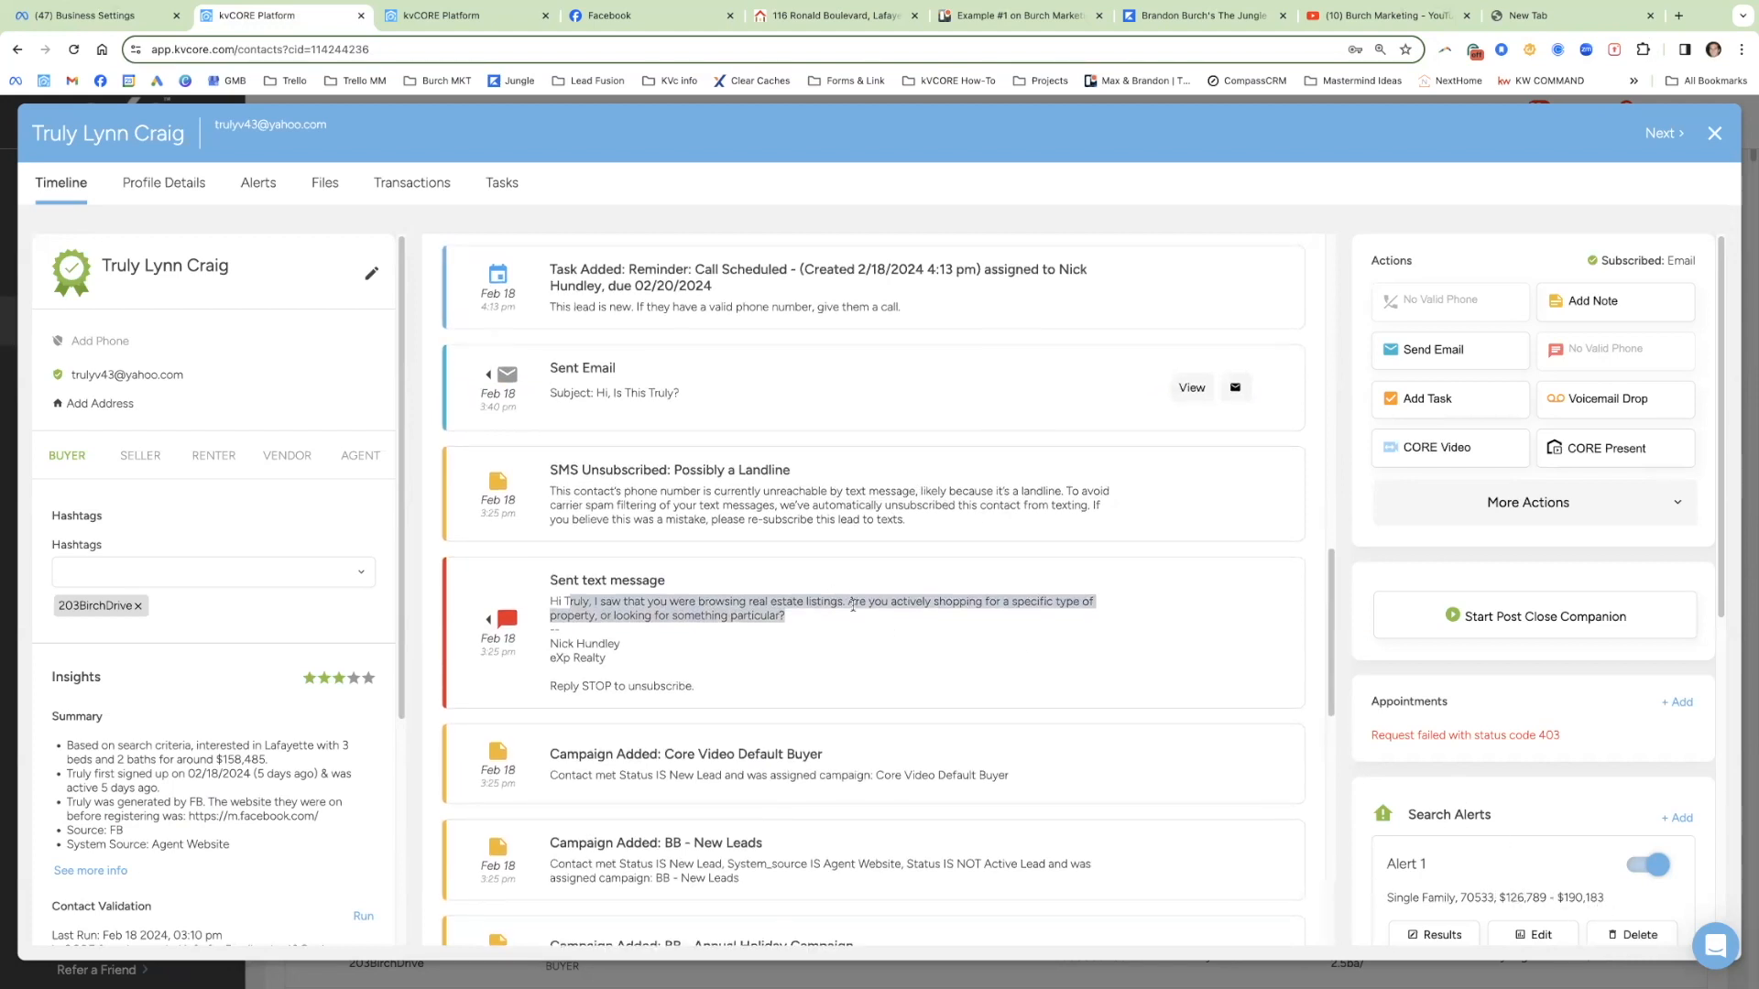
{"action": "left_click", "coordinate": [466, 26]}
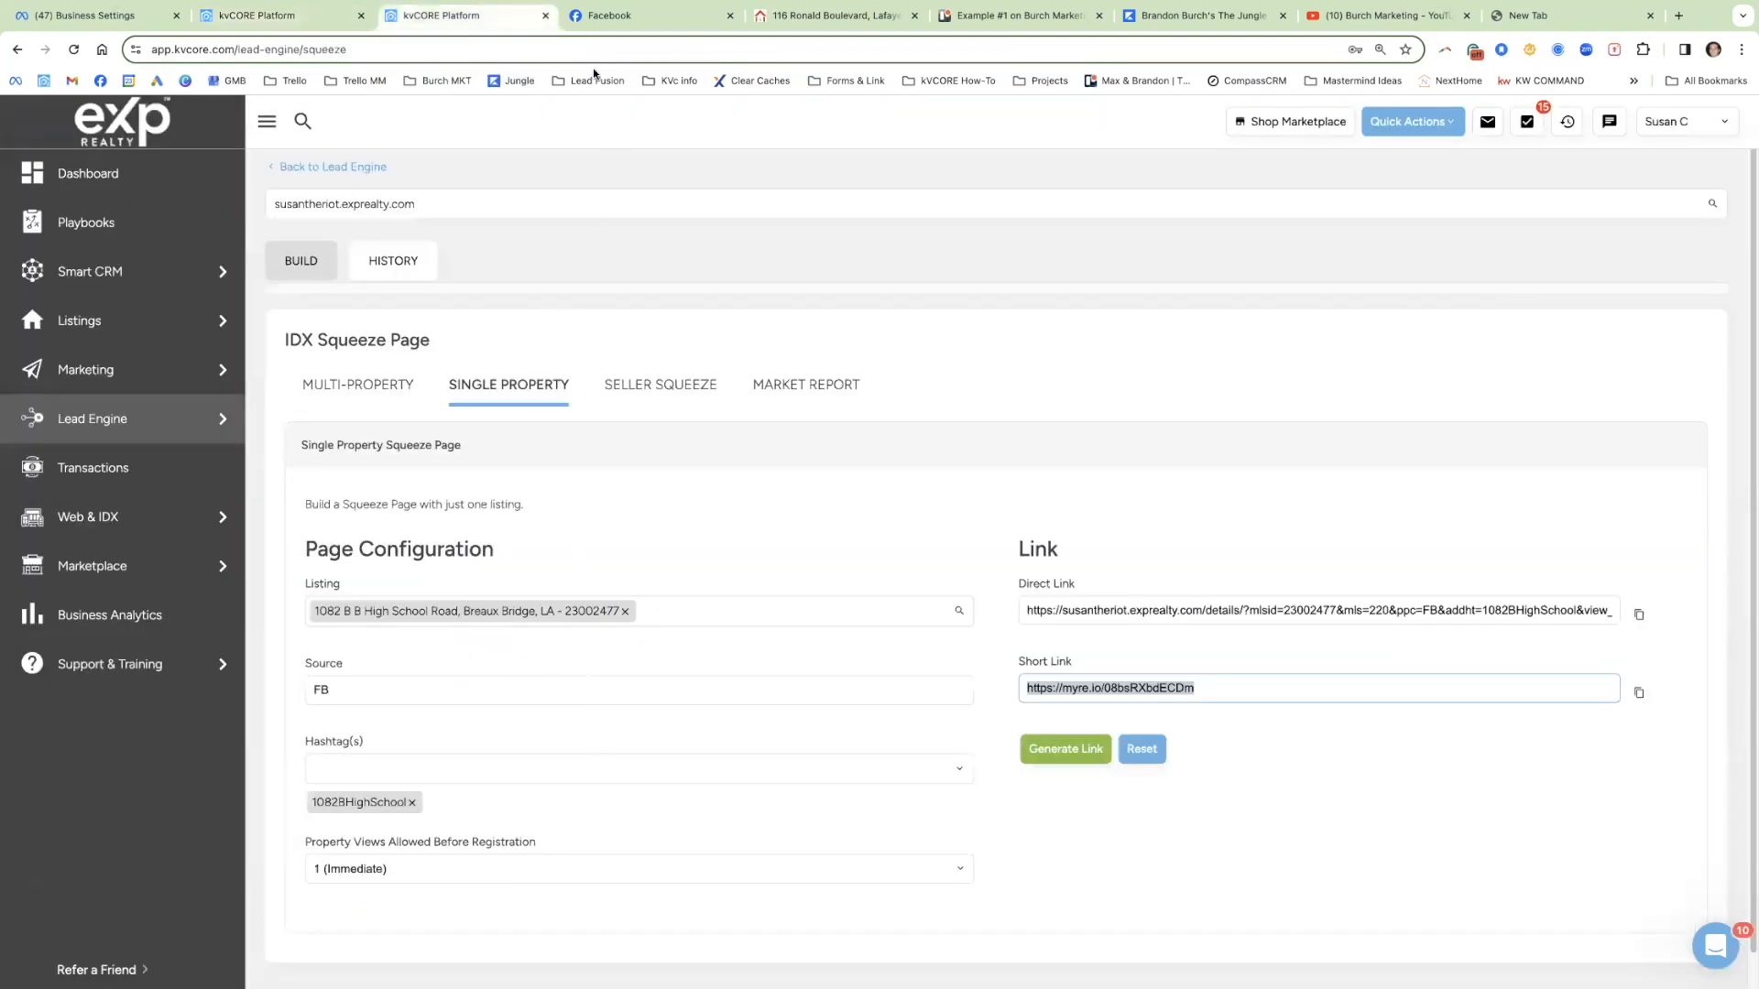
Step: Change Property Views Allowed Before Registration to 2 (Default)
{"action": "left_click", "coordinate": [612, 19]}
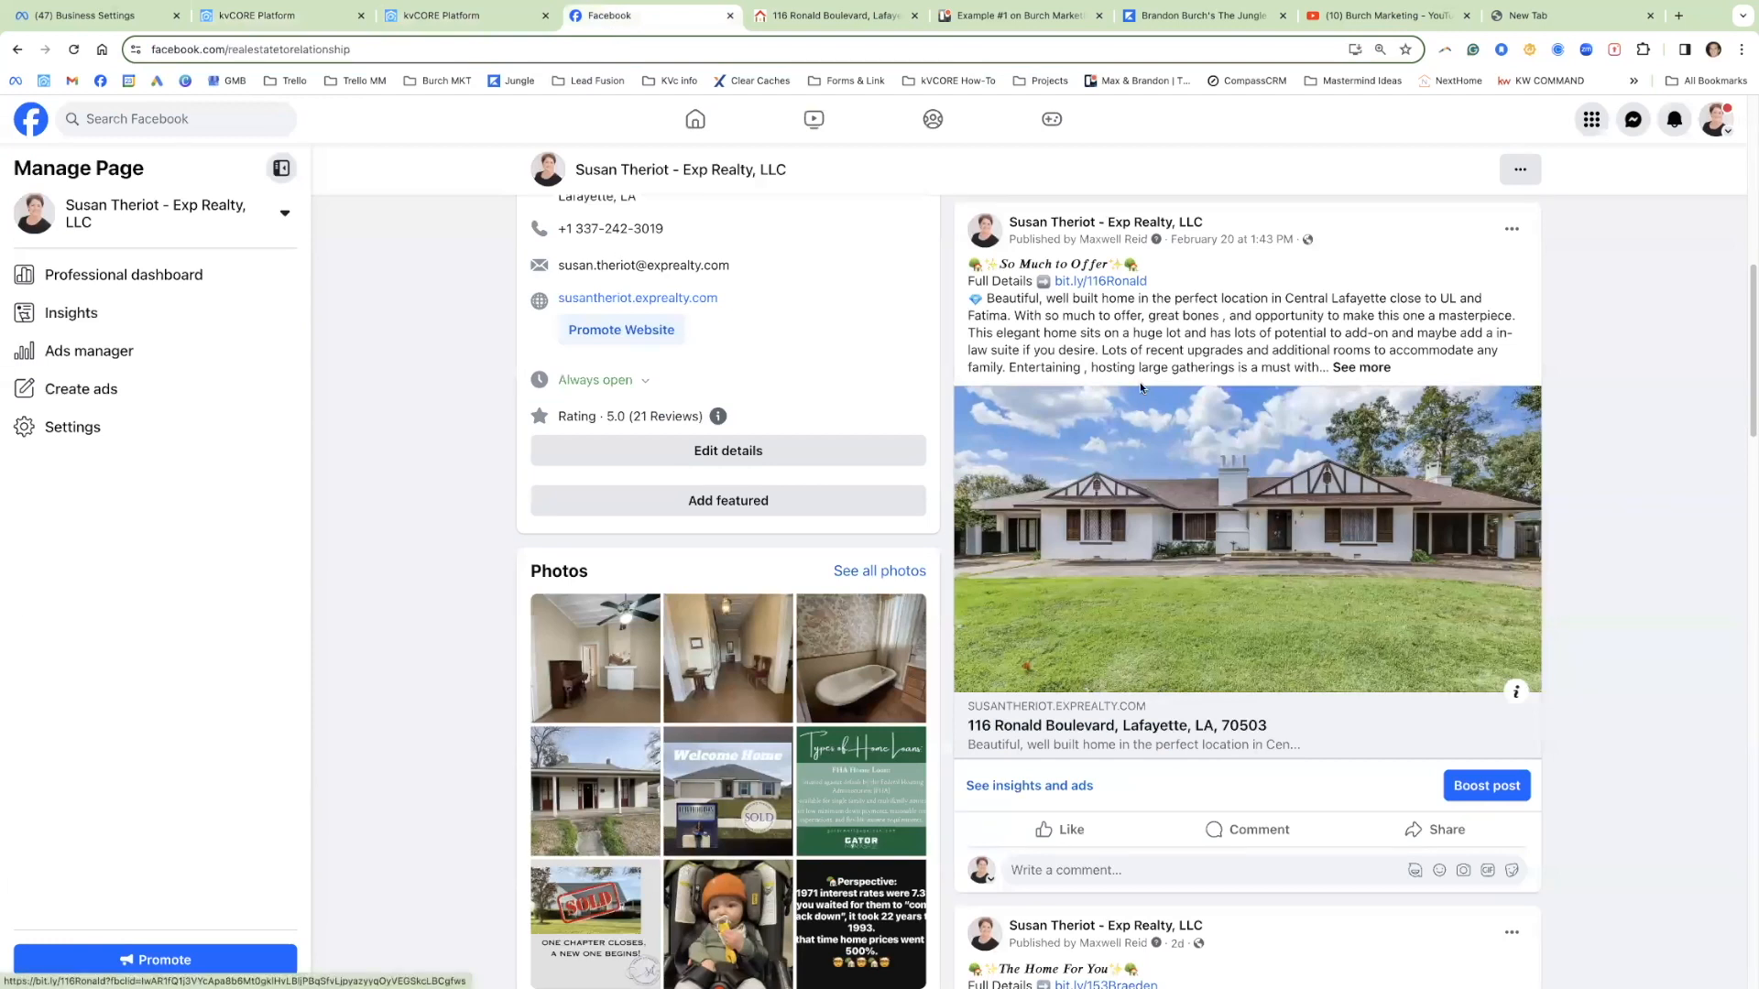
{"action": "left_click", "coordinate": [481, 21]}
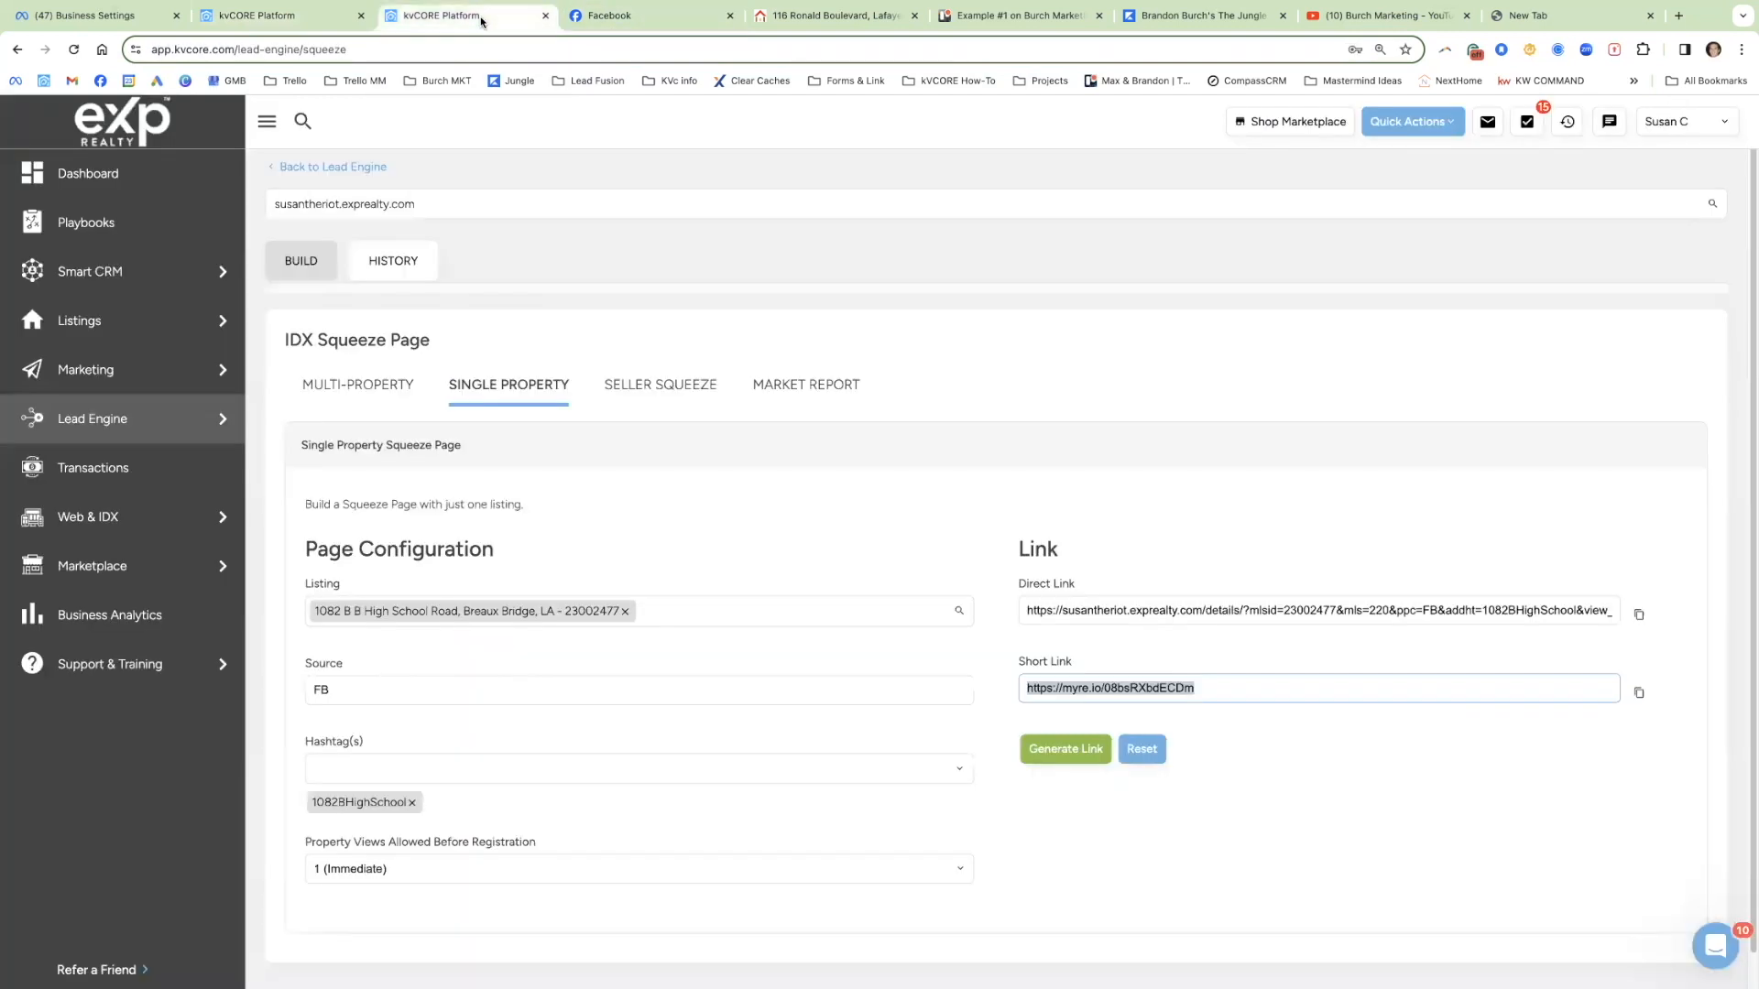
{"action": "left_click", "coordinate": [438, 869]}
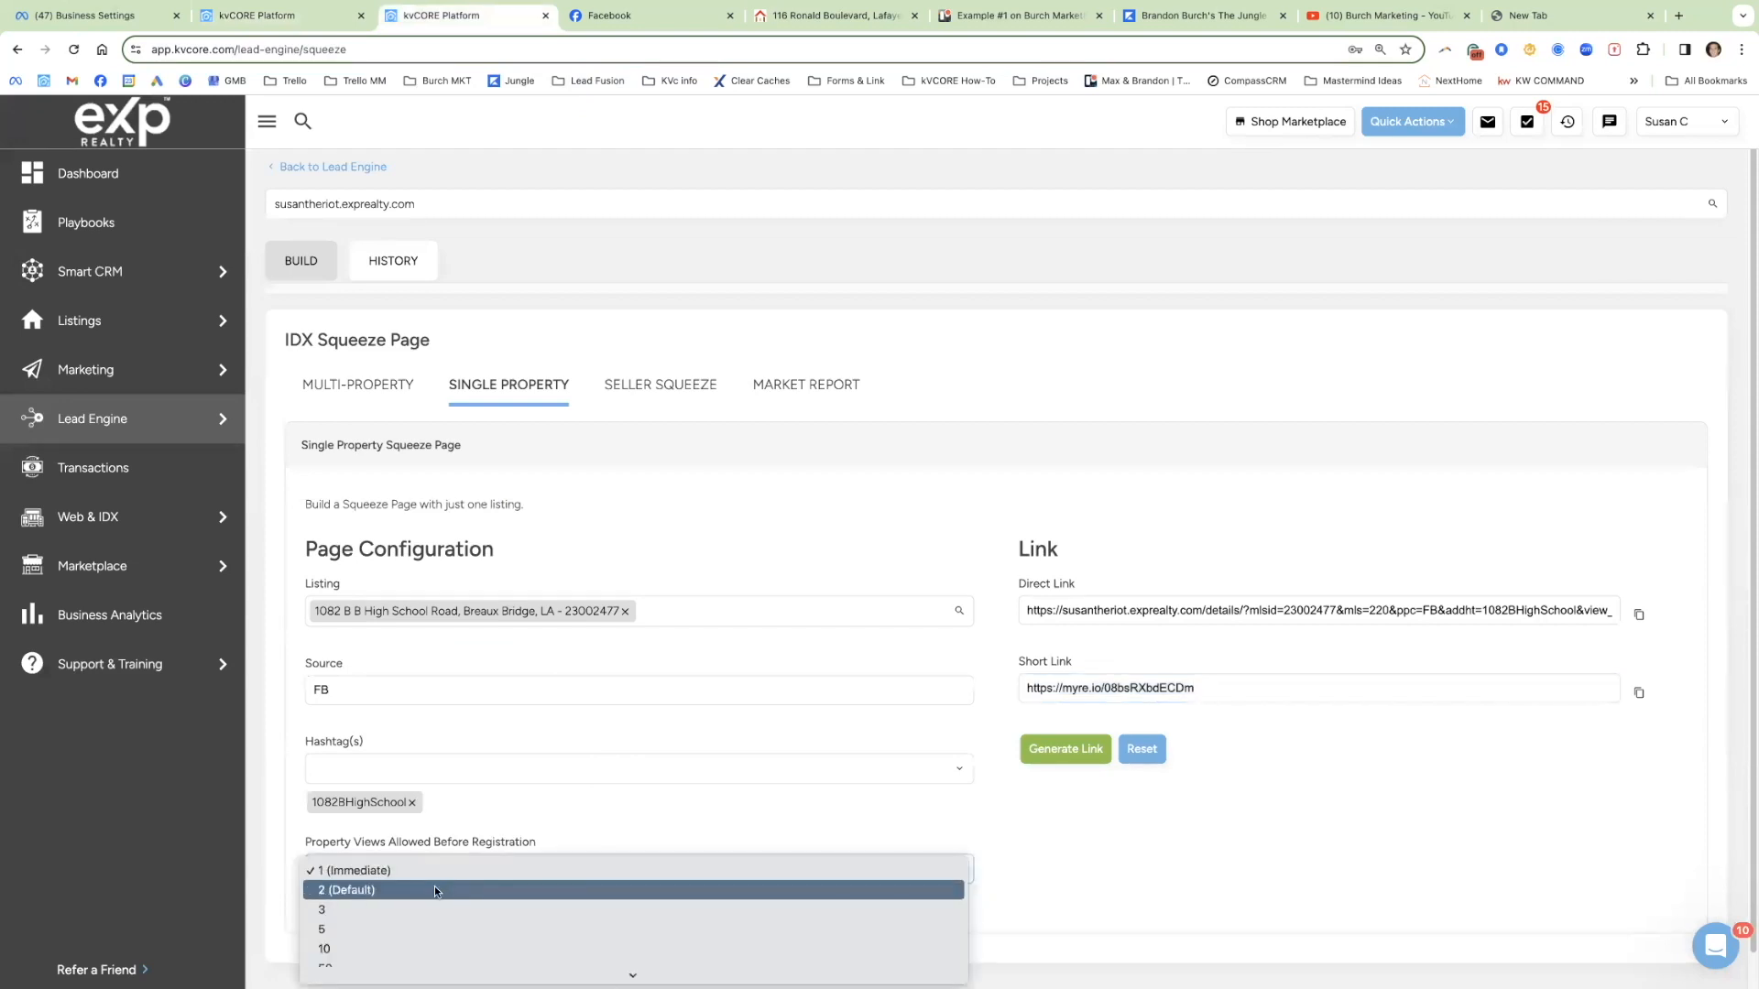
{"action": "left_click", "coordinate": [436, 890]}
Step: Regenerate the short link and test it in the new tab before returning
{"action": "left_click", "coordinate": [1081, 751]}
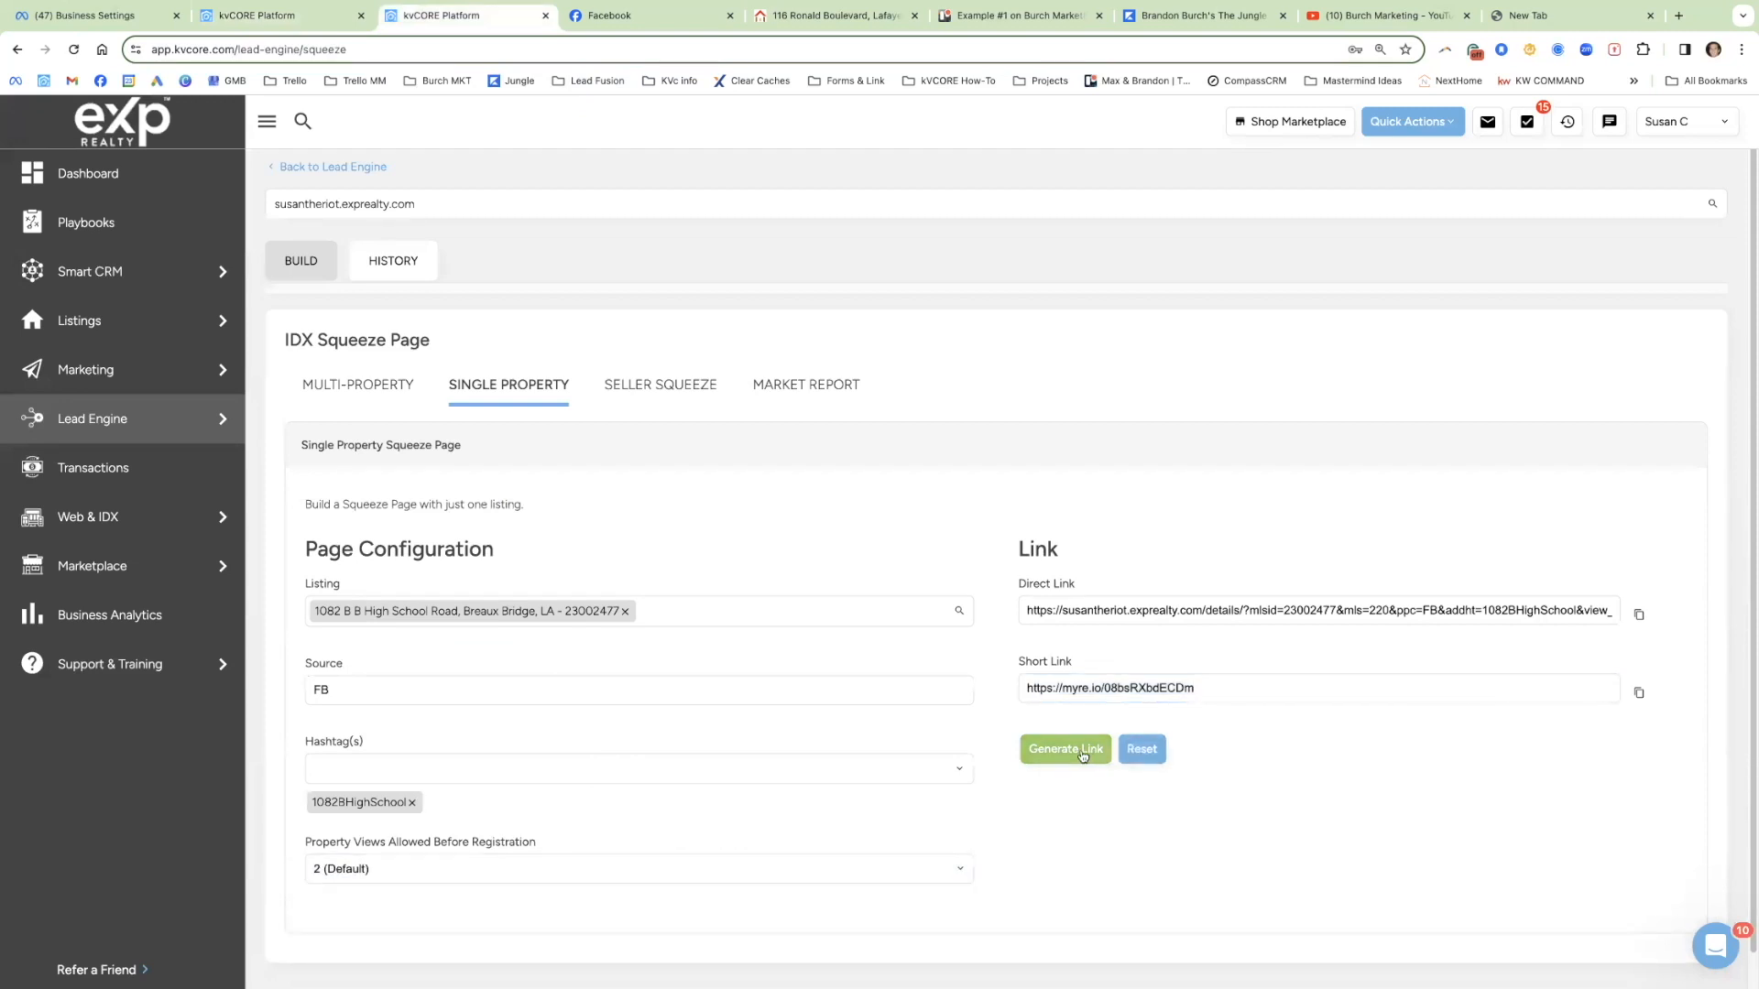
{"action": "left_click", "coordinate": [1119, 694]}
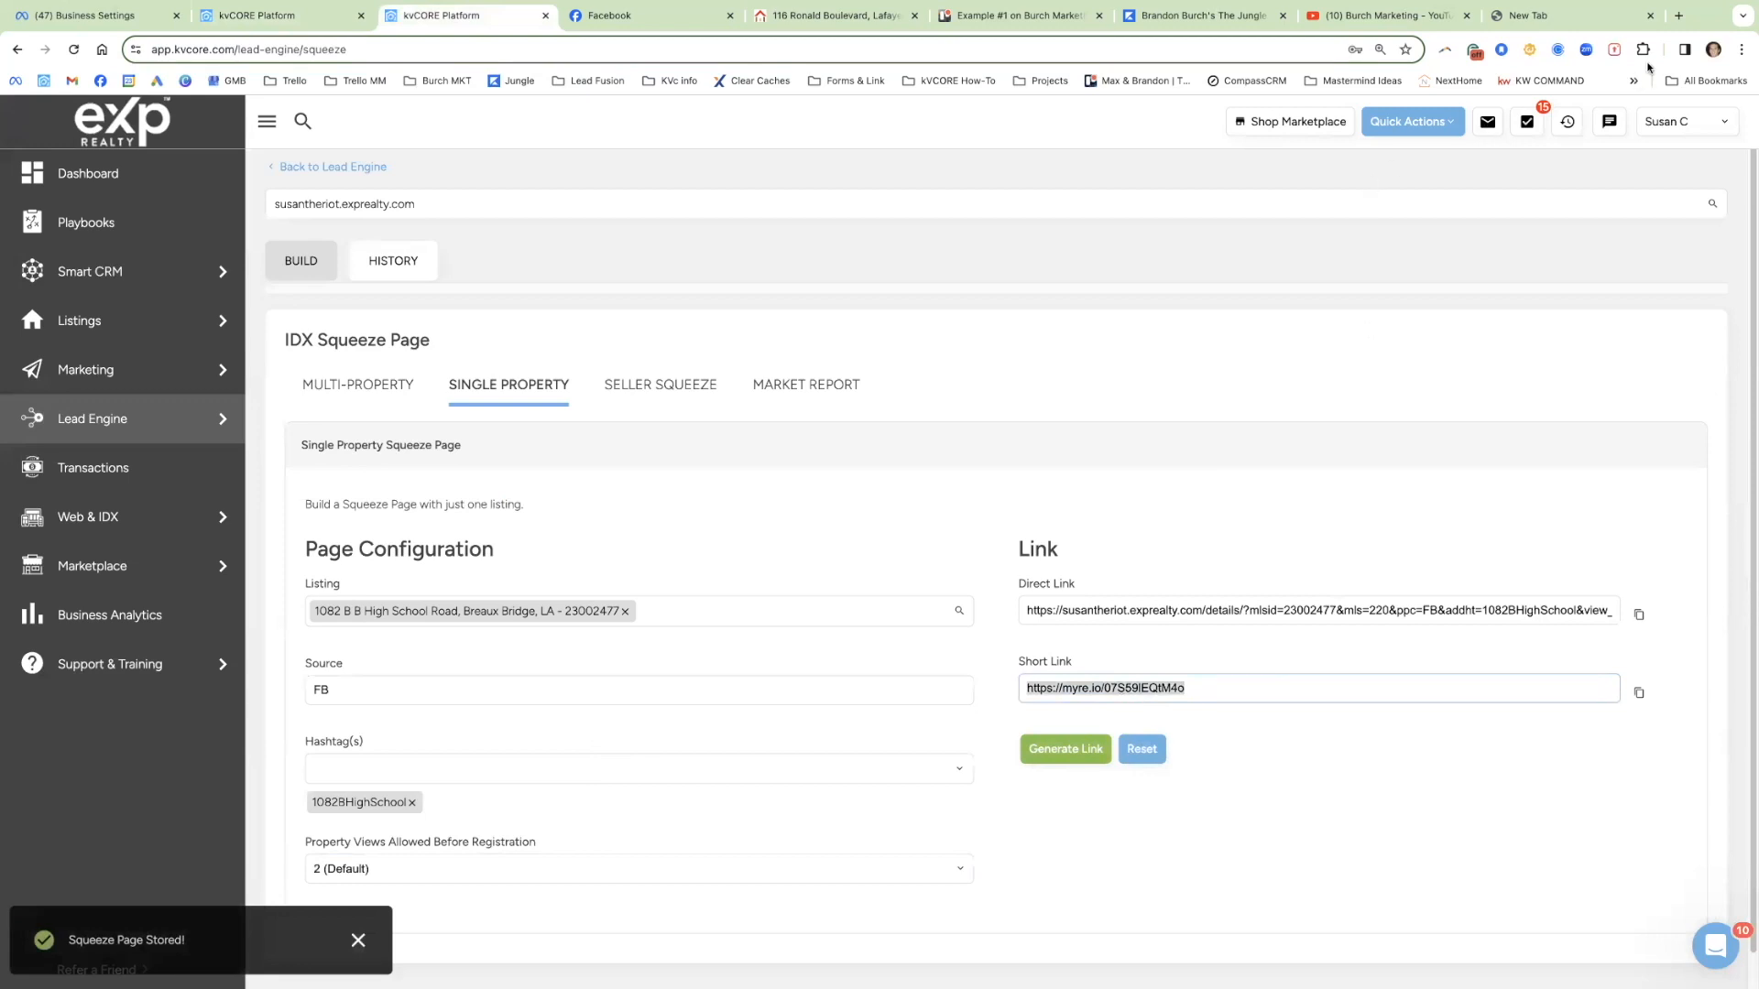
{"action": "left_click", "coordinate": [1618, 20]}
{"action": "key", "text": "ctrl+v"}
{"action": "key", "text": "Return"}
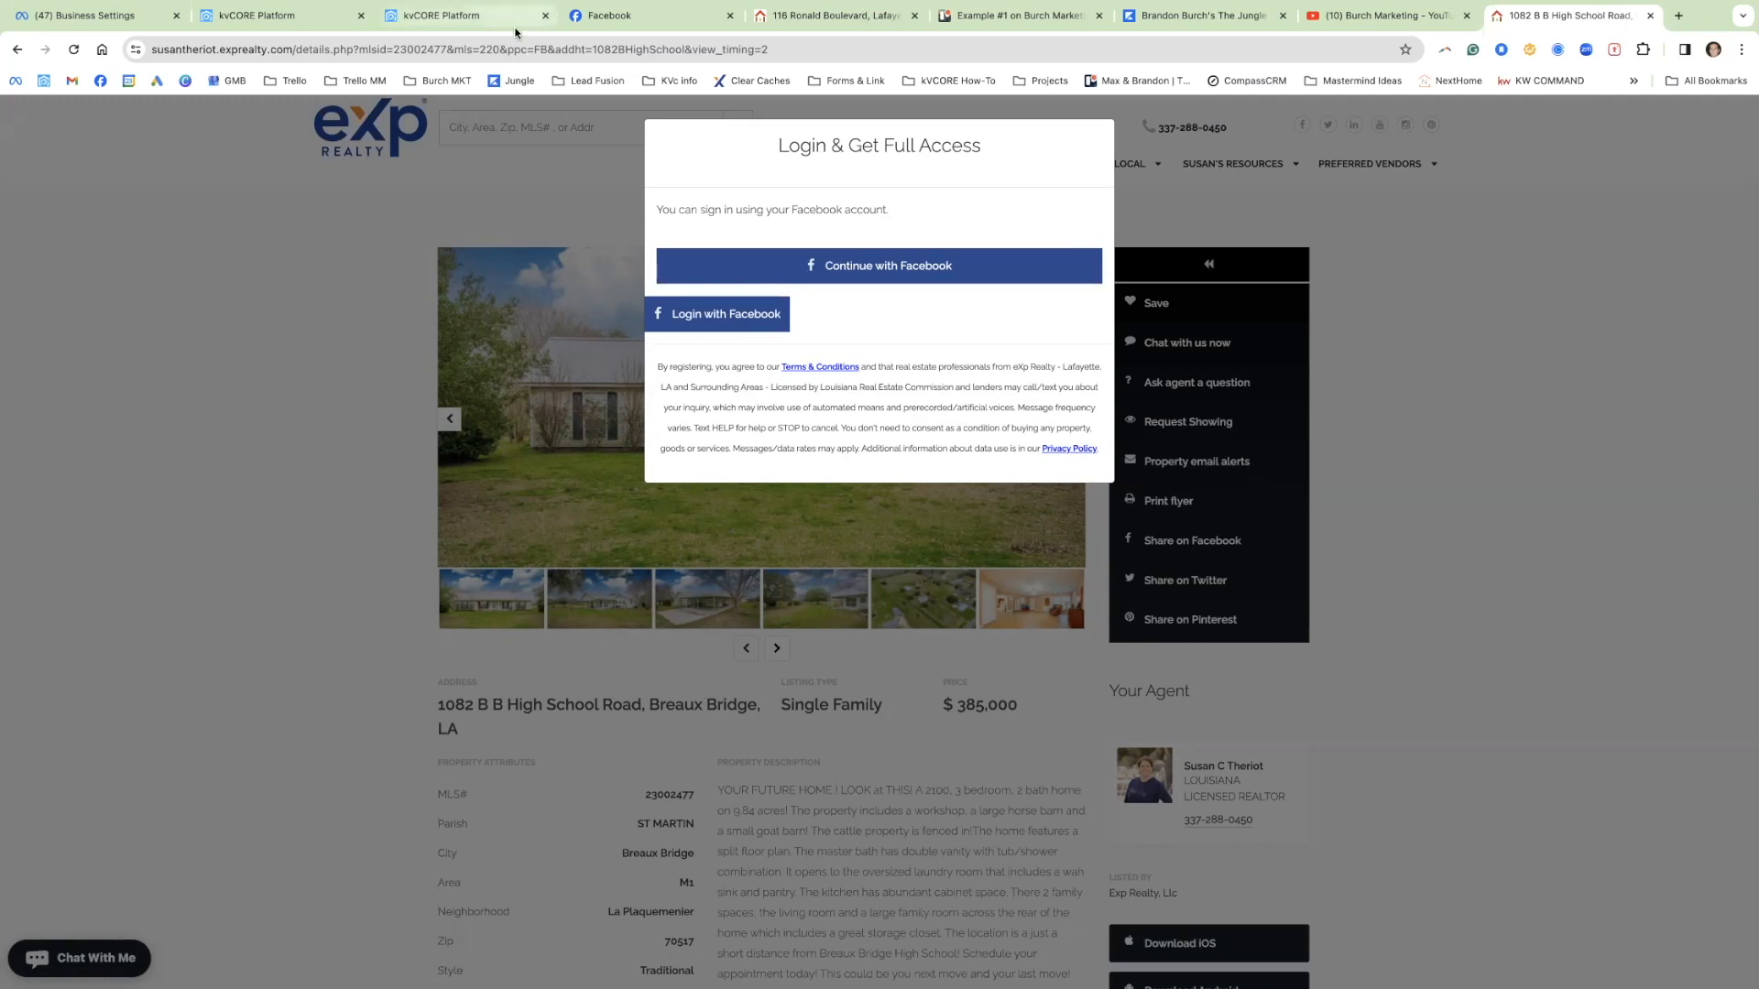
{"action": "left_click", "coordinate": [451, 26]}
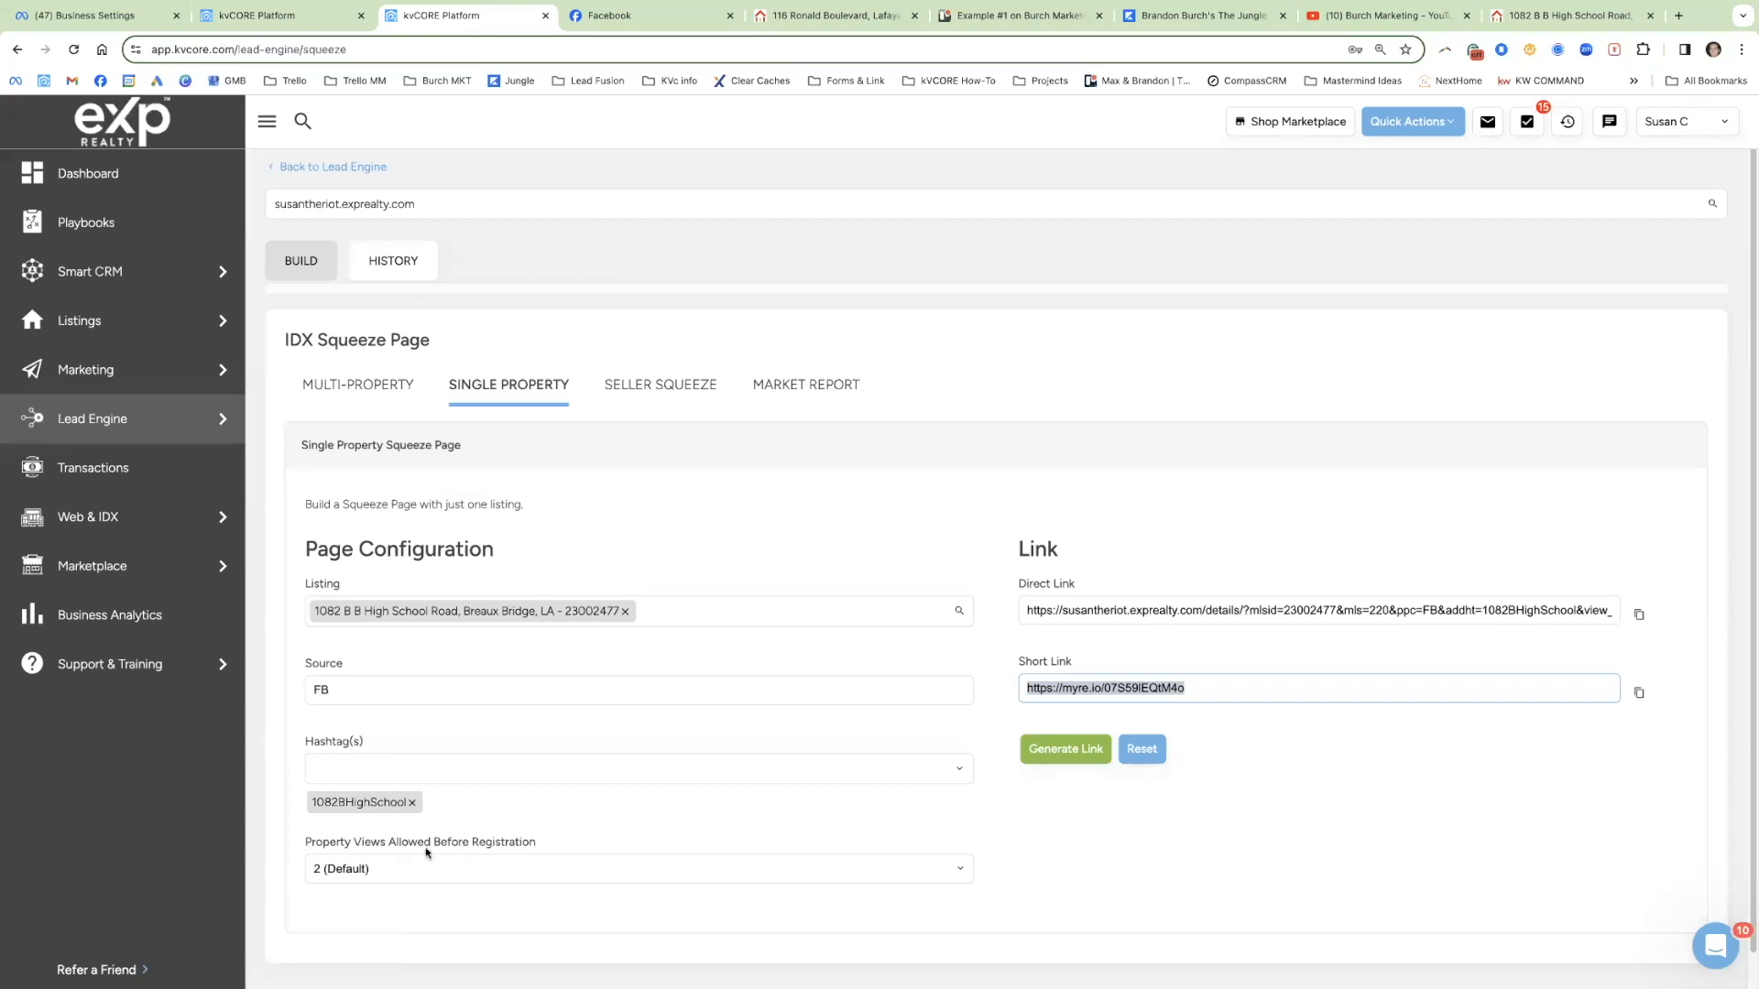
{"action": "left_click", "coordinate": [401, 872]}
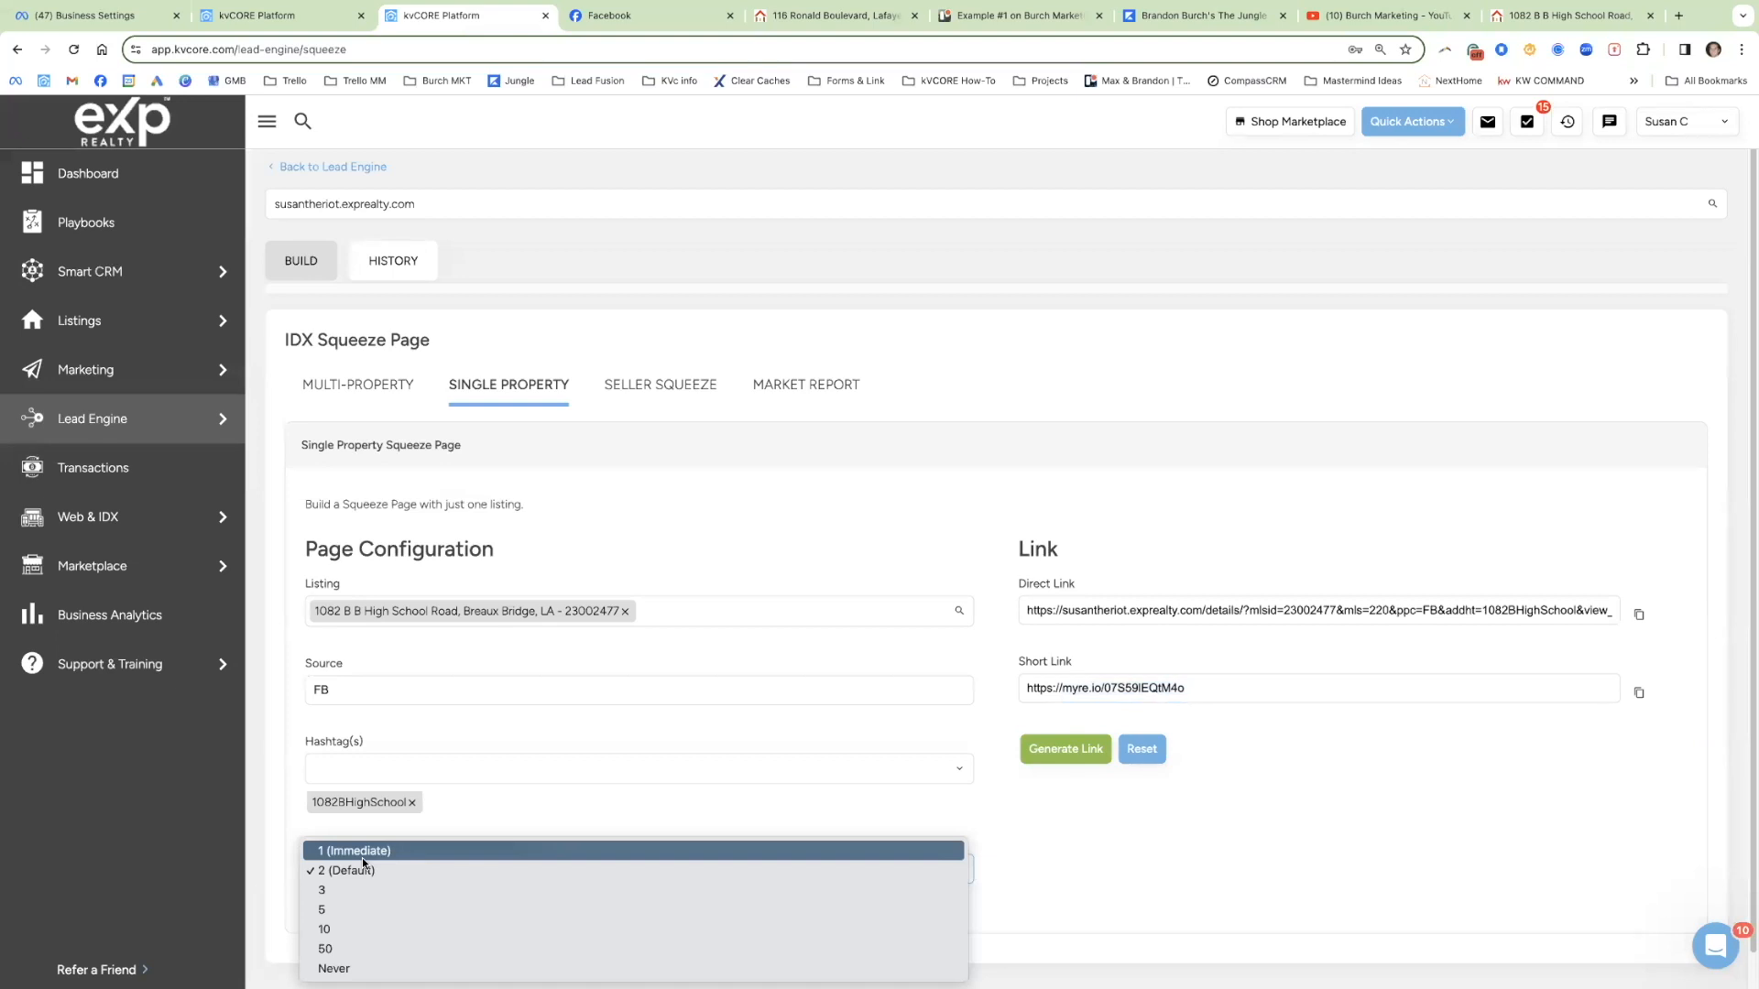
{"action": "left_click", "coordinate": [364, 852]}
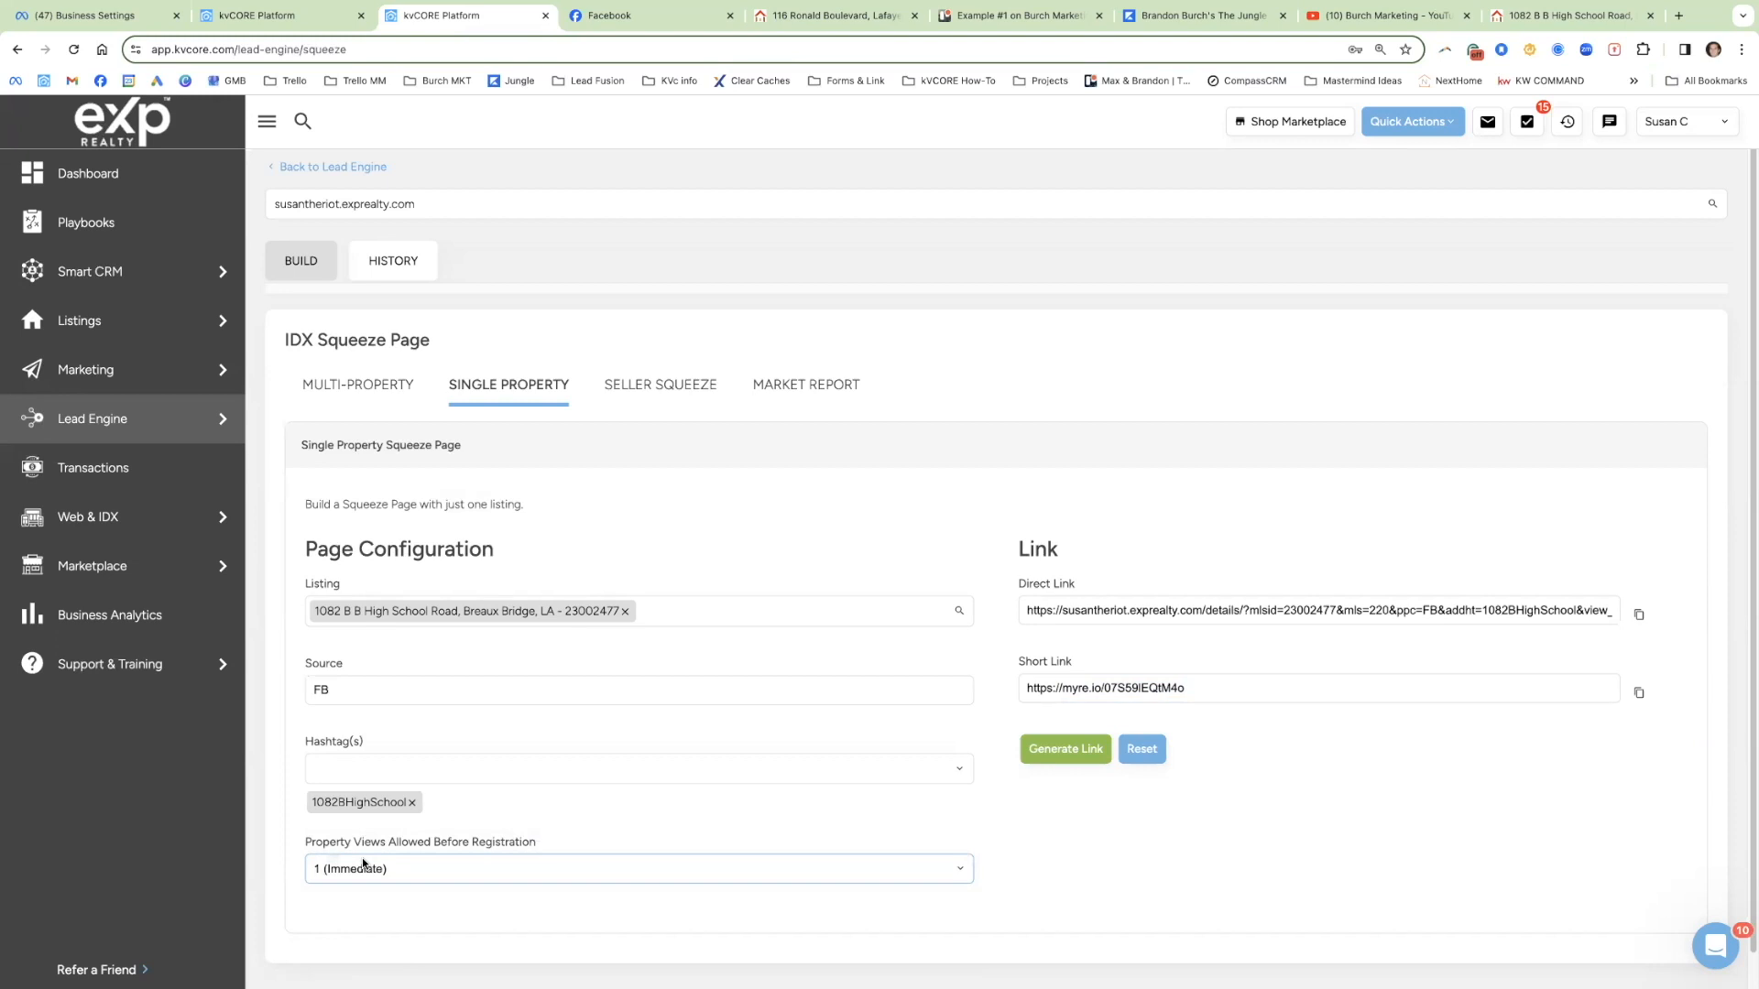
{"action": "left_click", "coordinate": [363, 864]}
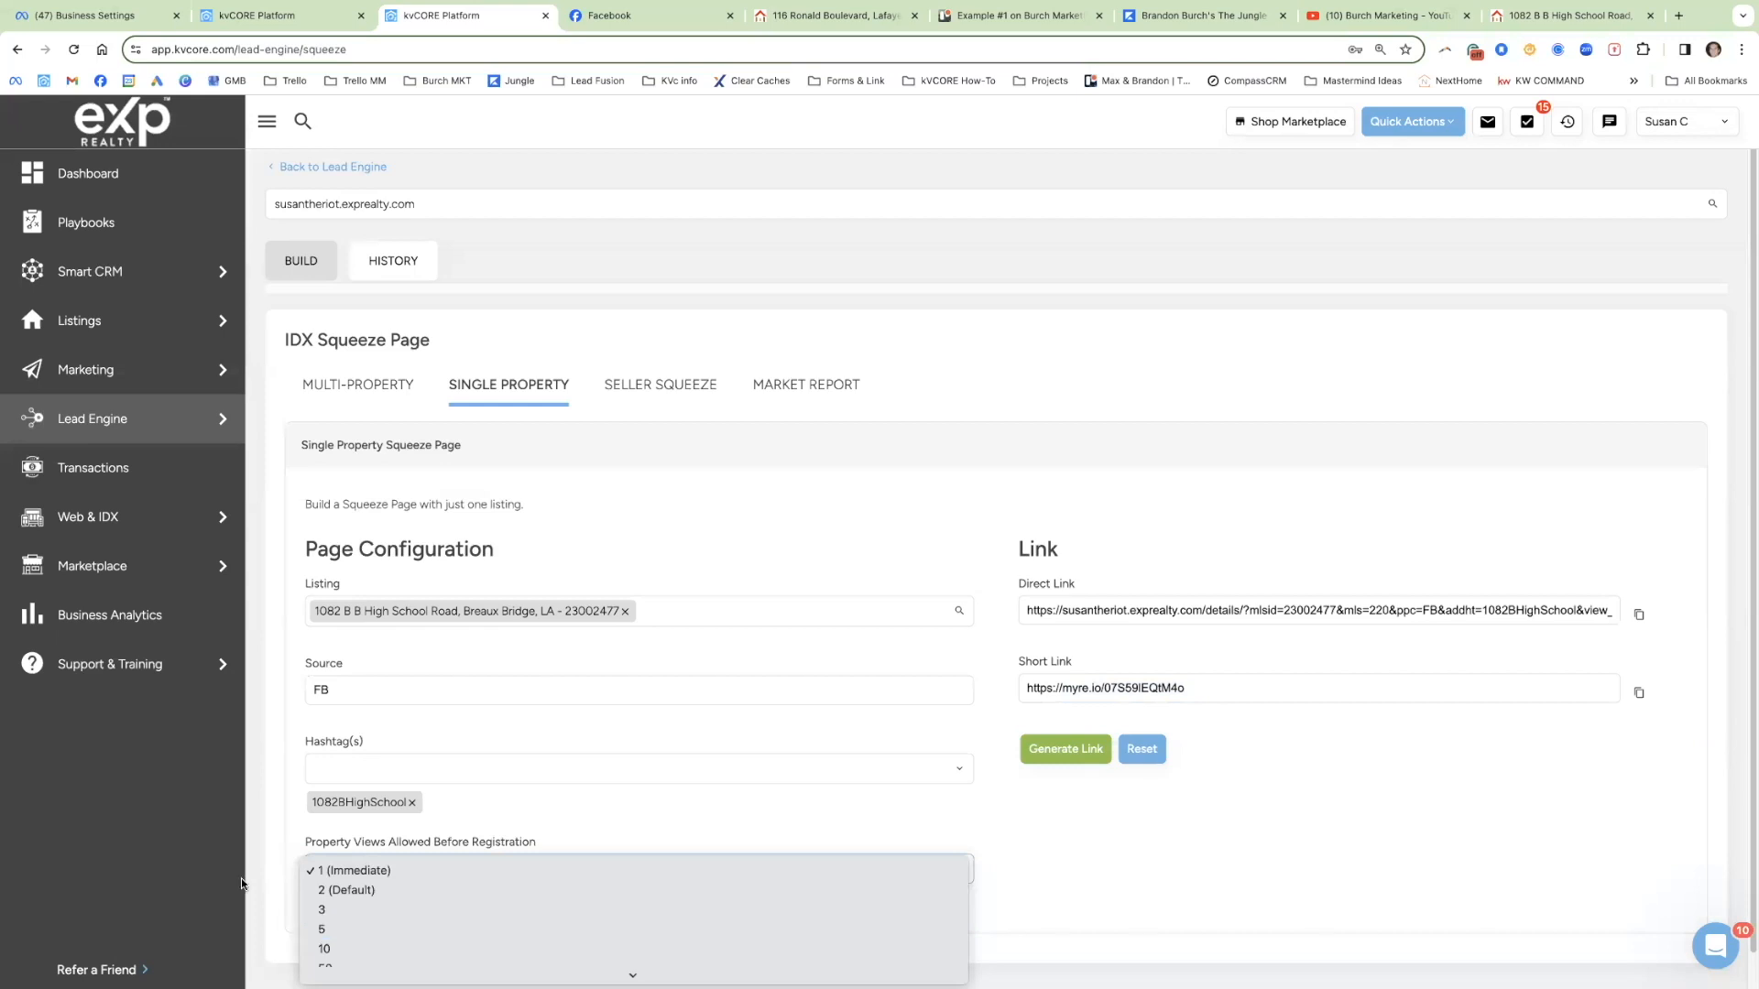
{"action": "scroll", "coordinate": [437, 865], "scroll_direction": "down", "scroll_amount": 1}
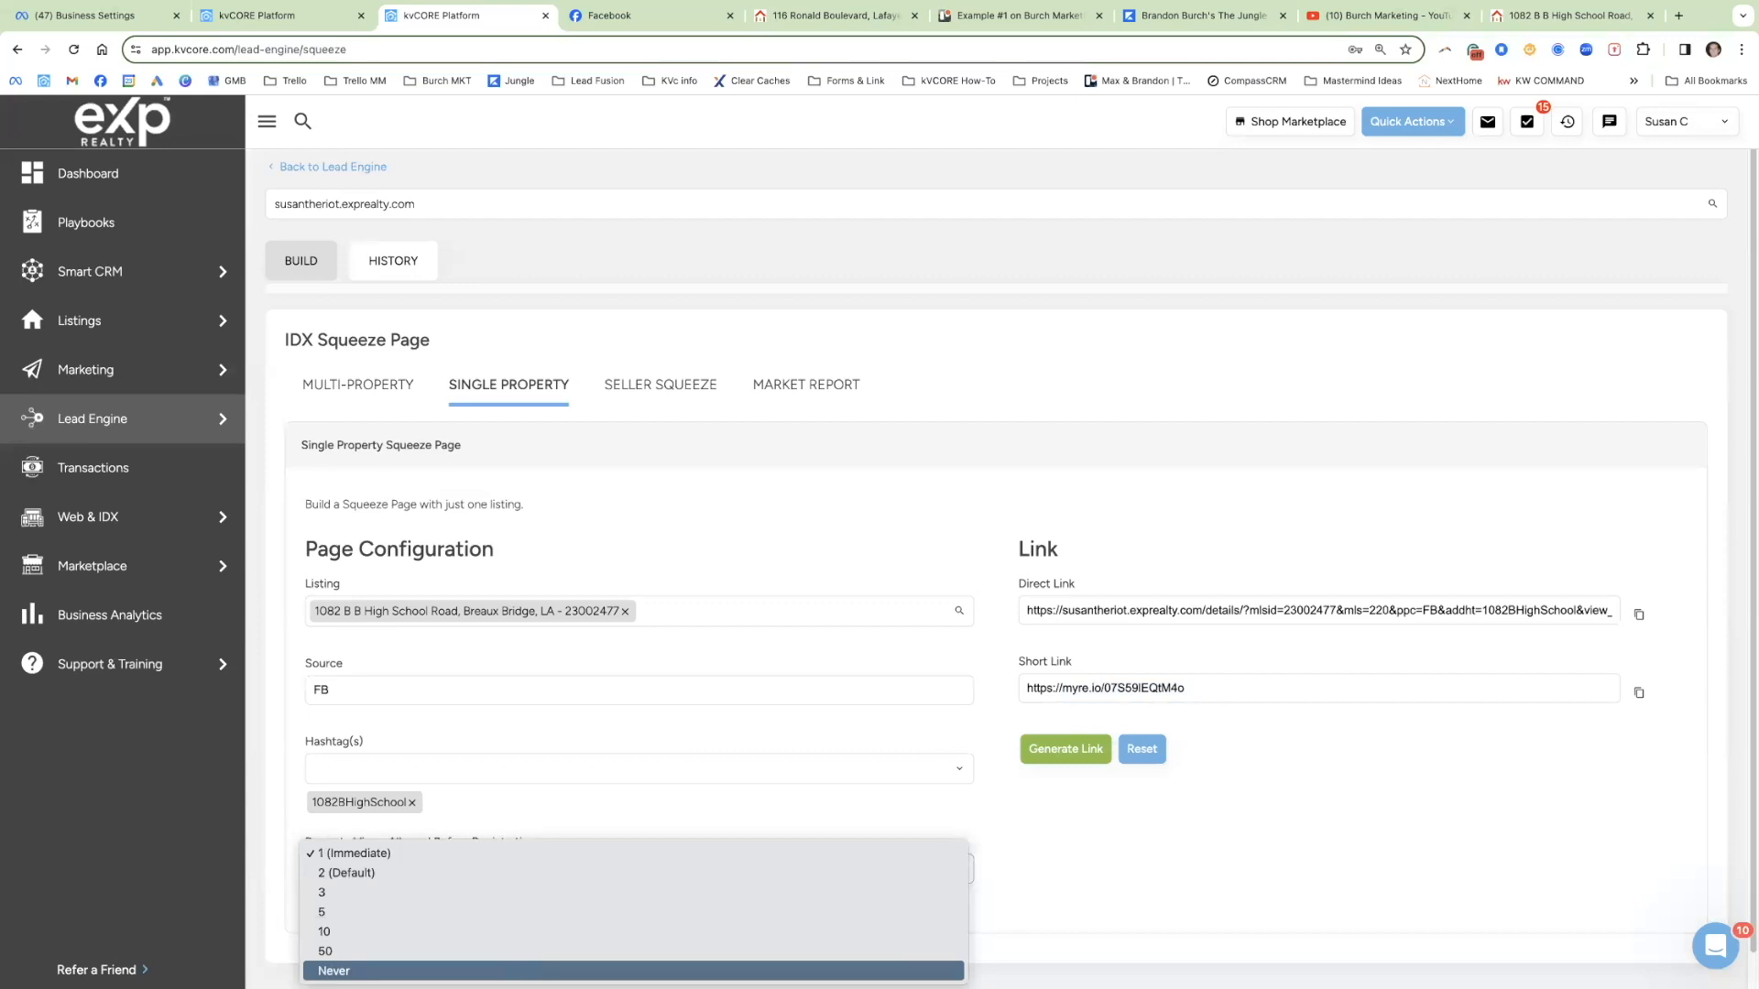
{"action": "left_click", "coordinate": [334, 971]}
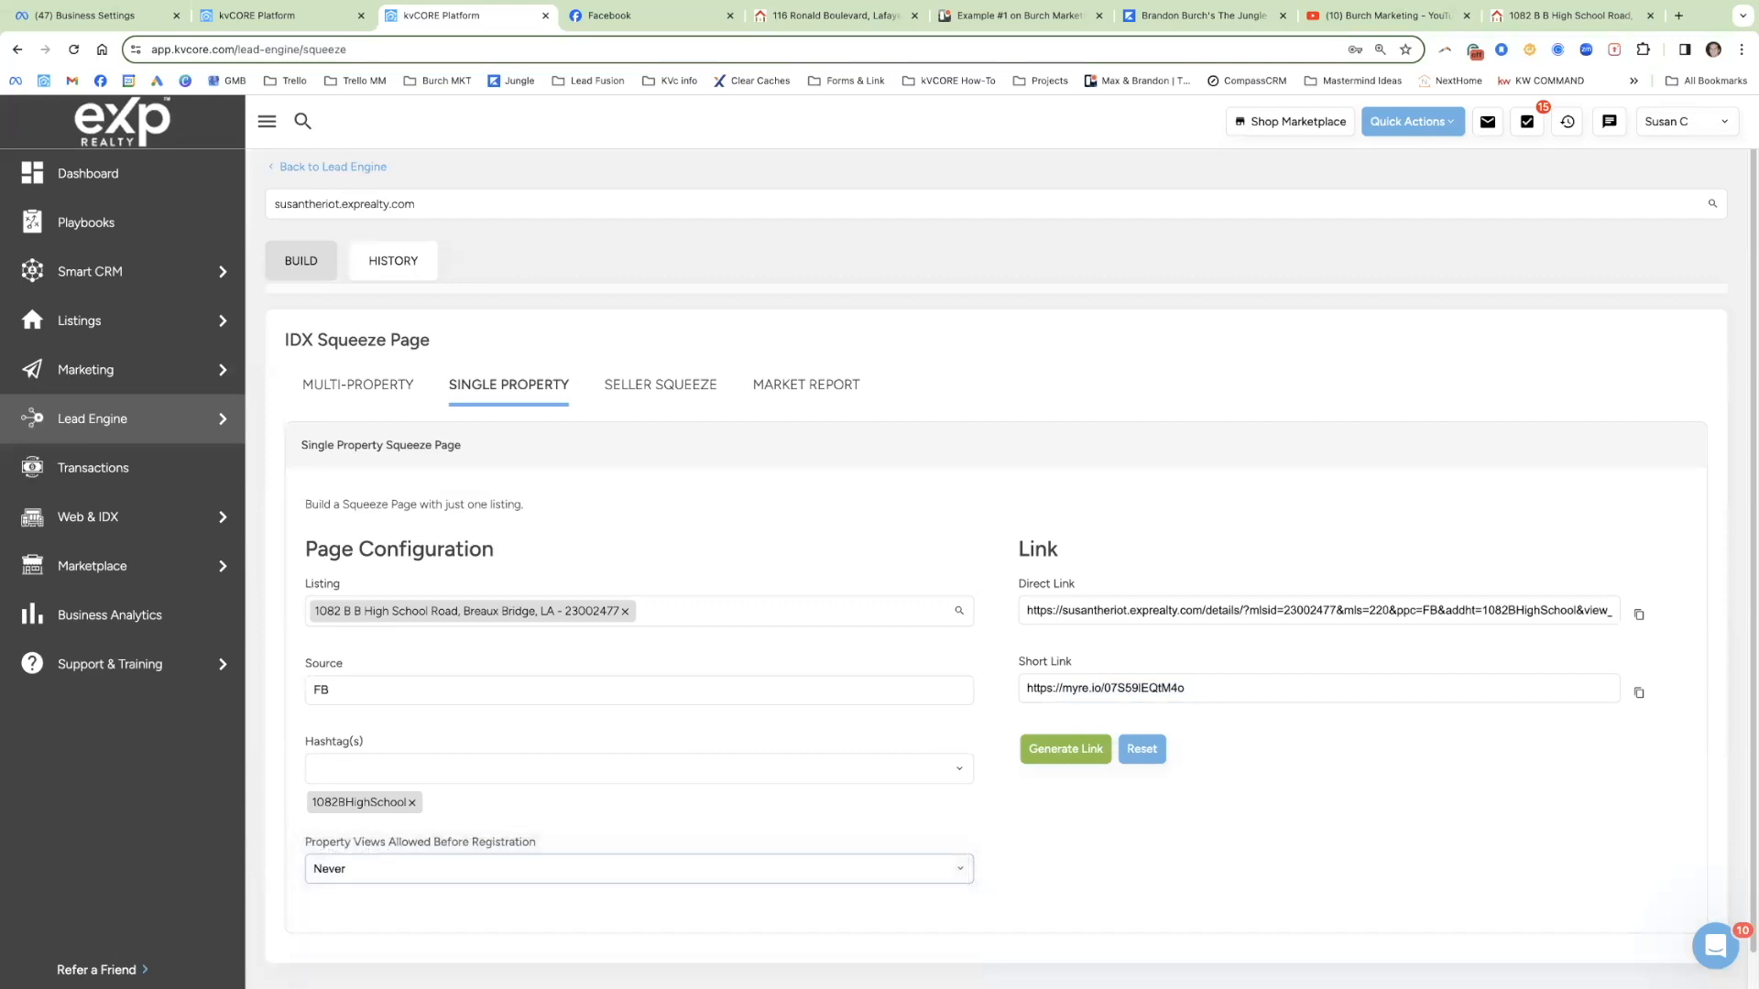
{"action": "left_click", "coordinate": [414, 877]}
{"action": "left_click", "coordinate": [735, 749]}
{"action": "left_click", "coordinate": [1054, 751]}
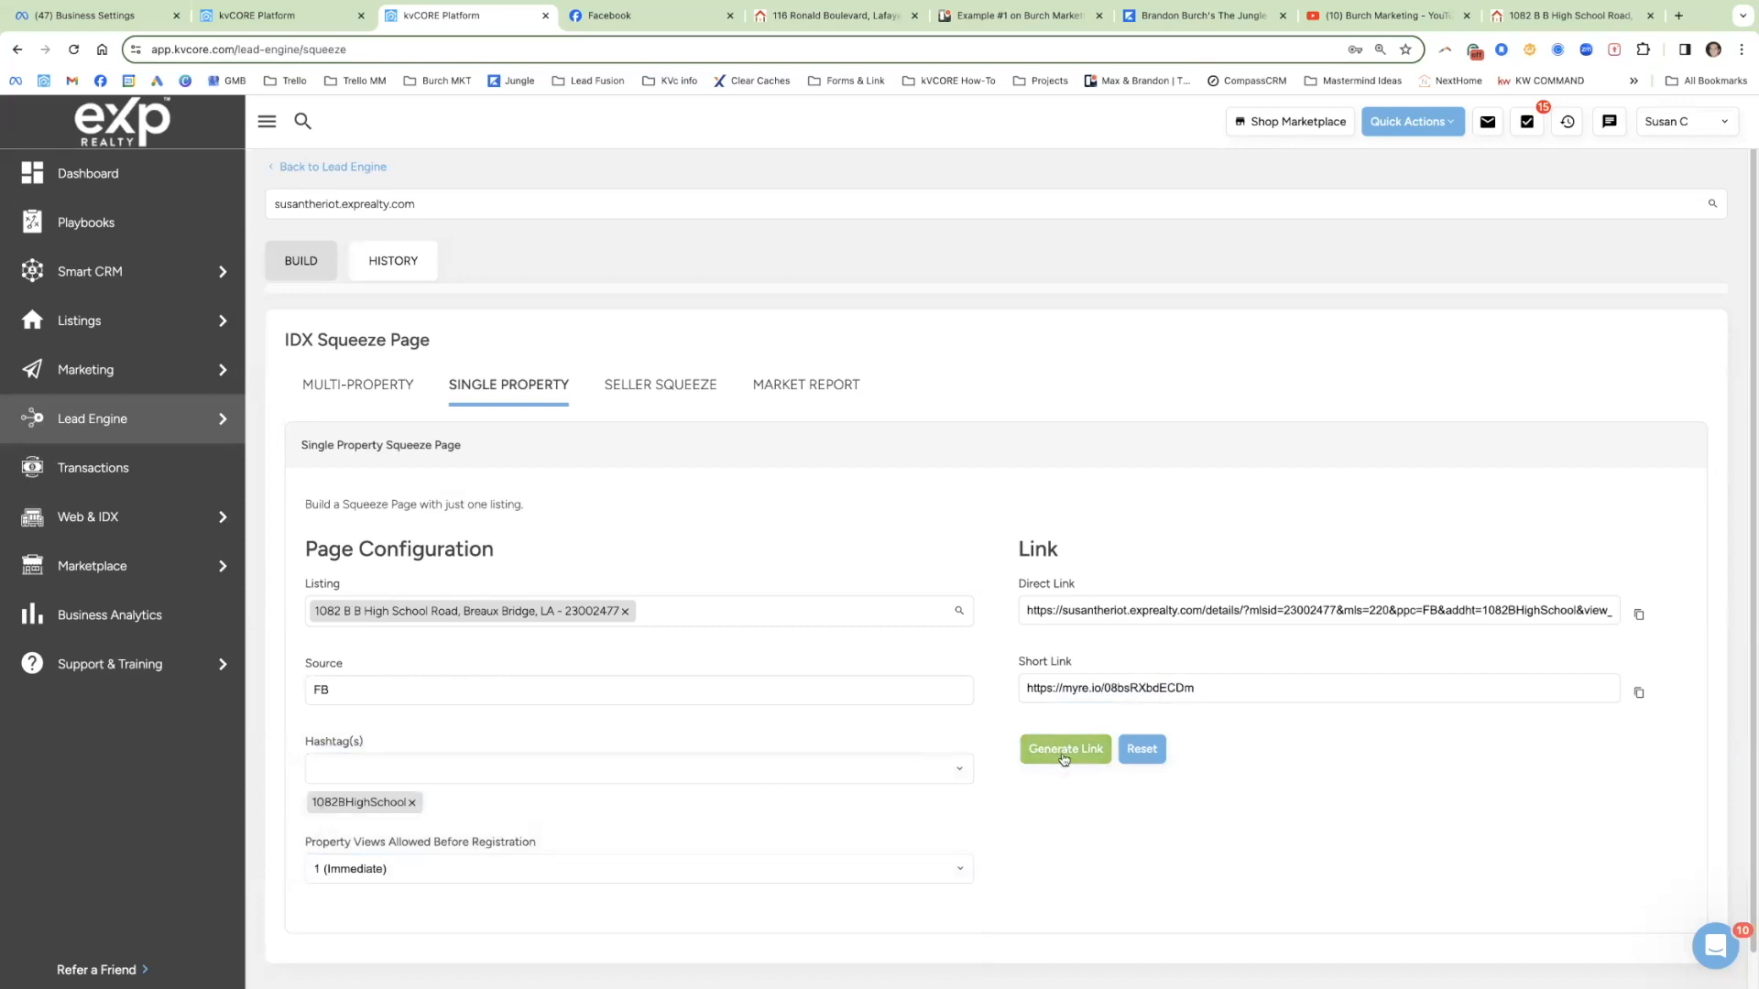
{"action": "triple_click", "coordinate": [1104, 687]}
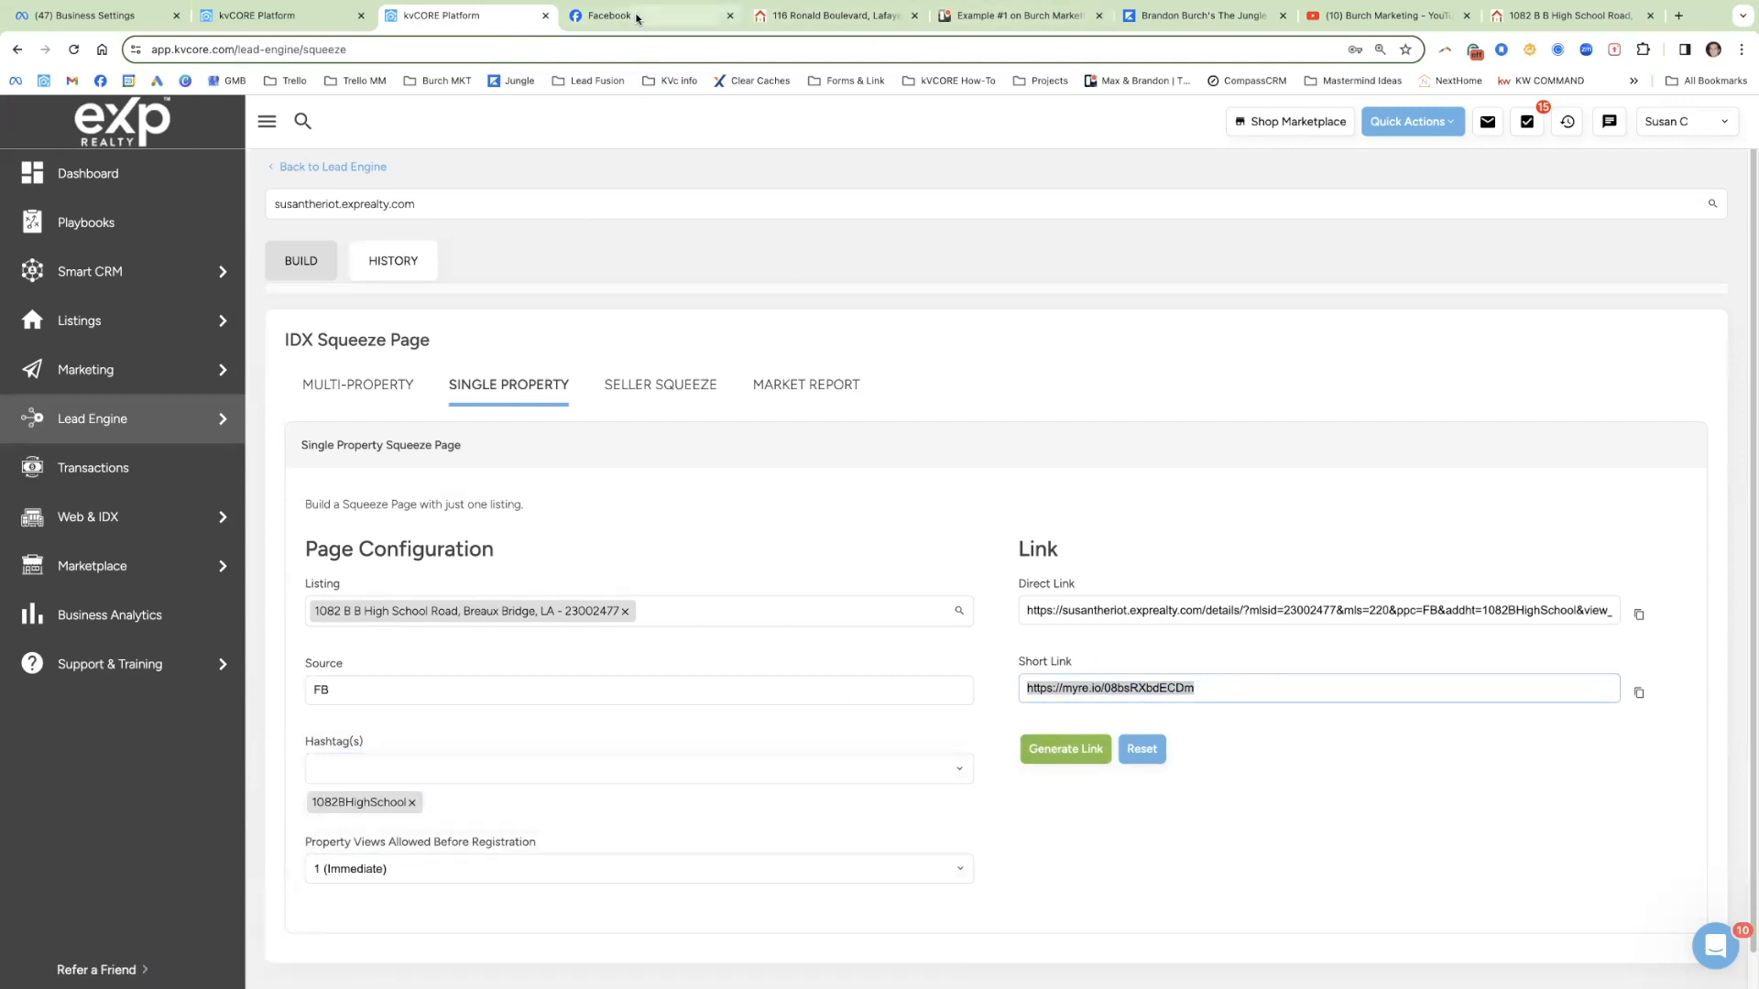
Step: Copy the Example #1 post comment text from the Trello card and return to the Facebook page
{"action": "left_click", "coordinate": [636, 18]}
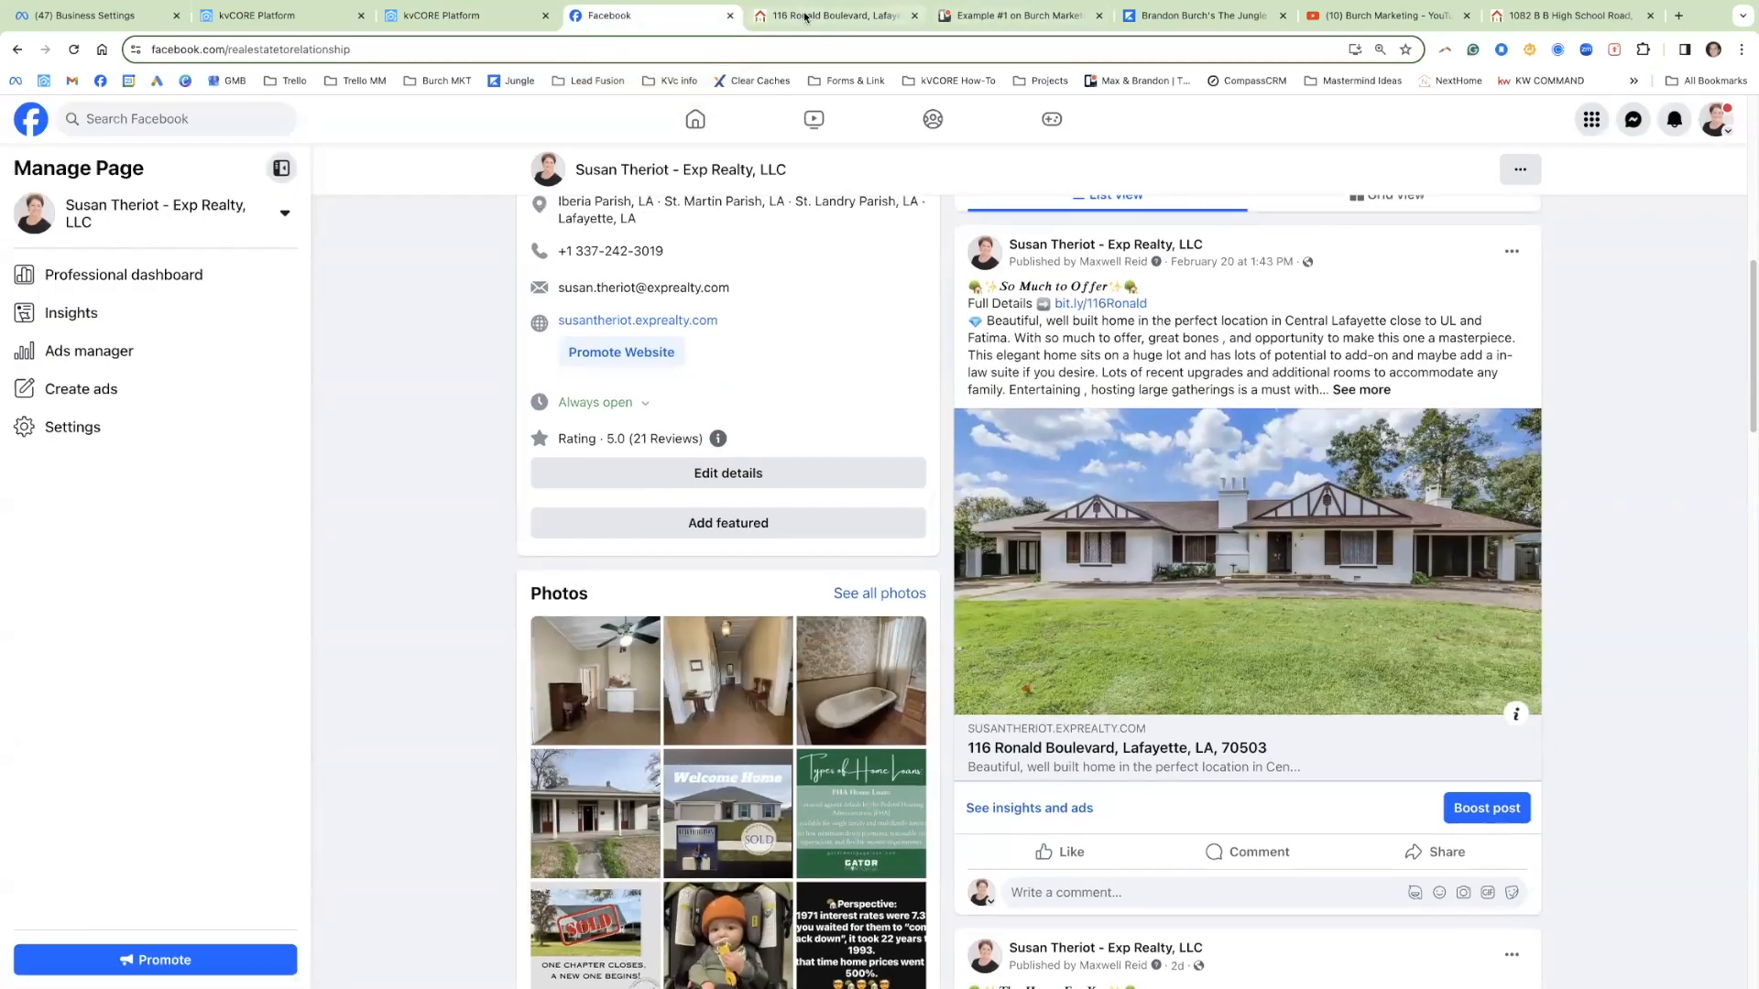
{"action": "left_click", "coordinate": [972, 16]}
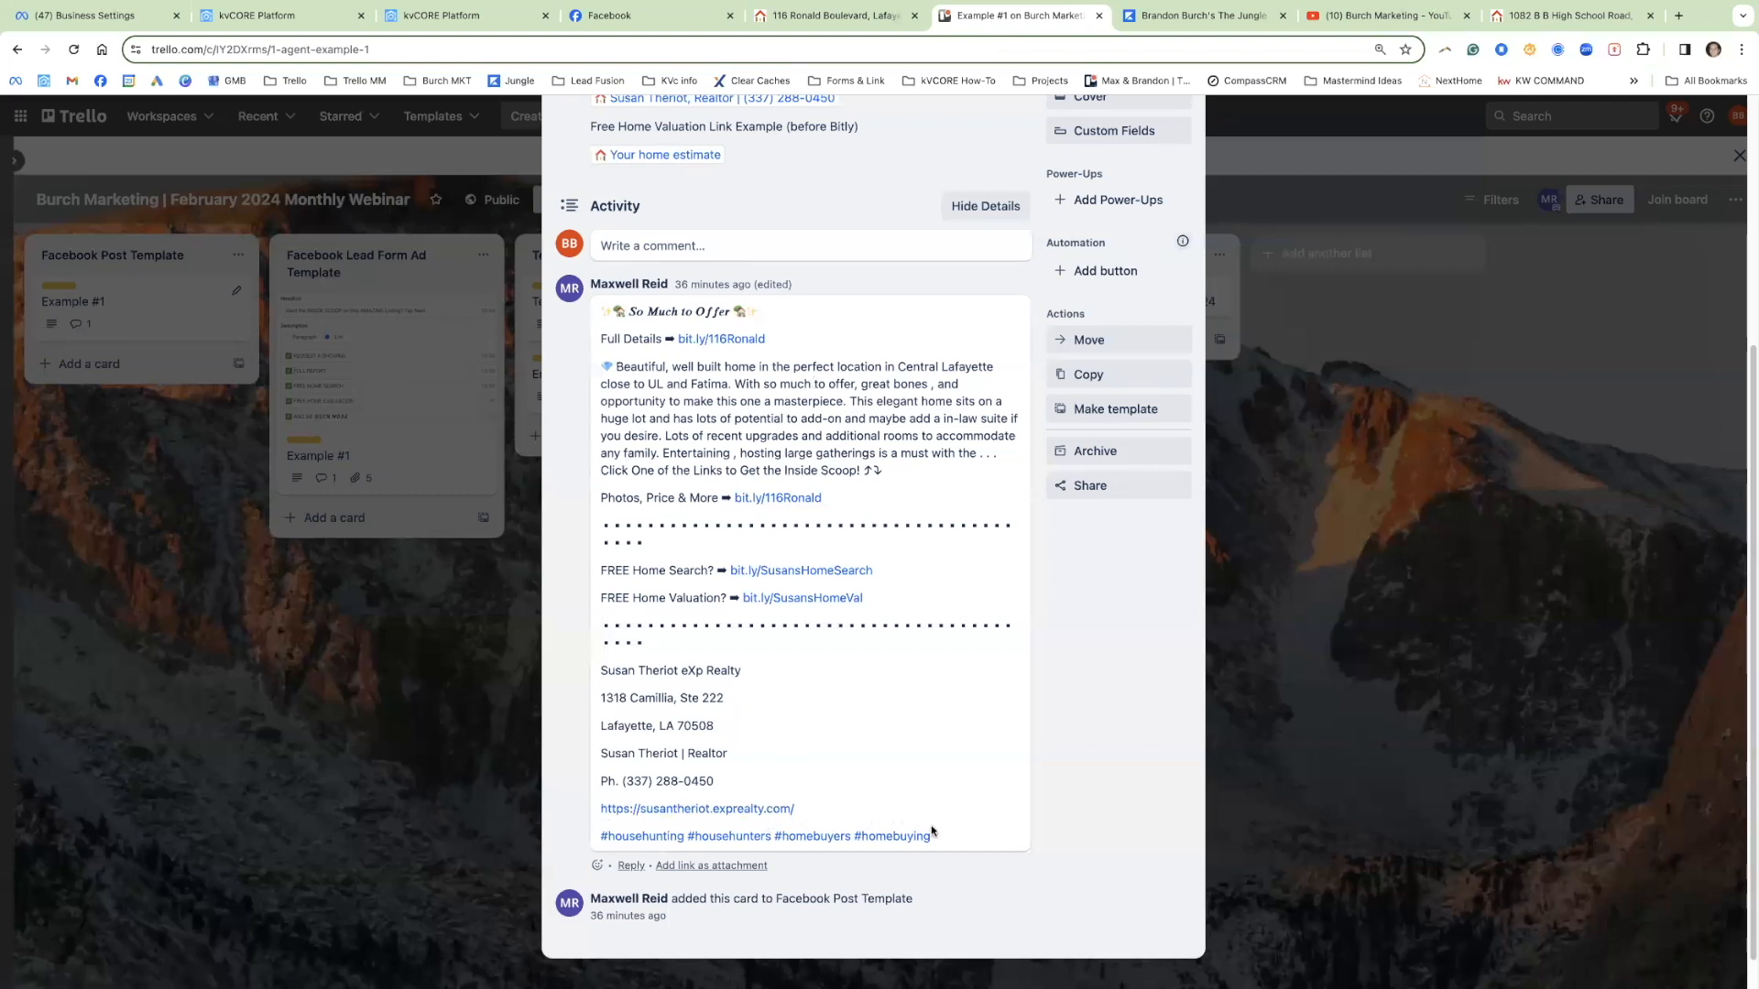
{"action": "left_click_drag", "start_coordinate": [930, 836], "coordinate": [756, 309]}
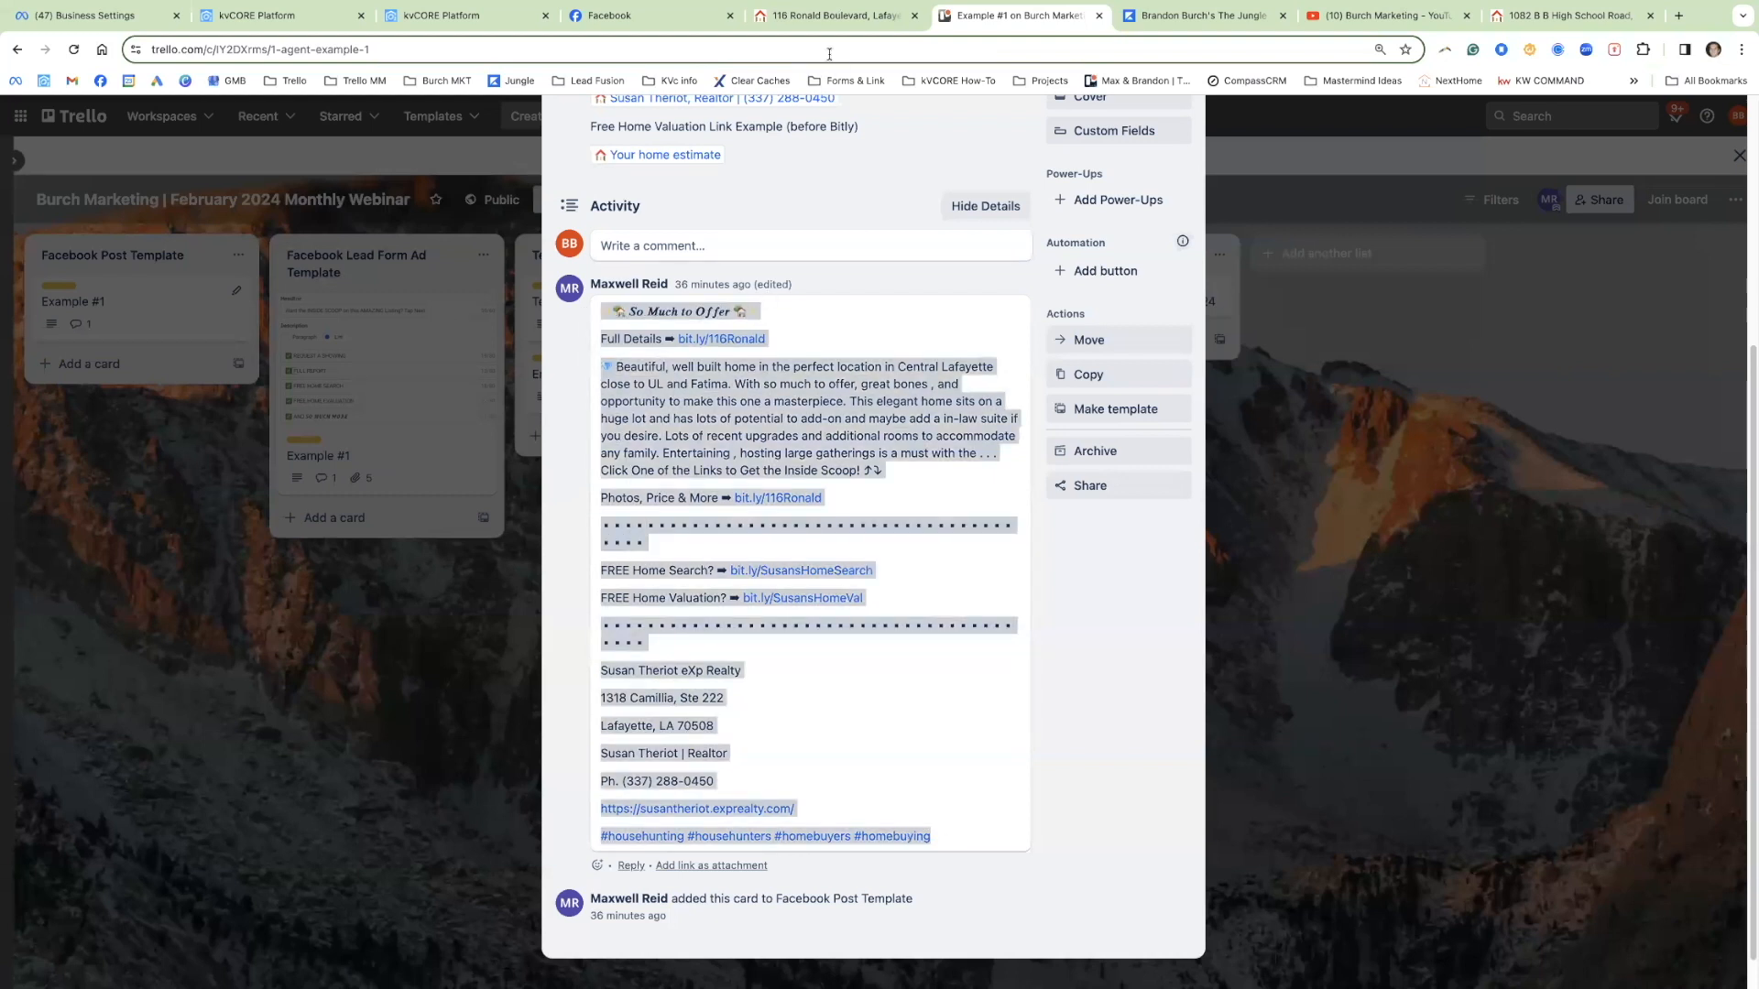
{"action": "left_click", "coordinate": [666, 16]}
Step: Start a new page post and paste the example listing text into it
{"action": "scroll", "coordinate": [1301, 349], "scroll_direction": "up", "scroll_amount": 5}
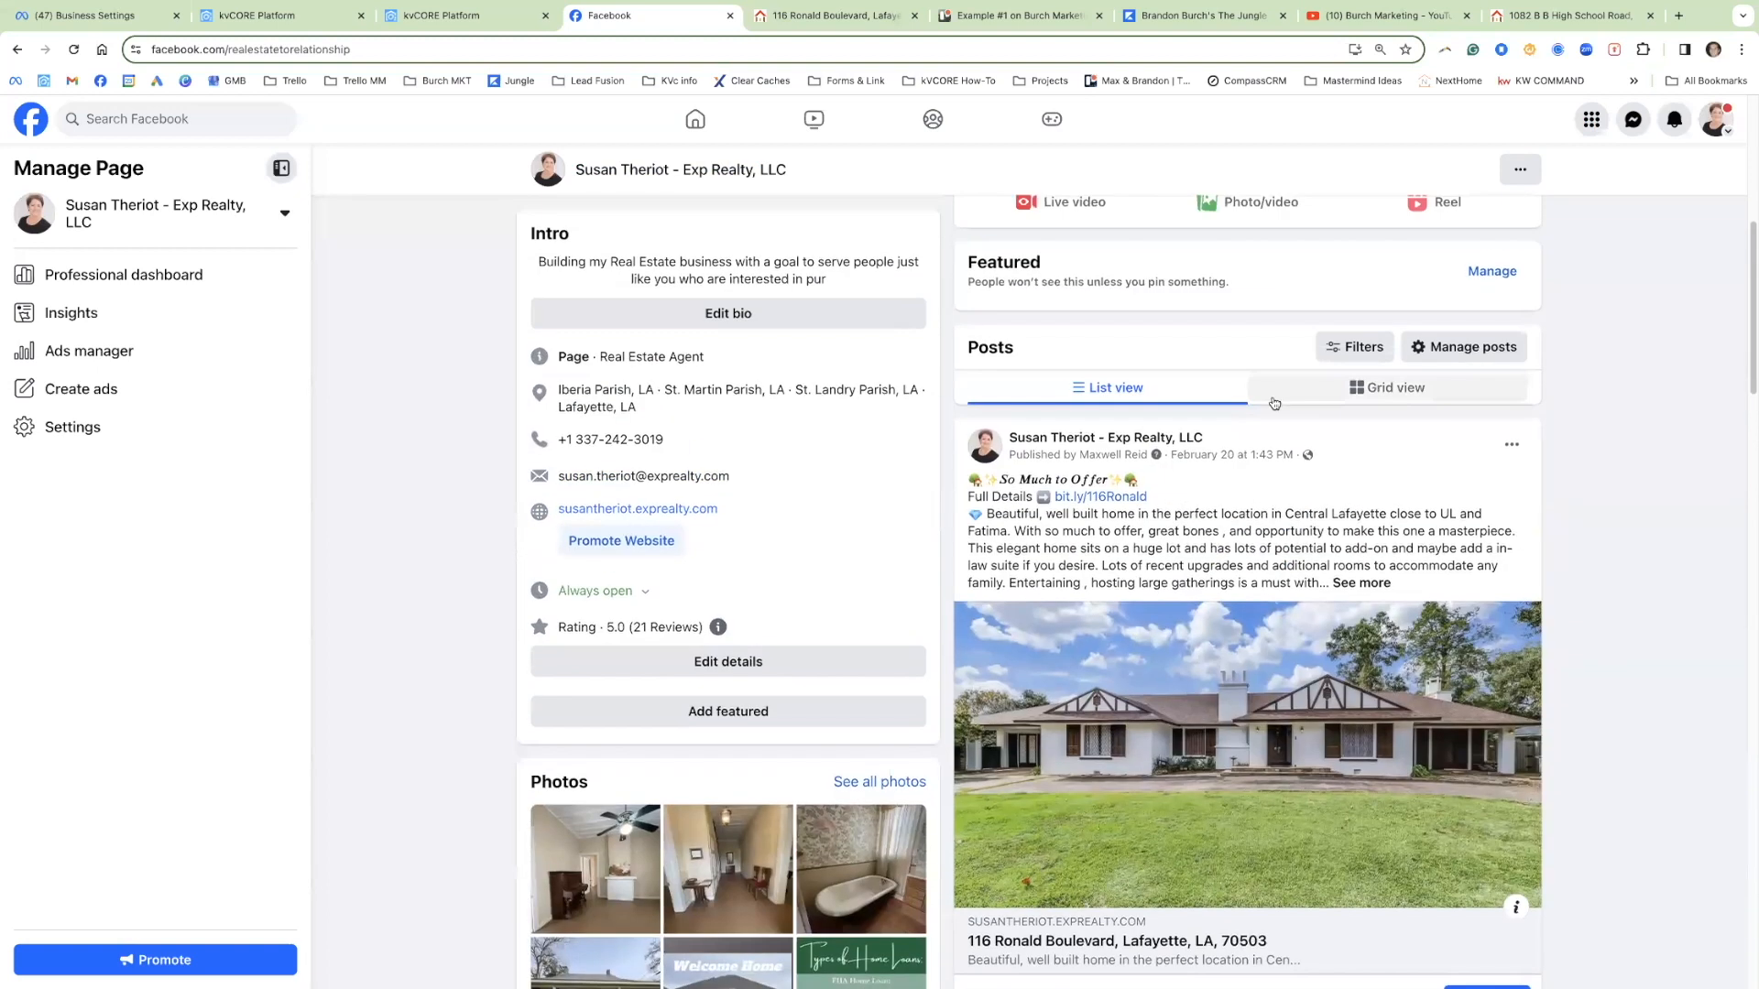
{"action": "left_click", "coordinate": [1060, 294]}
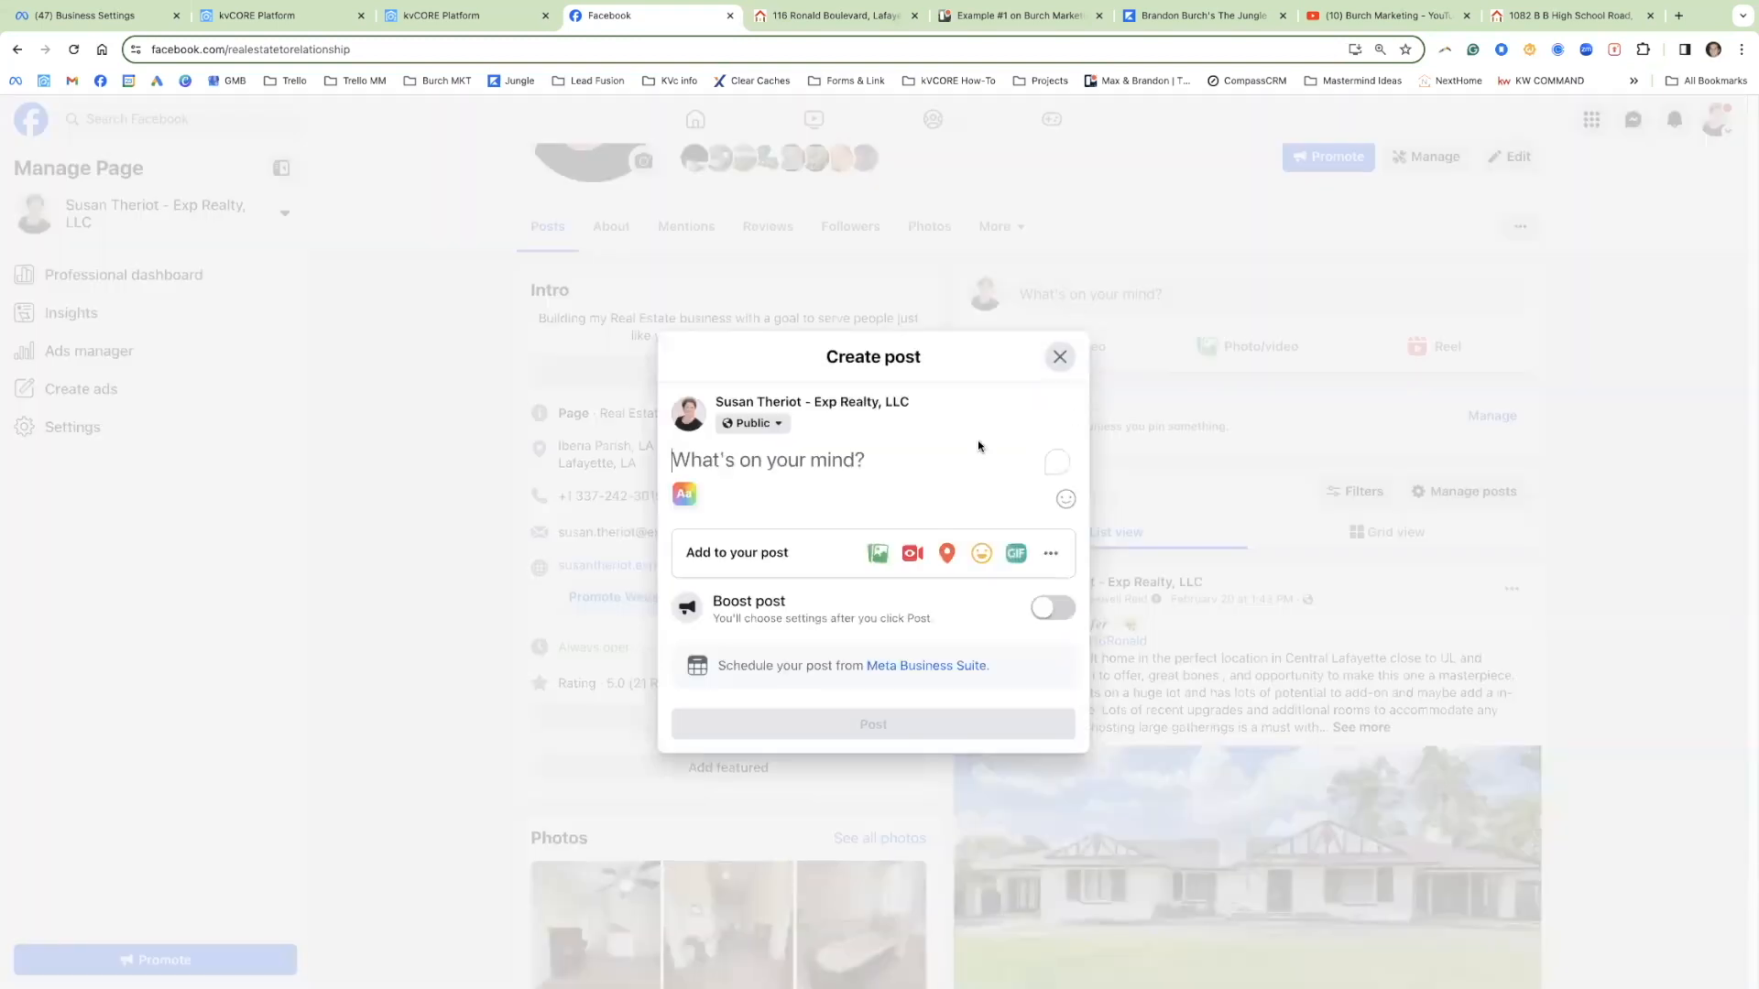
{"action": "key", "text": "ctrl+v"}
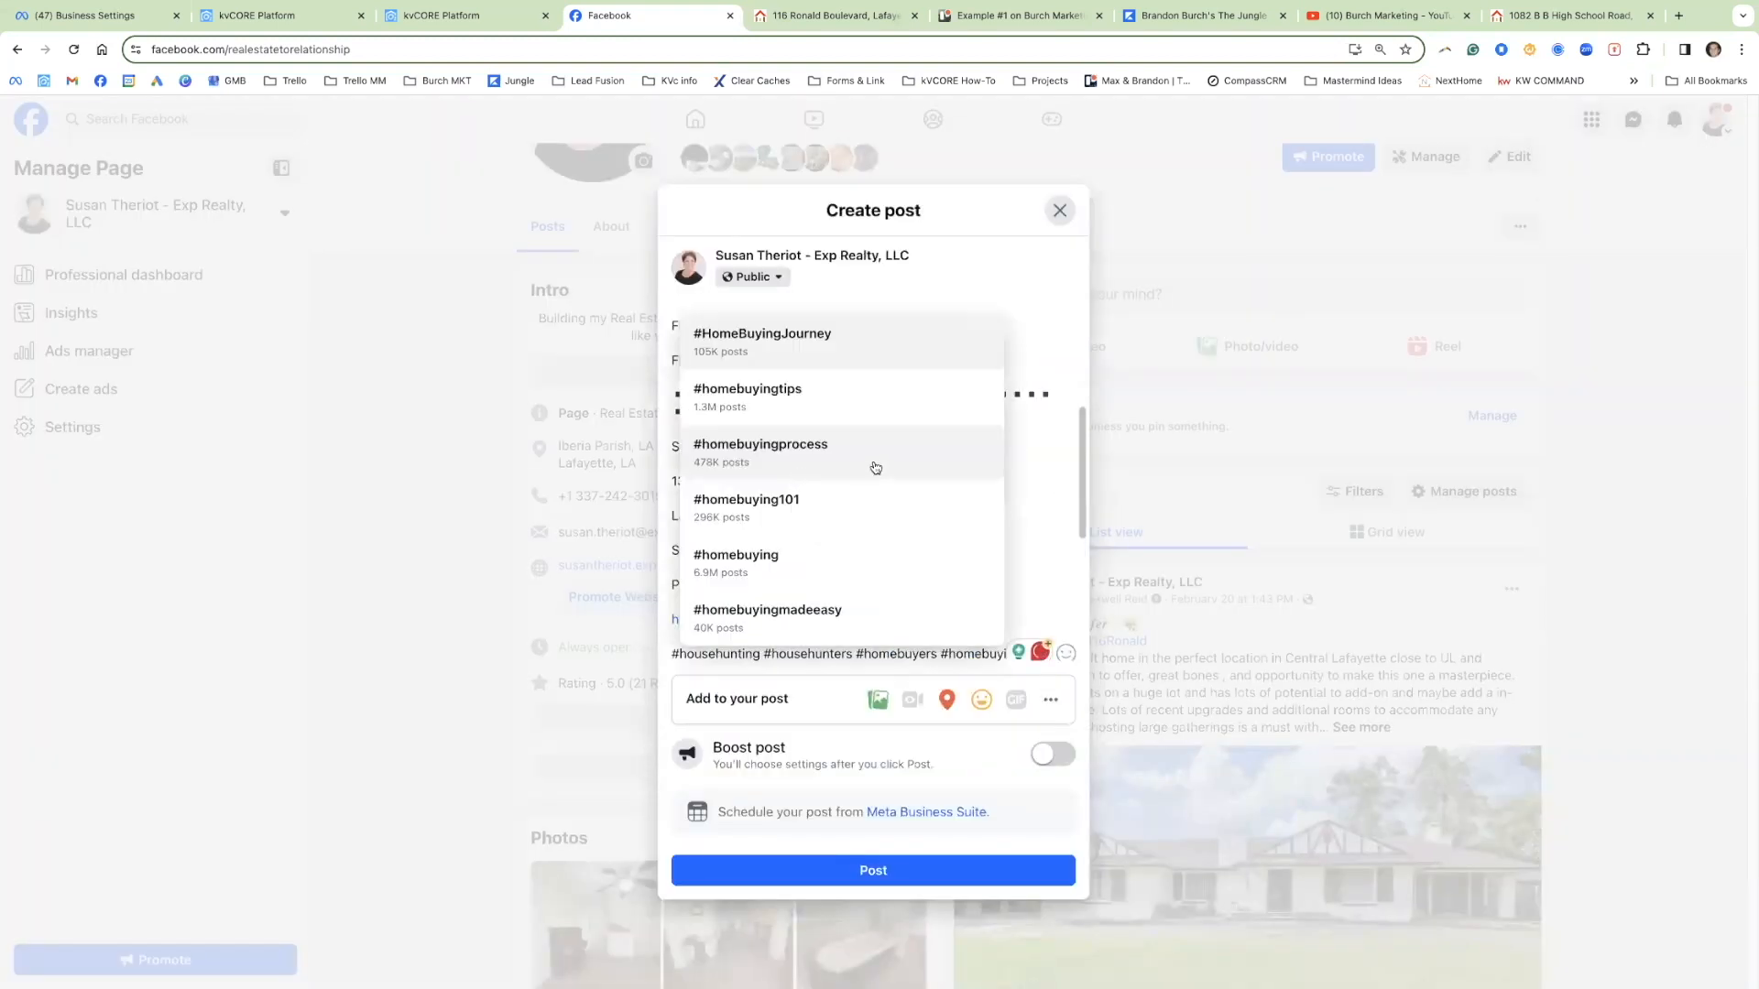
{"action": "left_click", "coordinate": [1048, 407]}
Step: Delete the extra wrapped dotted rows so each divider is a single row
{"action": "scroll", "coordinate": [932, 461], "scroll_direction": "up", "scroll_amount": 3}
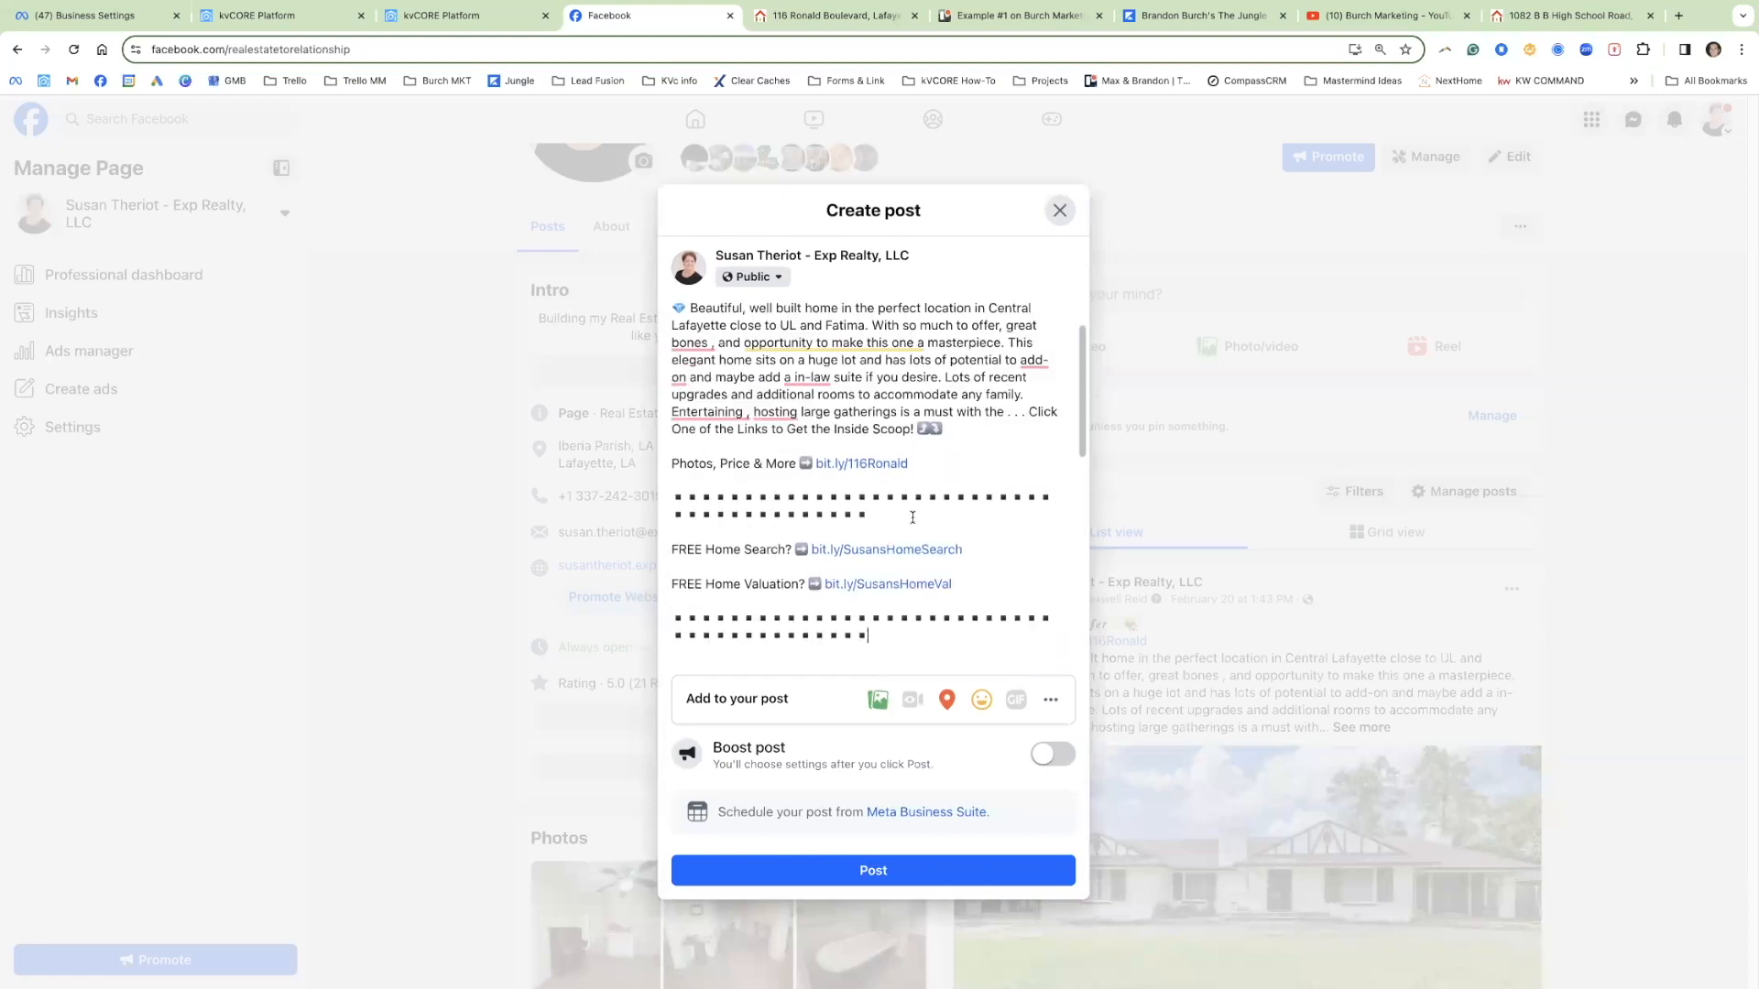
{"action": "left_click_drag", "start_coordinate": [868, 525], "coordinate": [679, 530]}
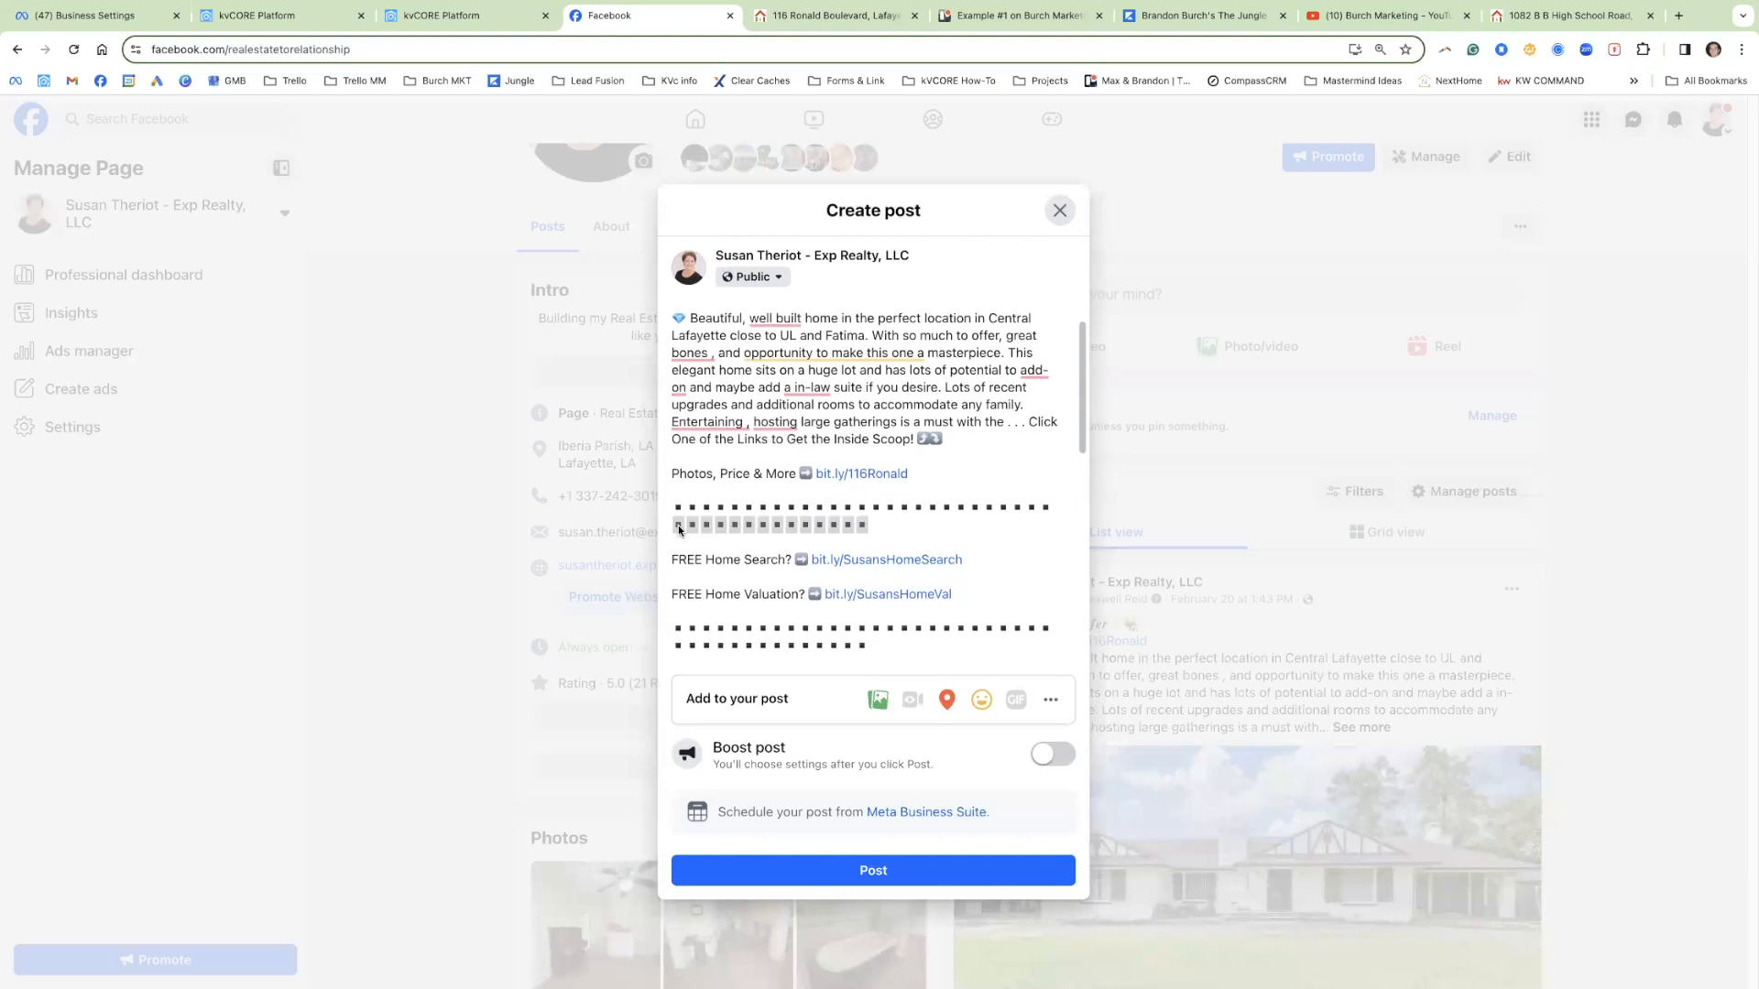
{"action": "left_click_drag", "start_coordinate": [679, 529], "coordinate": [686, 531]}
{"action": "left_click", "coordinate": [837, 524]}
{"action": "left_click_drag", "start_coordinate": [880, 523], "coordinate": [673, 527]}
{"action": "key", "text": "BackSpace"}
{"action": "left_click_drag", "start_coordinate": [875, 629], "coordinate": [671, 631]}
{"action": "key", "text": "BackSpace"}
Step: Select the Full Details, Photos, Price & More, and So Much to Offer lines to review them
{"action": "scroll", "coordinate": [764, 529], "scroll_direction": "up", "scroll_amount": 1}
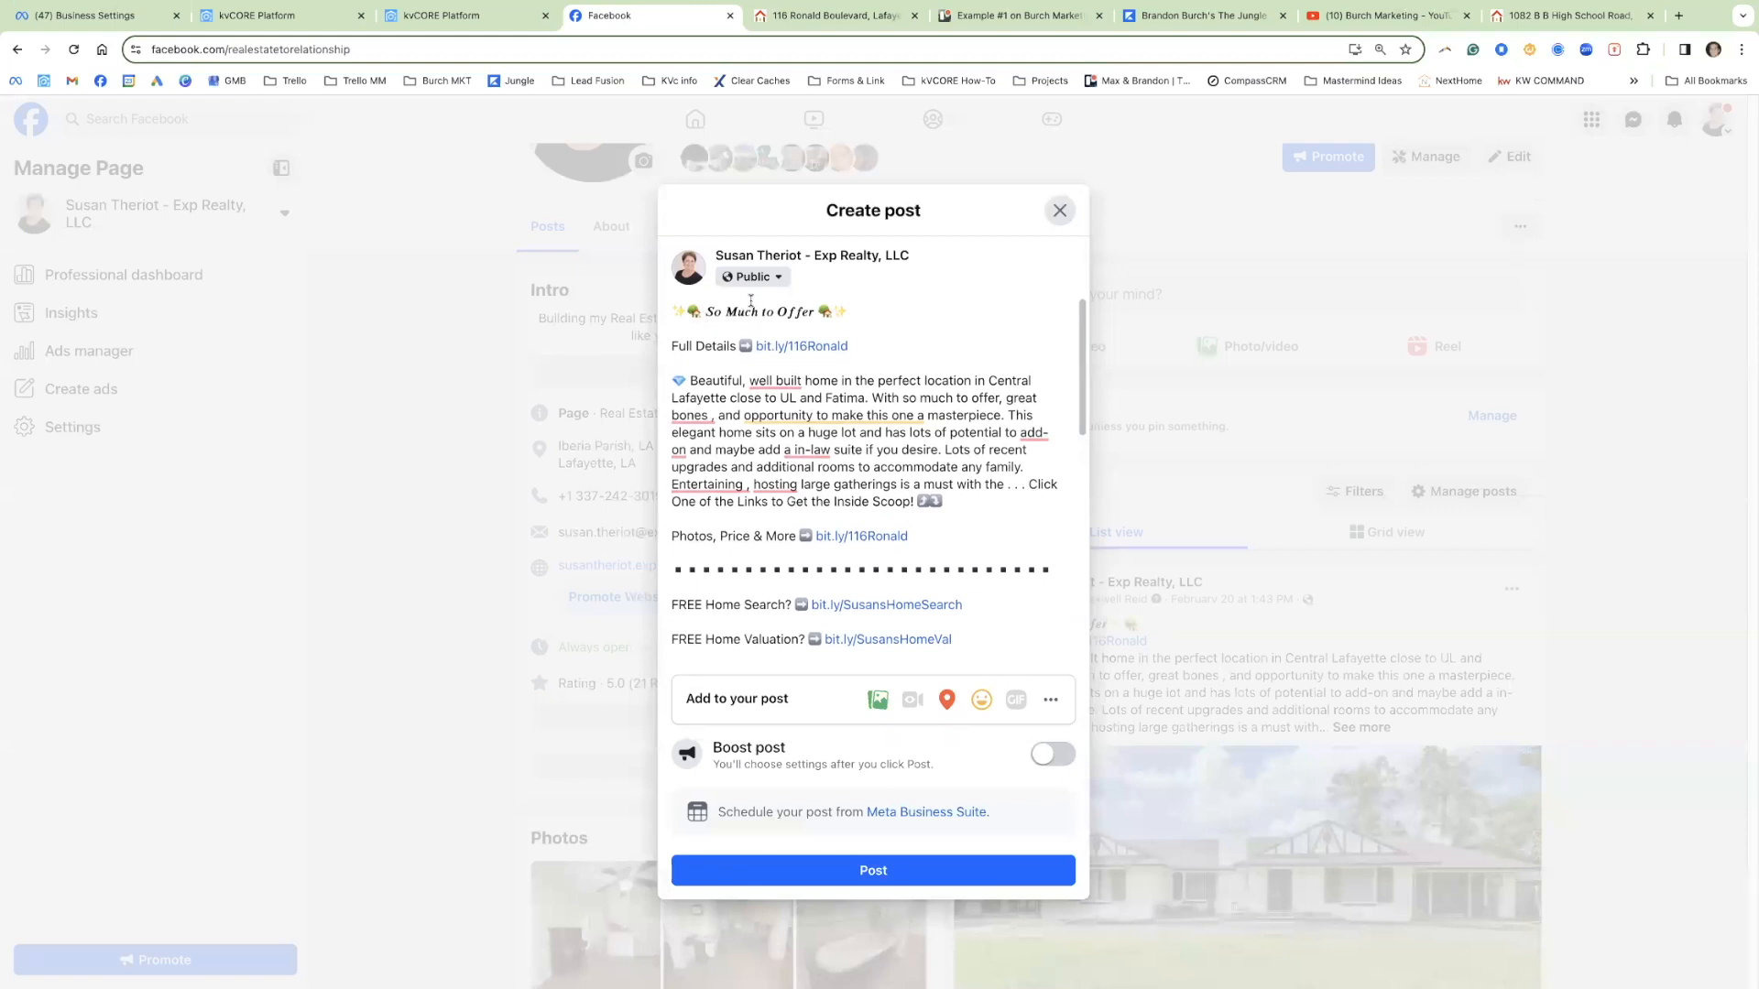
{"action": "left_click_drag", "start_coordinate": [861, 350], "coordinate": [669, 340]}
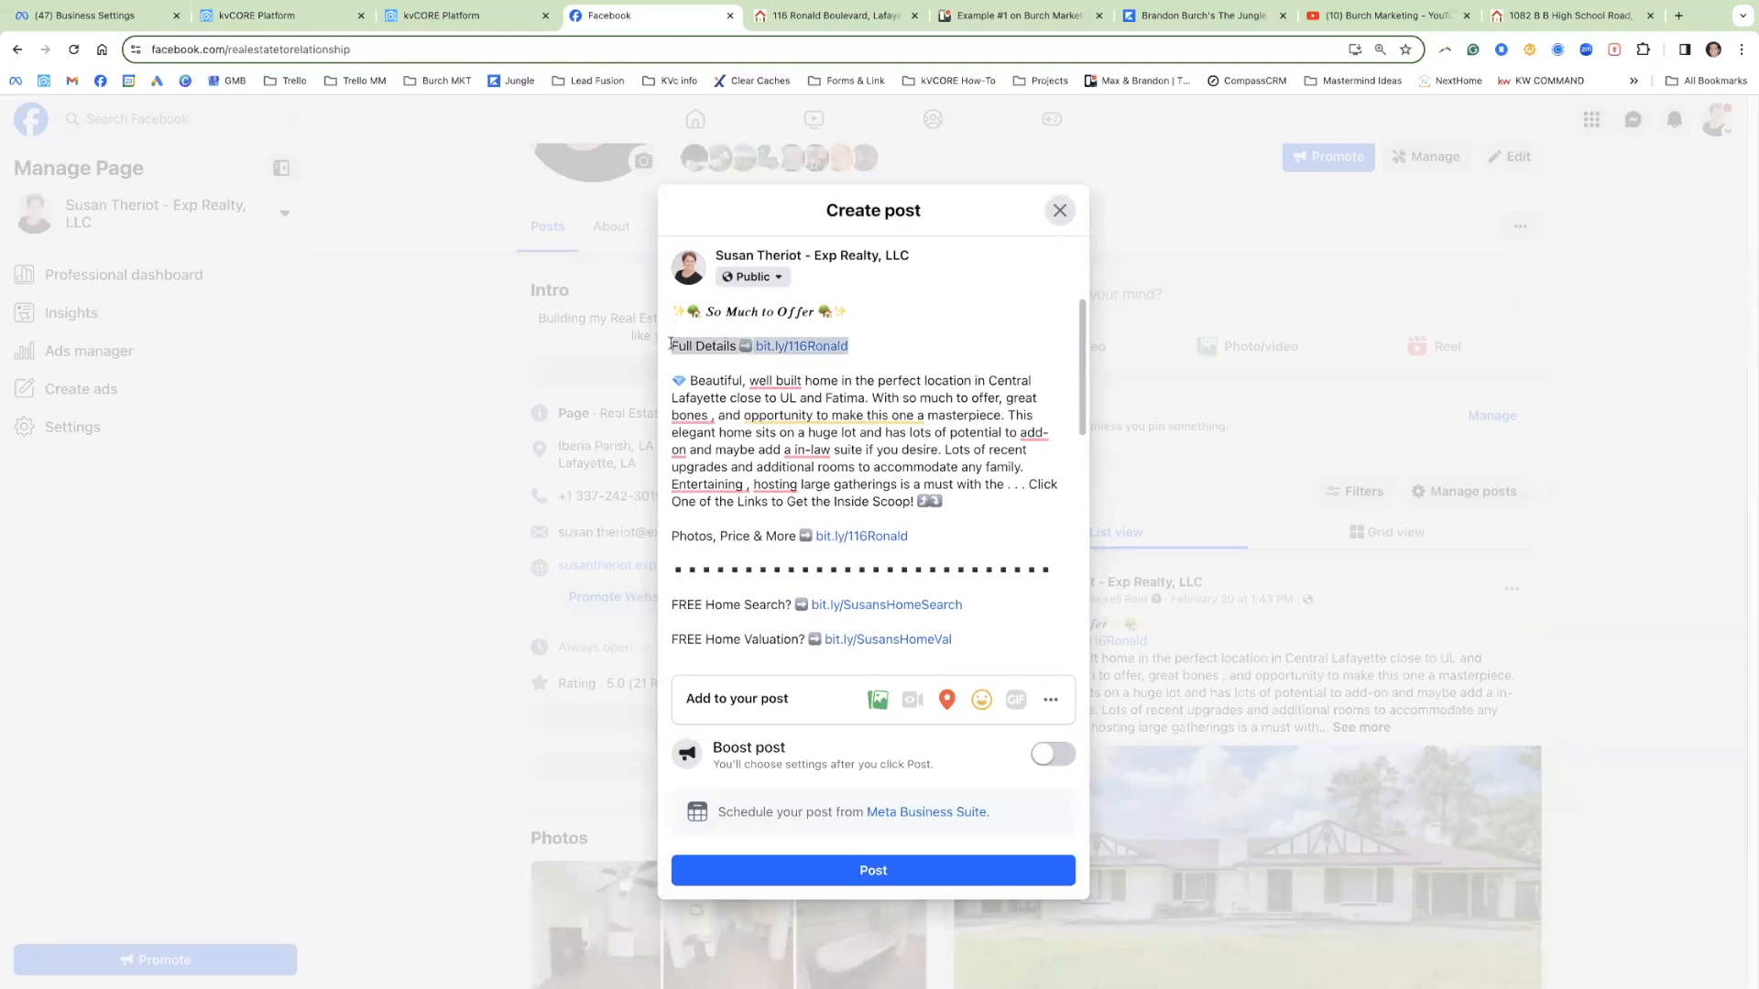
{"action": "left_click_drag", "start_coordinate": [936, 546], "coordinate": [669, 538]}
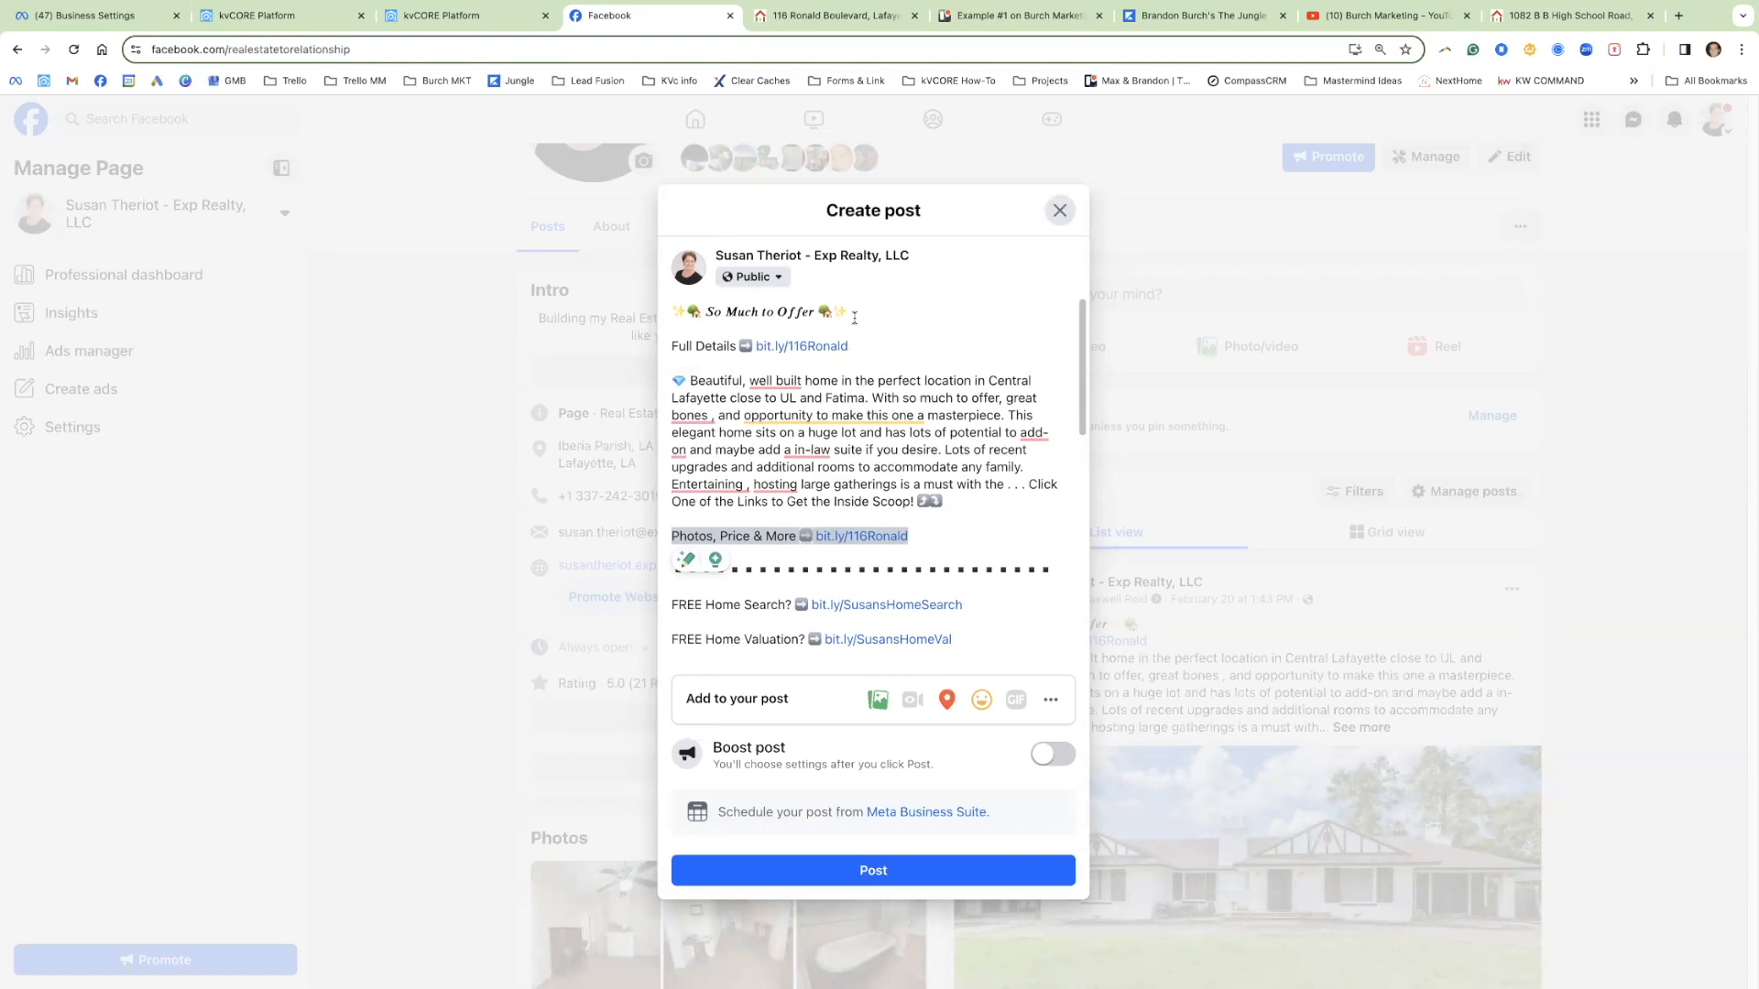
{"action": "left_click_drag", "start_coordinate": [849, 311], "coordinate": [666, 310]}
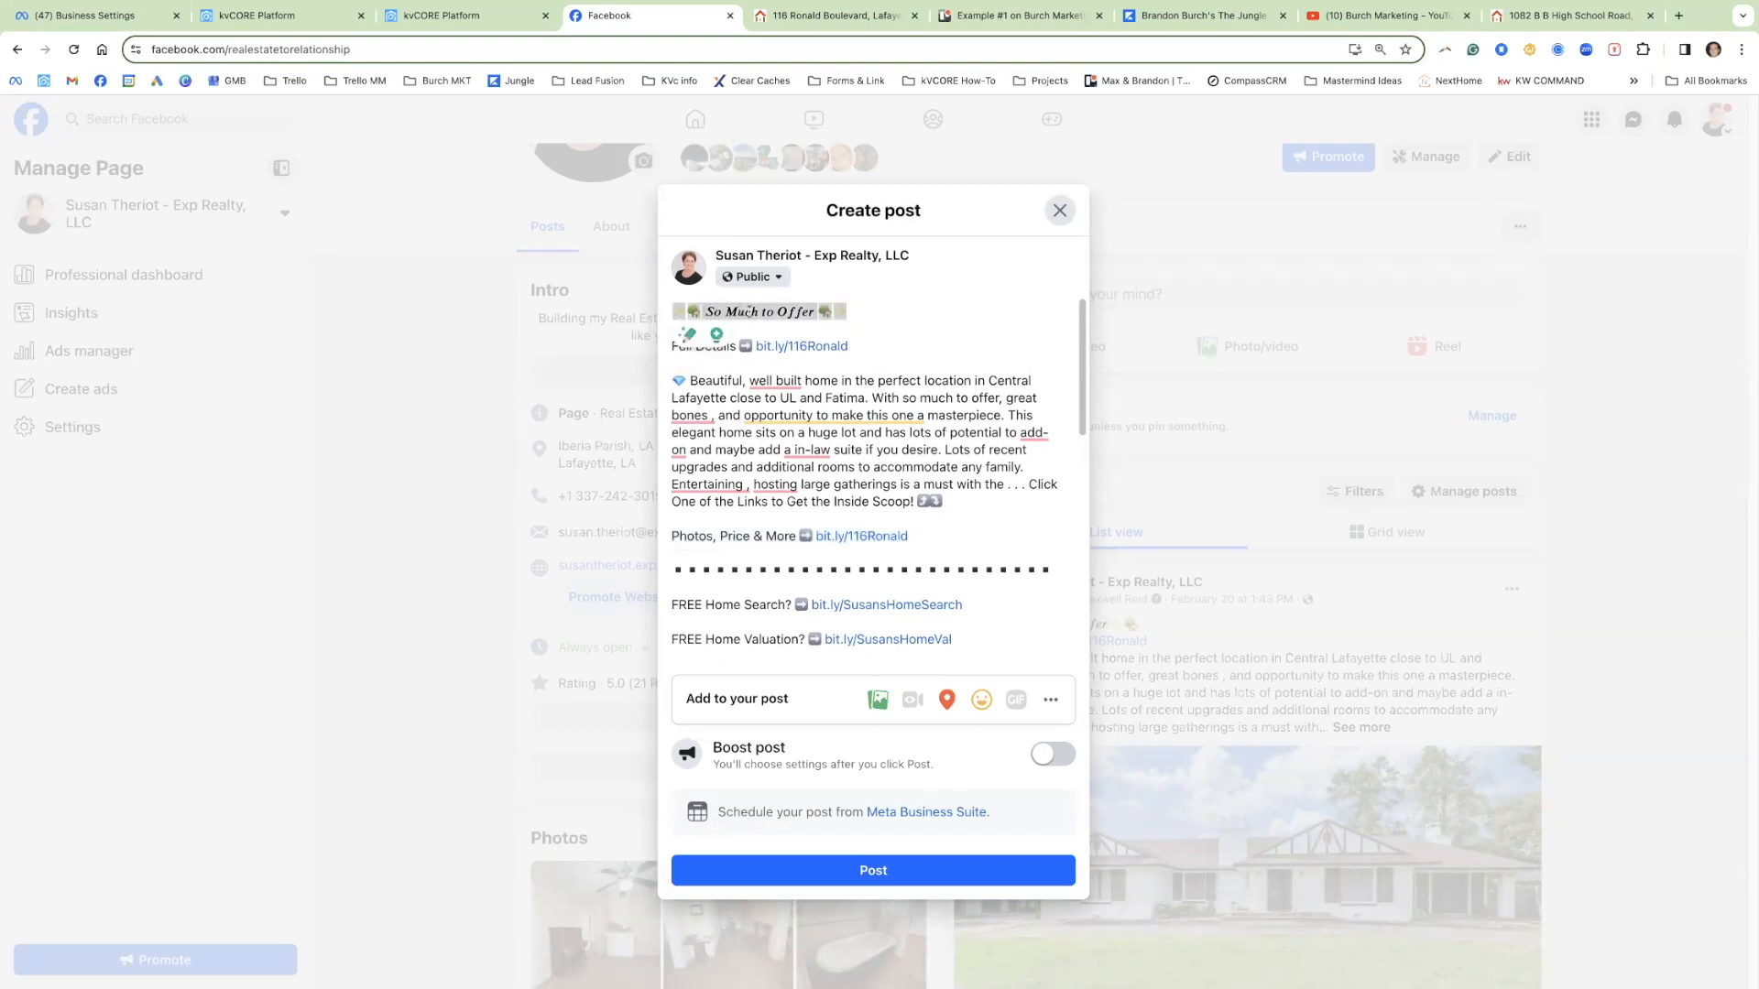
Step: Delete the So Much to Offer heading and its emojis from the first line
{"action": "left_click", "coordinate": [795, 311]}
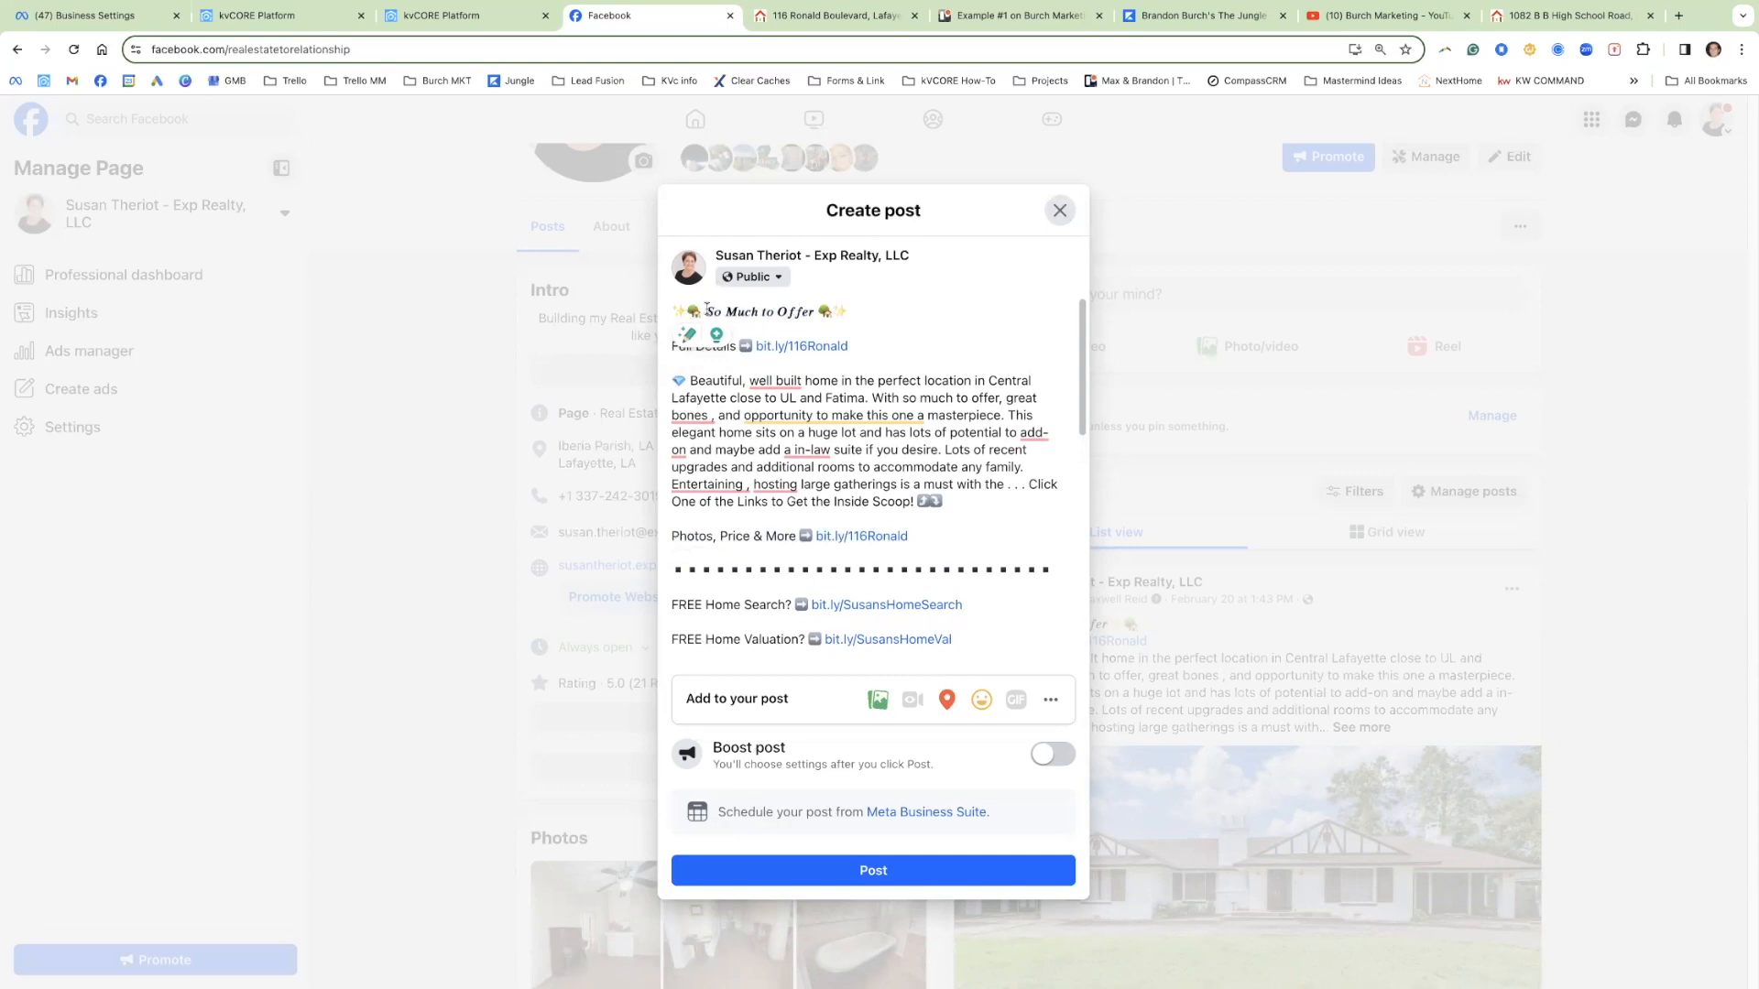
{"action": "left_click_drag", "start_coordinate": [705, 311], "coordinate": [845, 315]}
{"action": "key", "text": "BackSpace"}
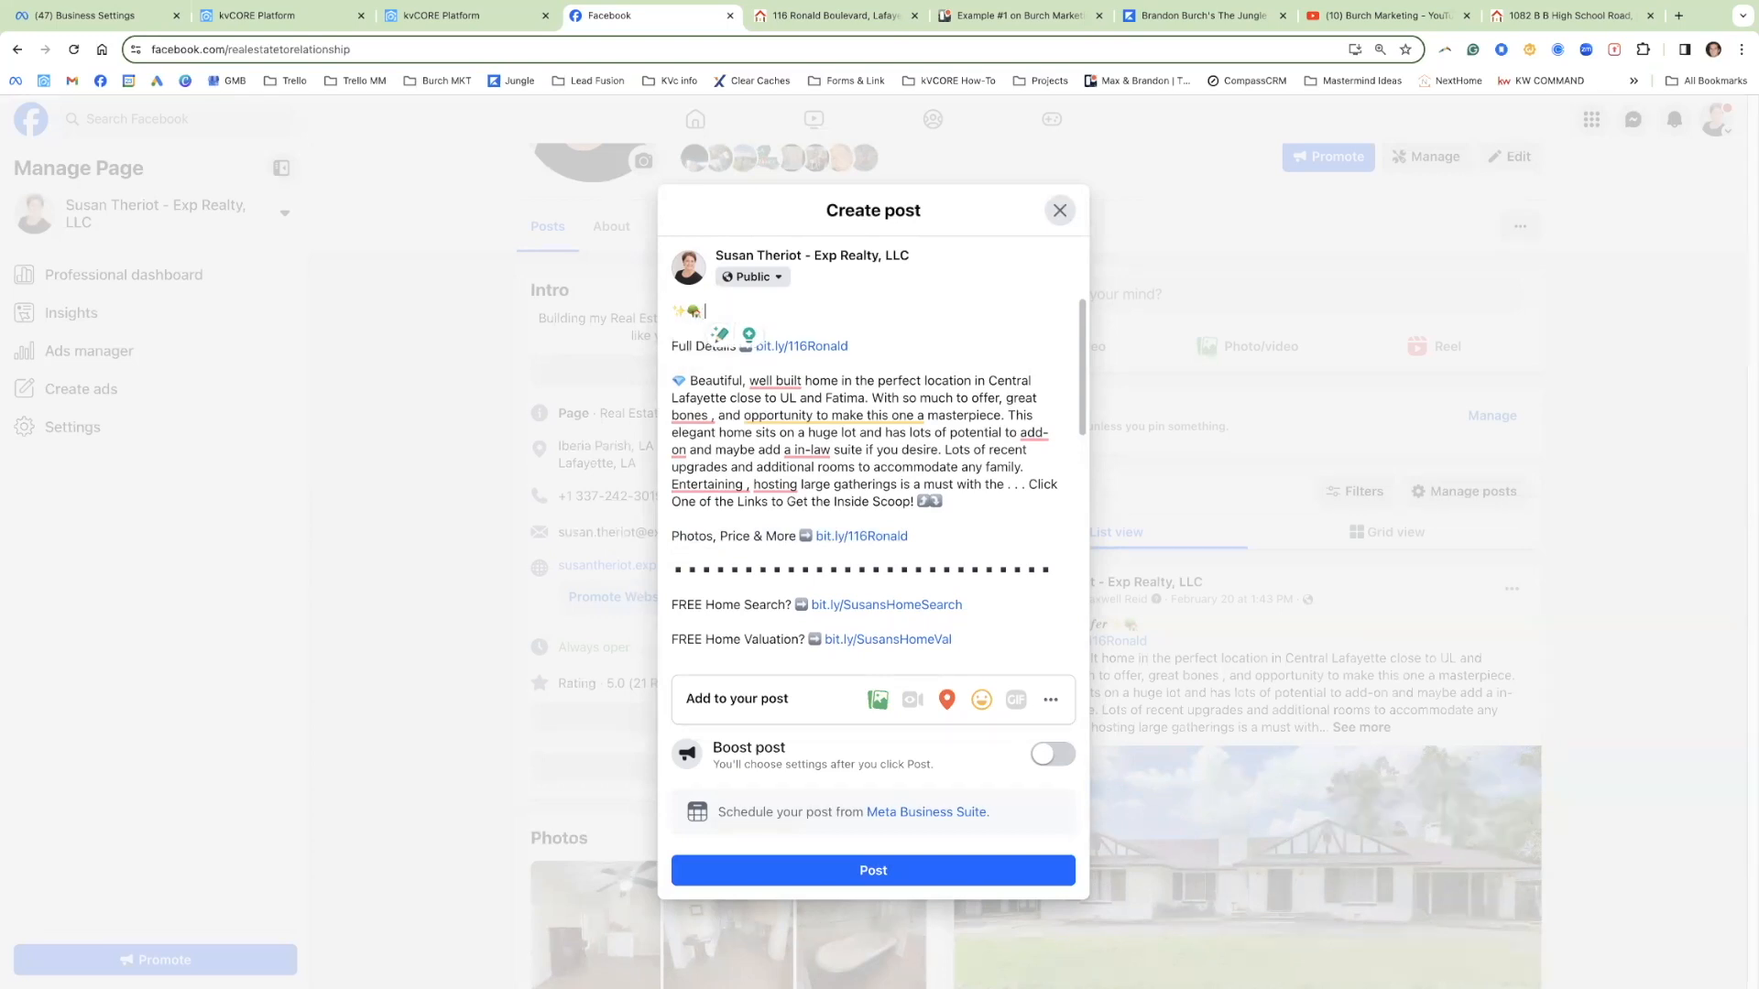
Step: Insert a single house emoji via Emoji & Symbols, removing extras, then add a blank line
{"action": "right_click", "coordinate": [714, 316]}
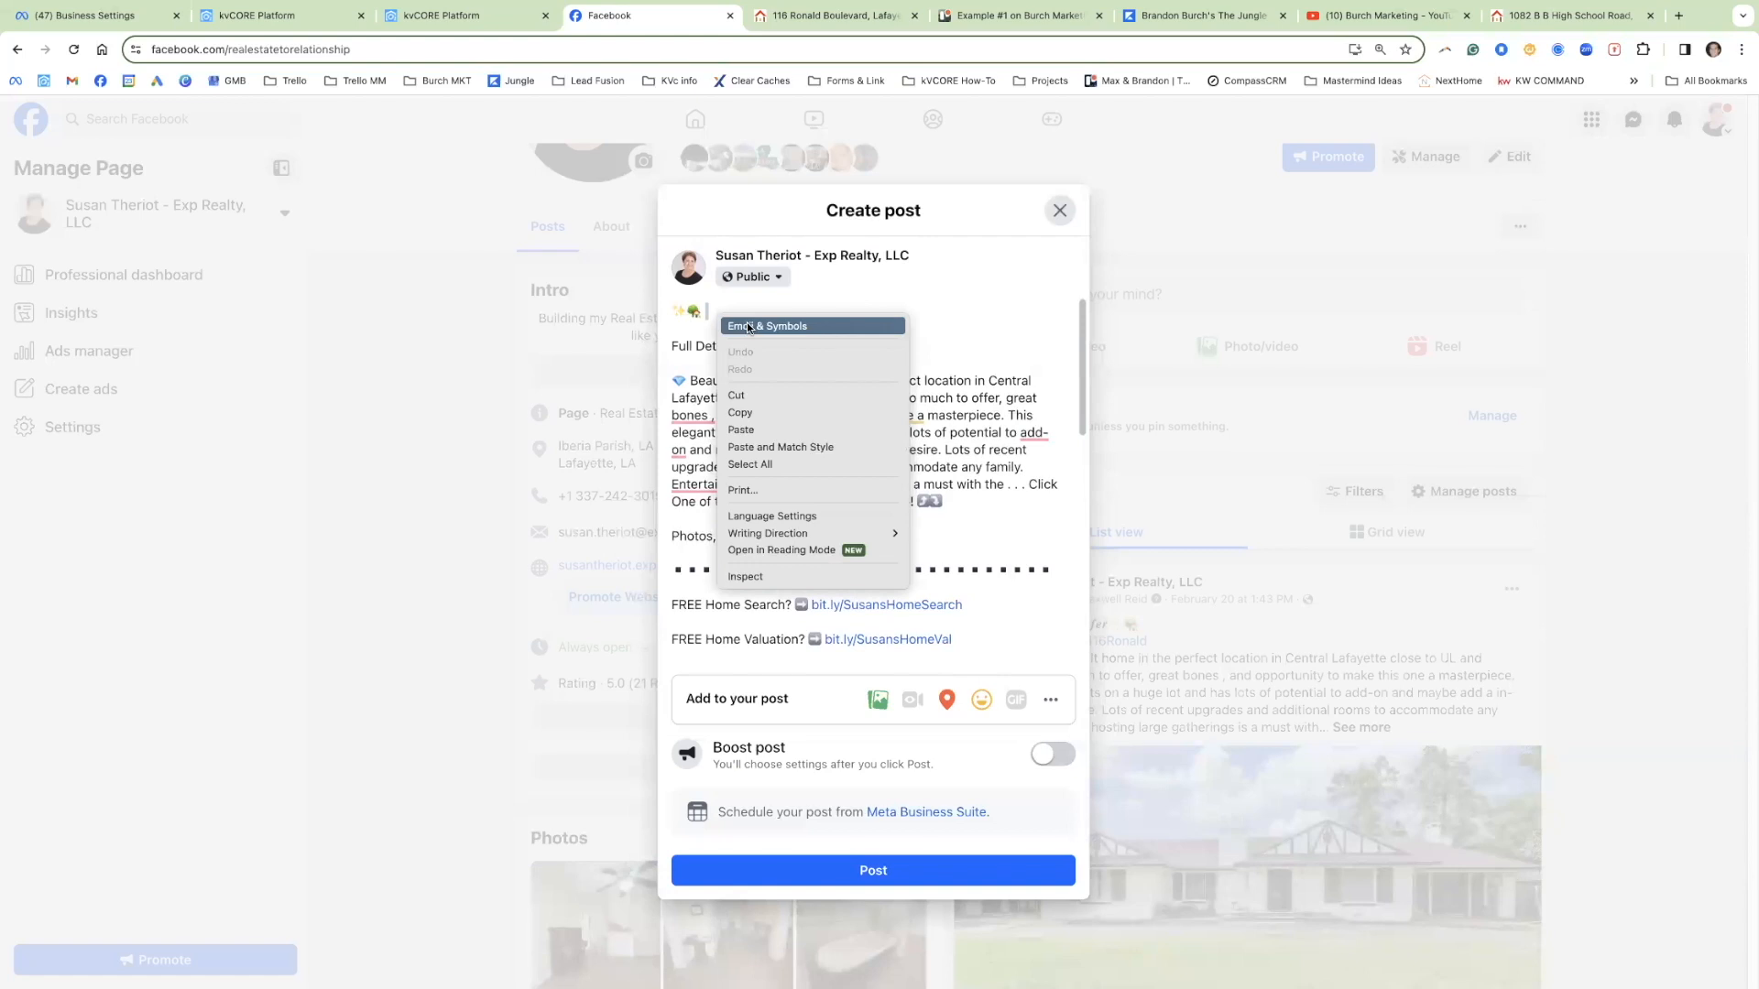
{"action": "left_click", "coordinate": [749, 326]}
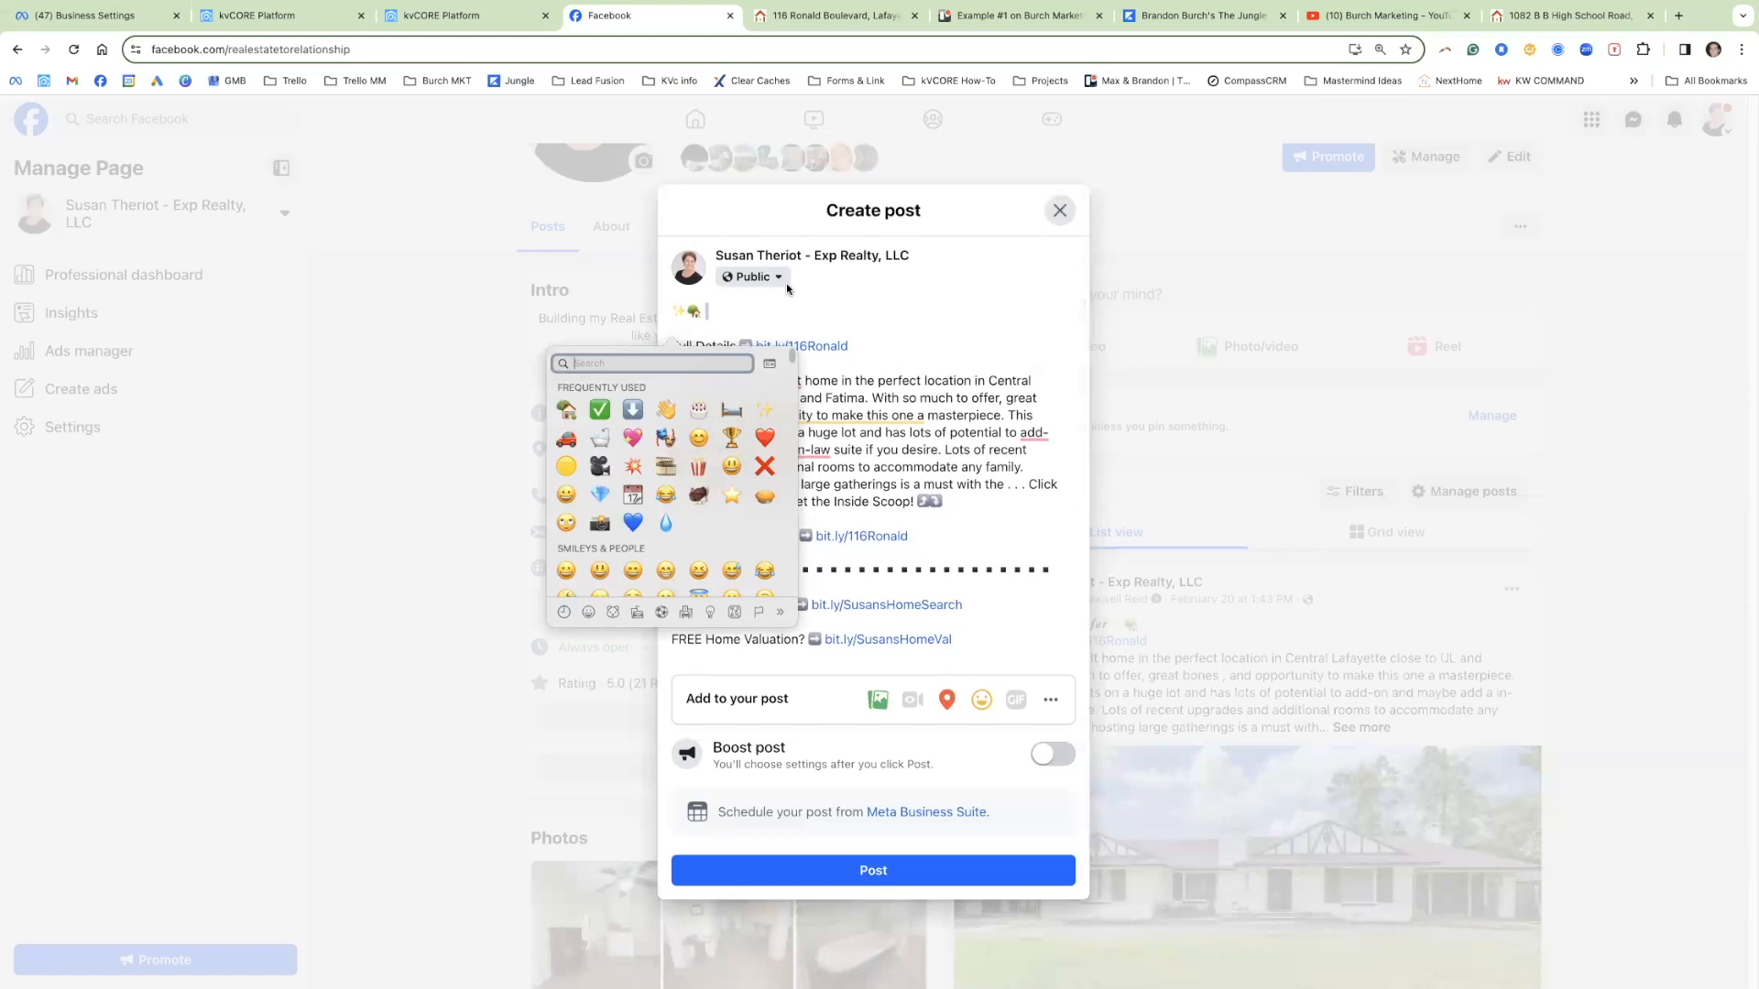
{"action": "left_click", "coordinate": [566, 414]}
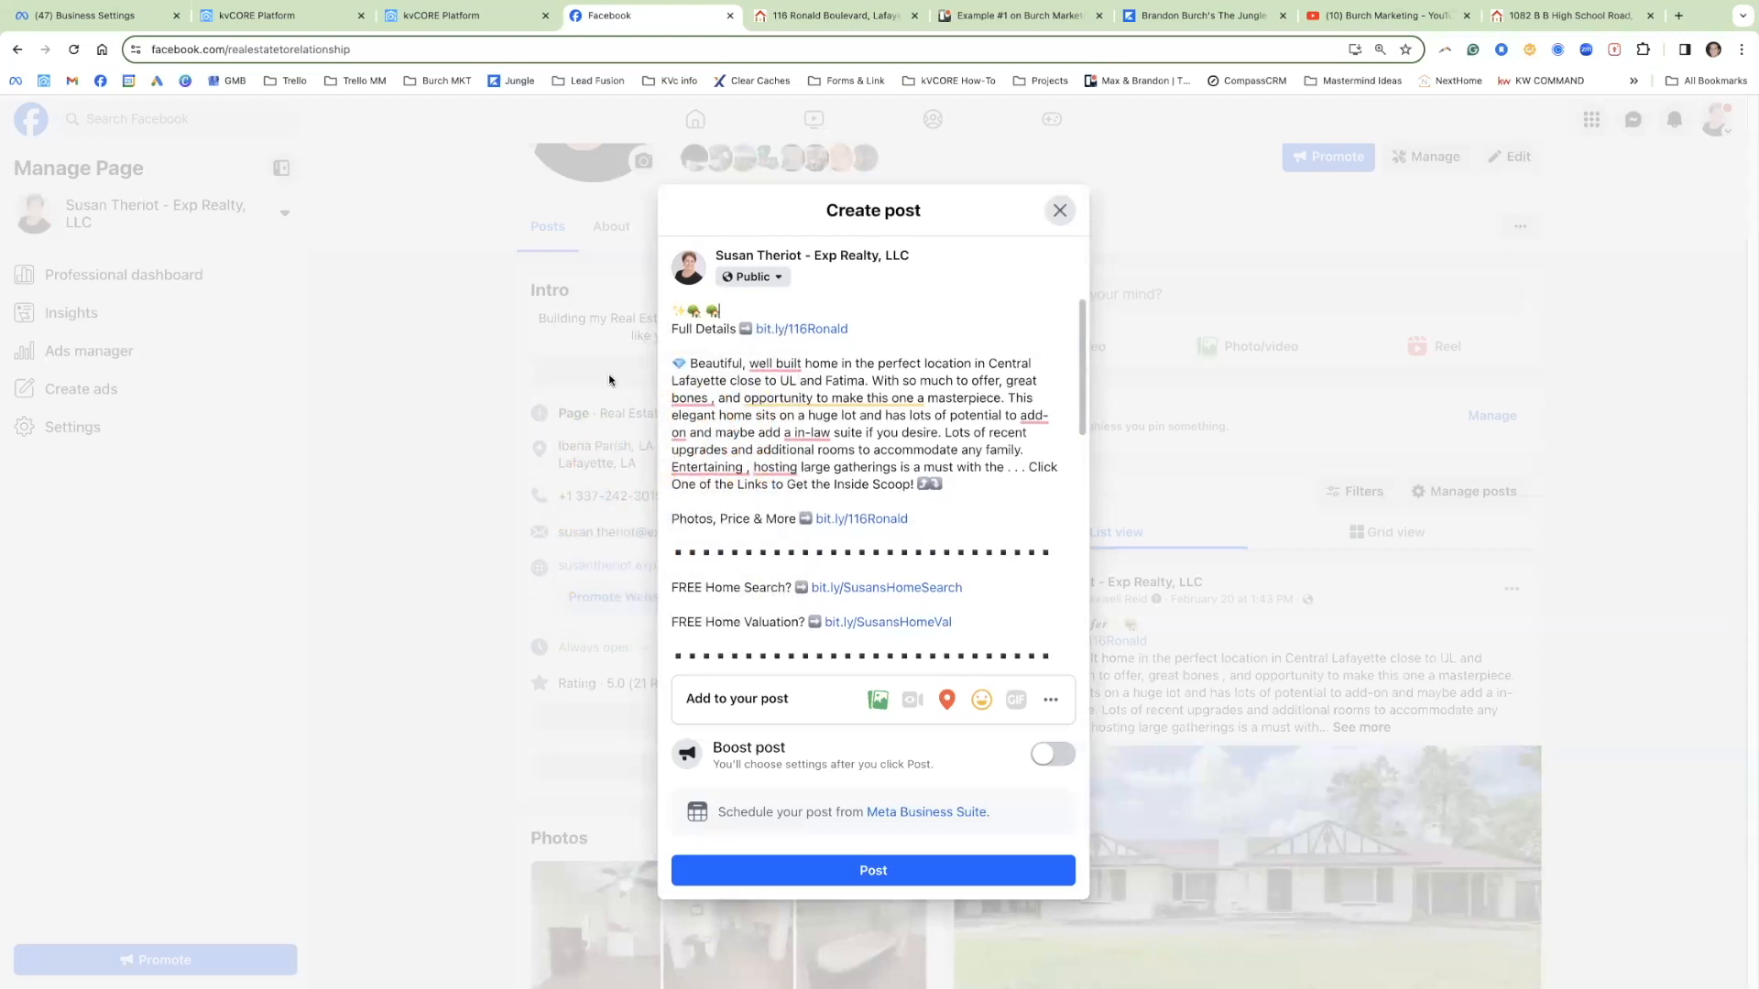
{"action": "left_click_drag", "start_coordinate": [703, 311], "coordinate": [673, 312]}
{"action": "key", "text": "BackSpace"}
{"action": "key", "text": "Return"}
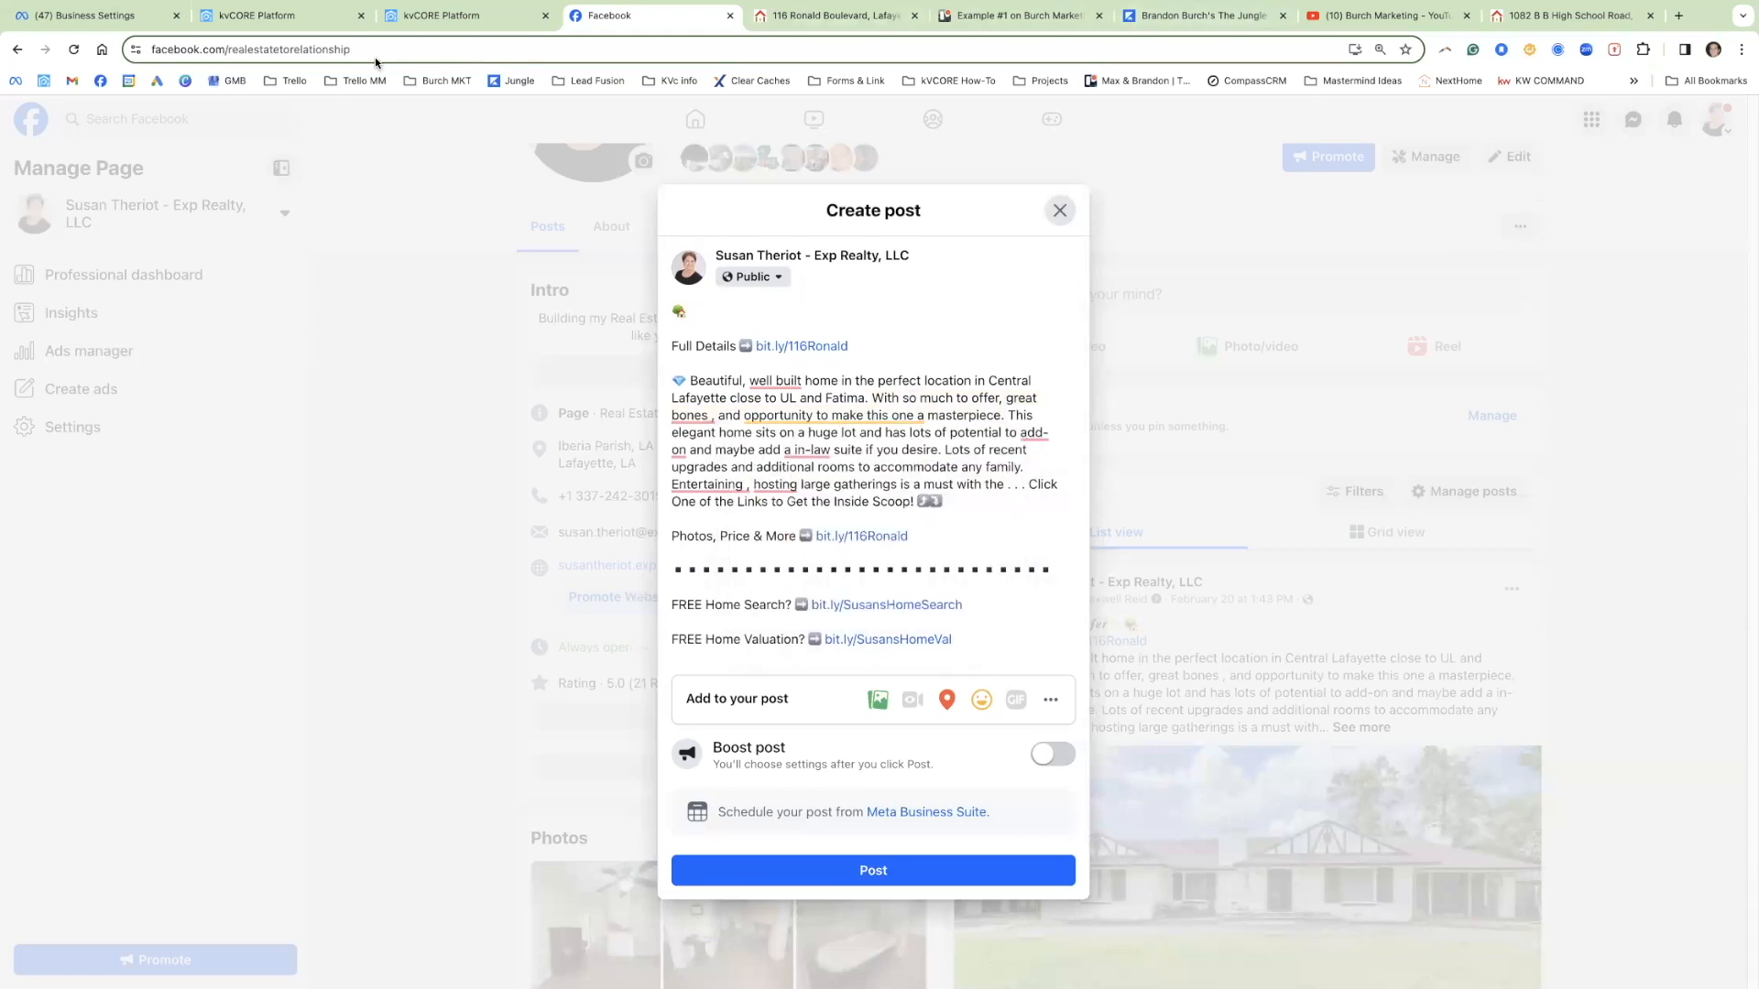
Step: Open YayText's bold and italic generator from the Trello card, clear its sample text, then view the listing
{"action": "left_click", "coordinate": [1005, 18]}
{"action": "scroll", "coordinate": [621, 269], "scroll_direction": "up", "scroll_amount": 3}
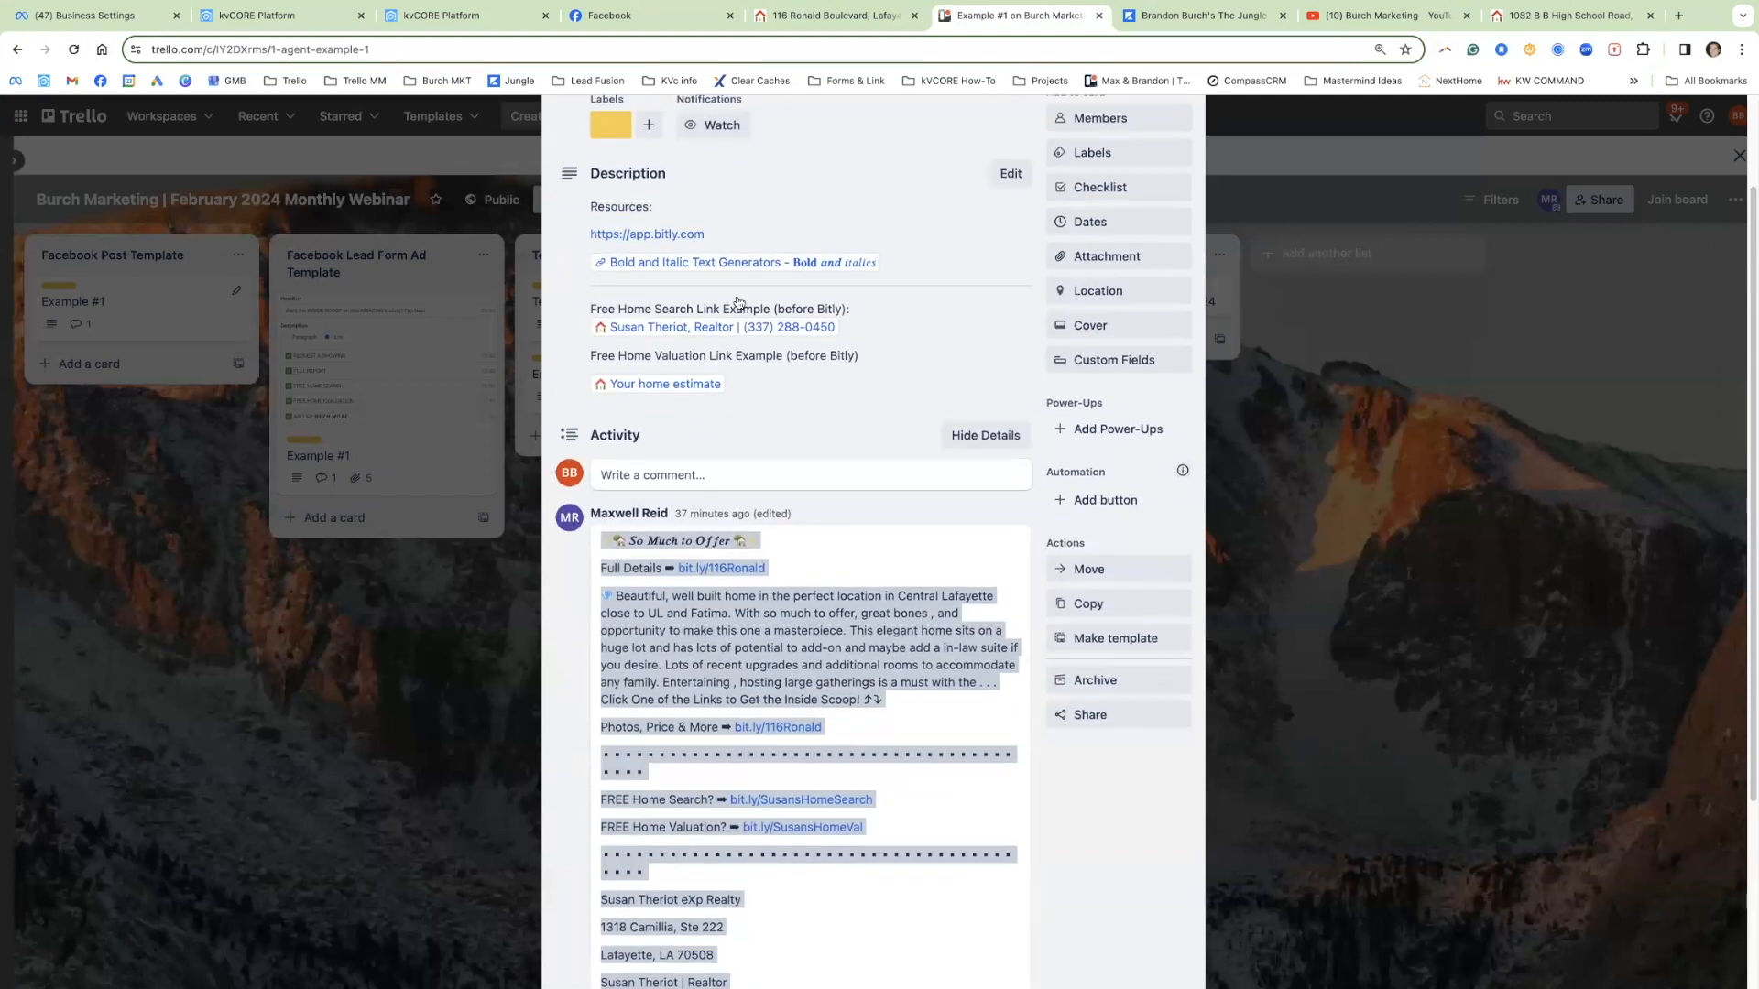
{"action": "mouse_move", "coordinate": [646, 268]}
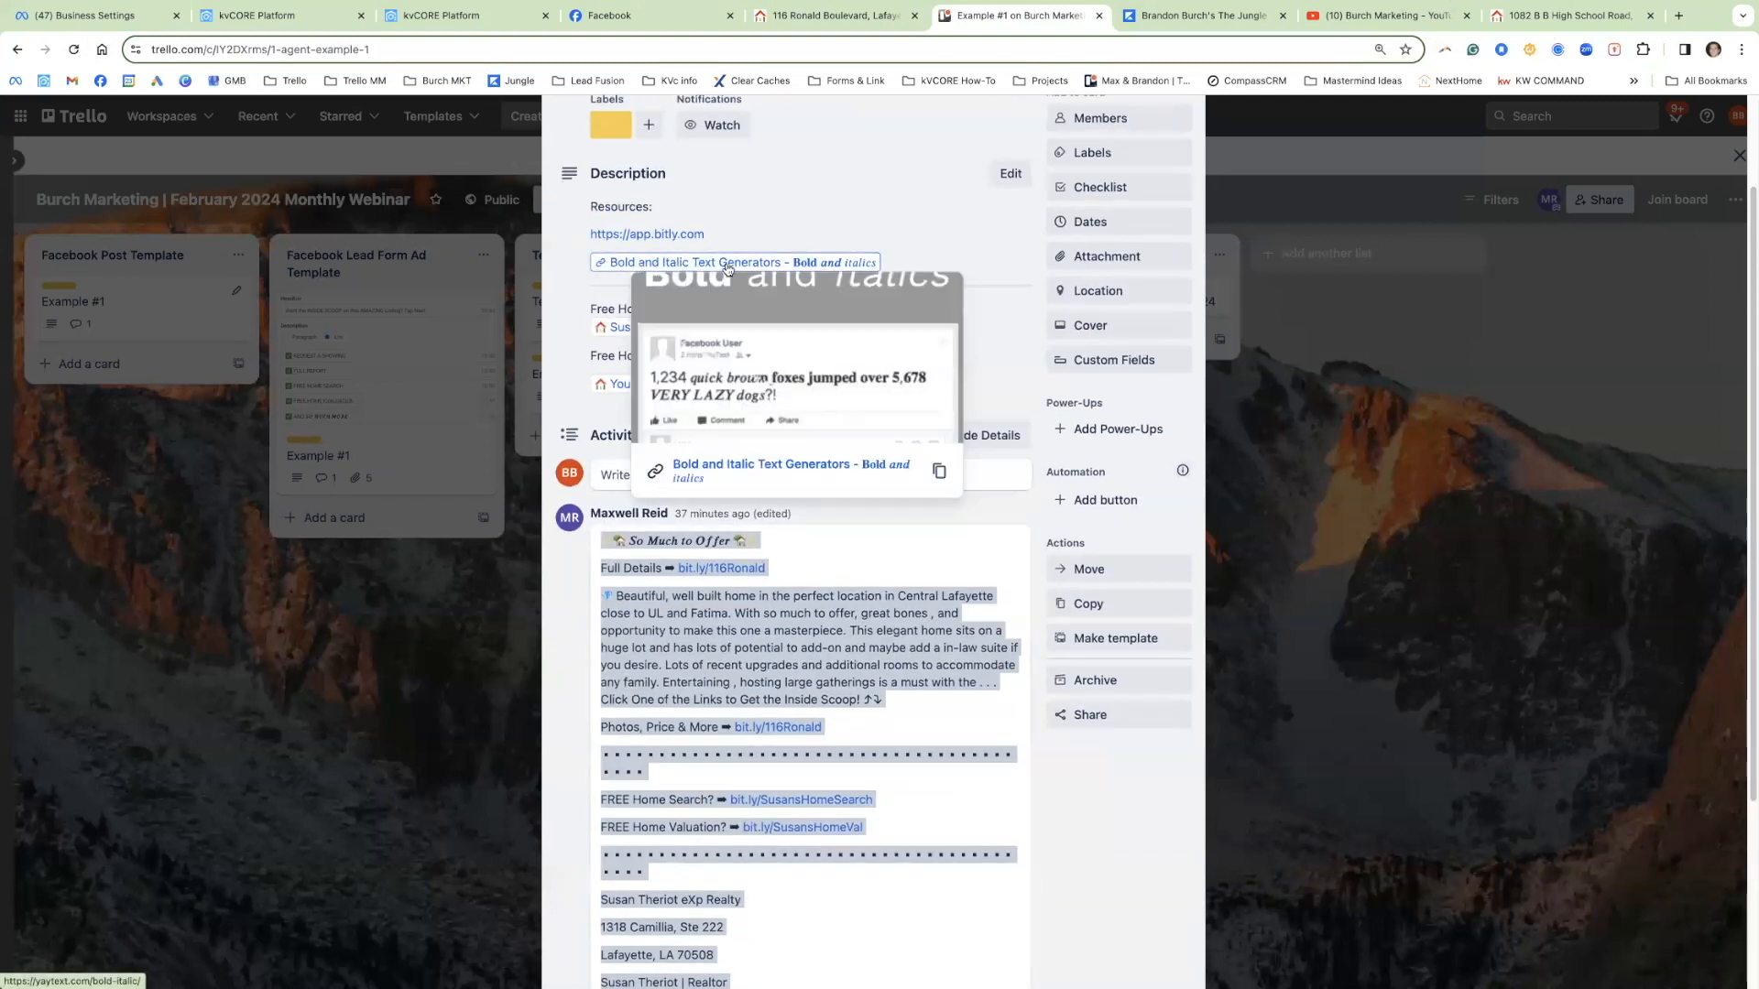
{"action": "left_click", "coordinate": [769, 272]}
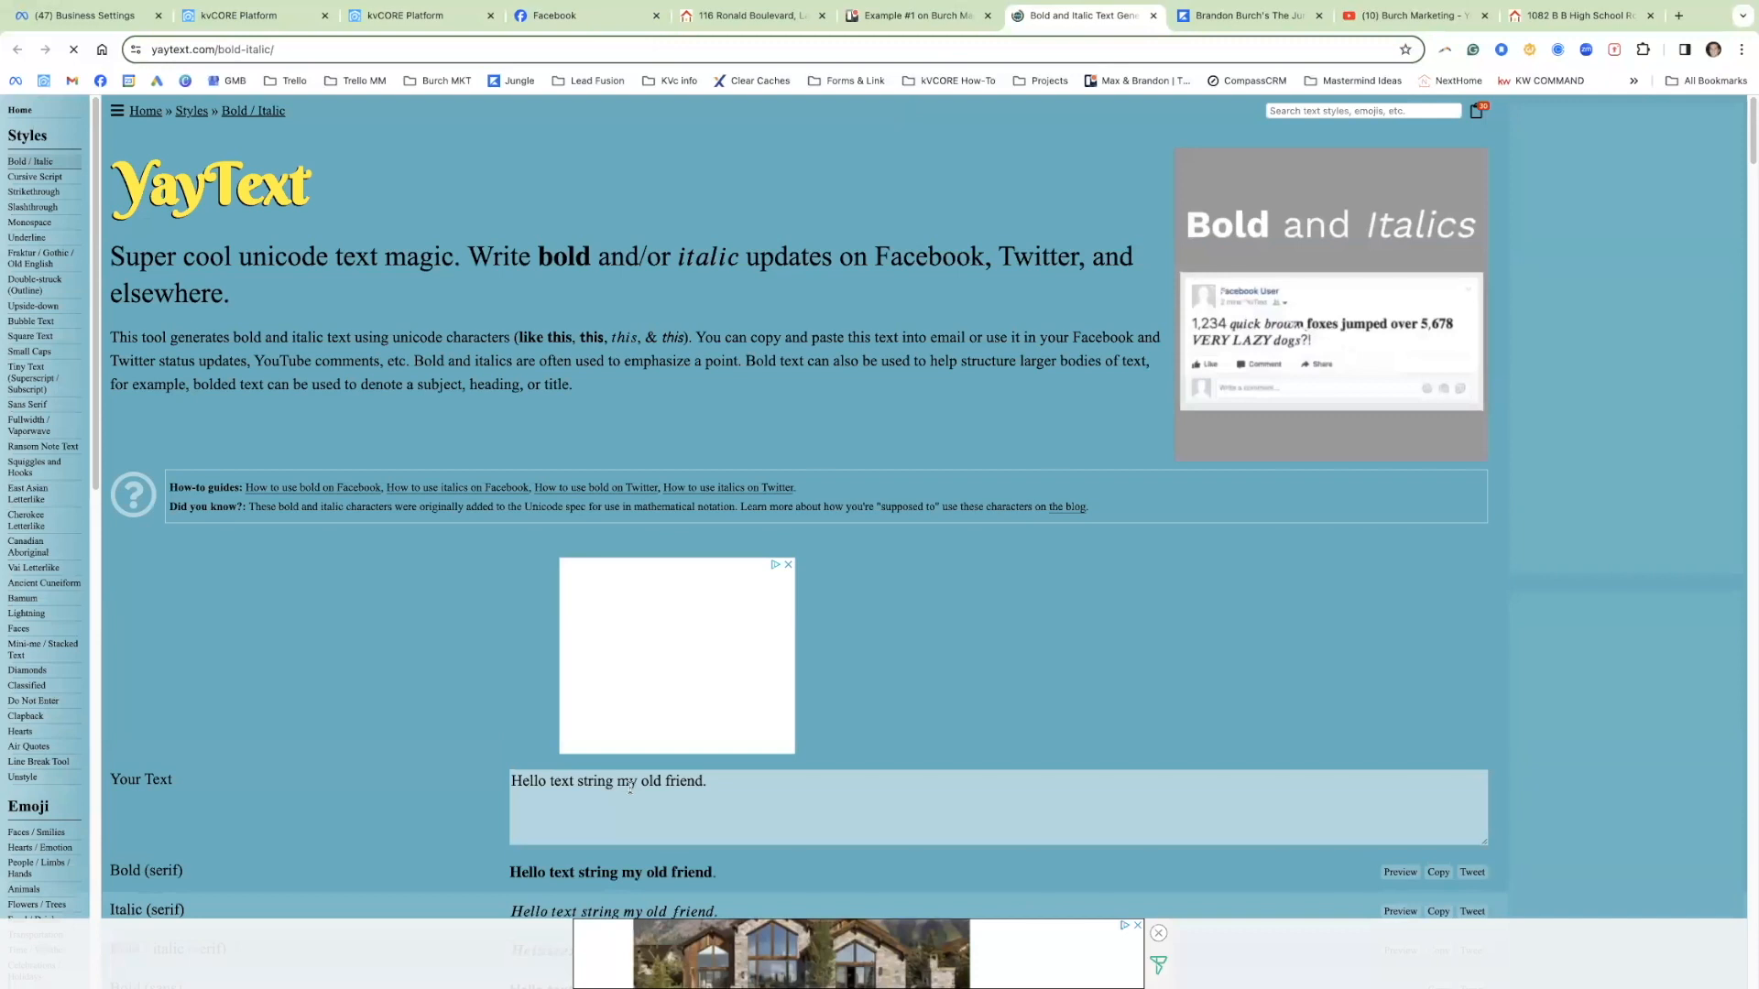
{"action": "left_click", "coordinate": [630, 787]}
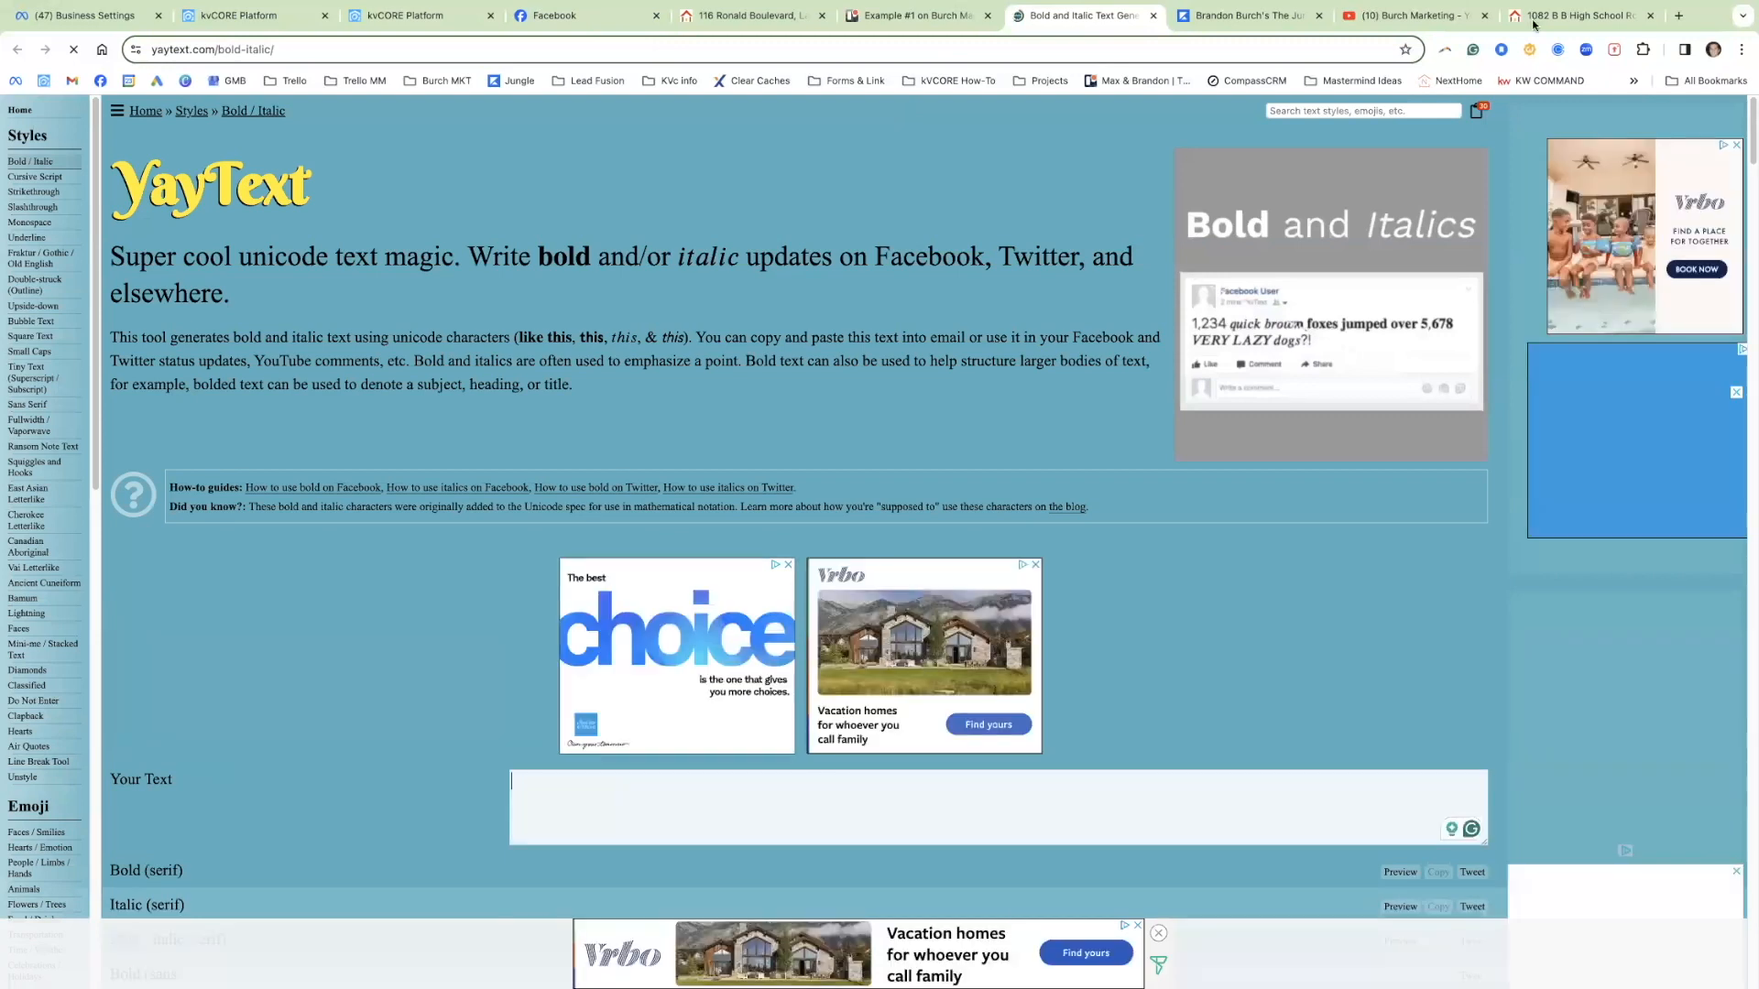
{"action": "left_click", "coordinate": [1541, 21]}
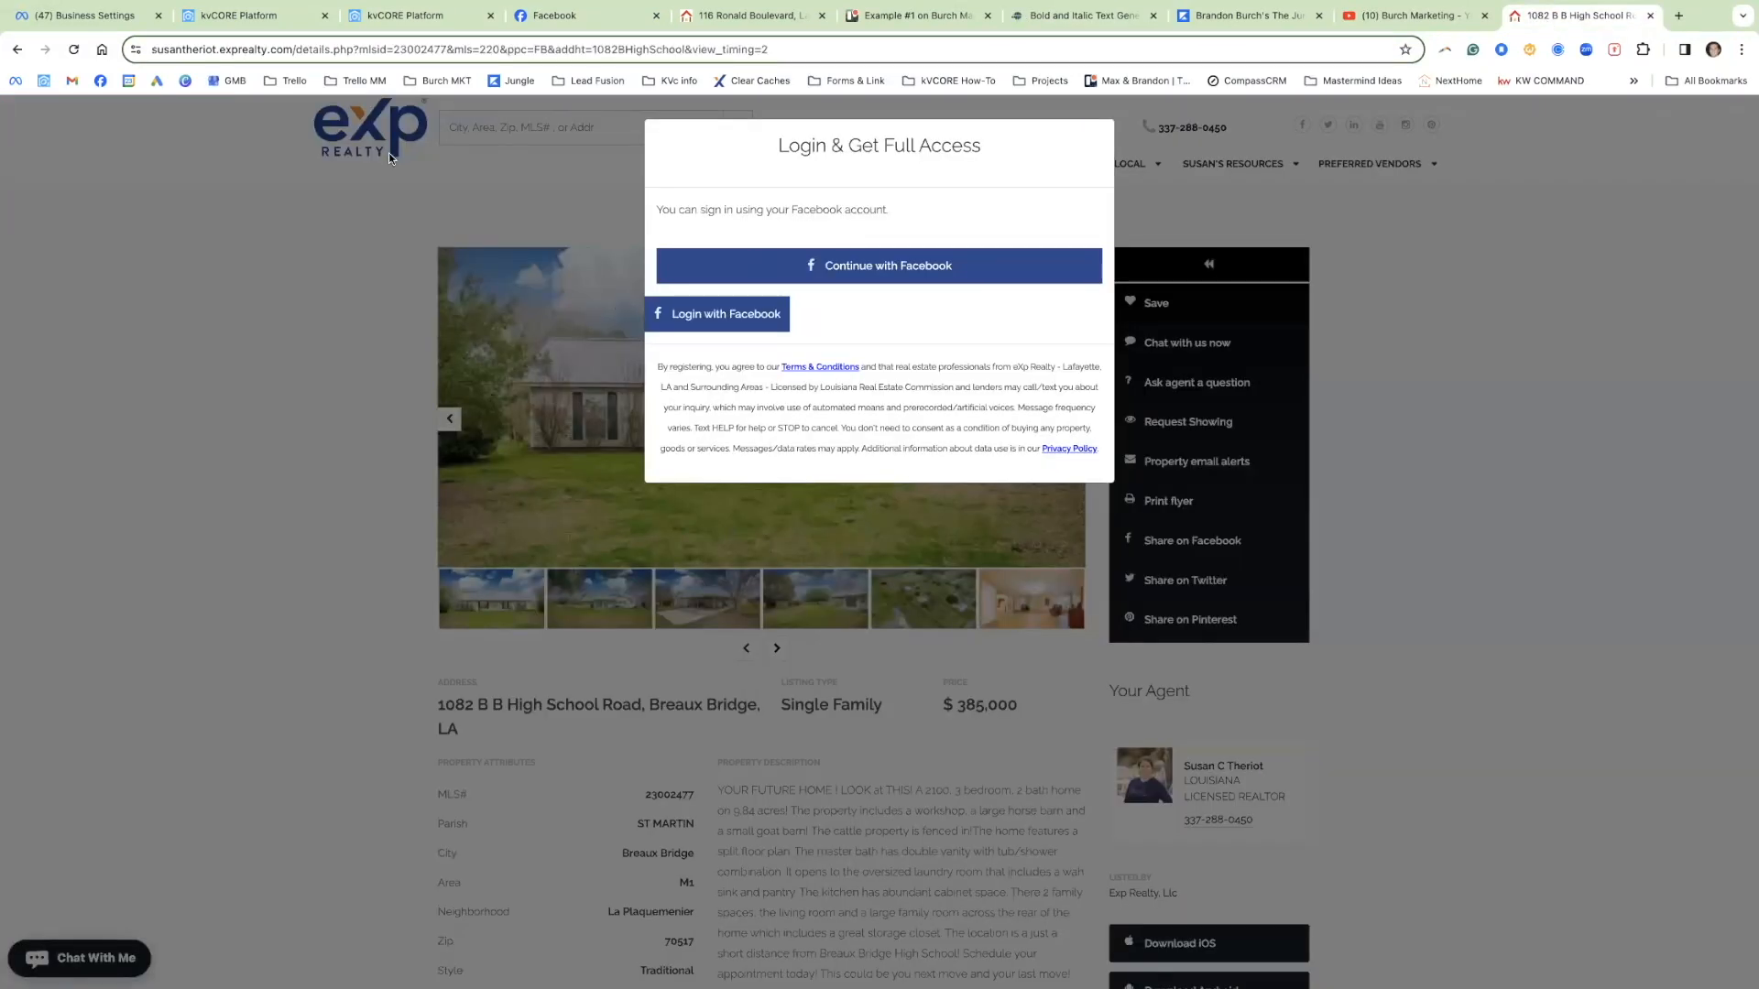
Step: Set property views to Never, generate a short link, and test it in a new tab
{"action": "left_click", "coordinate": [225, 16]}
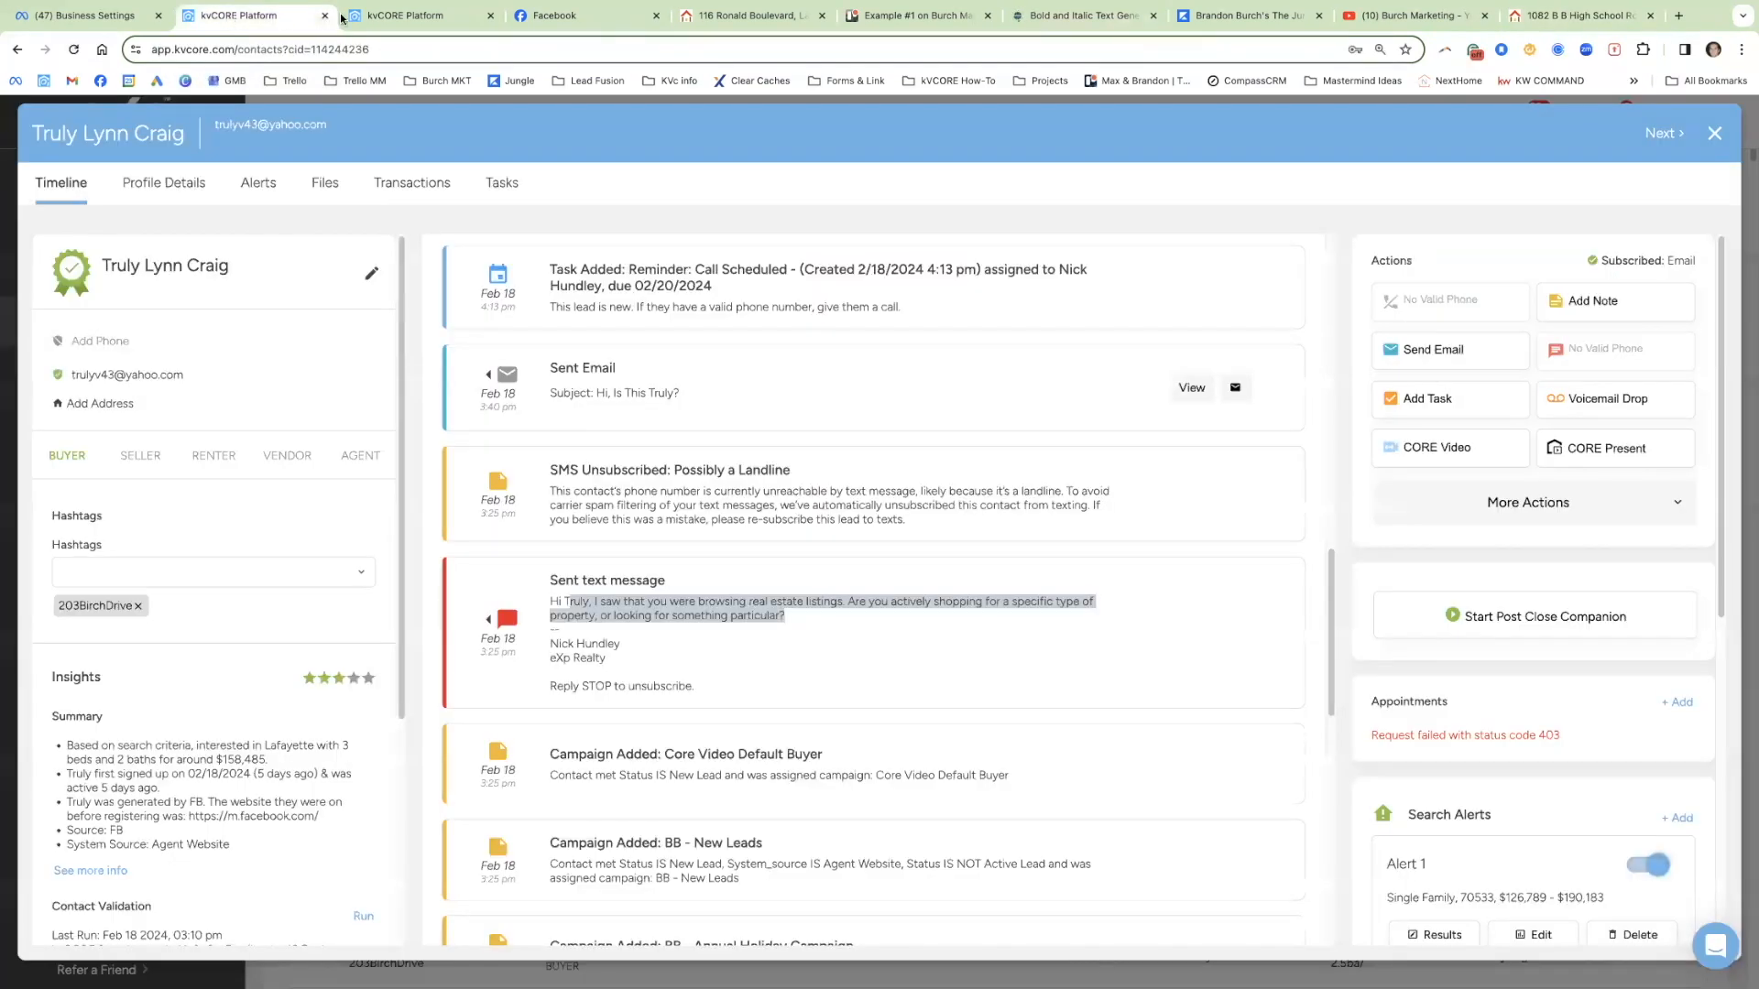
{"action": "left_click", "coordinate": [344, 16]}
{"action": "left_click", "coordinate": [449, 870]}
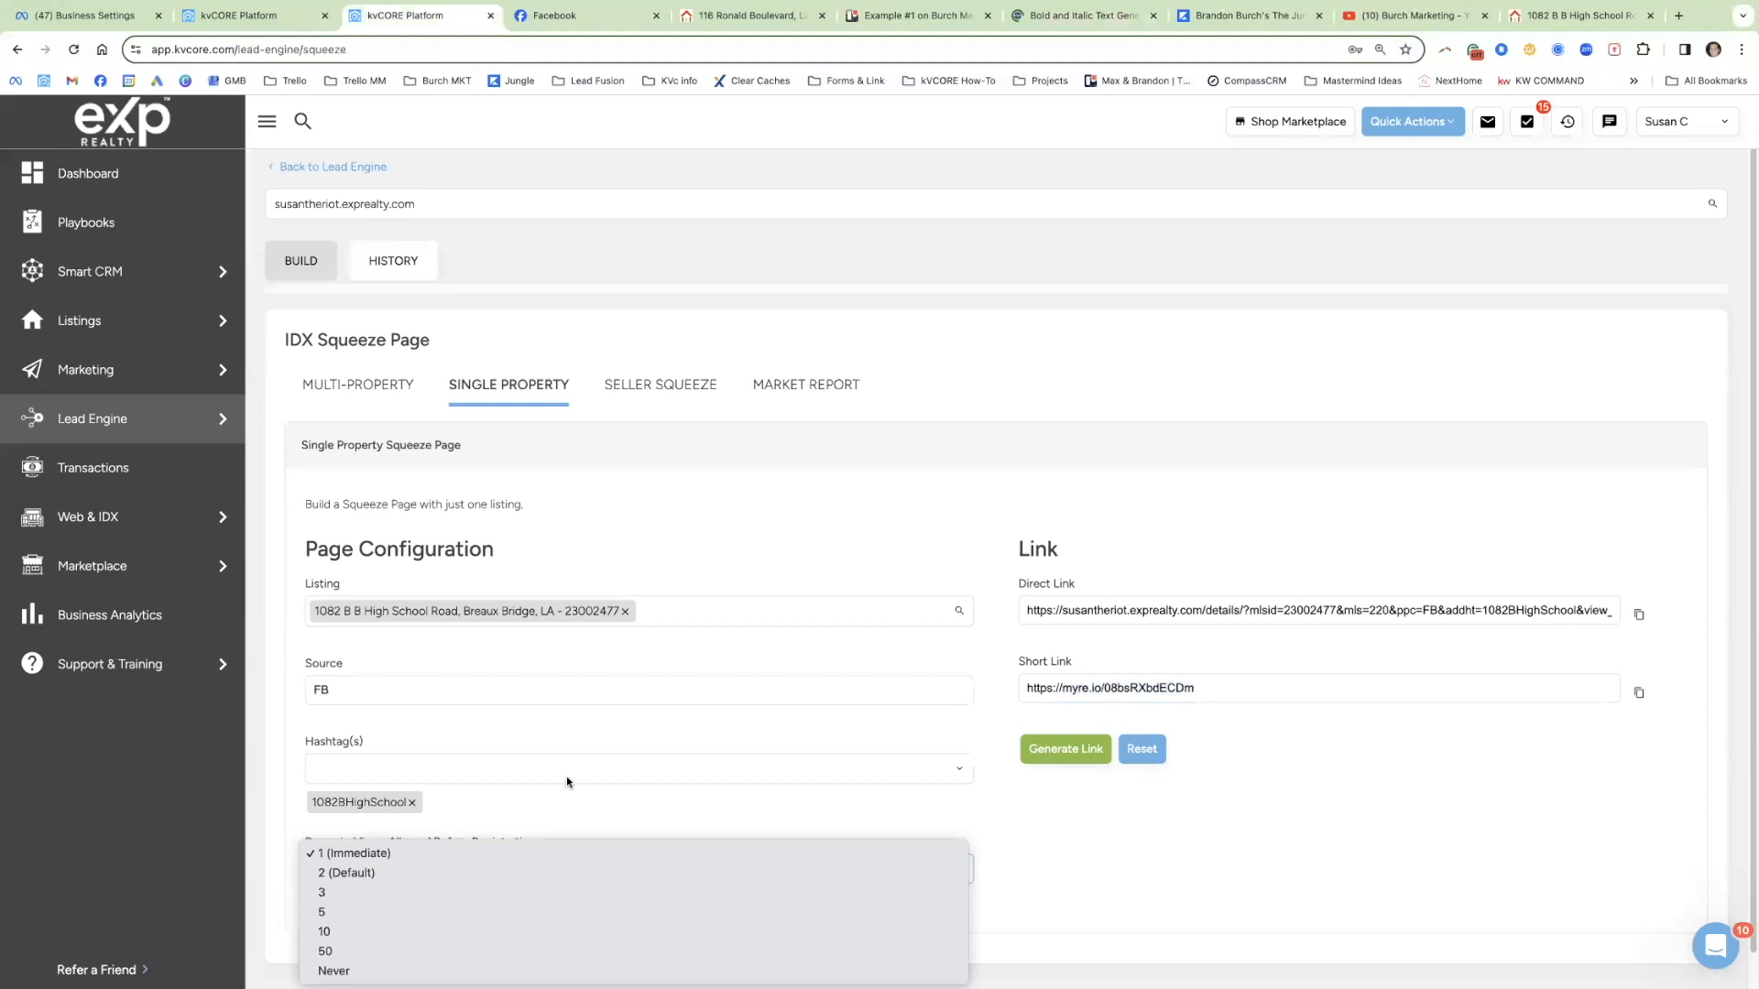
{"action": "left_click", "coordinate": [568, 971]}
{"action": "left_click", "coordinate": [1065, 749]}
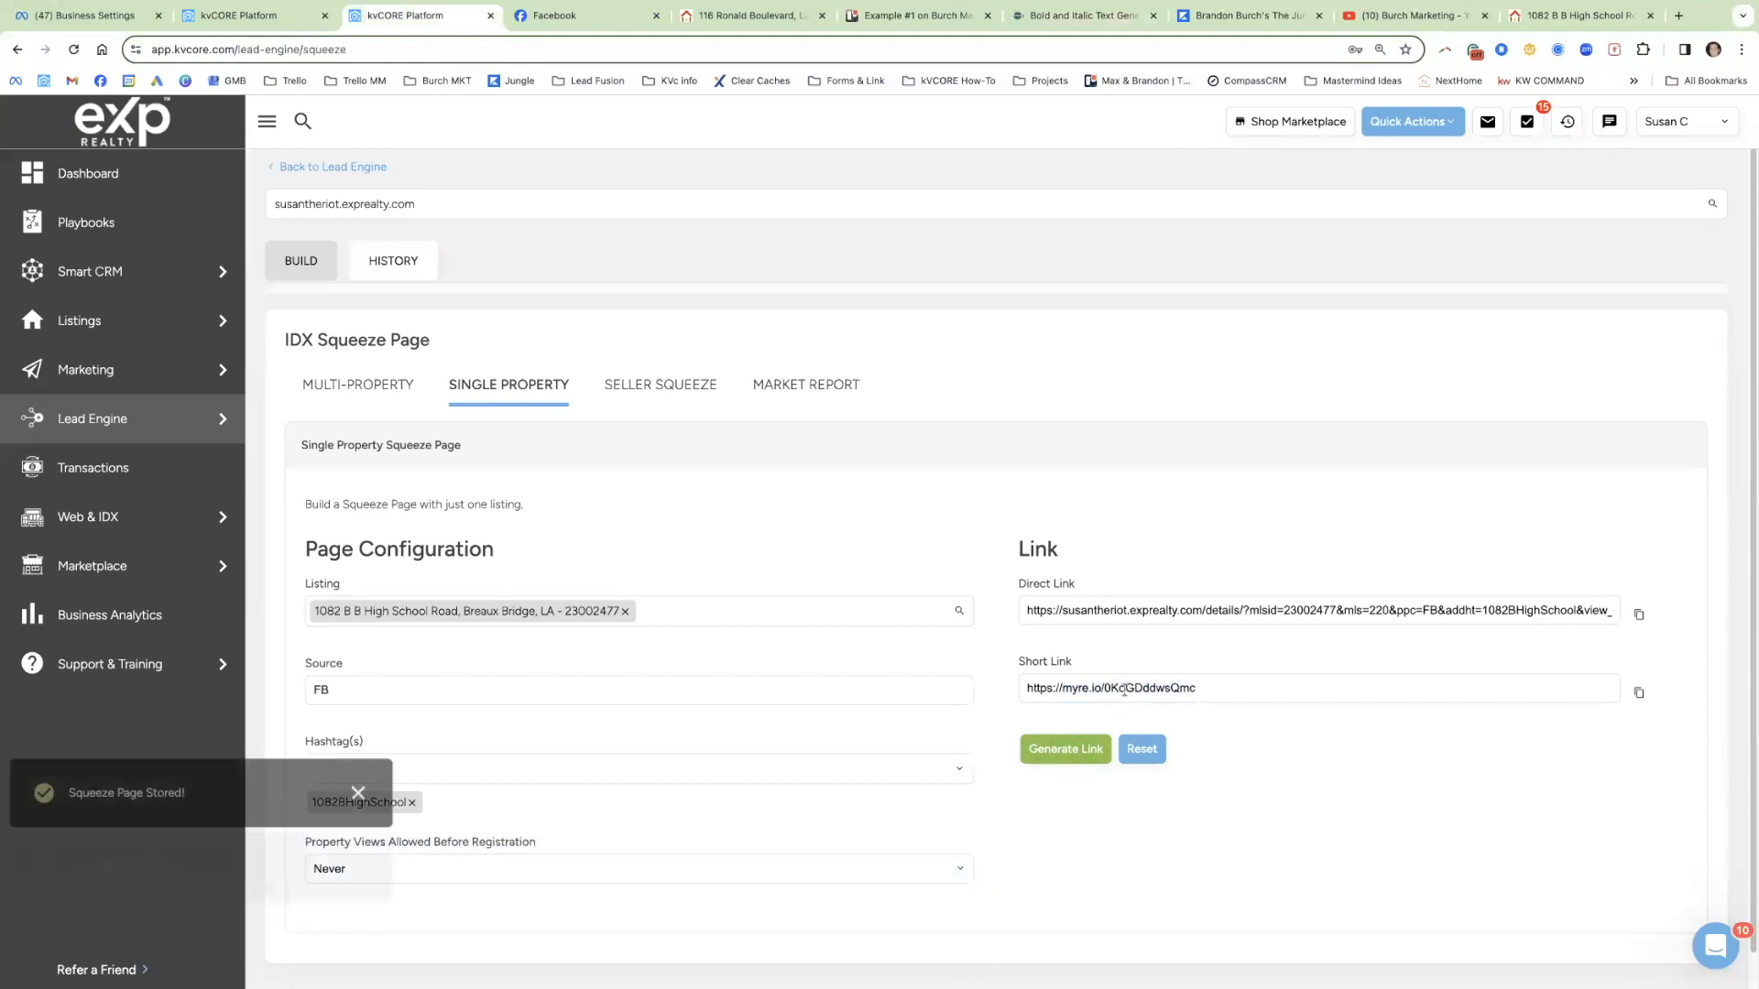
{"action": "triple_click", "coordinate": [1124, 690]}
{"action": "key", "text": "super+c"}
{"action": "left_click", "coordinate": [1679, 15]}
{"action": "key", "text": "super+v"}
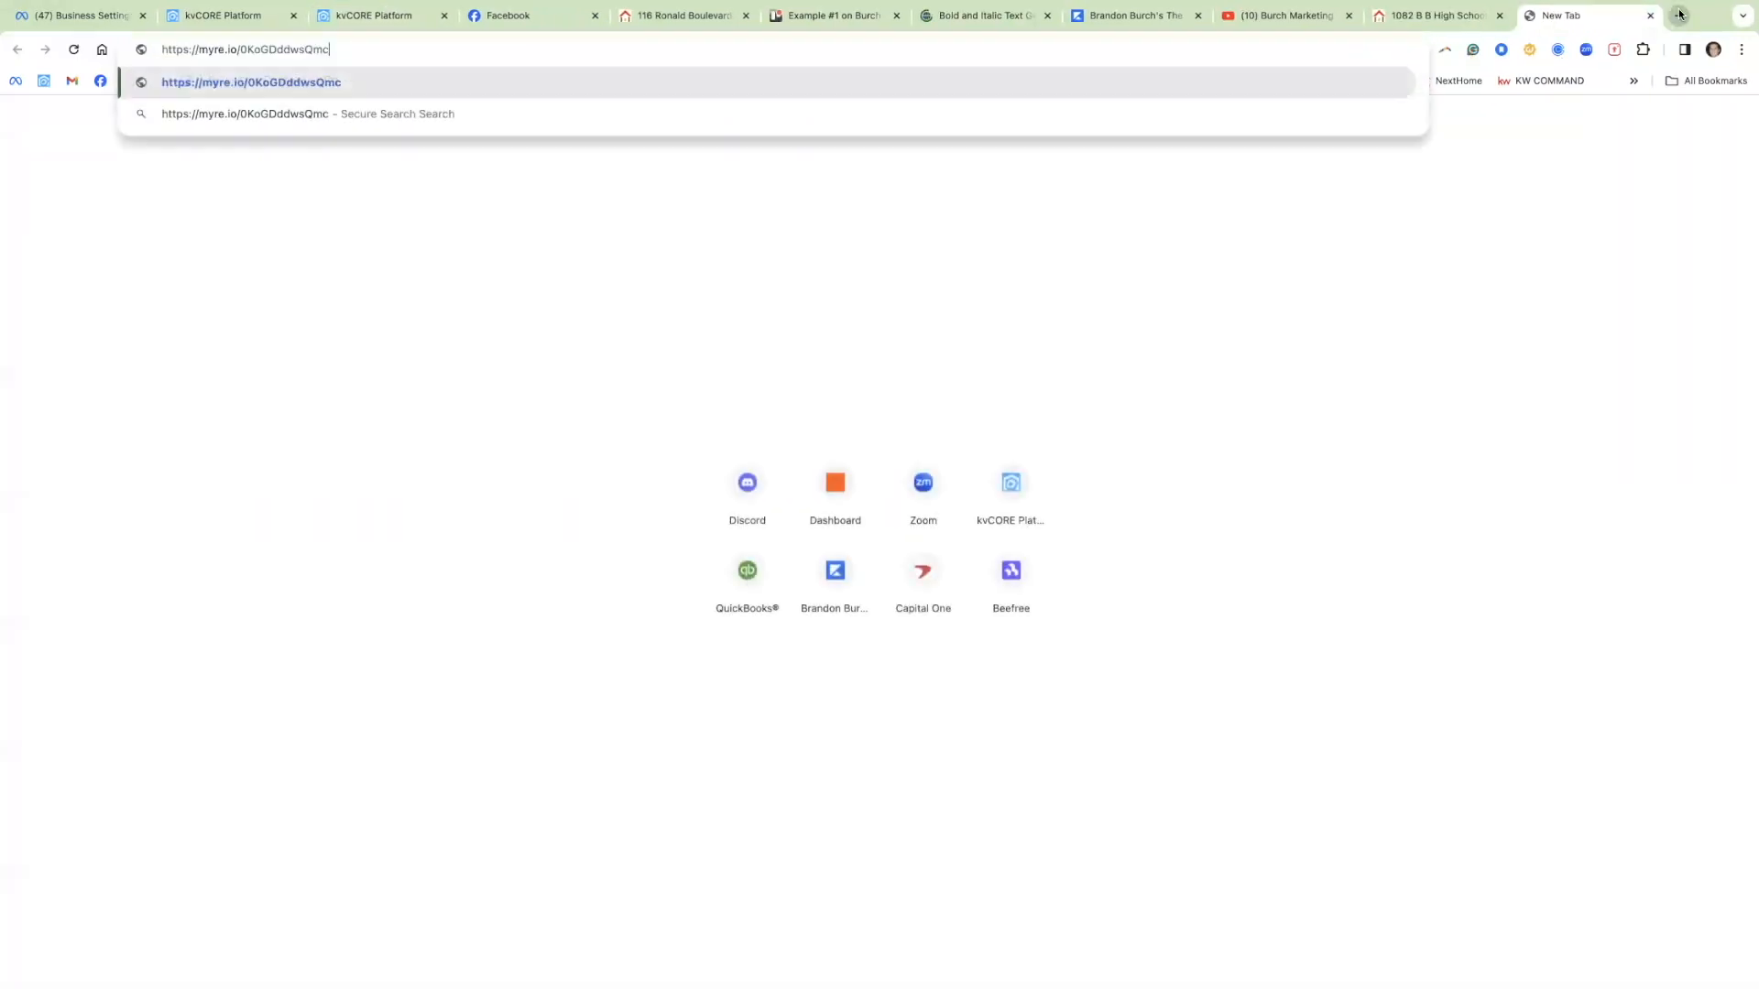
{"action": "key", "text": "Return"}
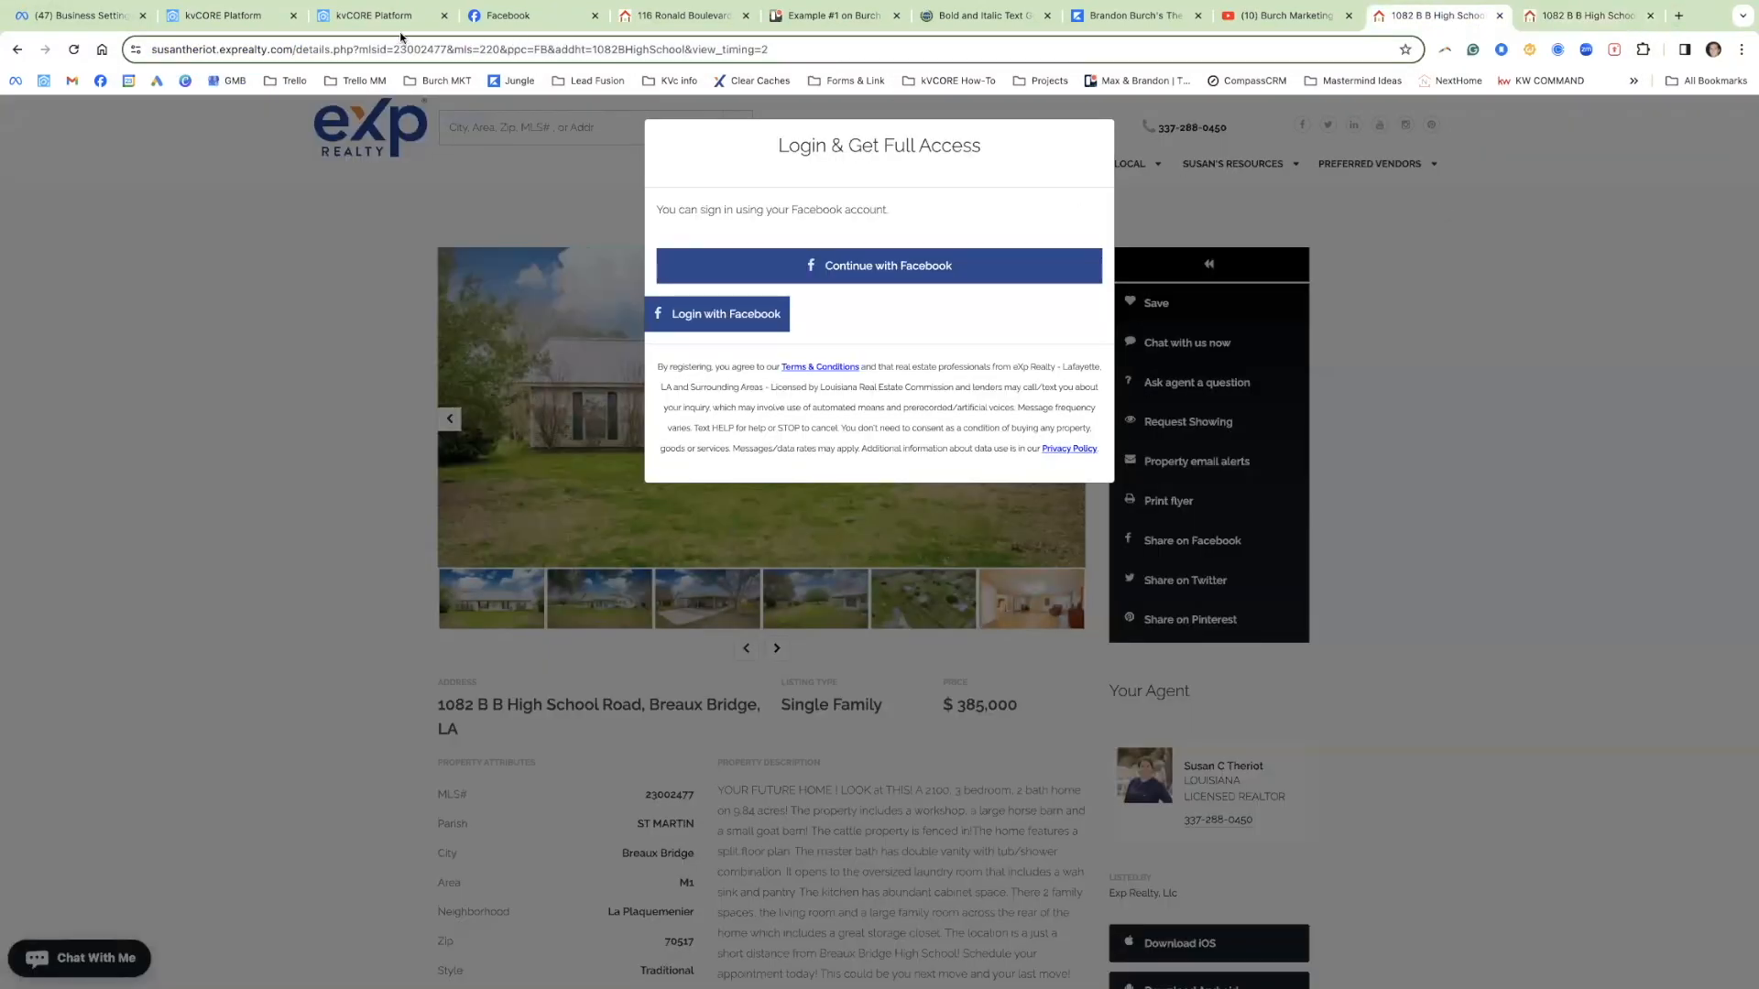
Step: Change property views to 1 (Immediate) and generate a new short link
{"action": "left_click", "coordinate": [346, 16]}
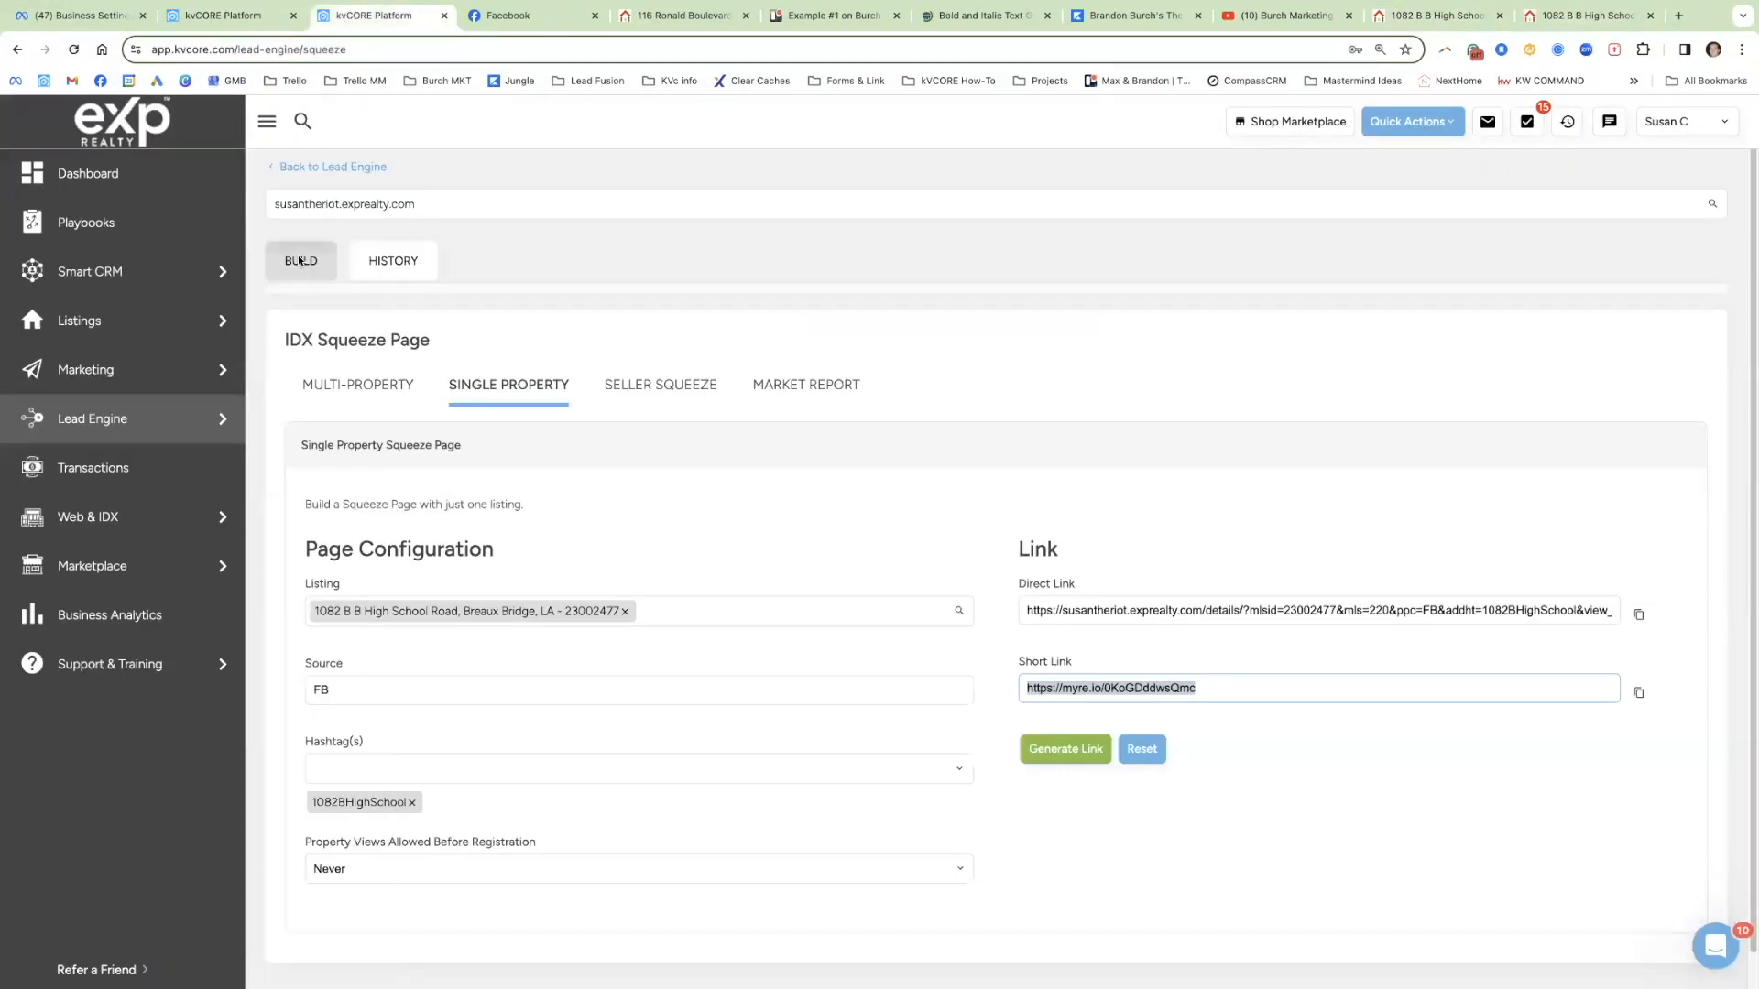
{"action": "left_click", "coordinate": [411, 870]}
{"action": "left_click", "coordinate": [401, 747]}
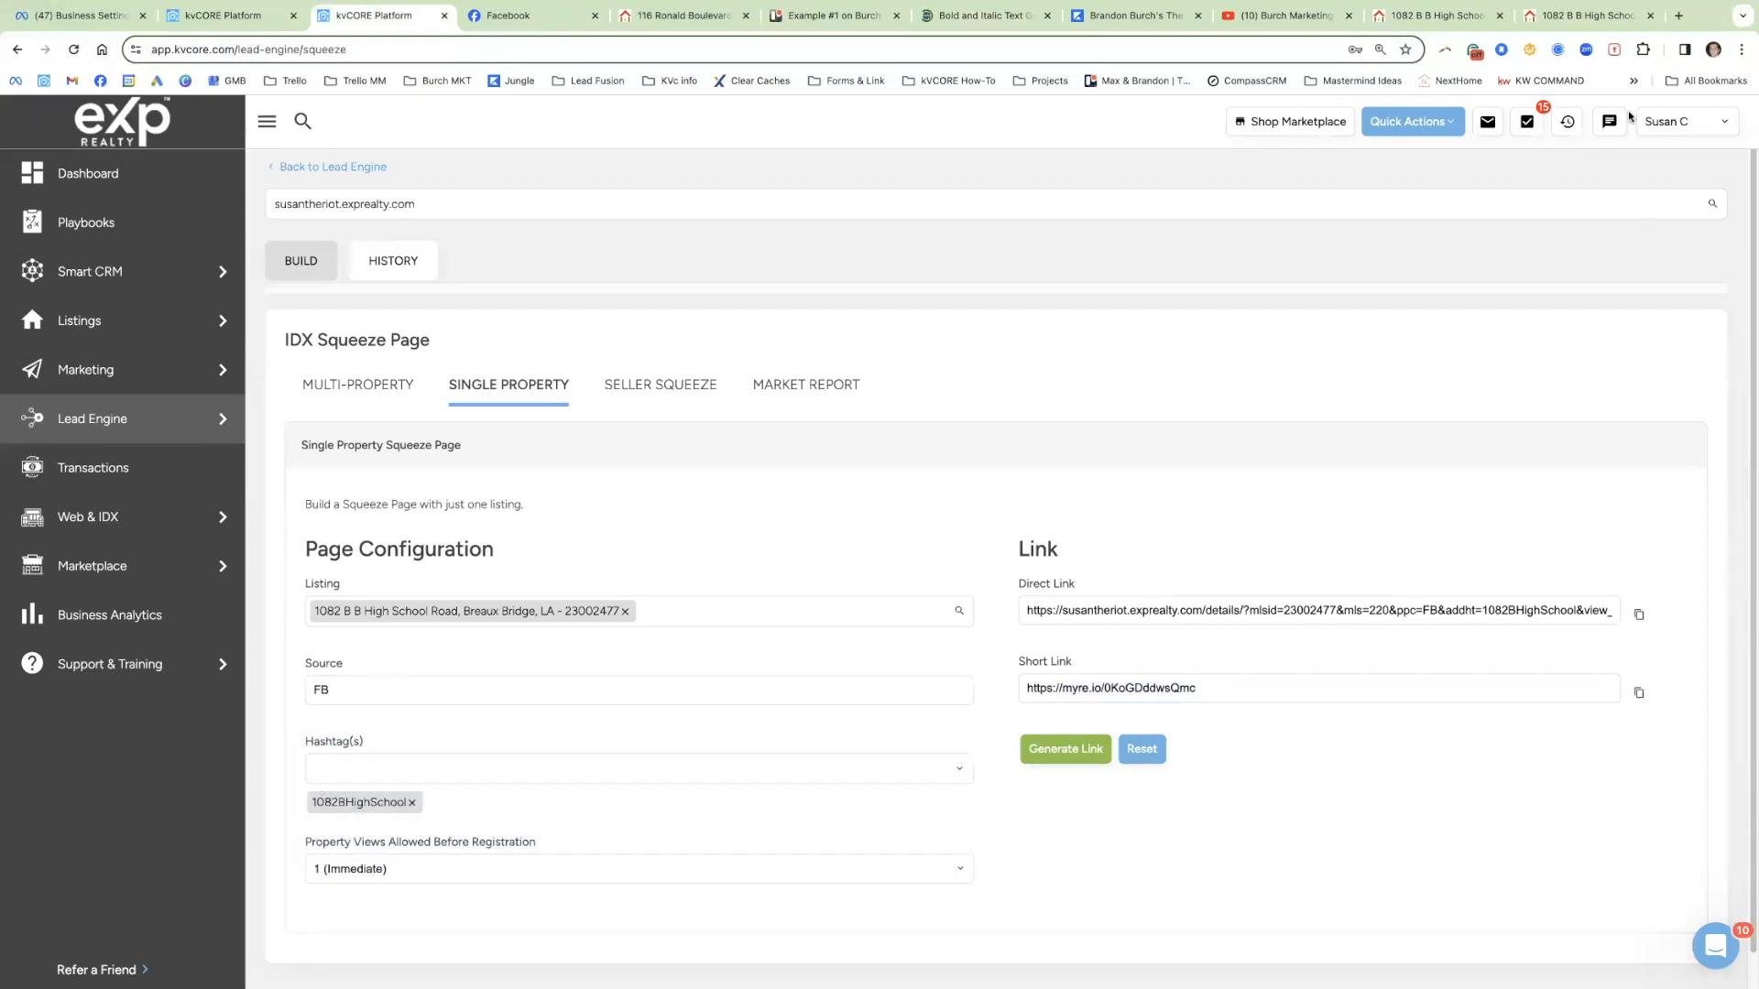
{"action": "left_click", "coordinate": [1085, 748]}
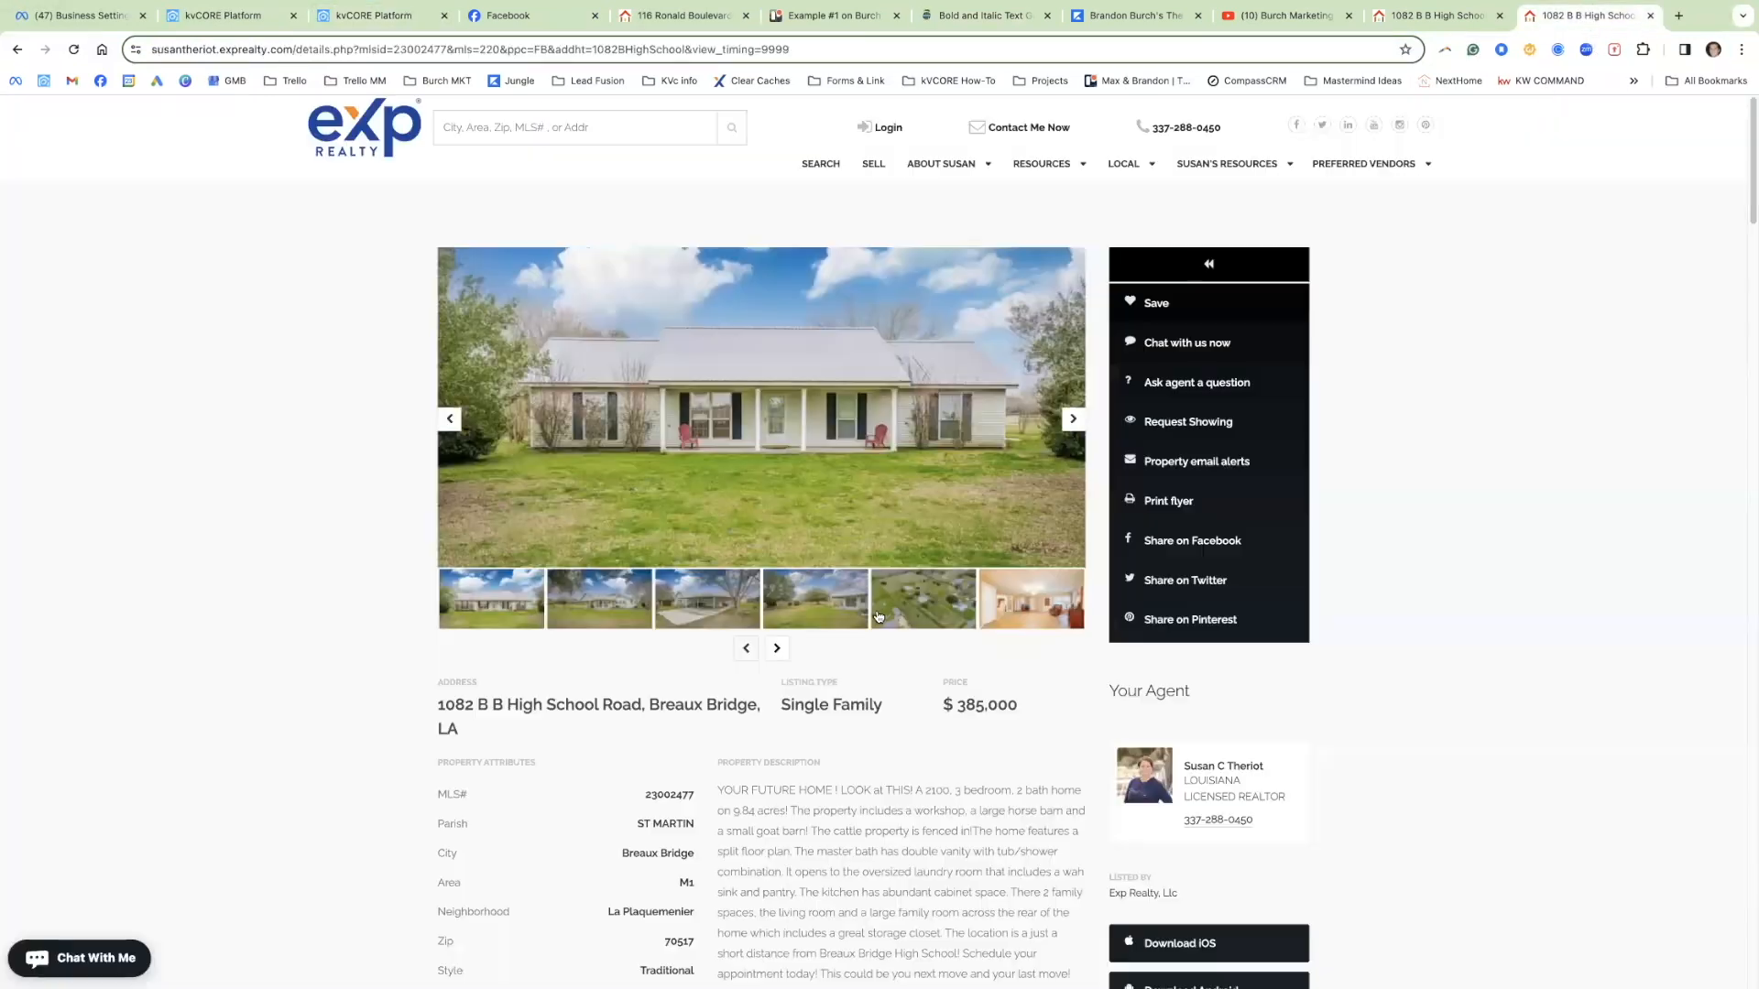
{"action": "left_click", "coordinate": [1612, 15]}
{"action": "scroll", "coordinate": [835, 607], "scroll_direction": "down", "scroll_amount": 3}
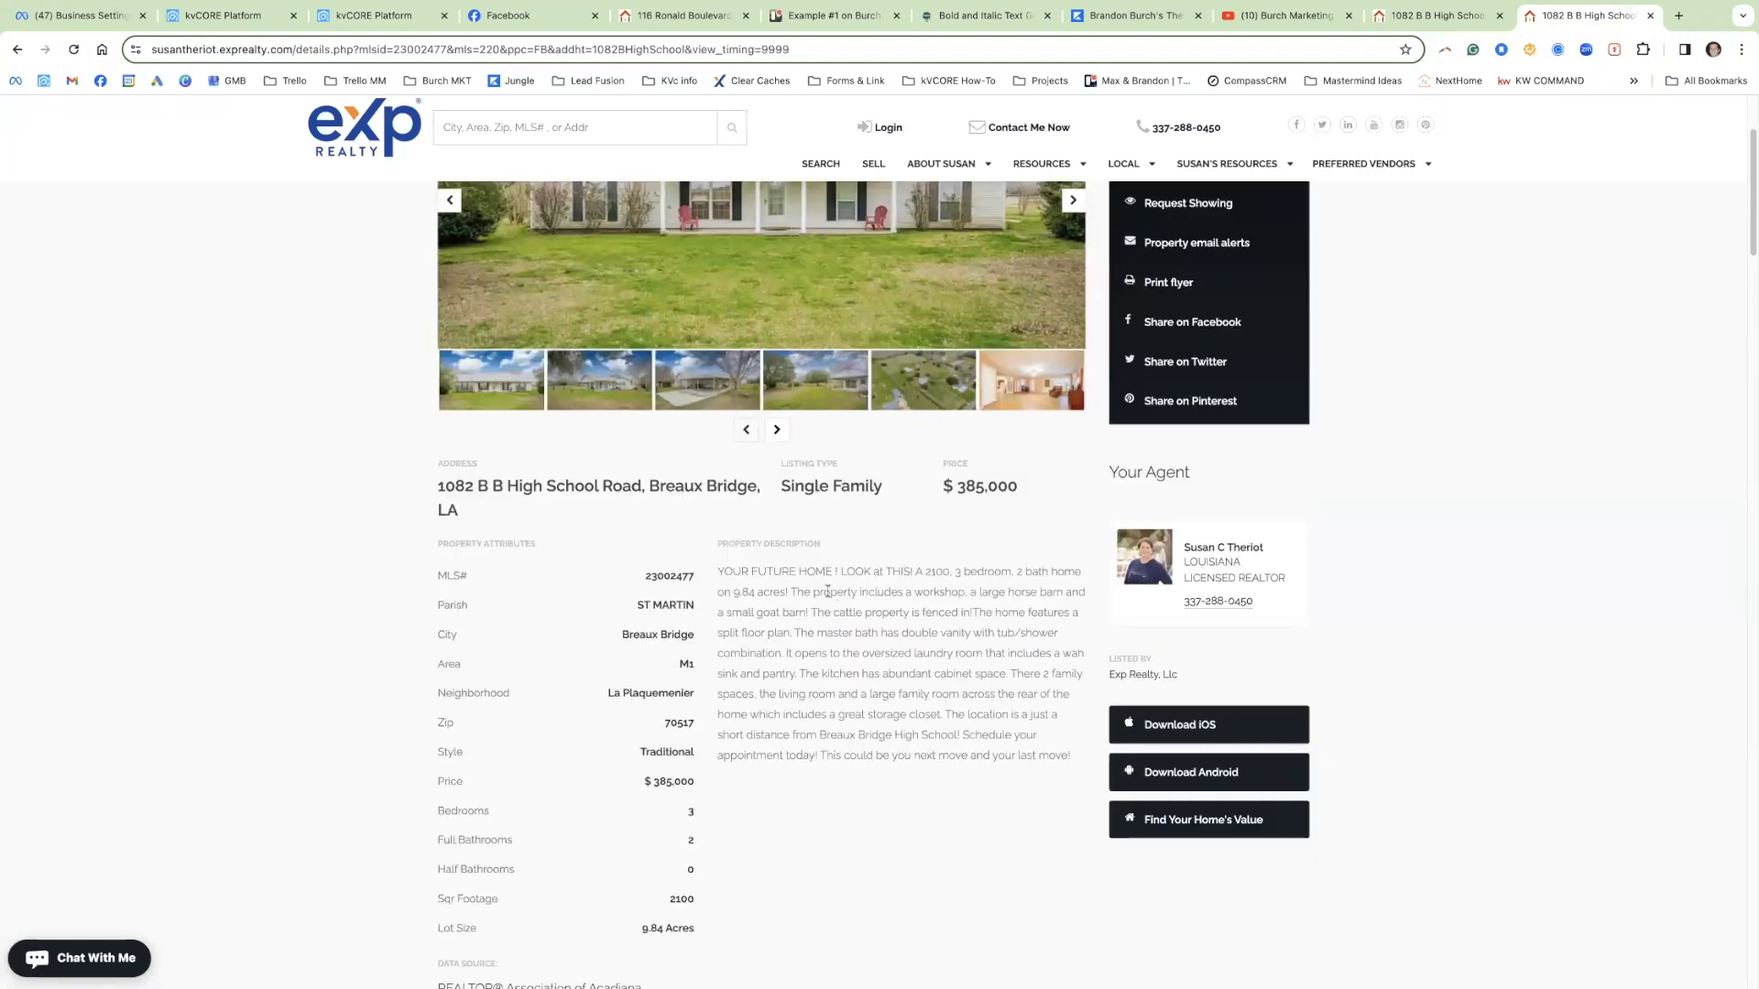
{"action": "scroll", "coordinate": [985, 716], "scroll_direction": "down", "scroll_amount": 1}
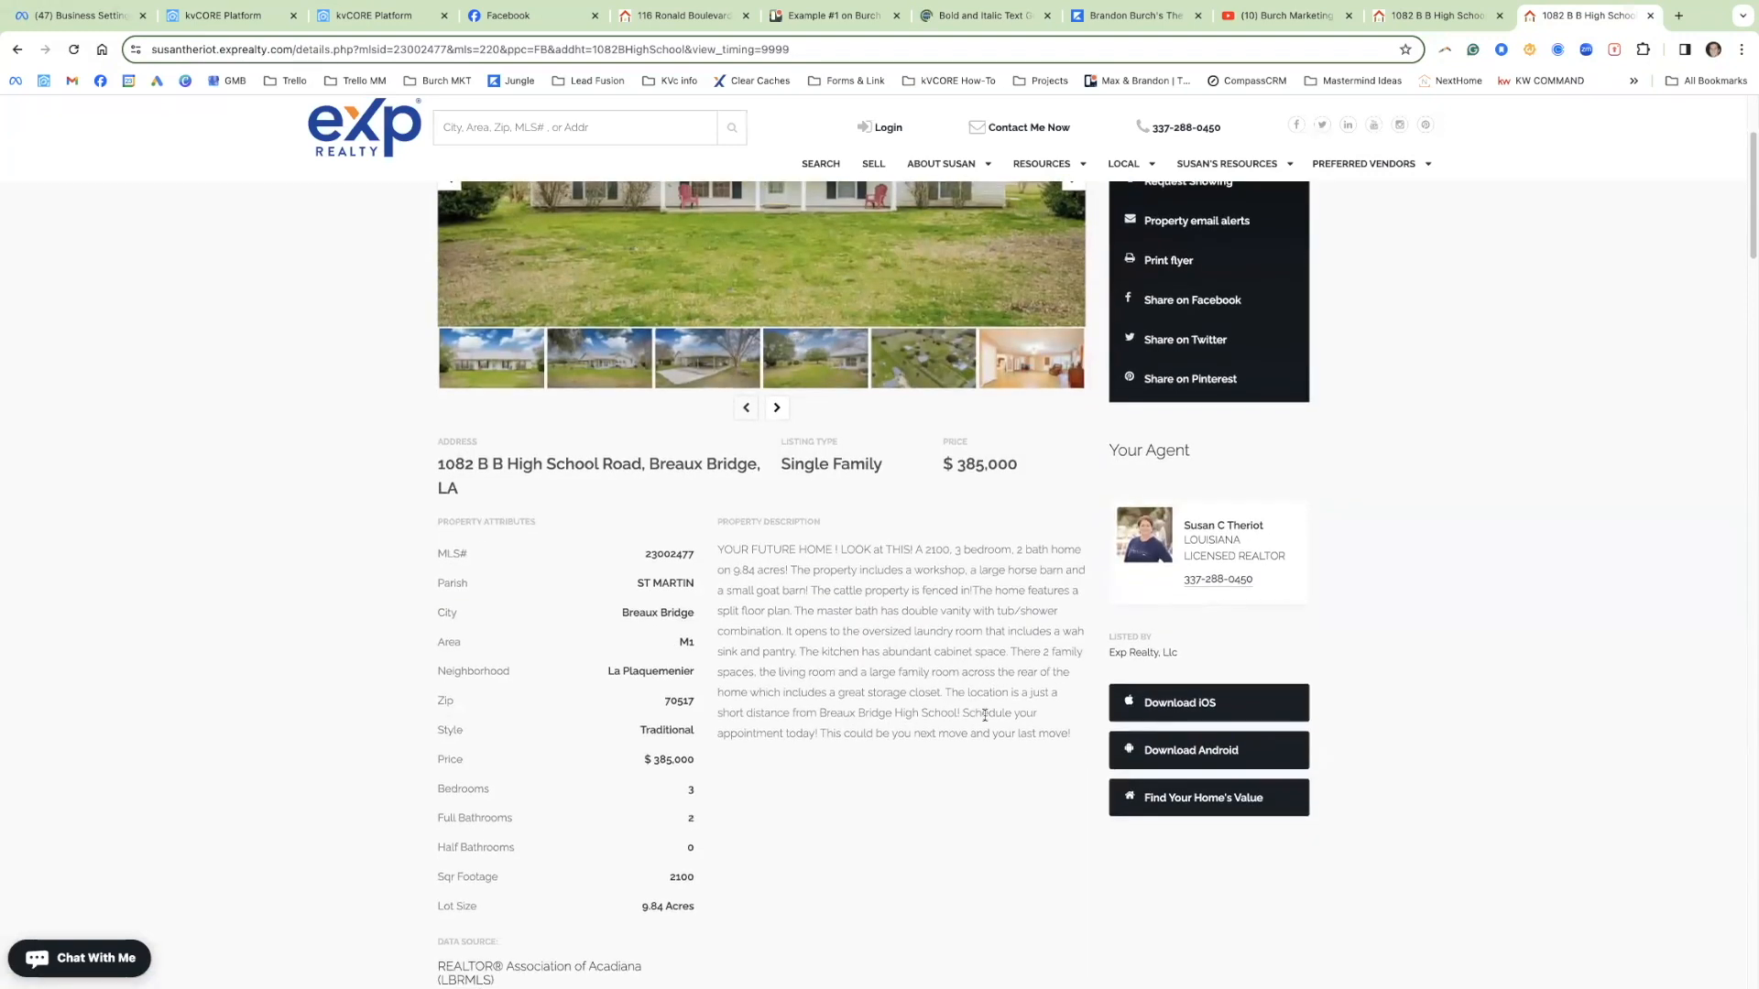
{"action": "left_click_drag", "start_coordinate": [1072, 734], "coordinate": [712, 558]}
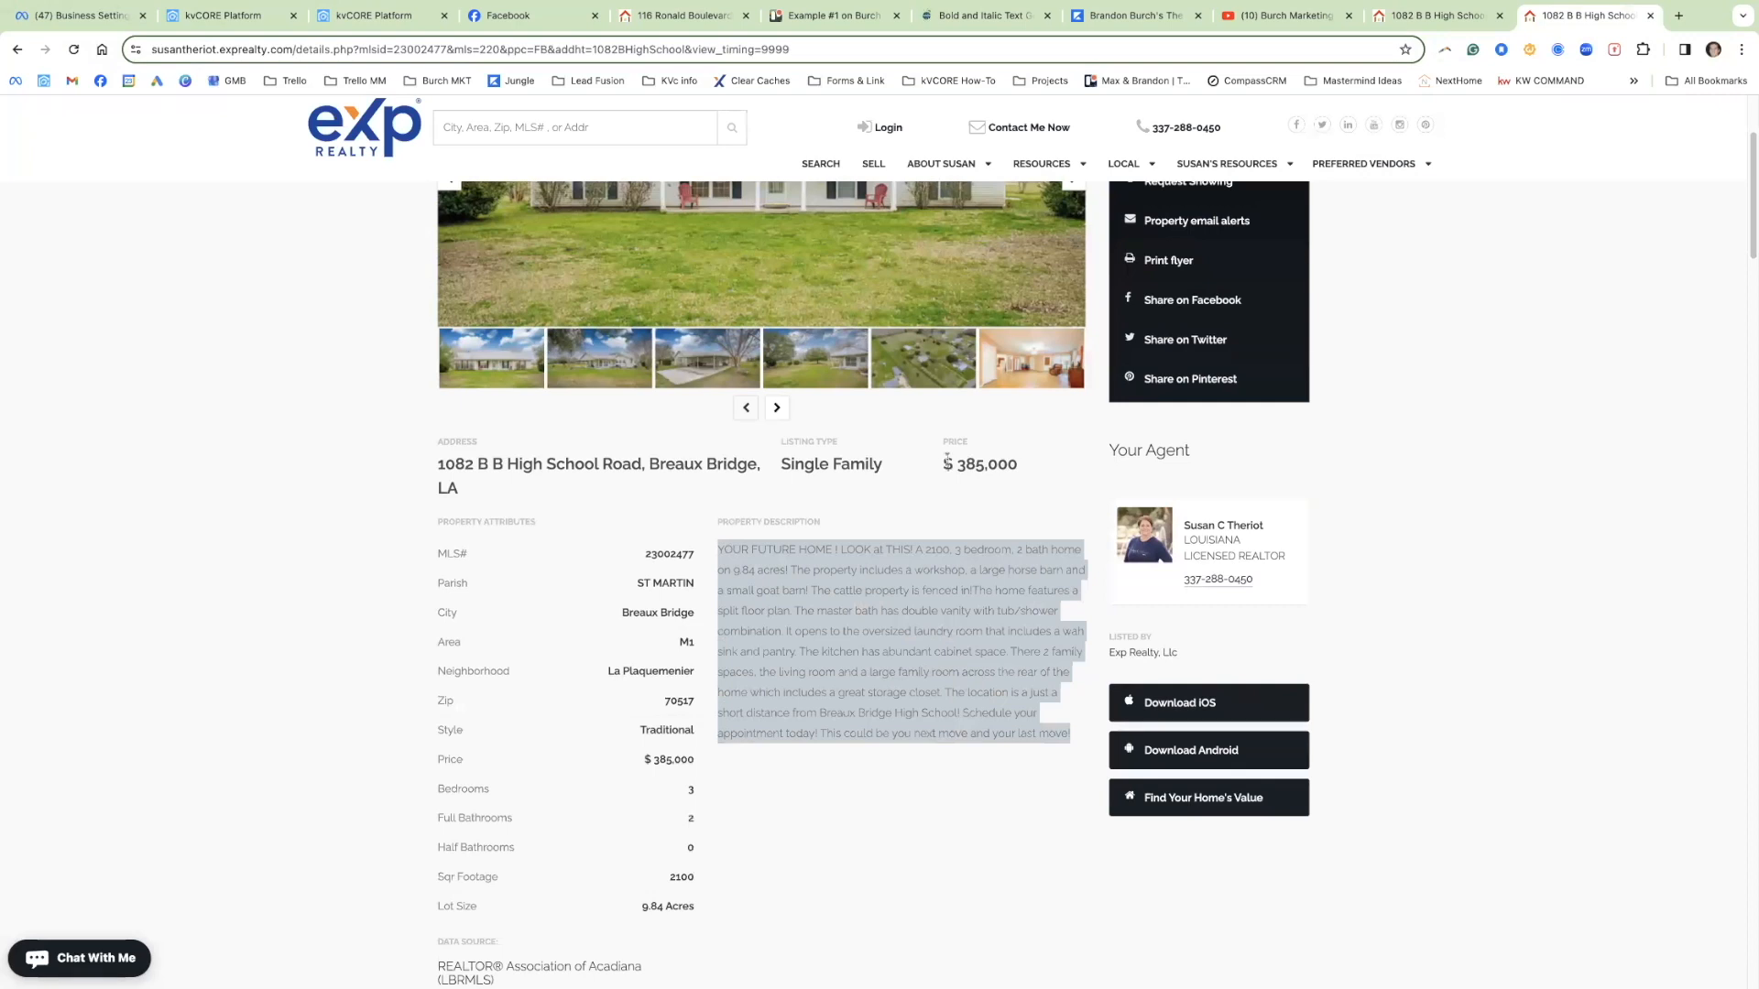
Step: Open ChatGPT in a new tab and sign in with a Google account
{"action": "left_click", "coordinate": [1676, 17]}
{"action": "type", "text": "chat"}
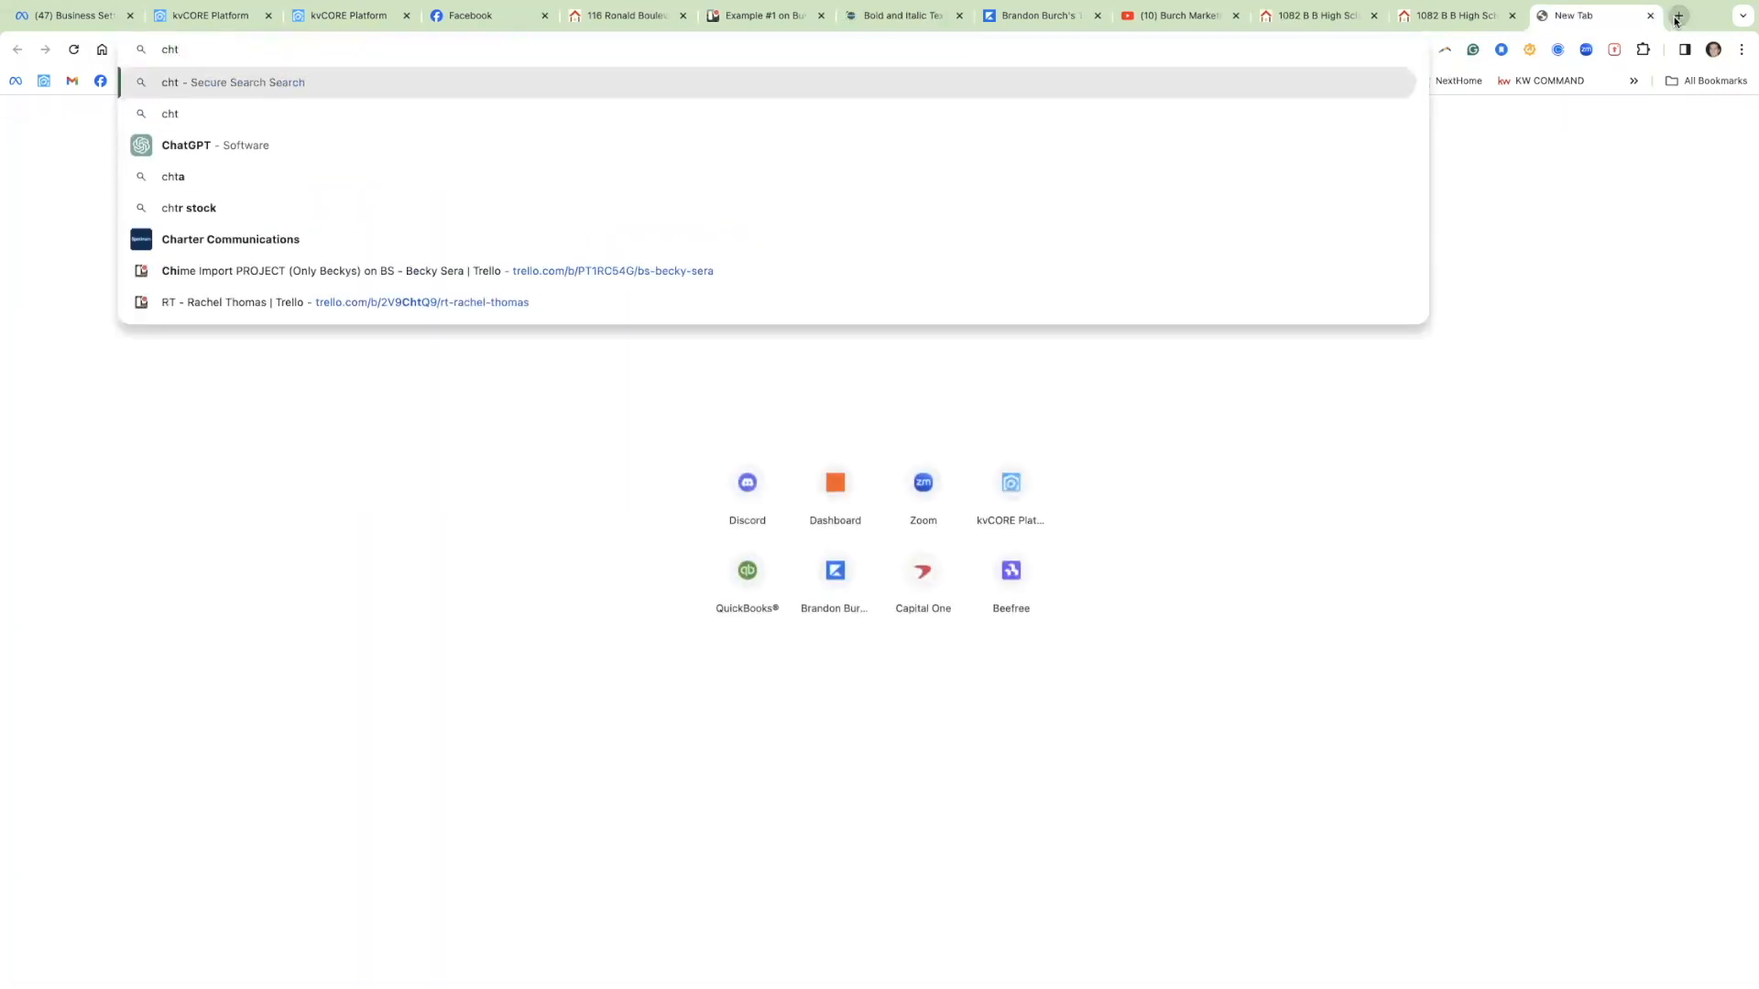
{"action": "key", "text": "Return"}
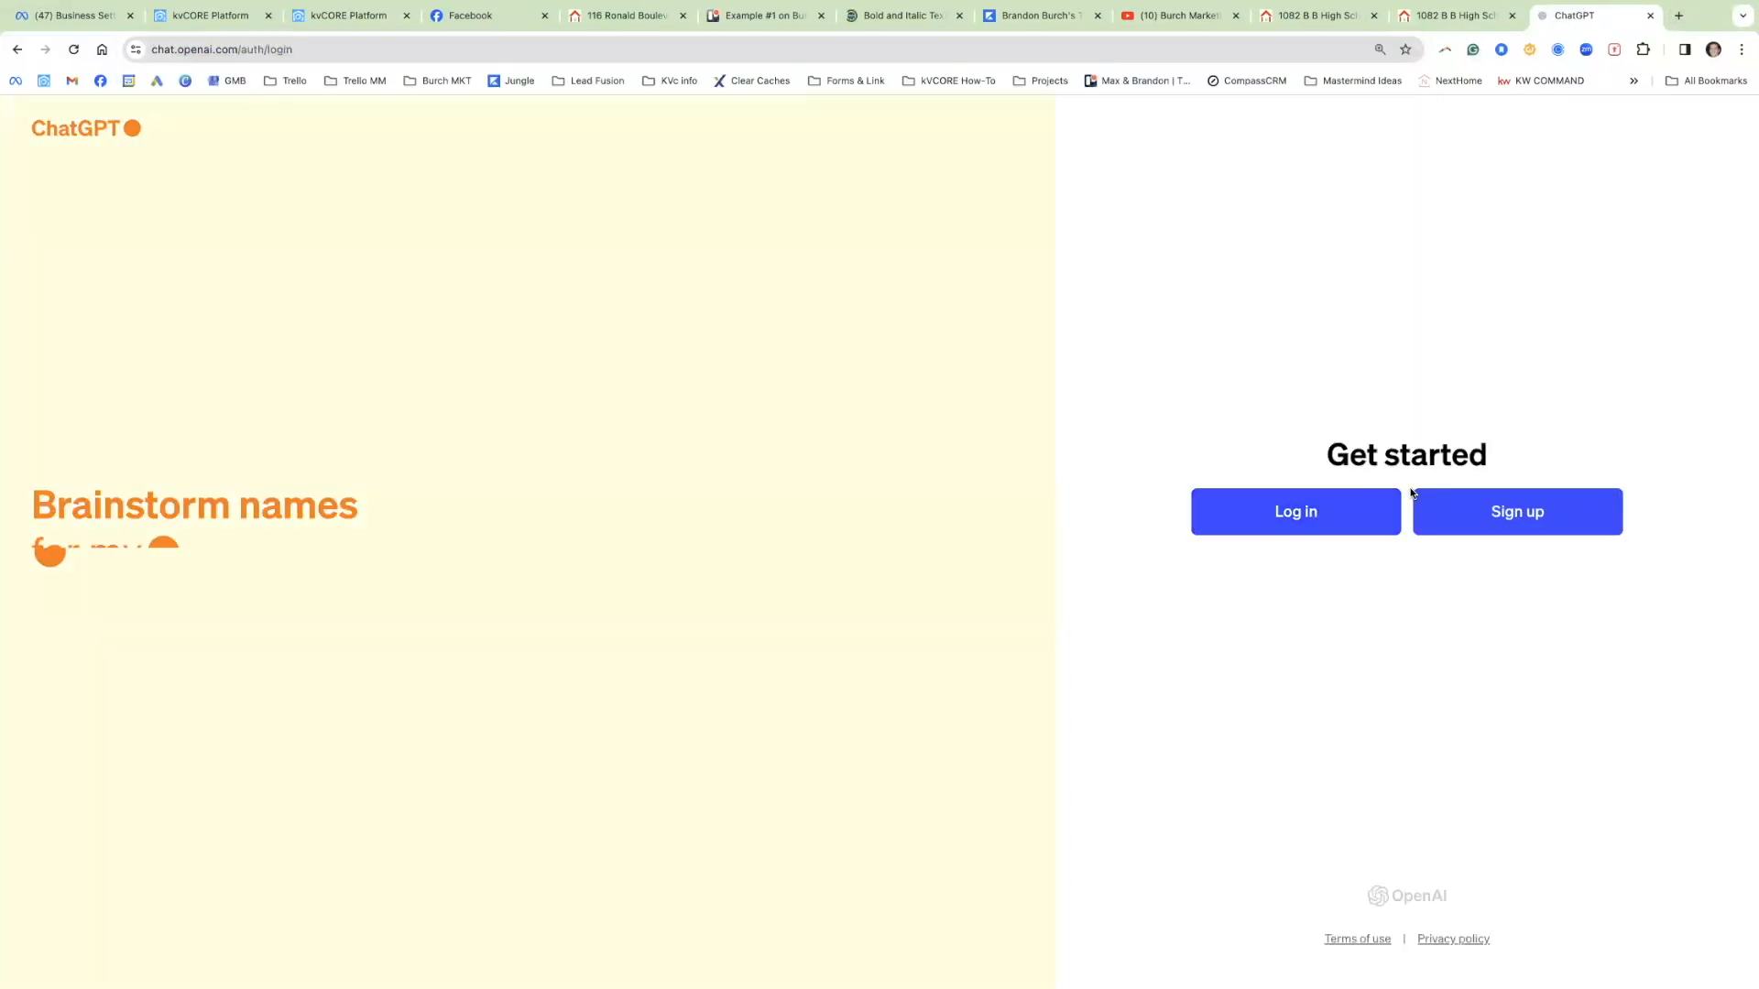
{"action": "left_click", "coordinate": [1334, 511]}
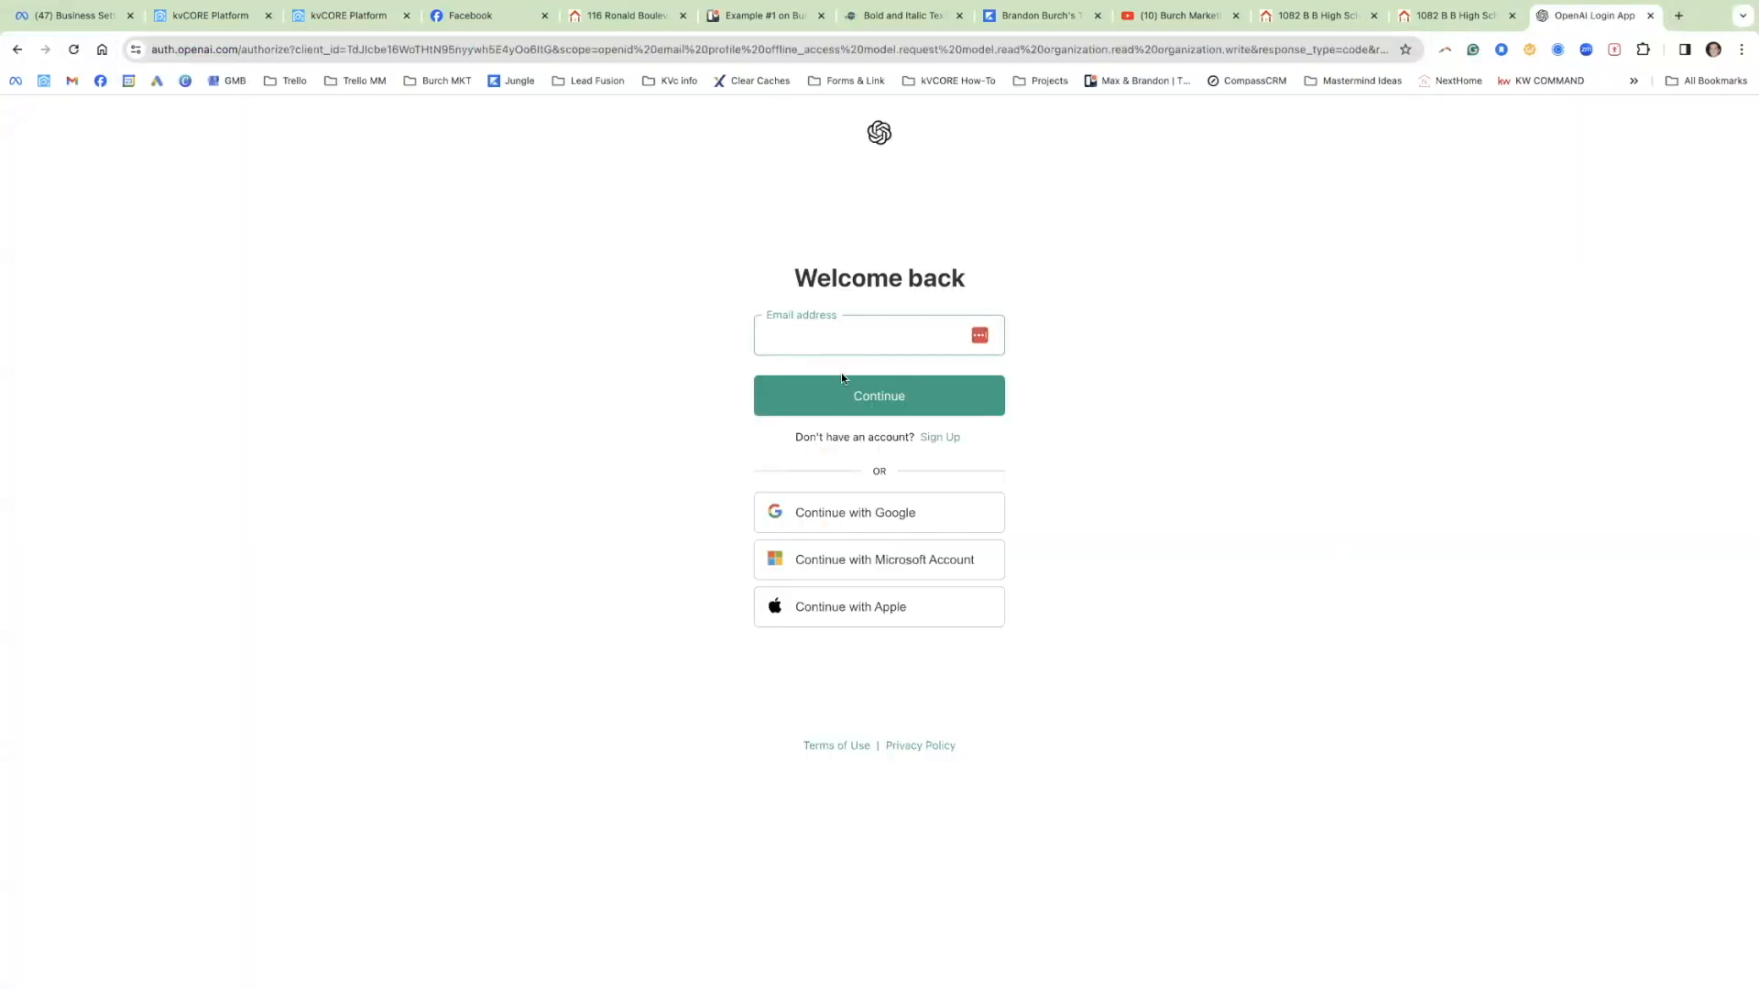
{"action": "left_click", "coordinate": [881, 509]}
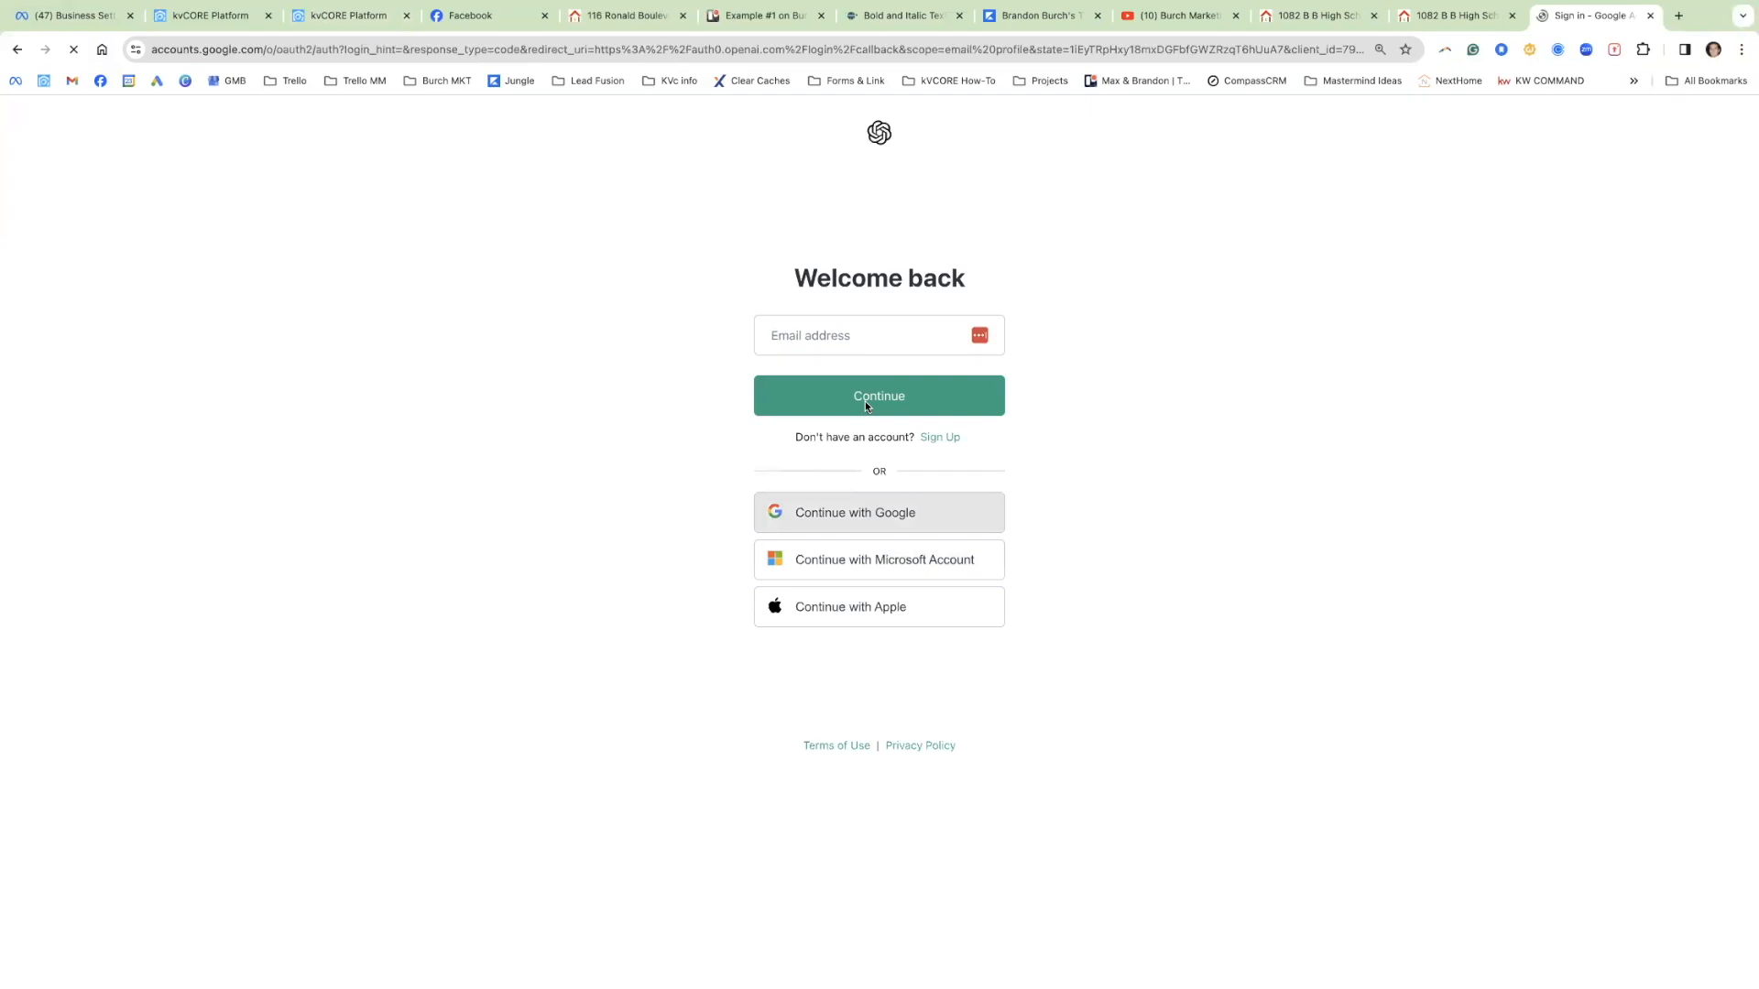
{"action": "left_click", "coordinate": [819, 491]}
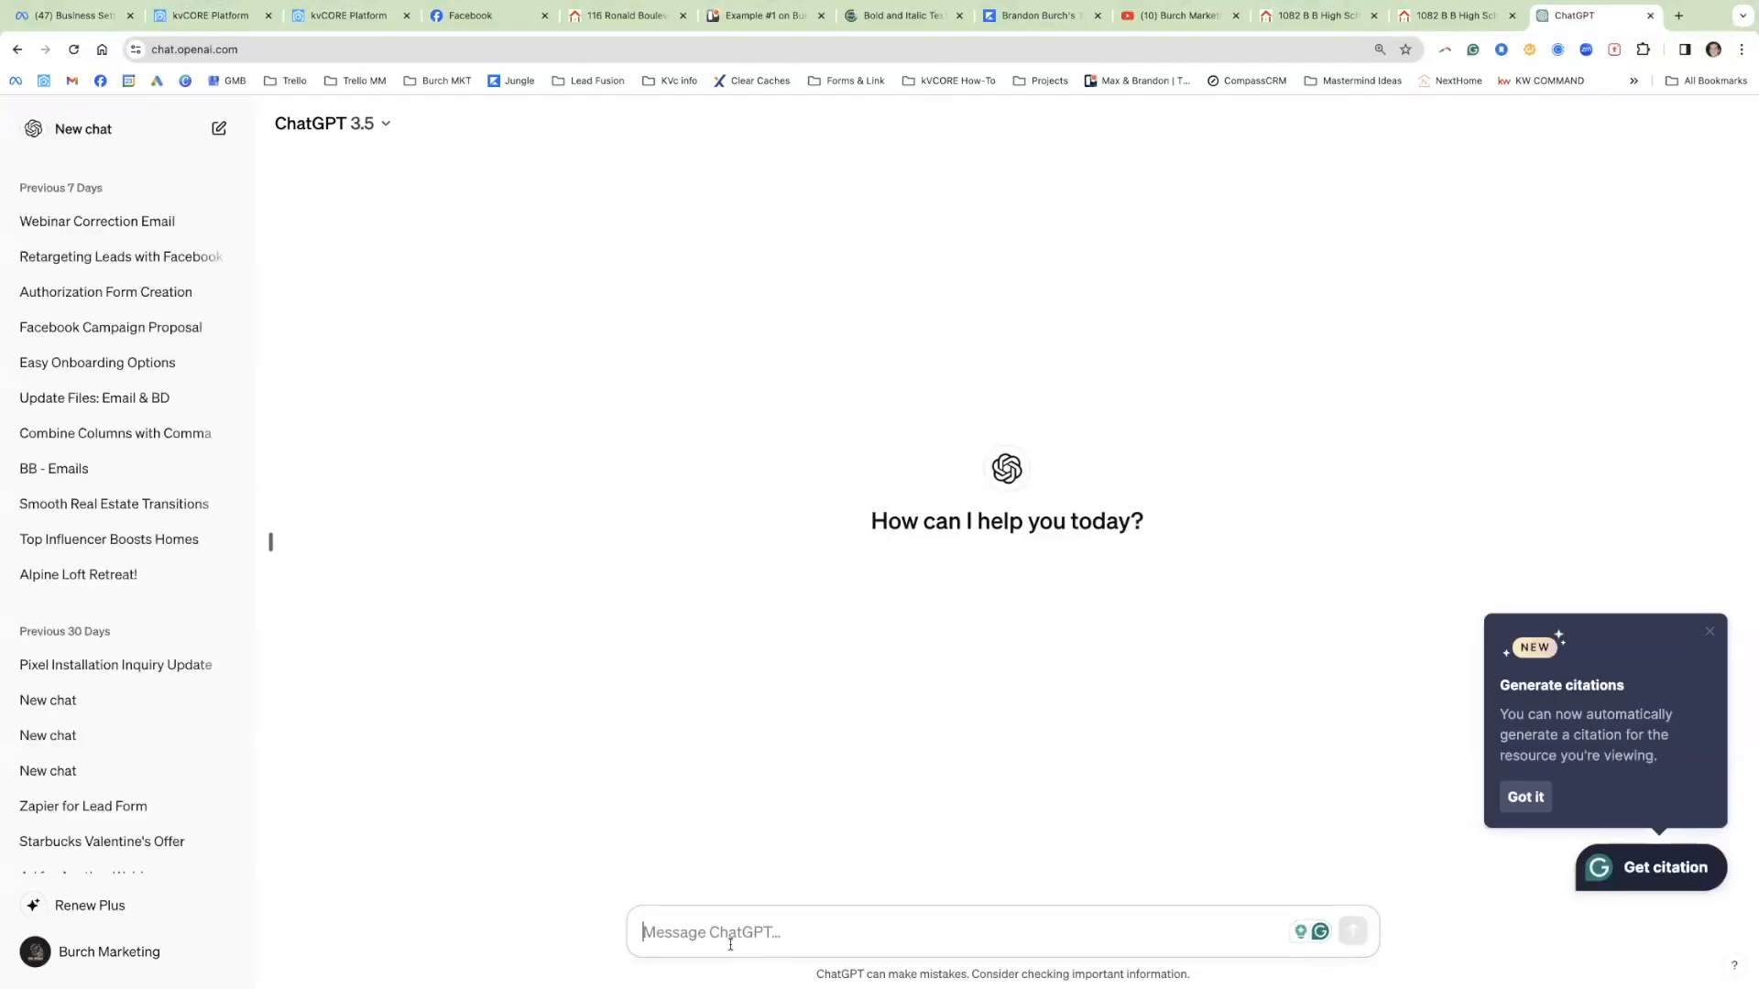
Step: Ask ChatGPT for a short Facebook headline, pasting in the listing description
{"action": "type", "text": "I need a "}
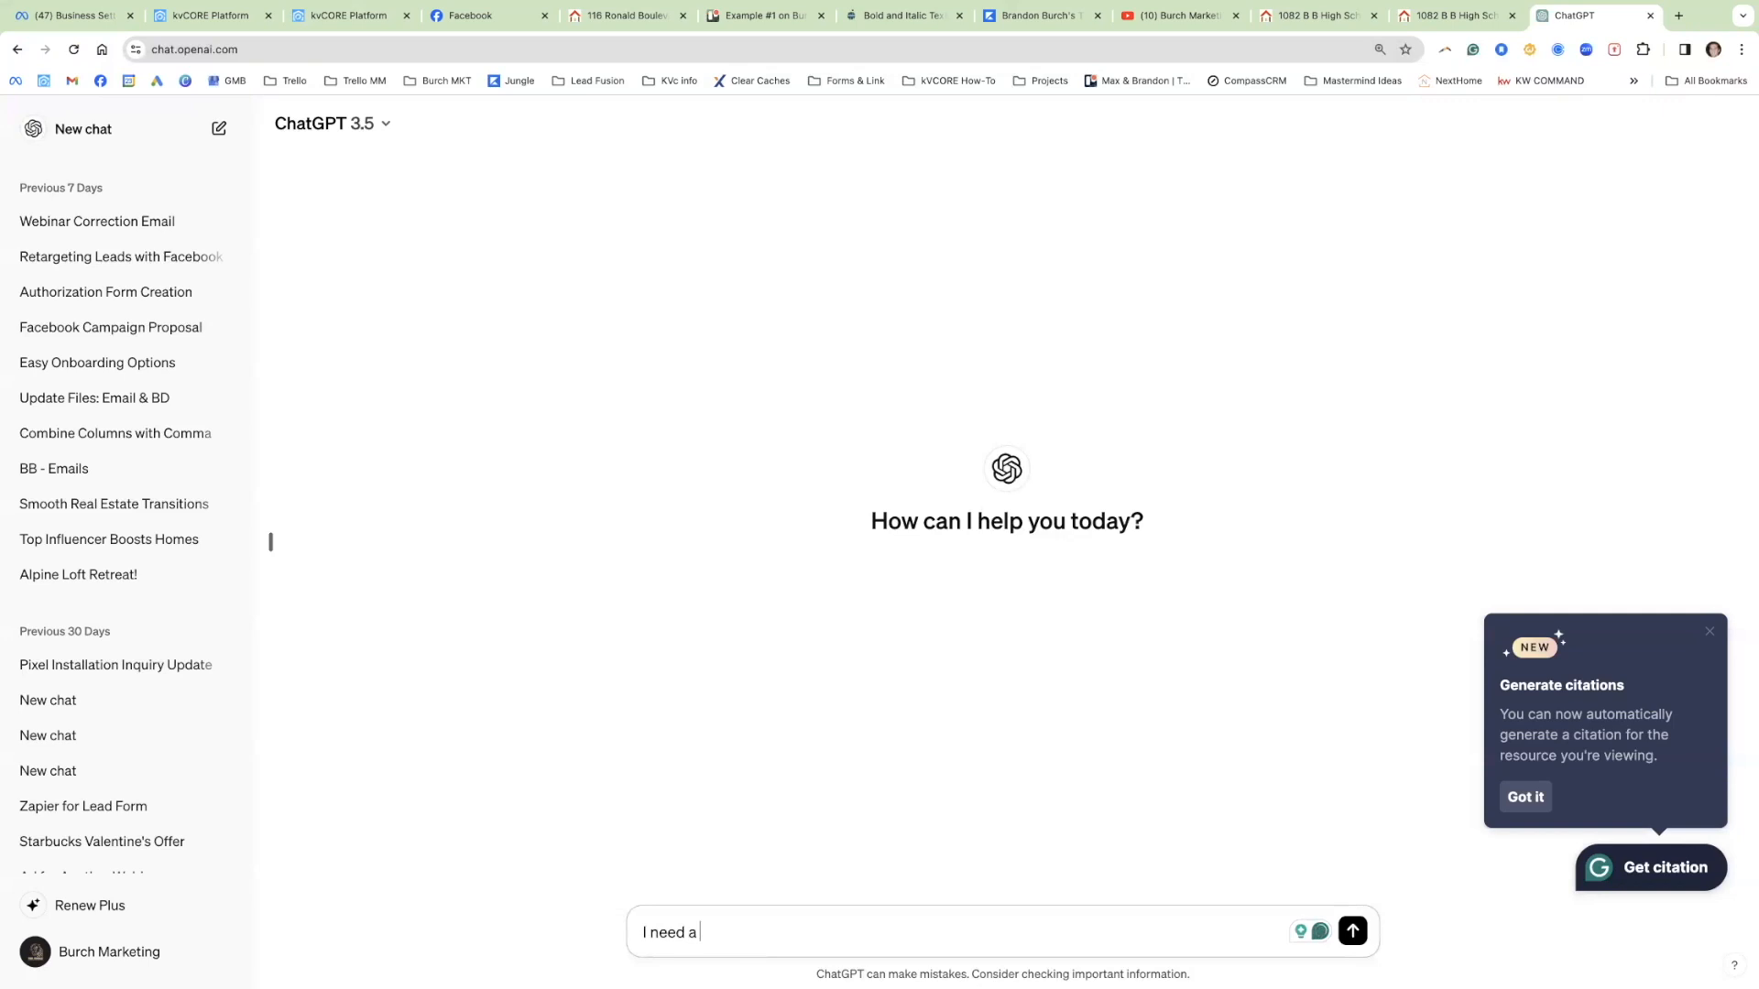
{"action": "type", "text": "ver"}
{"action": "type", "text": "rt headline for a faceb"}
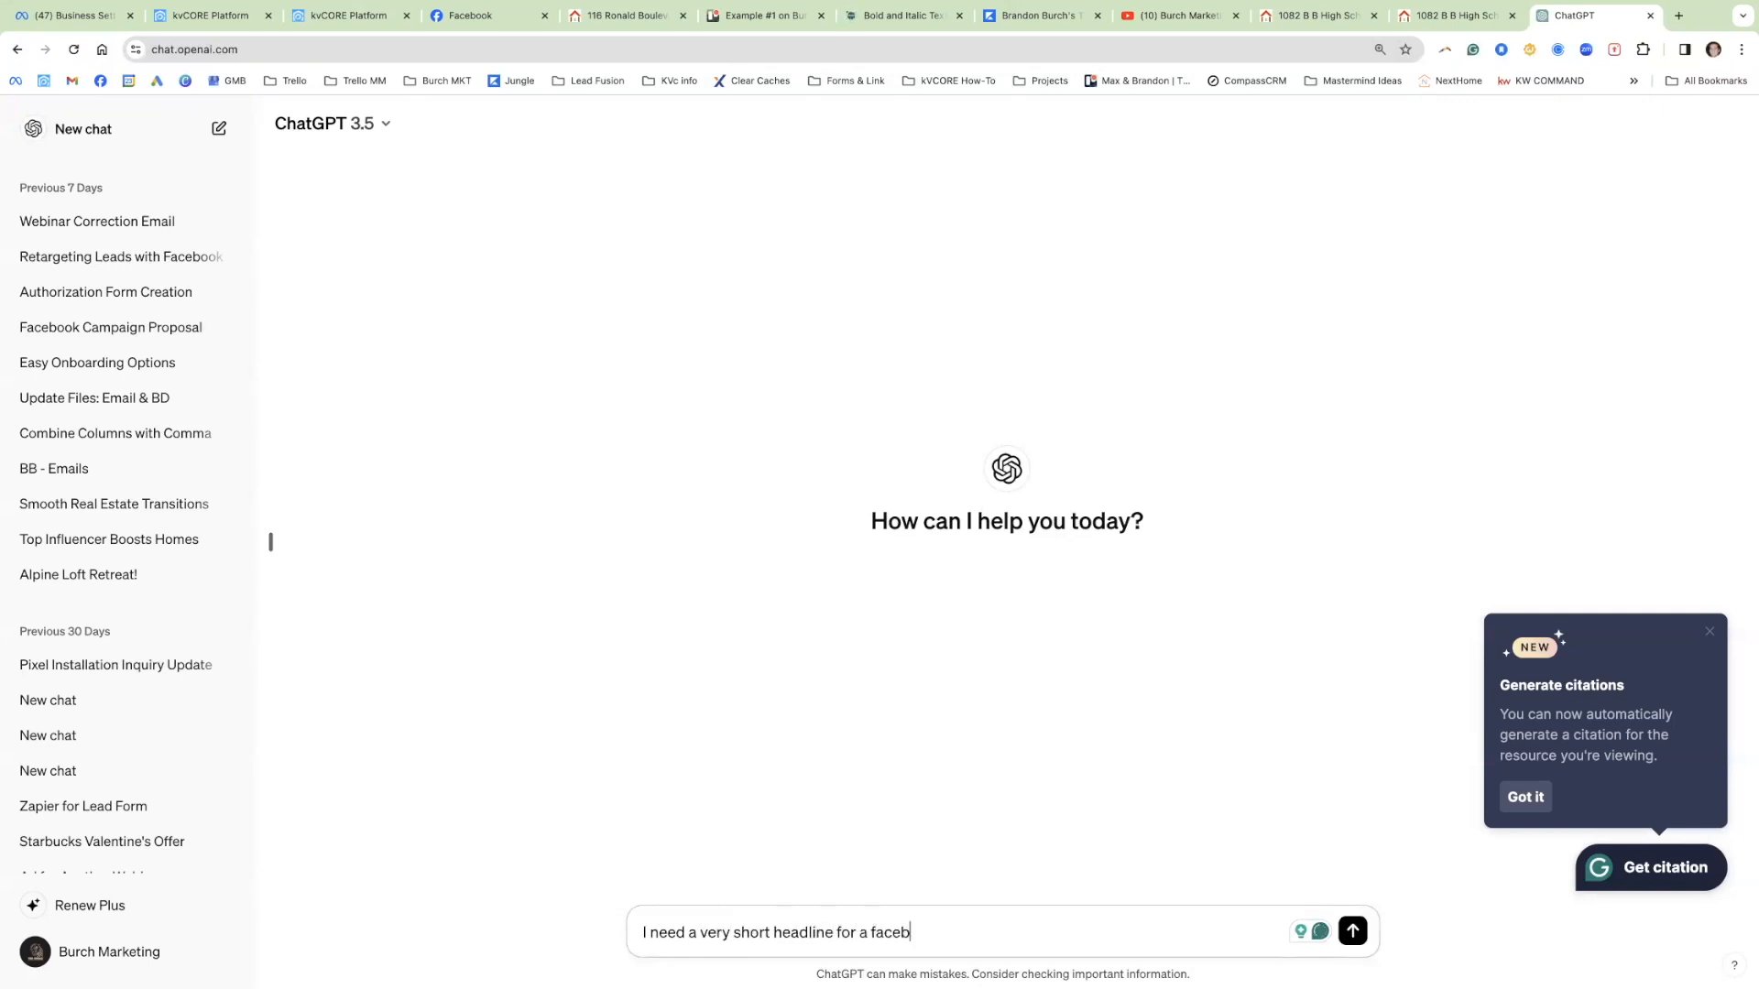
{"action": "type", "text": "ook post for ym listing"}
{"action": "key", "text": "shift+Return"}
{"action": "key", "text": "shift+Return"}
{"action": "key", "text": "super+v"}
{"action": "key", "text": "Return"}
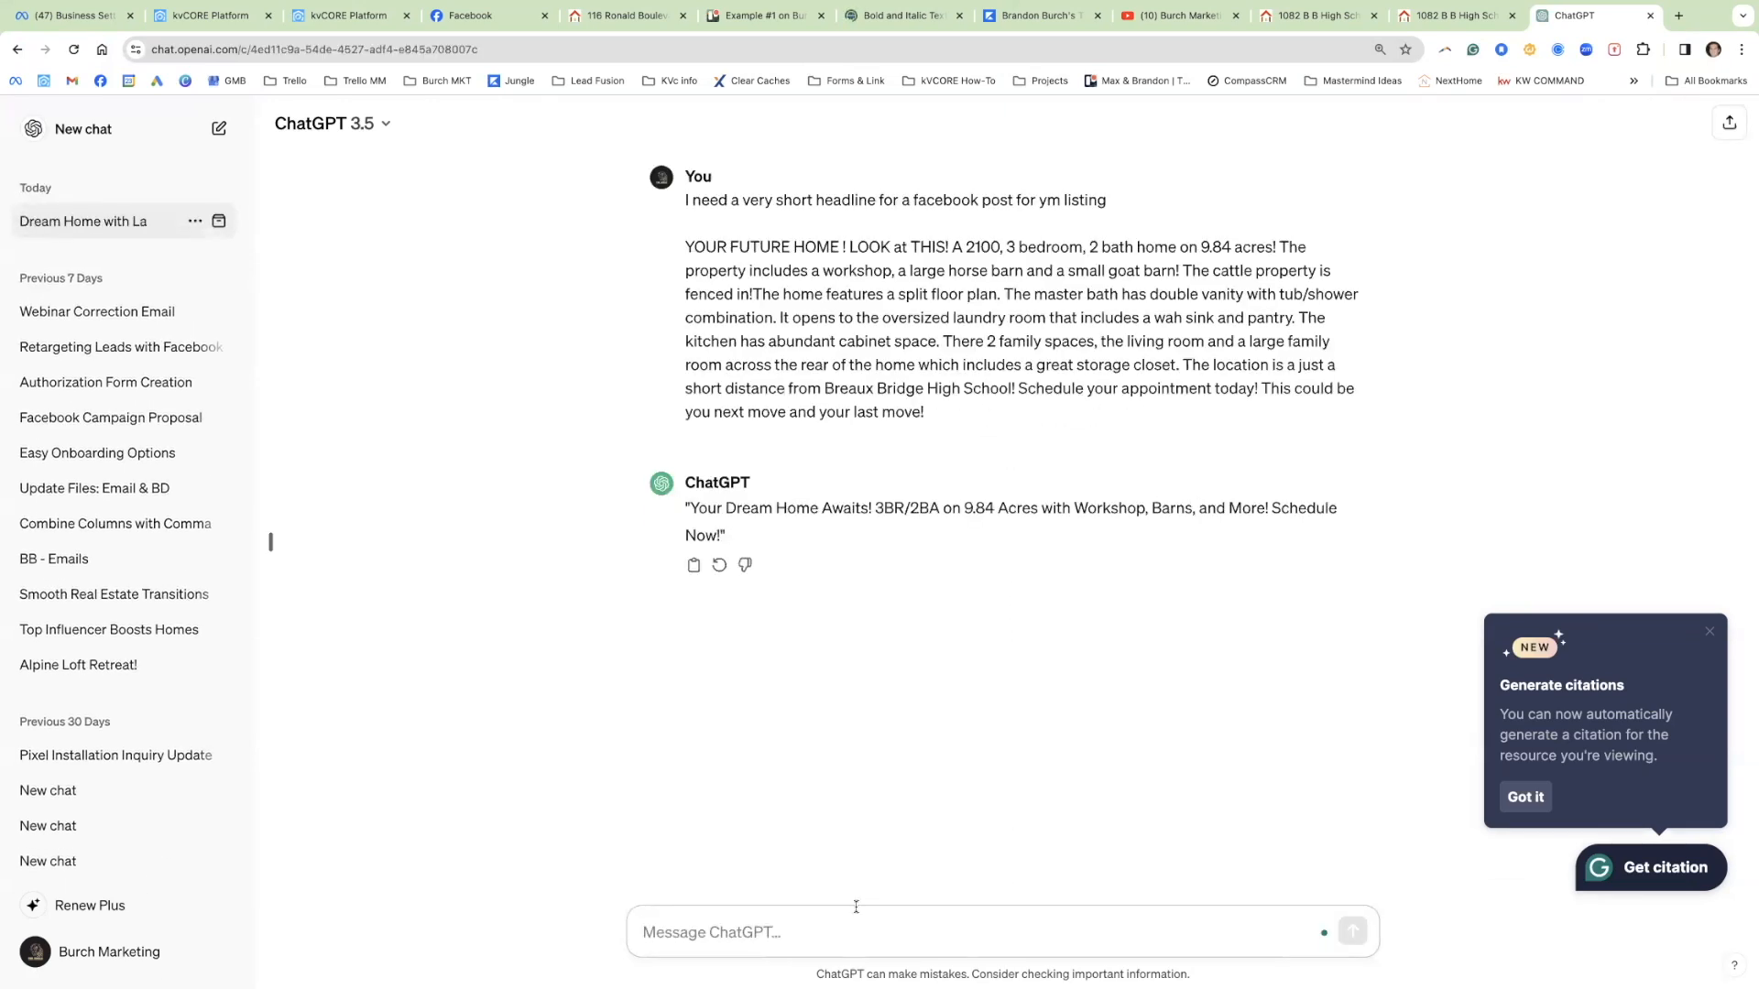
Step: Reply 'too long' and select the shortened headline ChatGPT returns
{"action": "type", "text": "too long"}
{"action": "key", "text": "Return"}
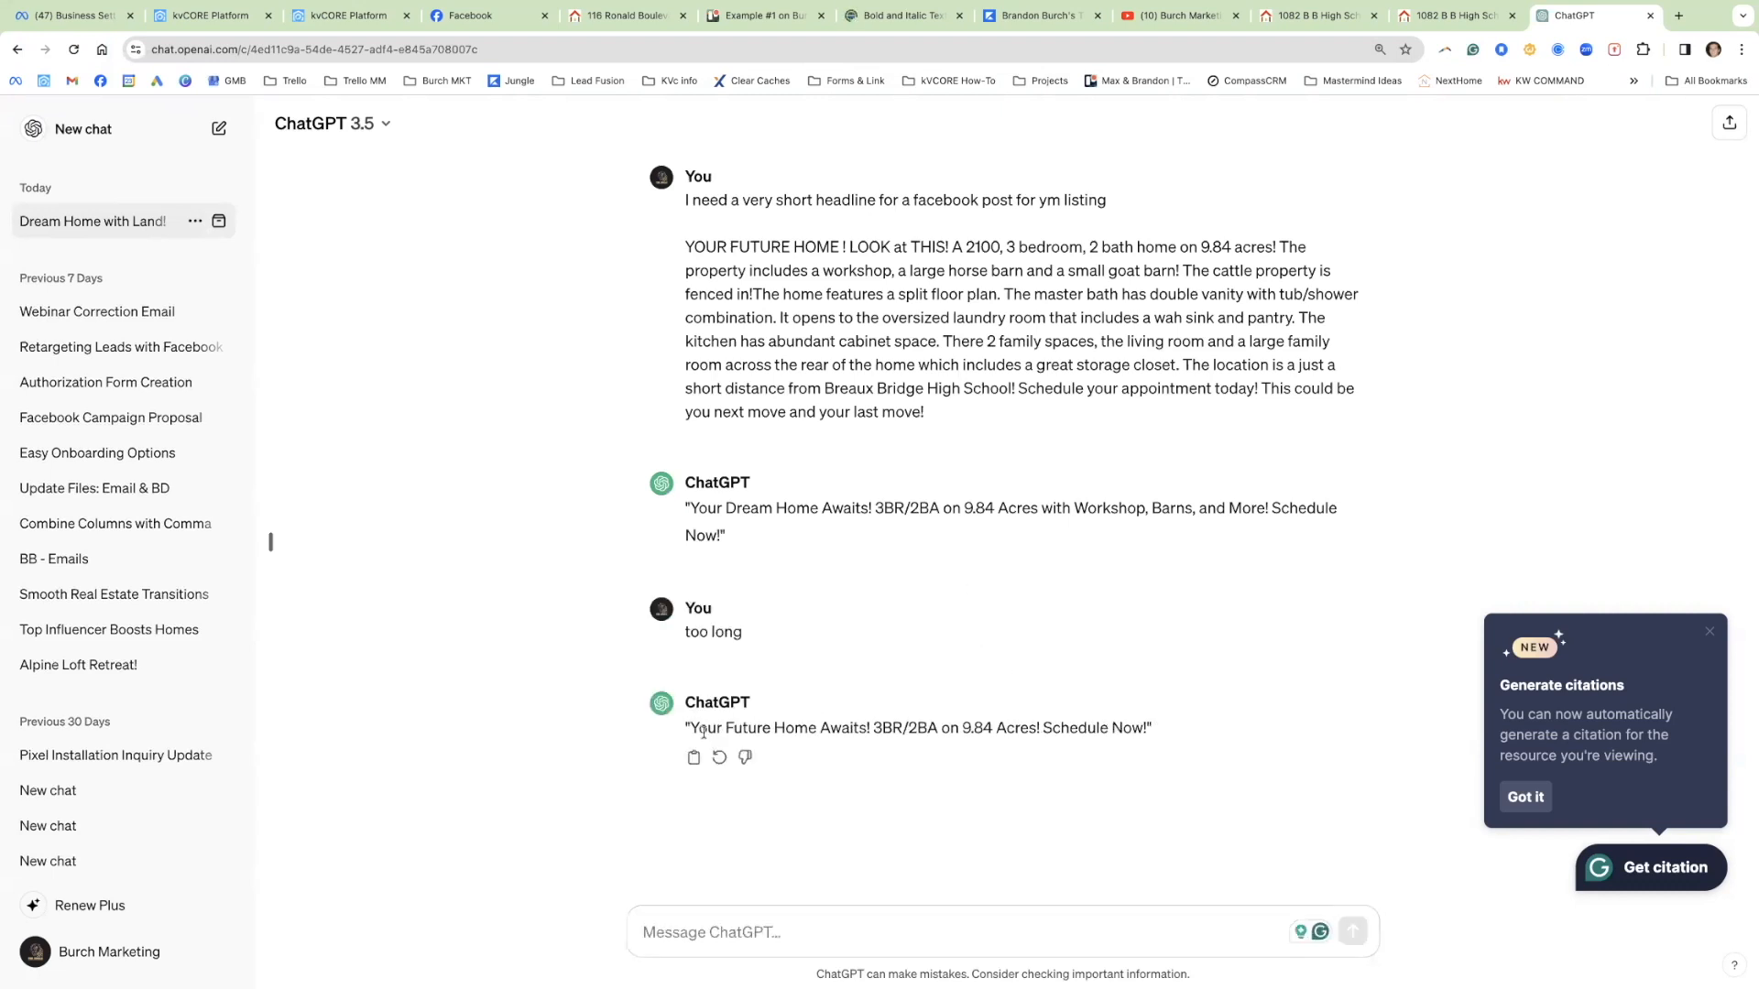
{"action": "left_click_drag", "start_coordinate": [695, 728], "coordinate": [1147, 720]}
{"action": "key", "text": "ctrl+c"}
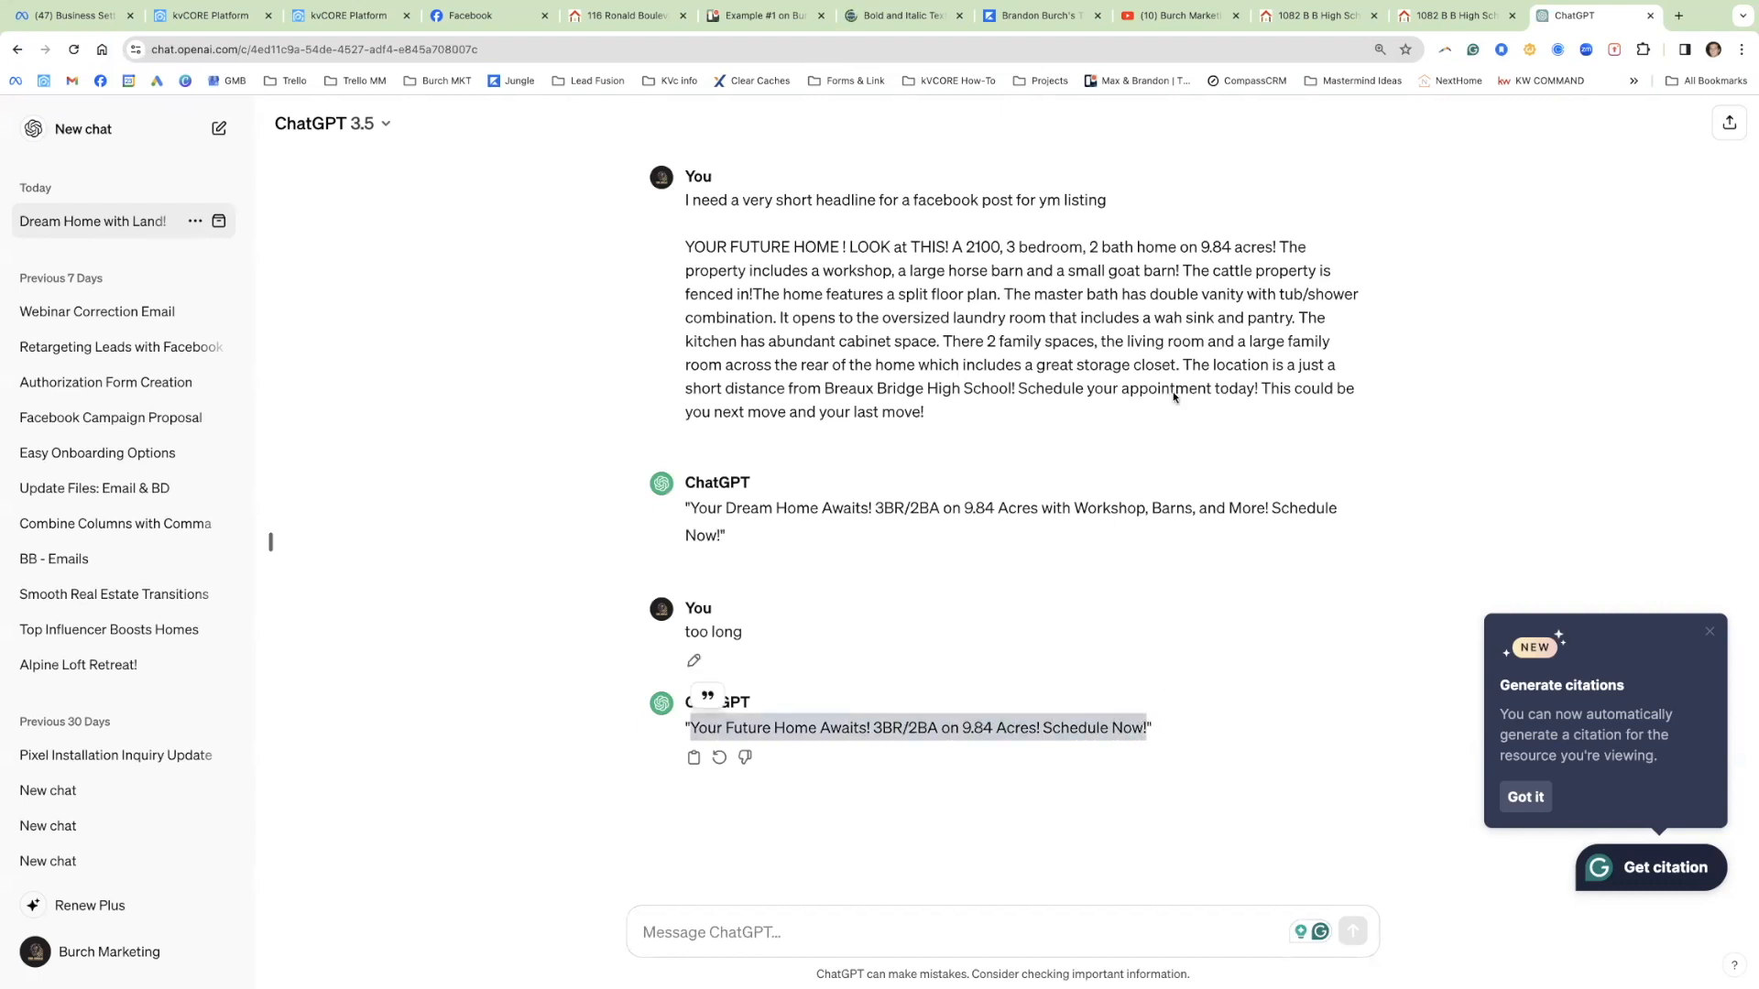
Step: Paste the headline into YayText, copy its Bold (serif) version, and return to the Facebook draft
{"action": "left_click", "coordinate": [887, 24]}
{"action": "left_click", "coordinate": [569, 597]}
{"action": "key", "text": "ctrl+v"}
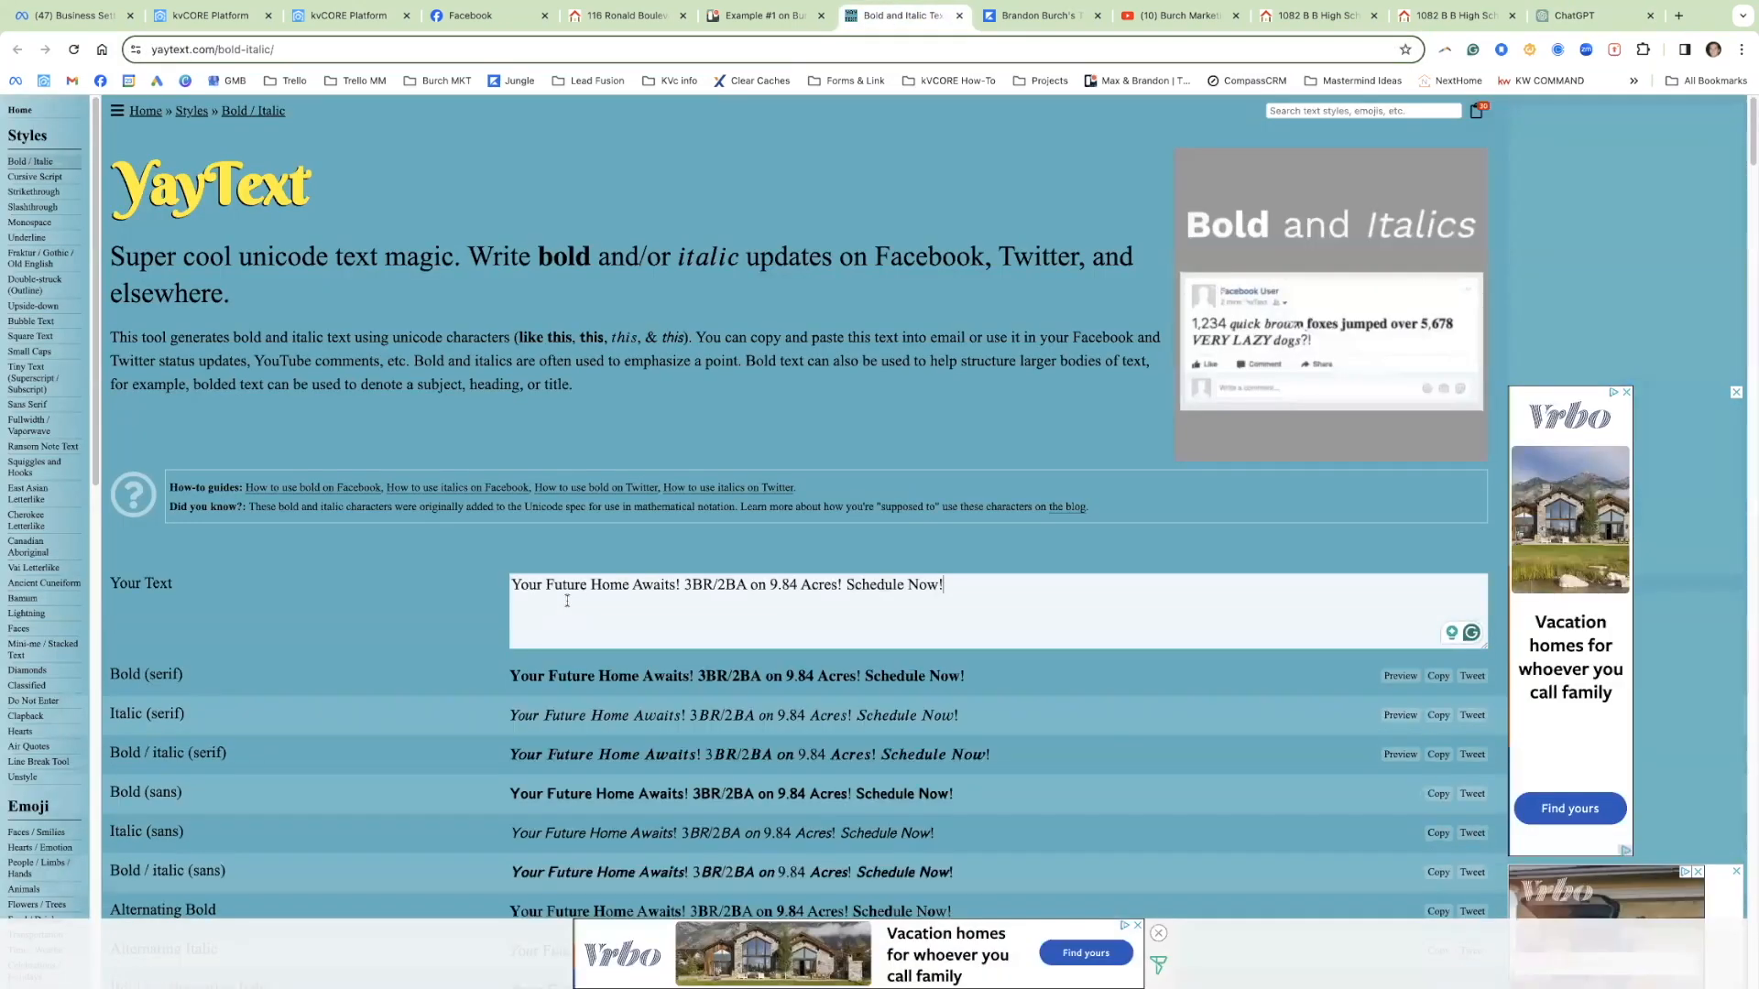
{"action": "scroll", "coordinate": [964, 749], "scroll_direction": "down", "scroll_amount": 3}
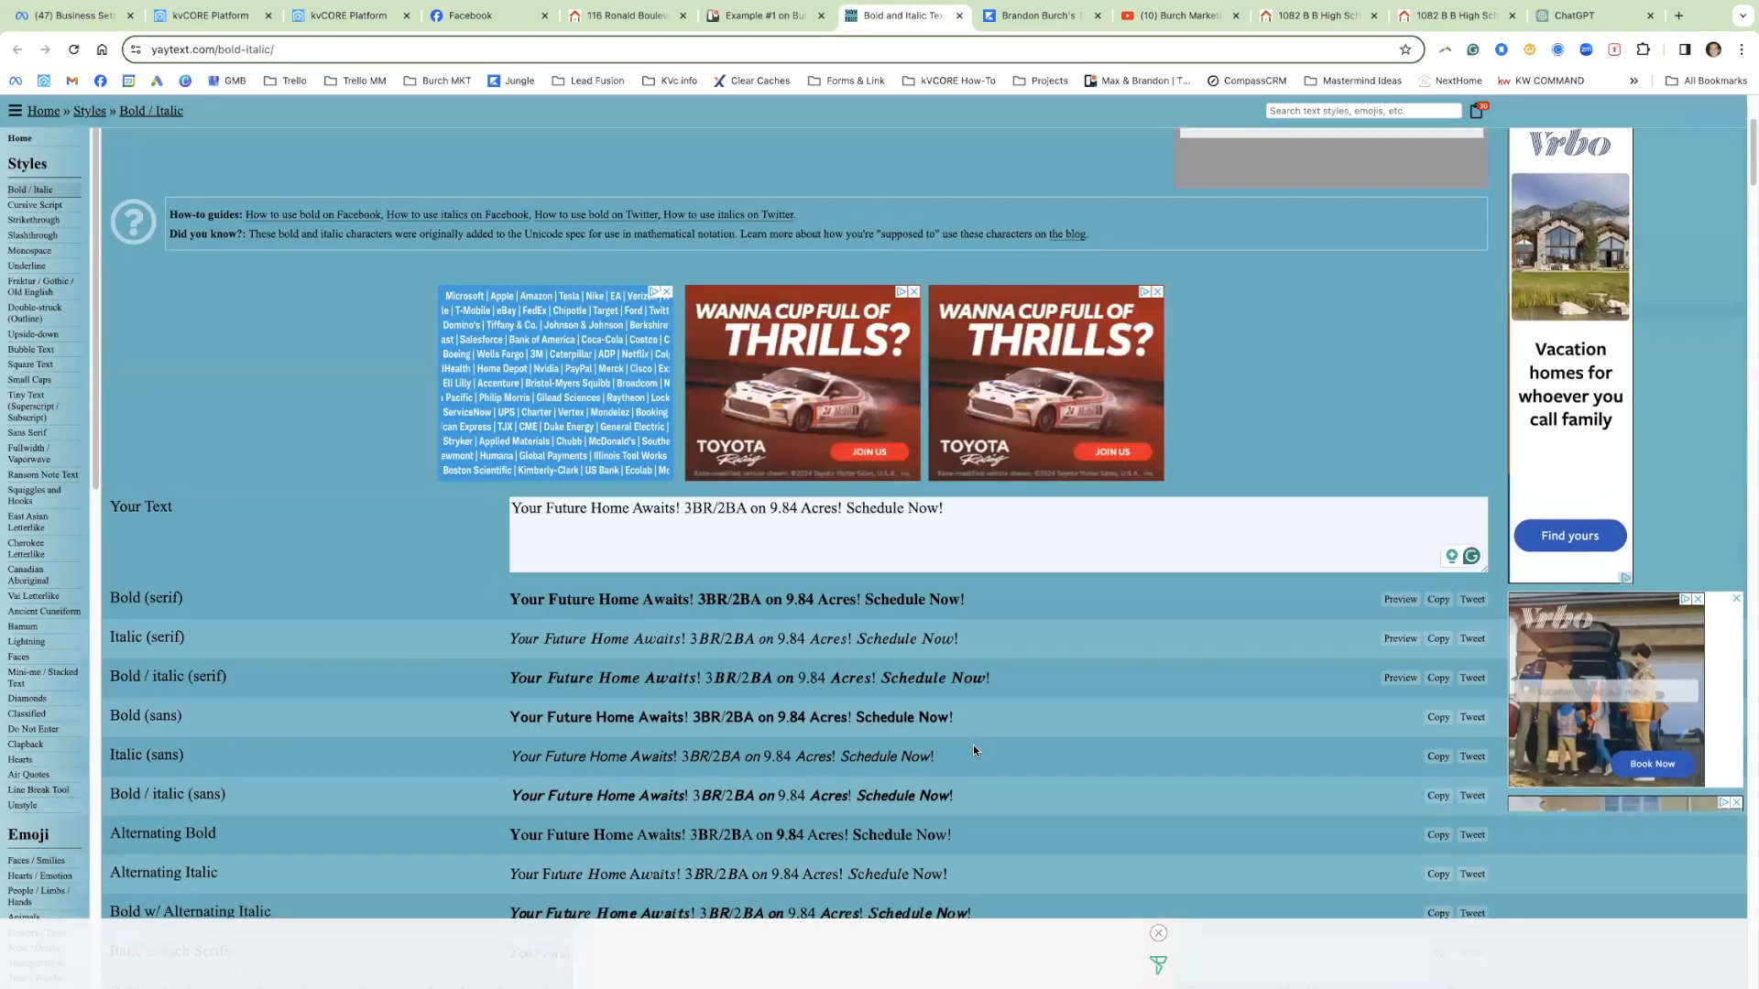
{"action": "scroll", "coordinate": [983, 729], "scroll_direction": "down", "scroll_amount": 1}
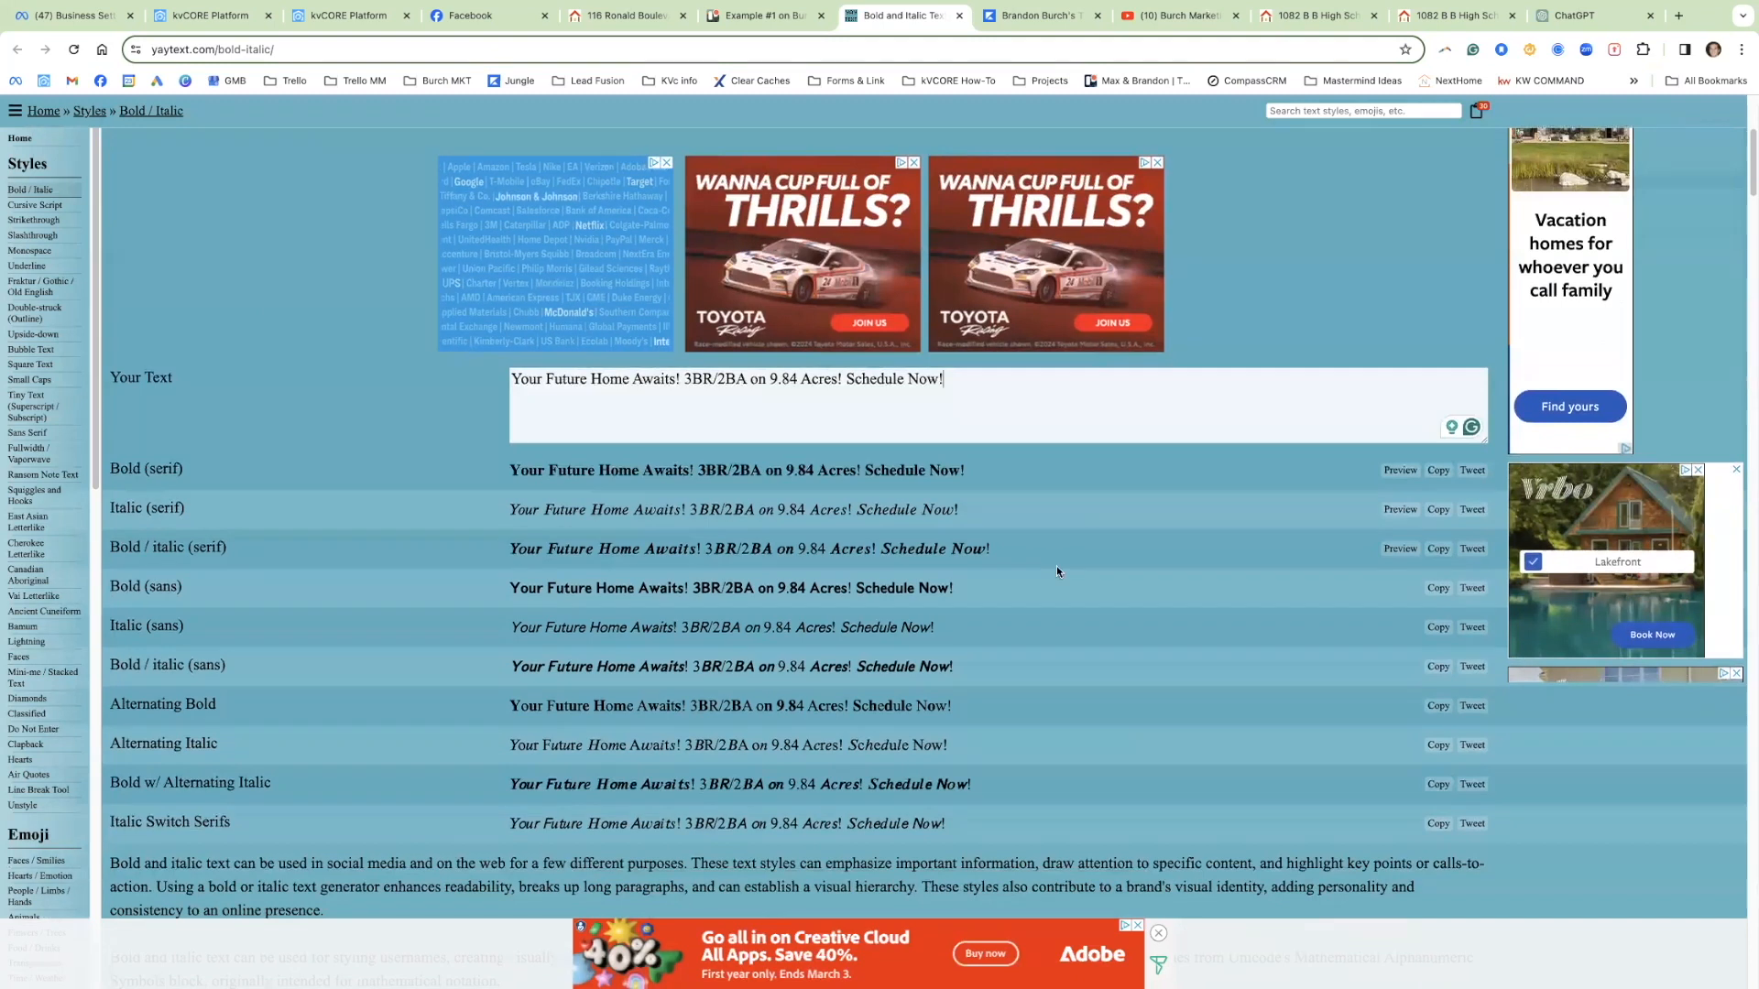
{"action": "left_click", "coordinate": [1438, 470]}
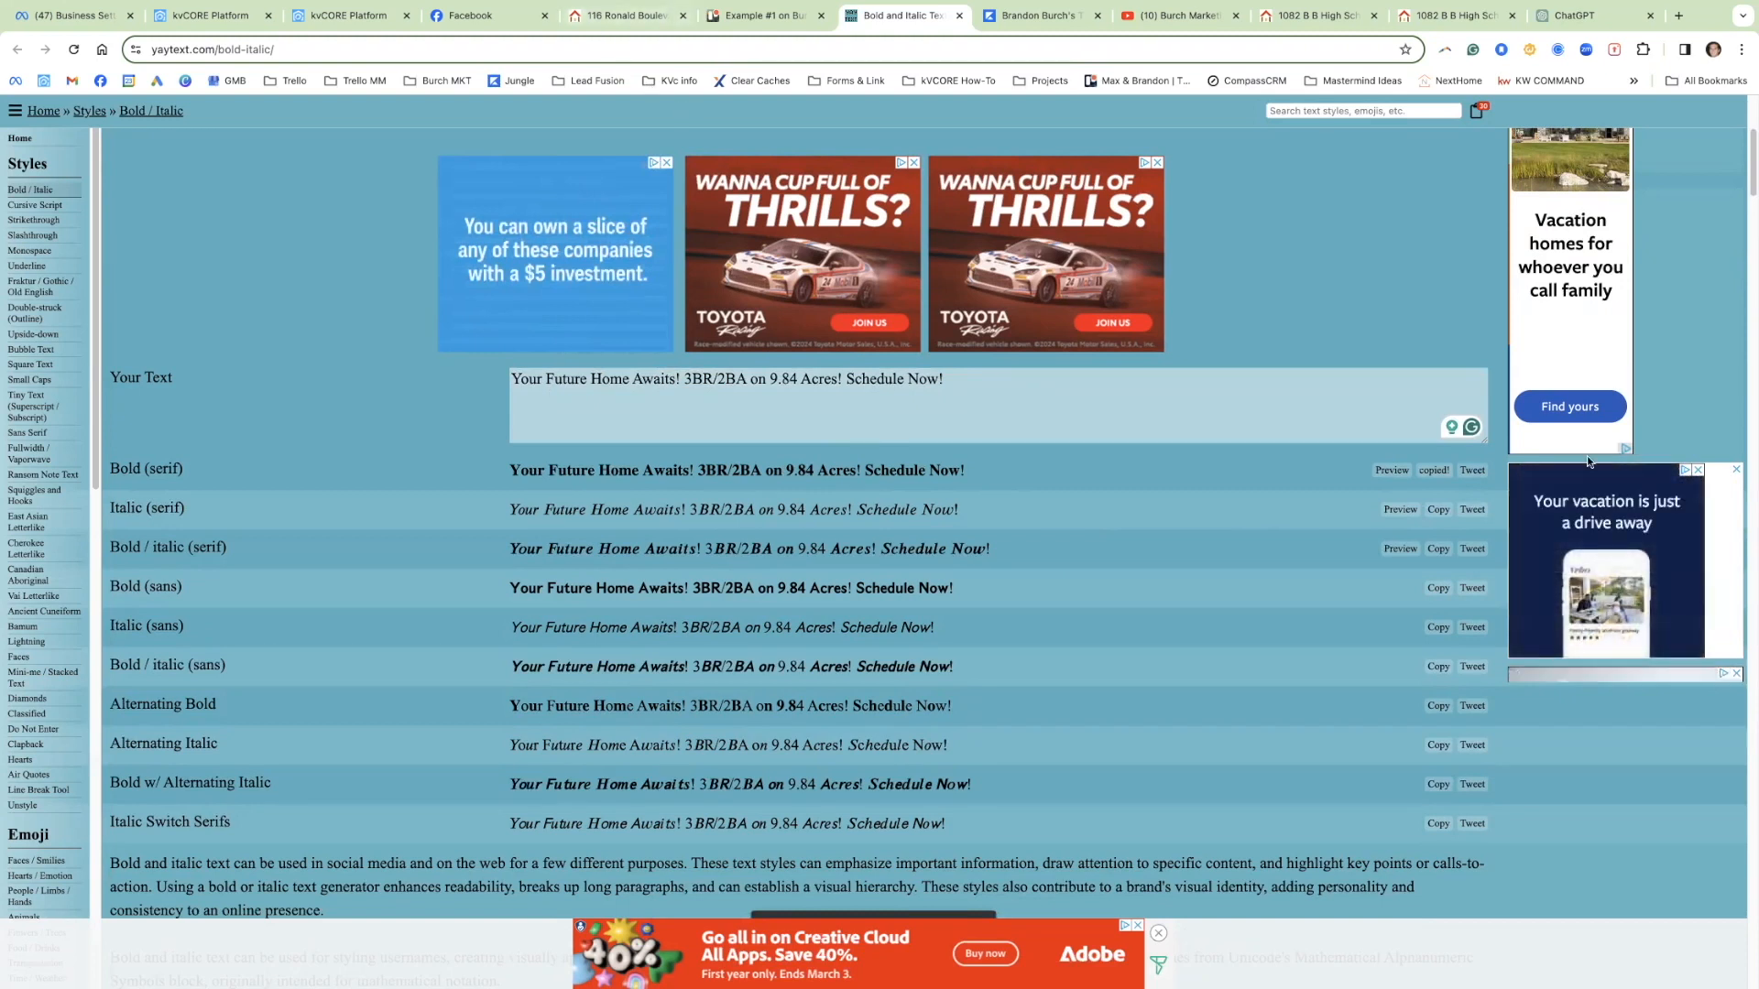
{"action": "left_click", "coordinate": [1436, 472]}
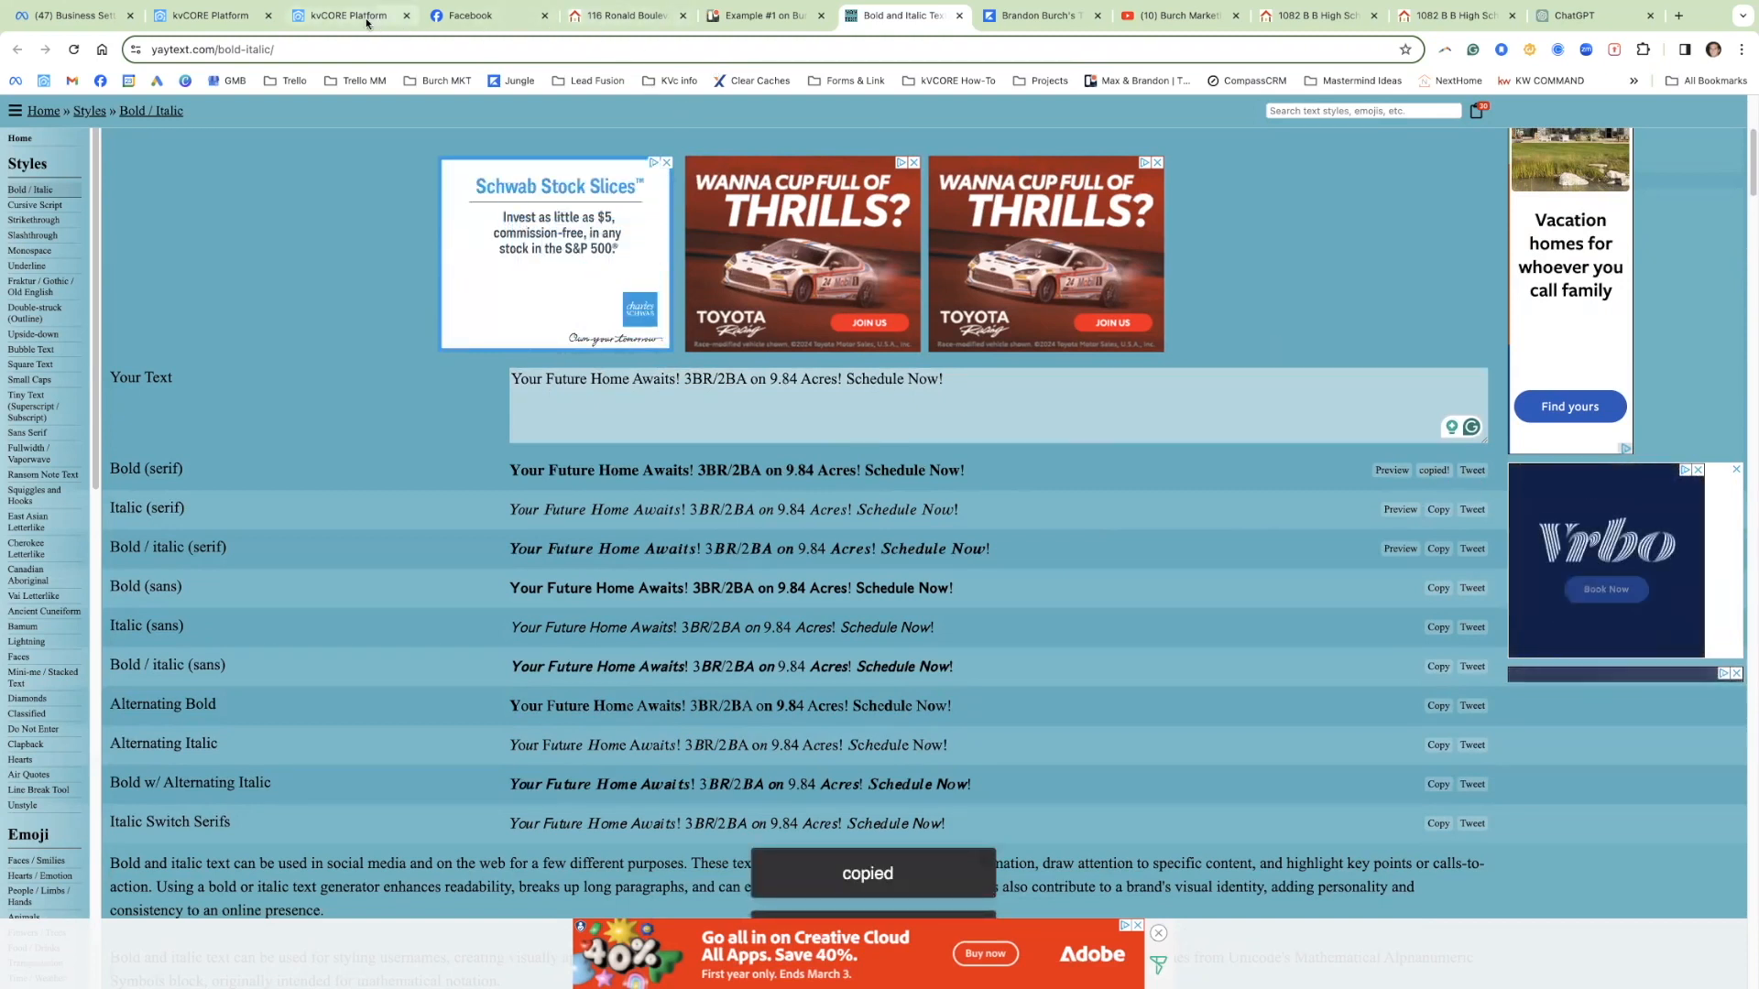
{"action": "left_click", "coordinate": [477, 16]}
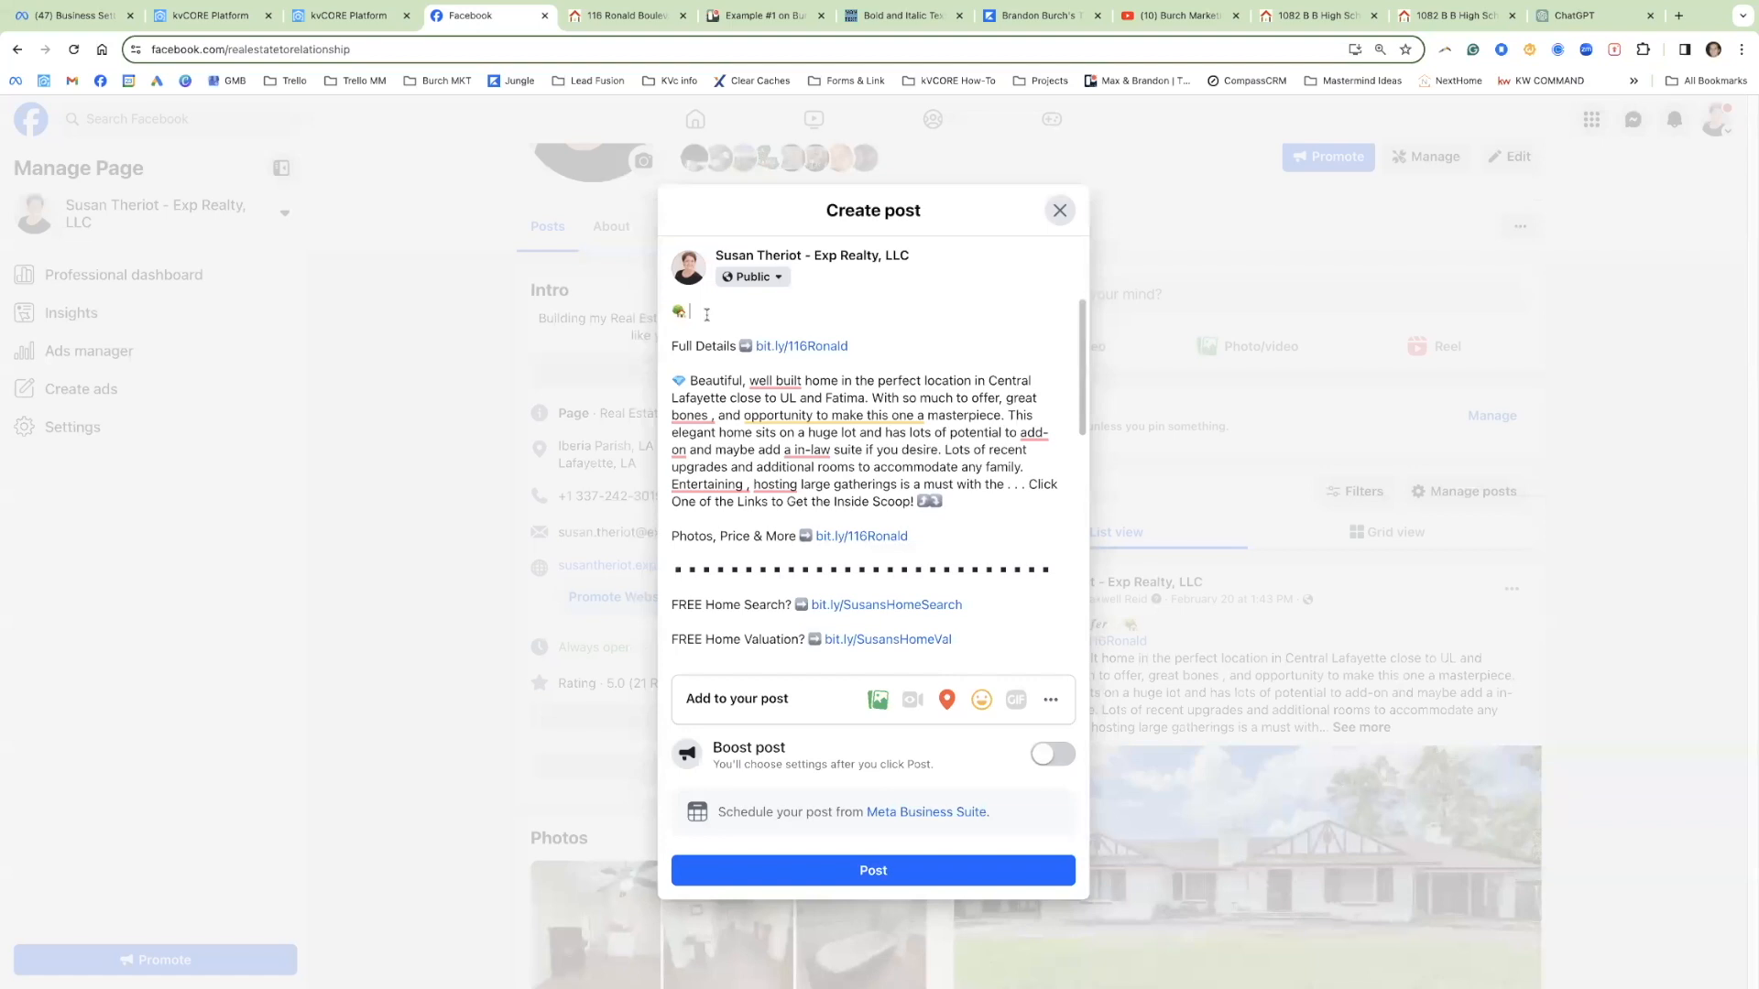
Step: Paste the bold headline right after the house emoji with no space between
{"action": "key", "text": "ctrl+v"}
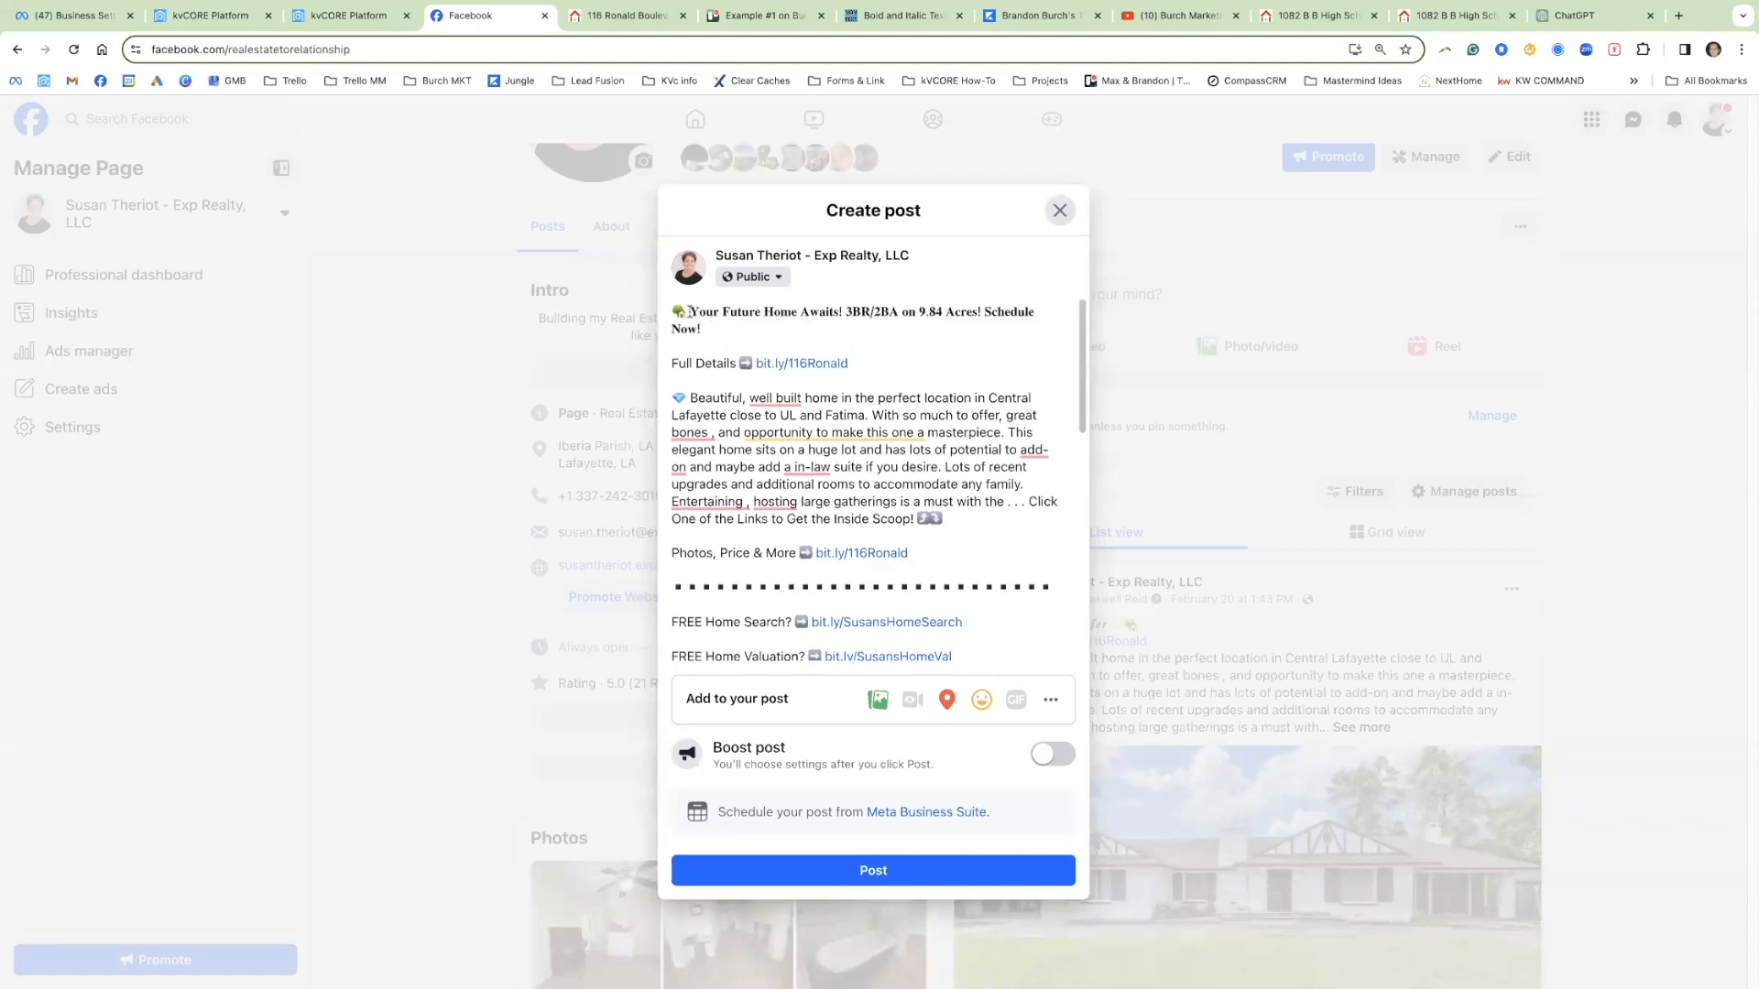
{"action": "left_click", "coordinate": [688, 312]}
{"action": "key", "text": "BackSpace"}
{"action": "left_click_drag", "start_coordinate": [859, 363], "coordinate": [673, 360]}
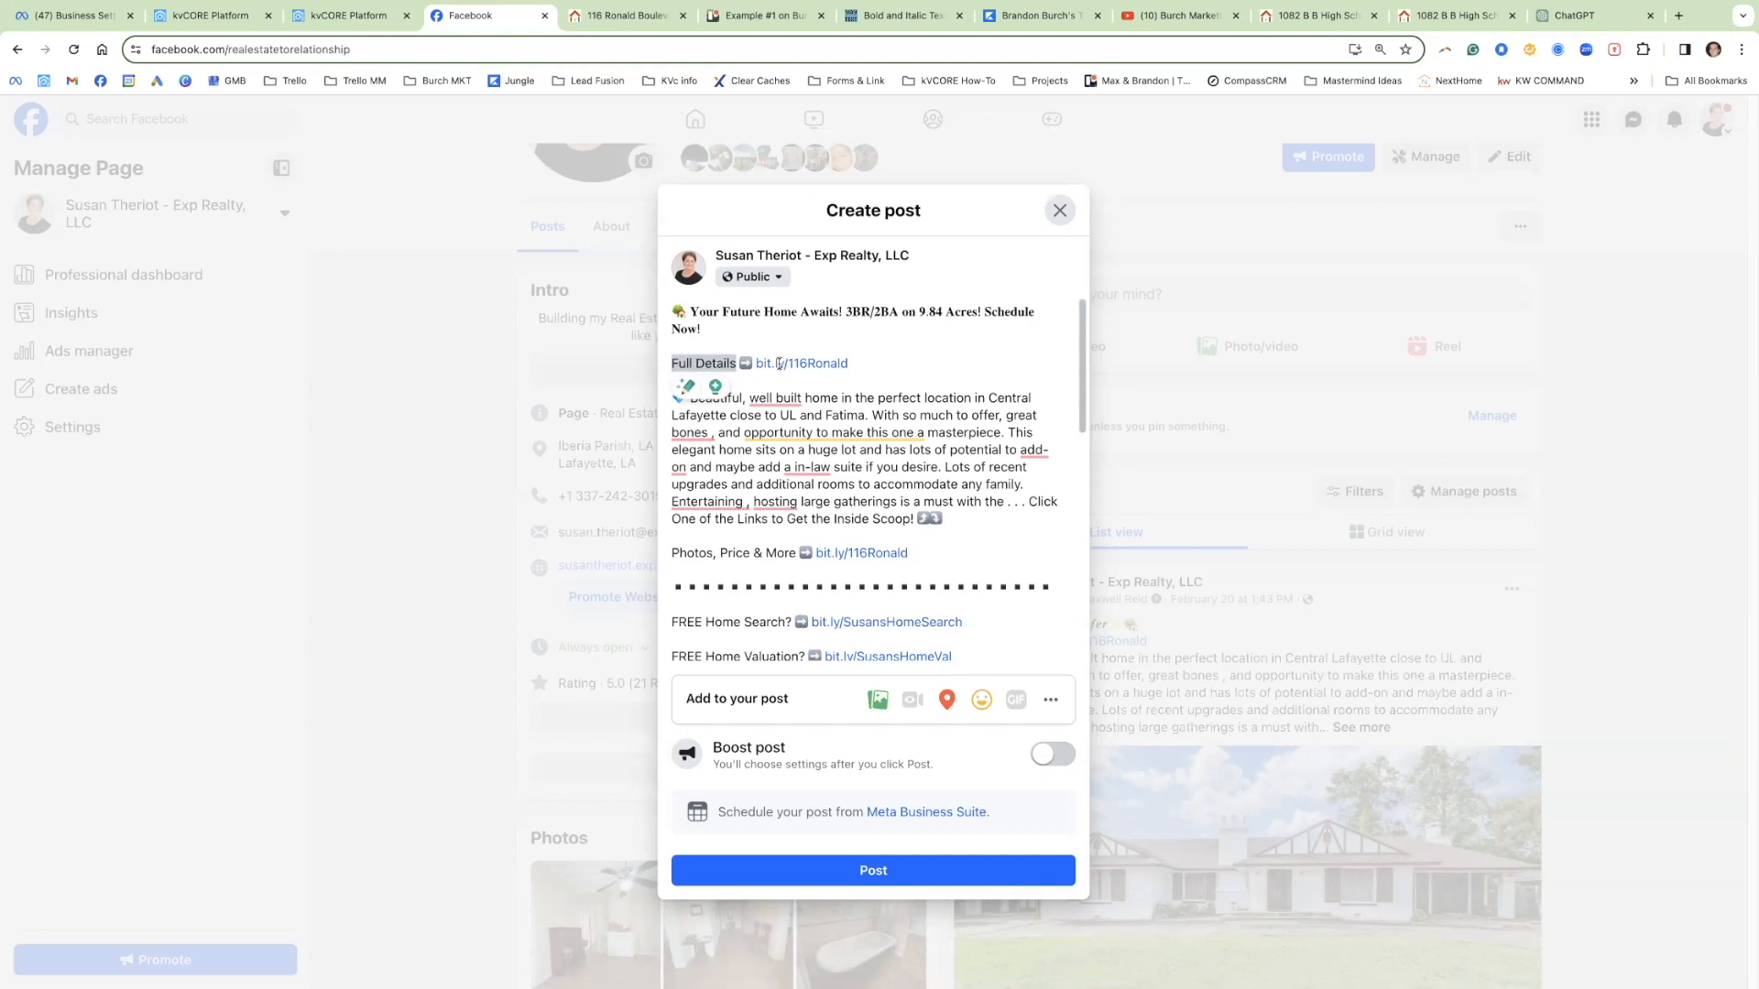
{"action": "left_click_drag", "start_coordinate": [738, 364], "coordinate": [703, 363]}
{"action": "left_click_drag", "start_coordinate": [882, 364], "coordinate": [755, 364]}
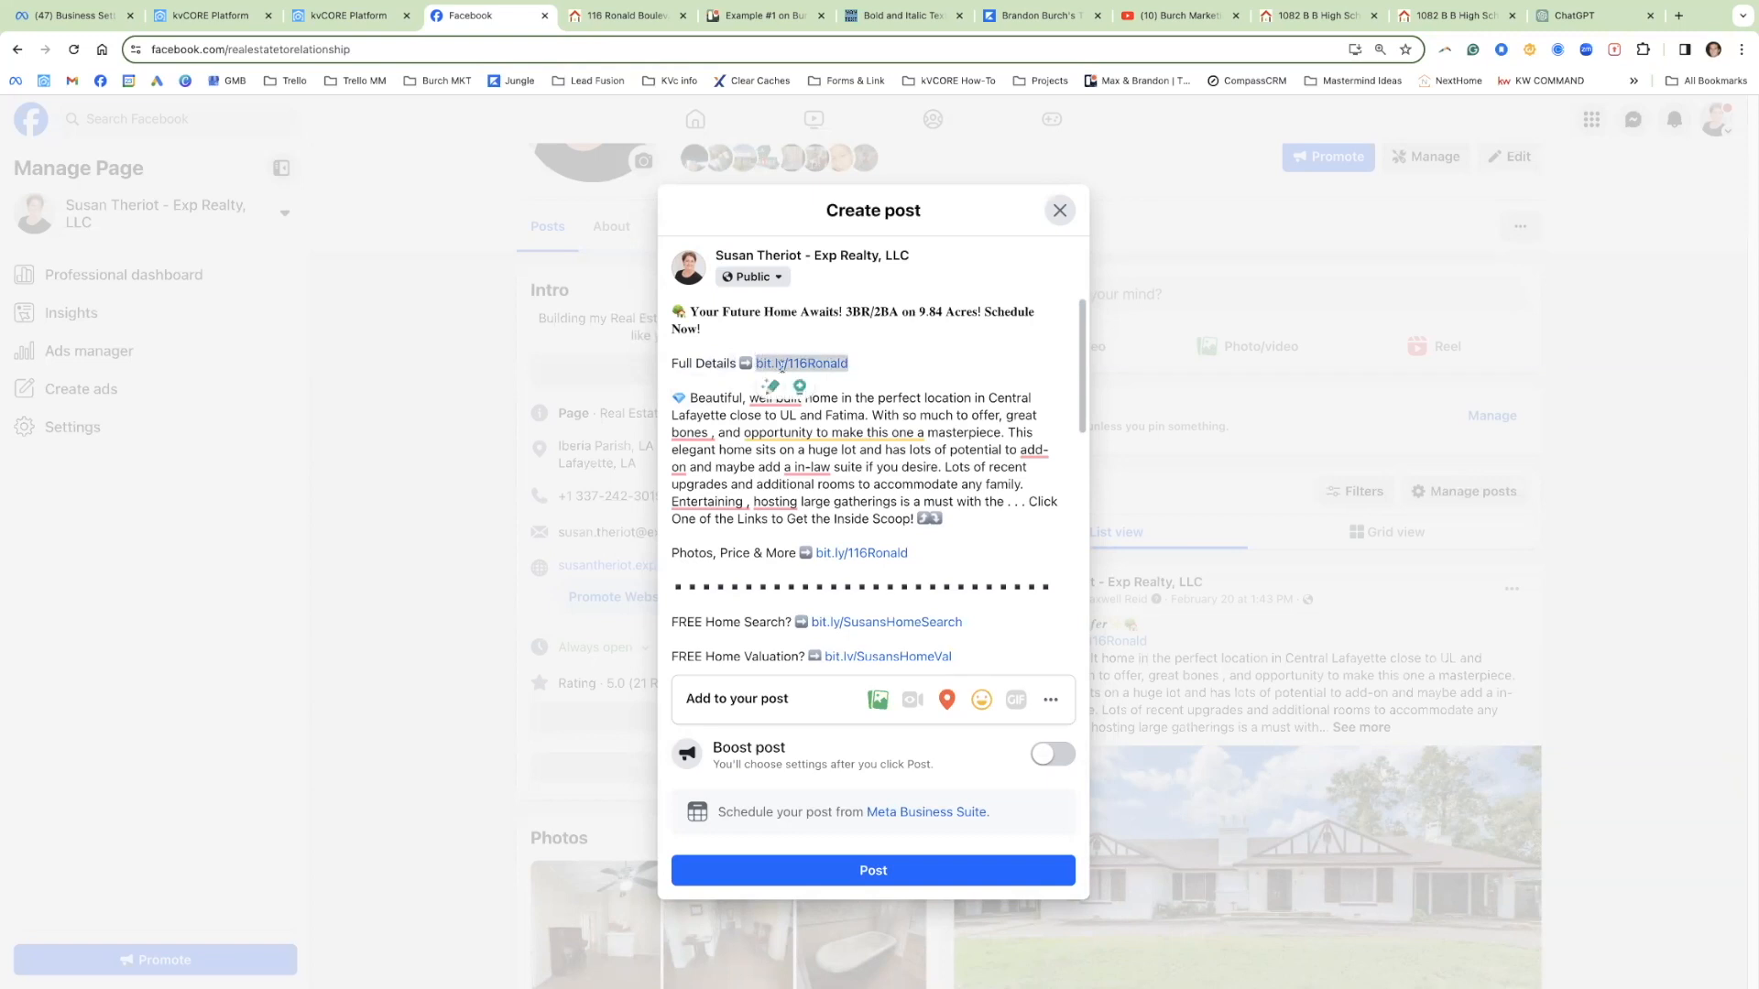
{"action": "left_click", "coordinate": [346, 15]}
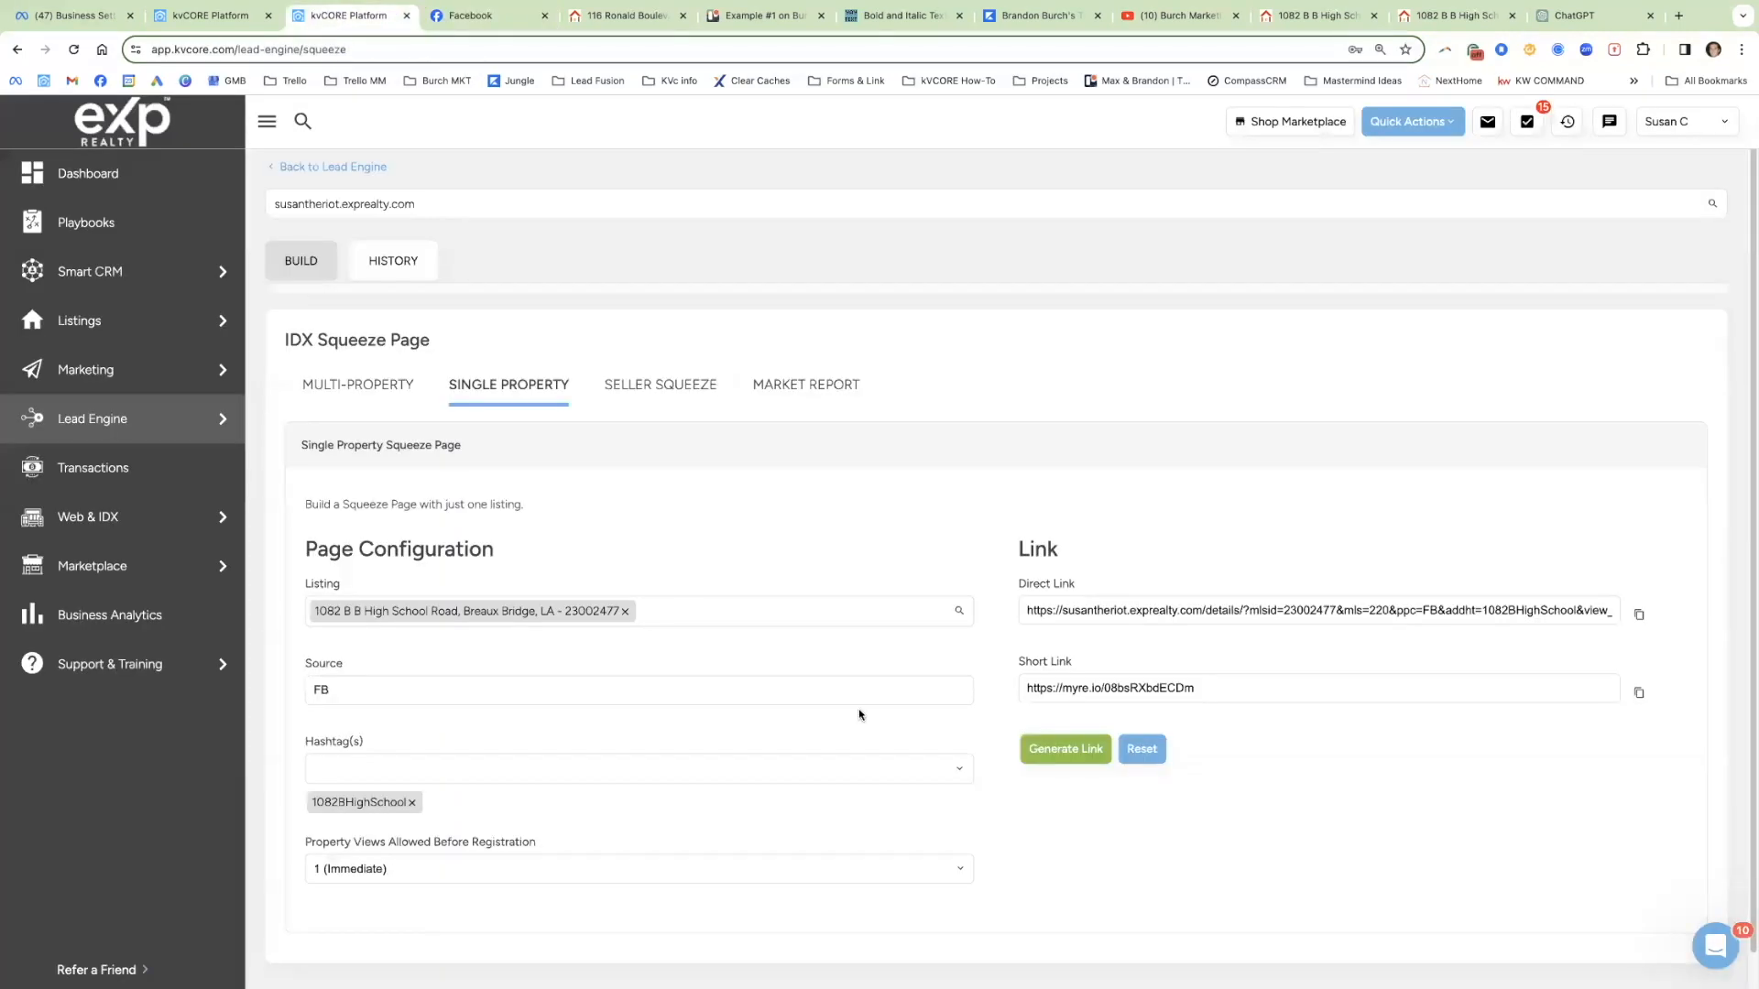
{"action": "left_click", "coordinate": [1084, 749]}
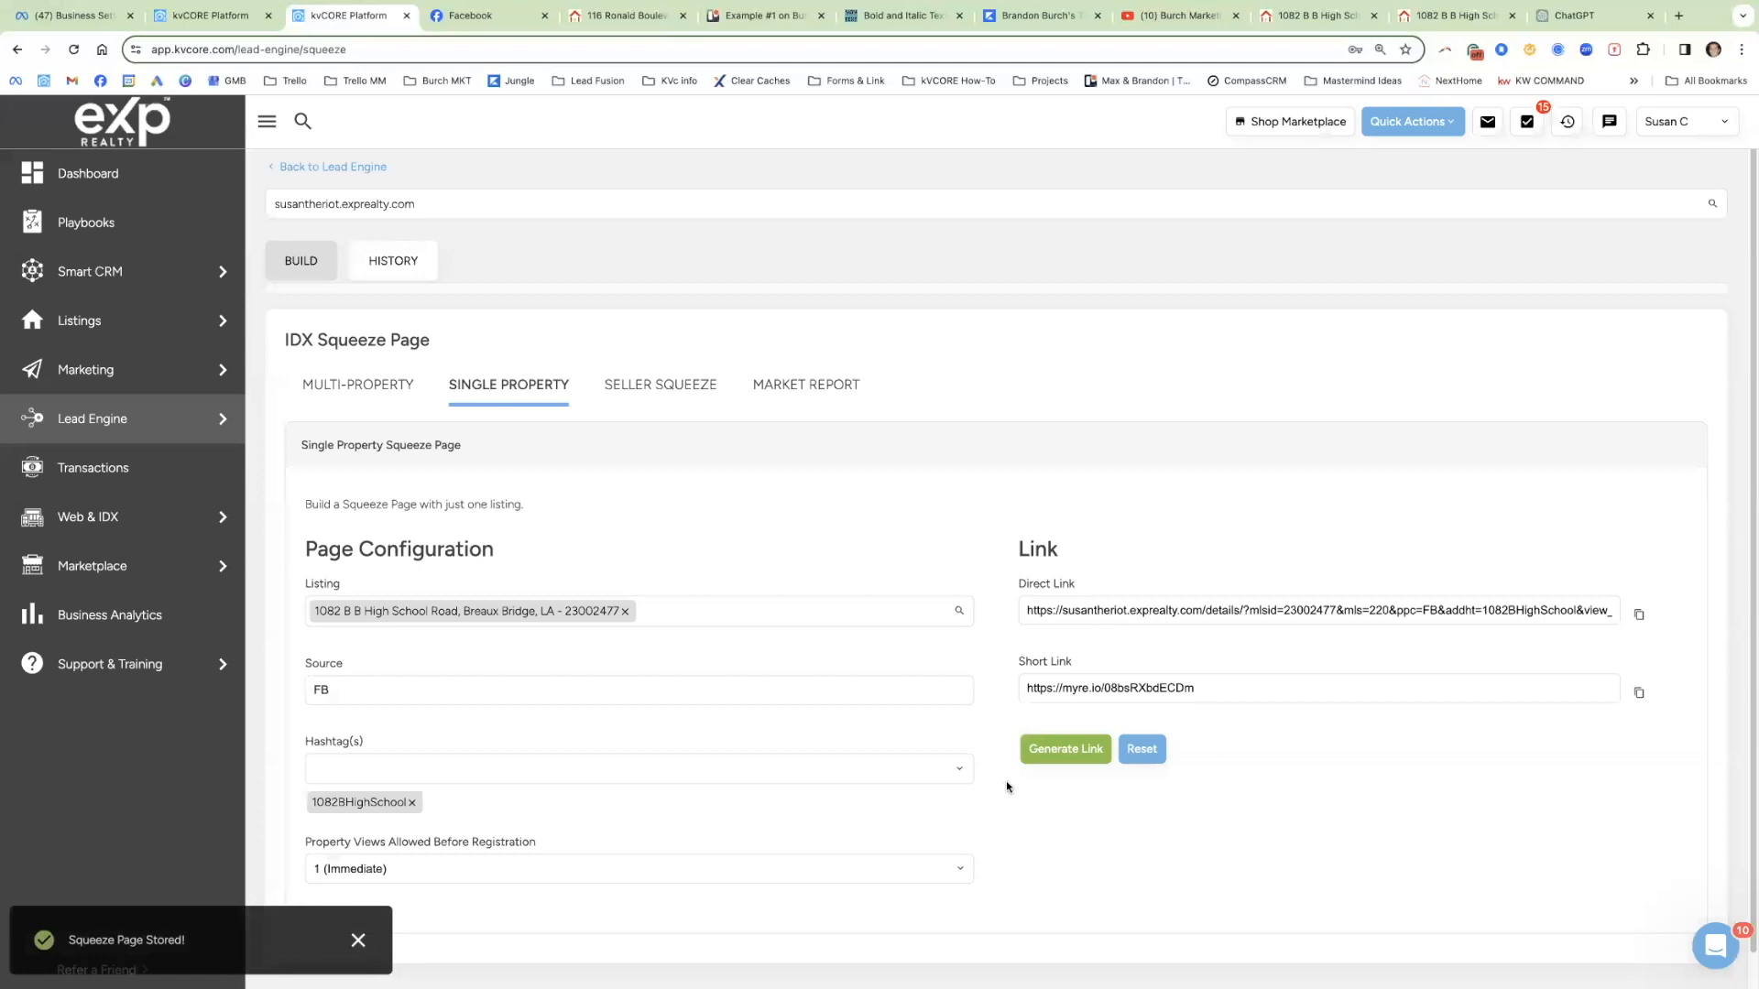
{"action": "triple_click", "coordinate": [1107, 687]}
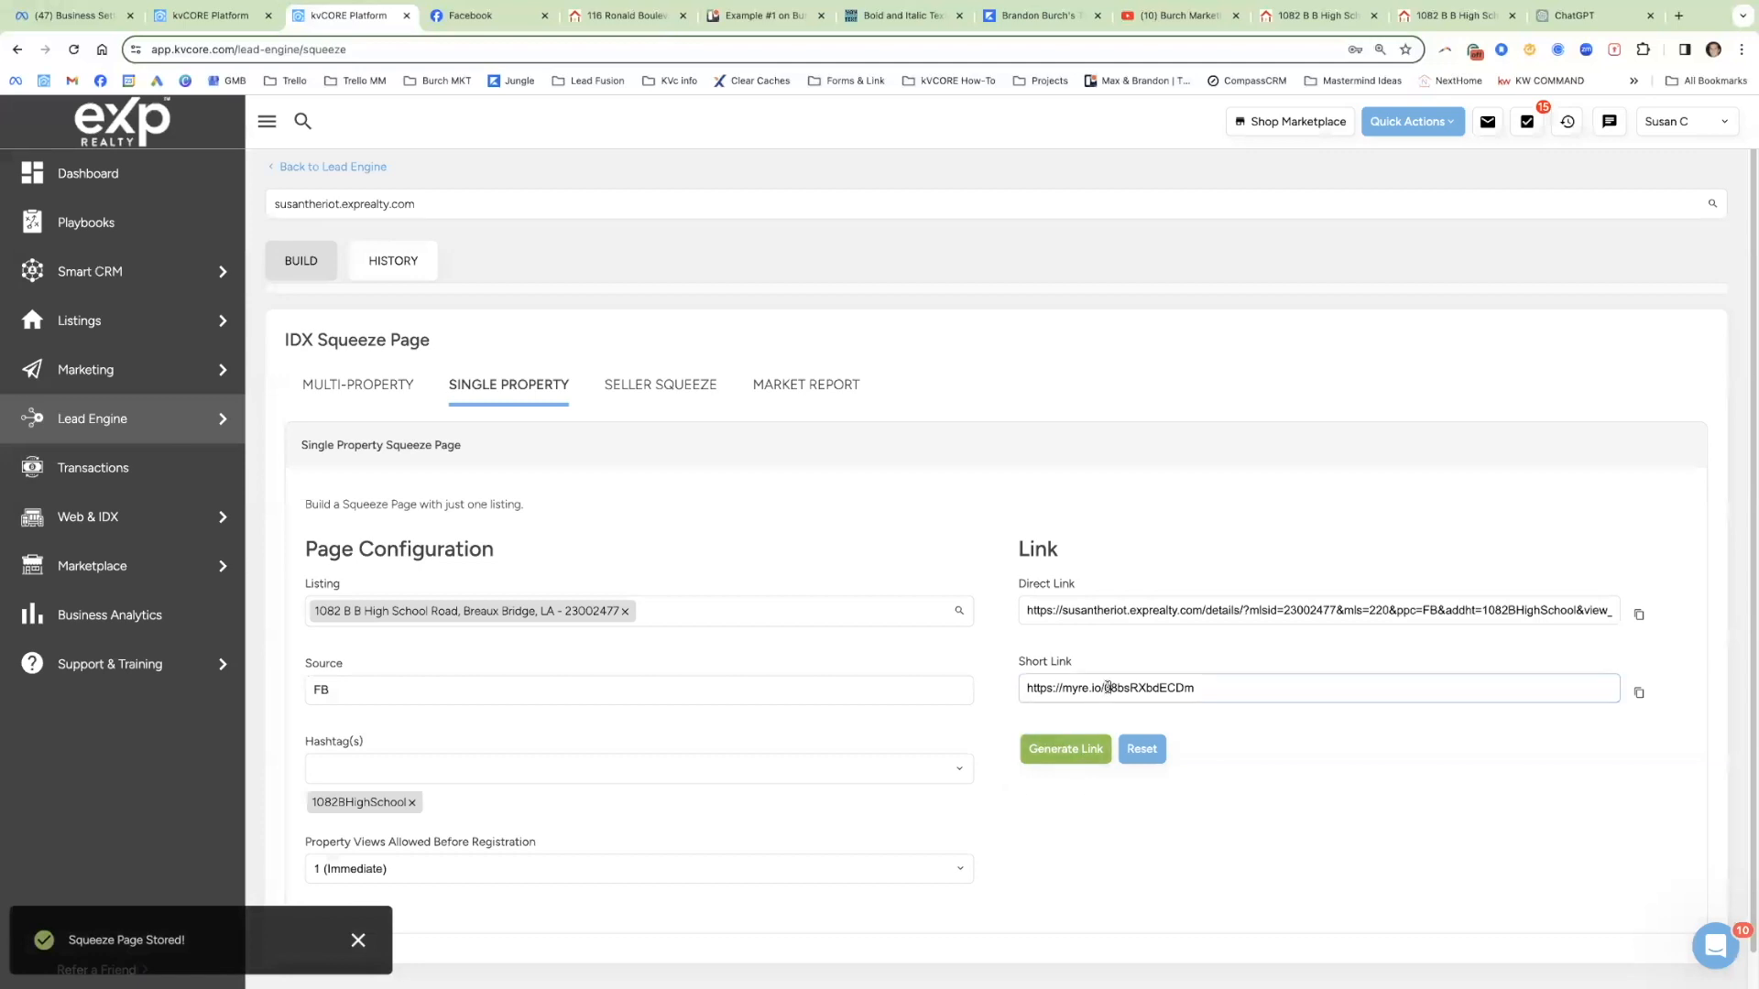
{"action": "left_click", "coordinate": [481, 16]}
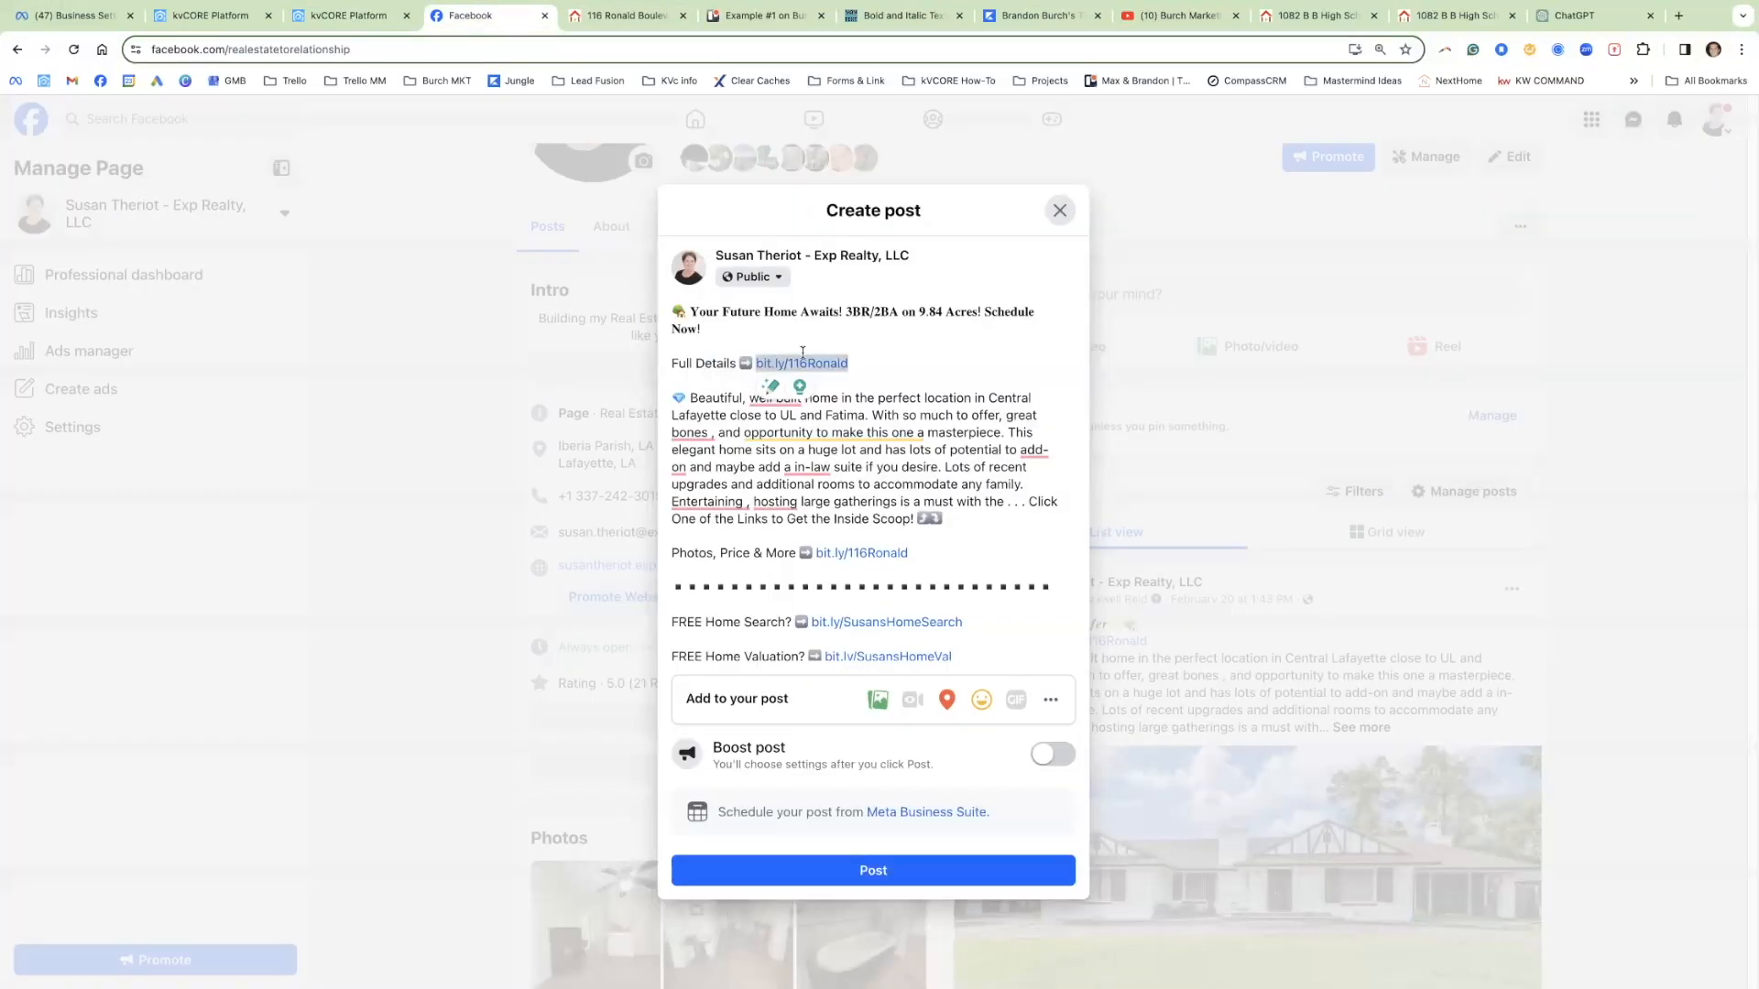
{"action": "left_click", "coordinate": [883, 377]}
{"action": "left_click_drag", "start_coordinate": [861, 363], "coordinate": [754, 363]}
{"action": "key", "text": "ctrl+v"}
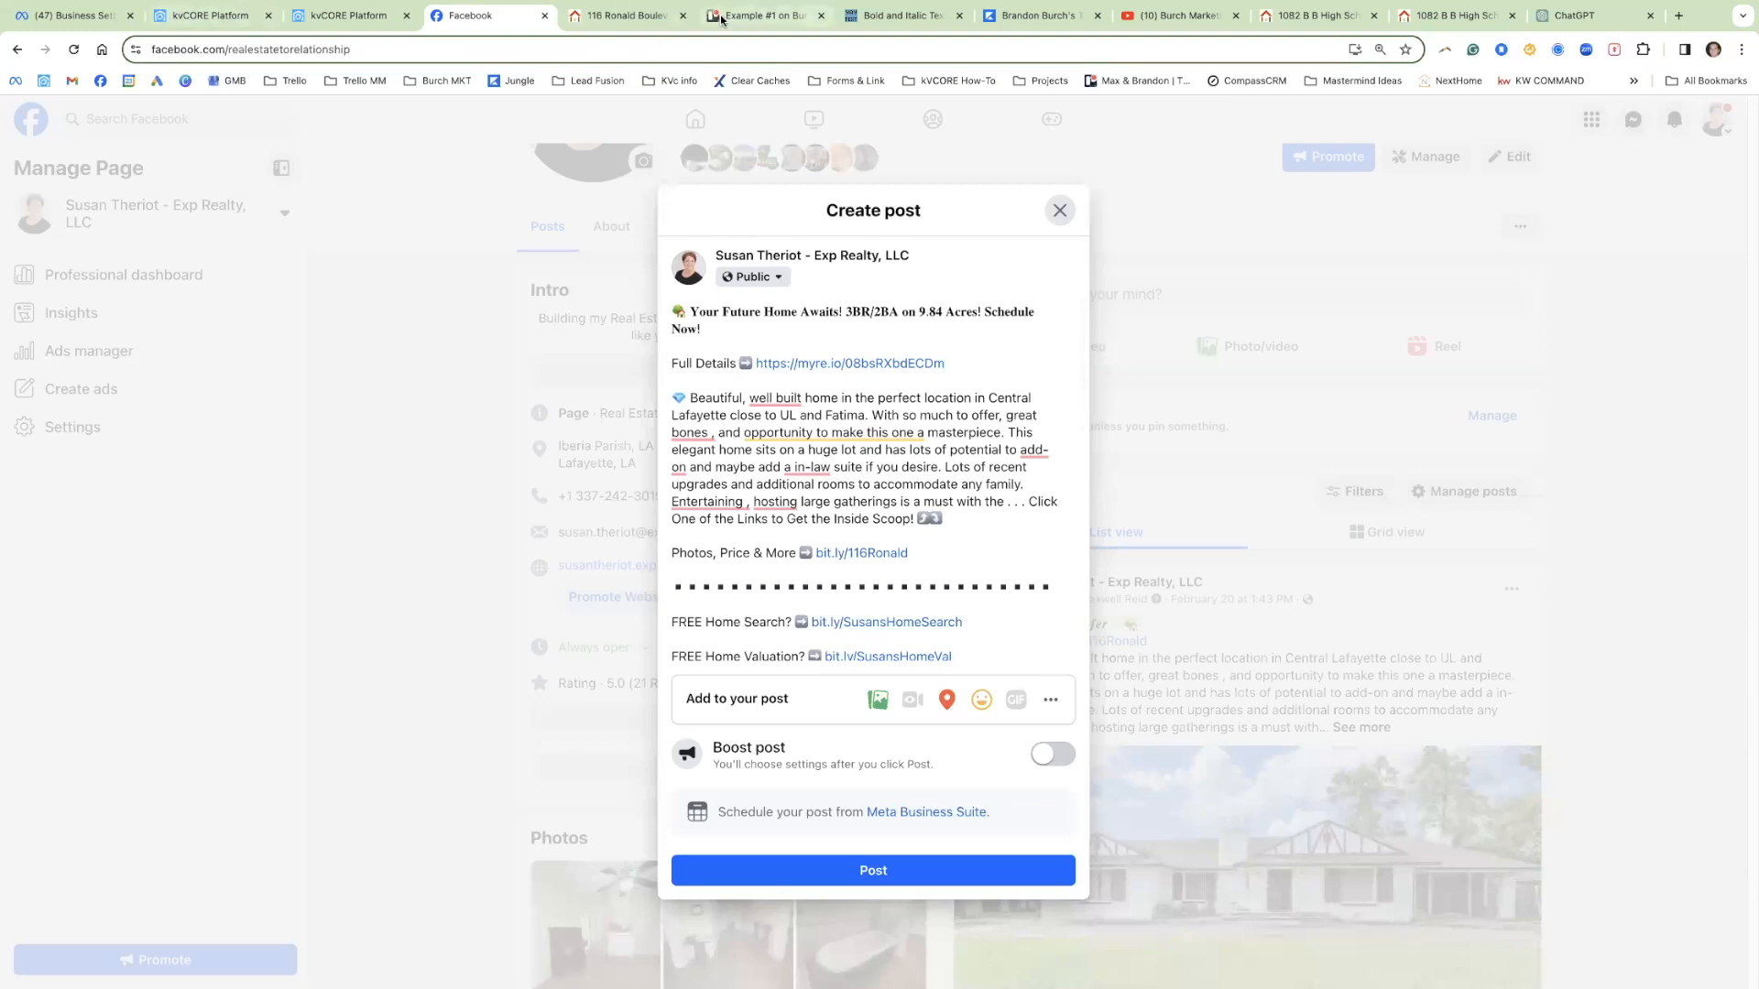
{"action": "left_click", "coordinate": [760, 15]}
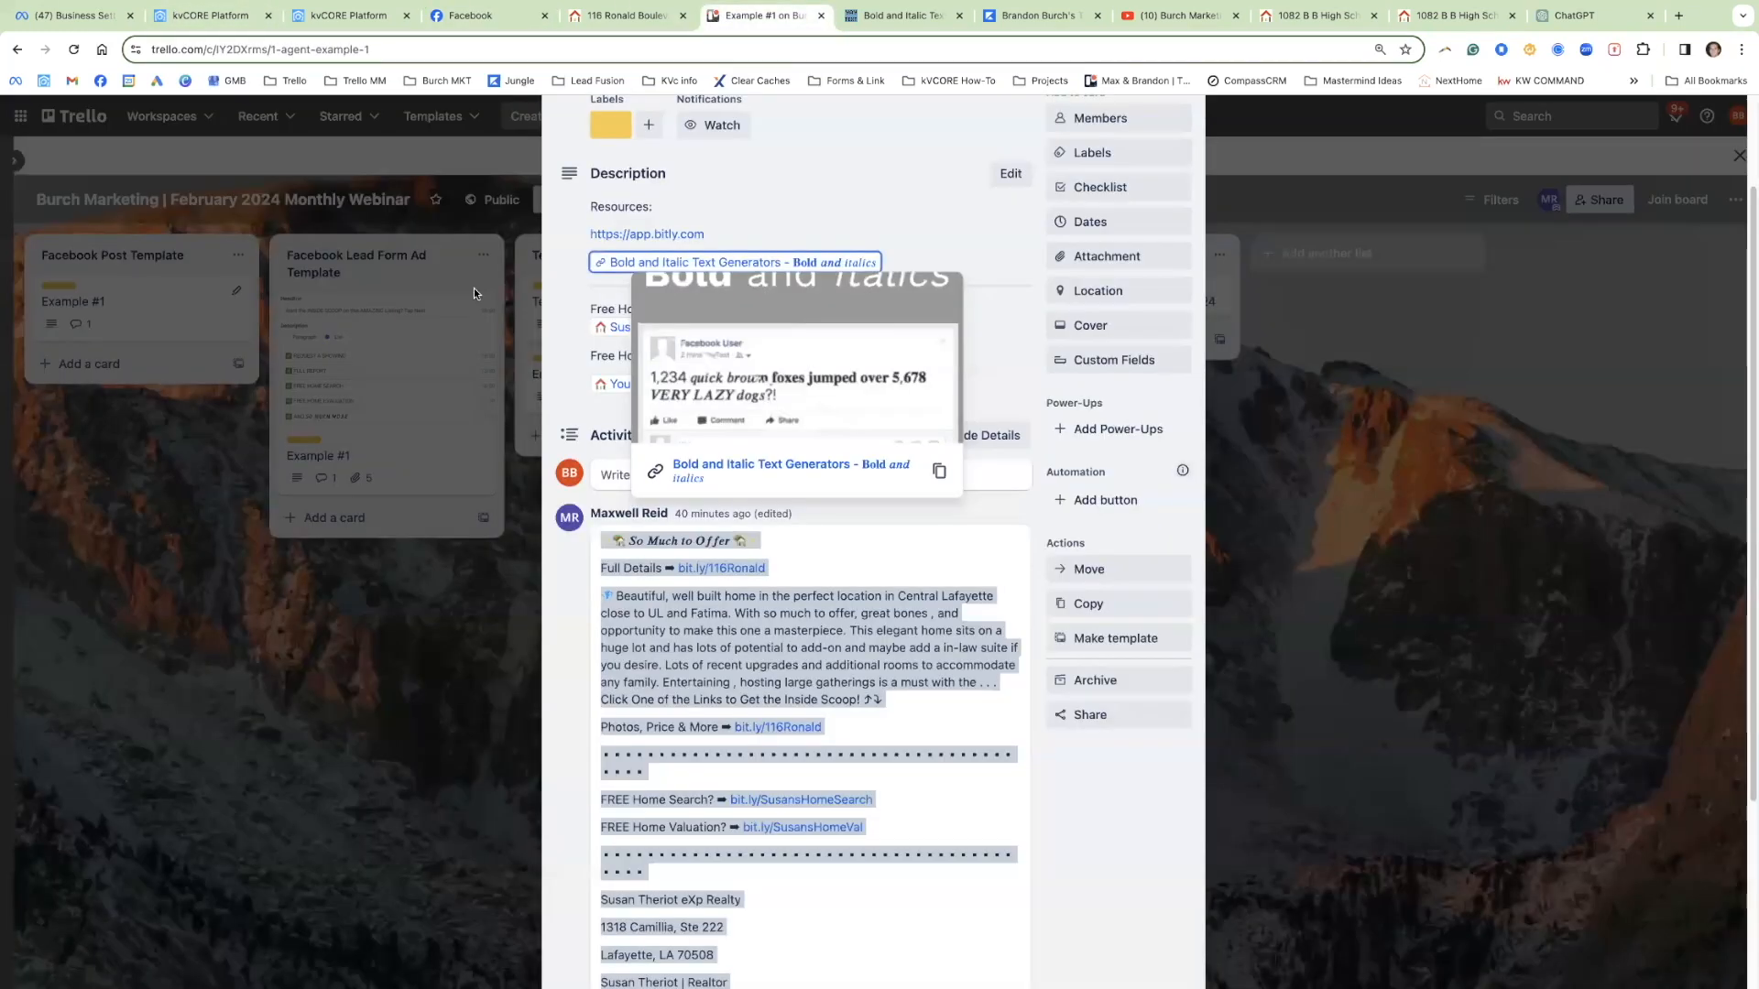
Step: Open Bitly from the Trello card and start a new link with the myre.io URL as destination
{"action": "left_click", "coordinate": [627, 236]}
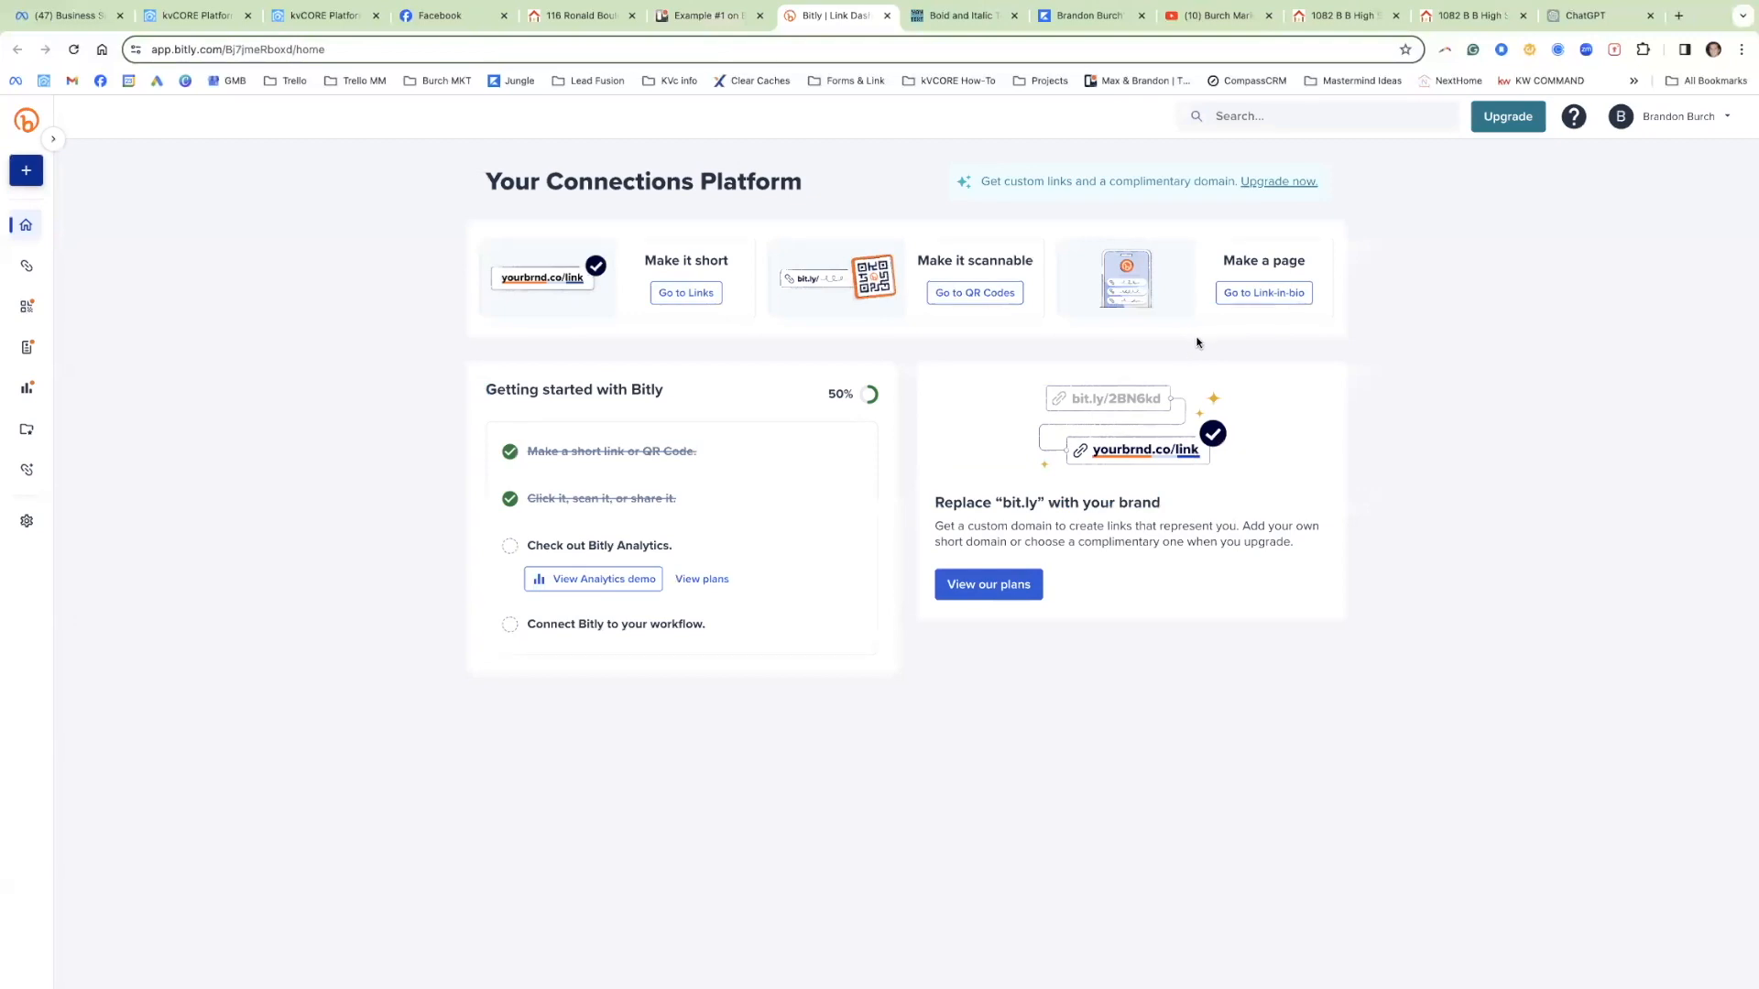
{"action": "left_click", "coordinate": [26, 170]}
{"action": "left_click", "coordinate": [96, 179]}
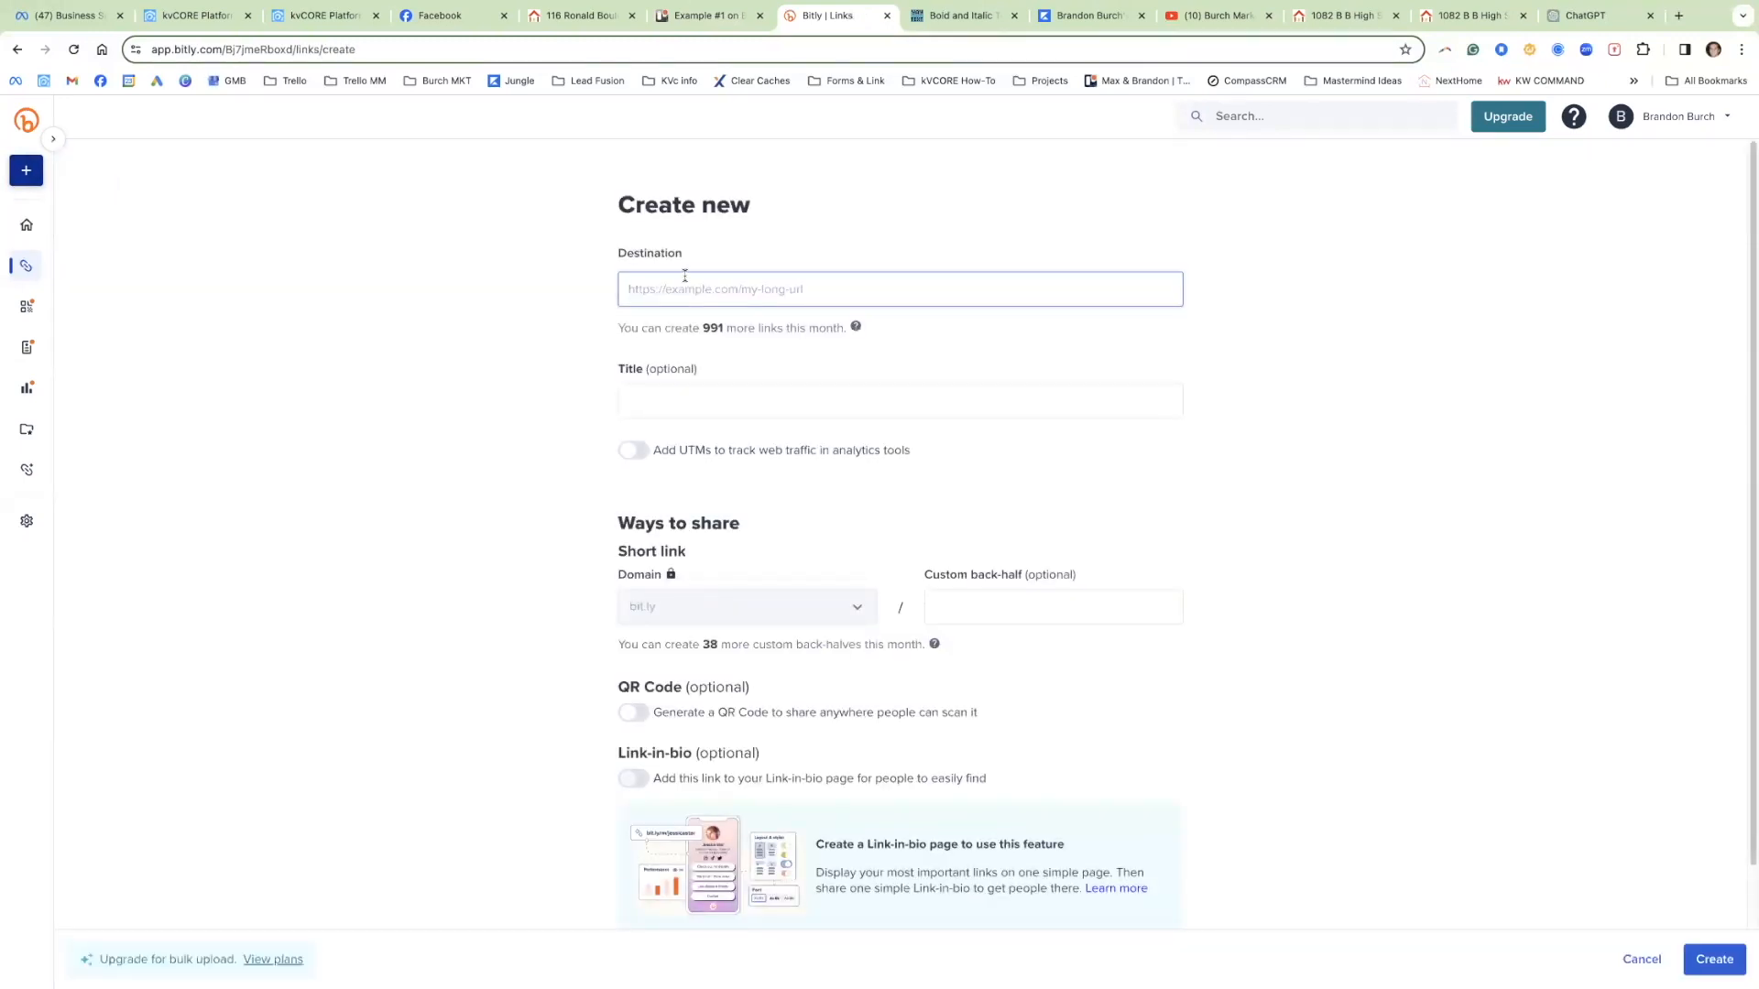
{"action": "key", "text": "super+v"}
{"action": "left_click_drag", "start_coordinate": [1066, 587], "coordinate": [946, 589]}
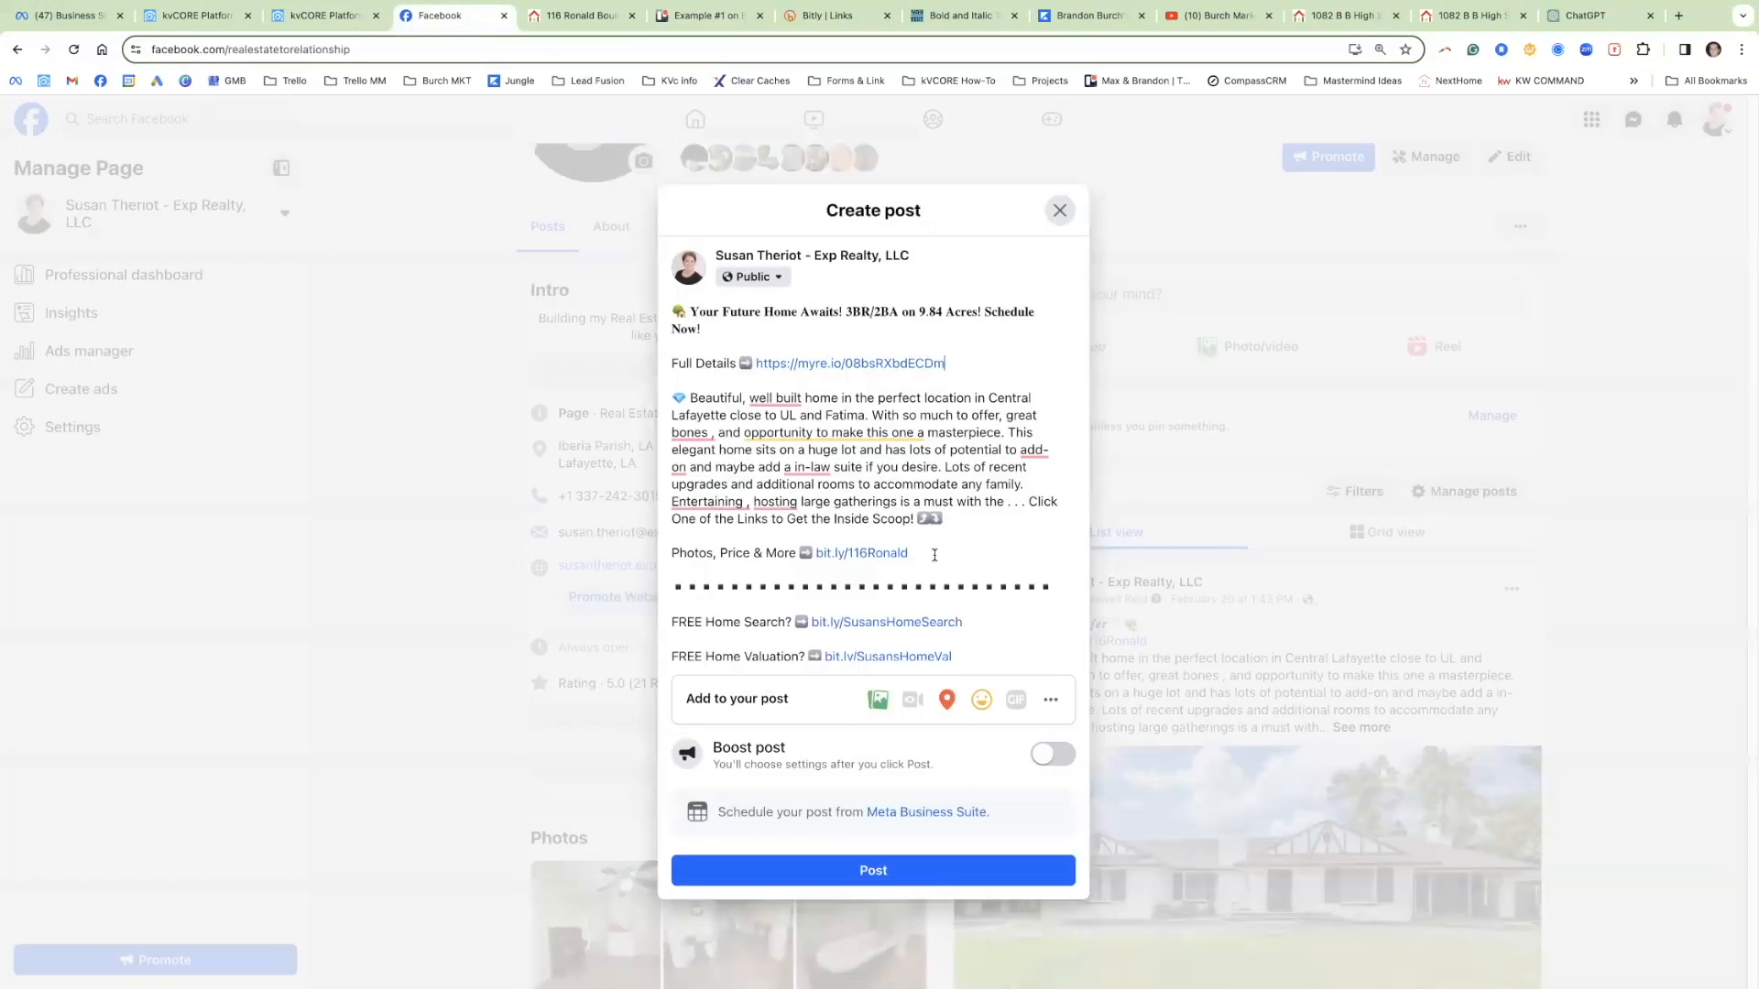
{"action": "left_click", "coordinate": [441, 16]}
{"action": "left_click_drag", "start_coordinate": [911, 555], "coordinate": [816, 555]}
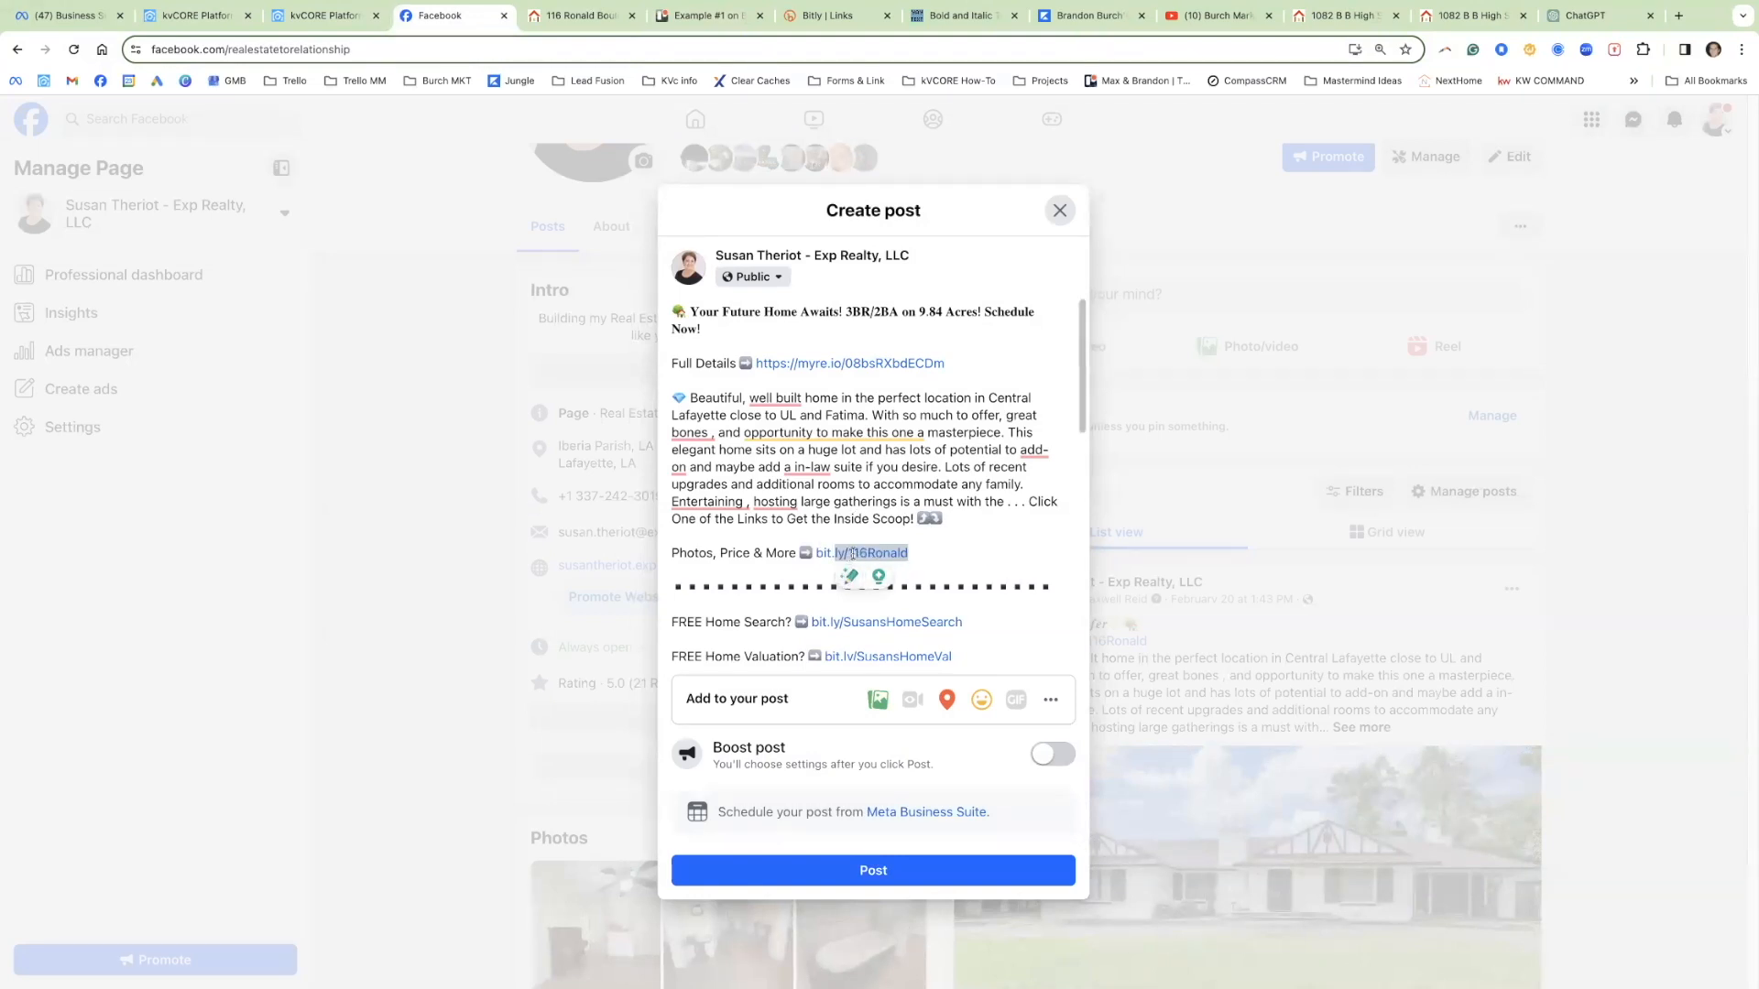
{"action": "left_click_drag", "start_coordinate": [919, 552], "coordinate": [847, 553]}
{"action": "left_click_drag", "start_coordinate": [942, 364], "coordinate": [776, 362]}
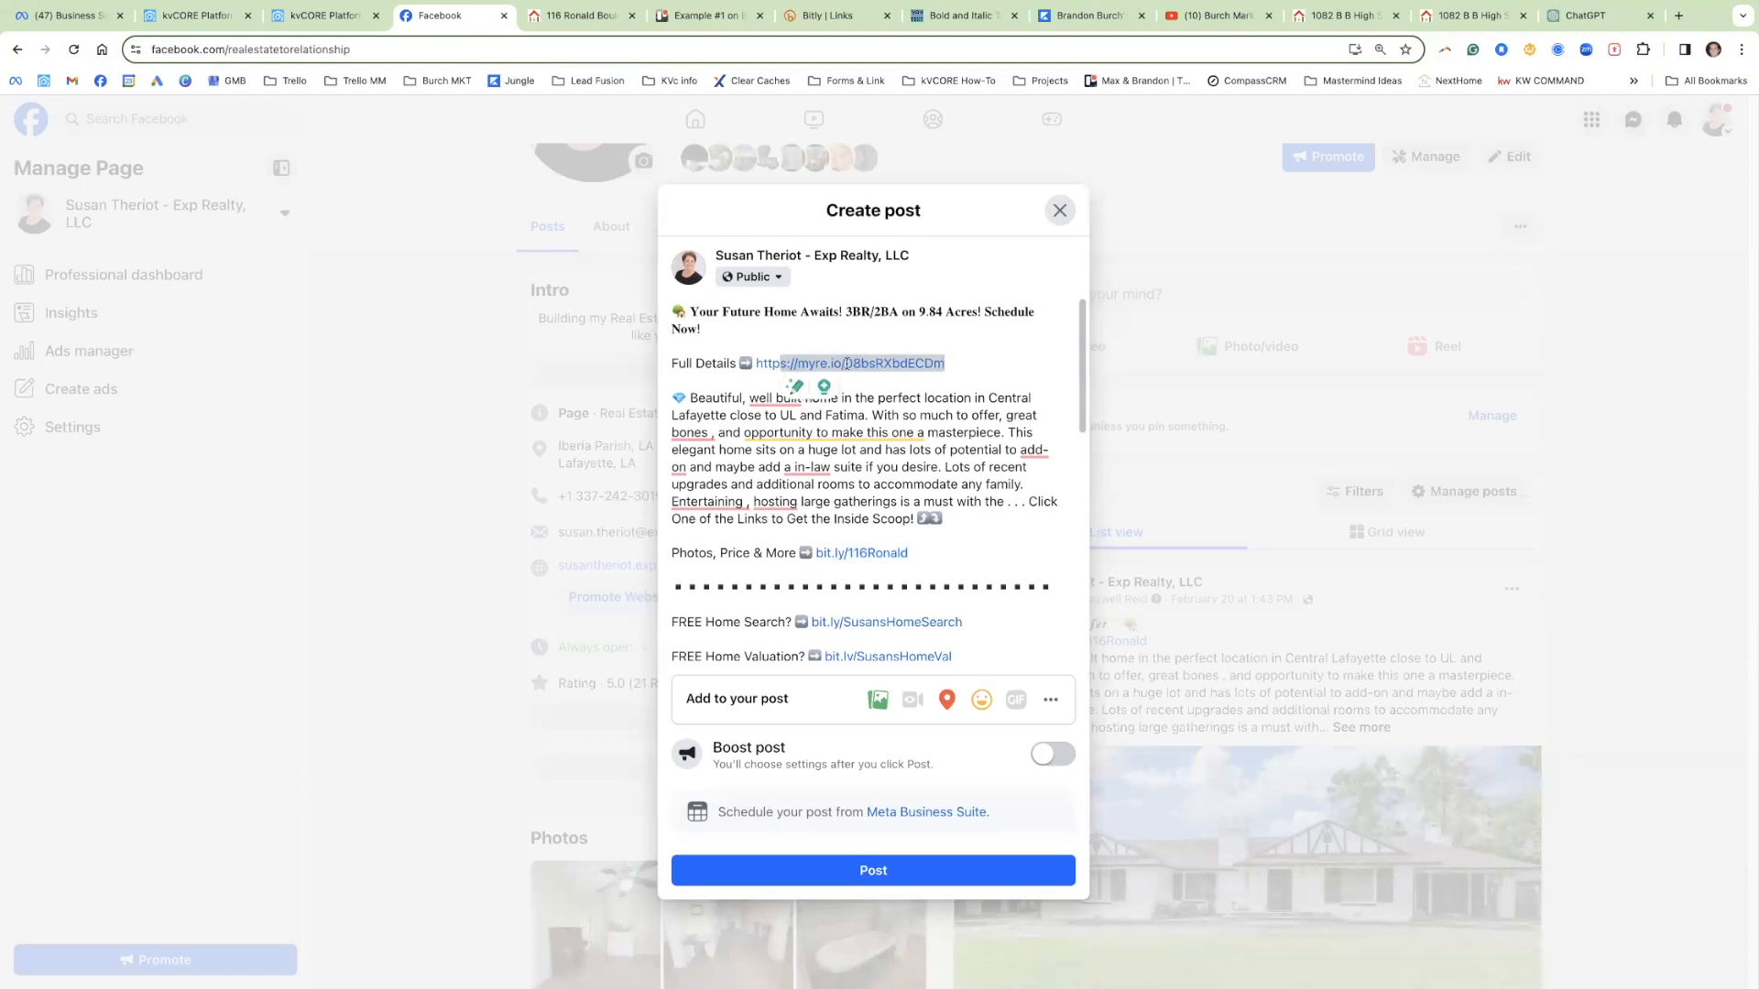
{"action": "left_click", "coordinate": [819, 15]}
{"action": "left_click", "coordinate": [982, 601]}
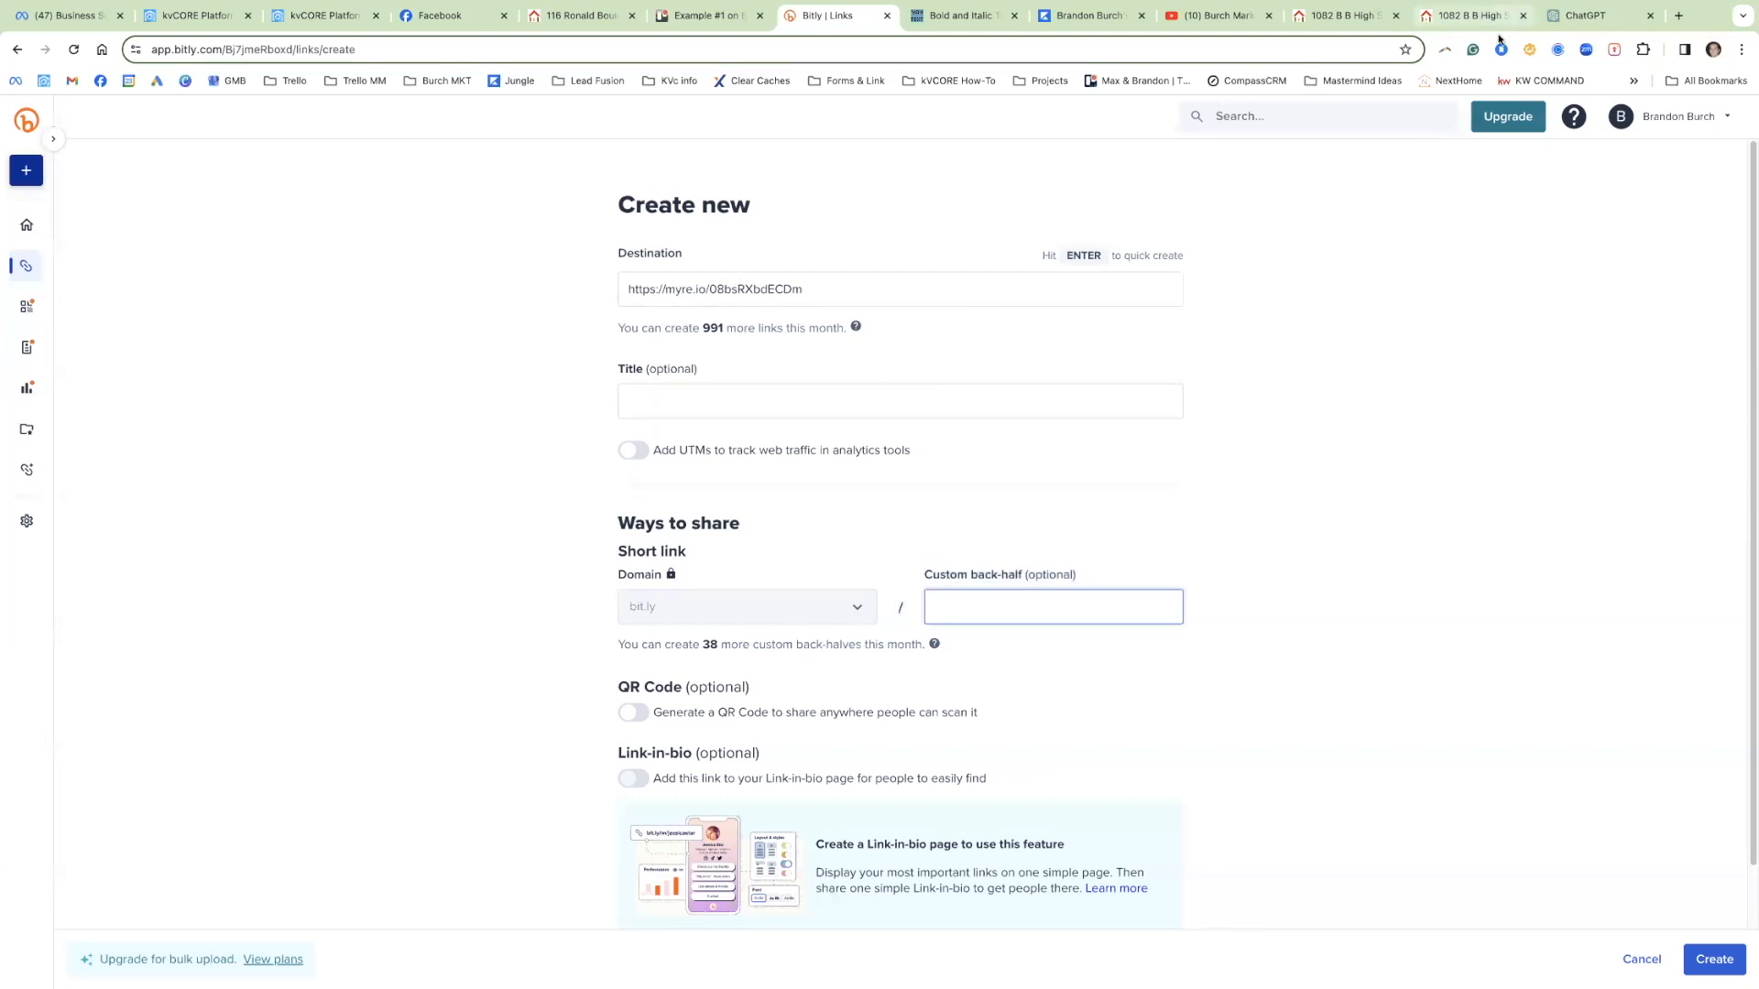
{"action": "left_click", "coordinate": [1732, 961]}
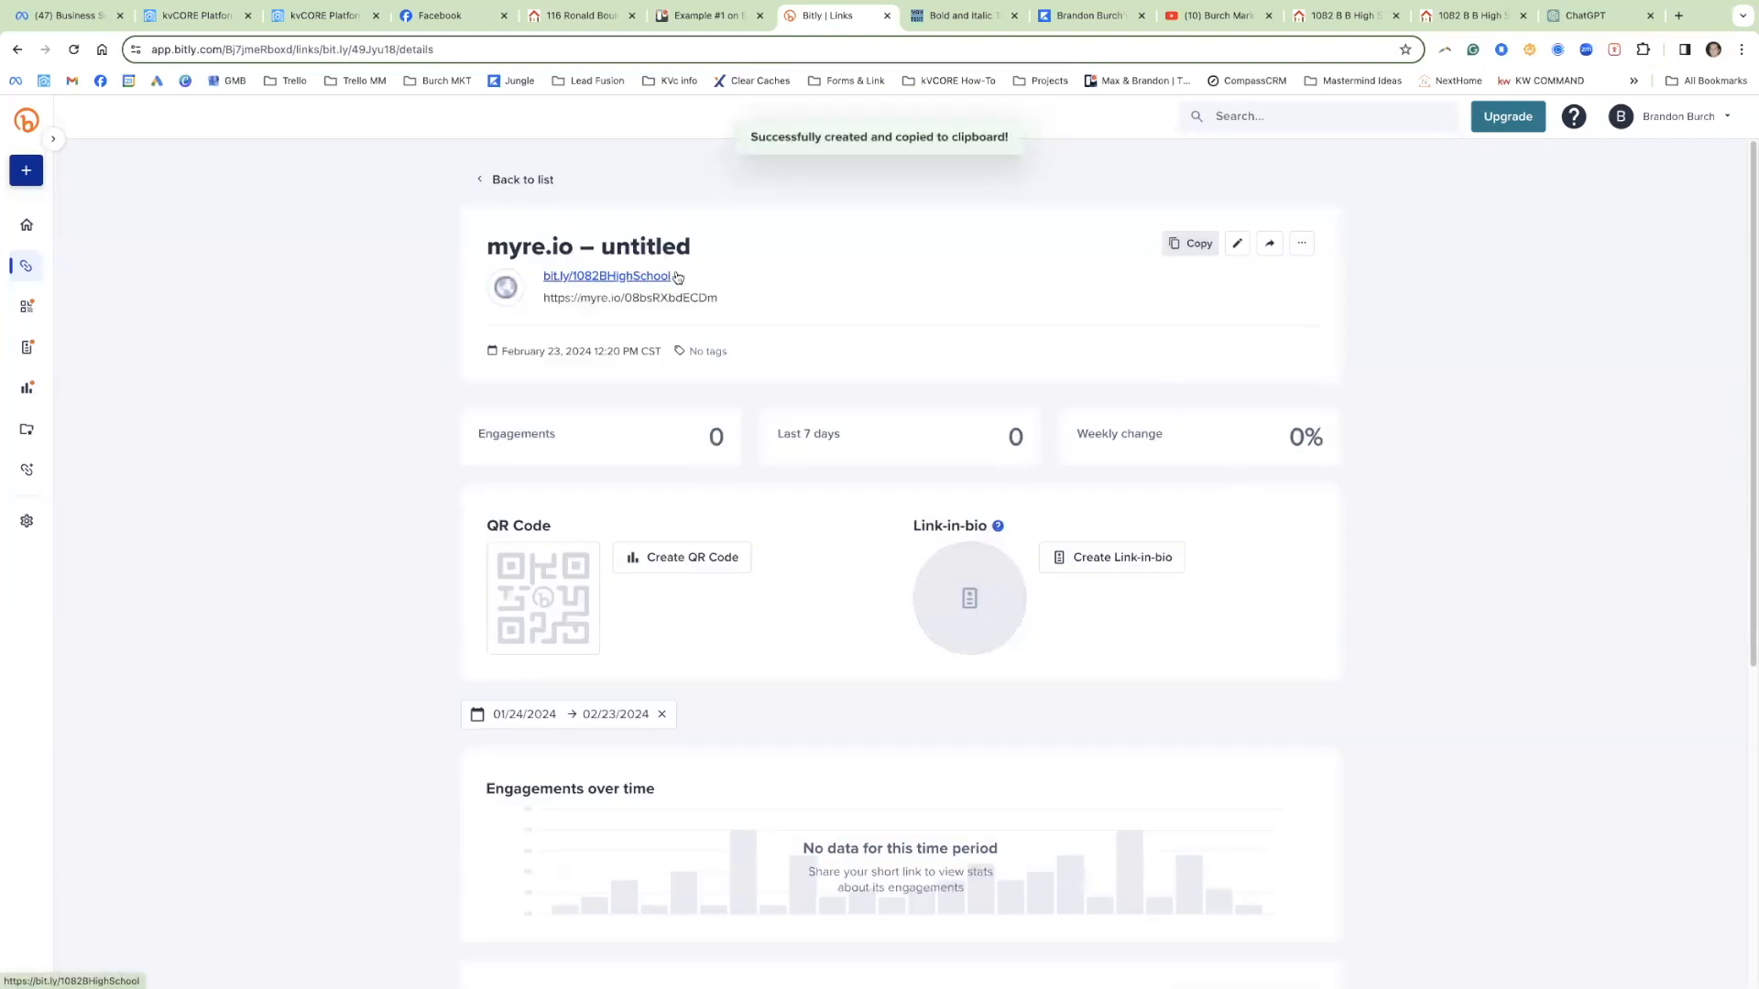
{"action": "left_click", "coordinate": [1188, 243]}
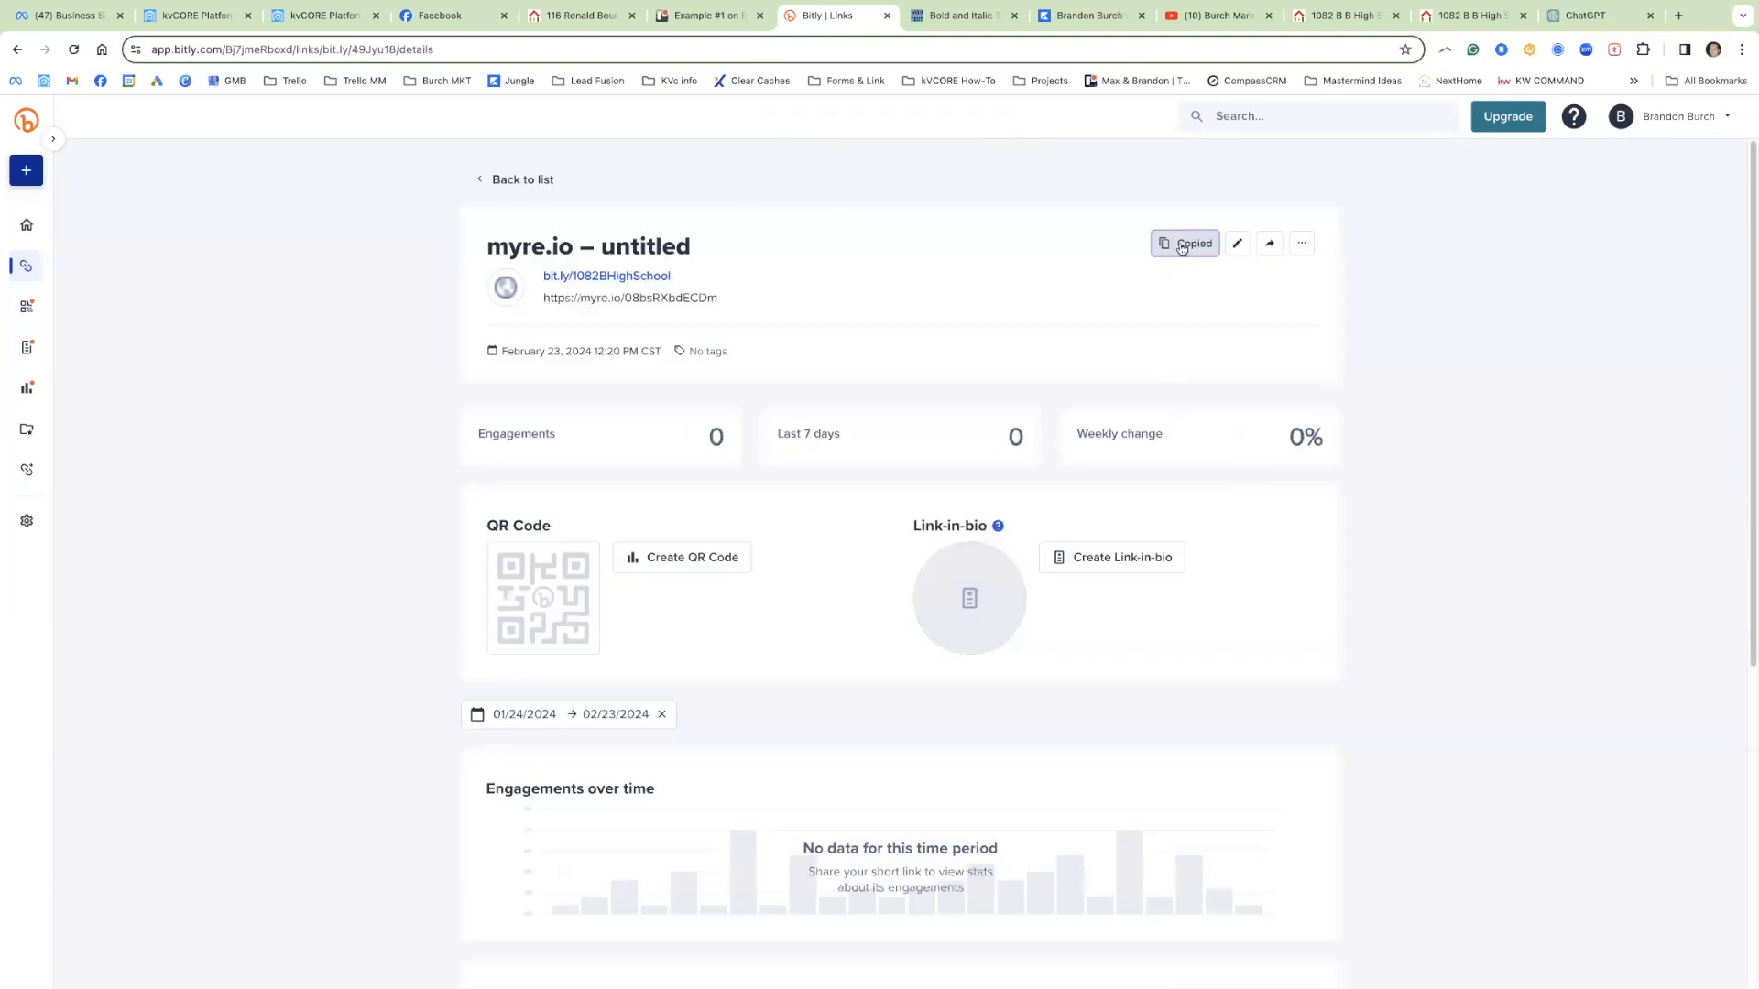
{"action": "left_click", "coordinate": [453, 16]}
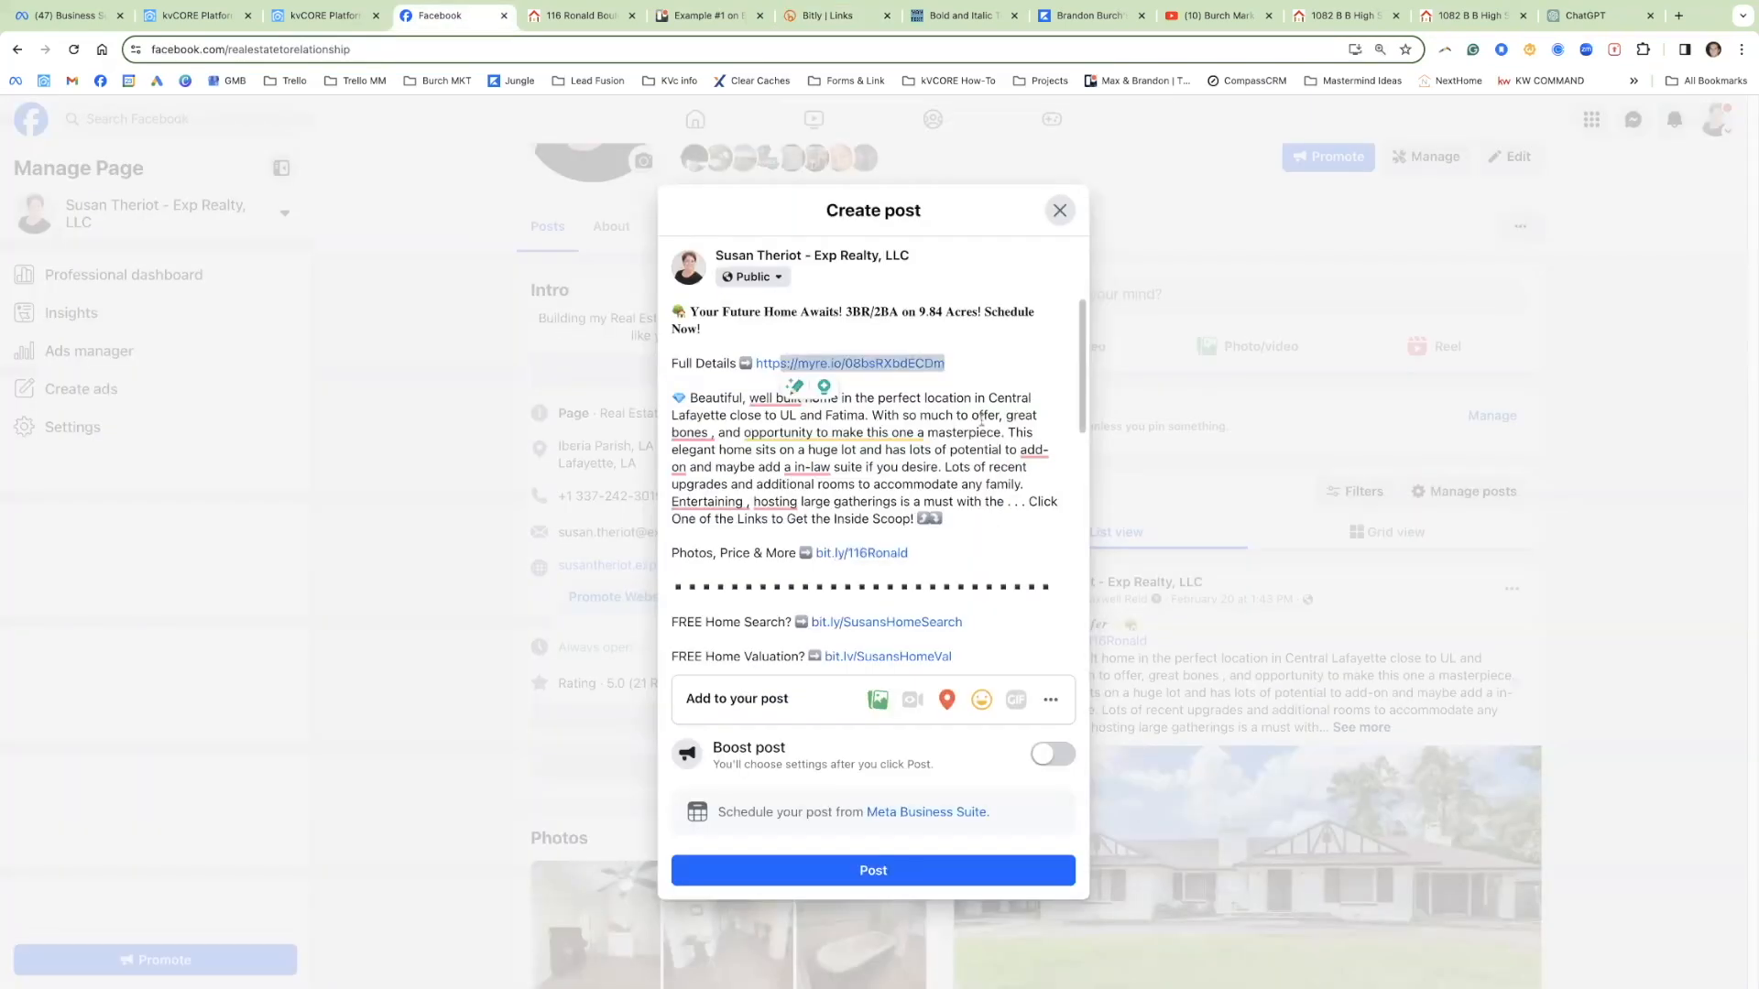
{"action": "left_click_drag", "start_coordinate": [963, 371], "coordinate": [754, 364]}
{"action": "key", "text": "super+v"}
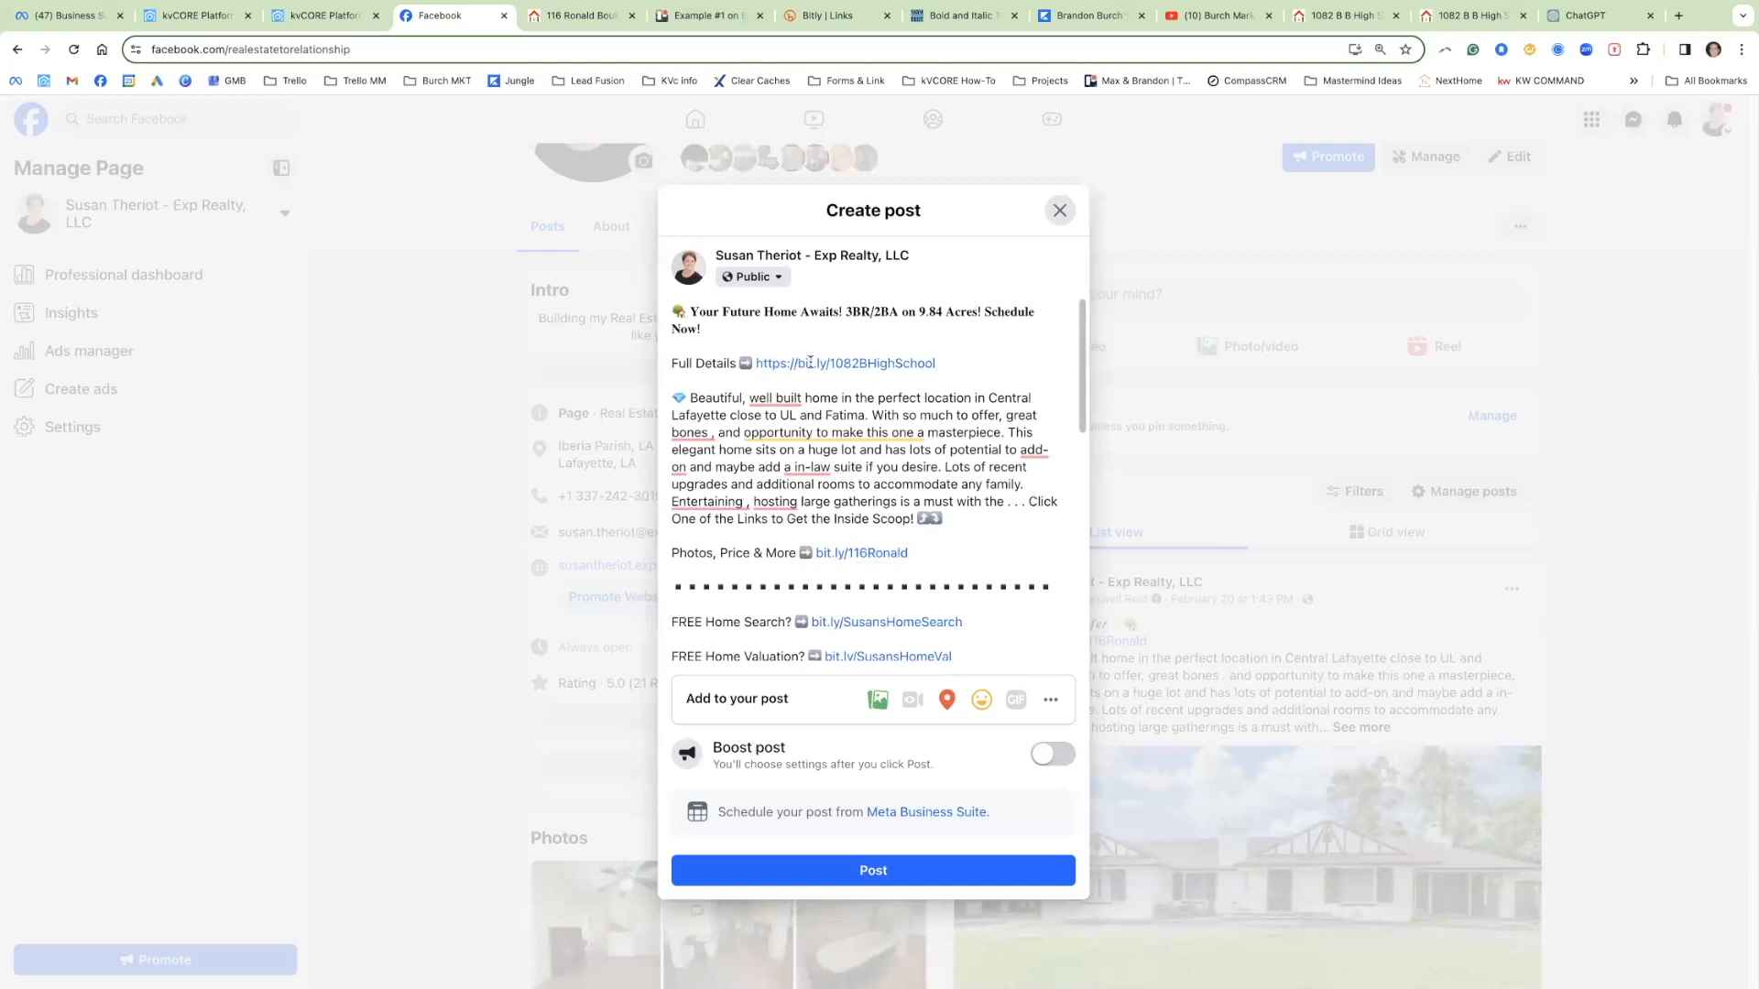
{"action": "key", "text": "BackSpace"}
{"action": "key", "text": "BackSpace"}
{"action": "key", "text": "BackSpace"}
{"action": "key", "text": "BackSpace"}
{"action": "key", "text": "BackSpace"}
{"action": "key", "text": "BackSpace"}
{"action": "key", "text": "BackSpace"}
{"action": "key", "text": "BackSpace"}
{"action": "left_click_drag", "start_coordinate": [913, 361], "coordinate": [753, 360]}
{"action": "key", "text": "ctrl+c"}
{"action": "left_click_drag", "start_coordinate": [912, 552], "coordinate": [817, 553]}
{"action": "key", "text": "ctrl+v"}
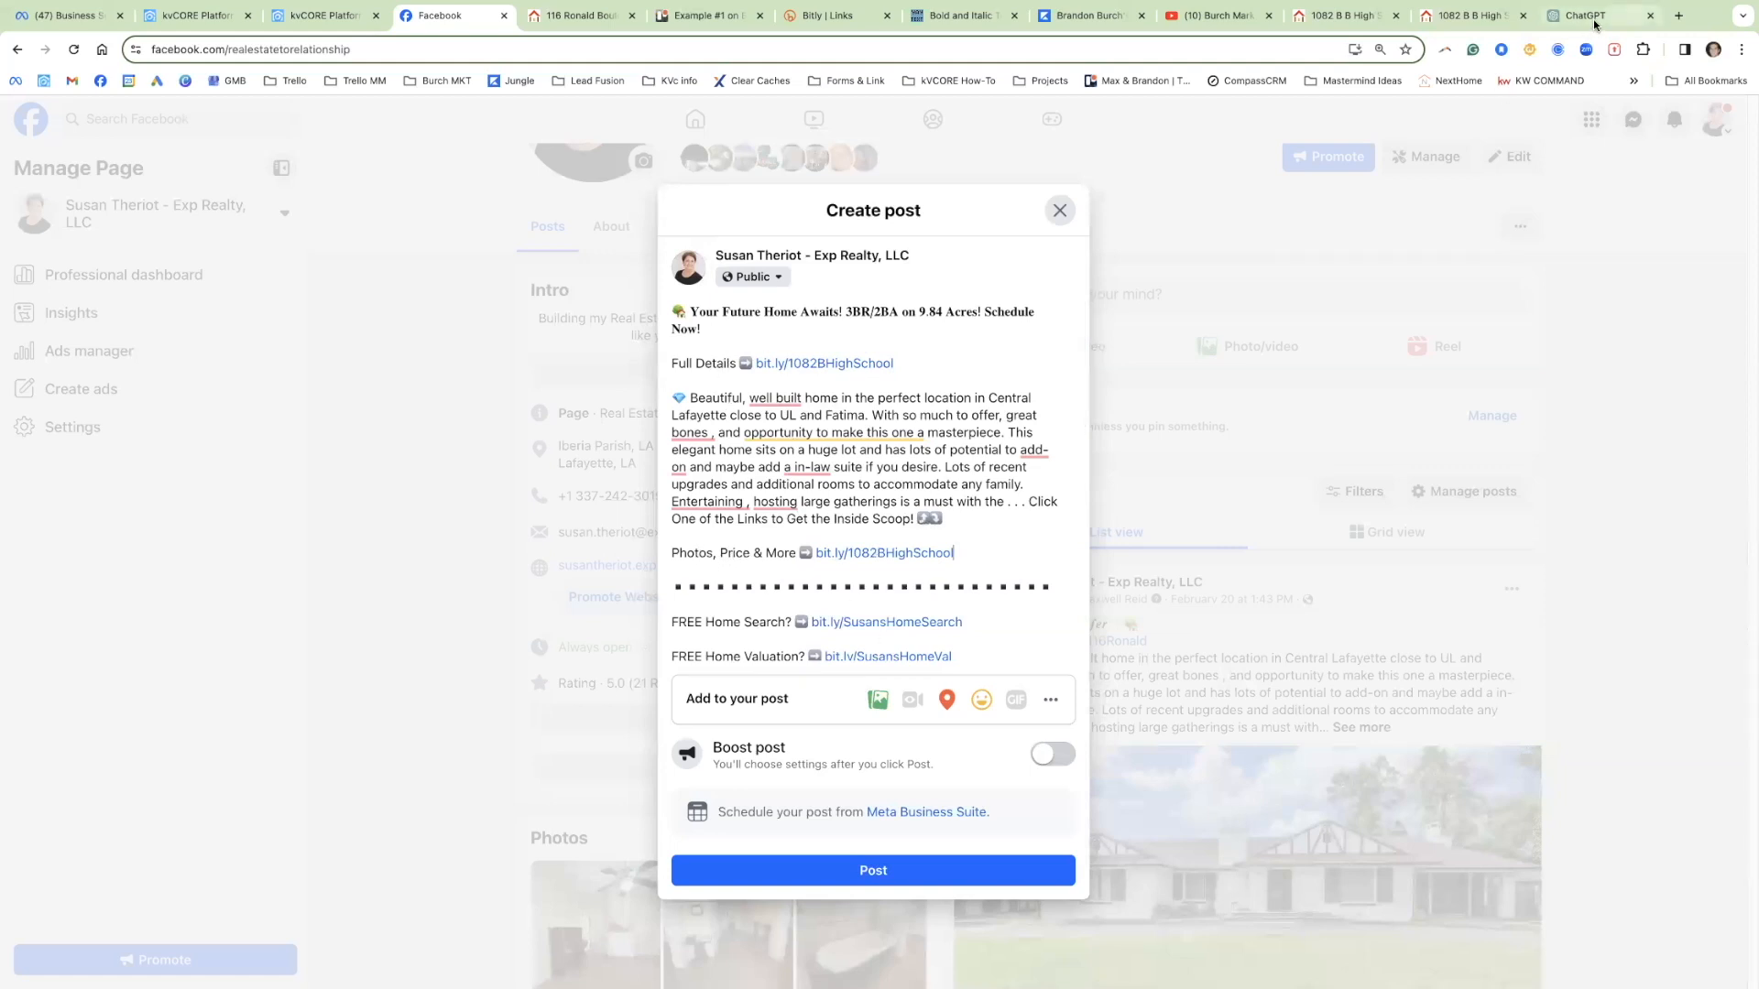
{"action": "left_click", "coordinate": [1346, 15]}
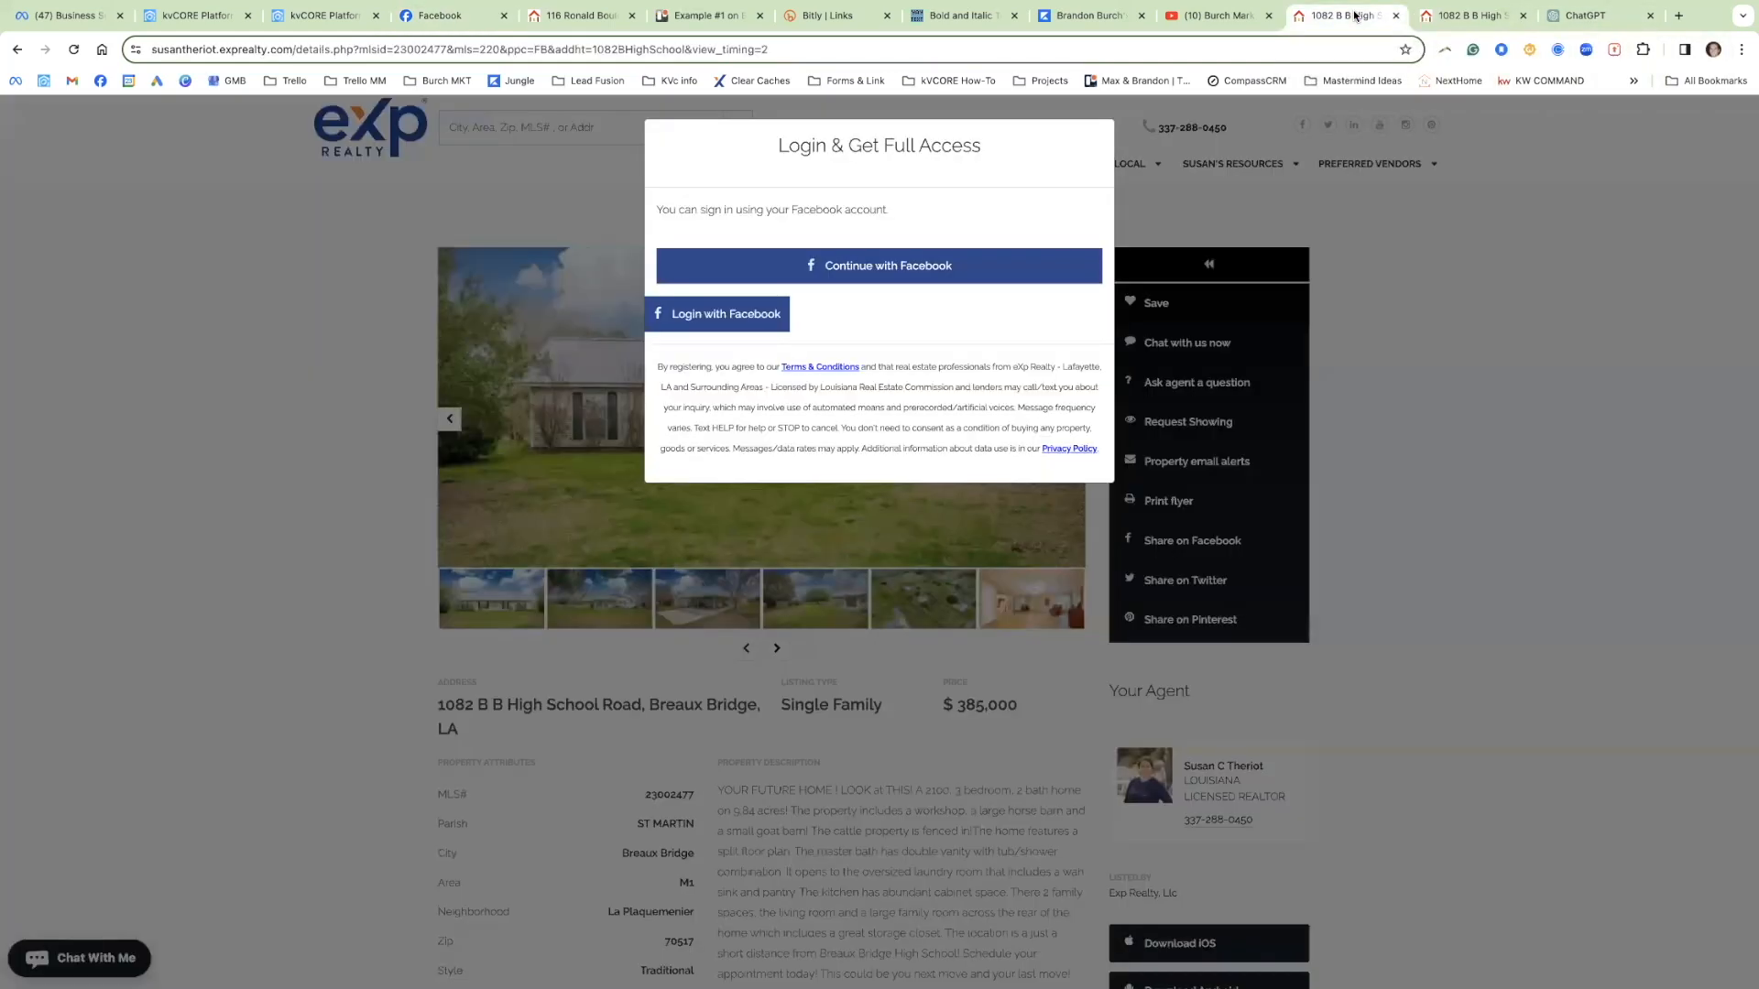
{"action": "left_click", "coordinate": [1448, 17]}
Step: Review the draft's 'Beautiful, well built home' paragraph and its closing 'Click One of the Links' sentence
{"action": "left_click", "coordinate": [449, 17]}
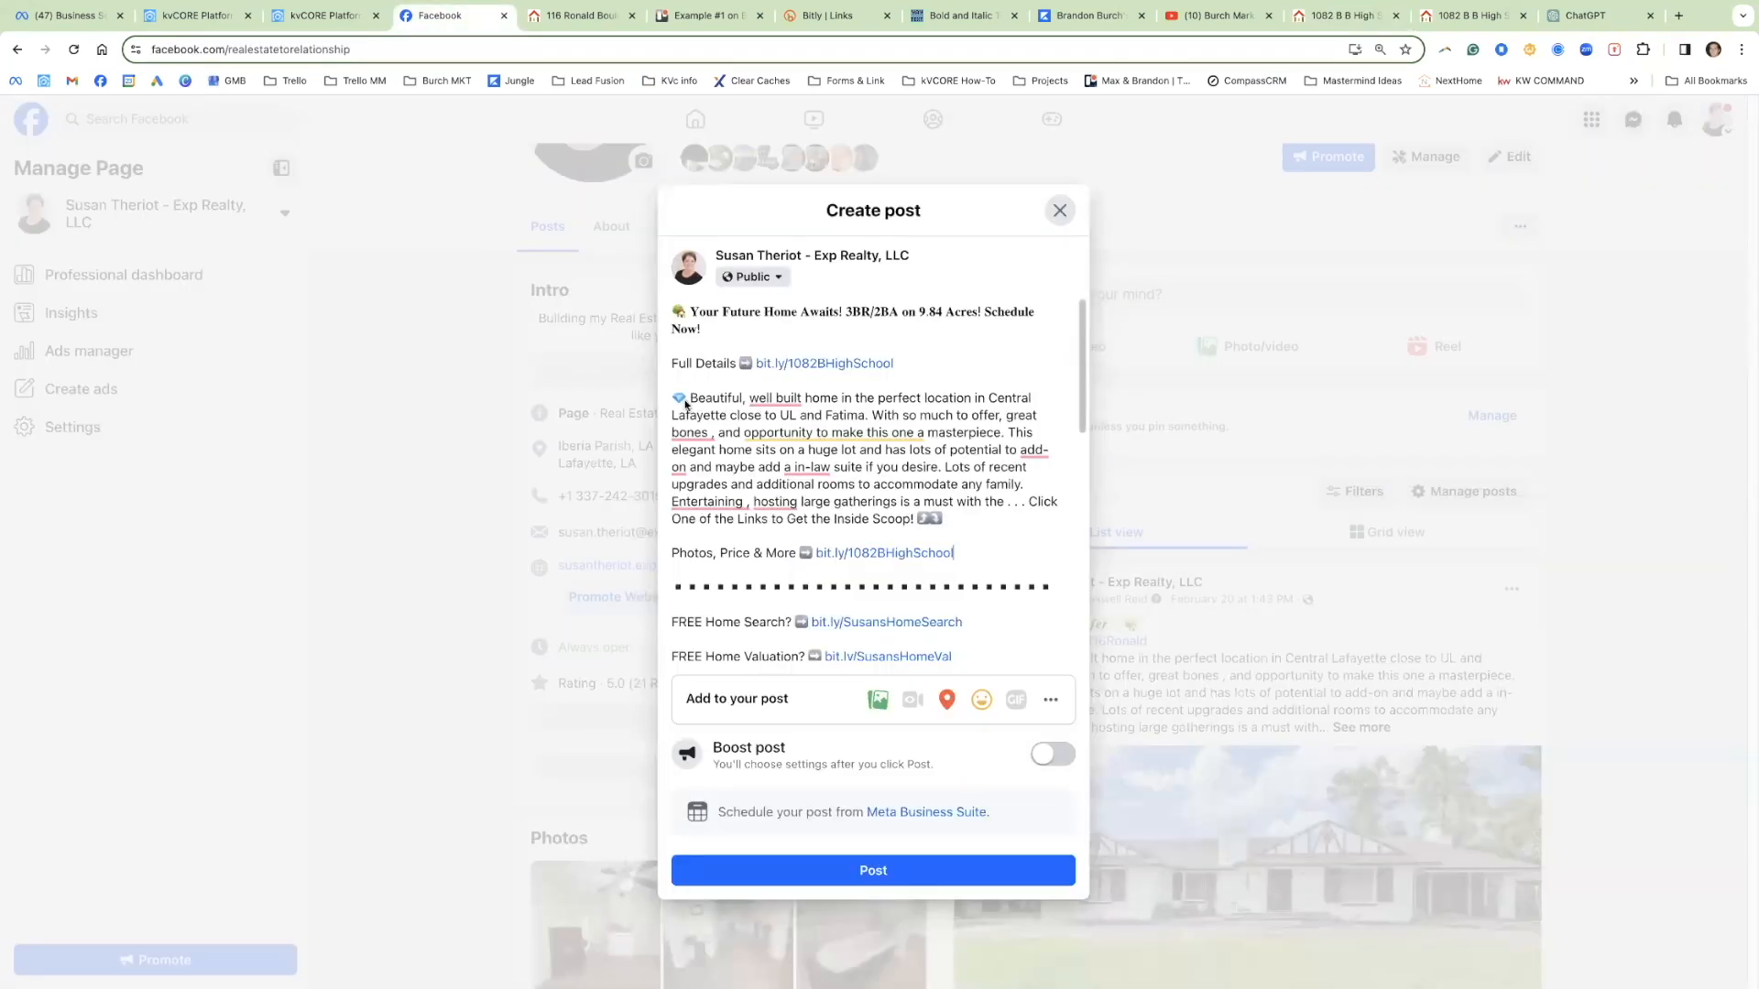
{"action": "left_click_drag", "start_coordinate": [690, 397], "coordinate": [941, 520]}
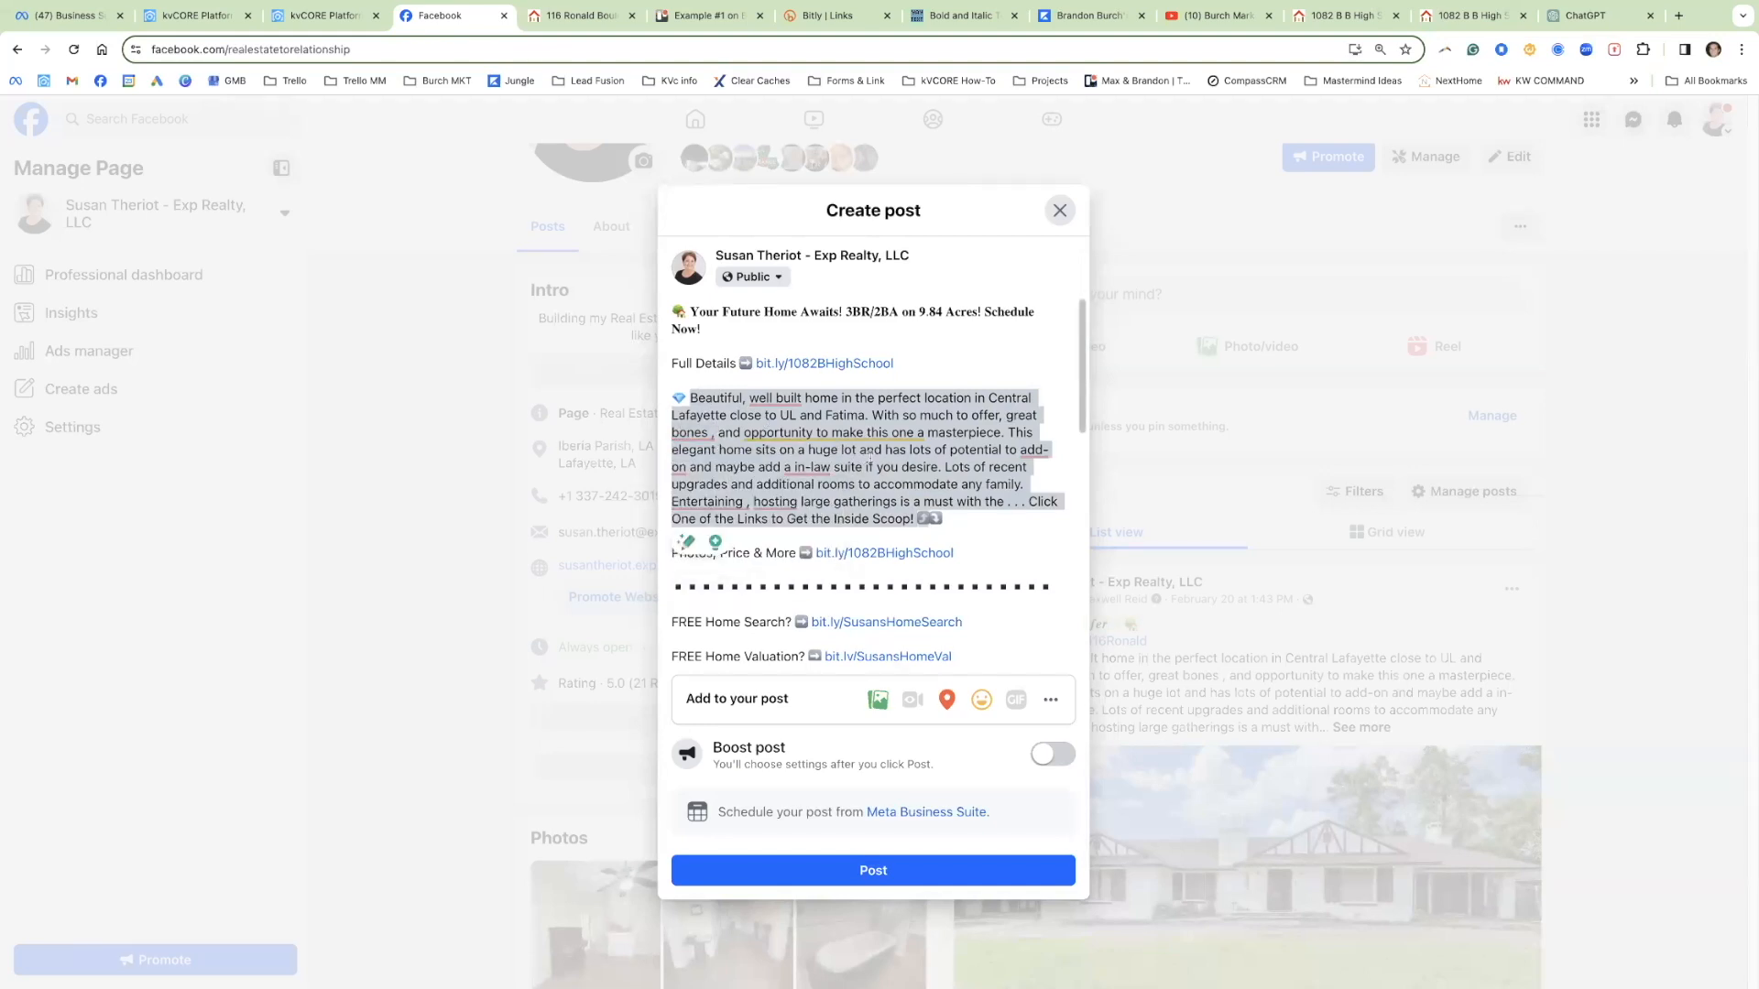
{"action": "left_click", "coordinate": [859, 396]}
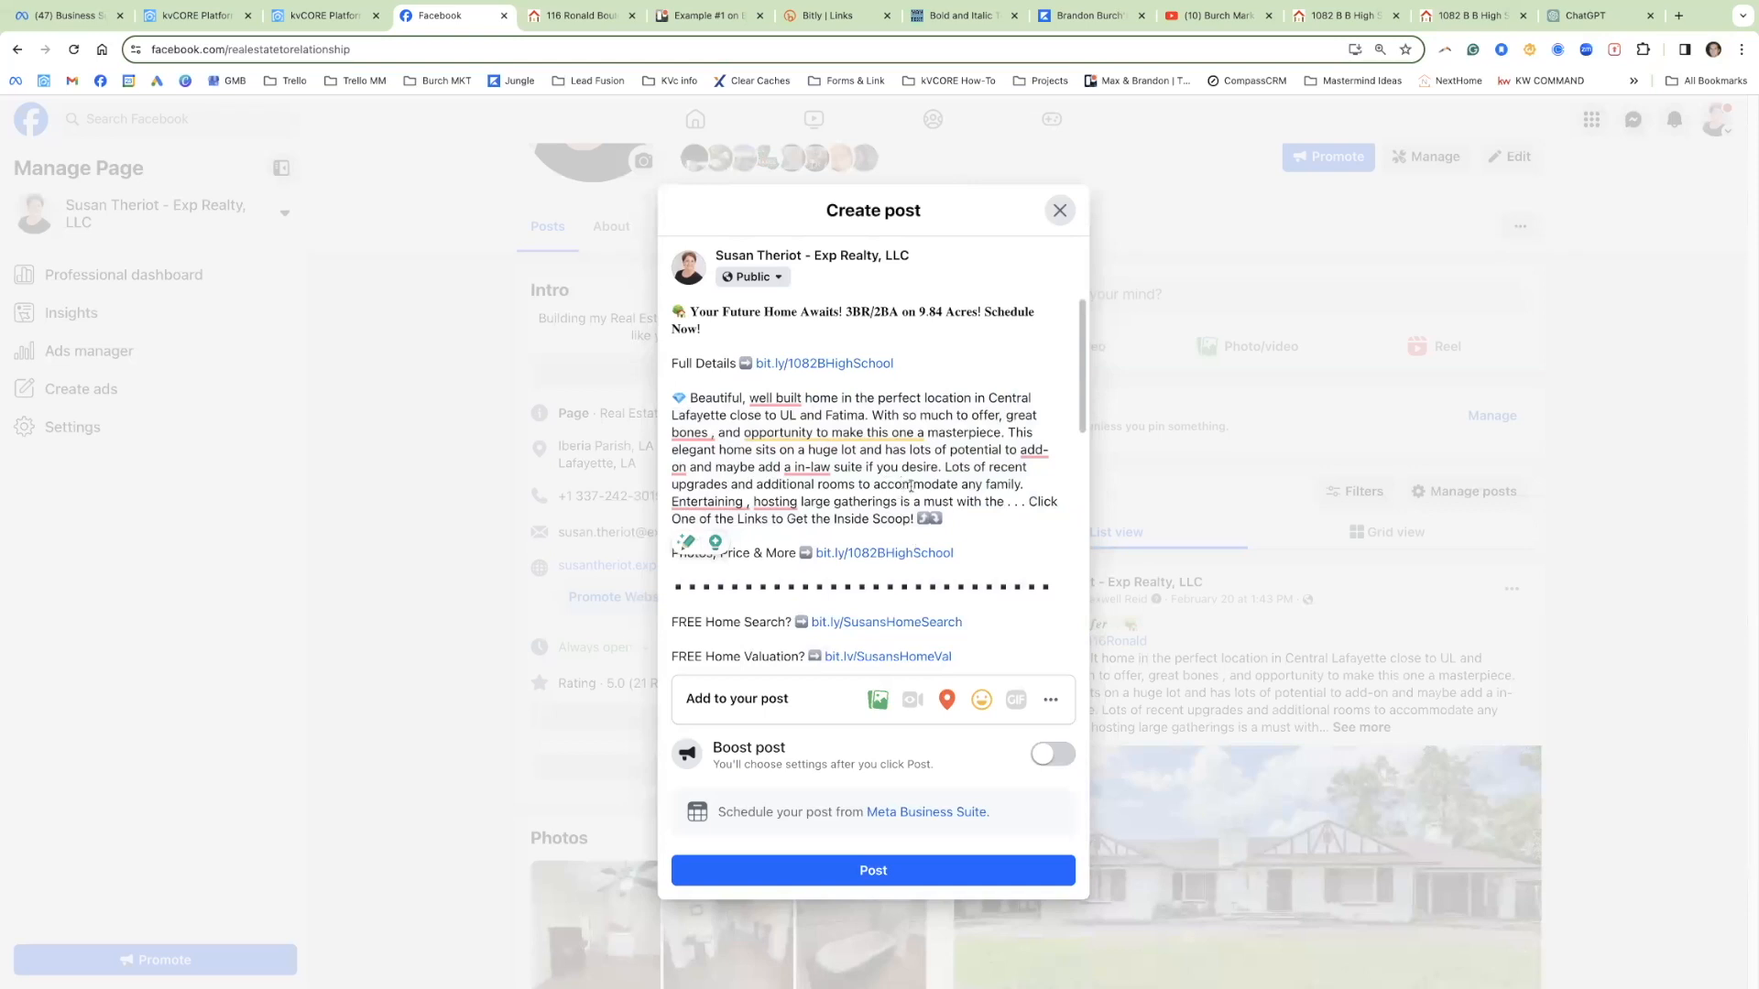
{"action": "left_click_drag", "start_coordinate": [1013, 502], "coordinate": [1054, 532]}
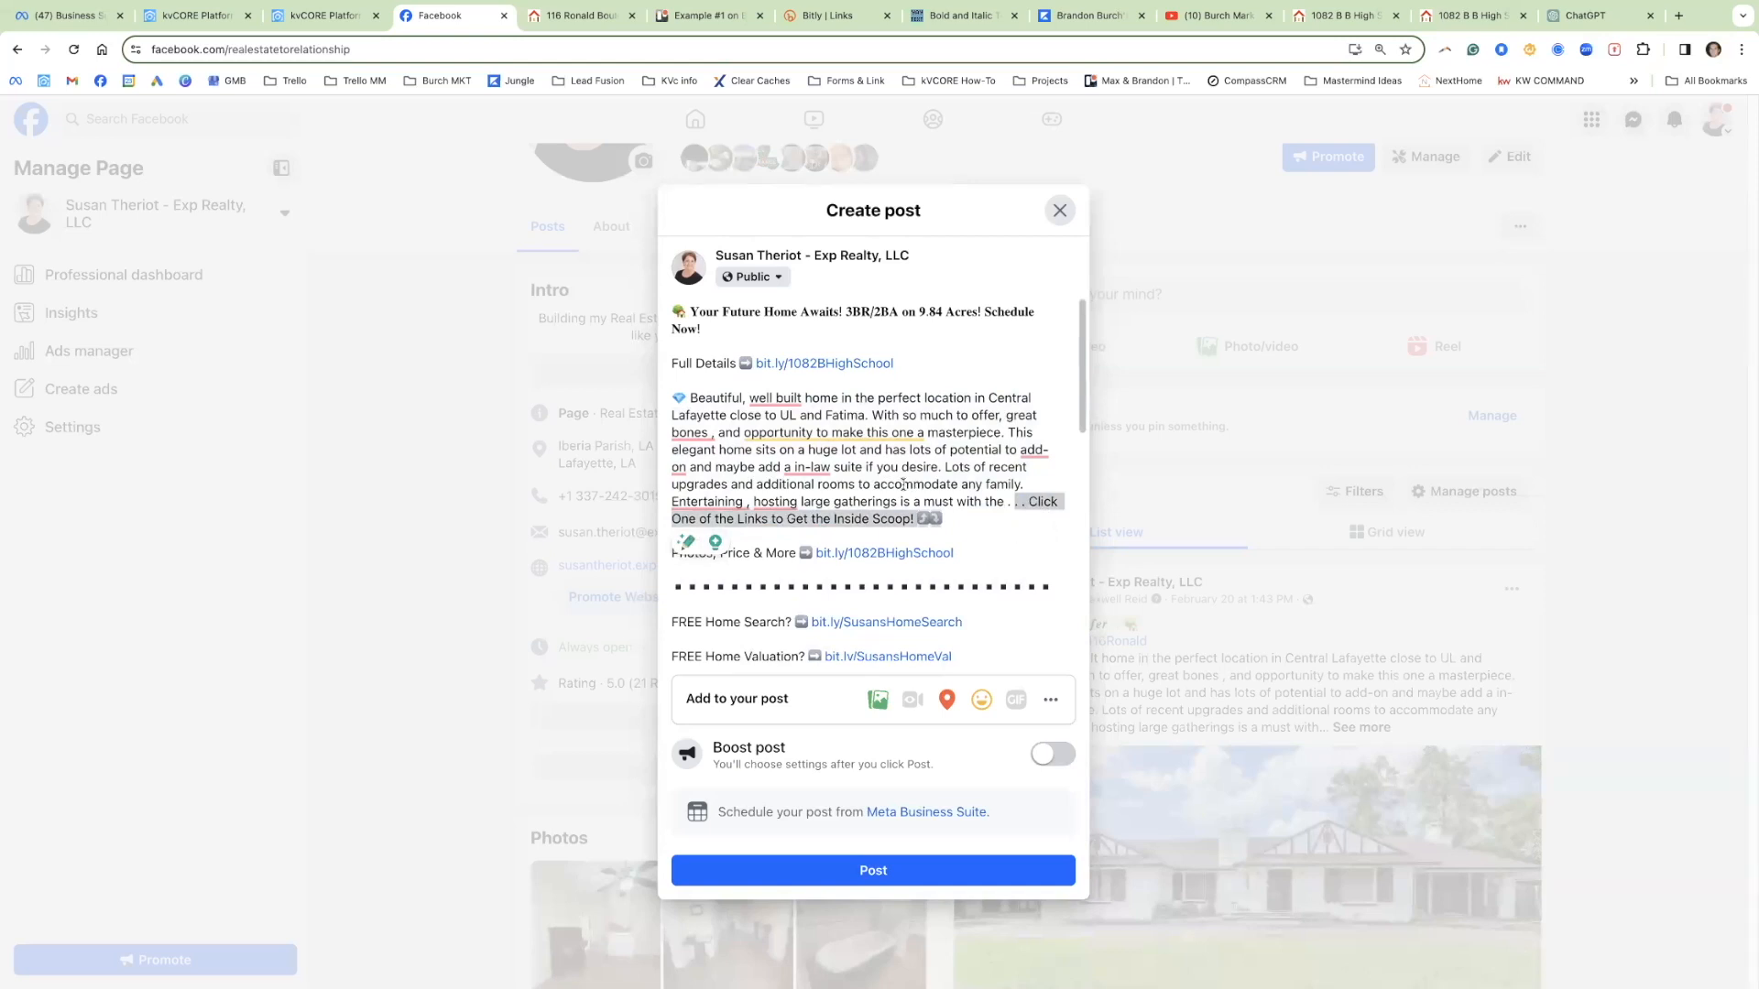
Step: Copy the listing description passage from 'The property includes a workshop' to 'The kitchen has abundant'
{"action": "left_click", "coordinate": [1468, 16]}
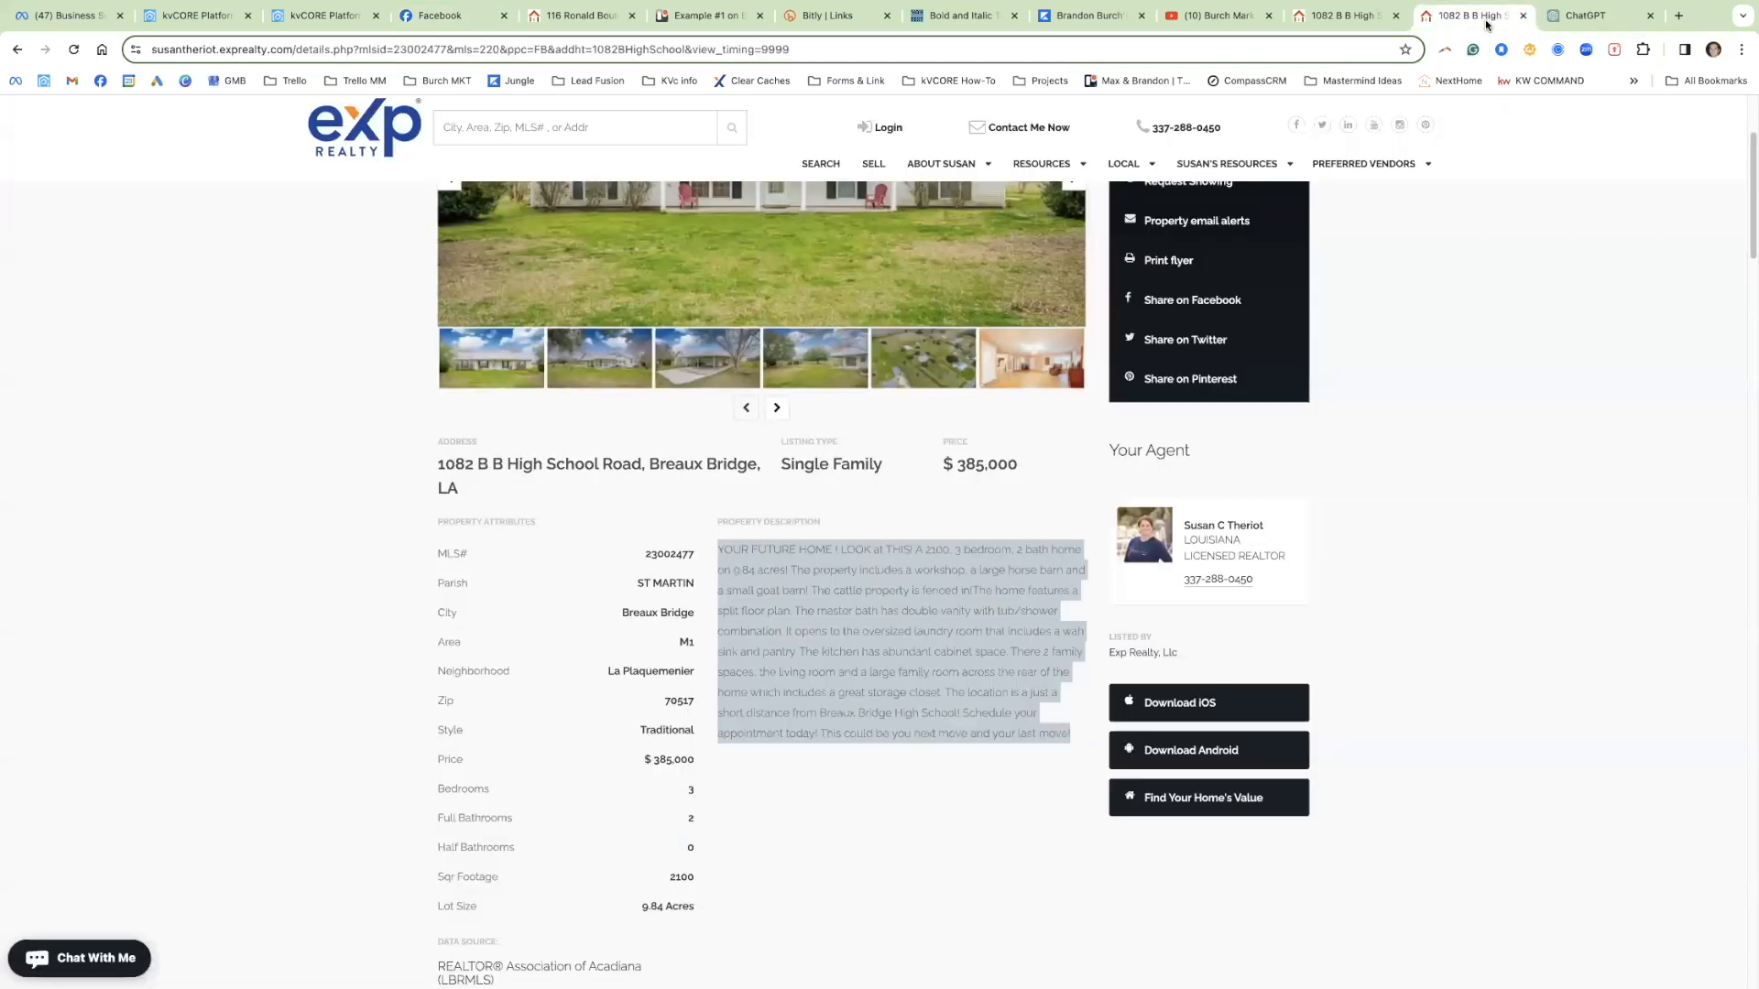
{"action": "left_click", "coordinate": [733, 563]}
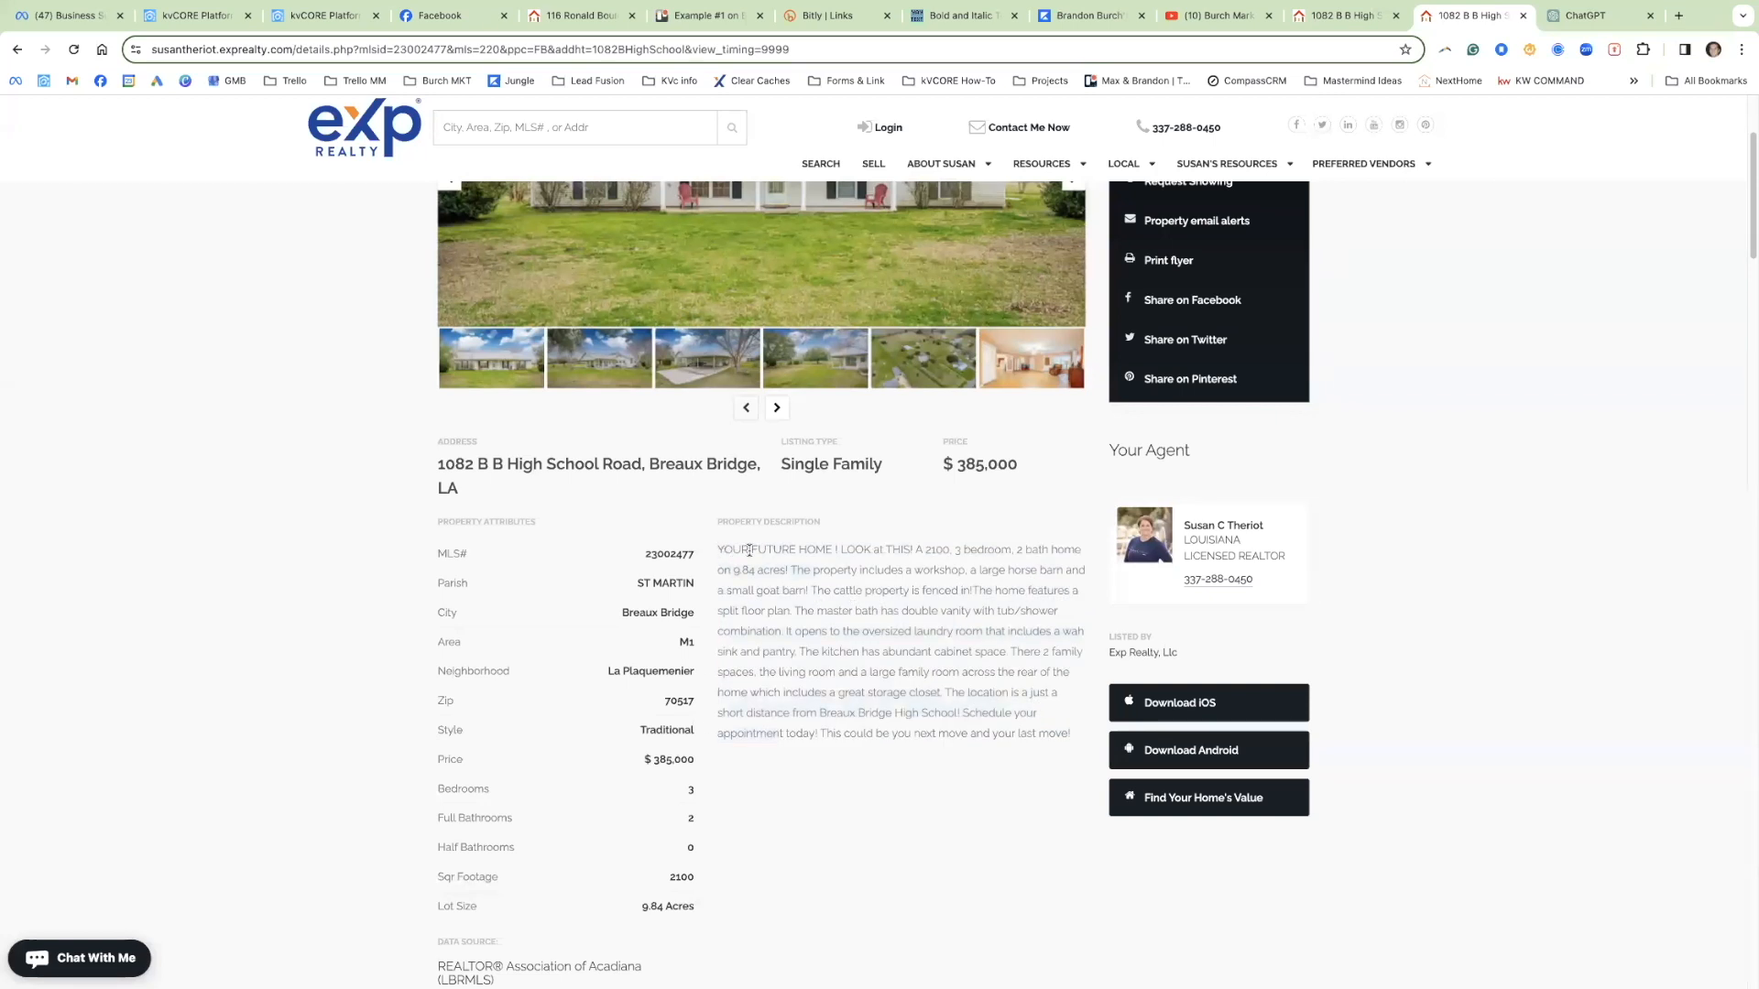
{"action": "left_click_drag", "start_coordinate": [790, 569], "coordinate": [934, 647]}
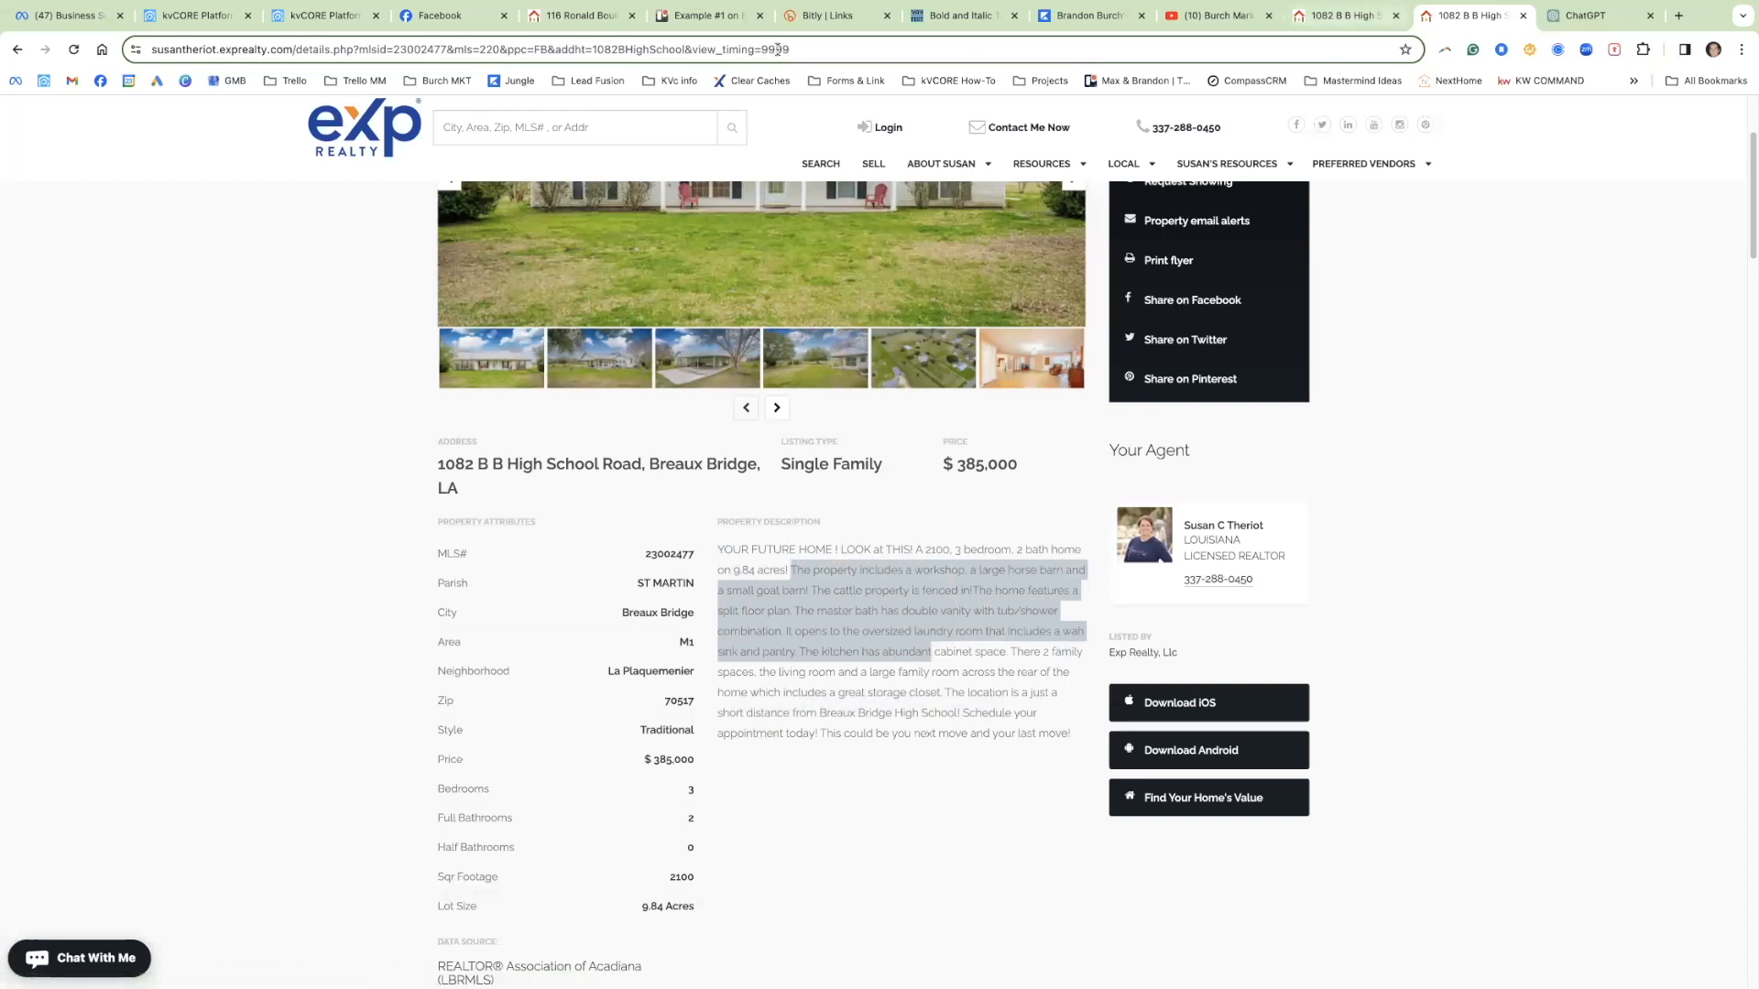
{"action": "left_click", "coordinate": [417, 28]}
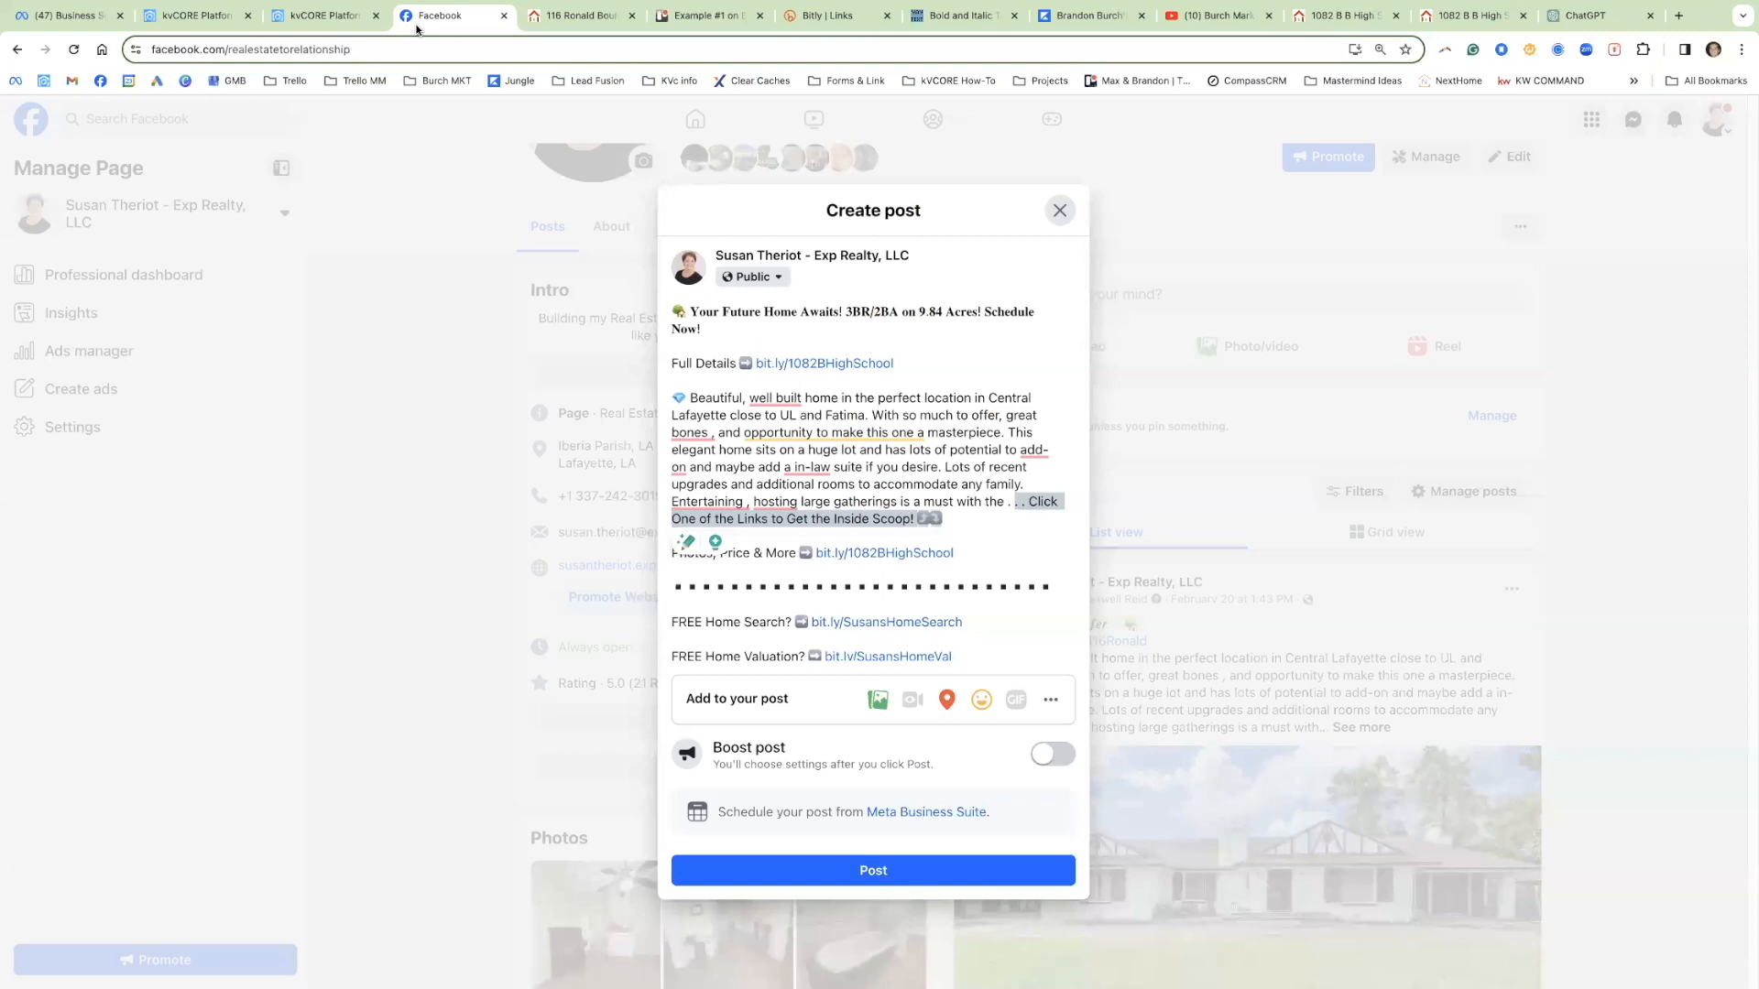
Step: Replace the draft's description with the copied workshop and barn passage, swapping the gem for a collision emoji
{"action": "left_click_drag", "start_coordinate": [691, 396], "coordinate": [999, 500]}
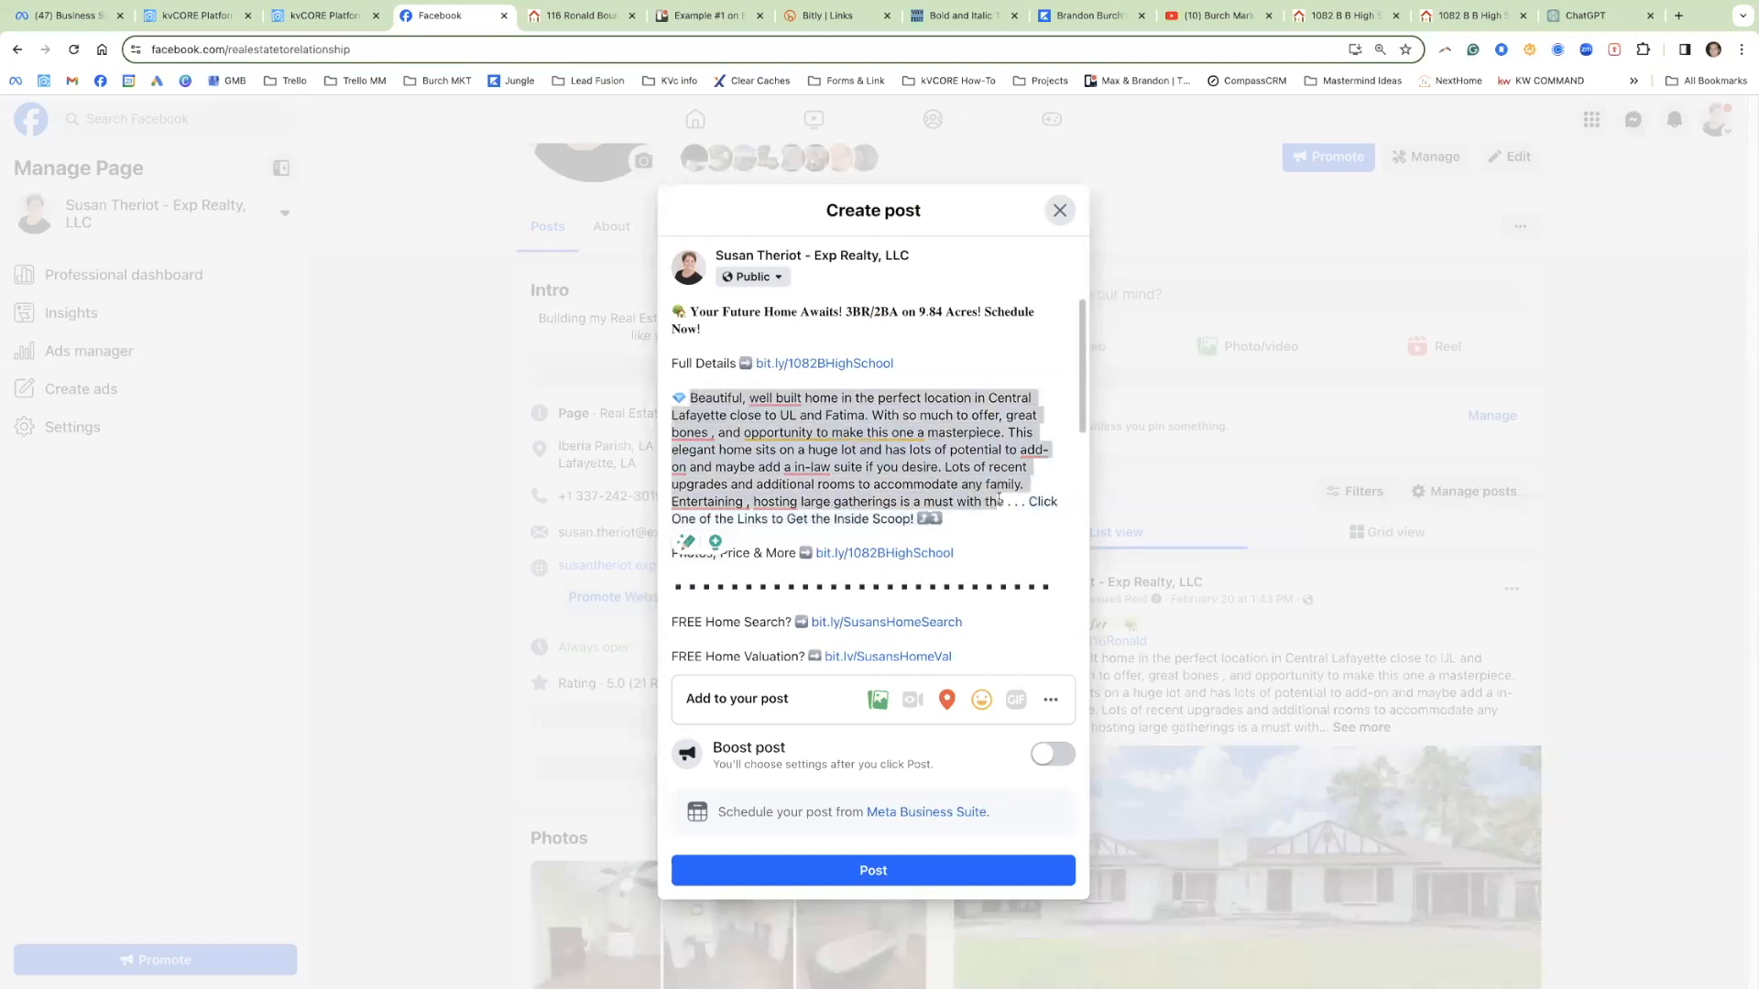
{"action": "key", "text": "ctrl+v"}
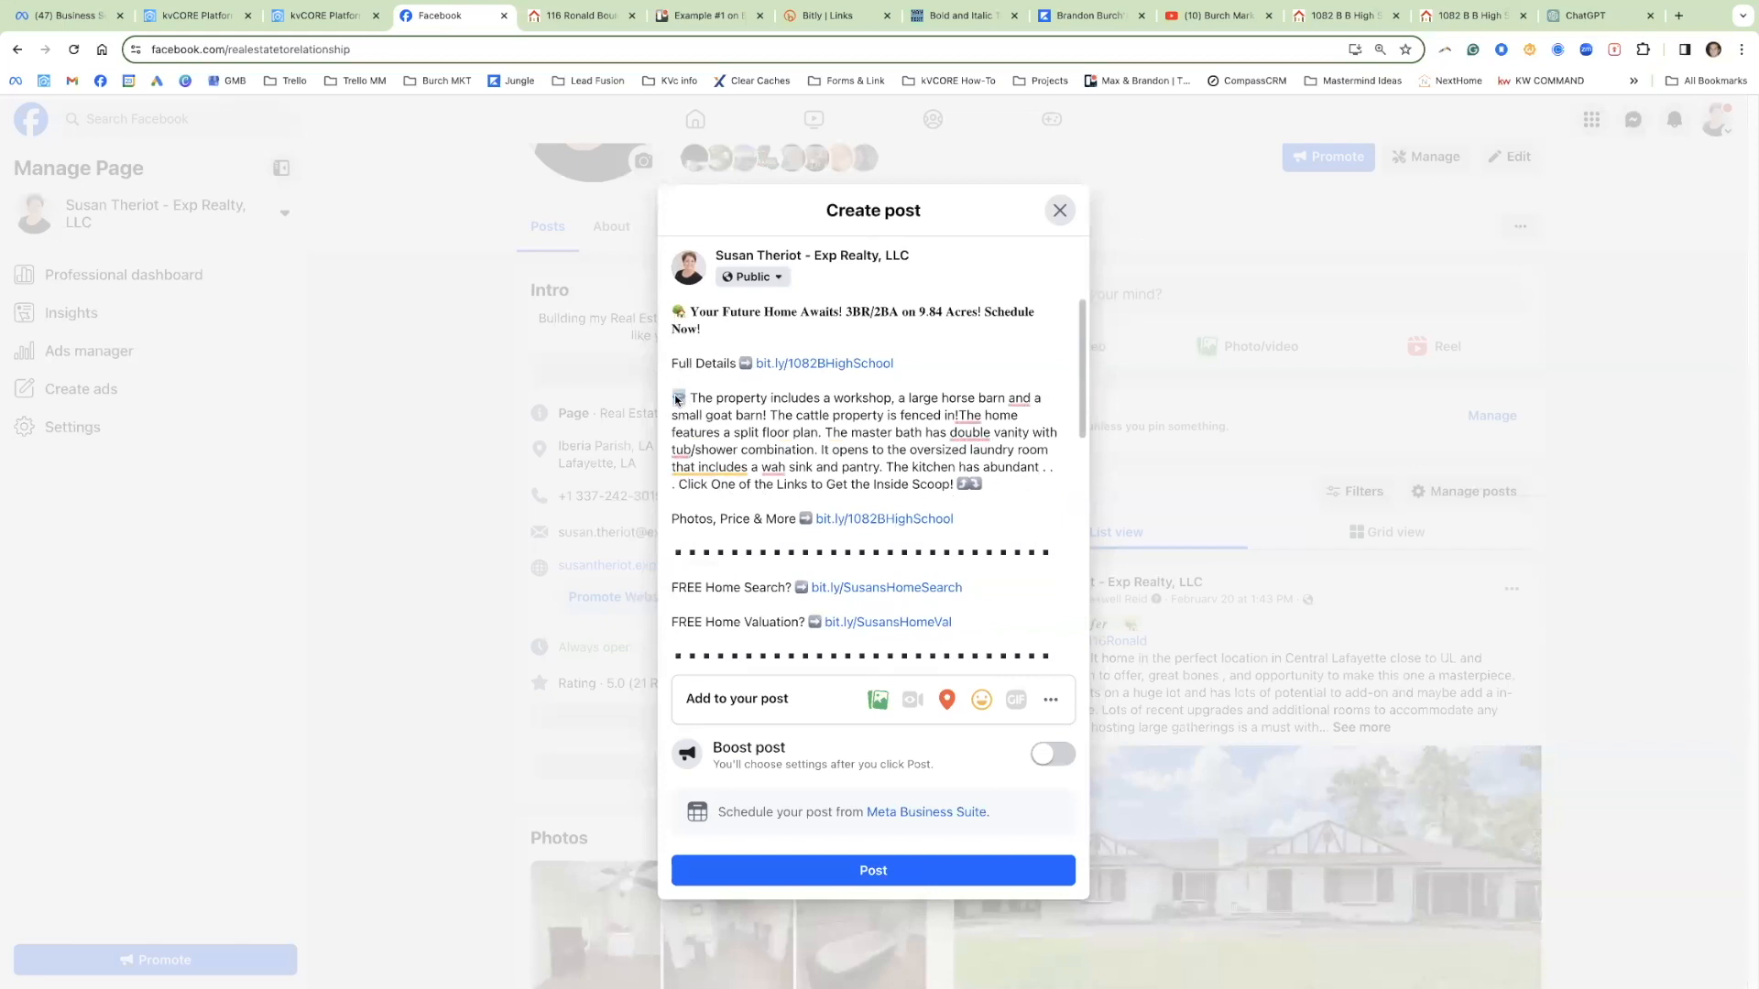
{"action": "right_click", "coordinate": [680, 400]}
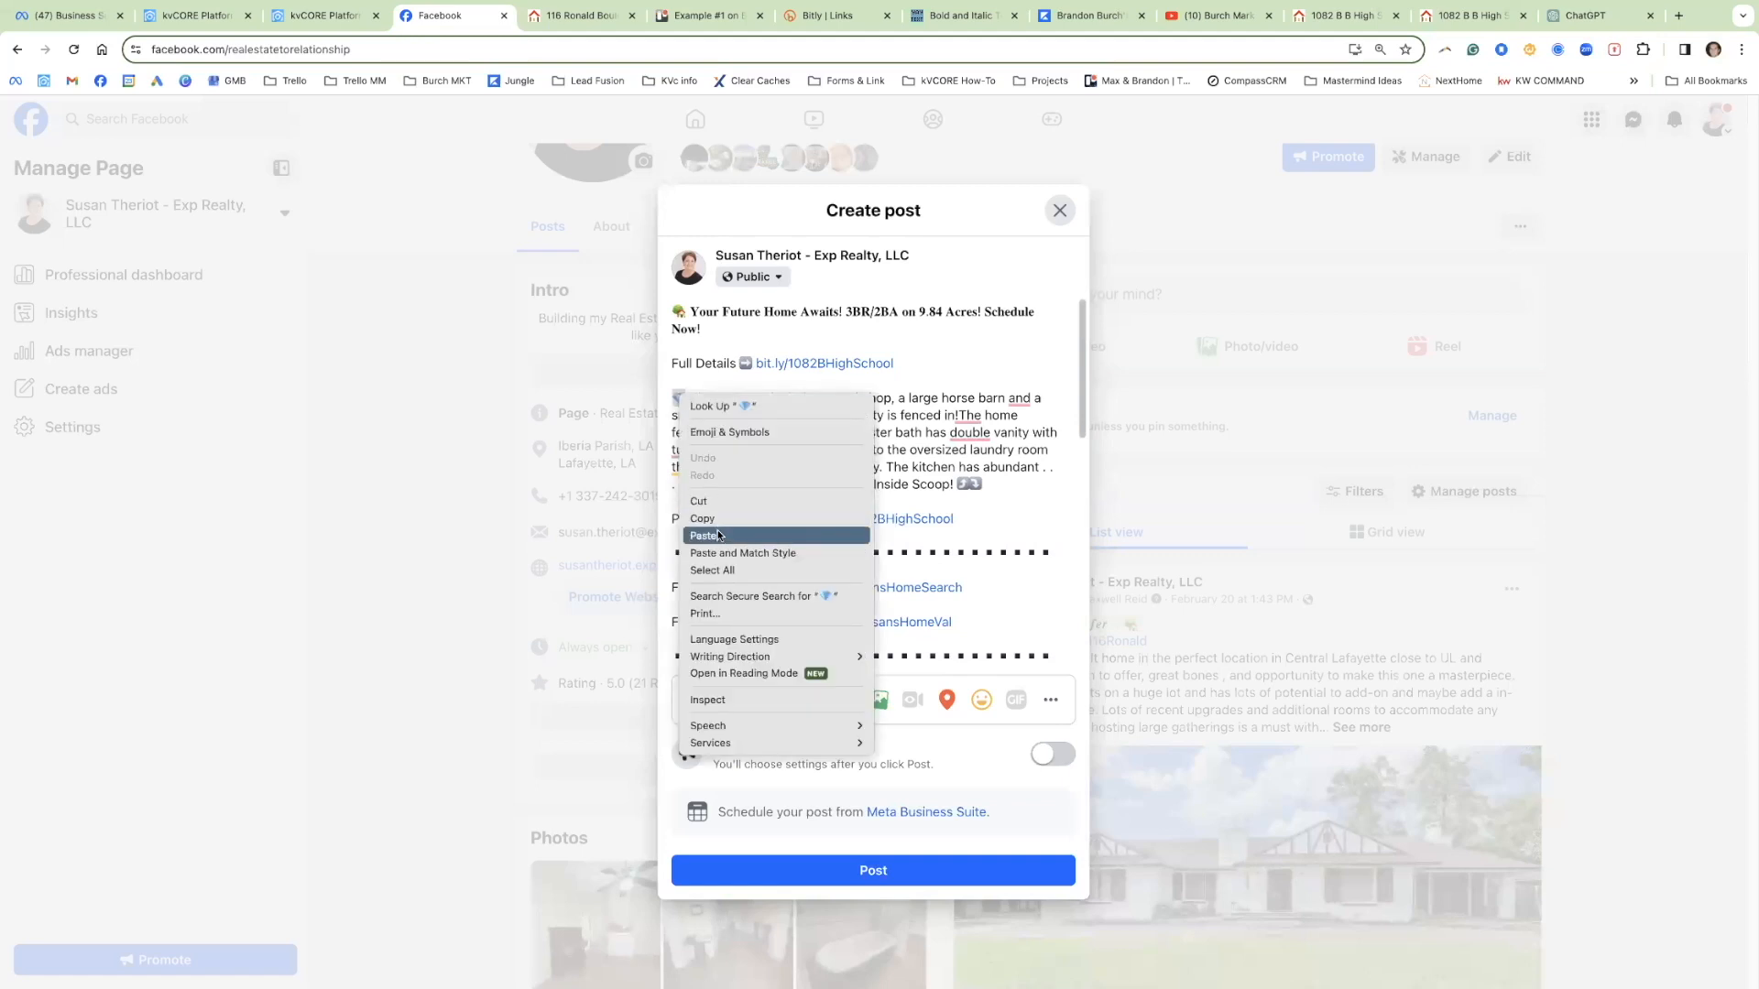
{"action": "left_click", "coordinate": [724, 433]}
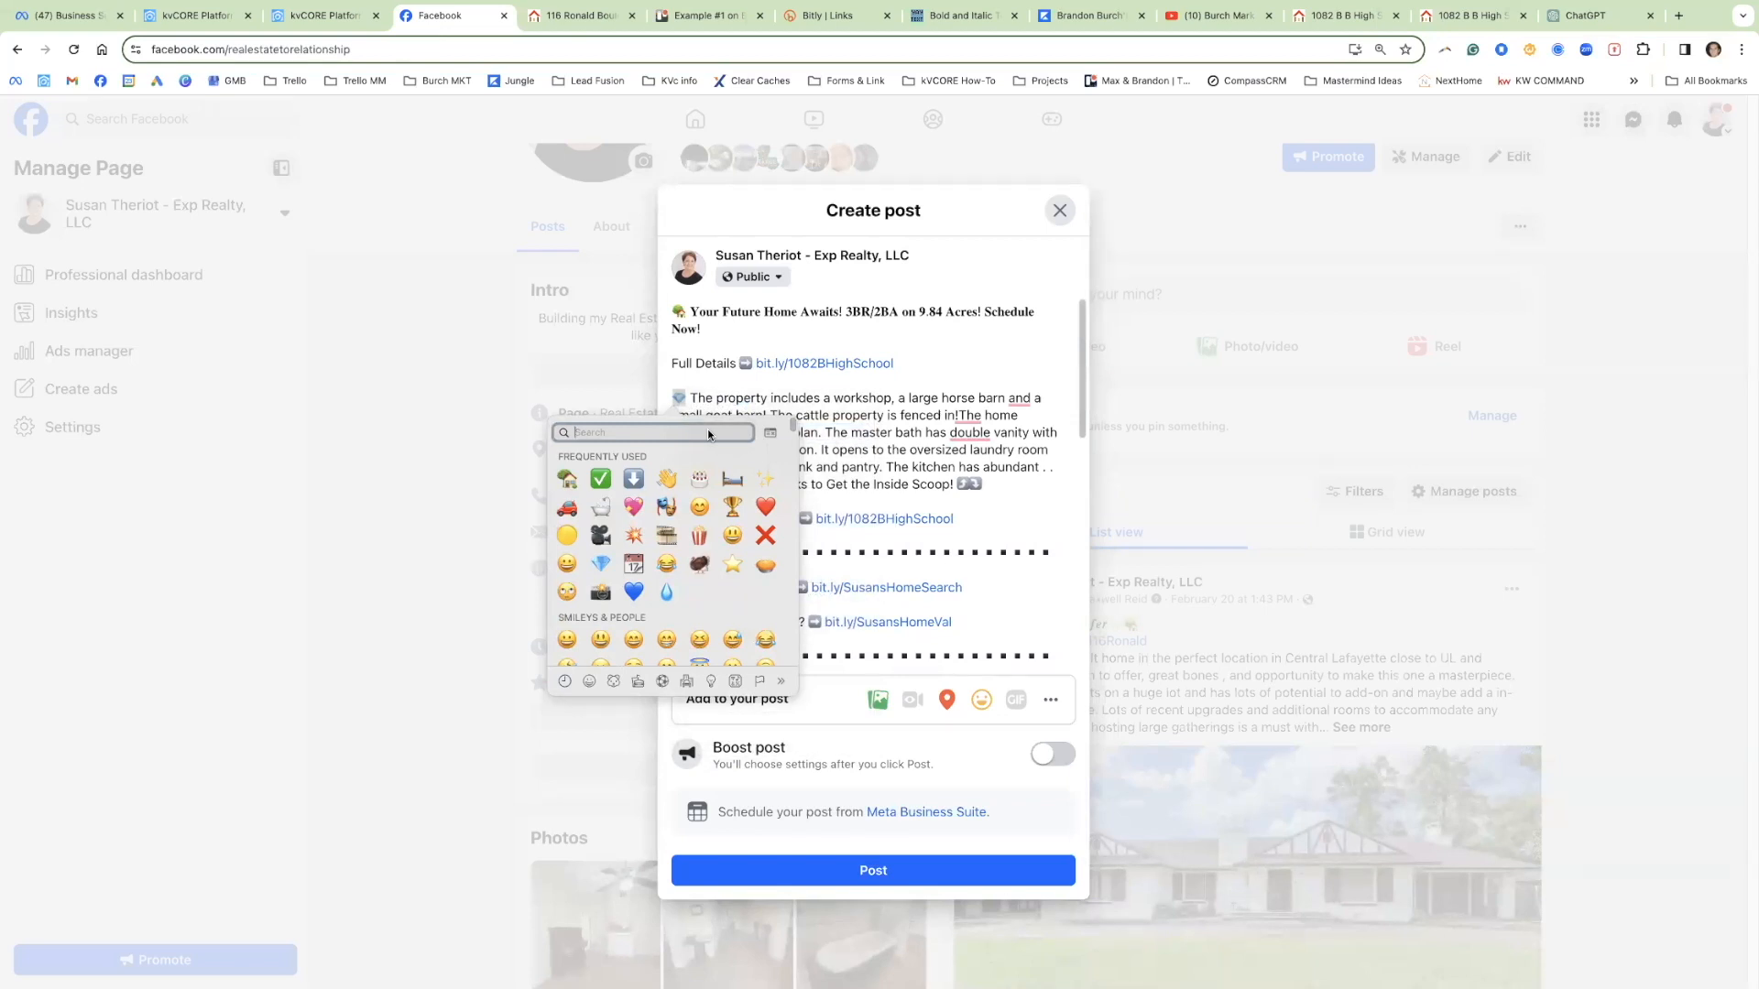
{"action": "type", "text": "boom"}
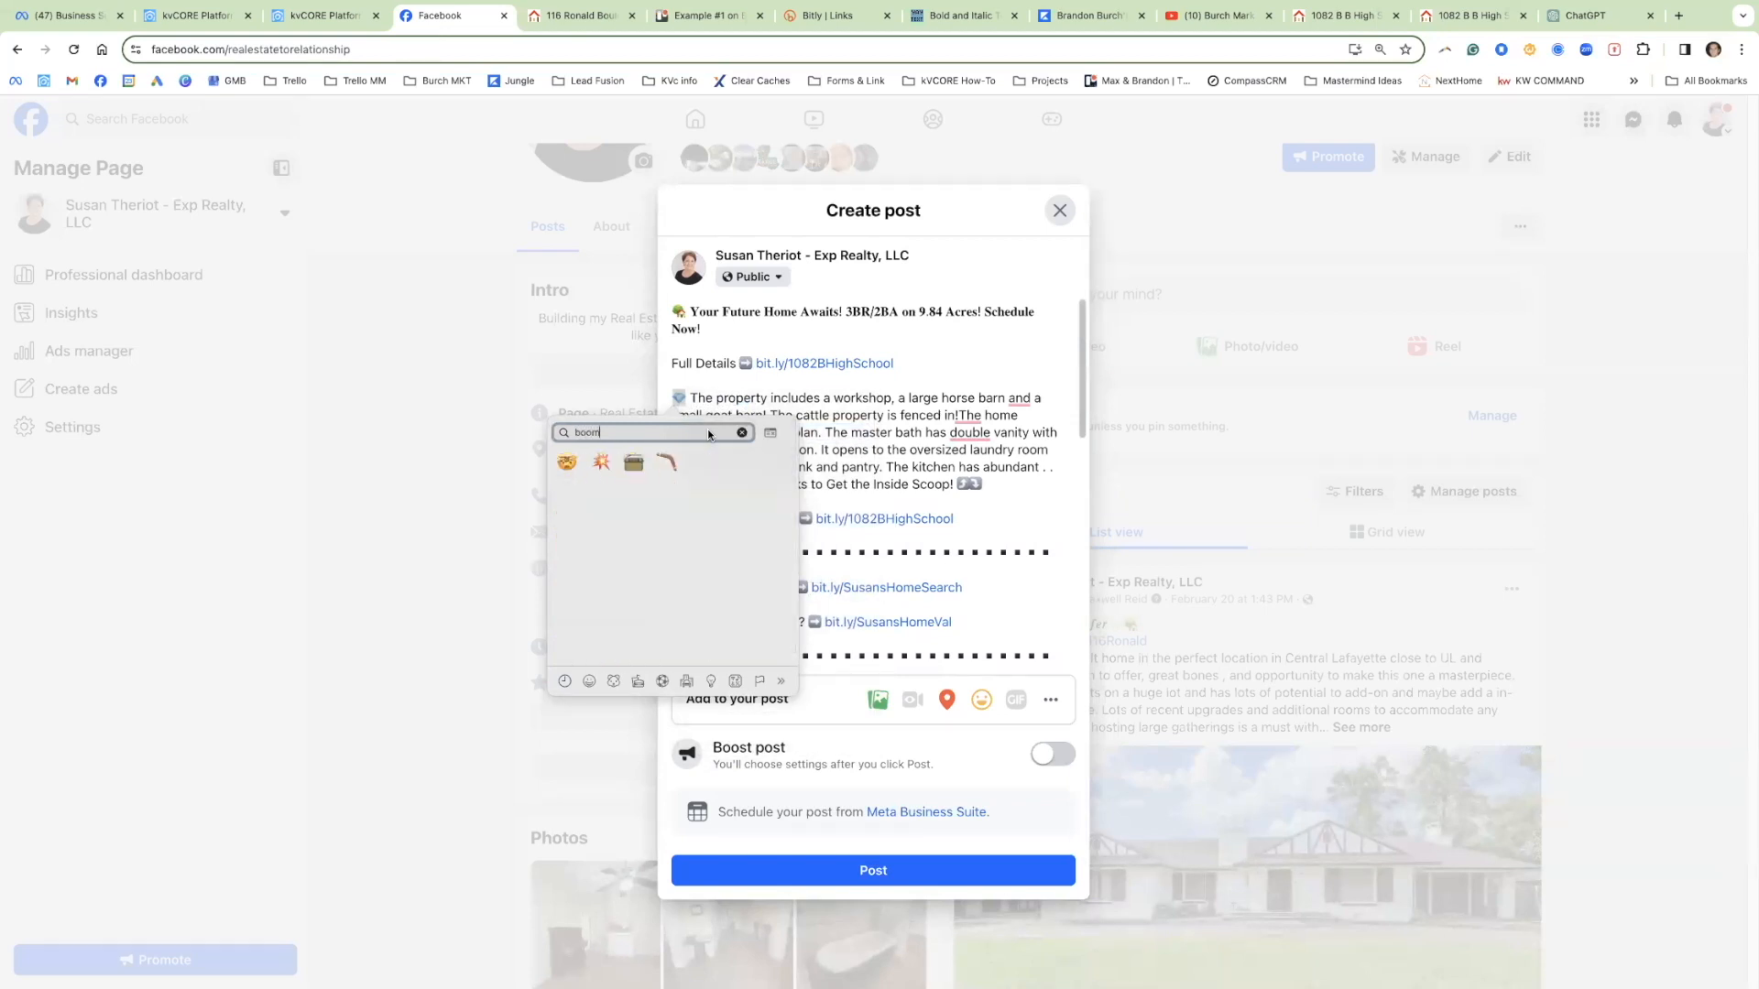
{"action": "left_click", "coordinate": [601, 462]}
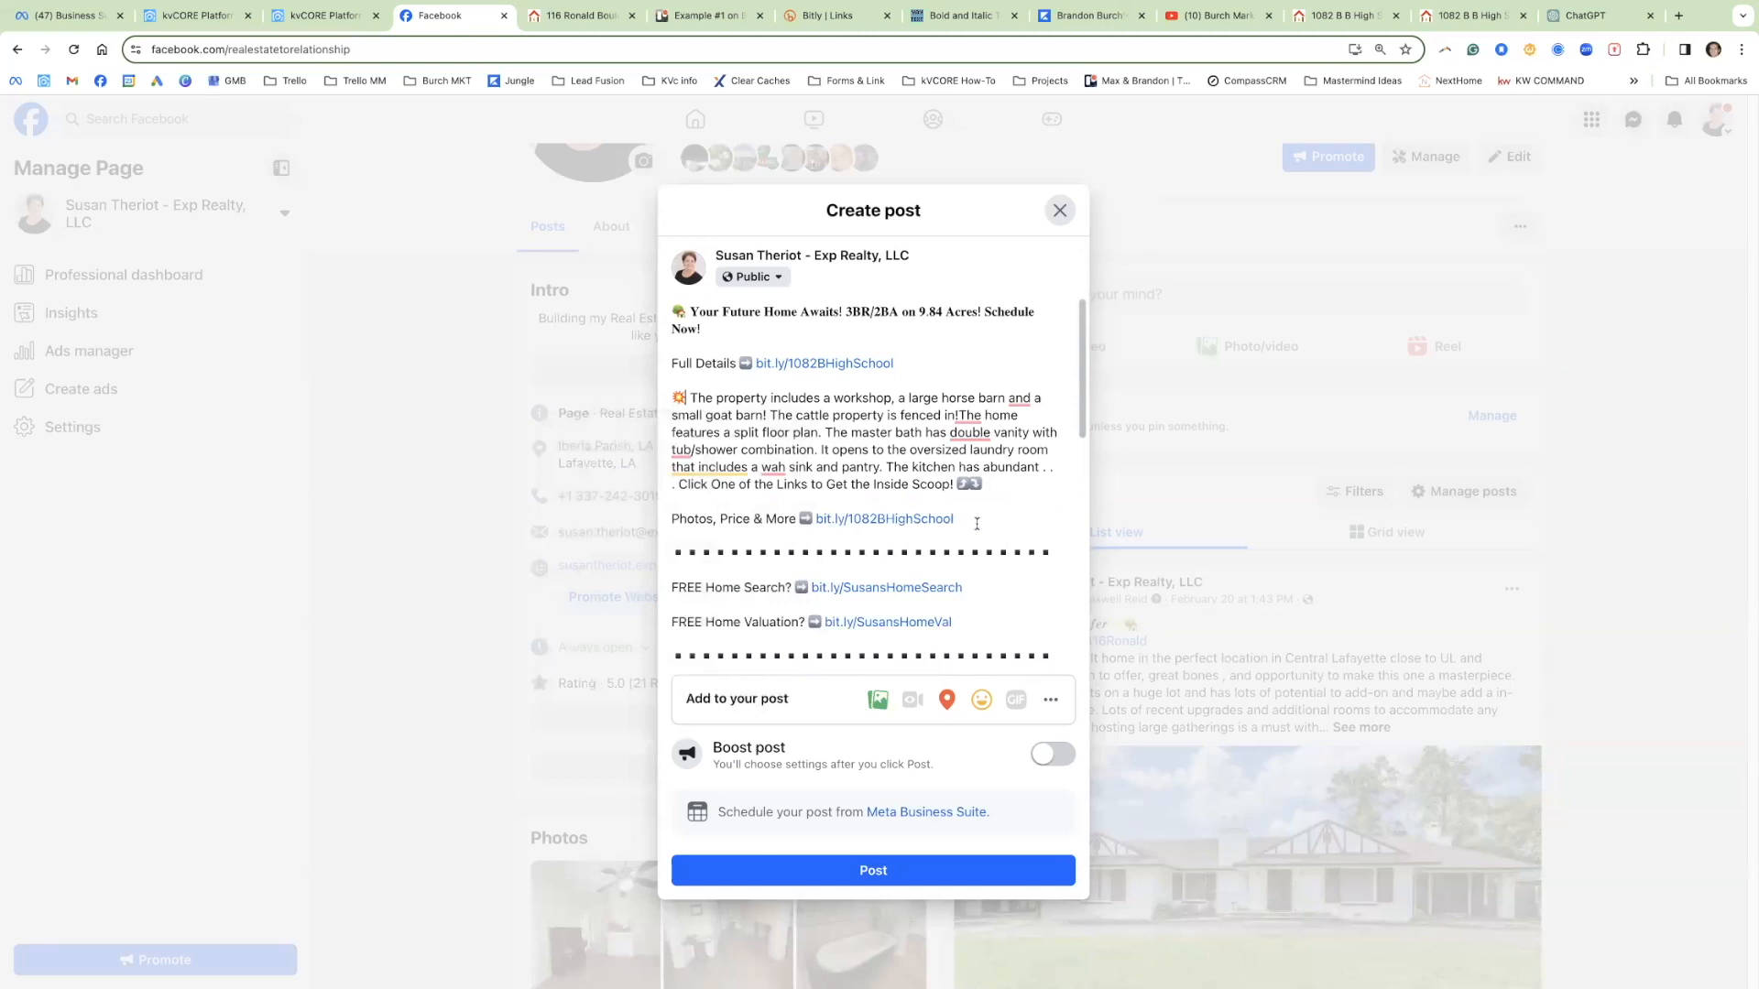
{"action": "left_click_drag", "start_coordinate": [966, 525], "coordinate": [691, 316]}
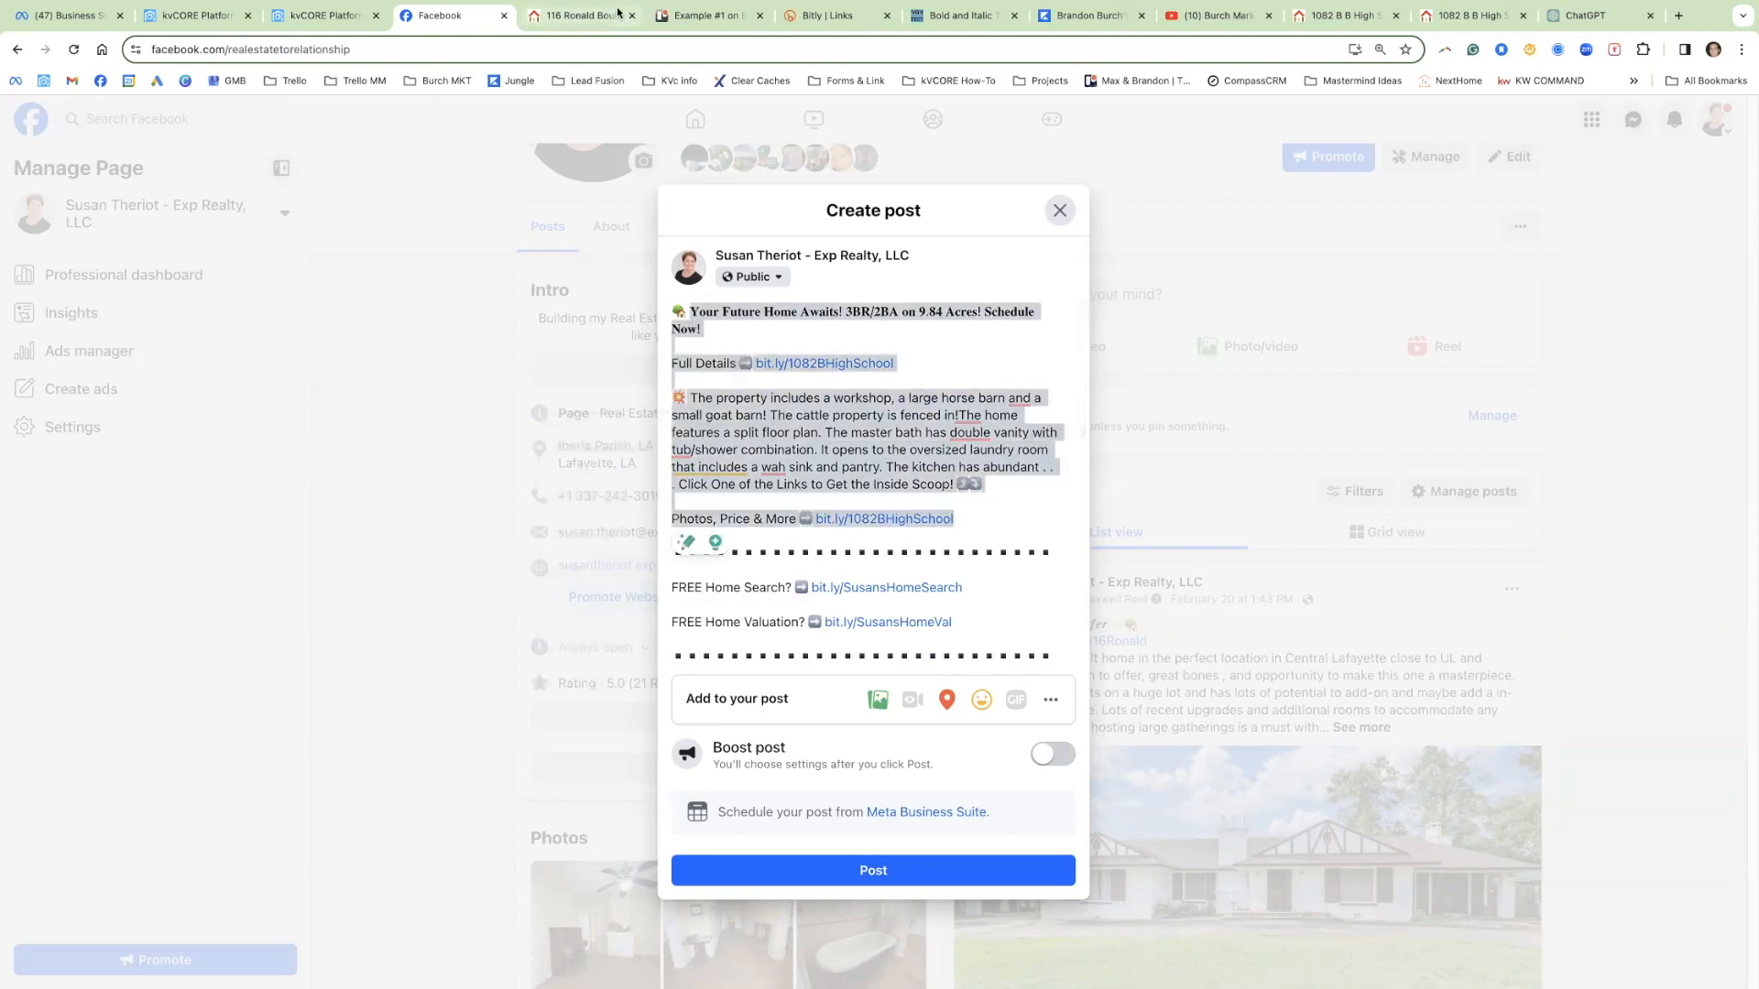
{"action": "left_click", "coordinate": [696, 16]}
{"action": "left_click", "coordinate": [778, 618]}
{"action": "scroll", "coordinate": [797, 616], "scroll_direction": "down", "scroll_amount": 3}
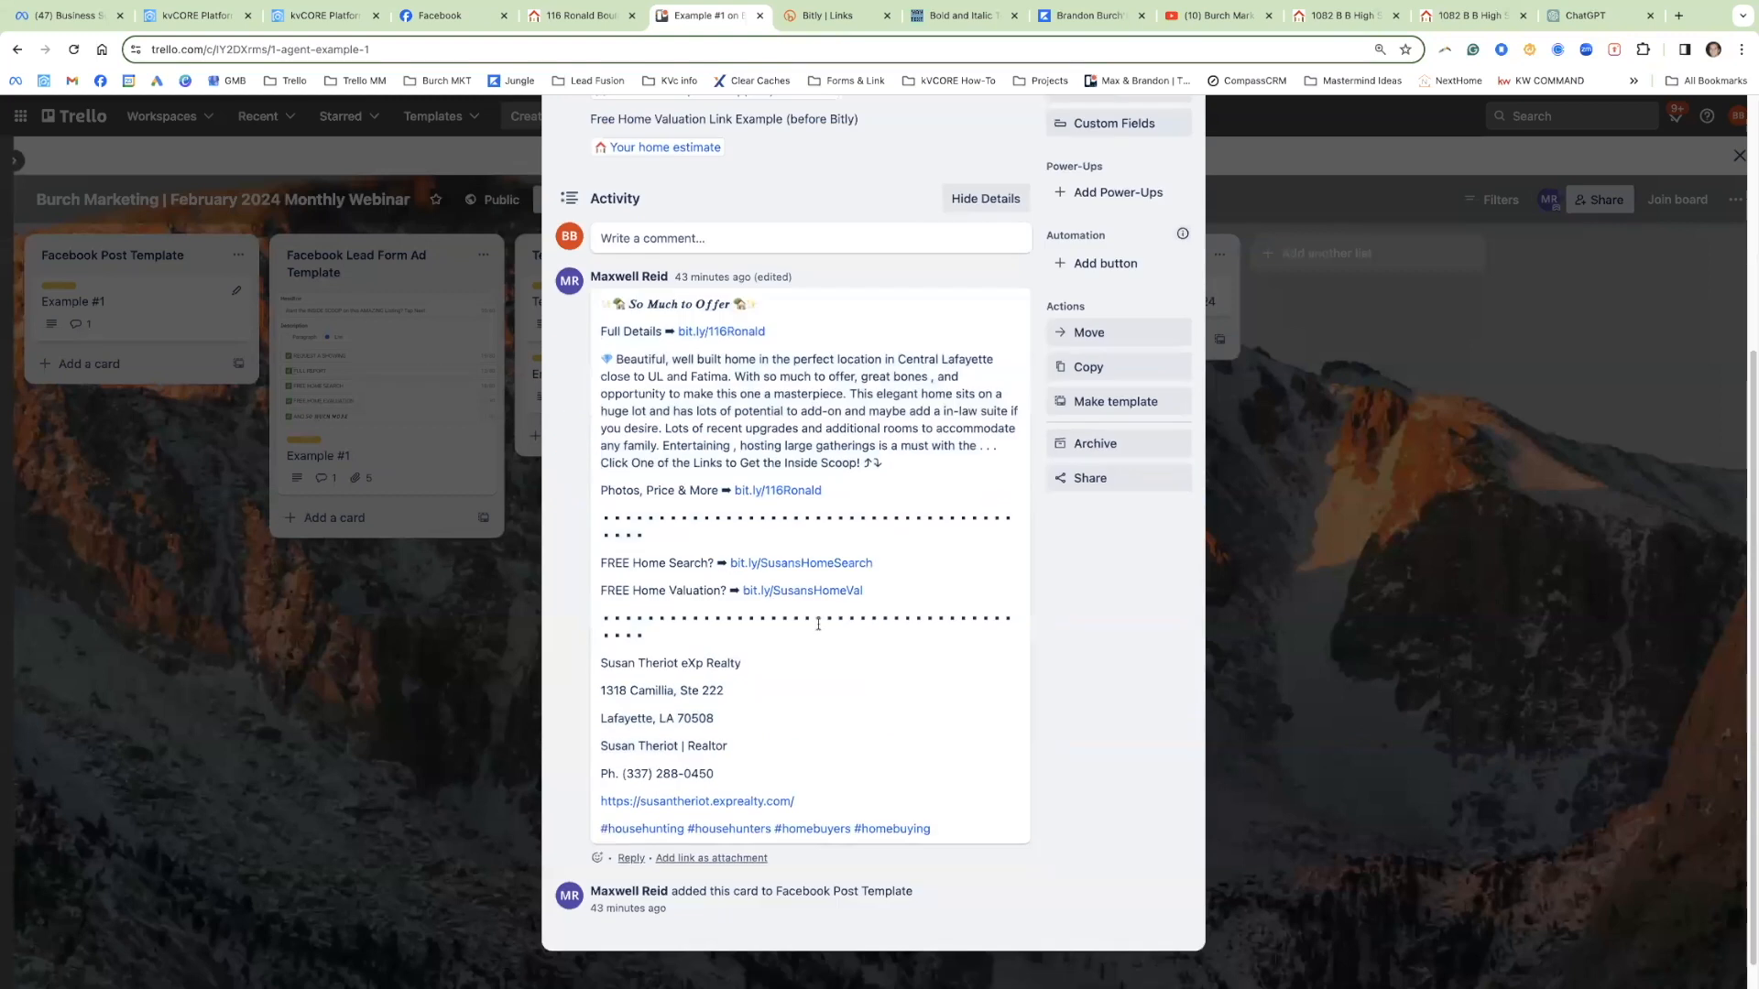
{"action": "left_click_drag", "start_coordinate": [608, 562], "coordinate": [849, 829]}
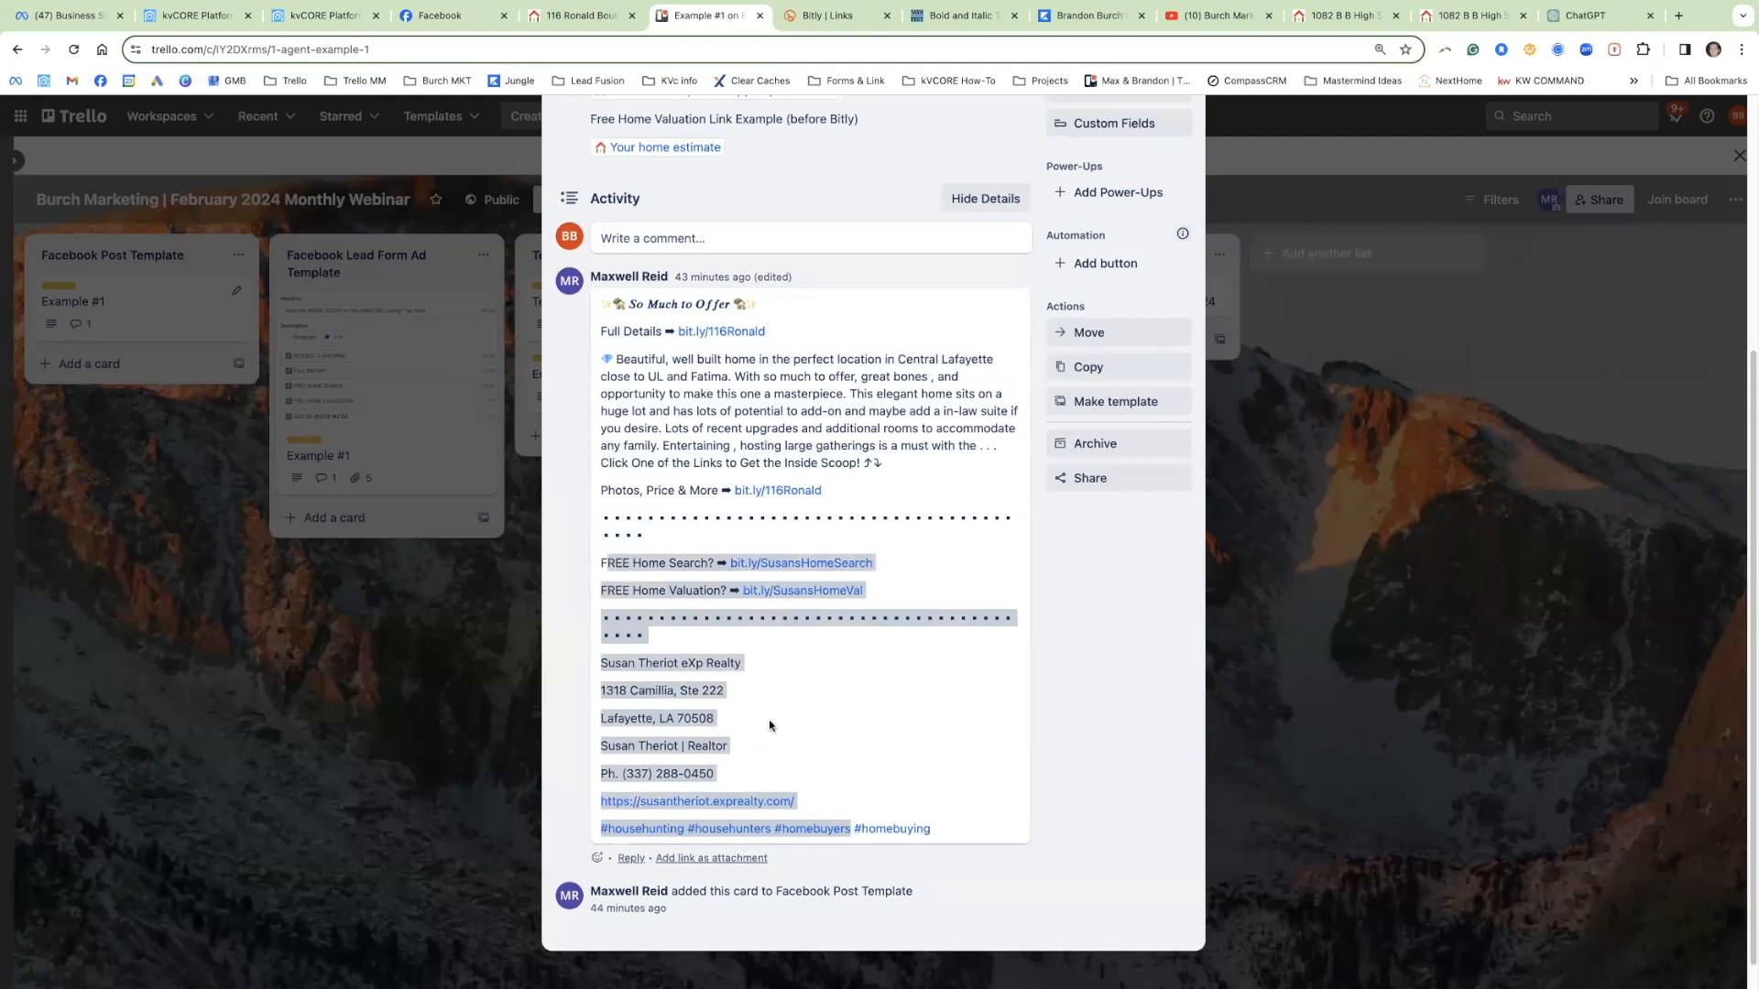
{"action": "left_click", "coordinate": [660, 561]}
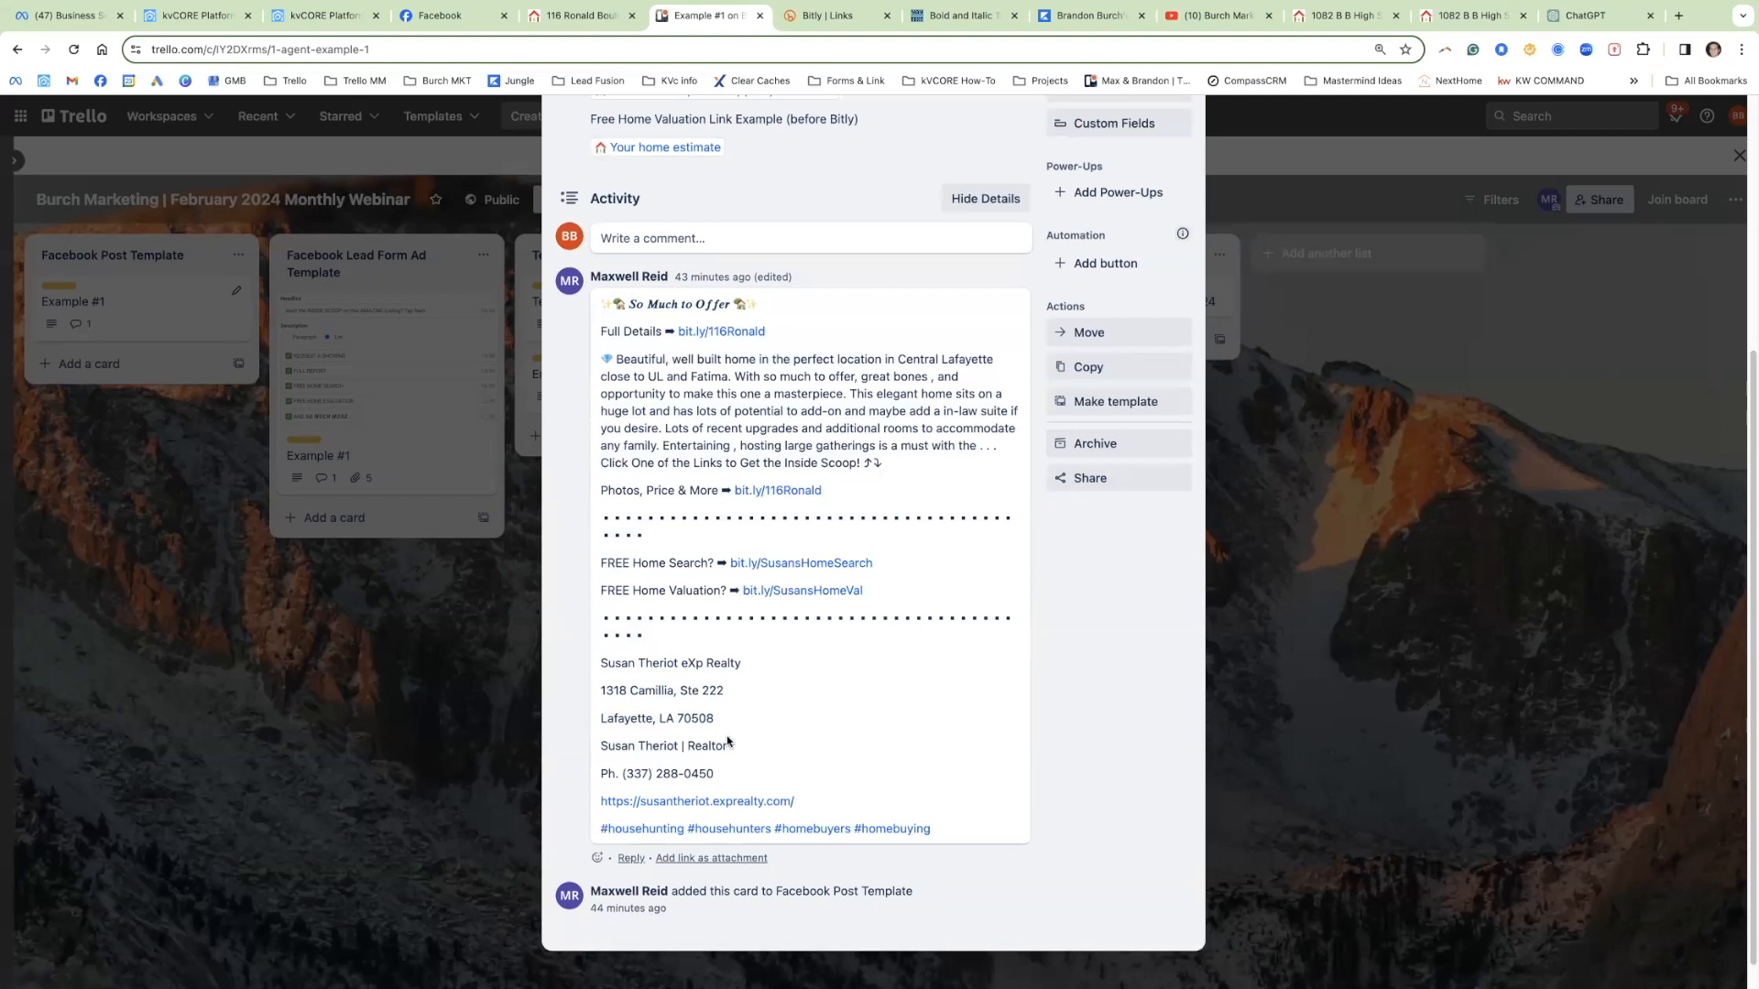
{"action": "left_click_drag", "start_coordinate": [718, 775], "coordinate": [603, 661]}
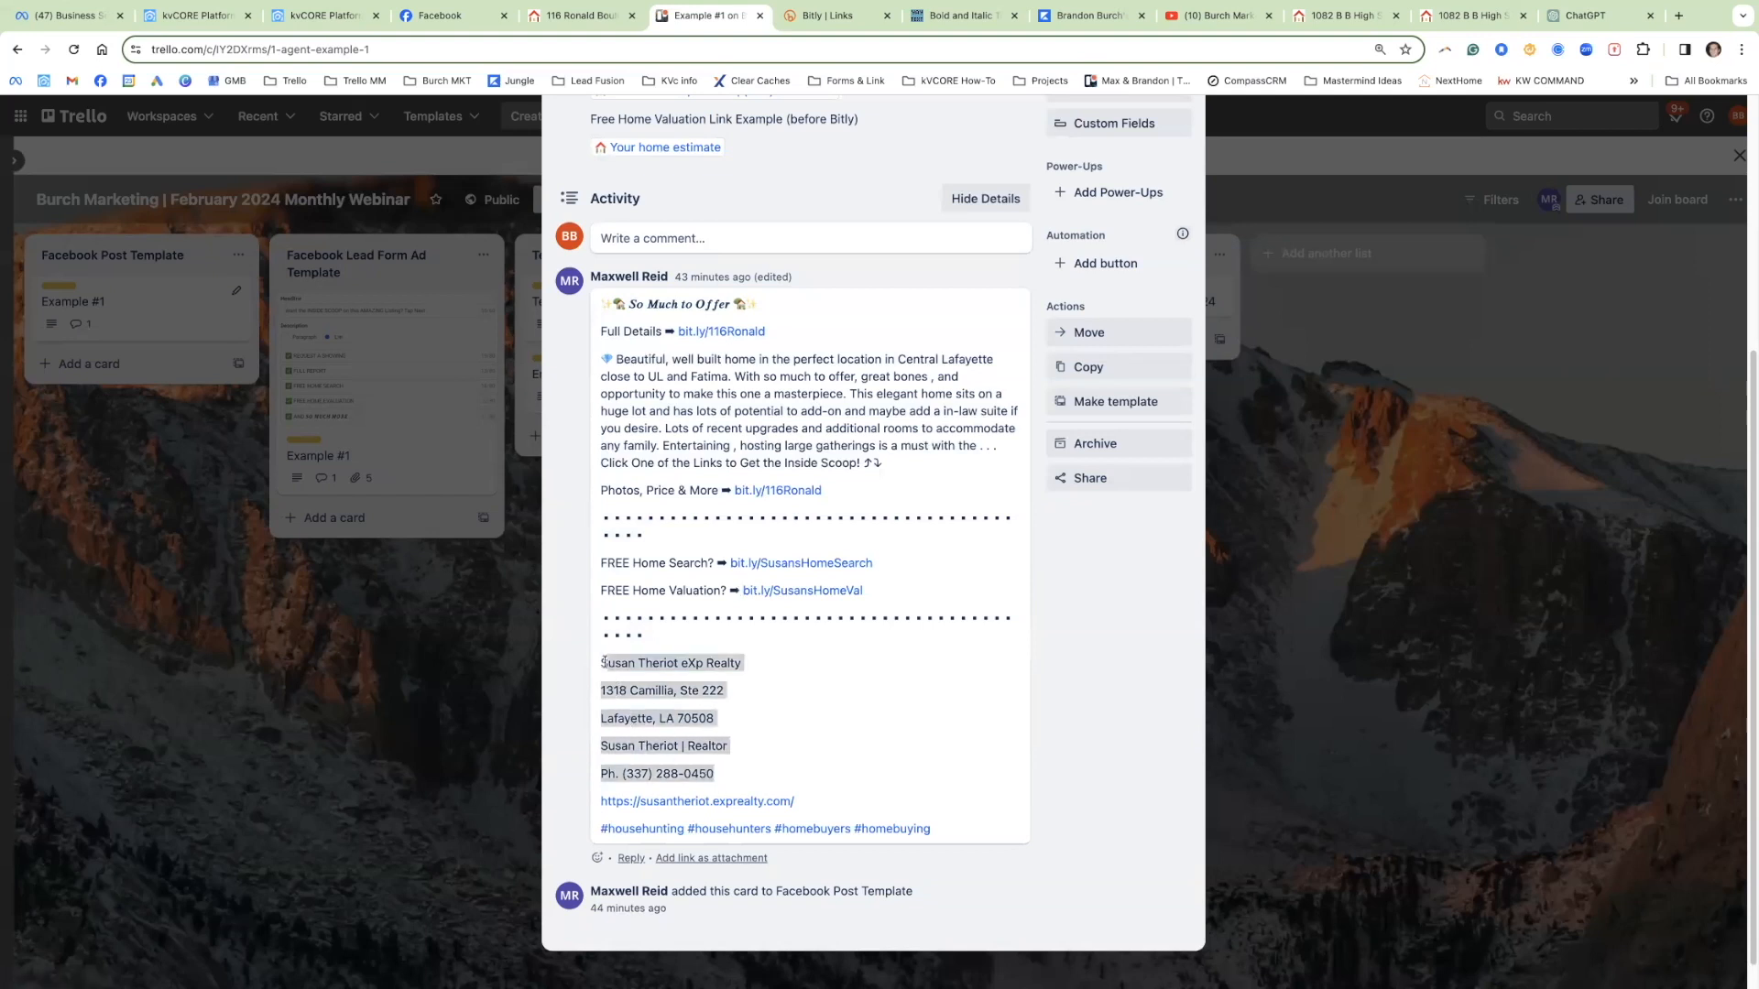
{"action": "left_click_drag", "start_coordinate": [957, 835], "coordinate": [602, 835]}
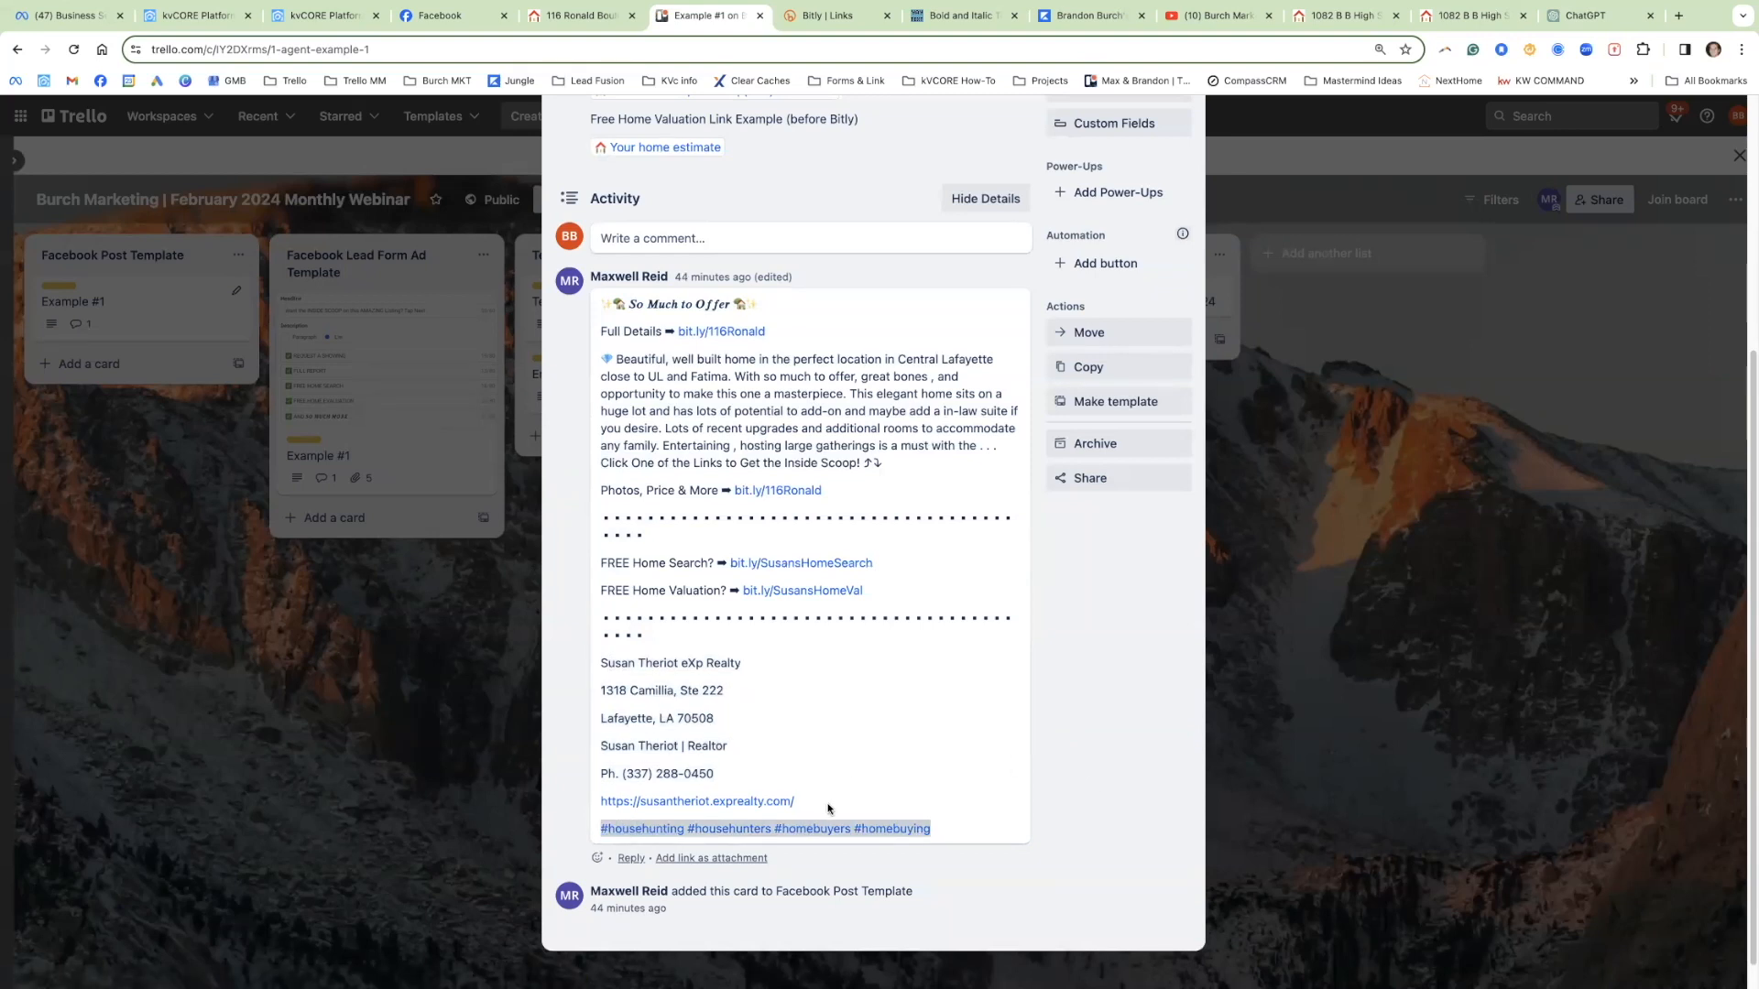
{"action": "left_click_drag", "start_coordinate": [827, 803], "coordinate": [588, 801]}
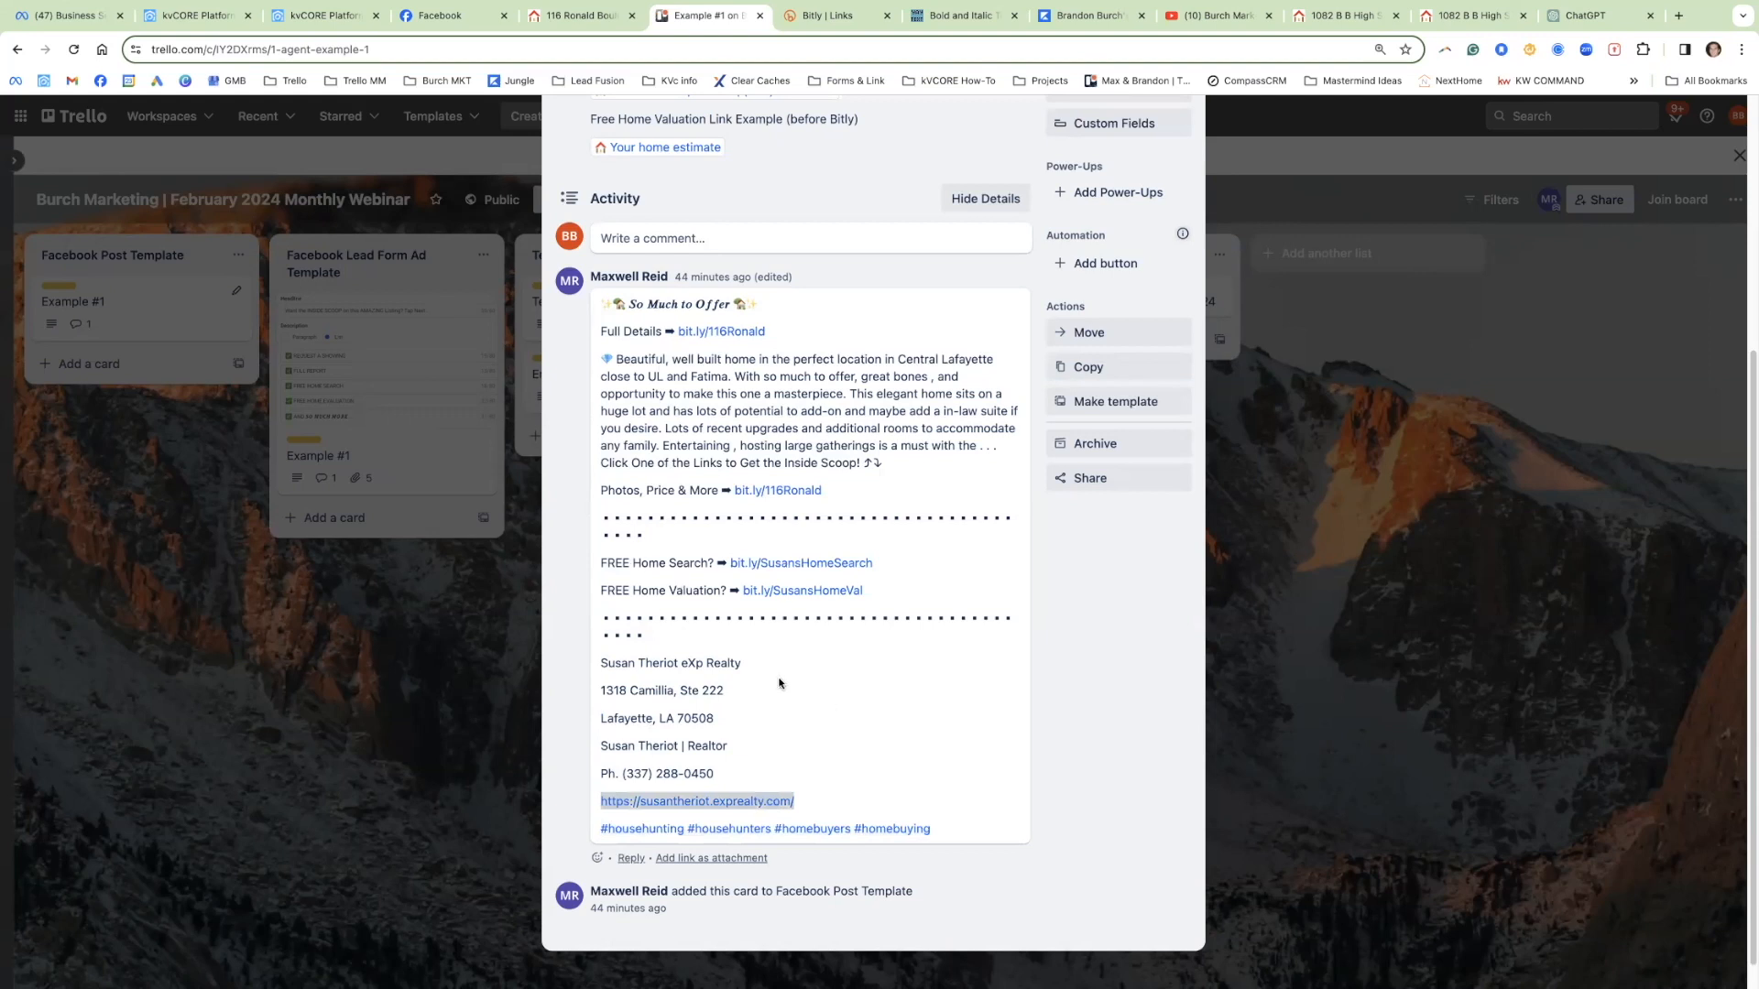
{"action": "left_click_drag", "start_coordinate": [863, 493], "coordinate": [613, 325]}
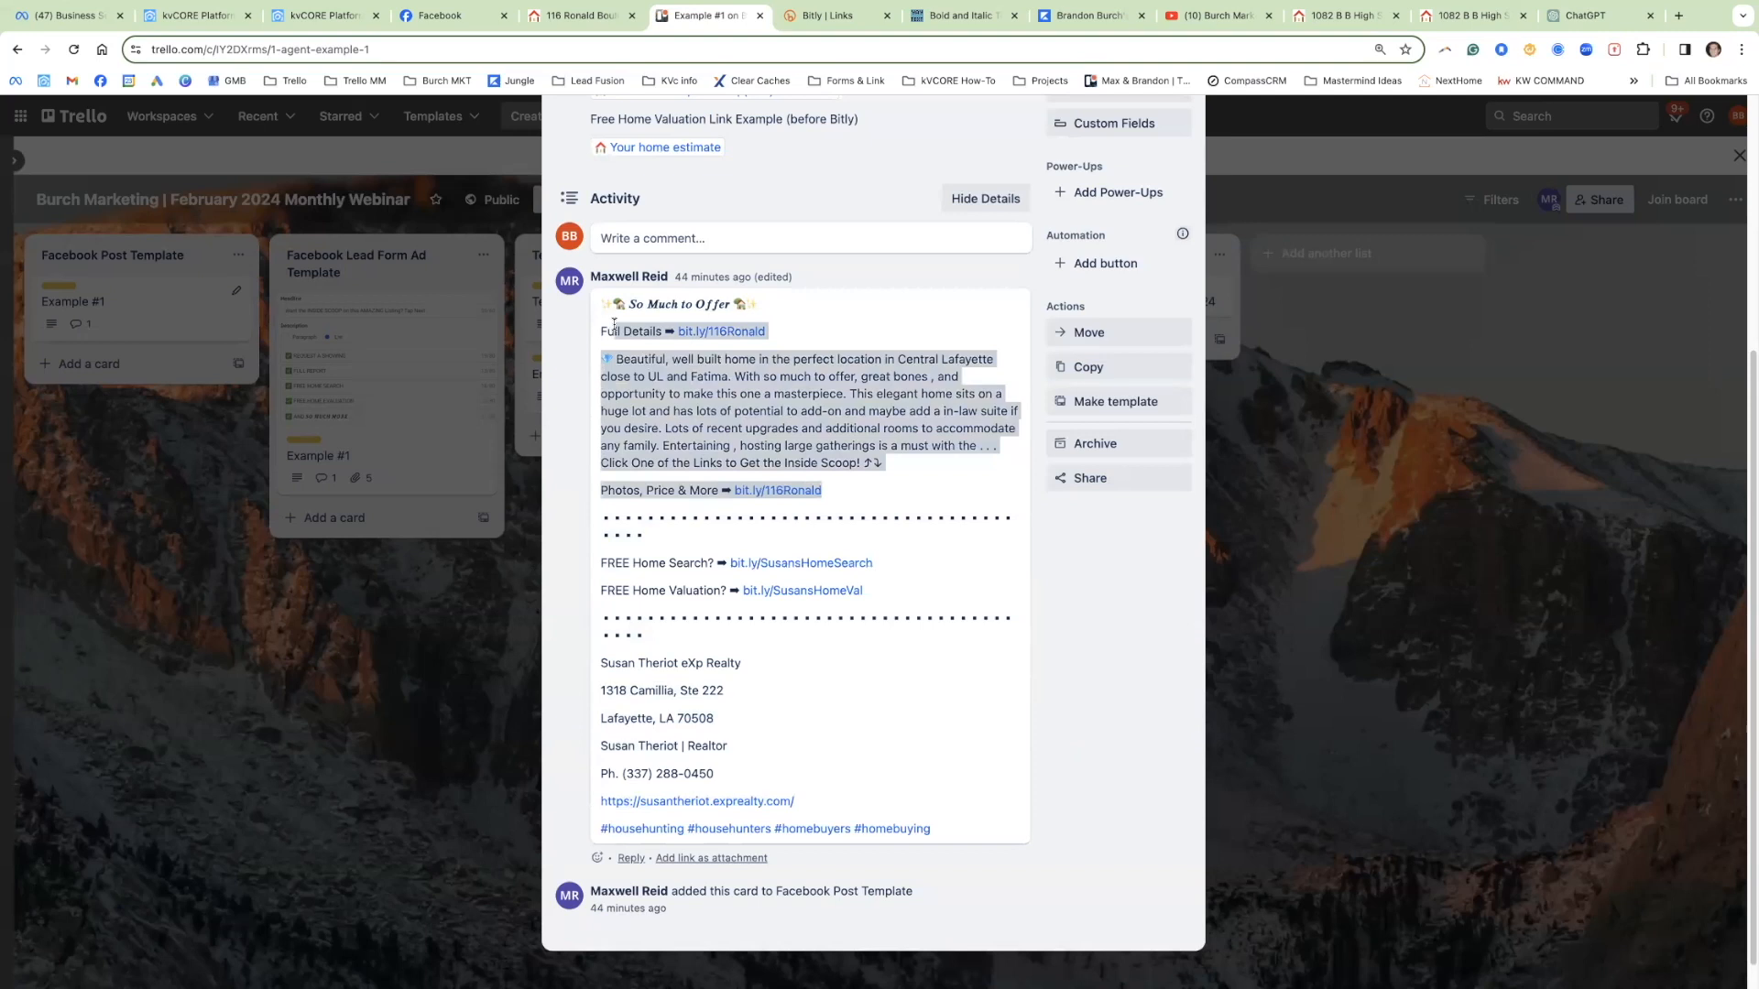
{"action": "left_click", "coordinate": [457, 17]}
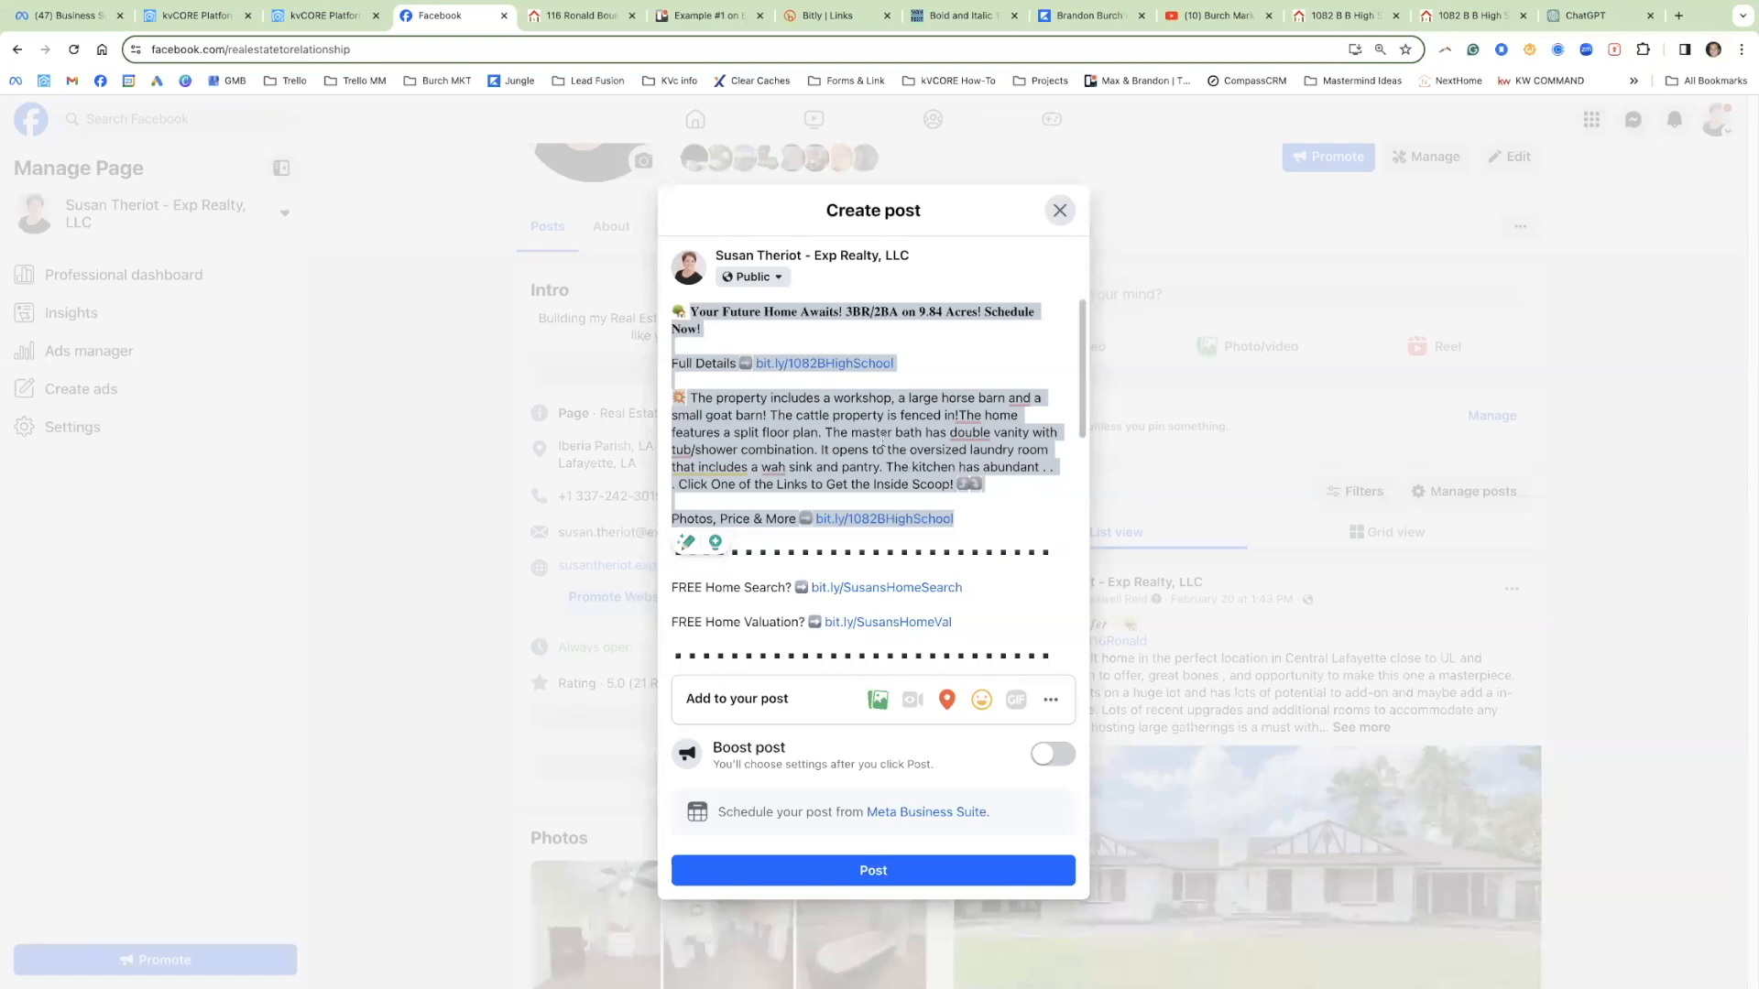
Step: Select the bit.ly/SusansHomeSearch link in the draft, then go to the agent's eXp Realty home page
{"action": "scroll", "coordinate": [826, 526], "scroll_direction": "down", "scroll_amount": 2}
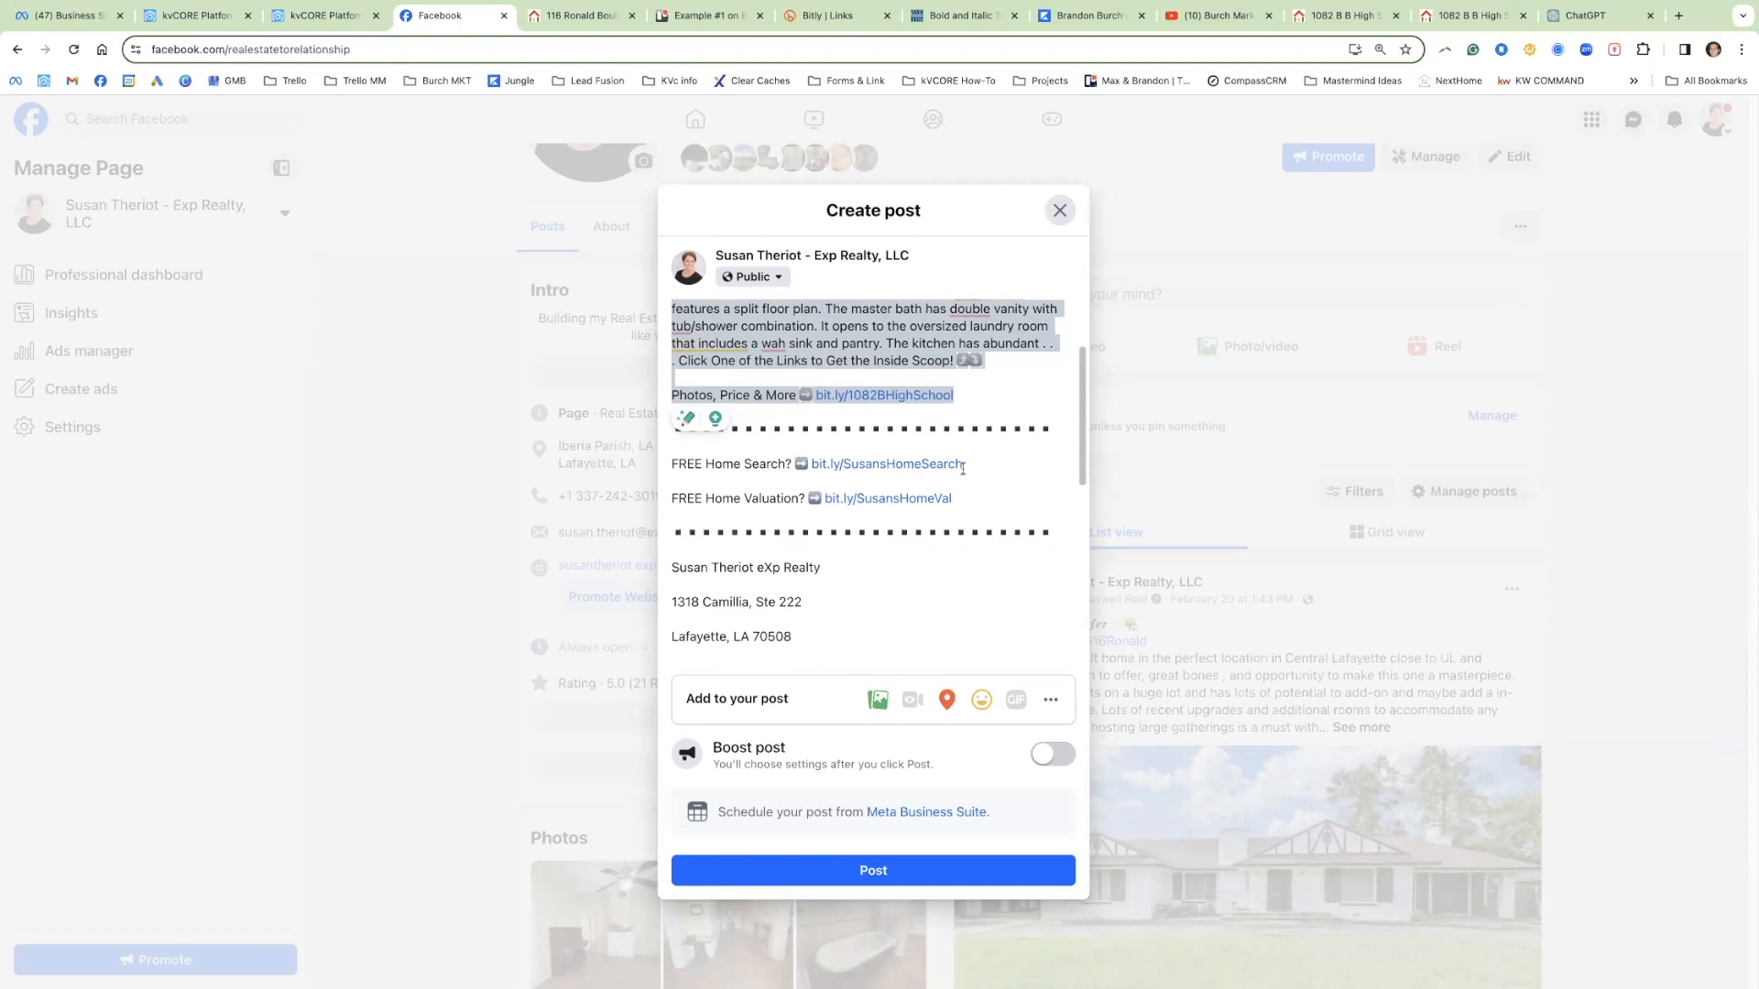
{"action": "mouse_move", "coordinate": [967, 465]}
{"action": "left_mouse_down"}
{"action": "mouse_move", "coordinate": [678, 463]}
{"action": "mouse_move", "coordinate": [816, 461]}
{"action": "left_mouse_up"}
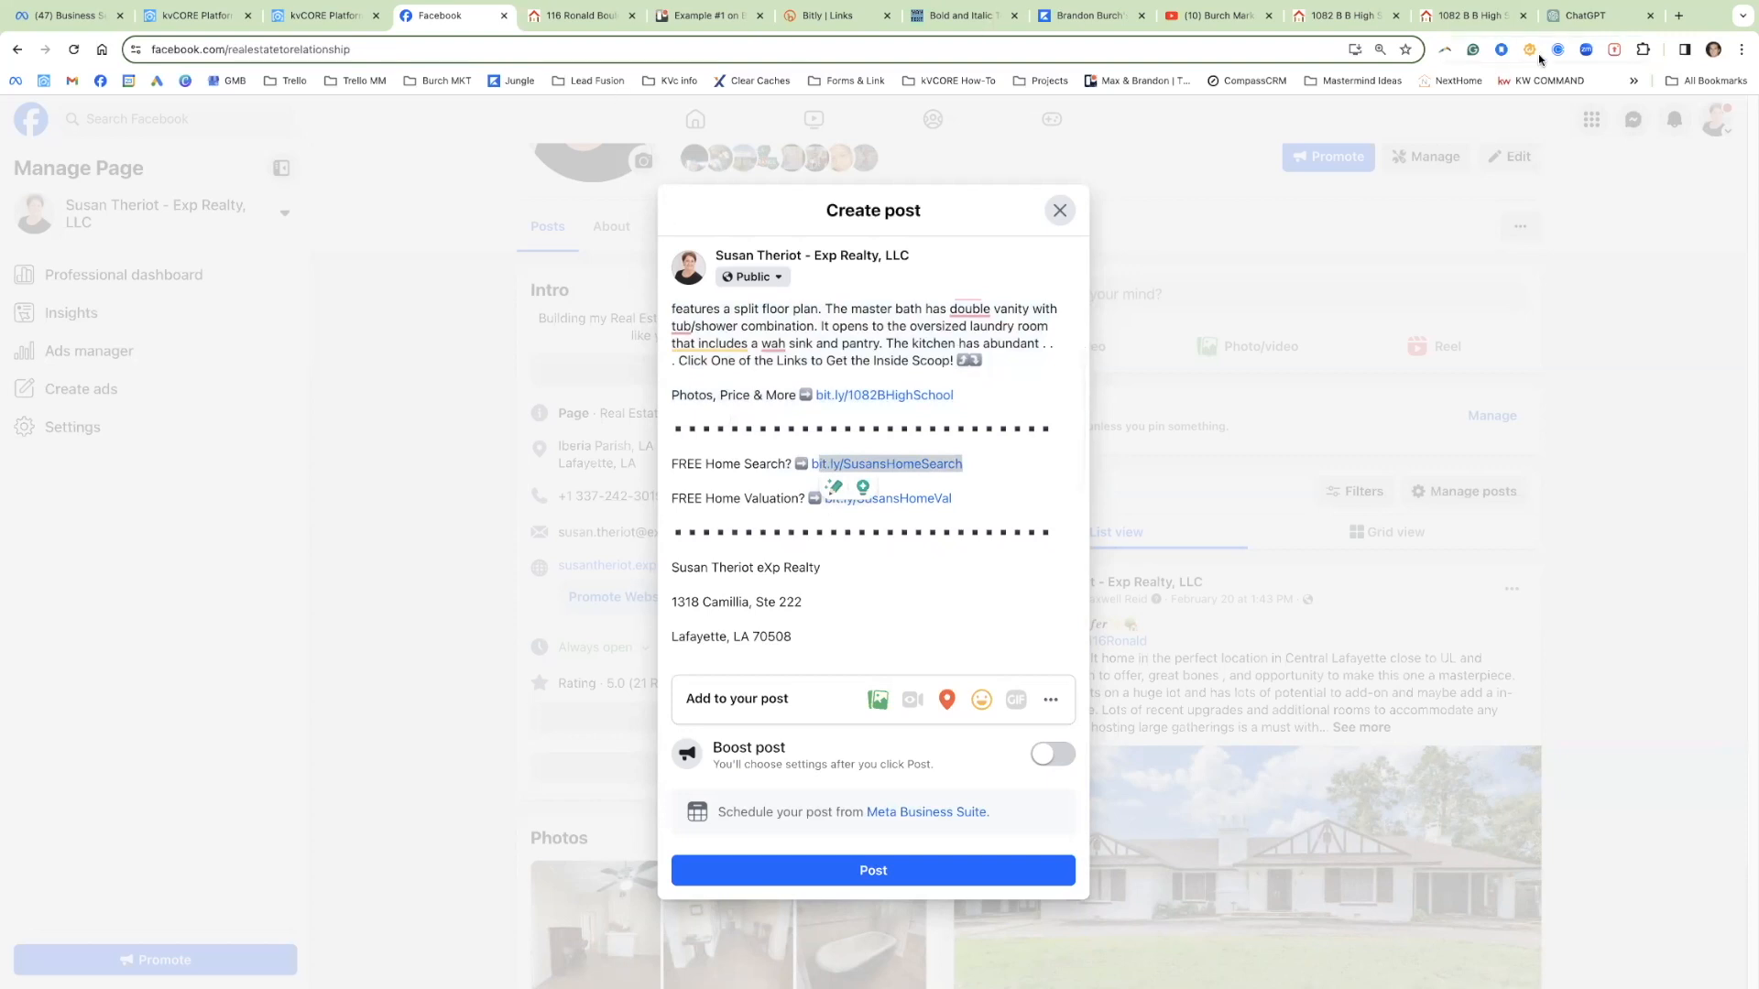
{"action": "left_click", "coordinate": [1468, 16]}
{"action": "left_click", "coordinate": [351, 142]}
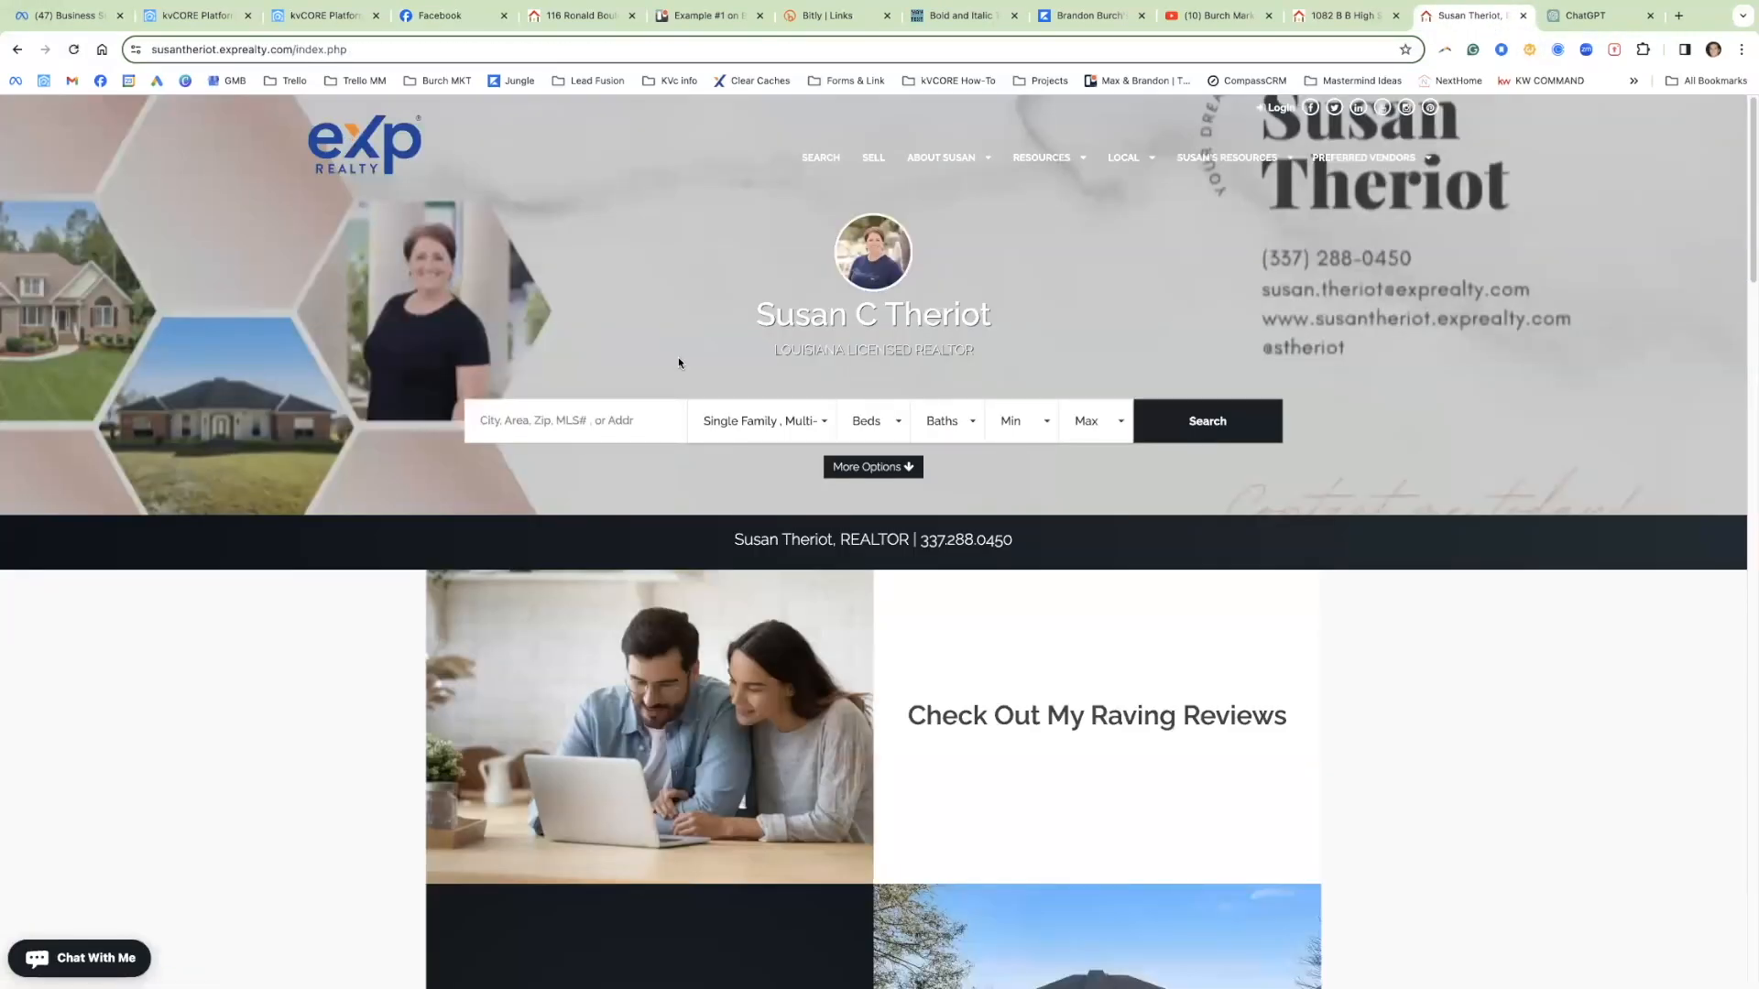
Step: Run a property search on the agent's site showing 4545 Louisiana results and select its URL
{"action": "left_click", "coordinate": [332, 19]}
{"action": "left_click", "coordinate": [1666, 121]}
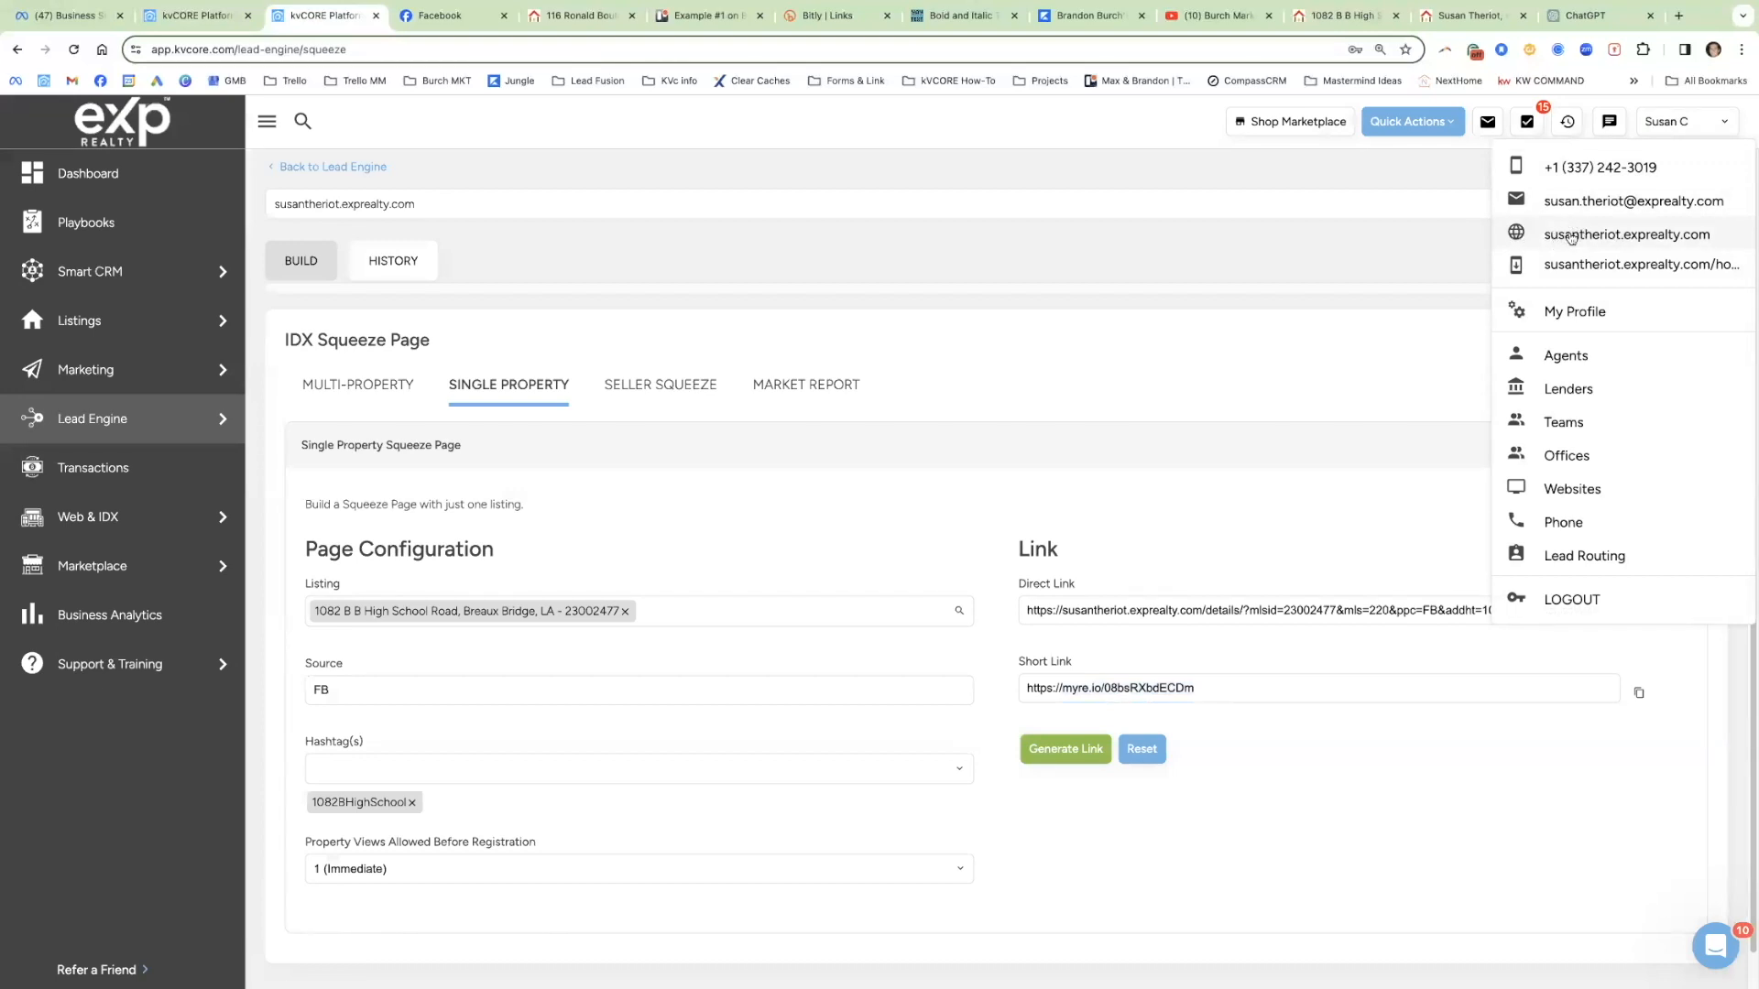
{"action": "left_click", "coordinate": [1491, 18]}
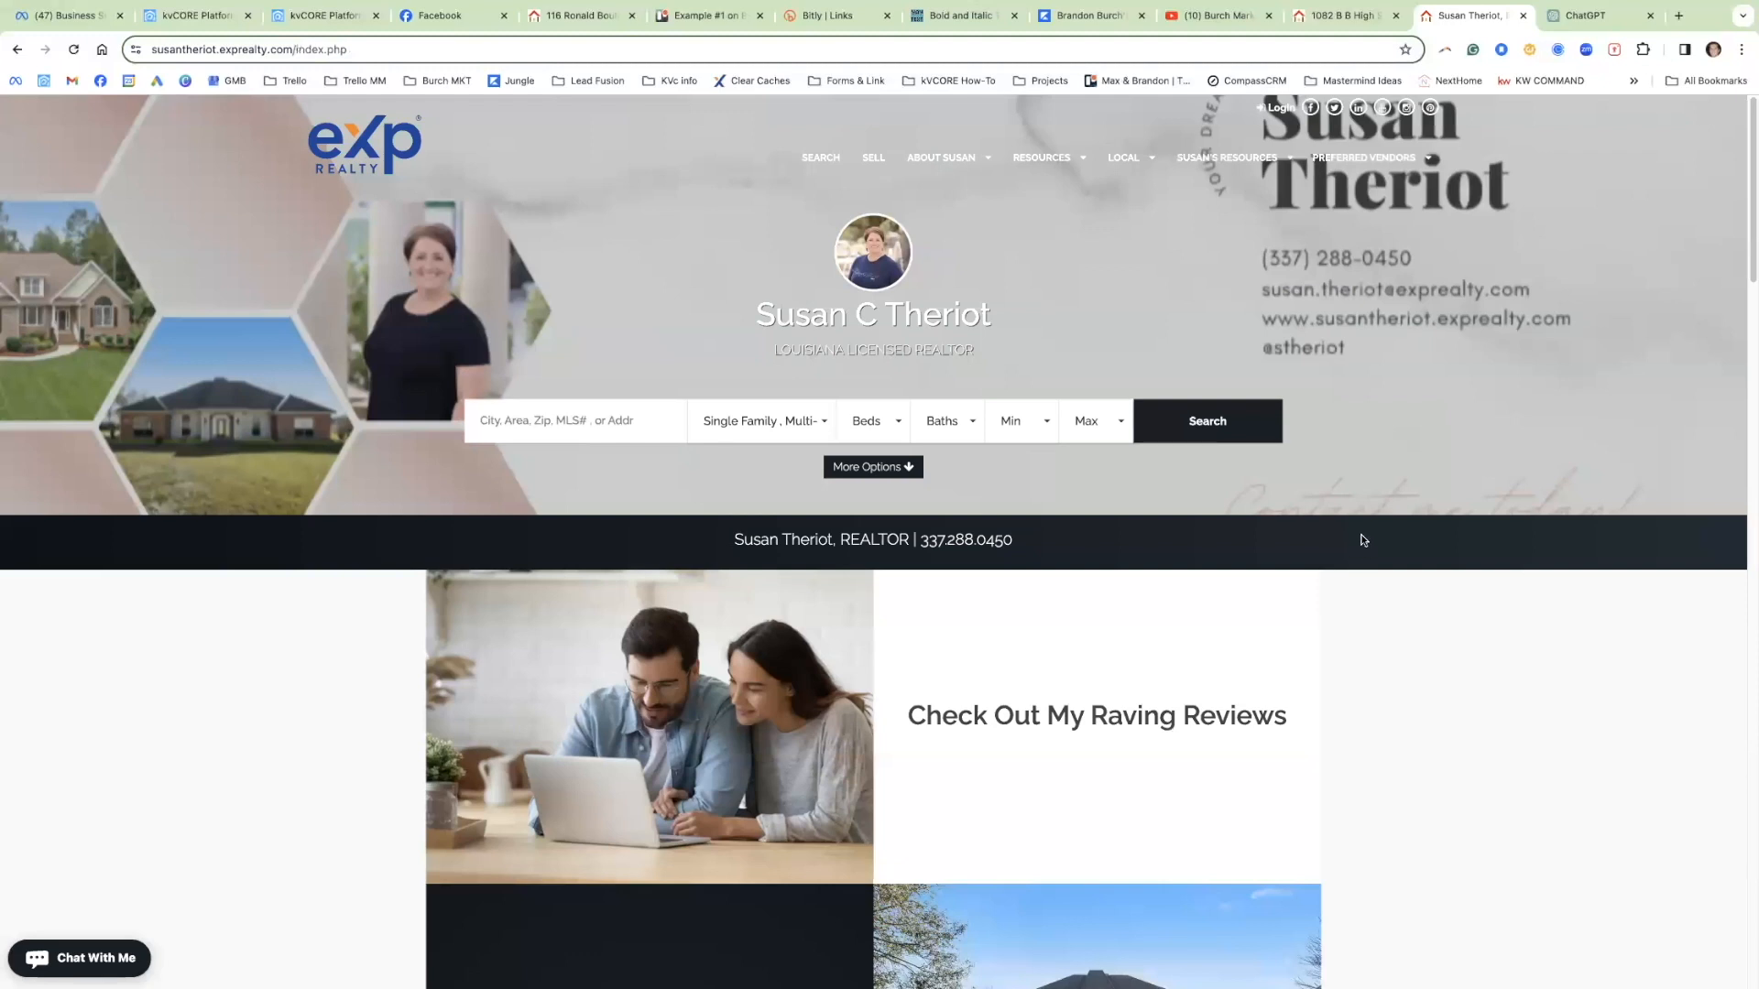
{"action": "left_click", "coordinate": [1220, 431]}
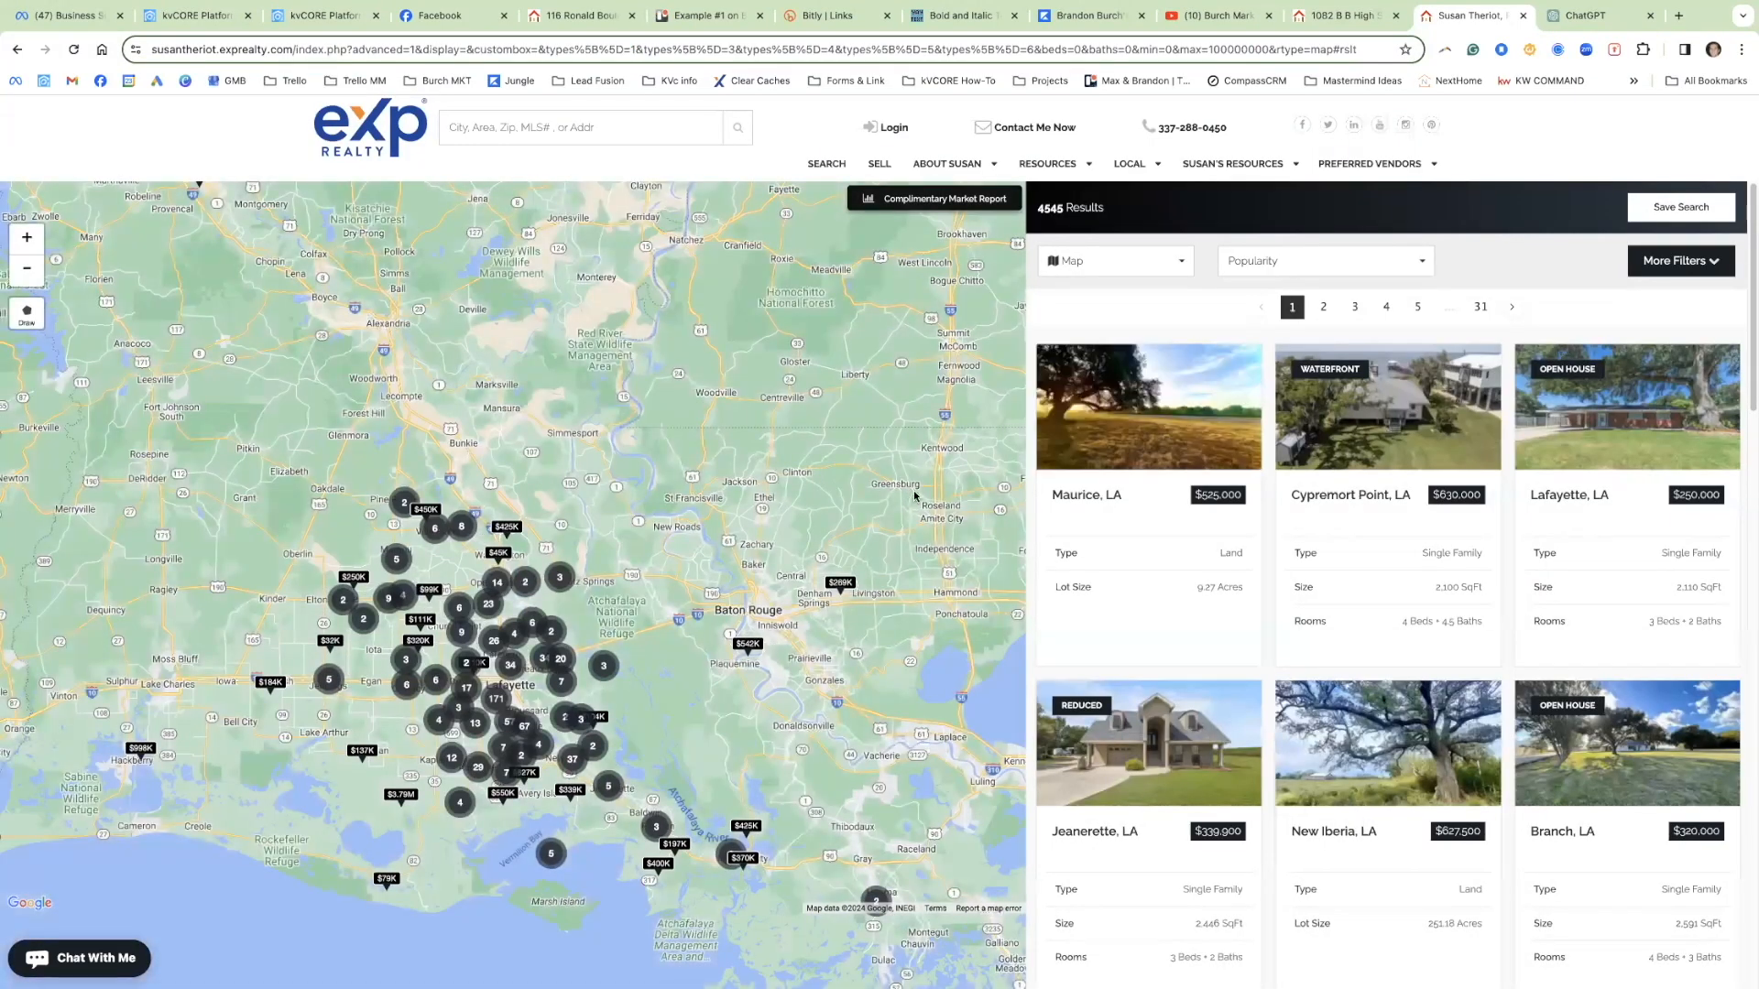
{"action": "left_click", "coordinate": [698, 56]}
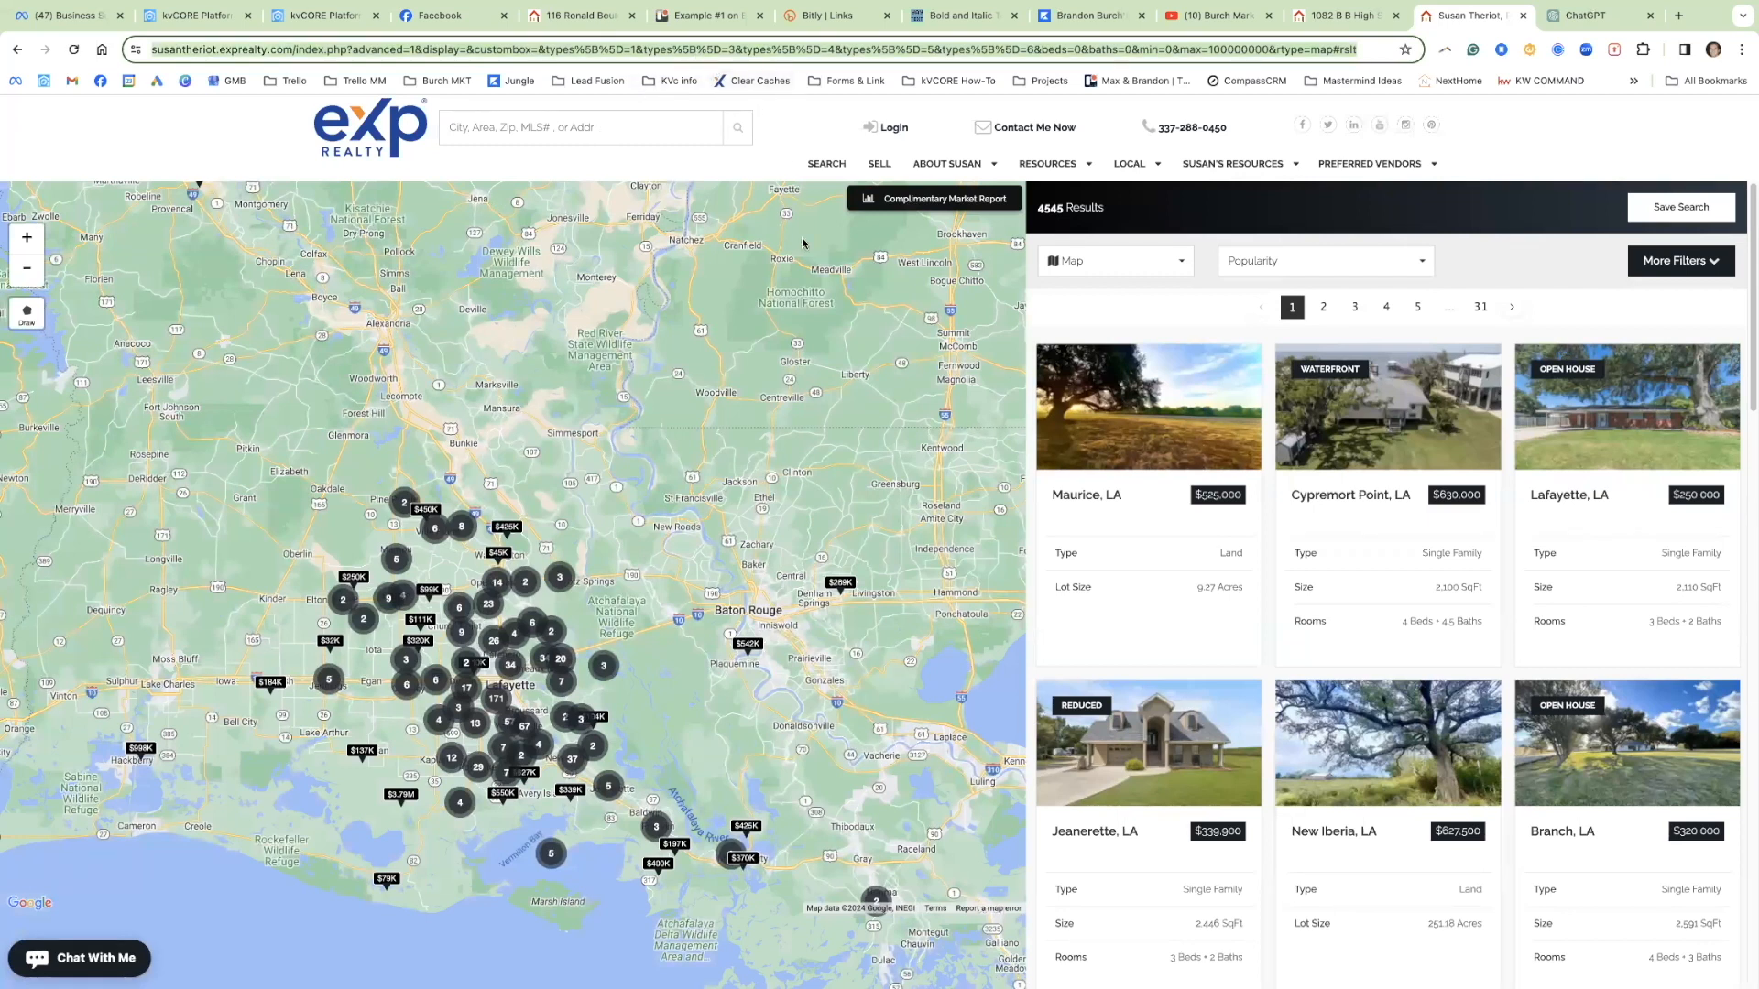
Step: Start a new Bitly link with the search results URL pasted as its destination
{"action": "left_click", "coordinate": [837, 18]}
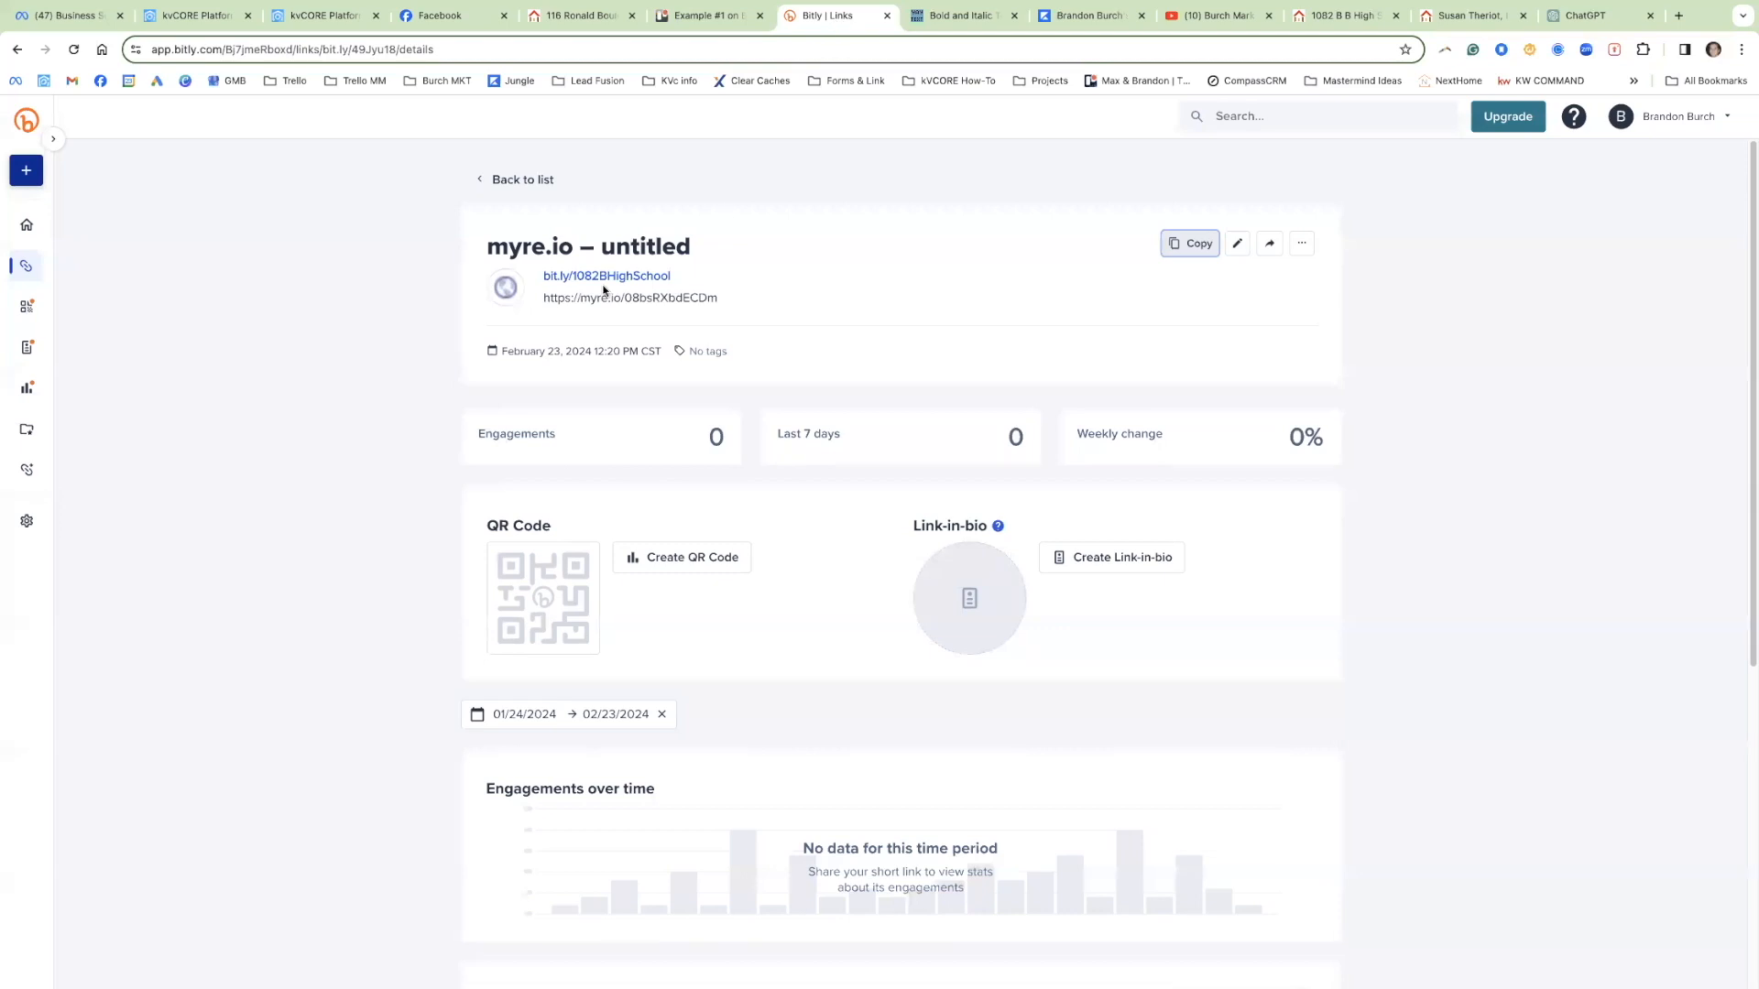
{"action": "left_click", "coordinate": [24, 171]}
{"action": "left_click", "coordinate": [108, 181]}
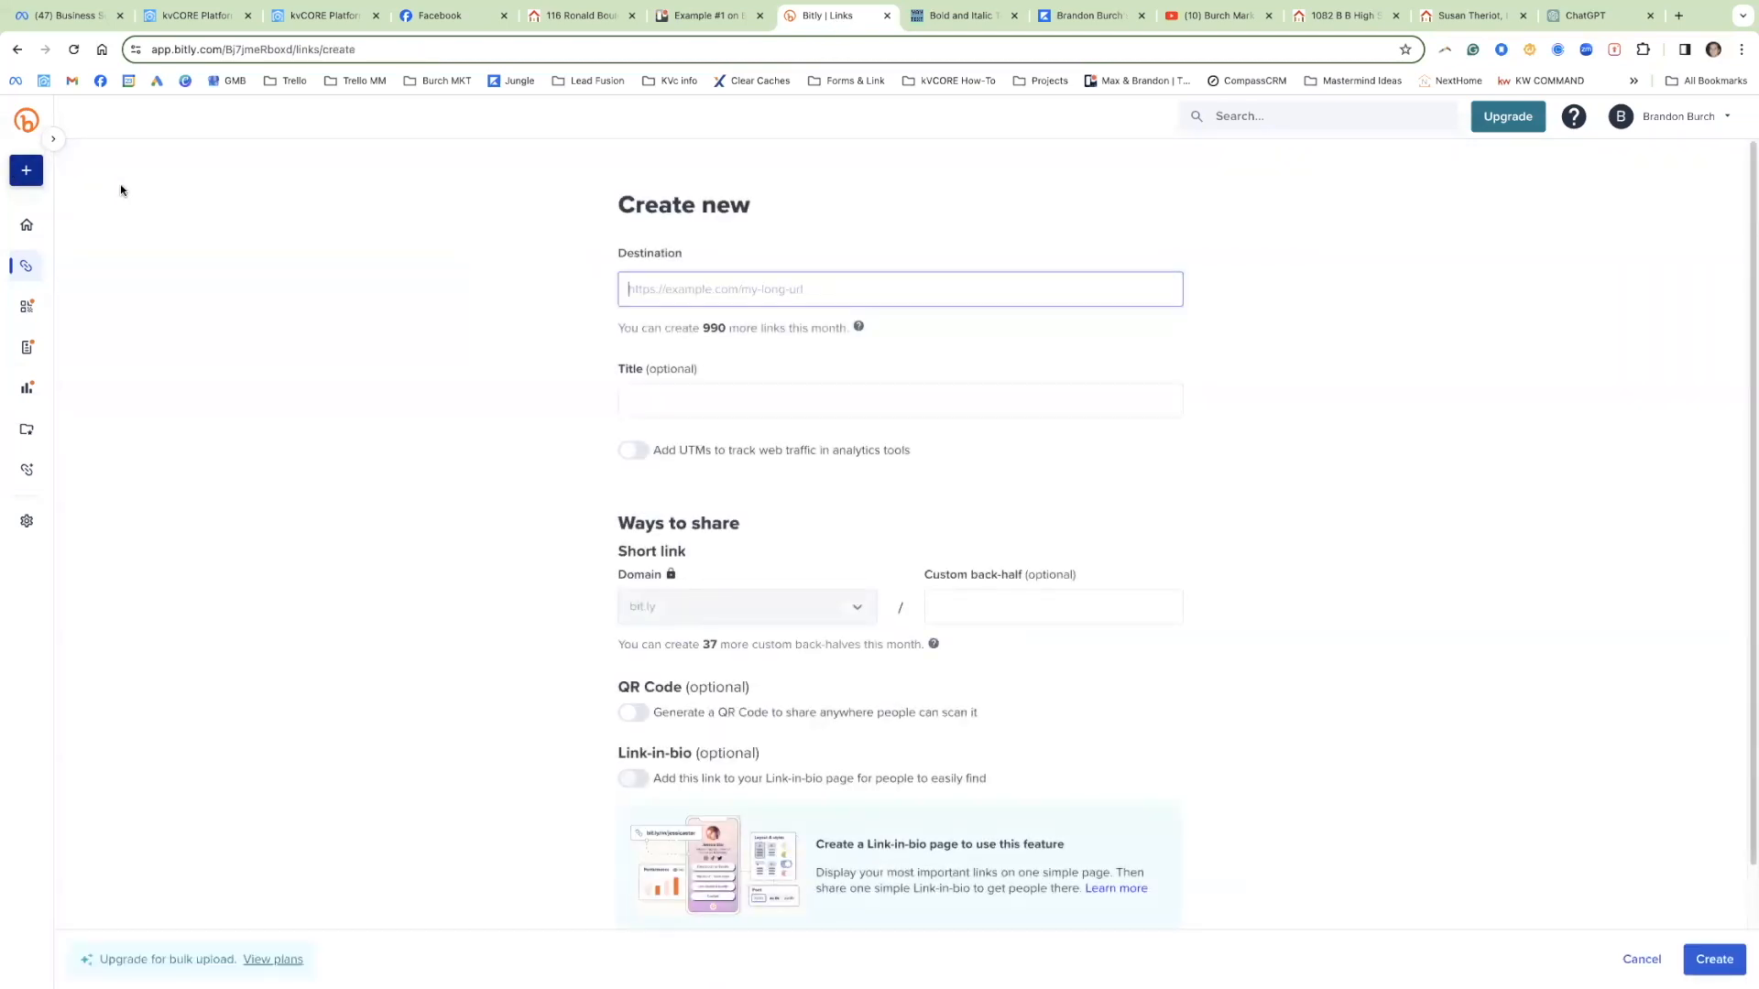
{"action": "key", "text": "super+v"}
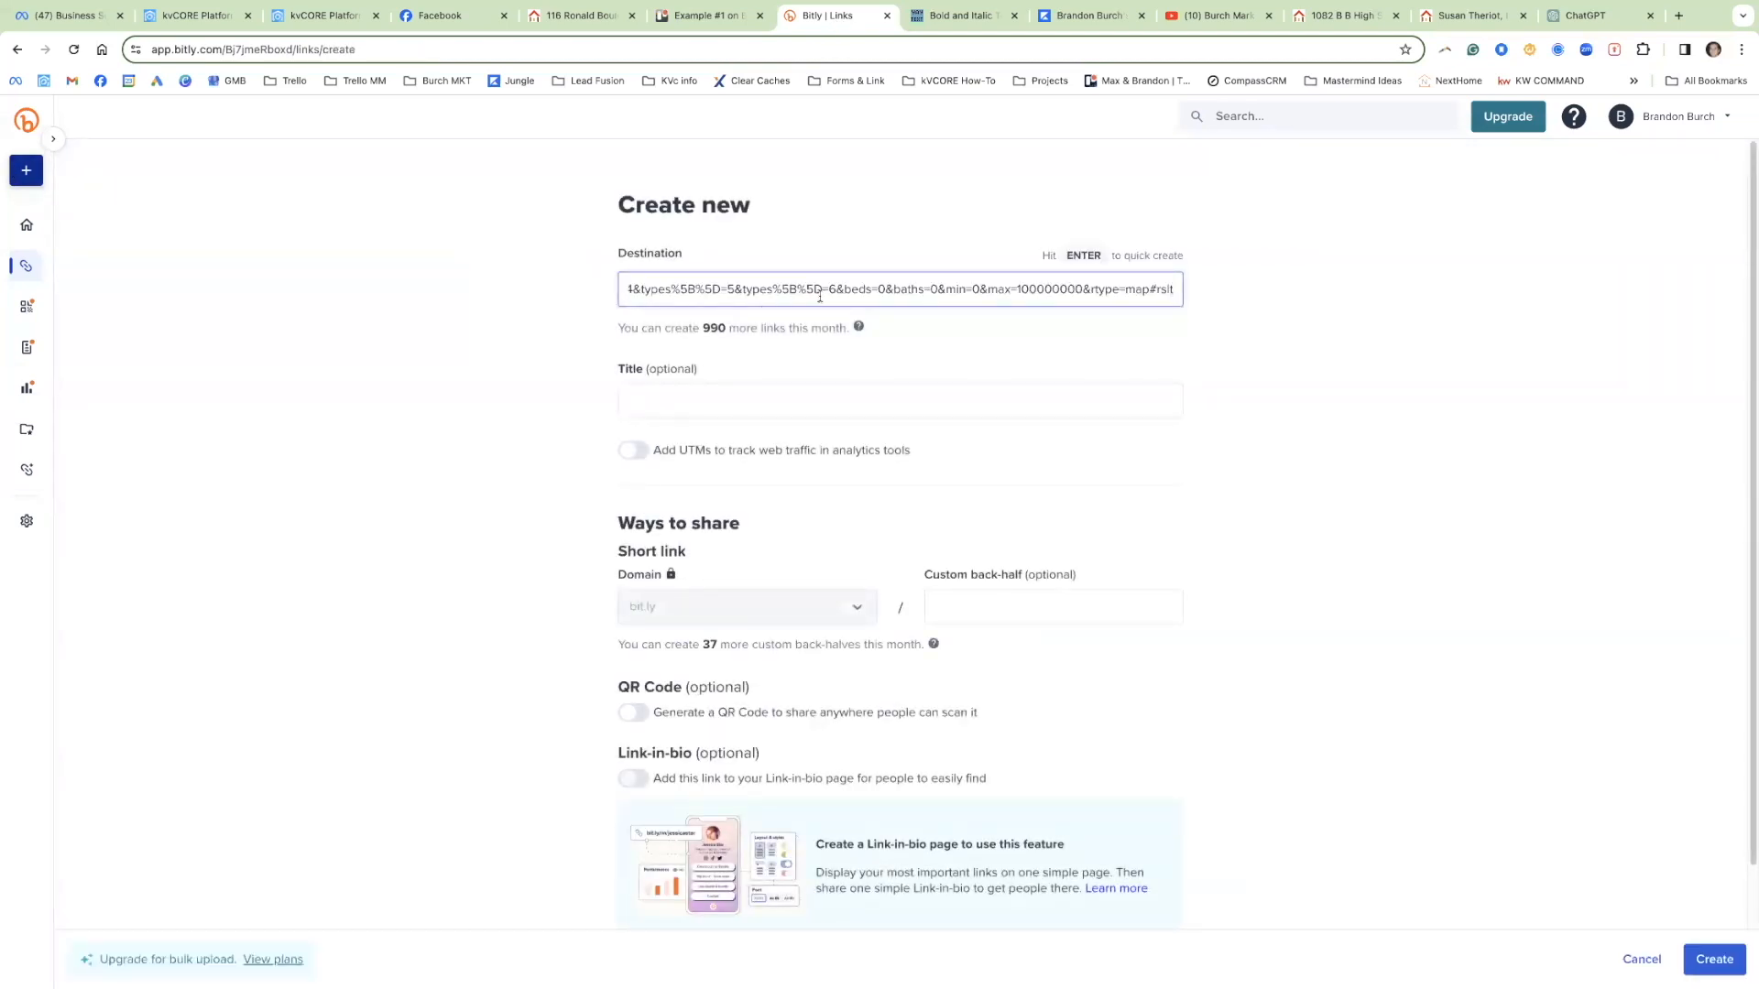
{"action": "left_click", "coordinate": [1006, 604]}
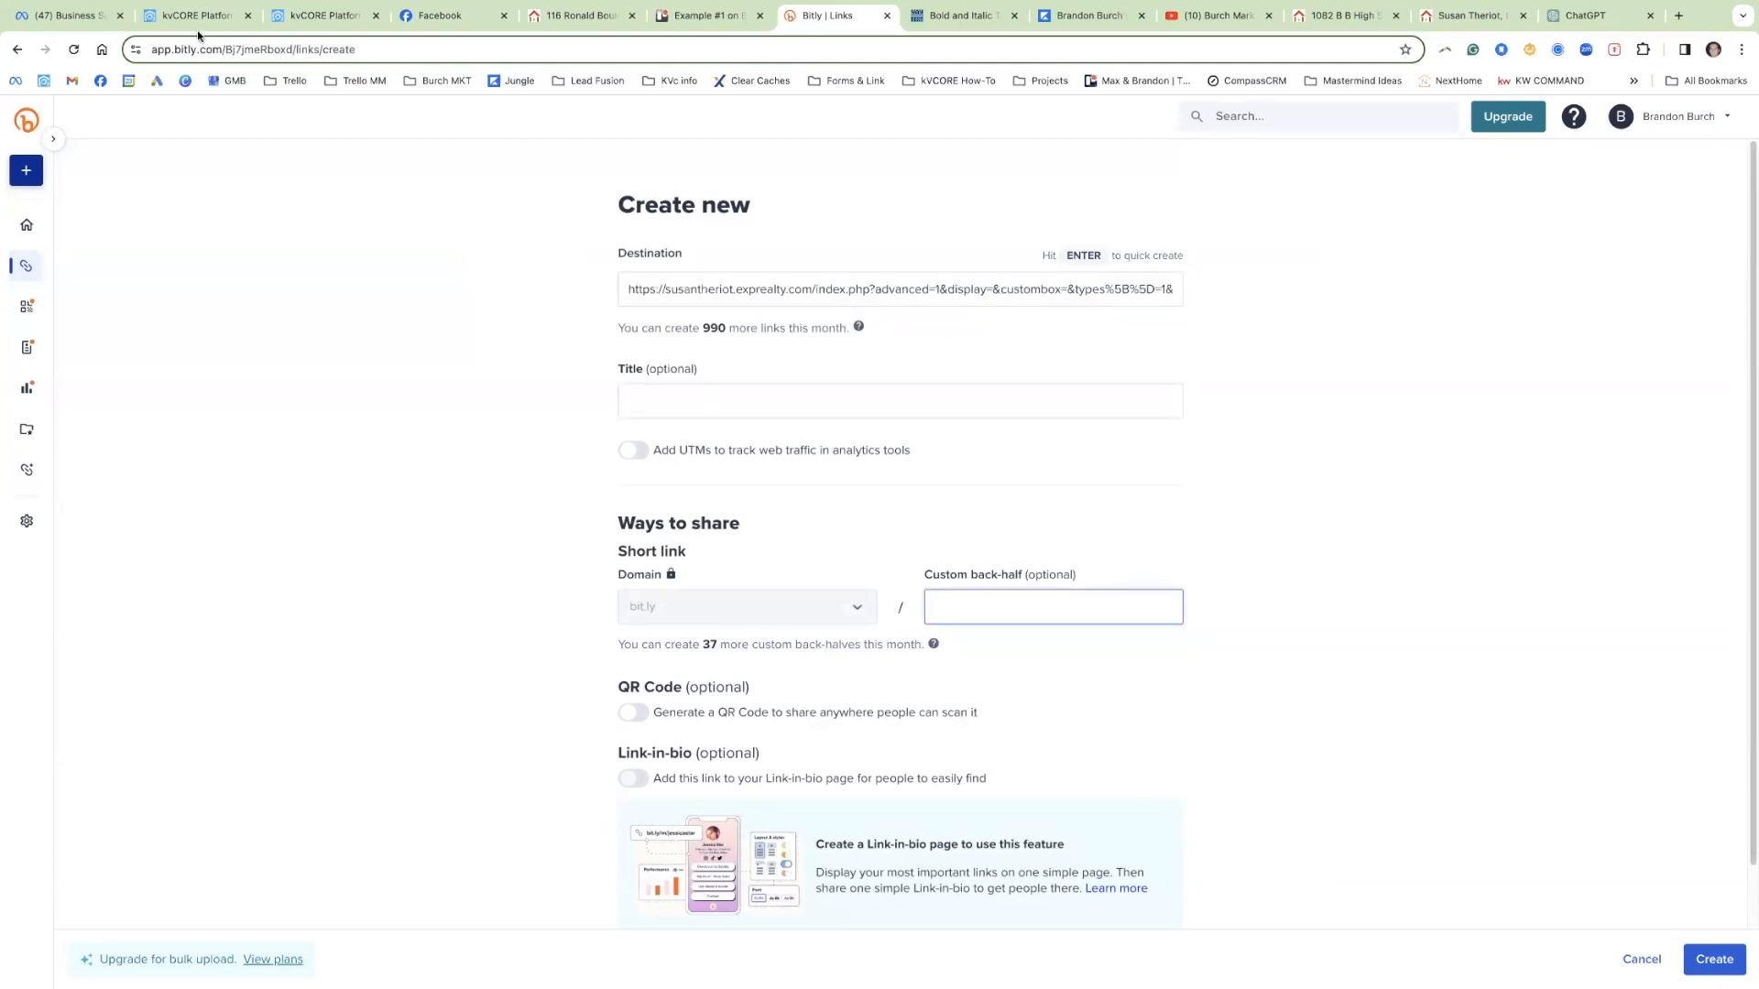
{"action": "left_click", "coordinate": [411, 14]}
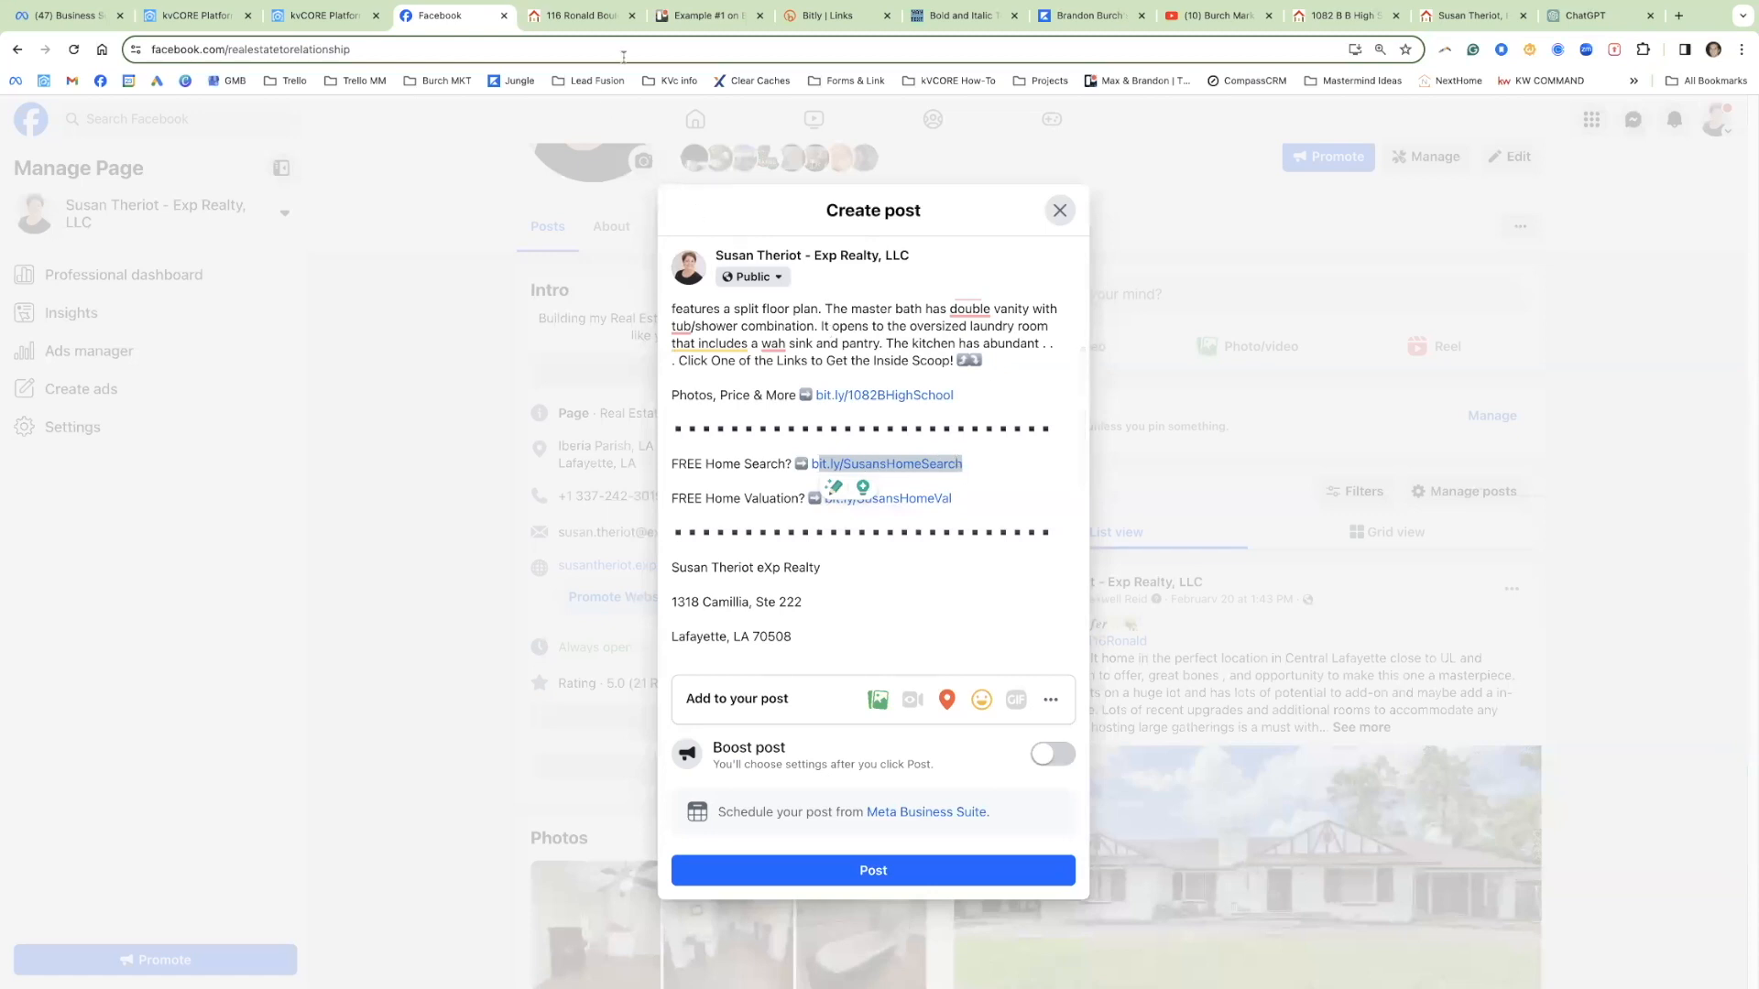
{"action": "left_click", "coordinate": [829, 16]}
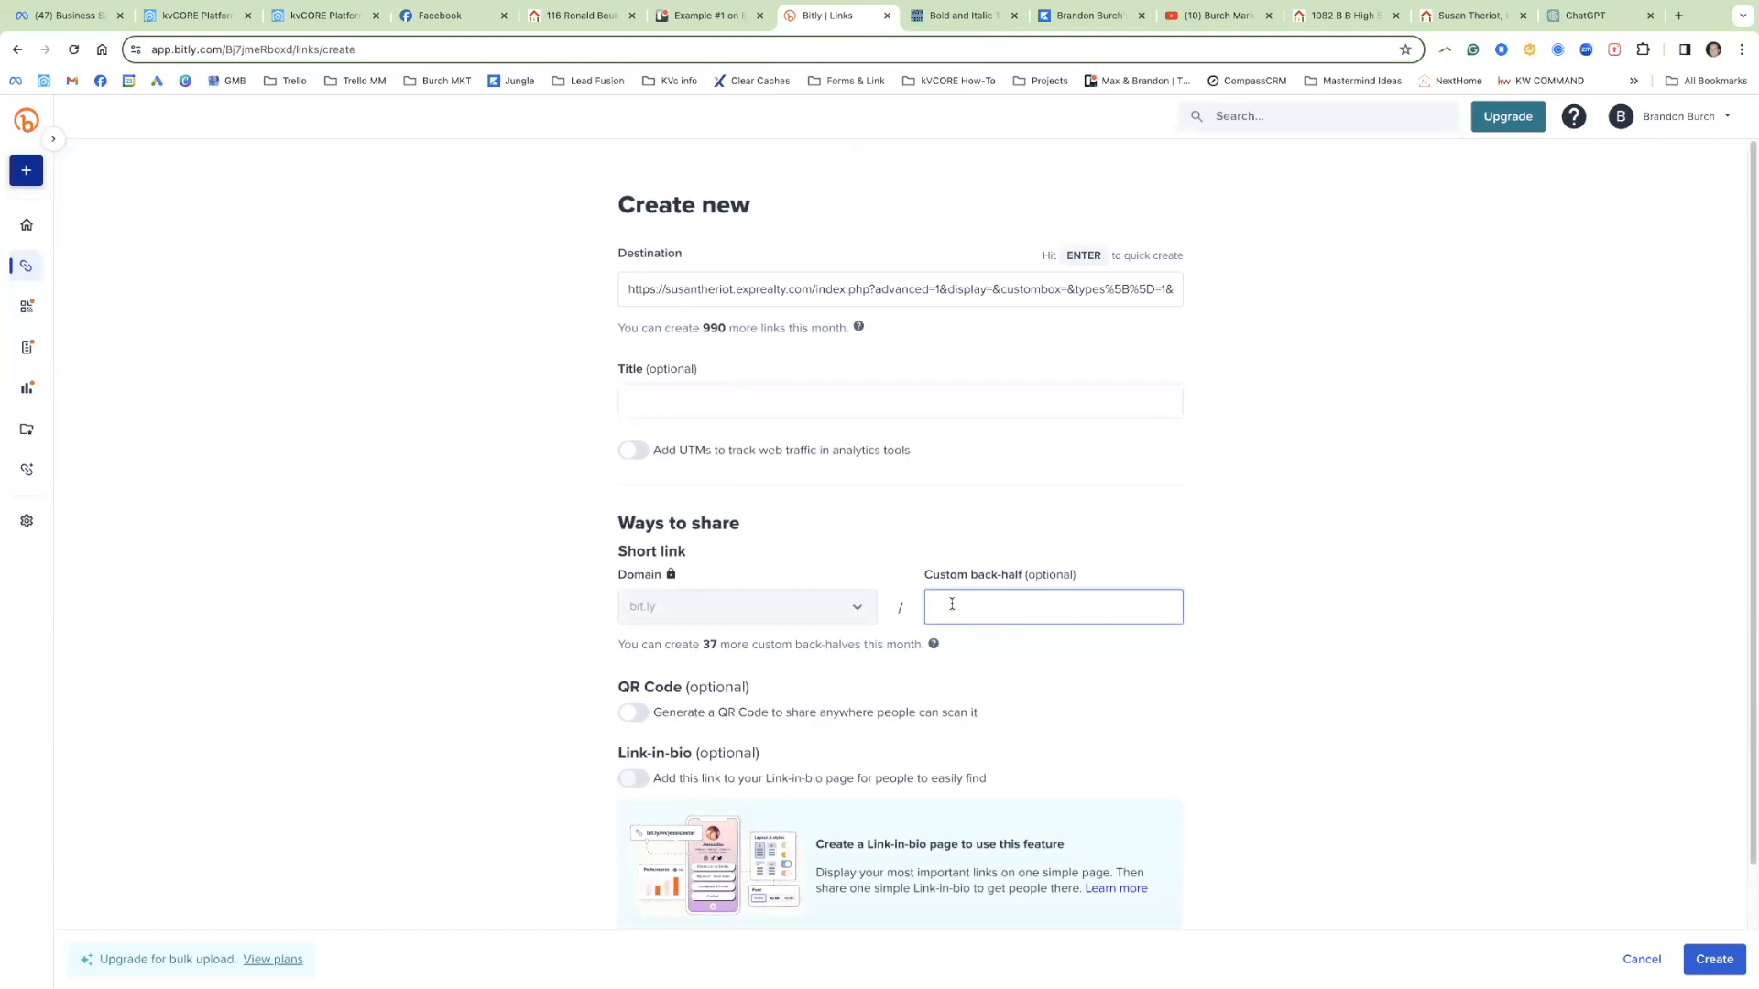
Step: Try the custom back-half ExampleHomeSearch, then trim it to 'ExampleHome' after the duplicate-link errors
{"action": "type", "text": "ExampleHomeSearch"}
{"action": "left_click", "coordinate": [1714, 958]}
{"action": "left_click", "coordinate": [1059, 571]}
{"action": "type", "text": "es"}
{"action": "left_click", "coordinate": [1733, 952]}
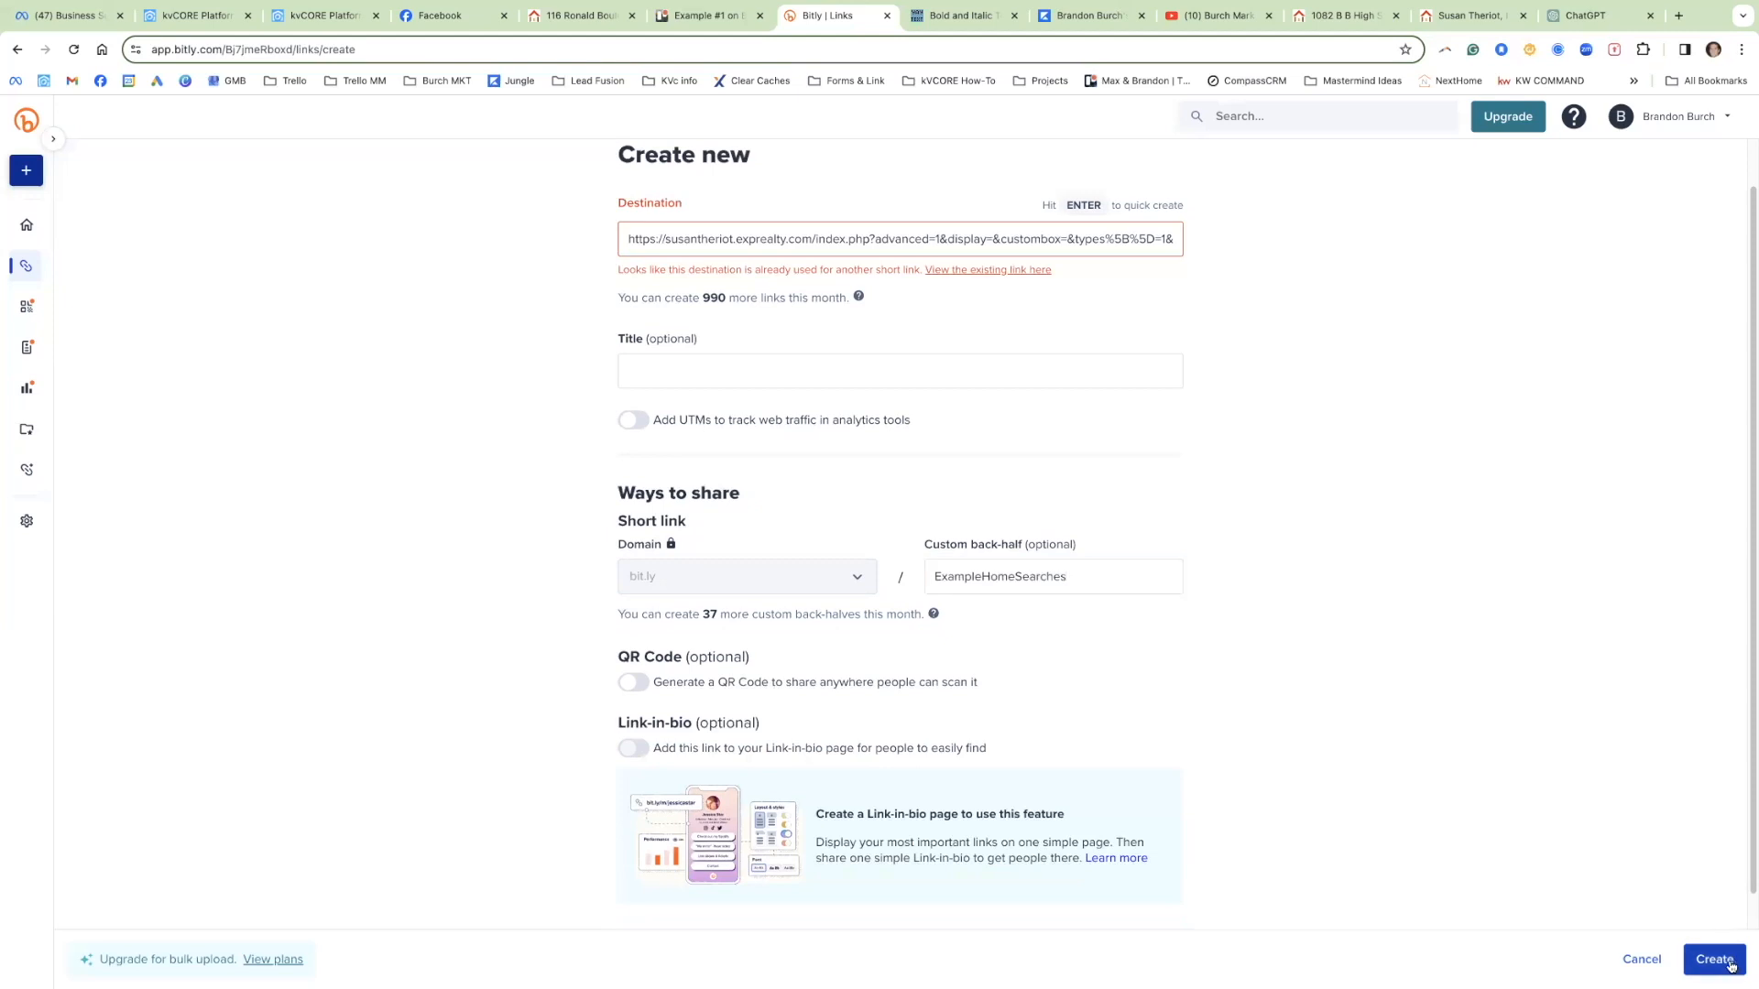
{"action": "left_click", "coordinate": [1107, 577]}
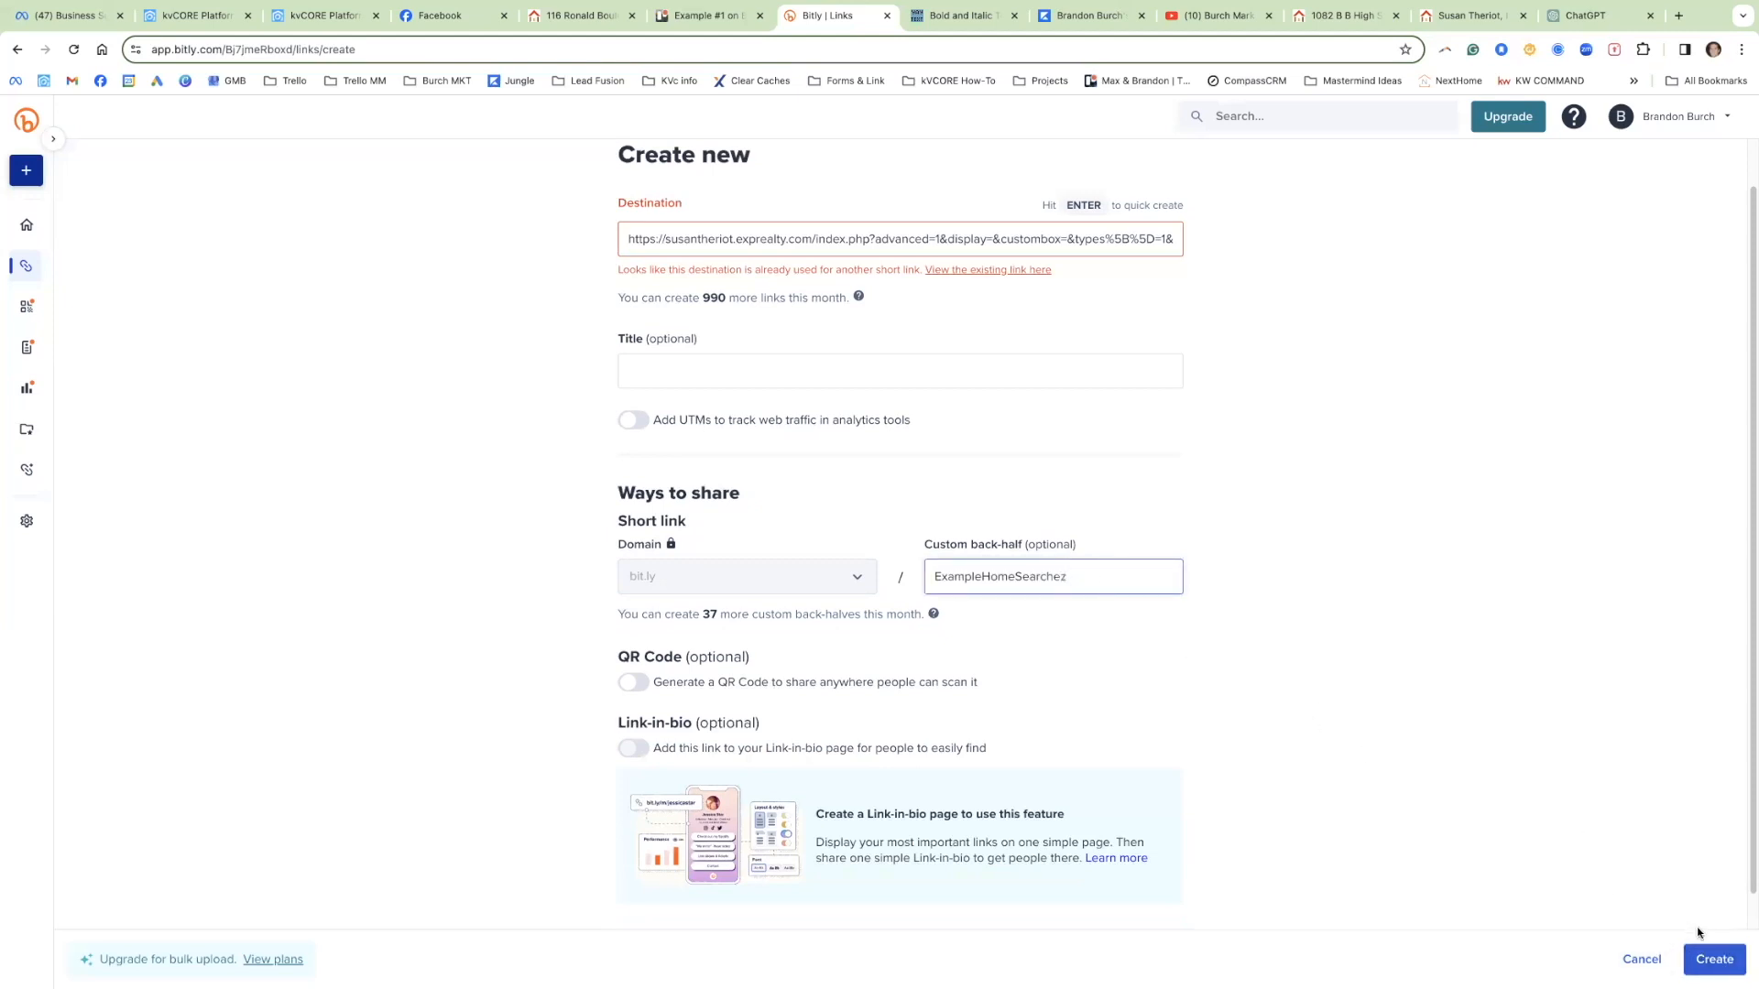
{"action": "left_click", "coordinate": [1709, 960]}
{"action": "left_click", "coordinate": [1072, 577]}
{"action": "double_click", "coordinate": [632, 269]}
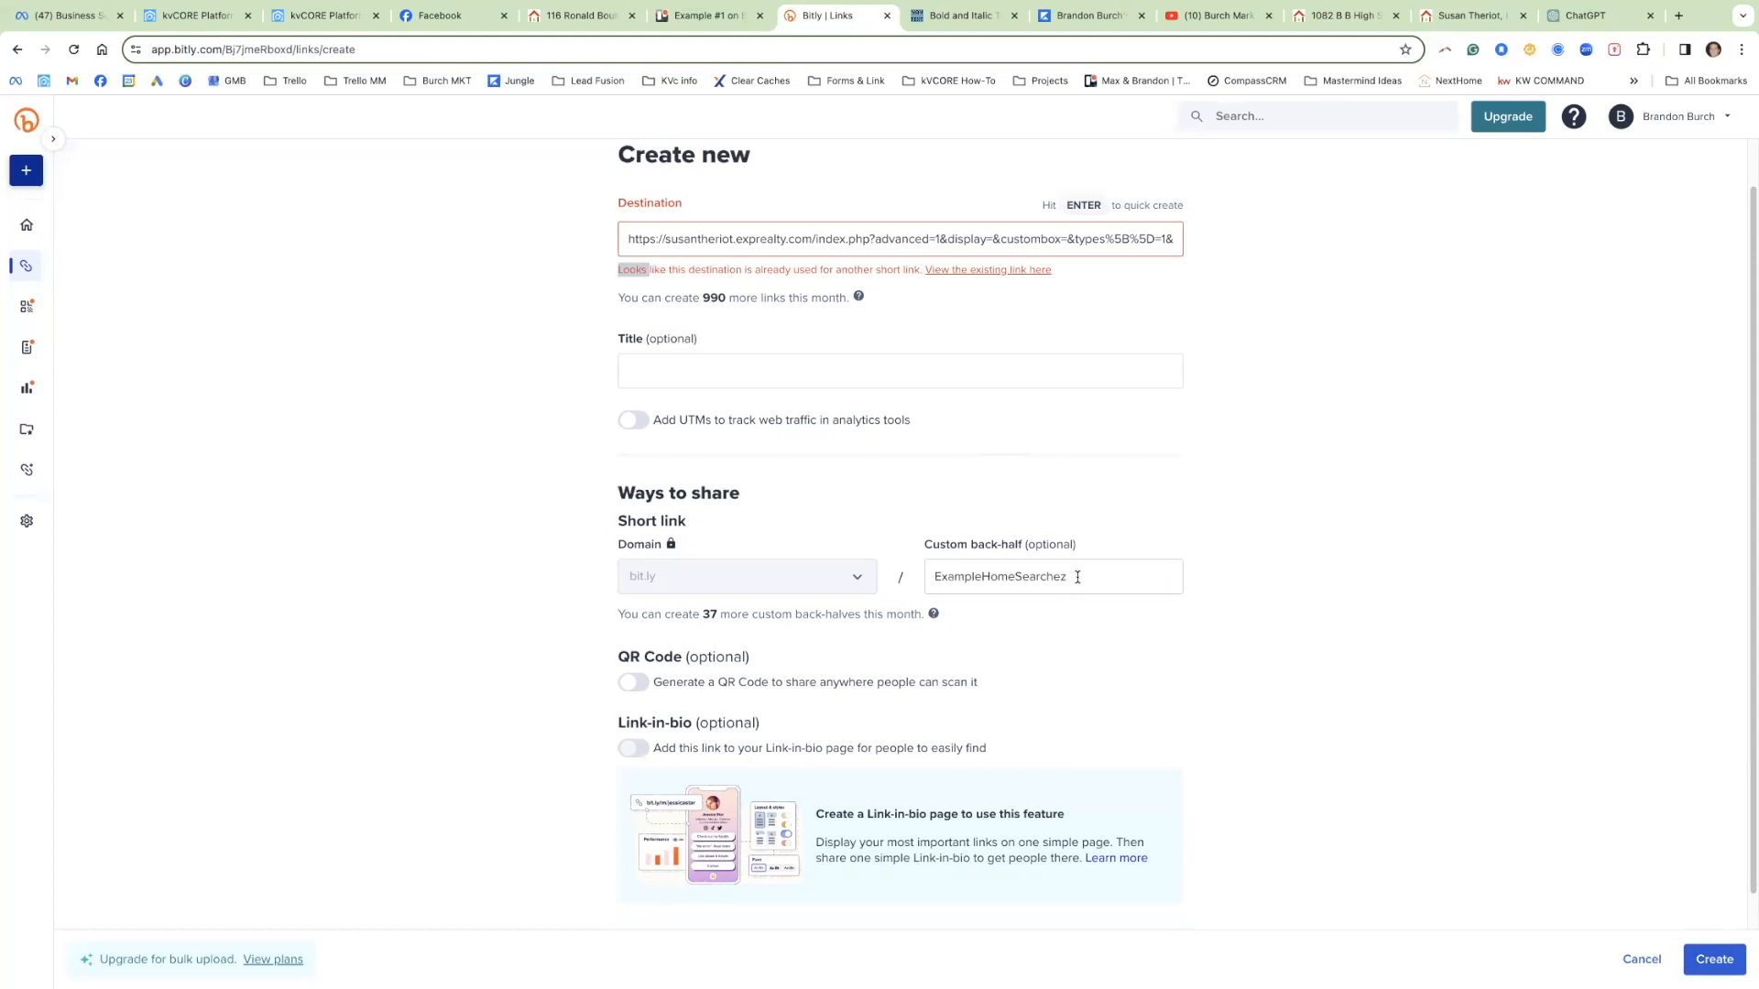
{"action": "left_click_drag", "start_coordinate": [1075, 577], "coordinate": [1008, 577]}
{"action": "key", "text": "BackSpace"}
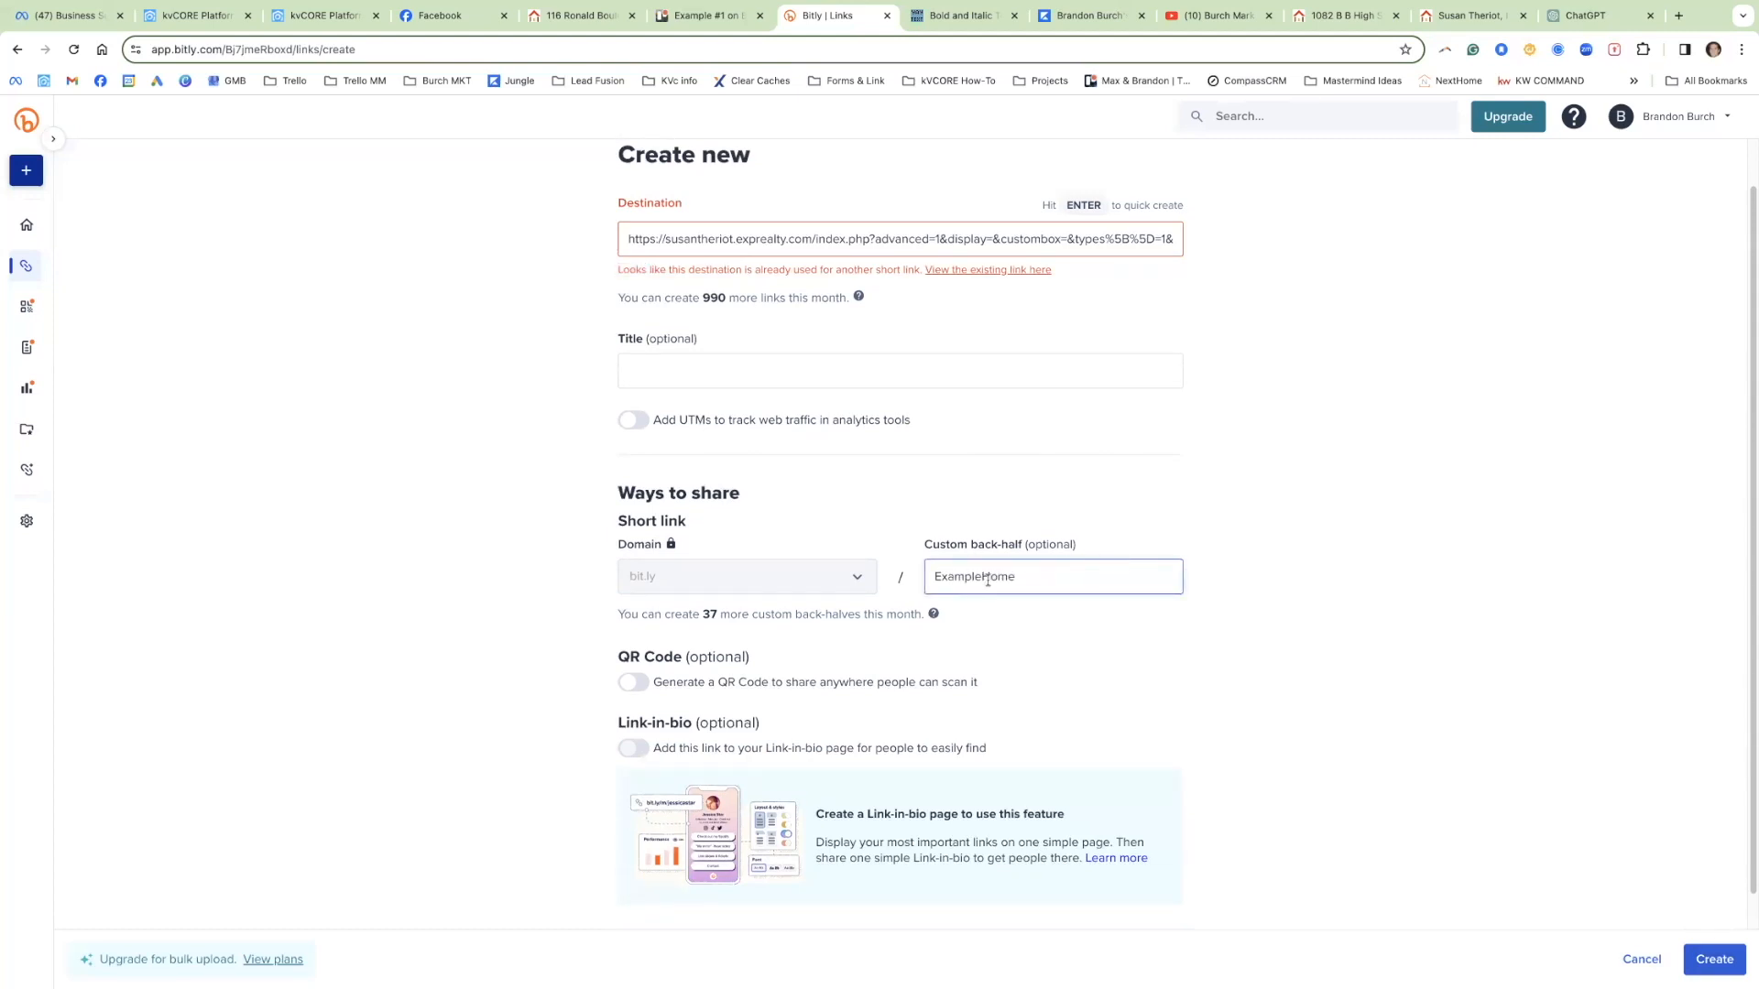
Step: Inspect the FREE Home Search and home valuation bit.ly links in the Facebook draft
{"action": "left_click", "coordinate": [408, 22]}
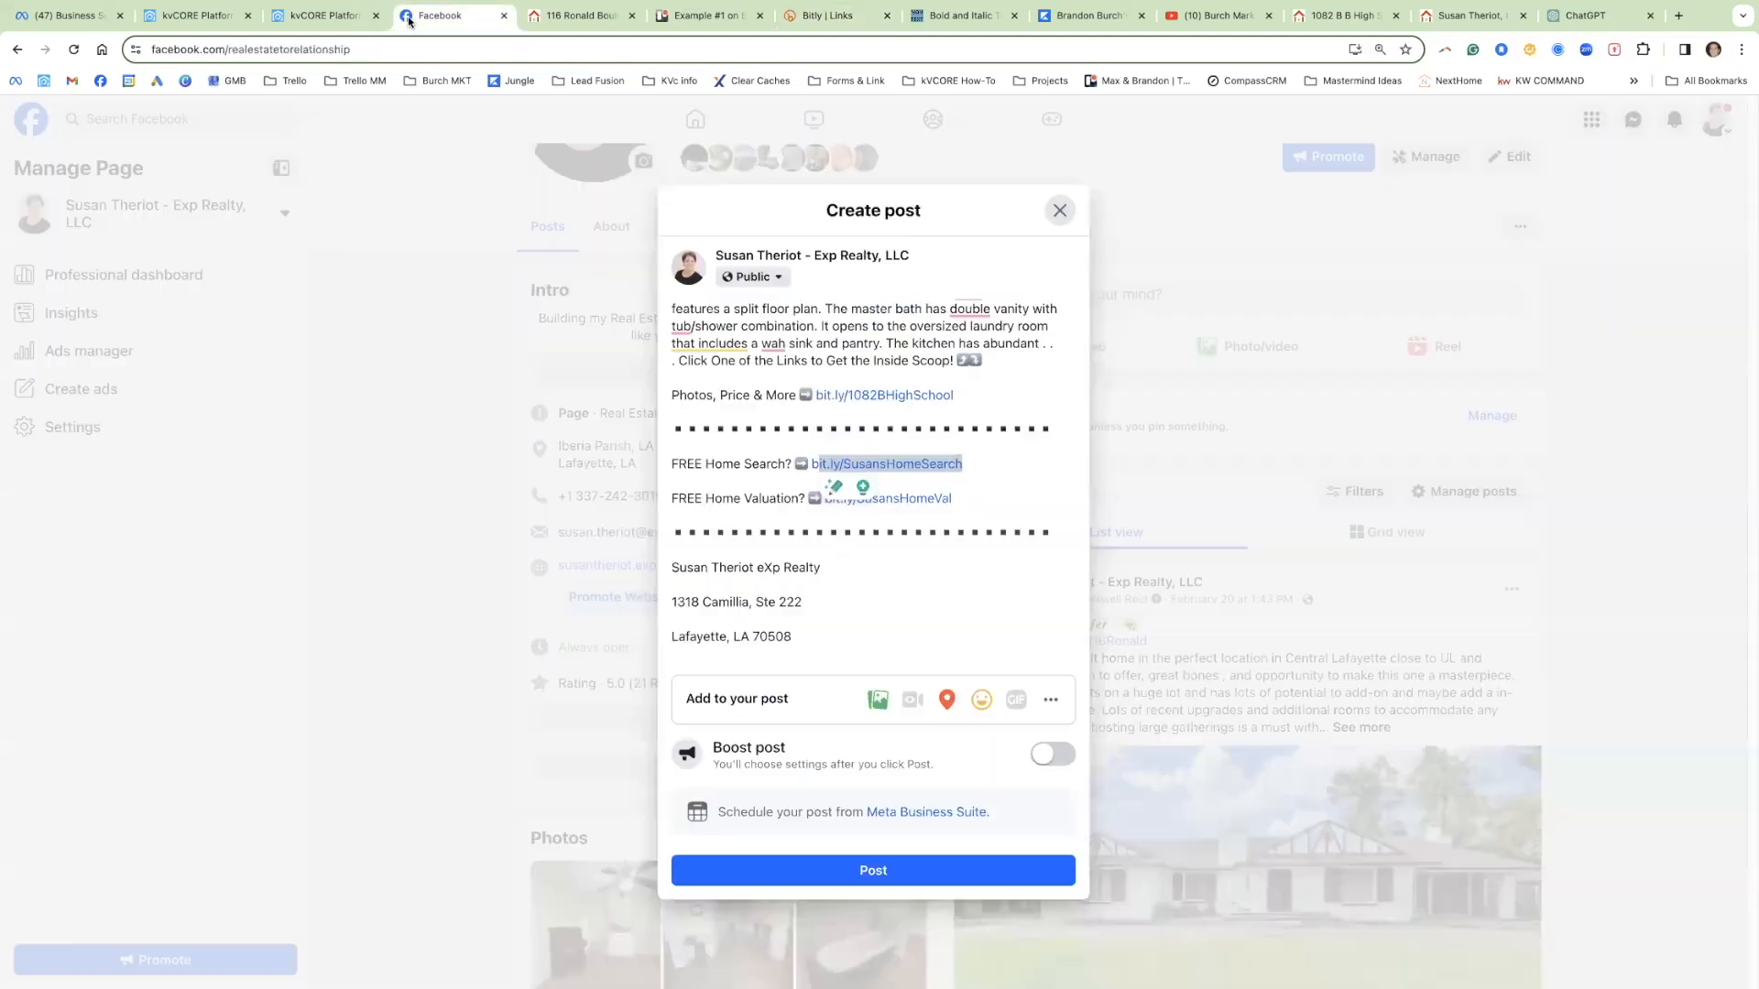
{"action": "left_click", "coordinate": [1005, 469]}
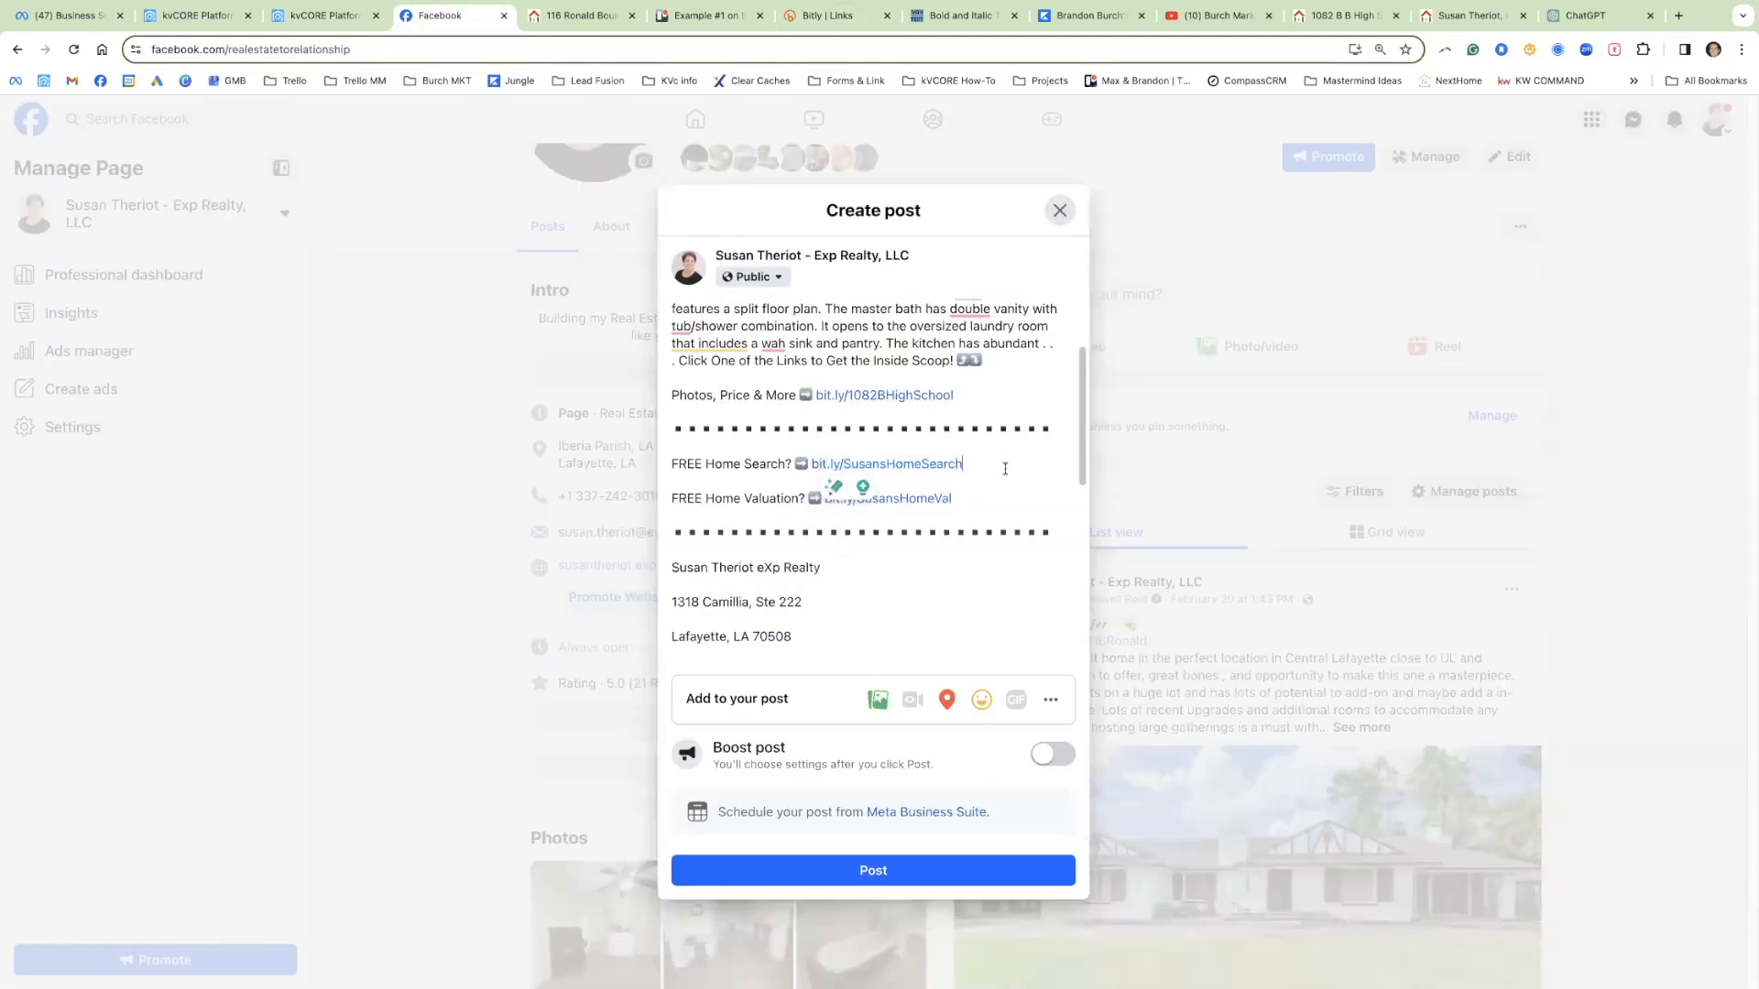
{"action": "left_click_drag", "start_coordinate": [972, 464], "coordinate": [809, 464]}
{"action": "left_click_drag", "start_coordinate": [673, 464], "coordinate": [971, 467]}
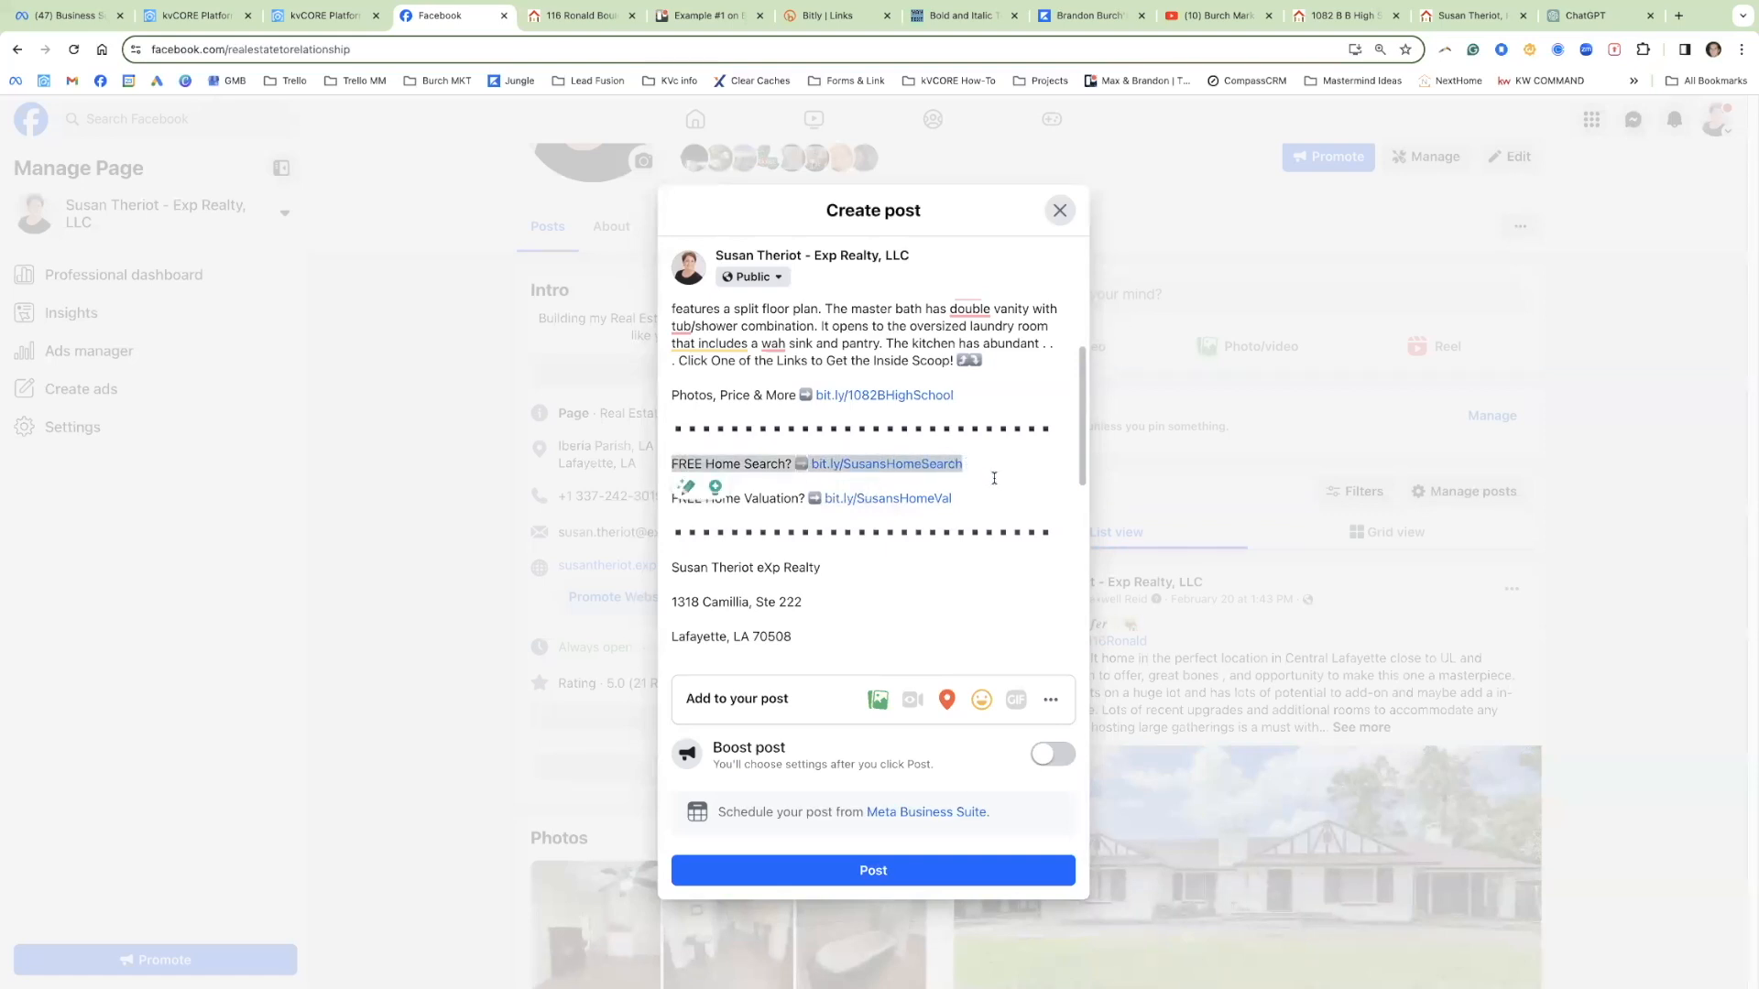
{"action": "left_click", "coordinate": [770, 499]}
{"action": "left_click_drag", "start_coordinate": [964, 499], "coordinate": [827, 500]}
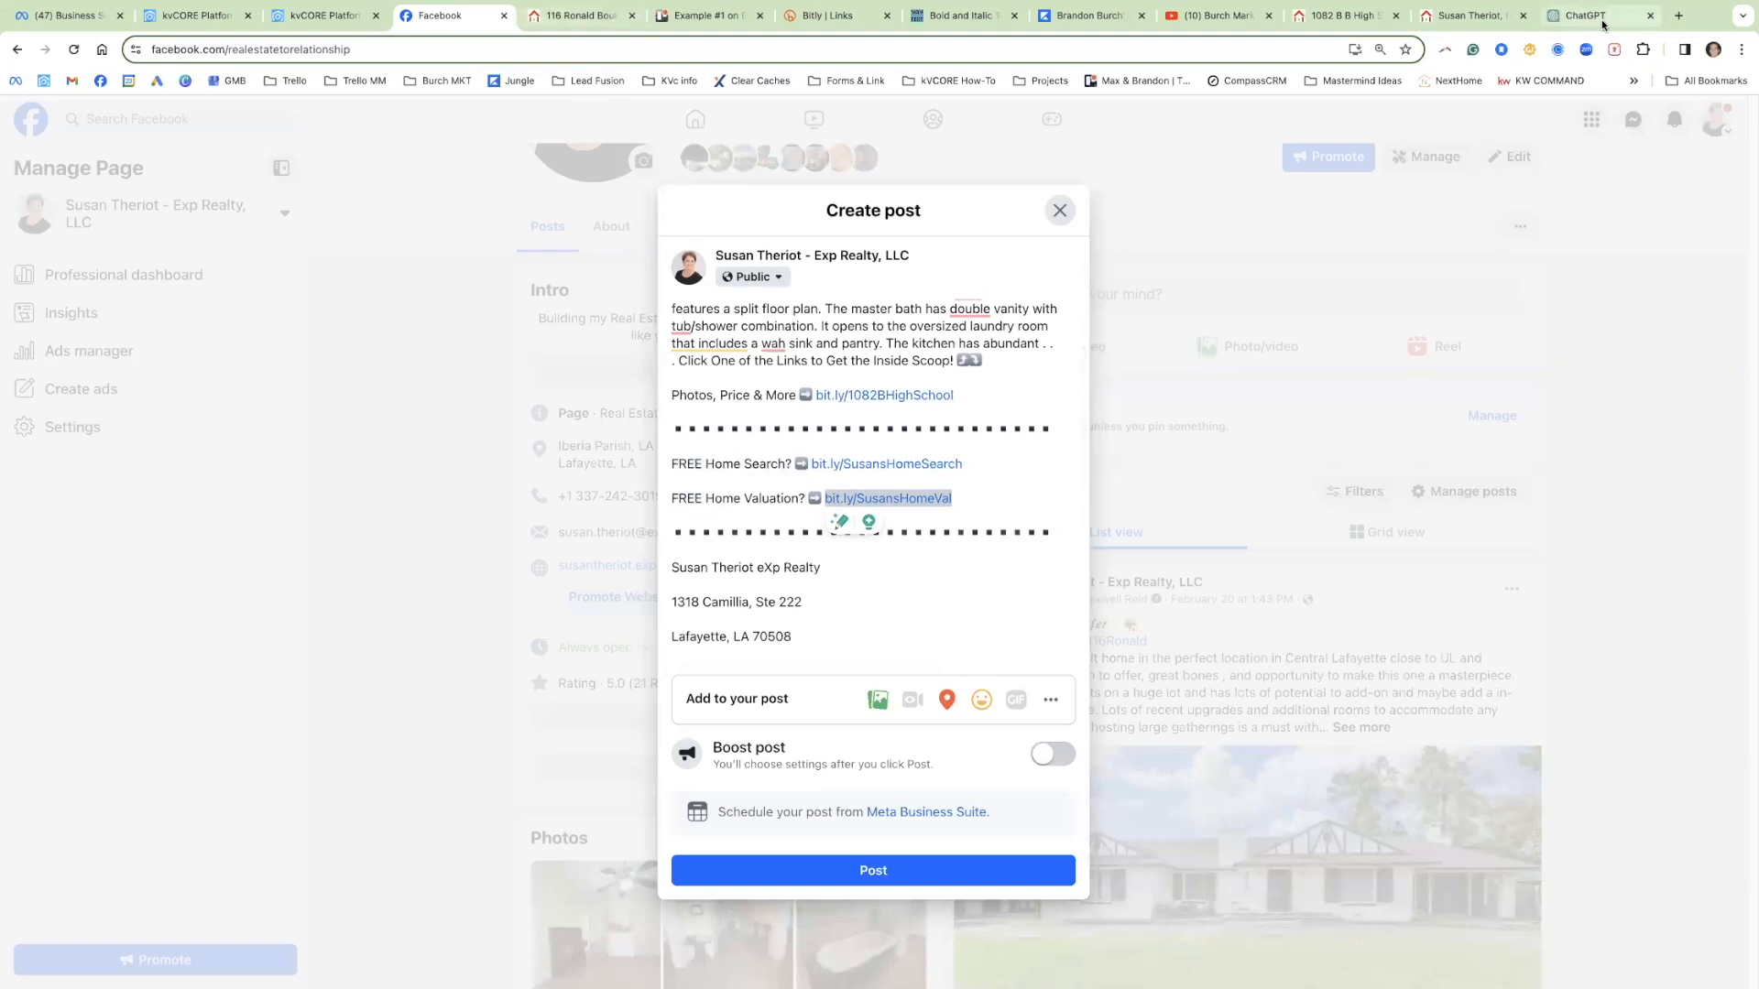
{"action": "left_click", "coordinate": [1475, 16]}
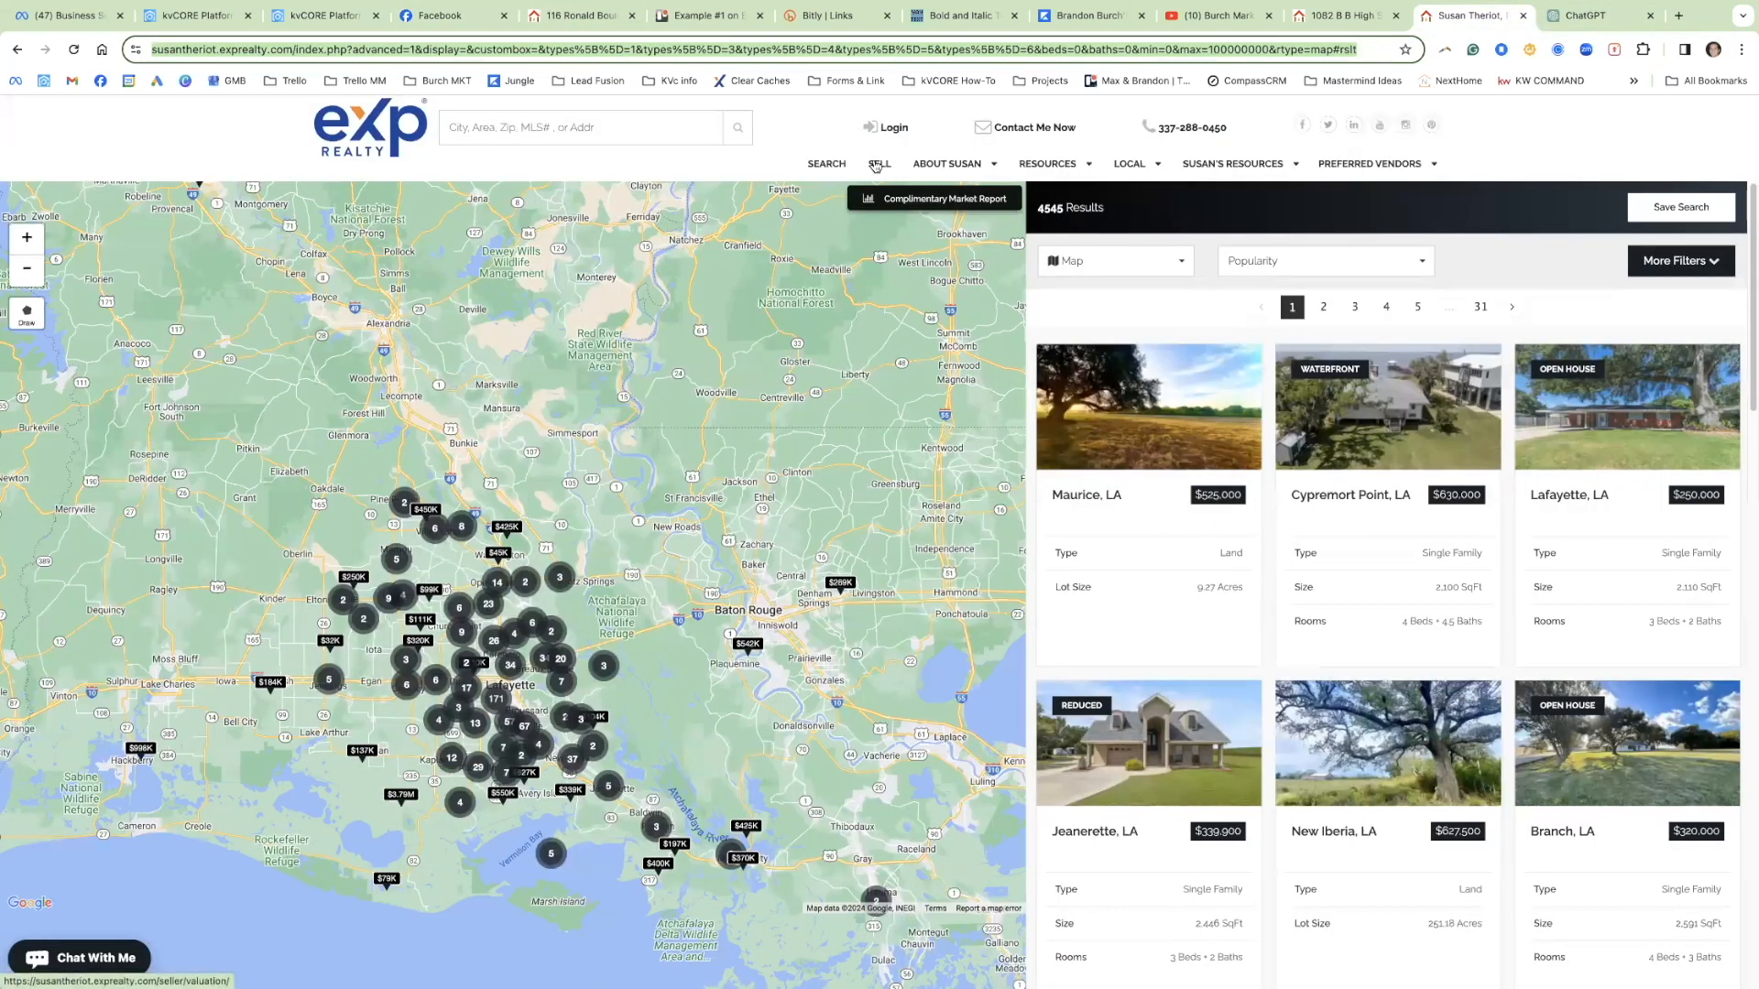
Step: Set the Bitly new-link destination to the eXp site's seller home valuation page URL
{"action": "left_click", "coordinate": [877, 165]}
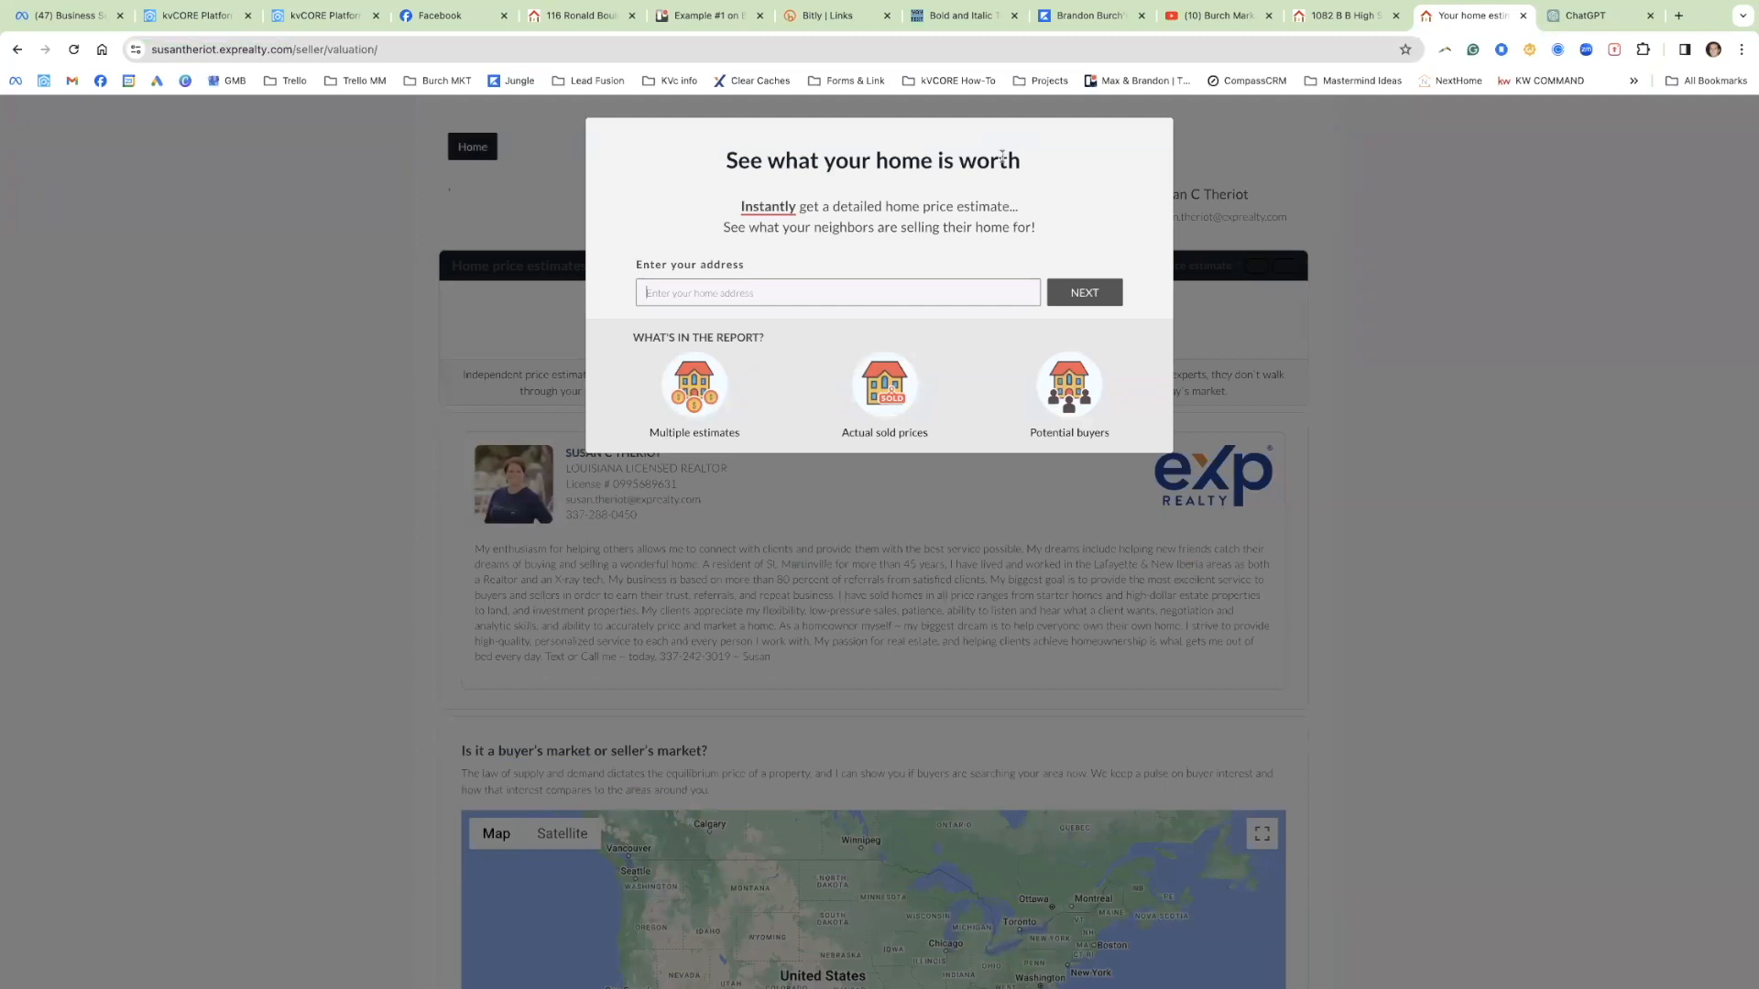
{"action": "left_click", "coordinate": [501, 46]}
{"action": "key", "text": "ctrl+c"}
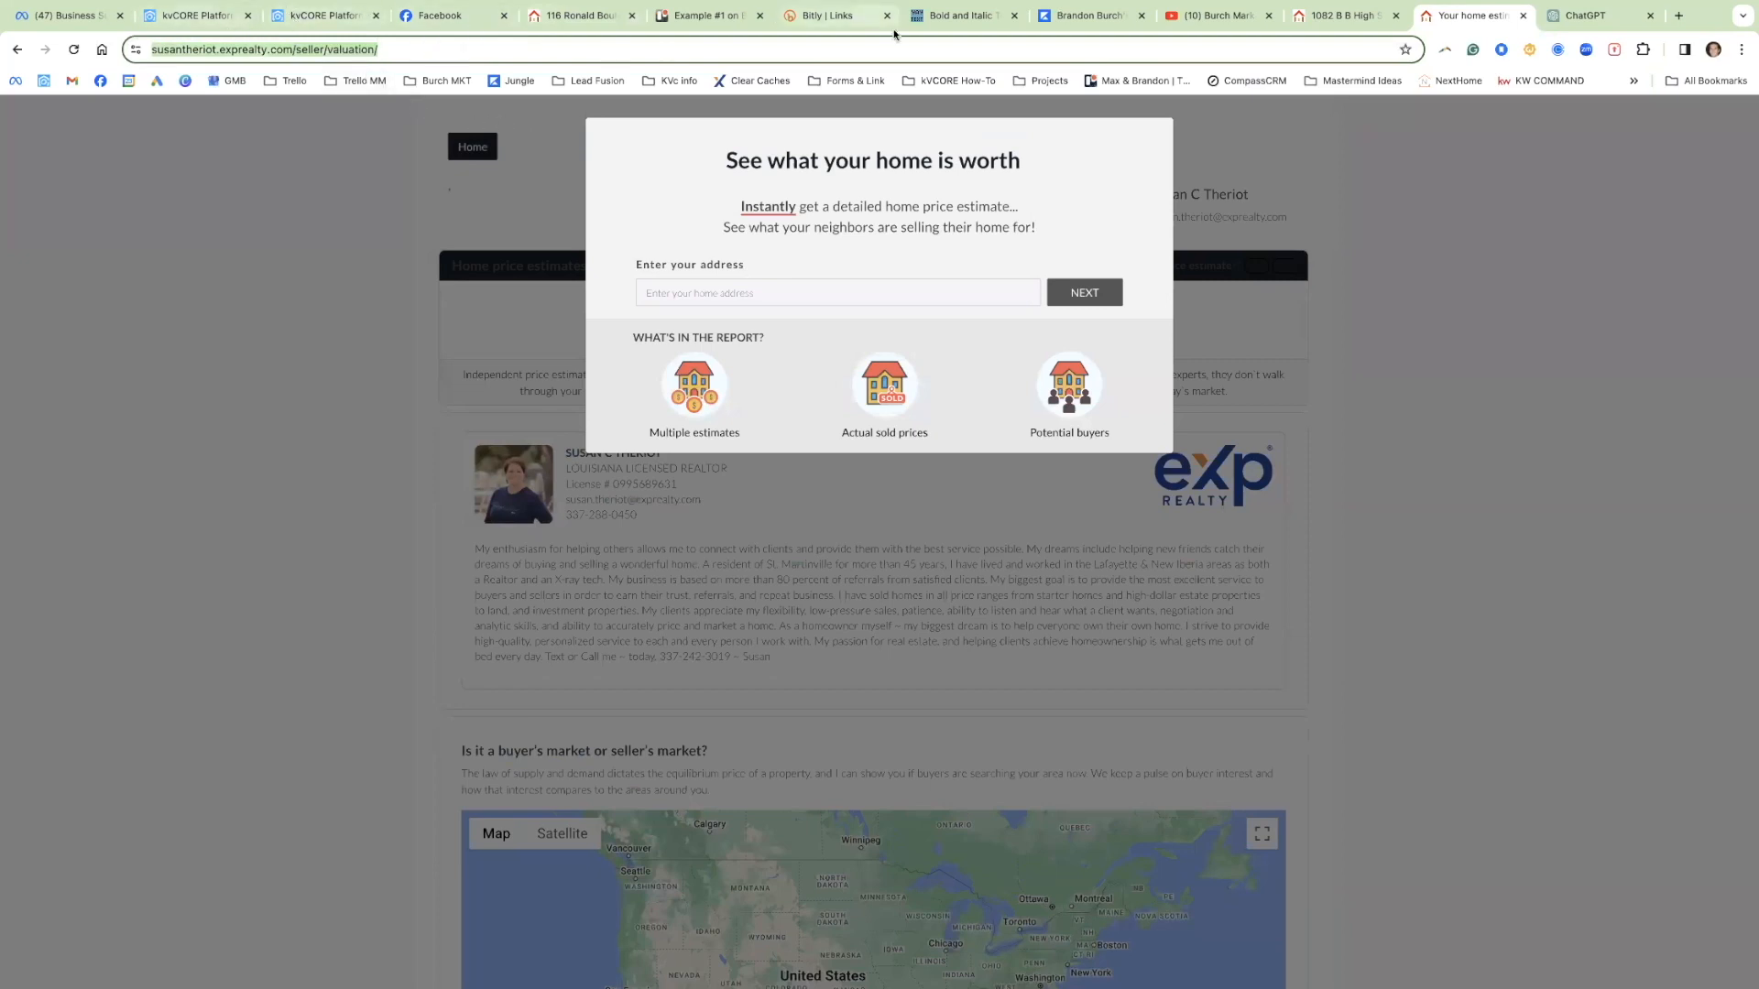
{"action": "left_click", "coordinate": [861, 20]}
{"action": "triple_click", "coordinate": [763, 240]}
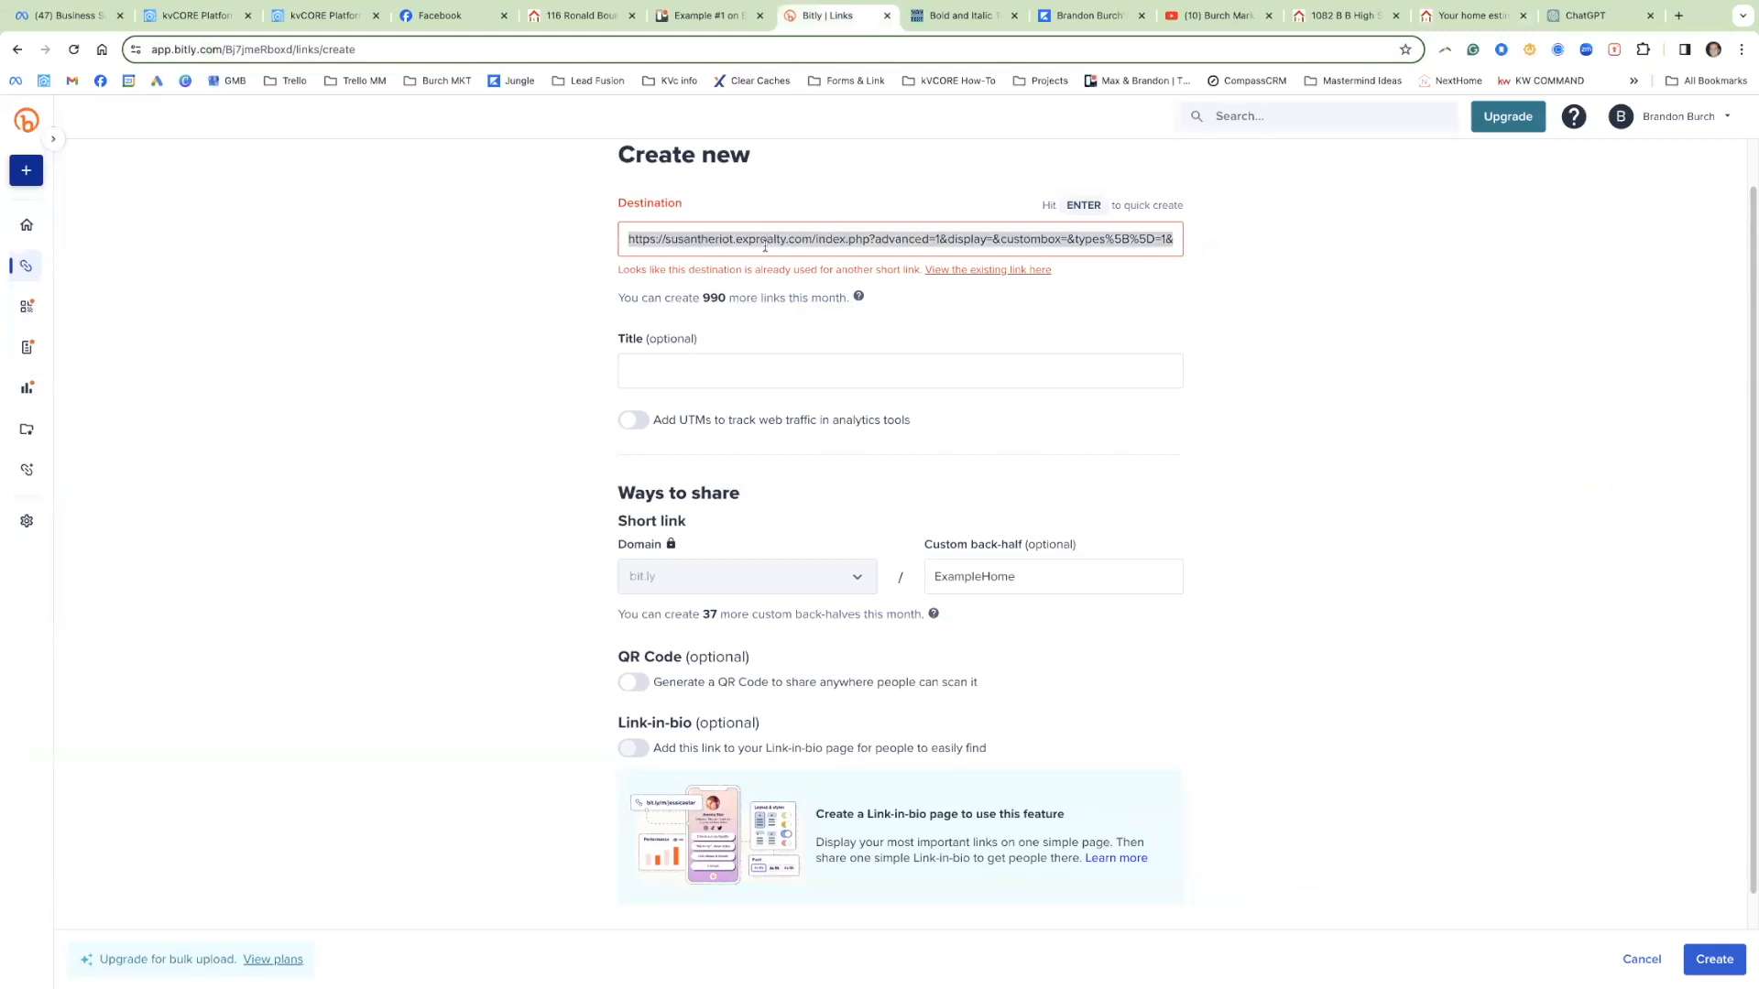
{"action": "key", "text": "ctrl+v"}
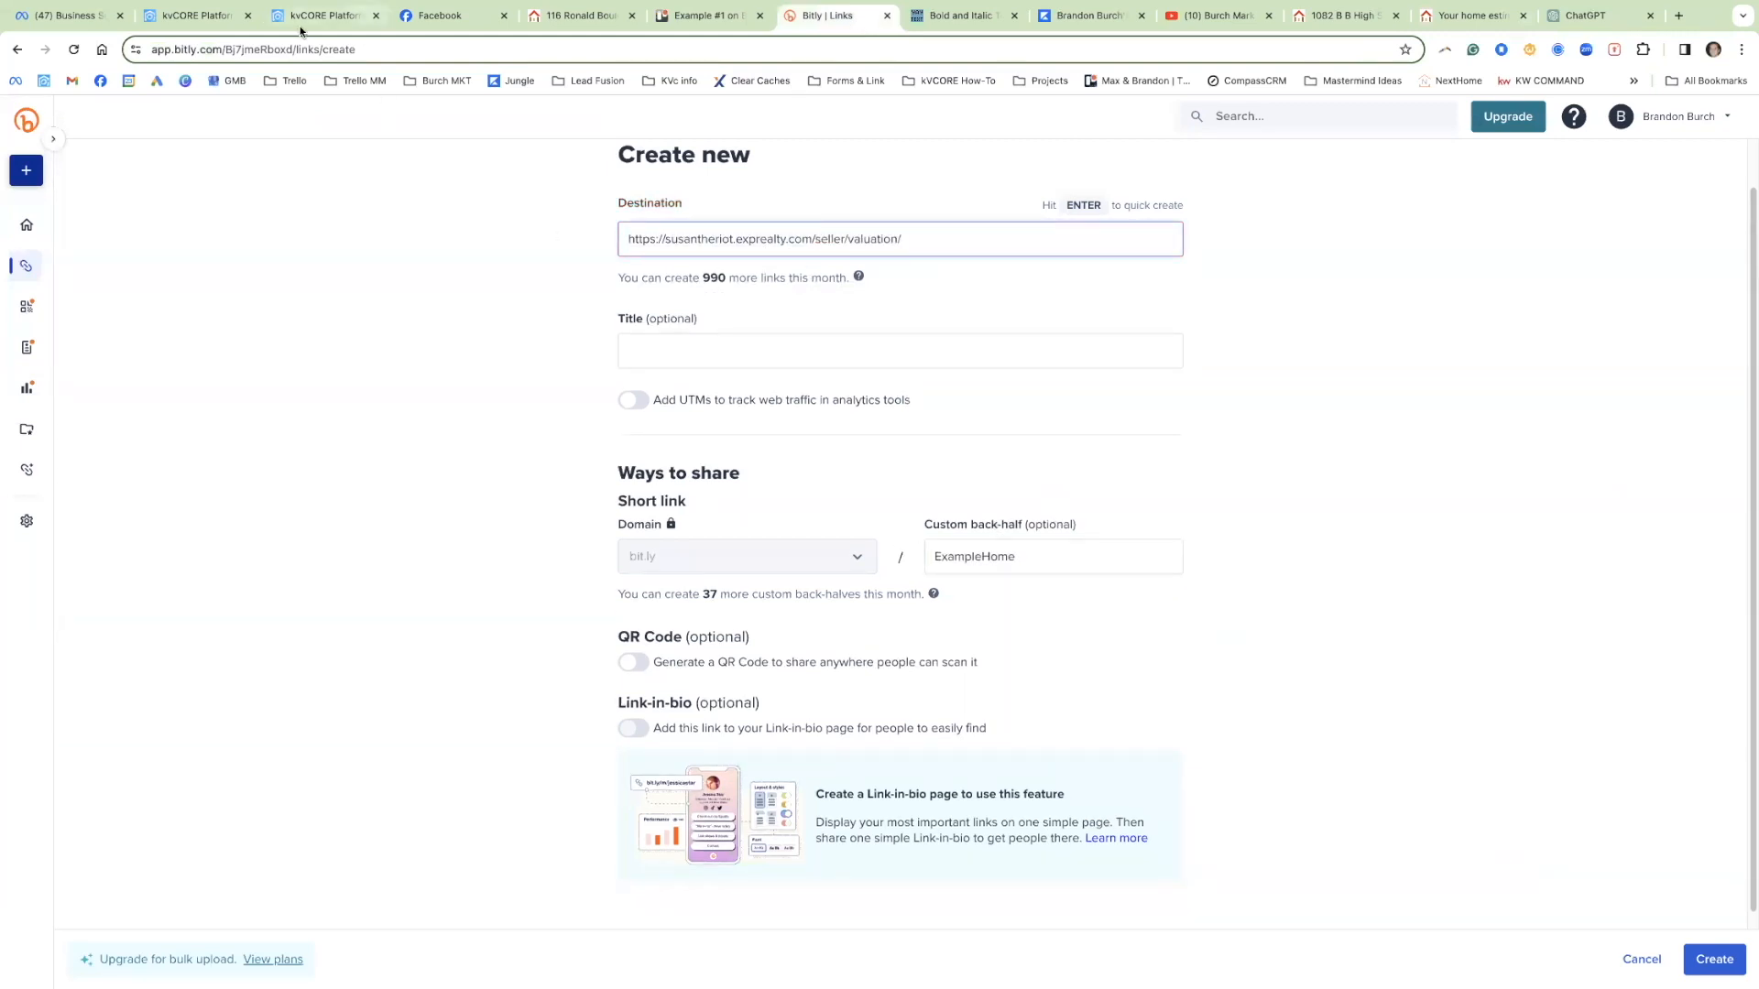
{"action": "key", "text": "ctrl+4"}
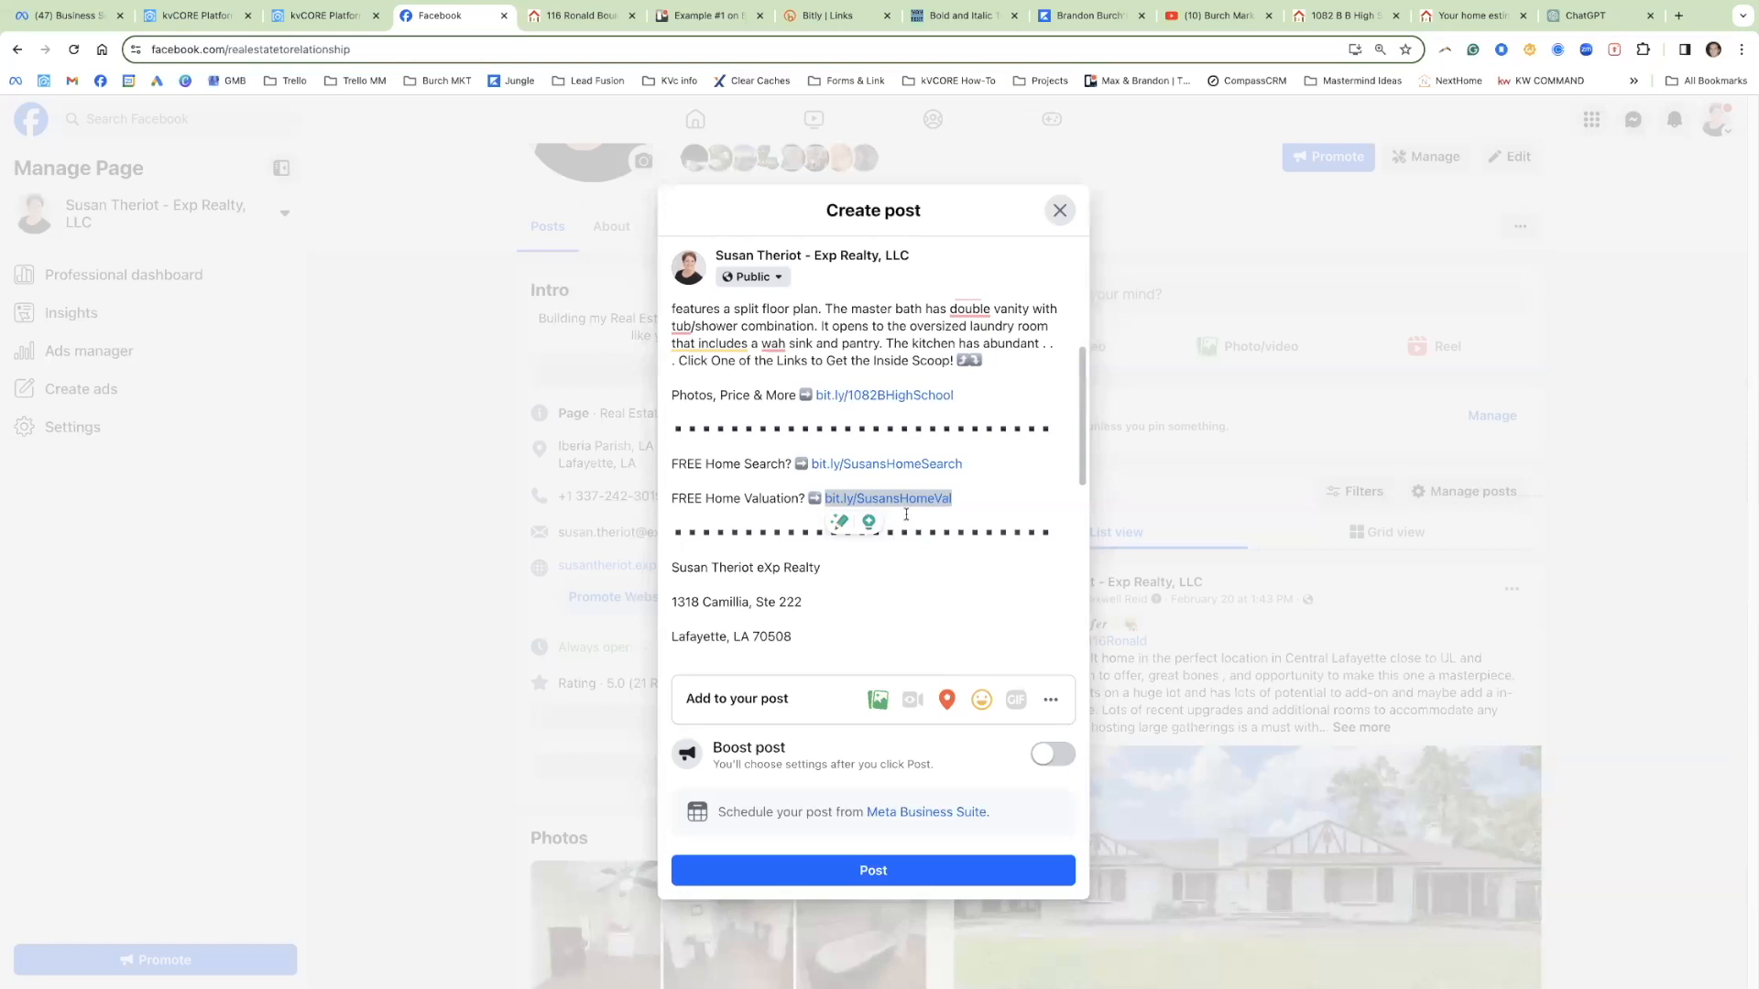
{"action": "left_click_drag", "start_coordinate": [976, 499], "coordinate": [868, 474]}
{"action": "left_click_drag", "start_coordinate": [981, 462], "coordinate": [825, 463]}
{"action": "left_click", "coordinate": [1007, 493]}
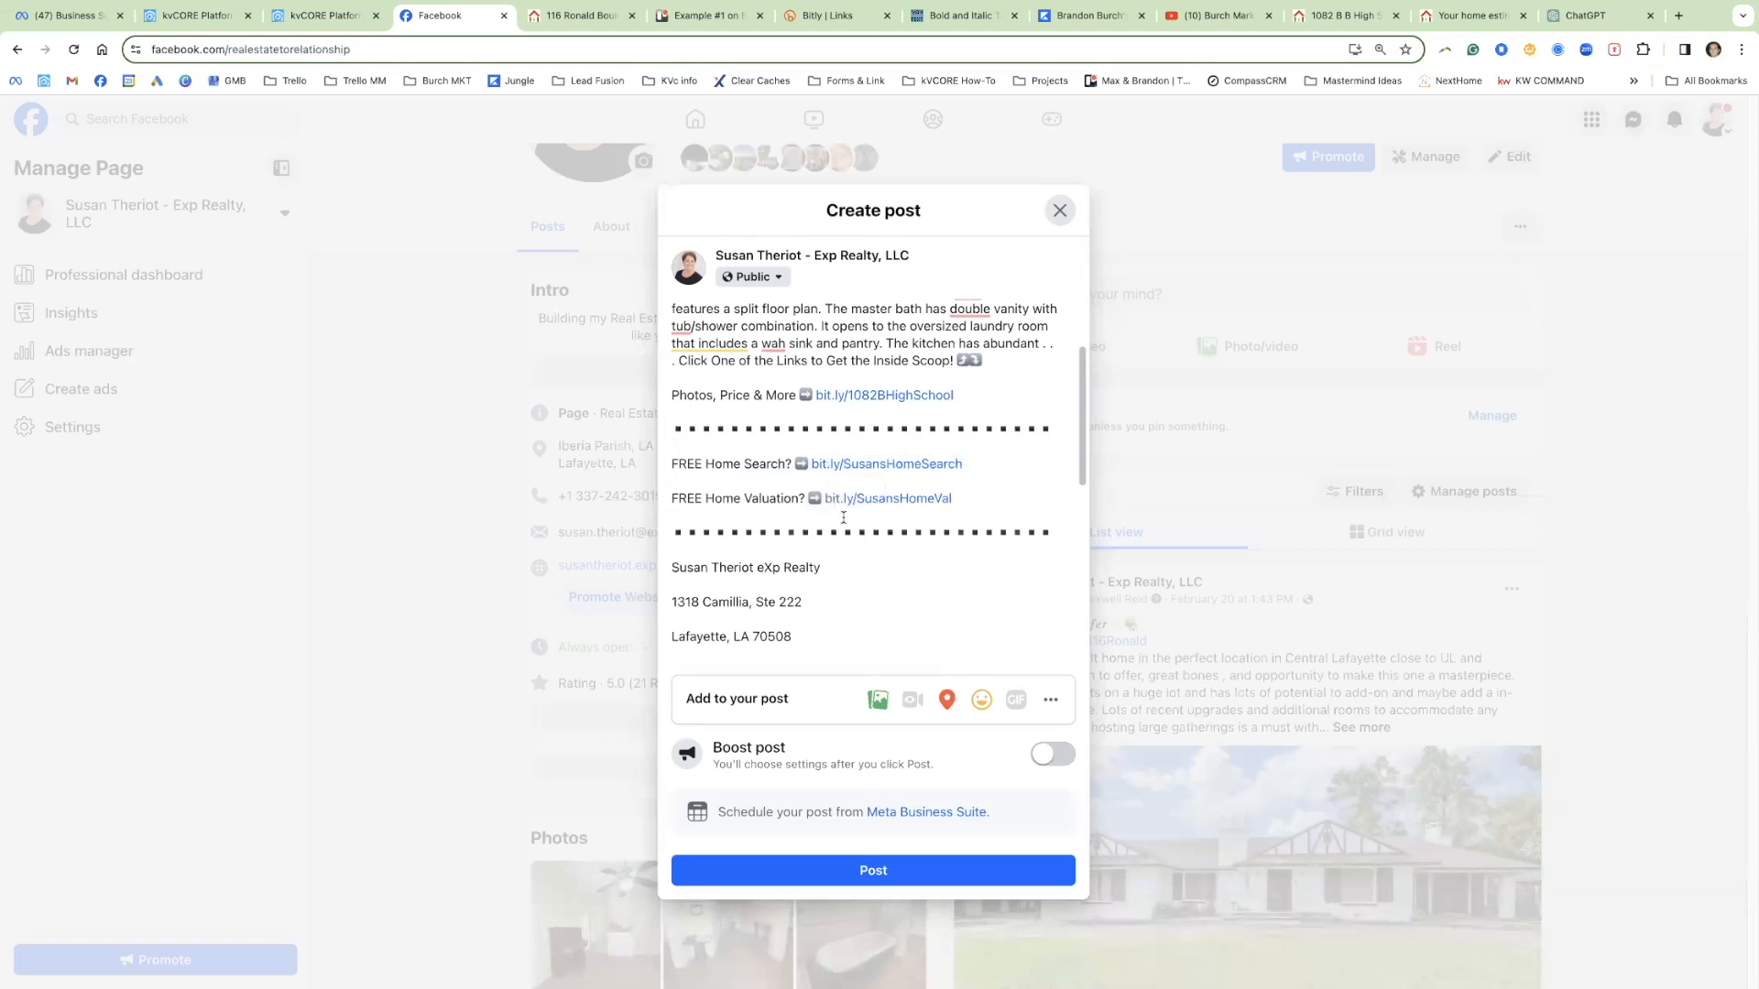
{"action": "scroll", "coordinate": [835, 511], "scroll_direction": "down", "scroll_amount": 5}
{"action": "left_click_drag", "start_coordinate": [662, 395], "coordinate": [817, 393]}
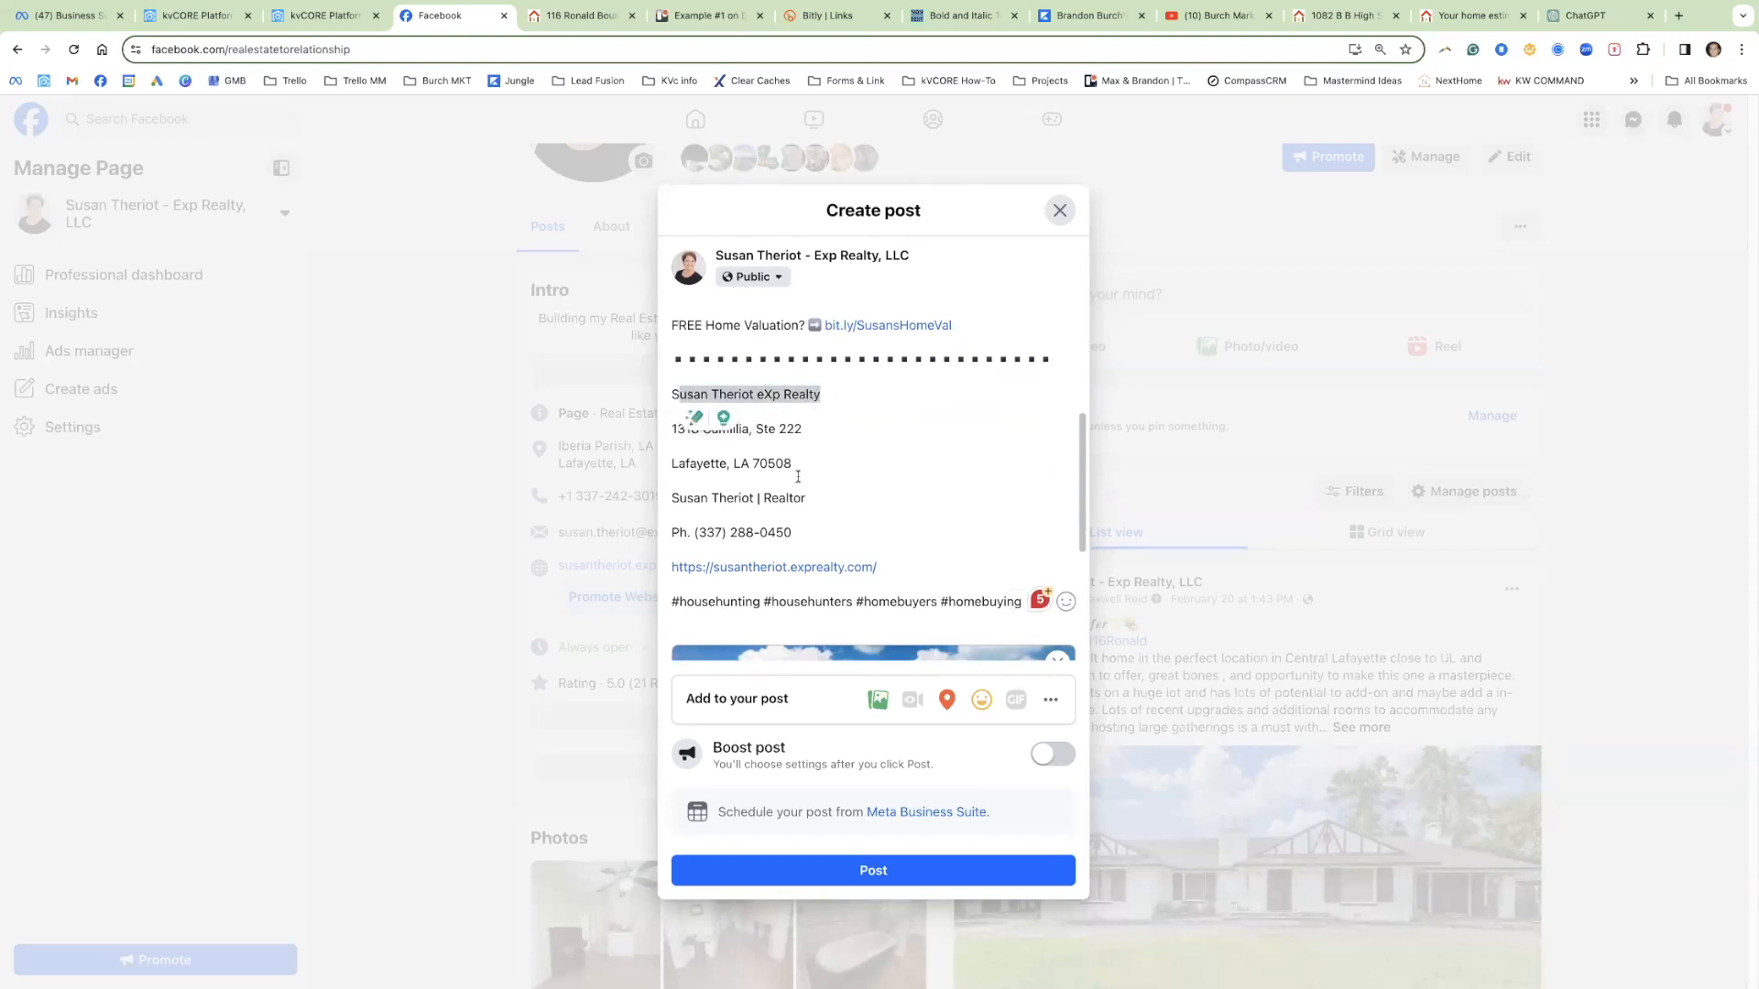
{"action": "scroll", "coordinate": [798, 476], "scroll_direction": "down", "scroll_amount": 2}
{"action": "left_click_drag", "start_coordinate": [878, 502], "coordinate": [677, 499]}
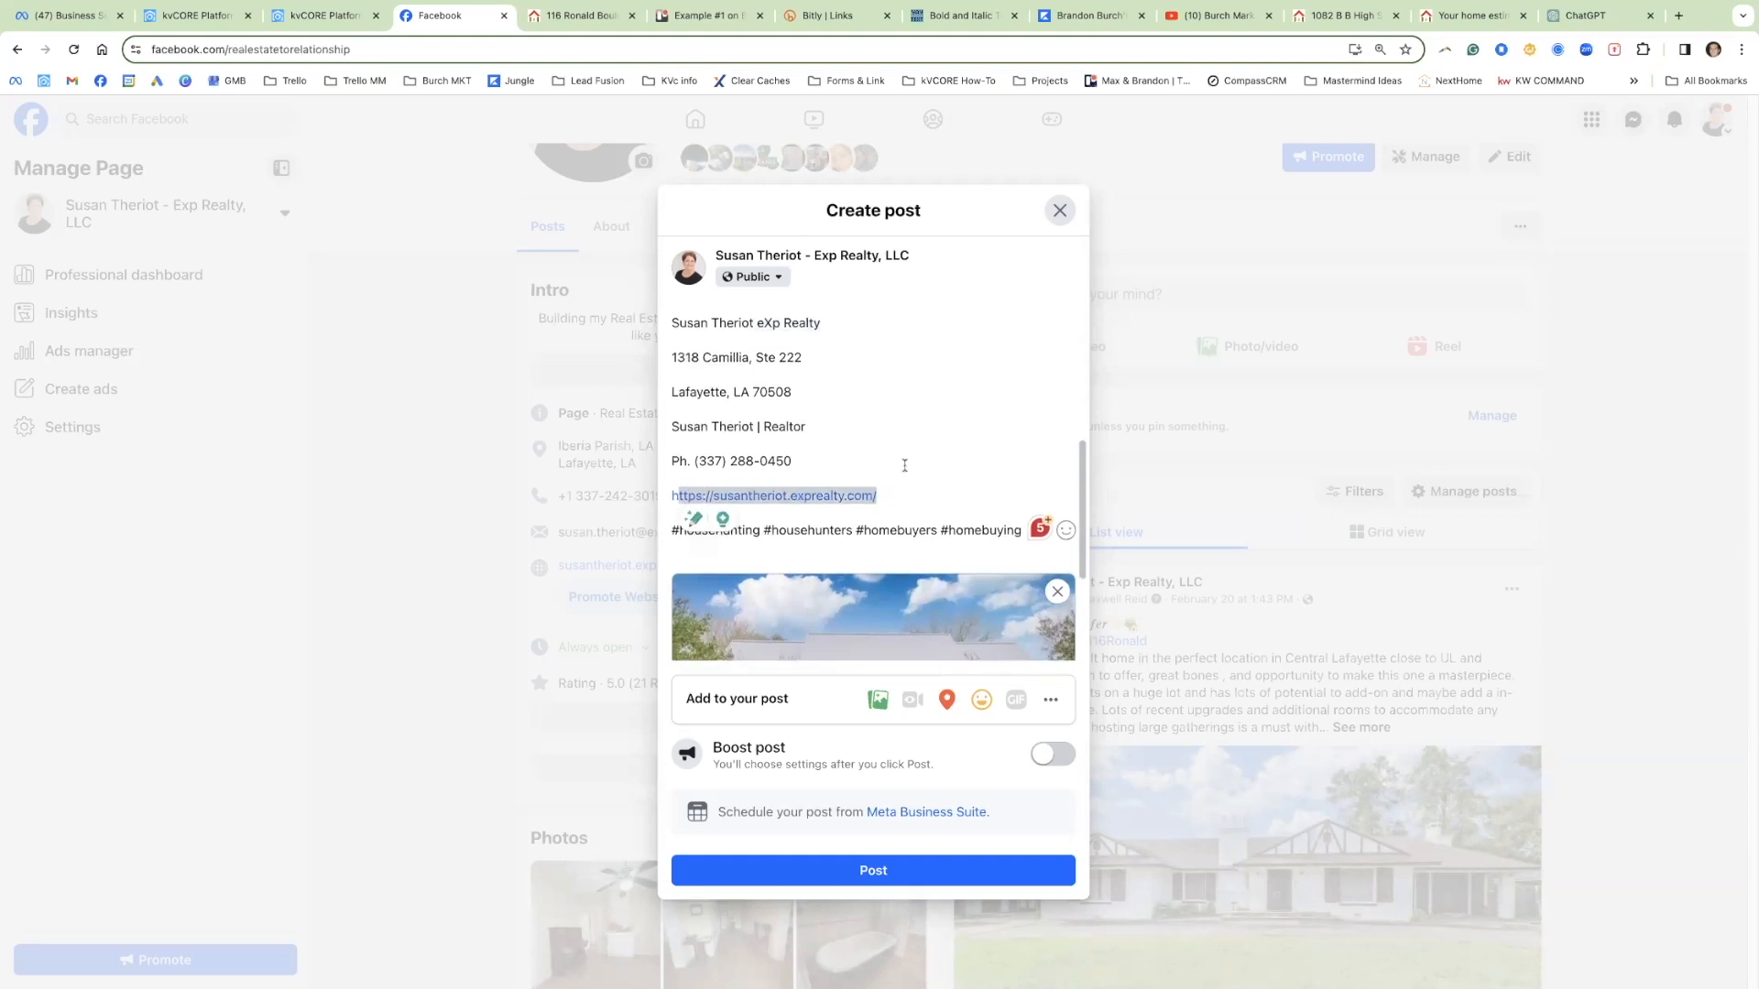
{"action": "scroll", "coordinate": [831, 502], "scroll_direction": "down", "scroll_amount": 1}
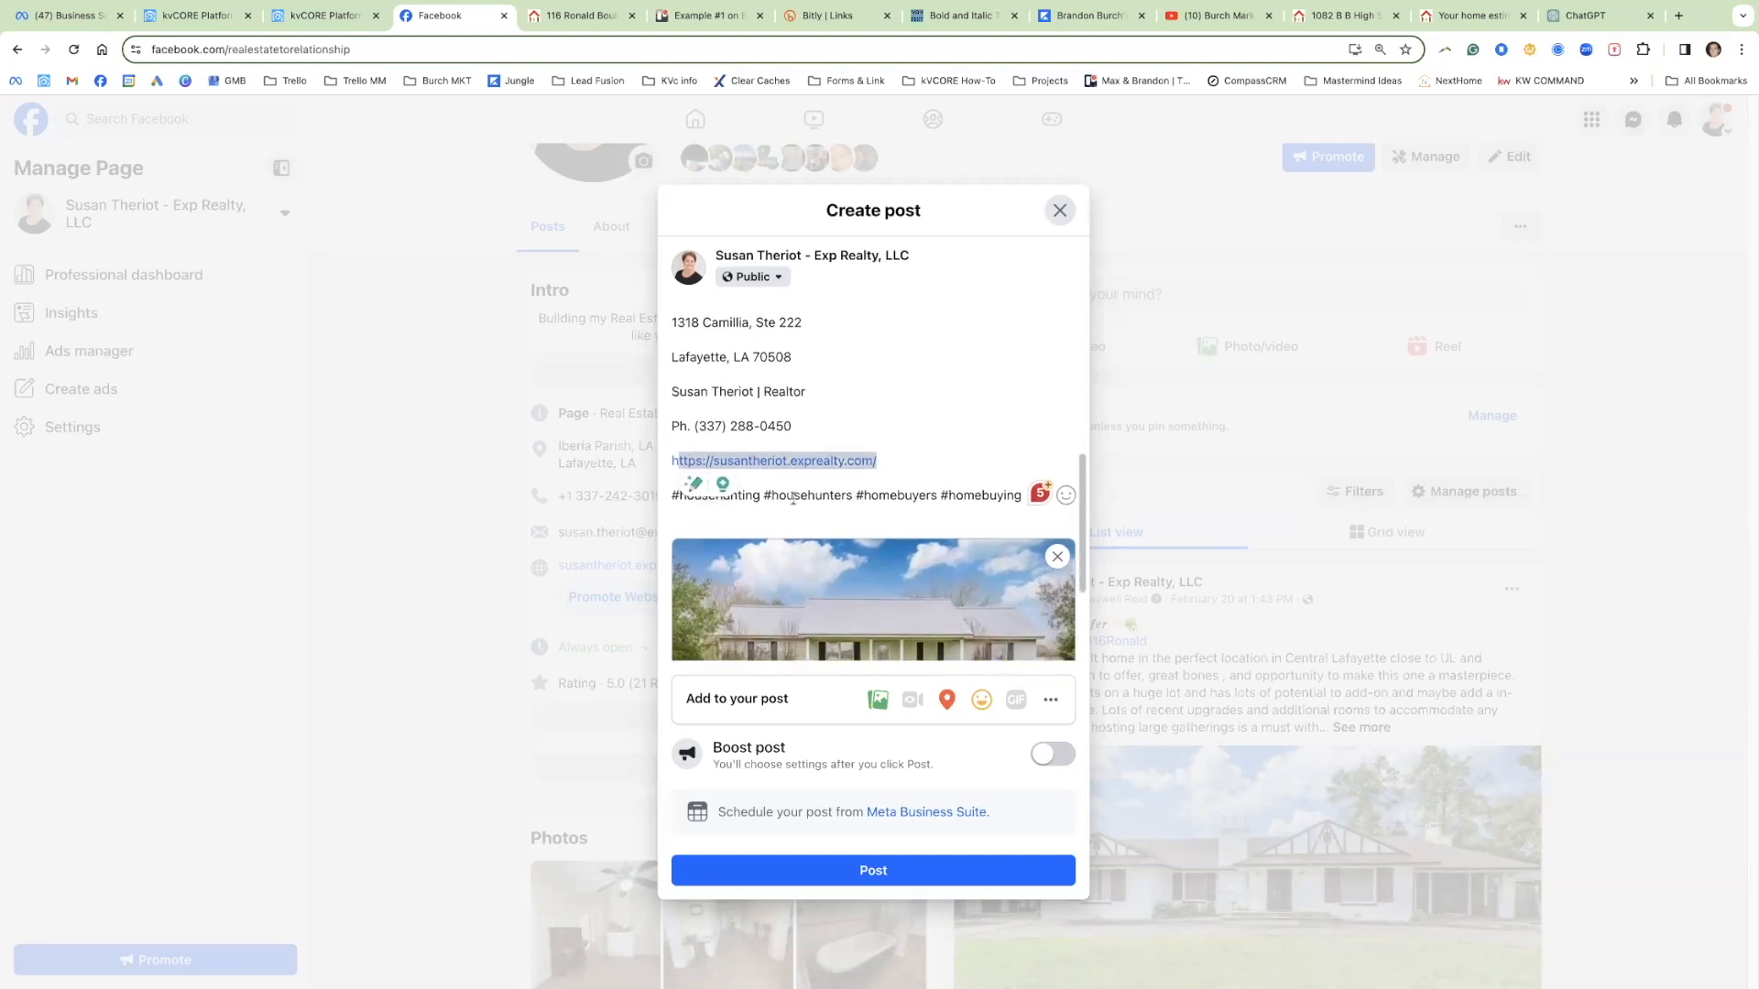
{"action": "left_click", "coordinate": [1013, 499]}
{"action": "key", "text": "Escape"}
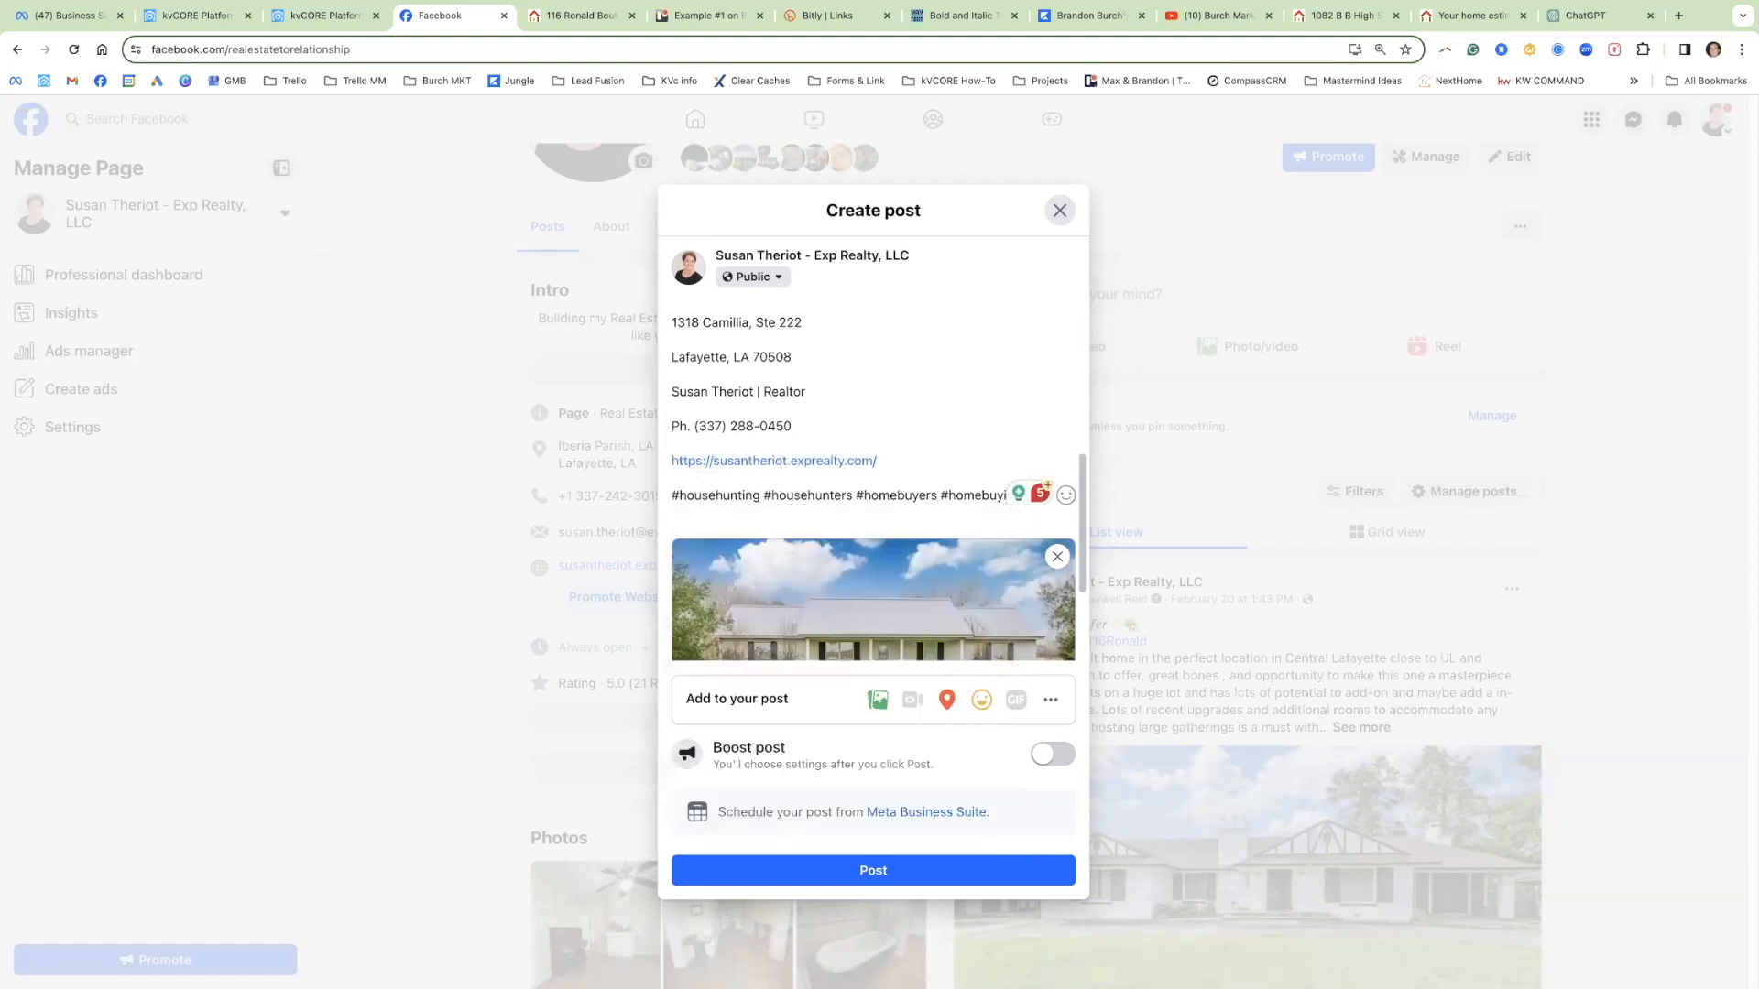
{"action": "type", "text": "#neworleans"}
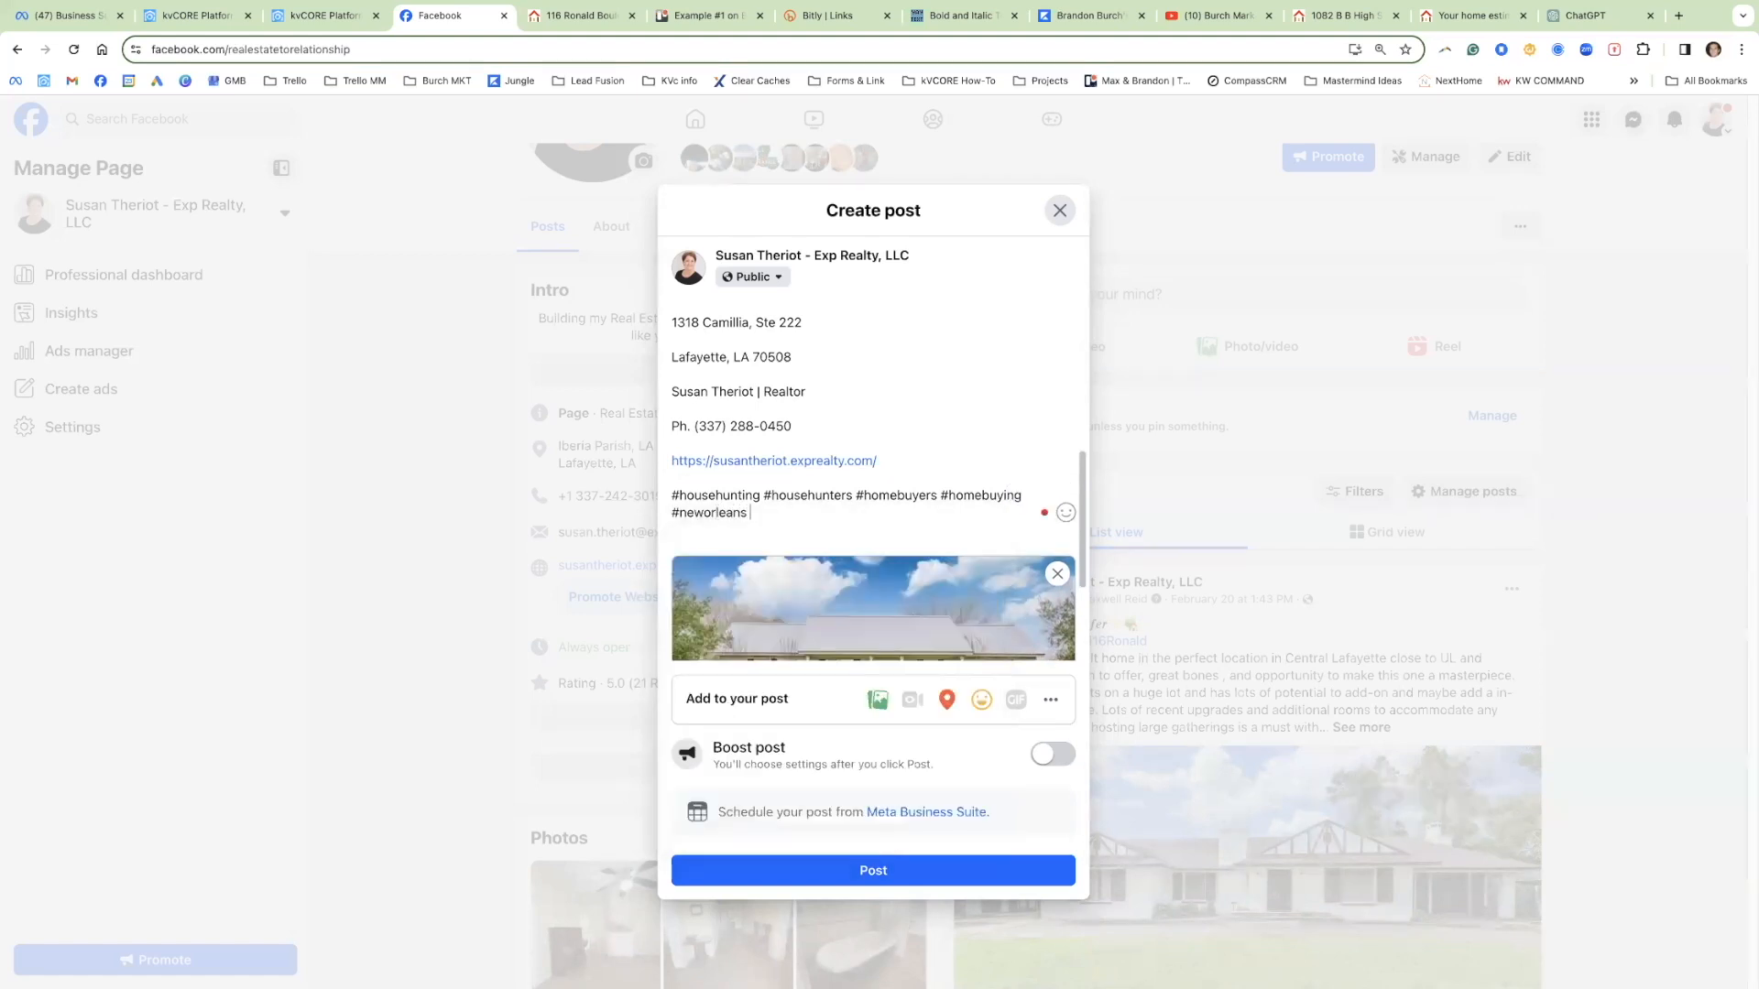
{"action": "key", "text": "BackSpace"}
{"action": "key", "text": "BackSpace"}
{"action": "key", "text": "BackSpace"}
{"action": "key", "text": "BackSpace"}
{"action": "key", "text": "BackSpace"}
{"action": "key", "text": "BackSpace"}
{"action": "key", "text": "BackSpace"}
{"action": "key", "text": "BackSpace"}
{"action": "key", "text": "BackSpace"}
{"action": "key", "text": "BackSpace"}
{"action": "key", "text": "BackSpace"}
{"action": "key", "text": "BackSpace"}
{"action": "key", "text": "BackSpace"}
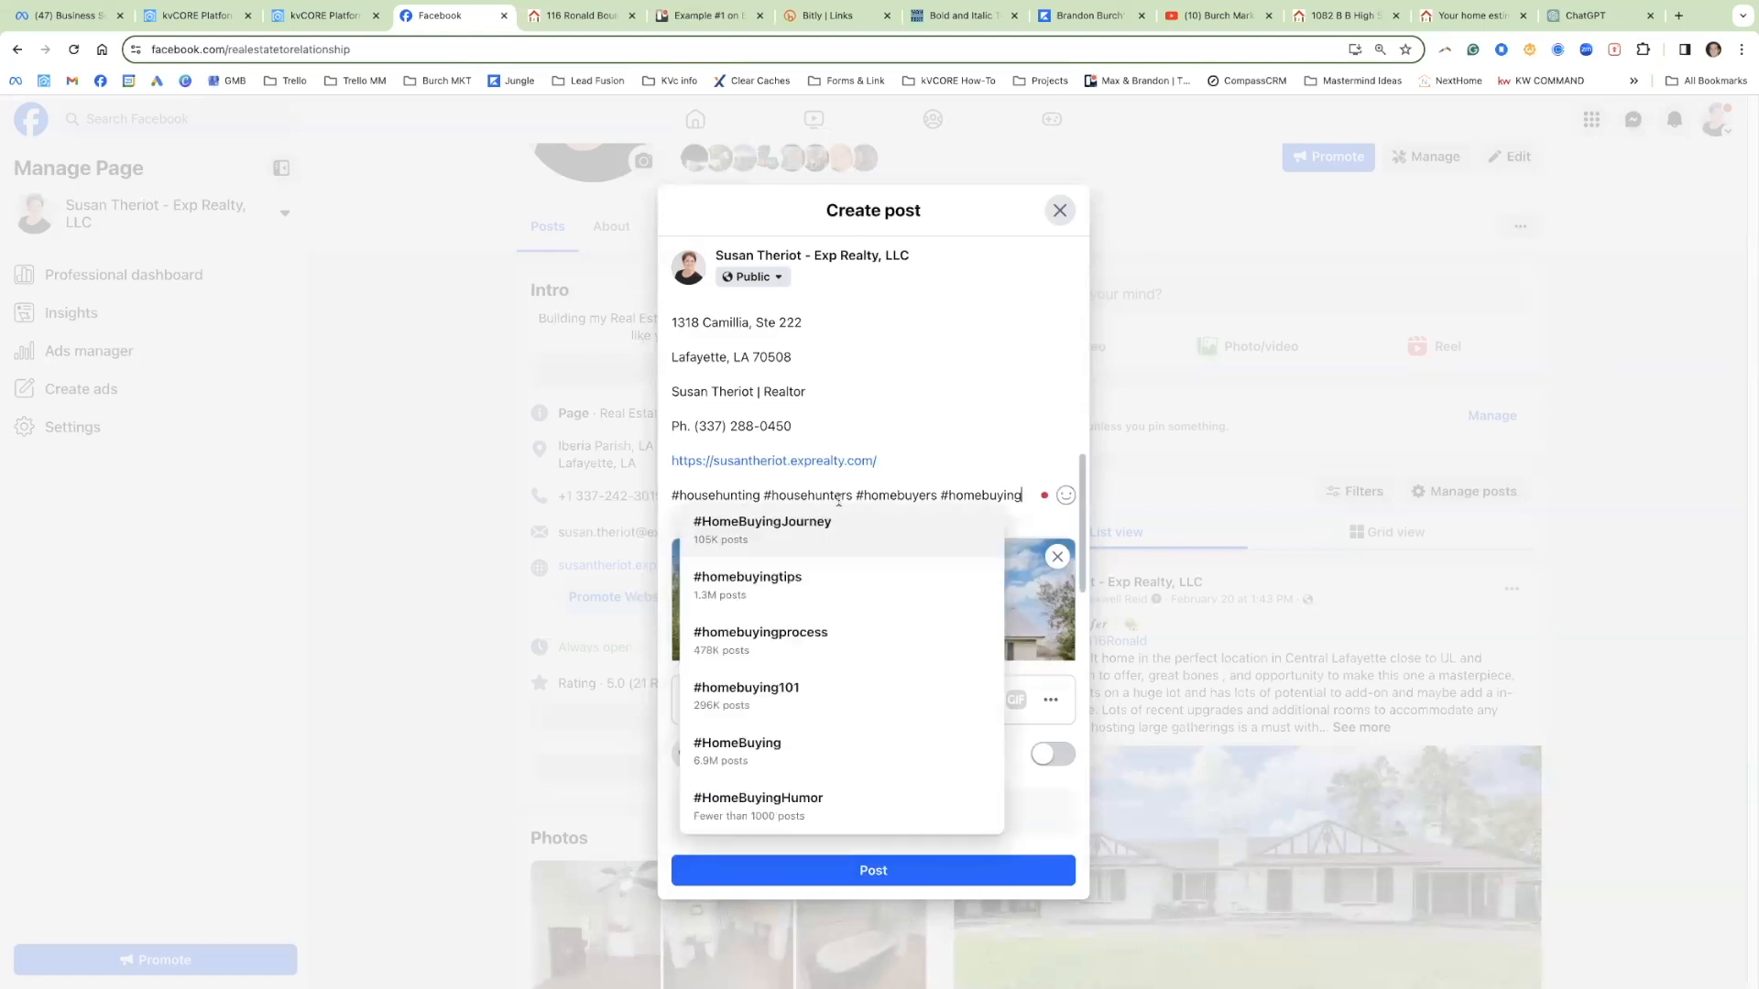
{"action": "scroll", "coordinate": [870, 458], "scroll_direction": "up", "scroll_amount": 5}
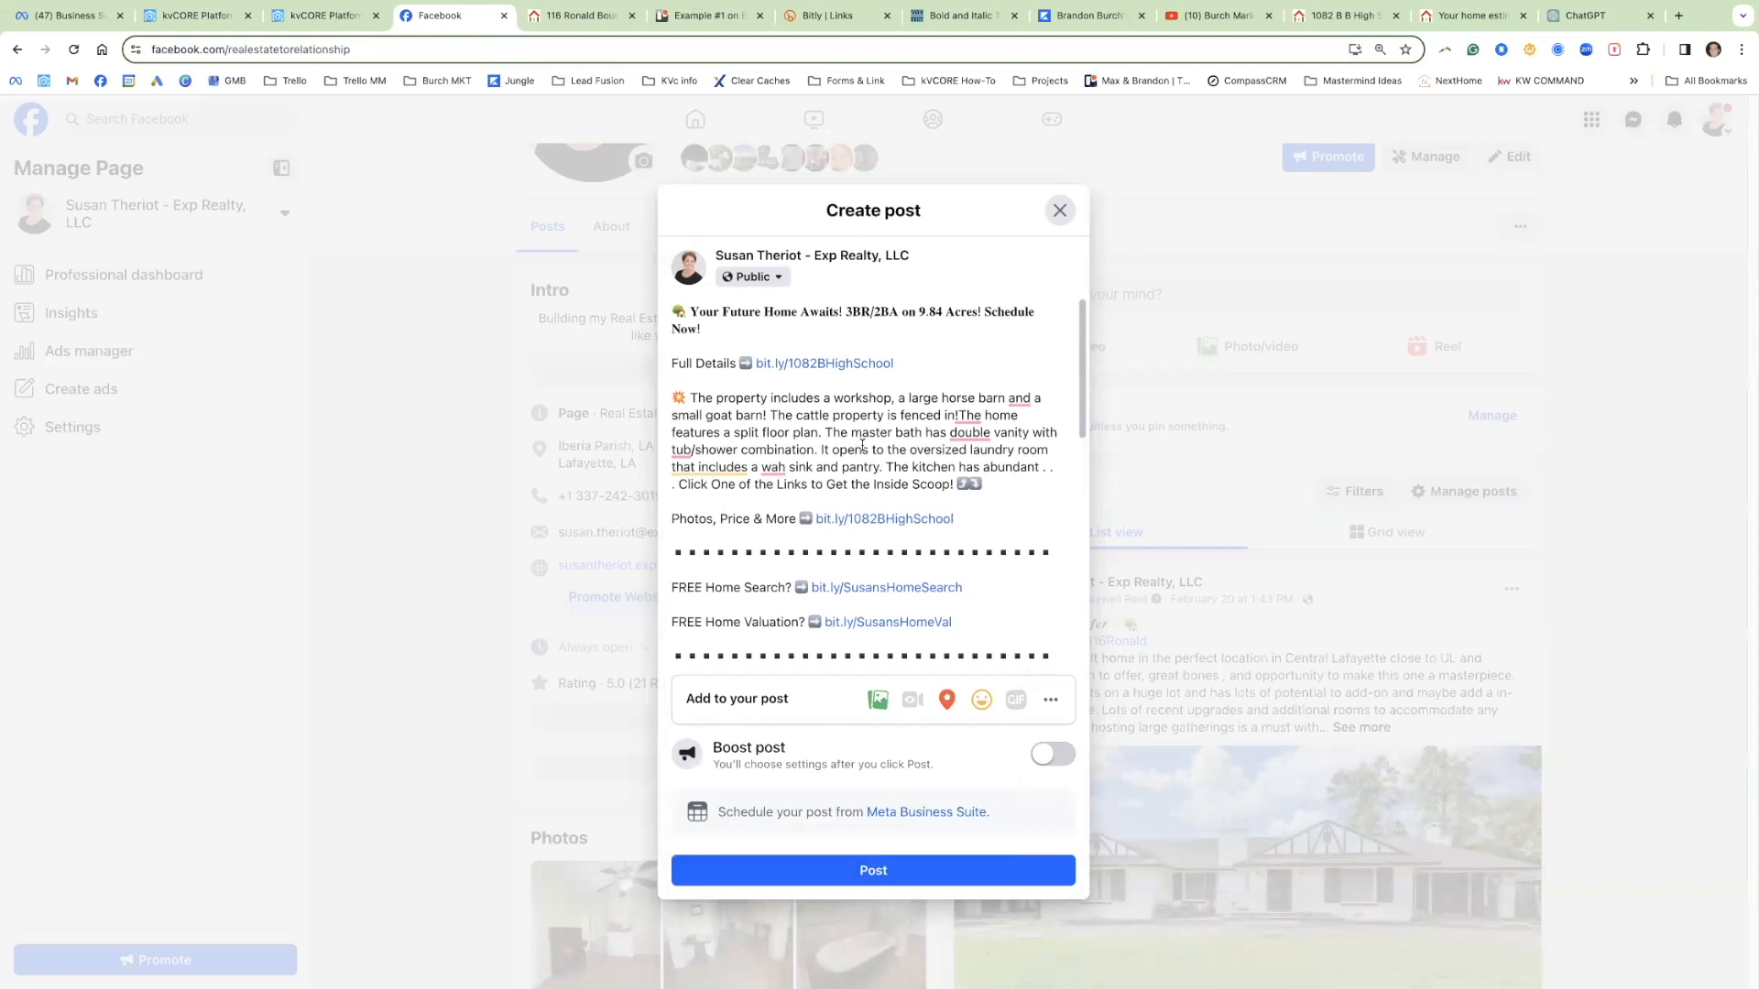
{"action": "scroll", "coordinate": [908, 489], "scroll_direction": "down", "scroll_amount": 5}
{"action": "scroll", "coordinate": [908, 489], "scroll_direction": "down", "scroll_amount": 3}
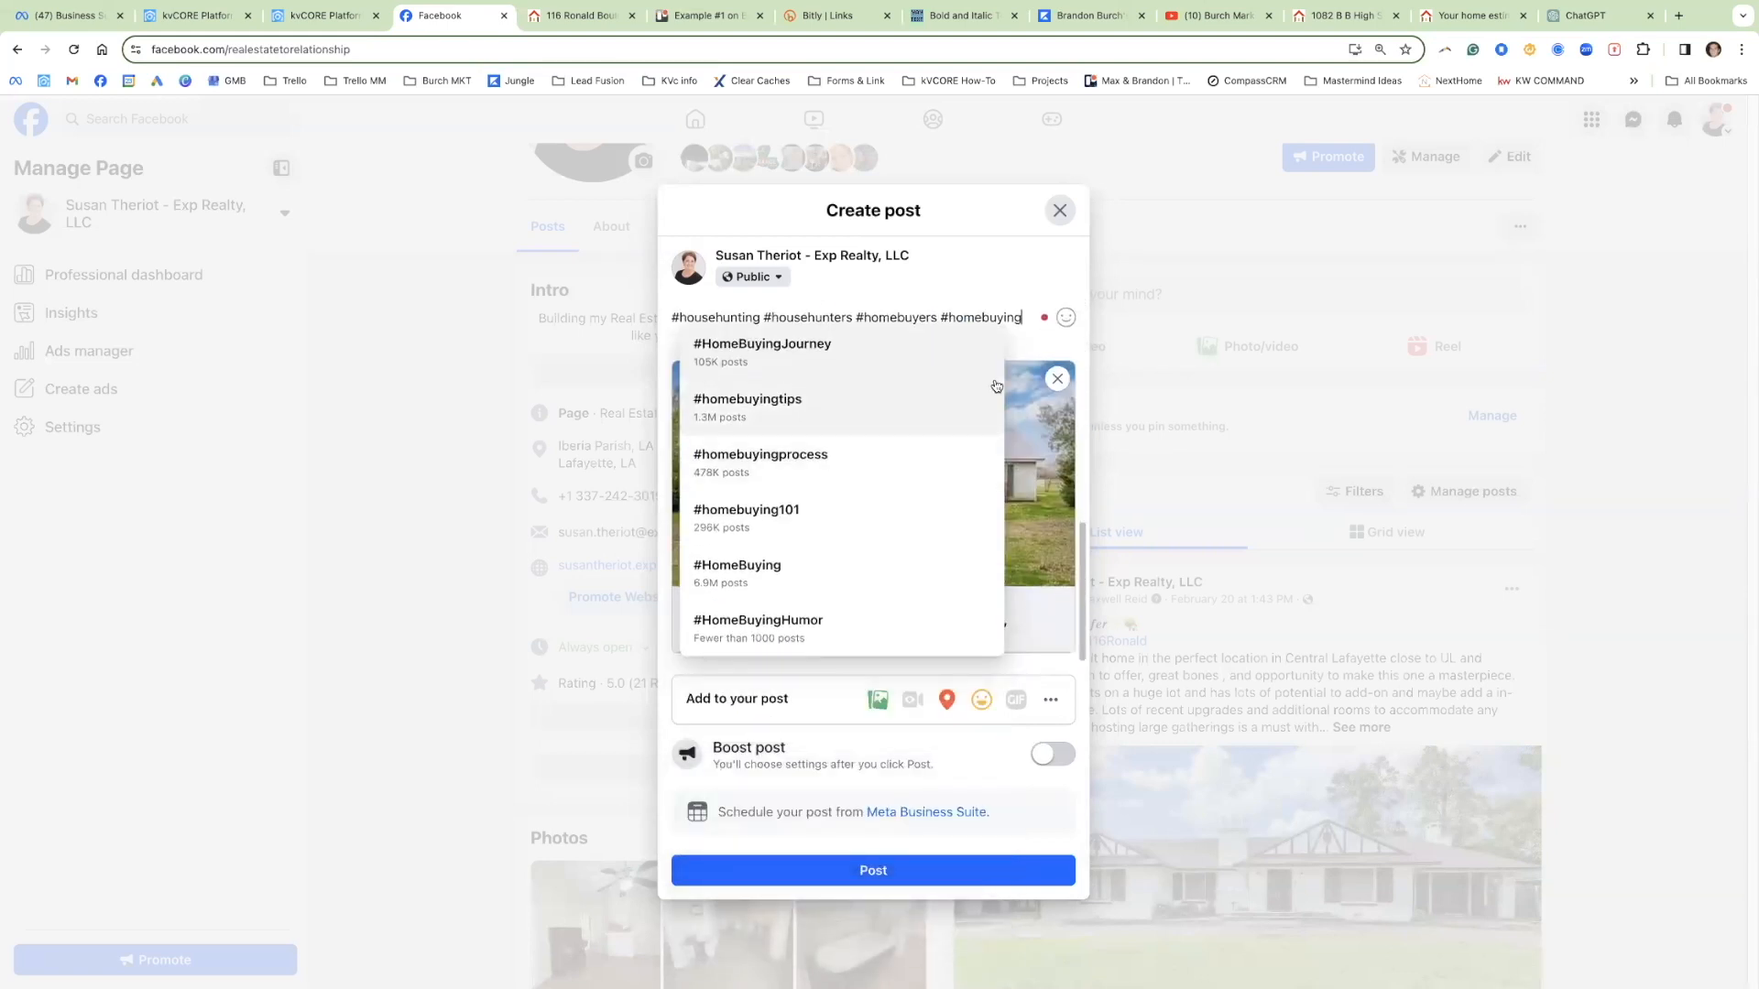
{"action": "left_click", "coordinate": [990, 276]}
{"action": "scroll", "coordinate": [975, 433], "scroll_direction": "up", "scroll_amount": 5}
{"action": "scroll", "coordinate": [975, 432], "scroll_direction": "up", "scroll_amount": 2}
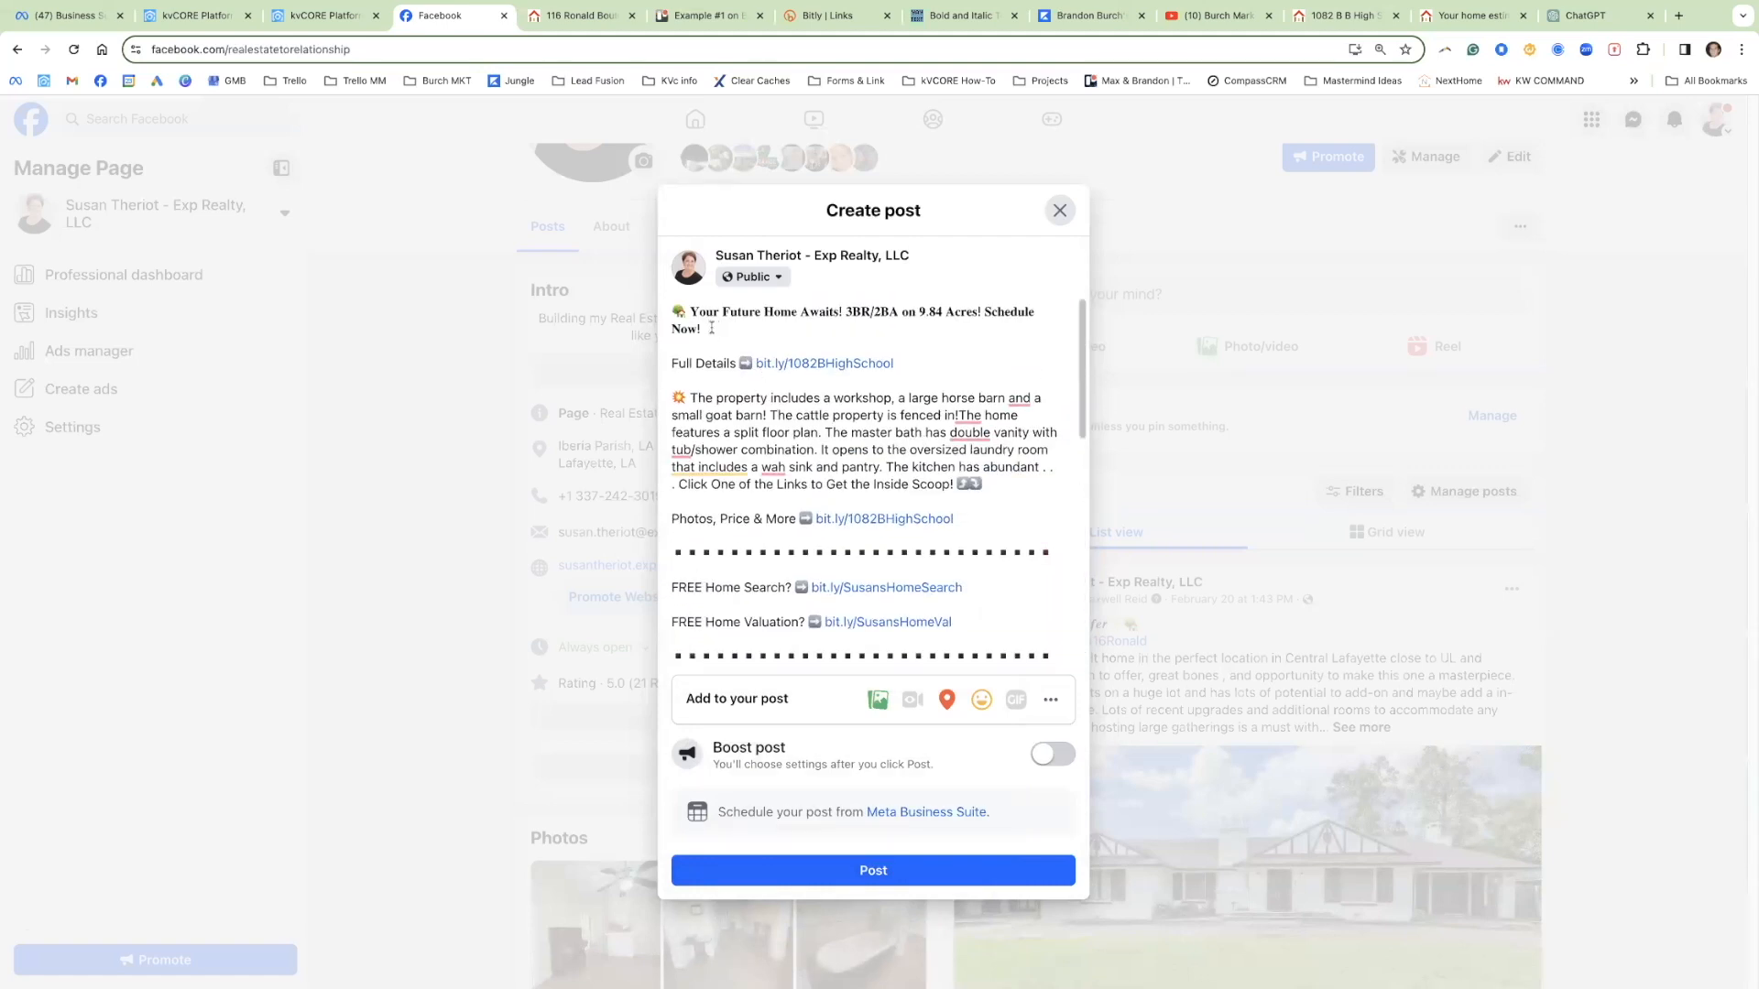
{"action": "left_click_drag", "start_coordinate": [702, 328], "coordinate": [672, 314]}
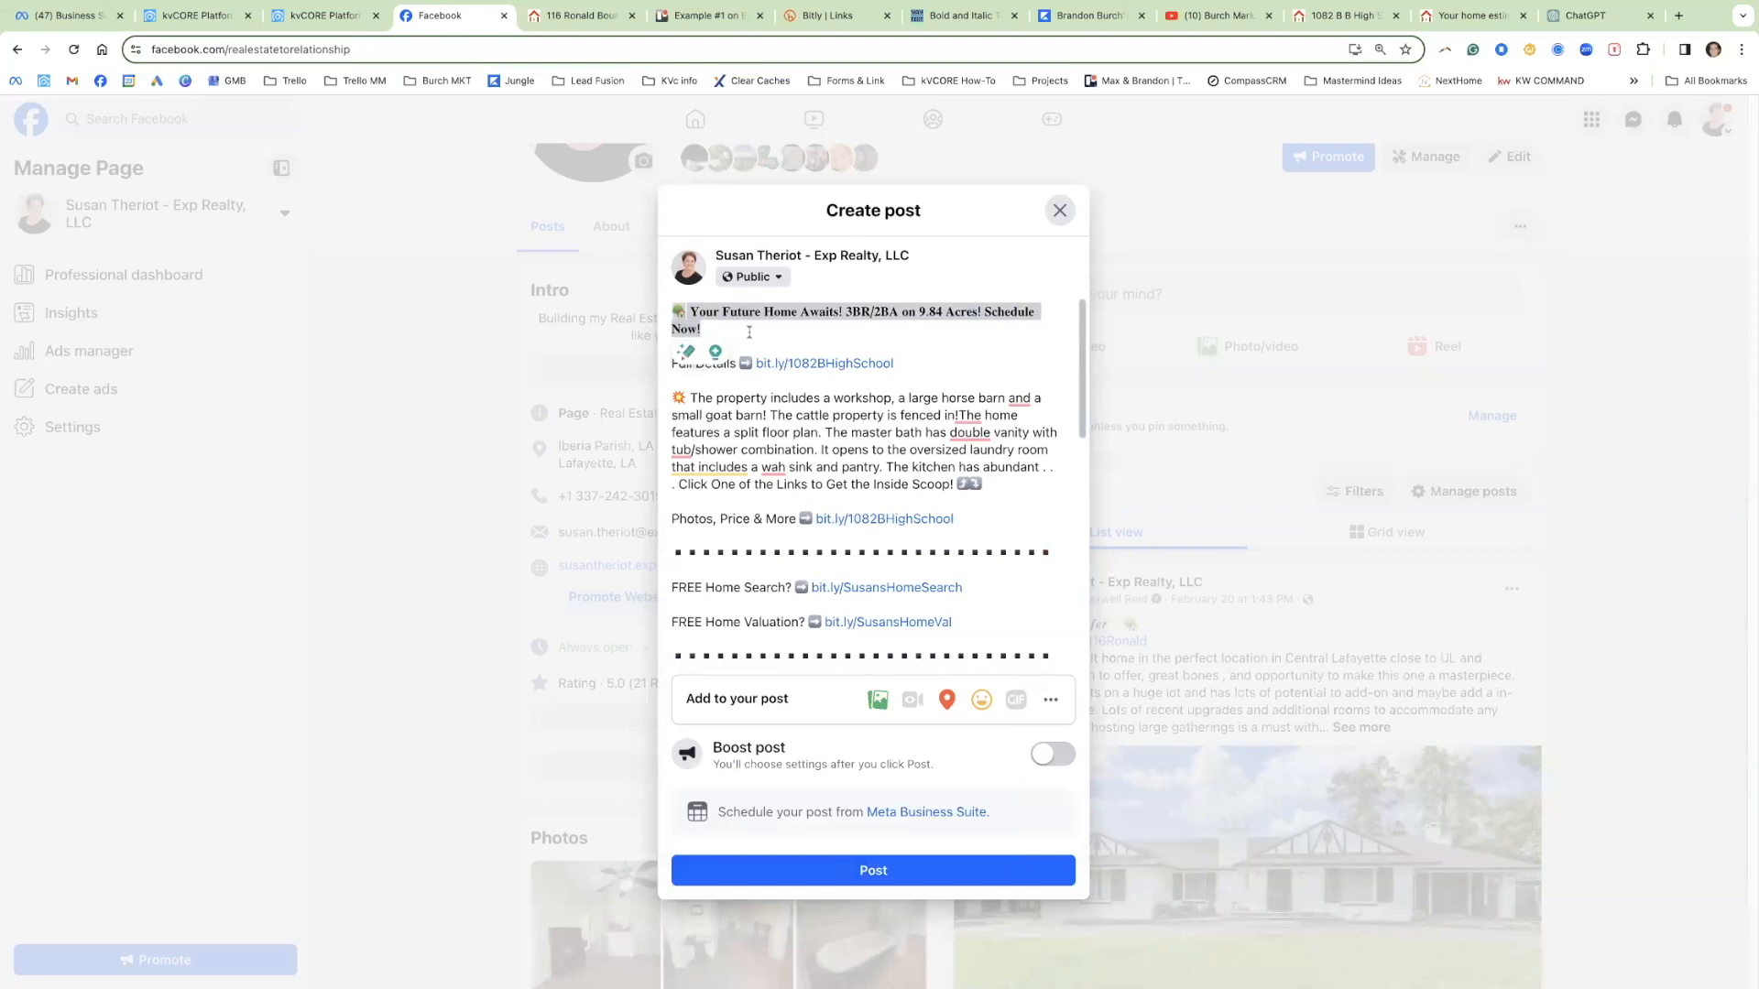
{"action": "left_click_drag", "start_coordinate": [905, 364], "coordinate": [672, 314]}
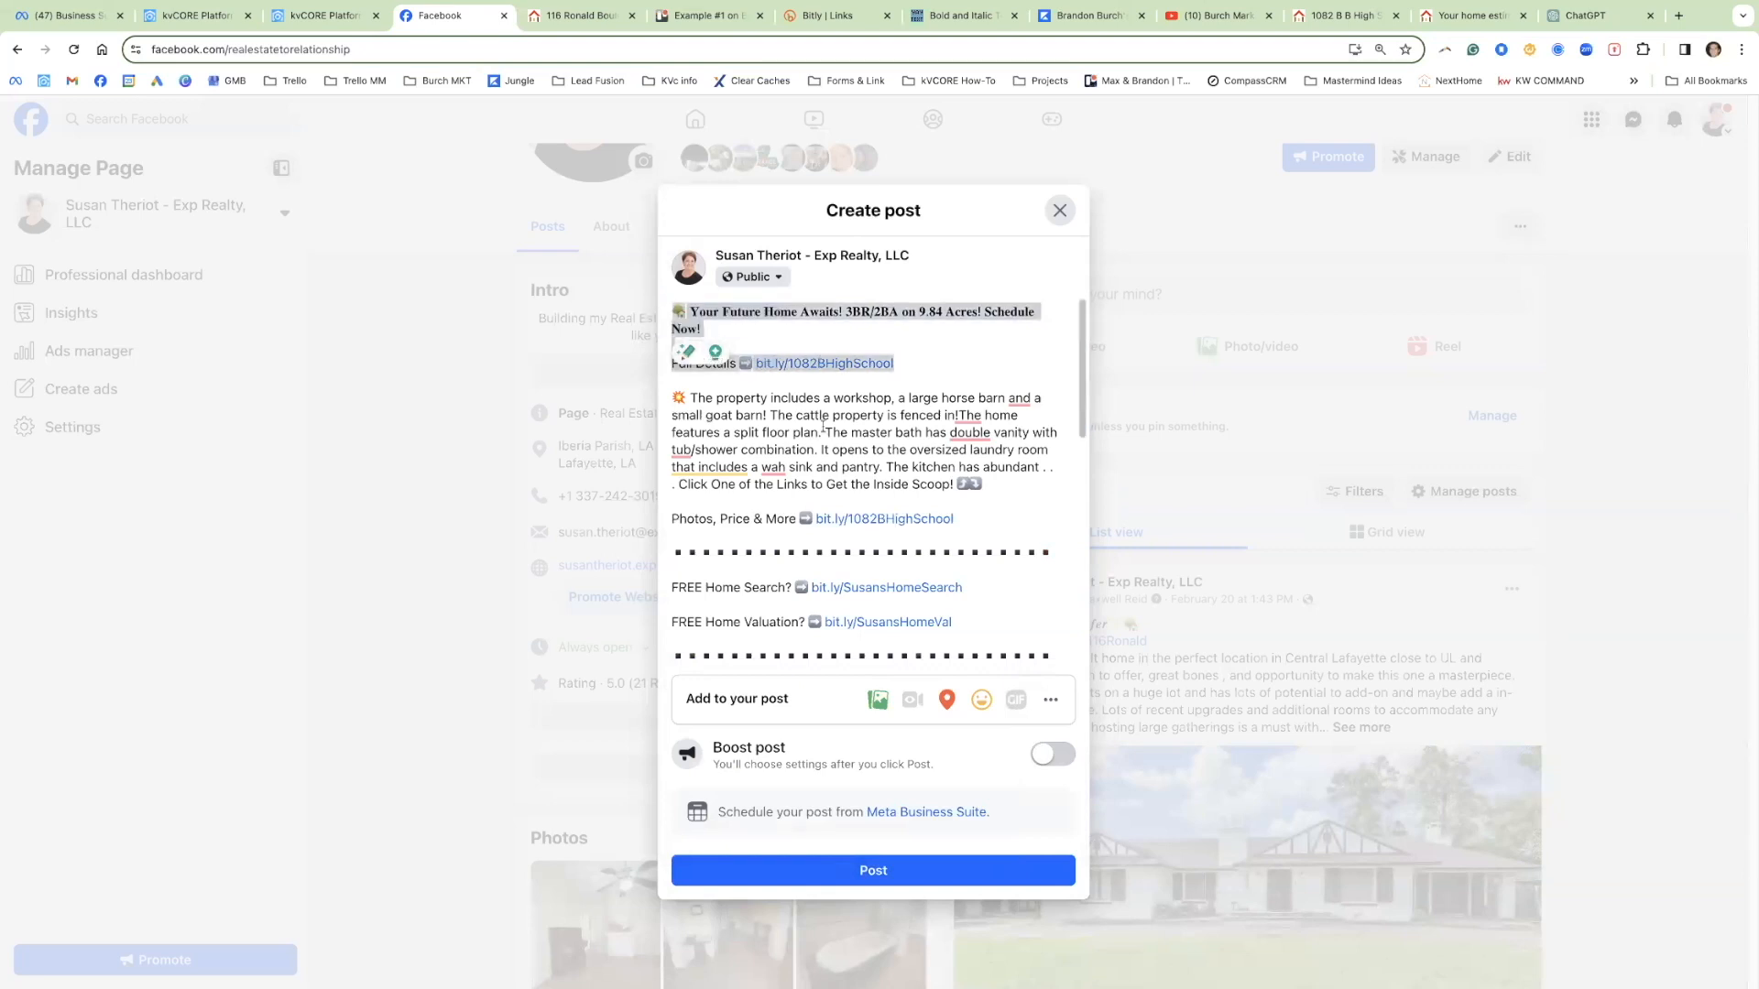
{"action": "left_click_drag", "start_coordinate": [690, 398], "coordinate": [832, 519]}
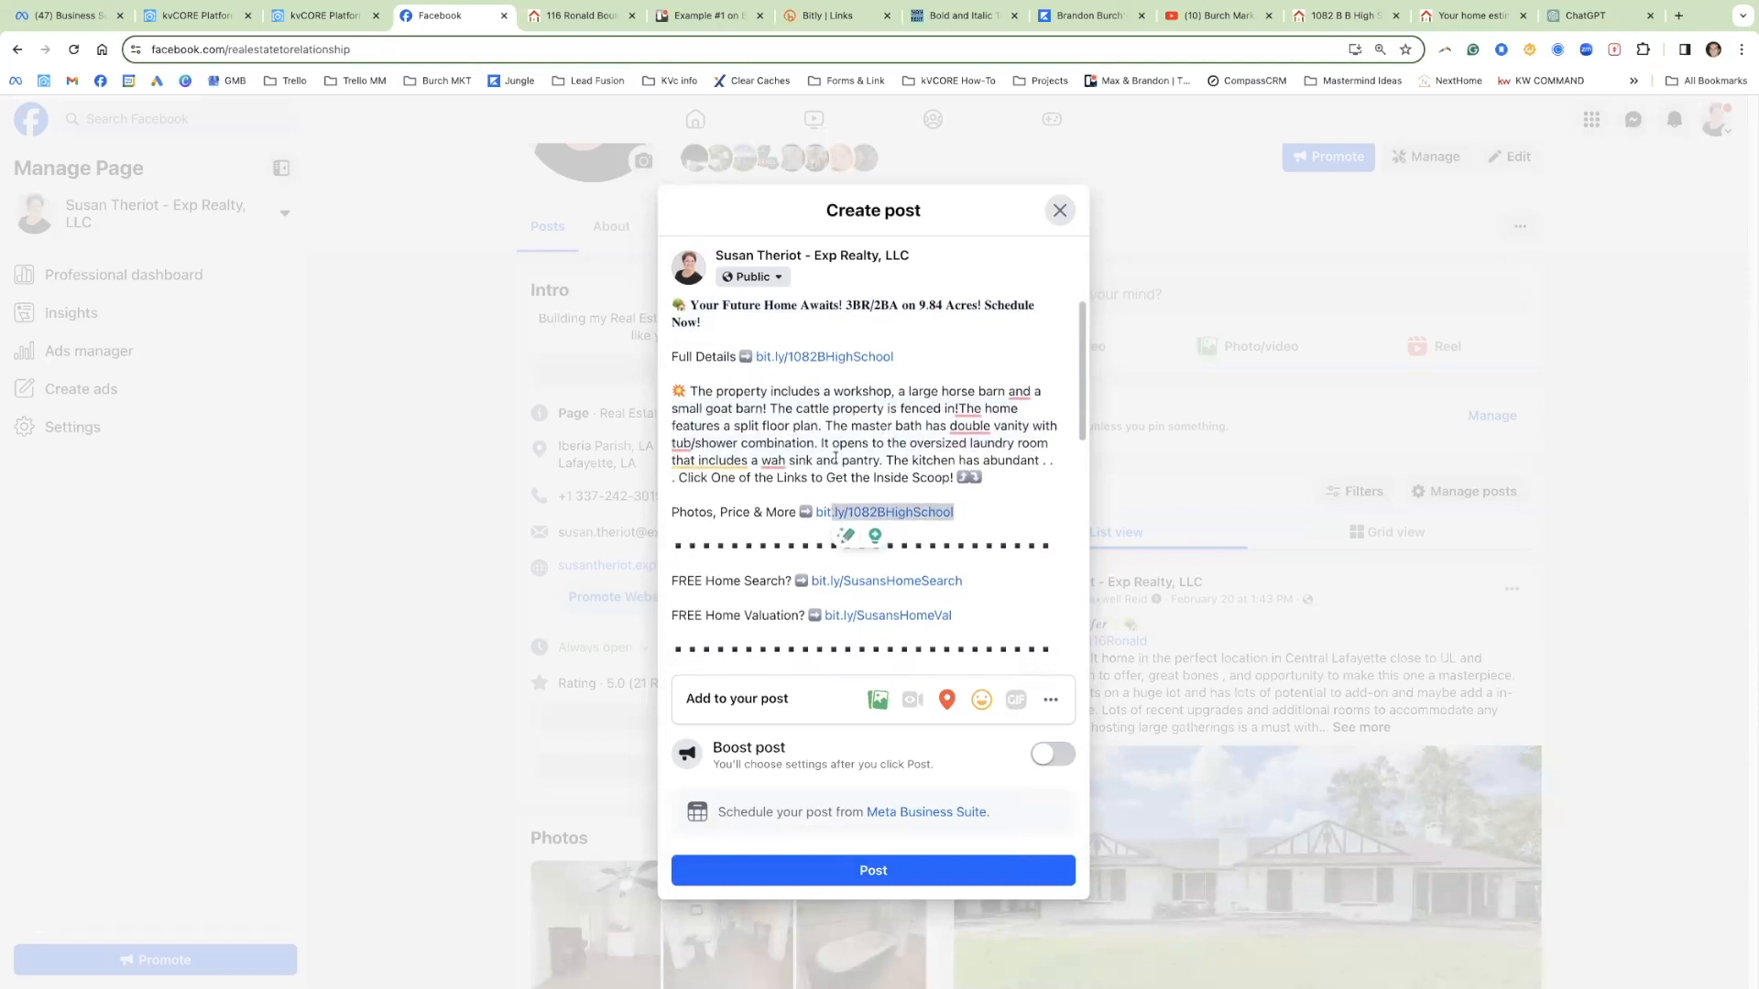
{"action": "scroll", "coordinate": [838, 487], "scroll_direction": "down", "scroll_amount": 2}
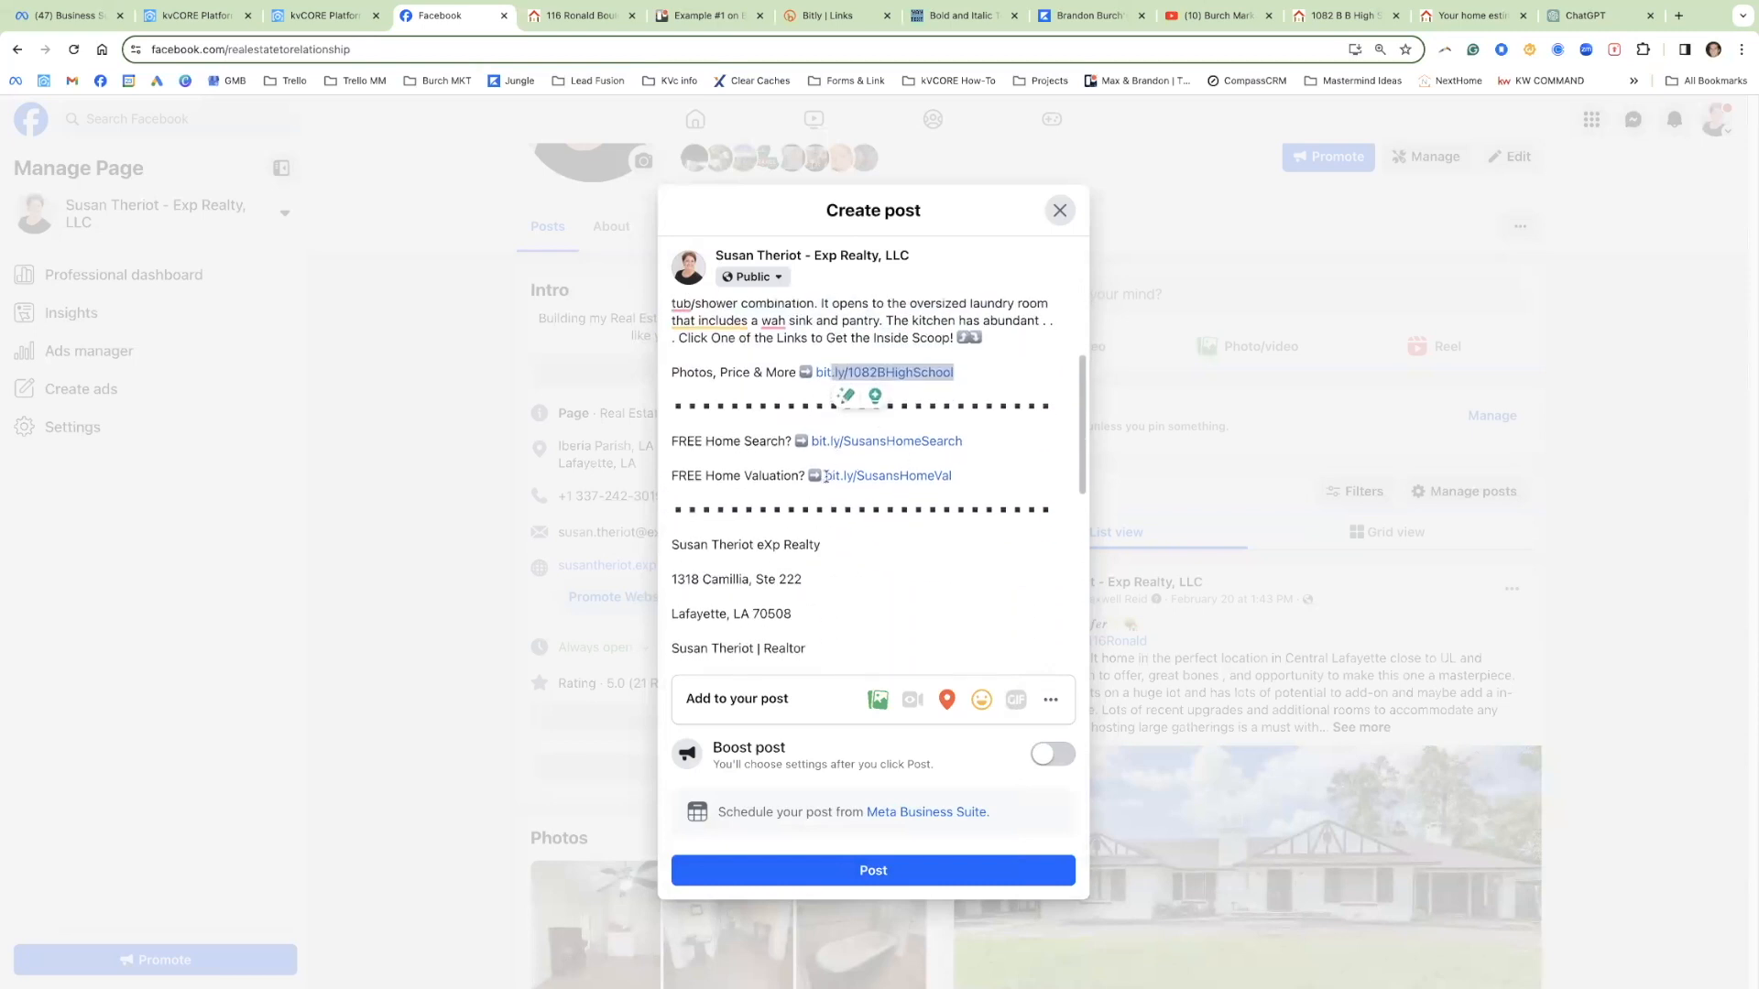
{"action": "scroll", "coordinate": [827, 477], "scroll_direction": "down", "scroll_amount": 3}
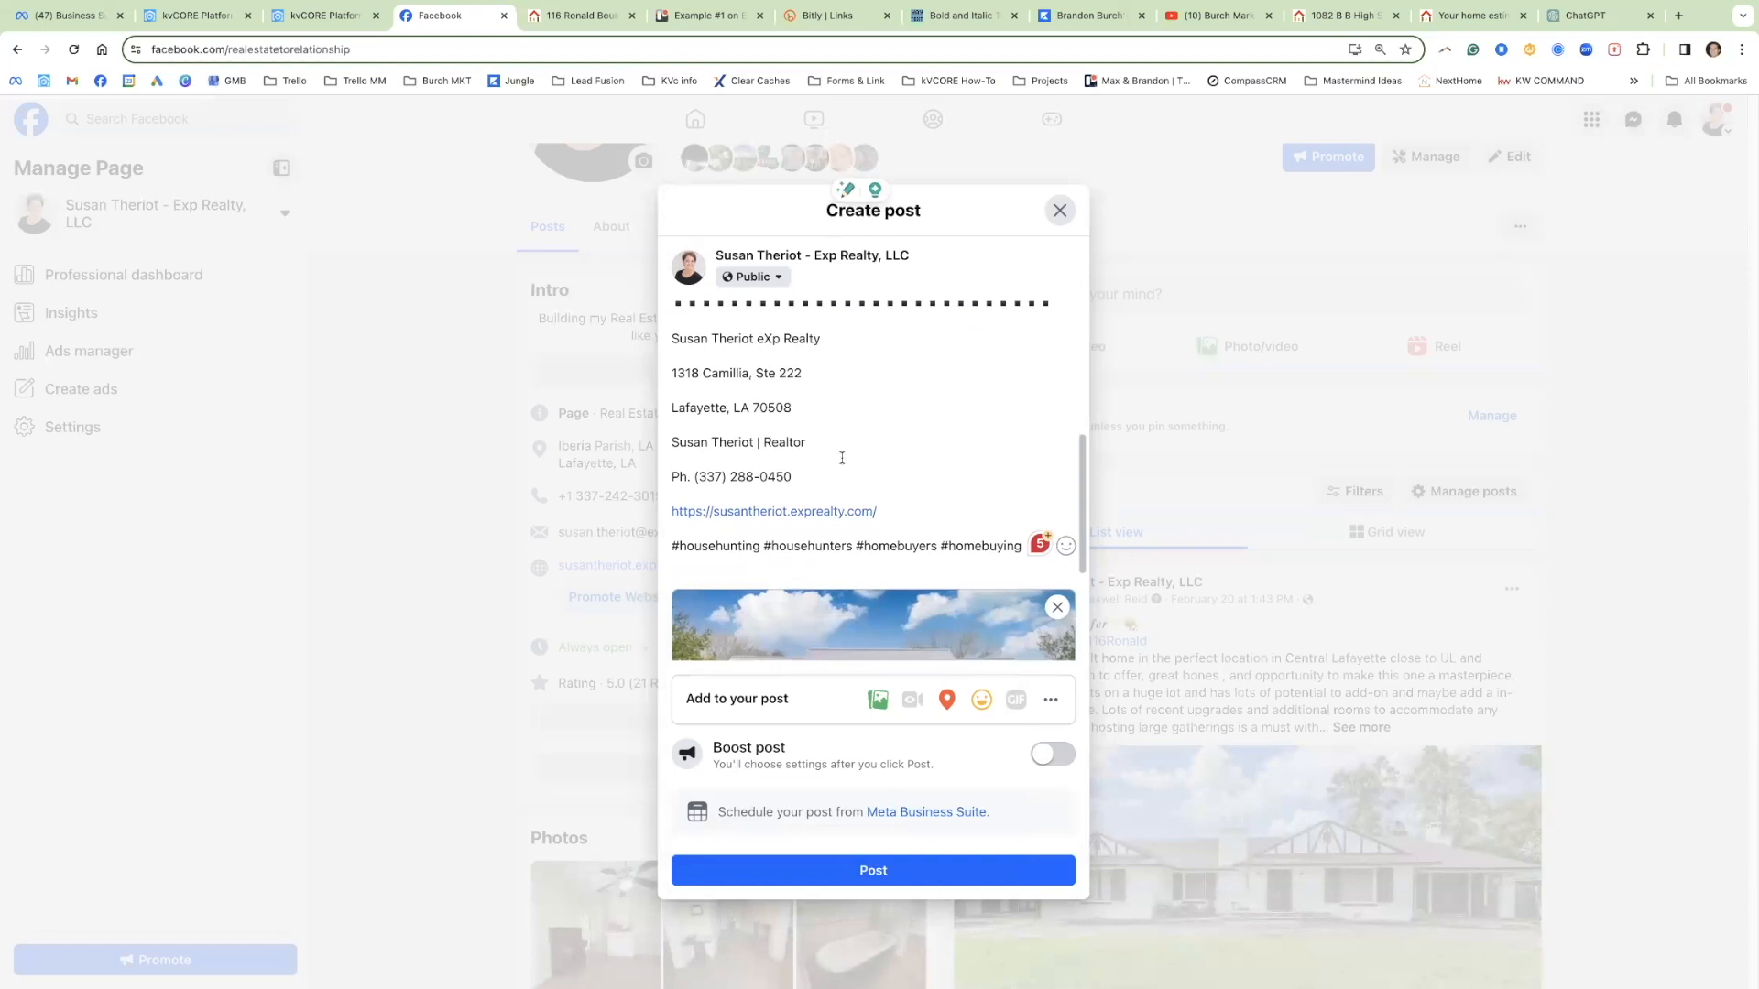
{"action": "scroll", "coordinate": [849, 464], "scroll_direction": "down", "scroll_amount": 1}
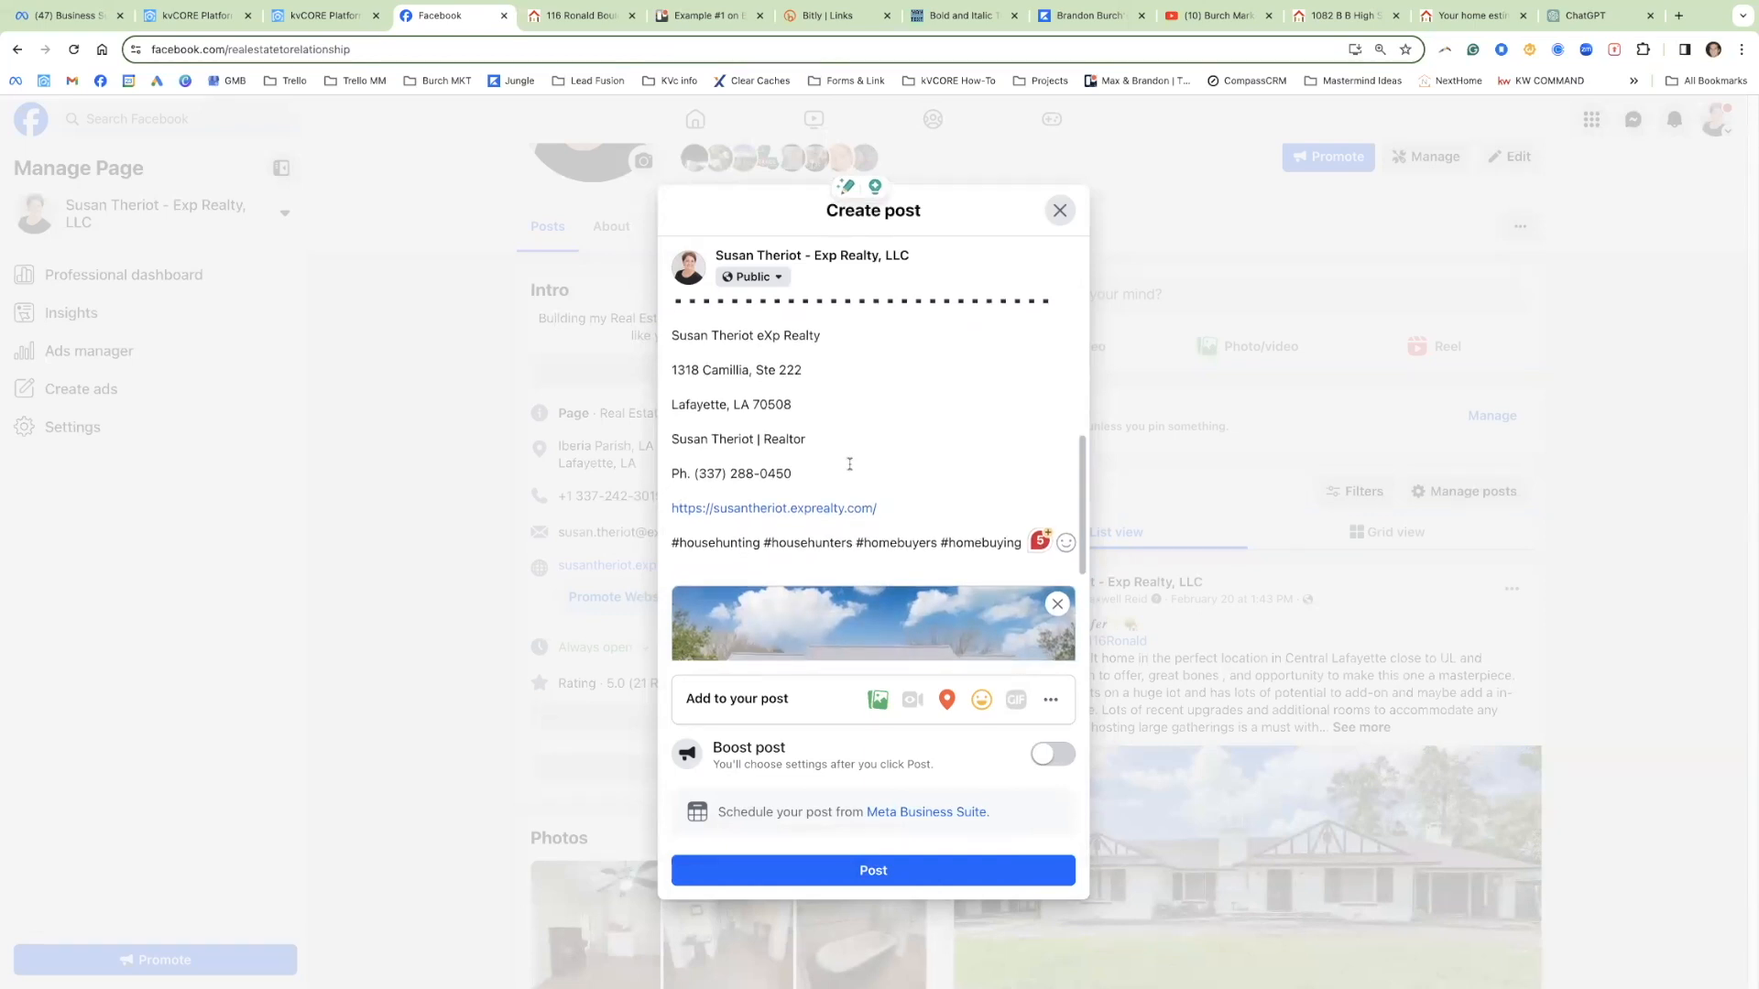
{"action": "scroll", "coordinate": [849, 465], "scroll_direction": "down", "scroll_amount": 3}
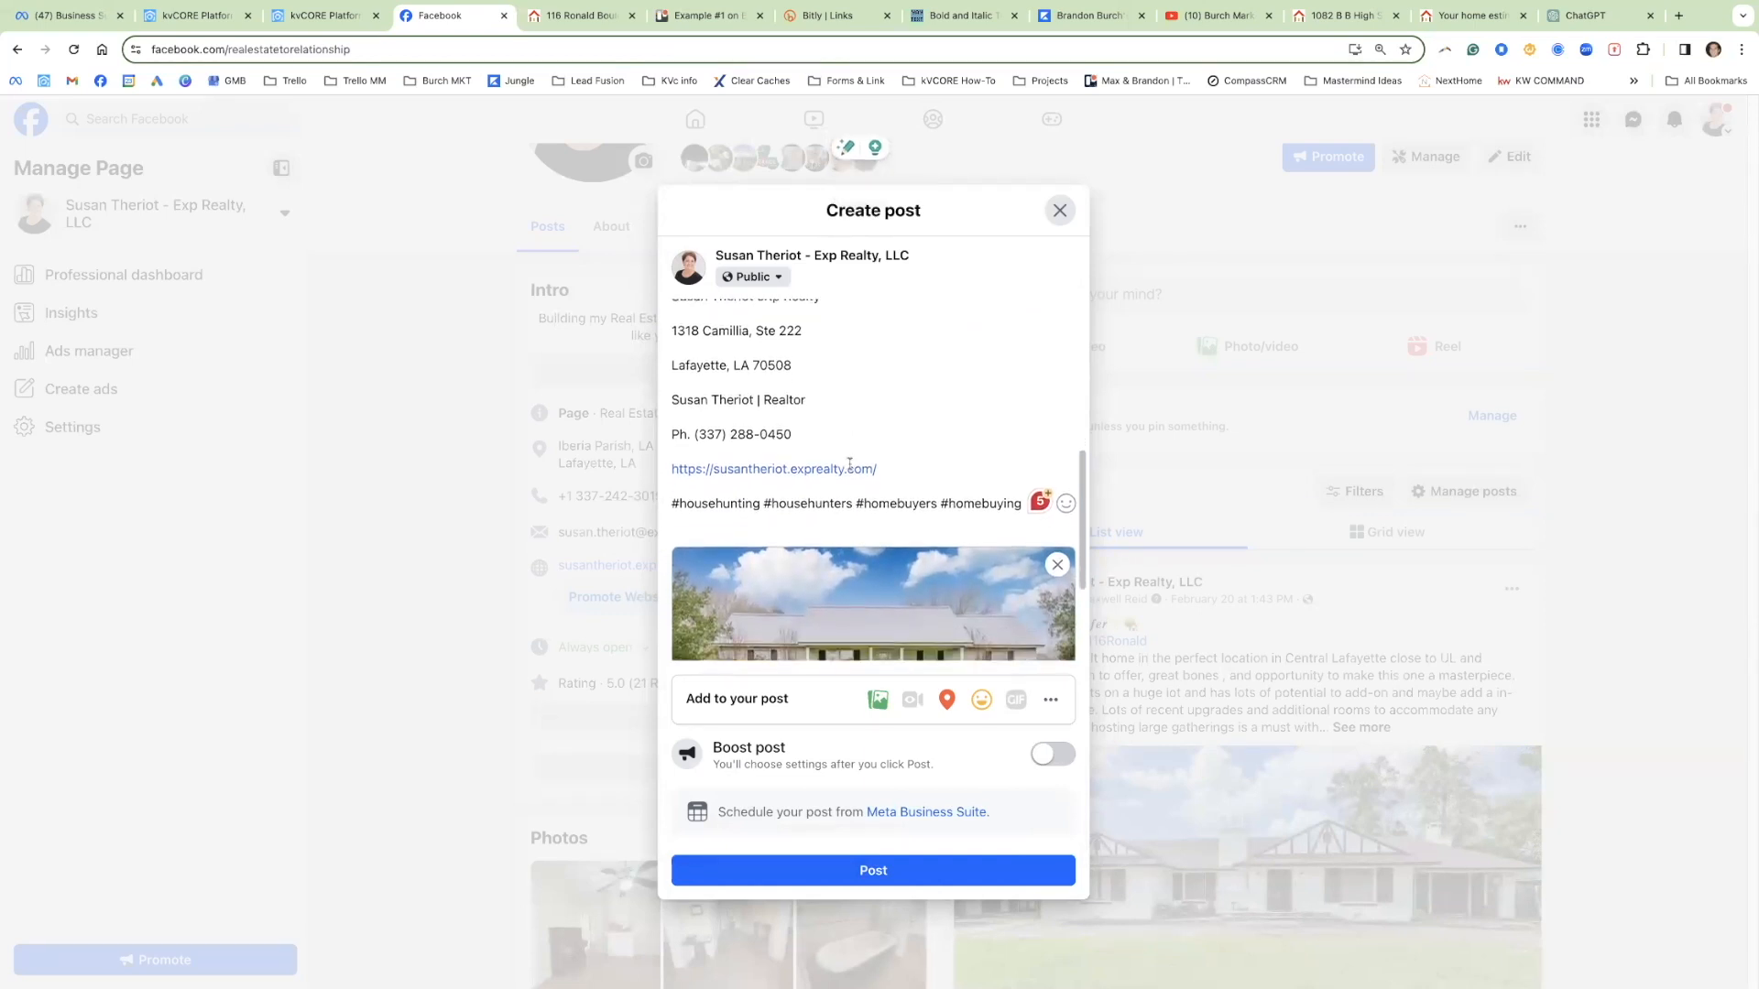
{"action": "scroll", "coordinate": [849, 468], "scroll_direction": "down", "scroll_amount": 2}
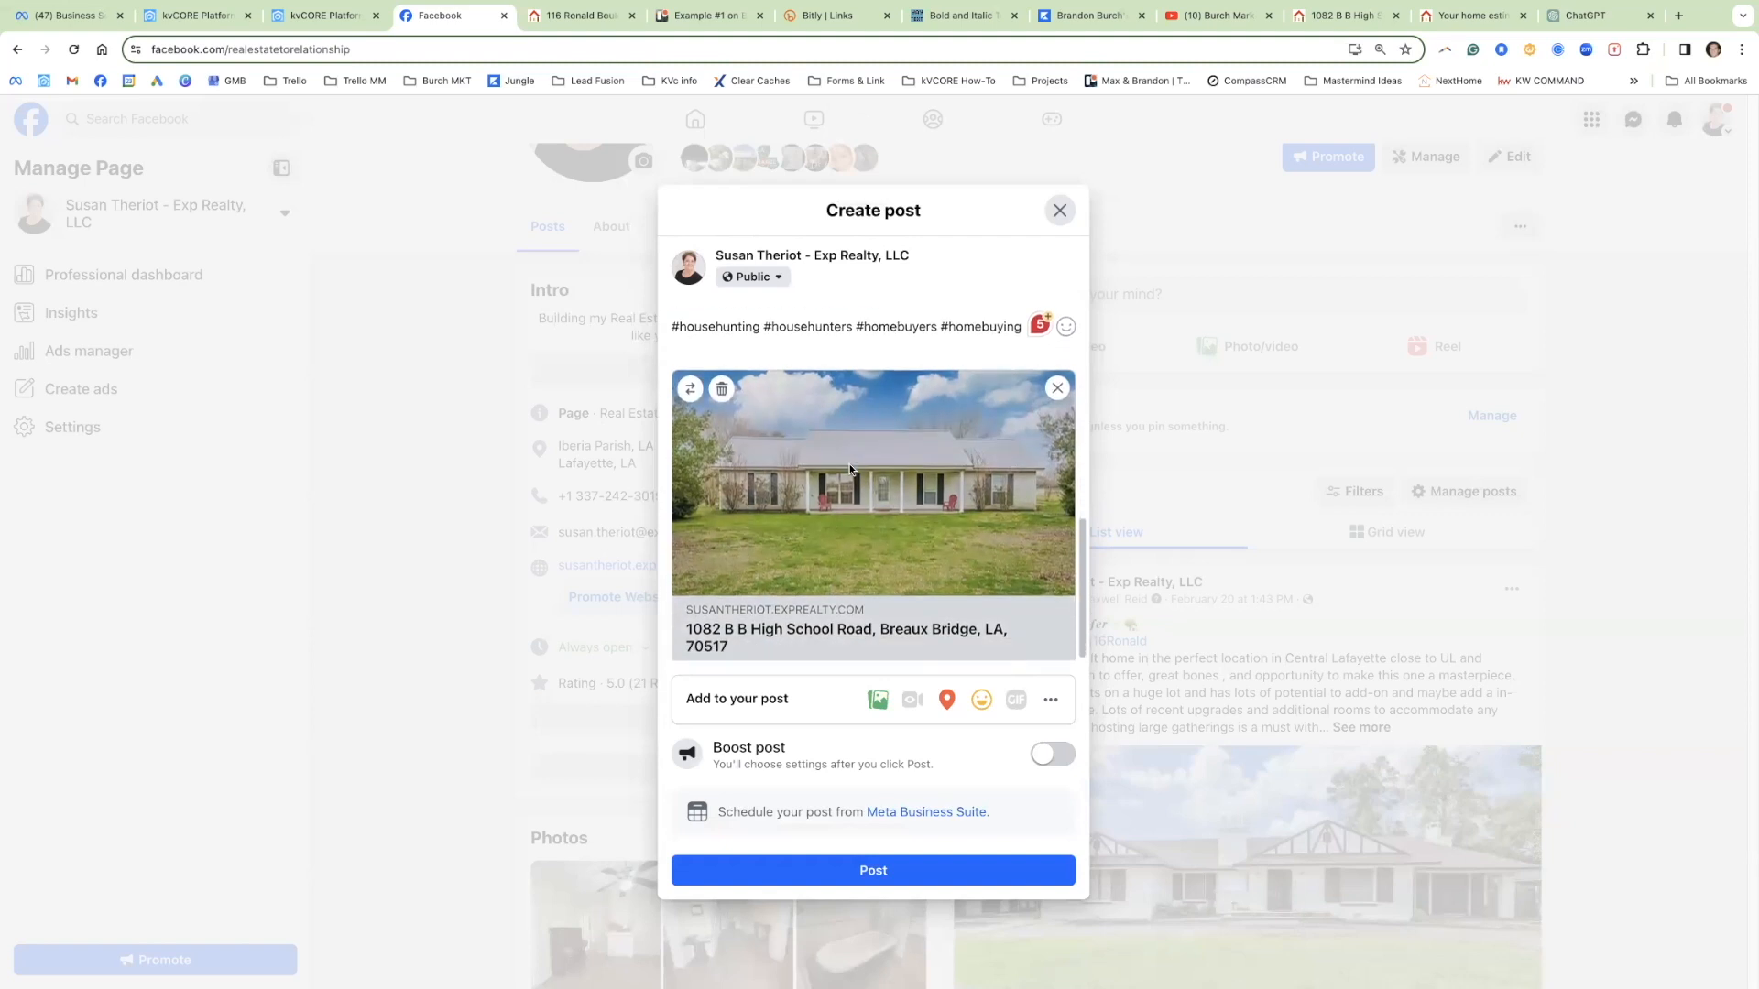
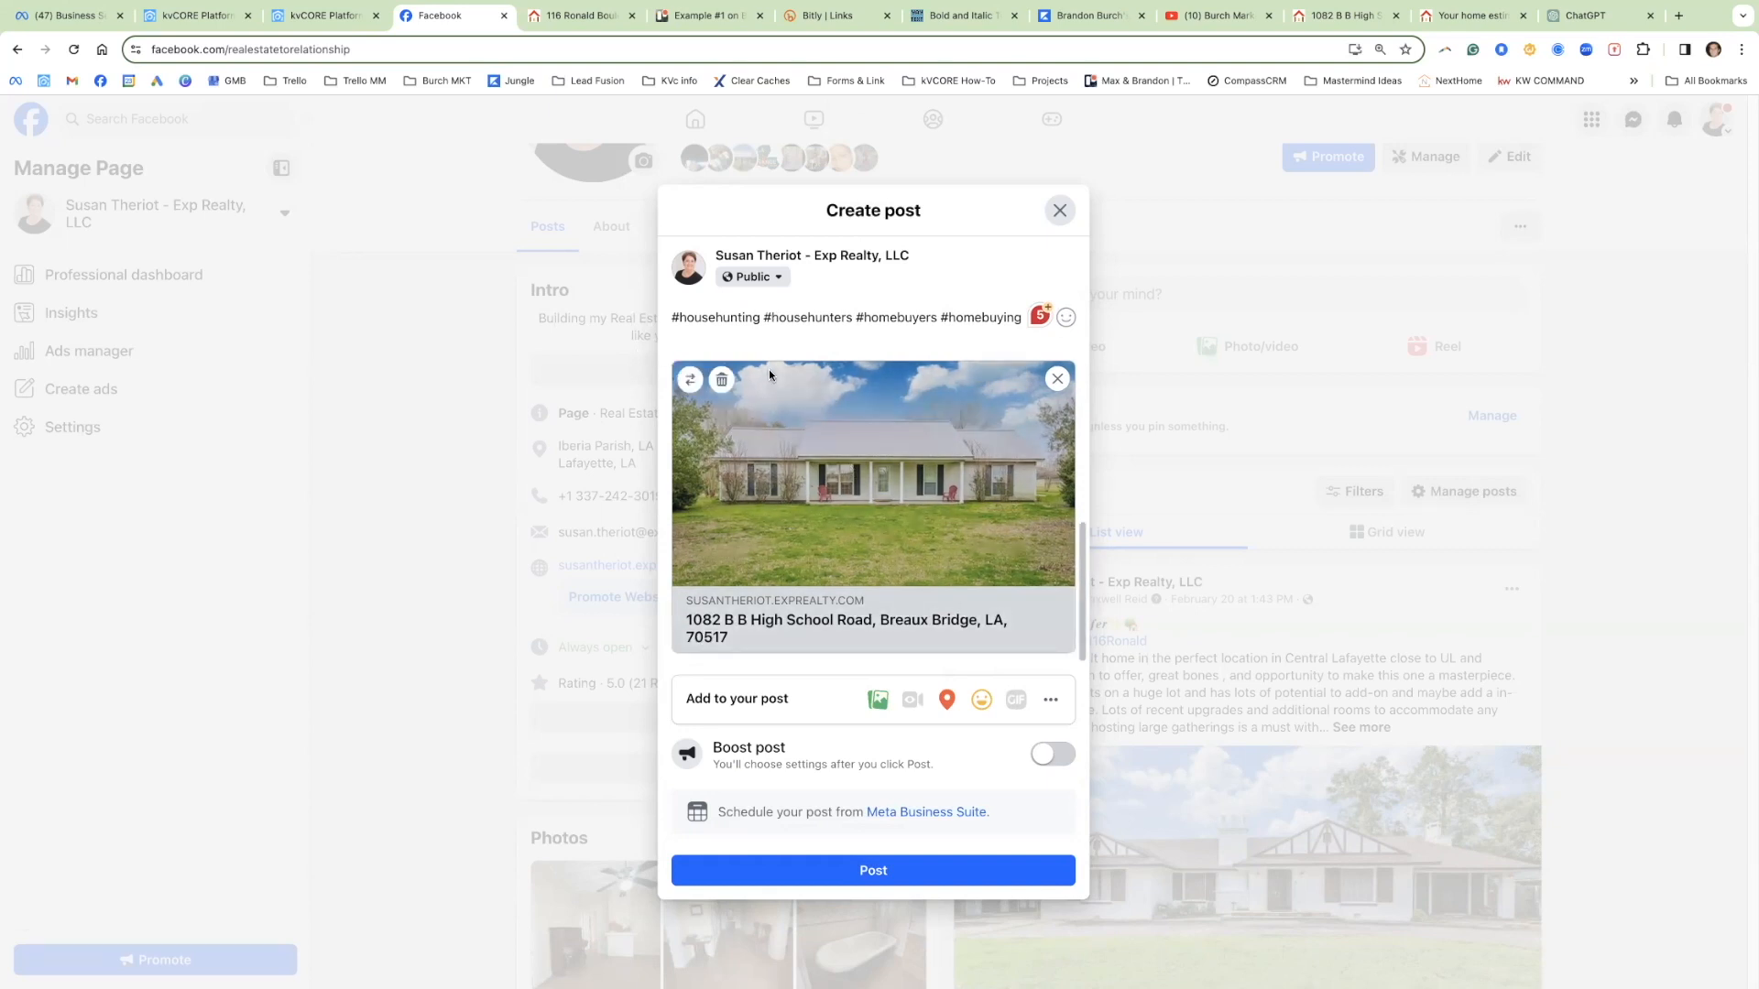
Step: Accept Grammarly fixes: 'fenced in! The', 'wide sink', 'a double vanity', 'a tub/shower', 'horse barn,'
{"action": "scroll", "coordinate": [824, 416], "scroll_direction": "up", "scroll_amount": 5}
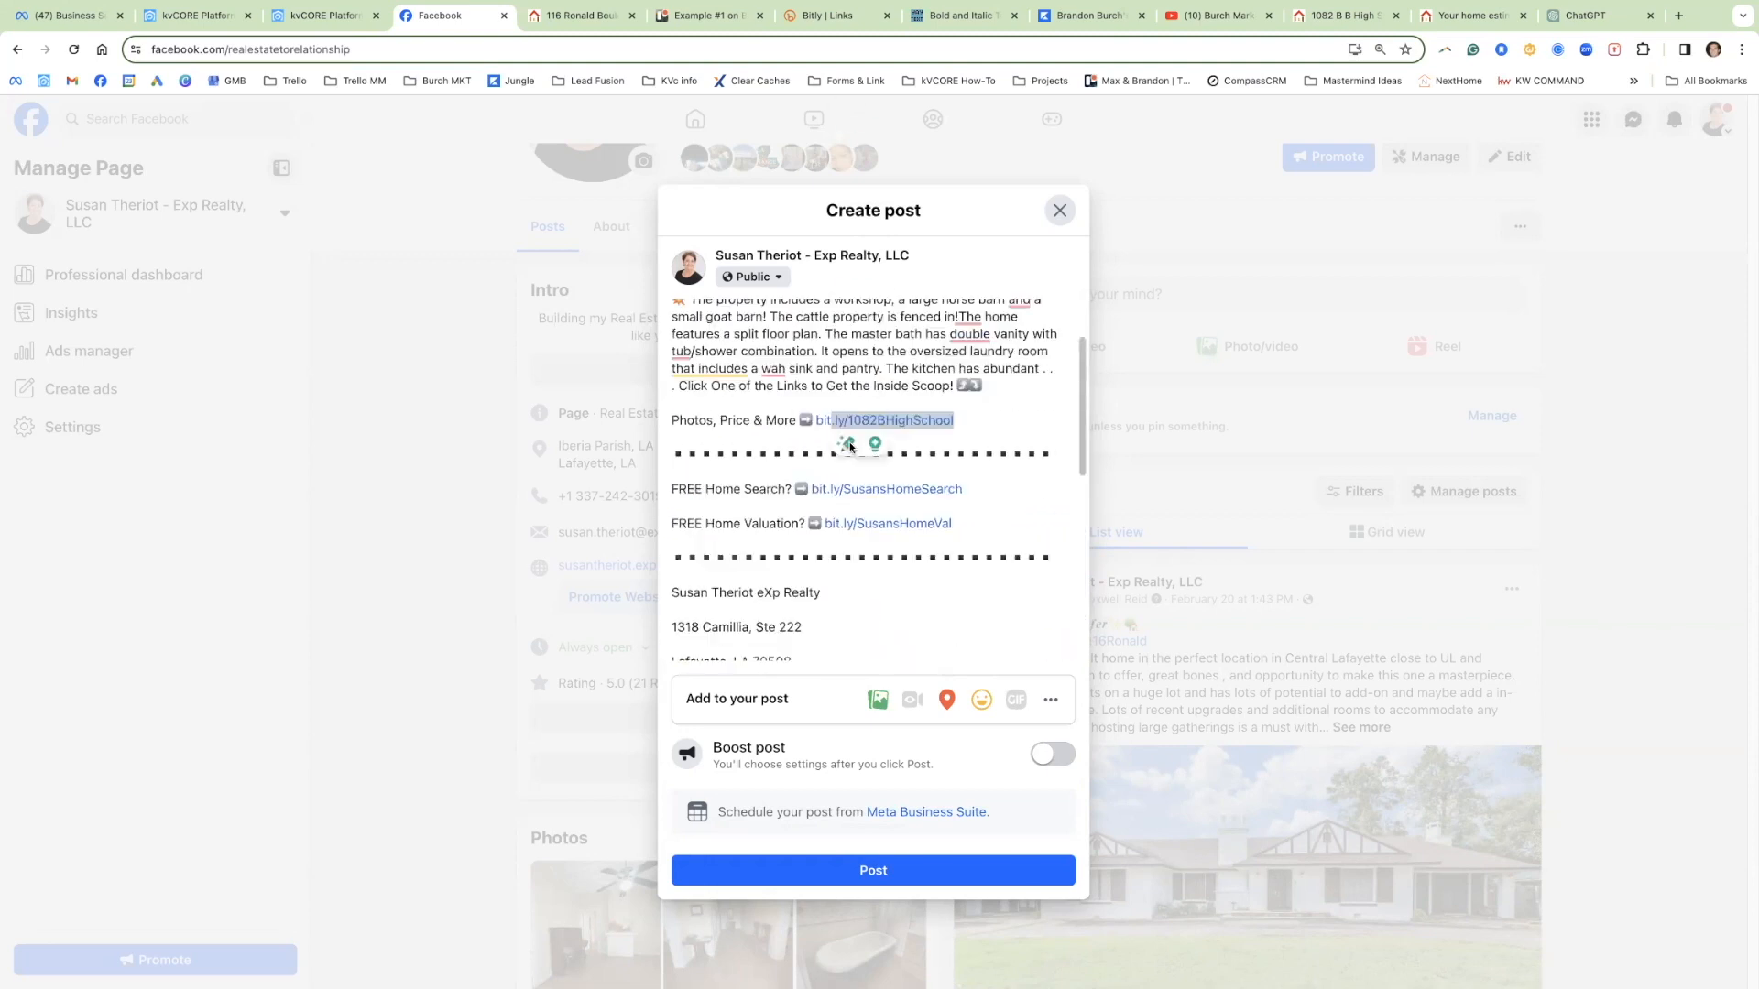
{"action": "scroll", "coordinate": [850, 447], "scroll_direction": "up", "scroll_amount": 1}
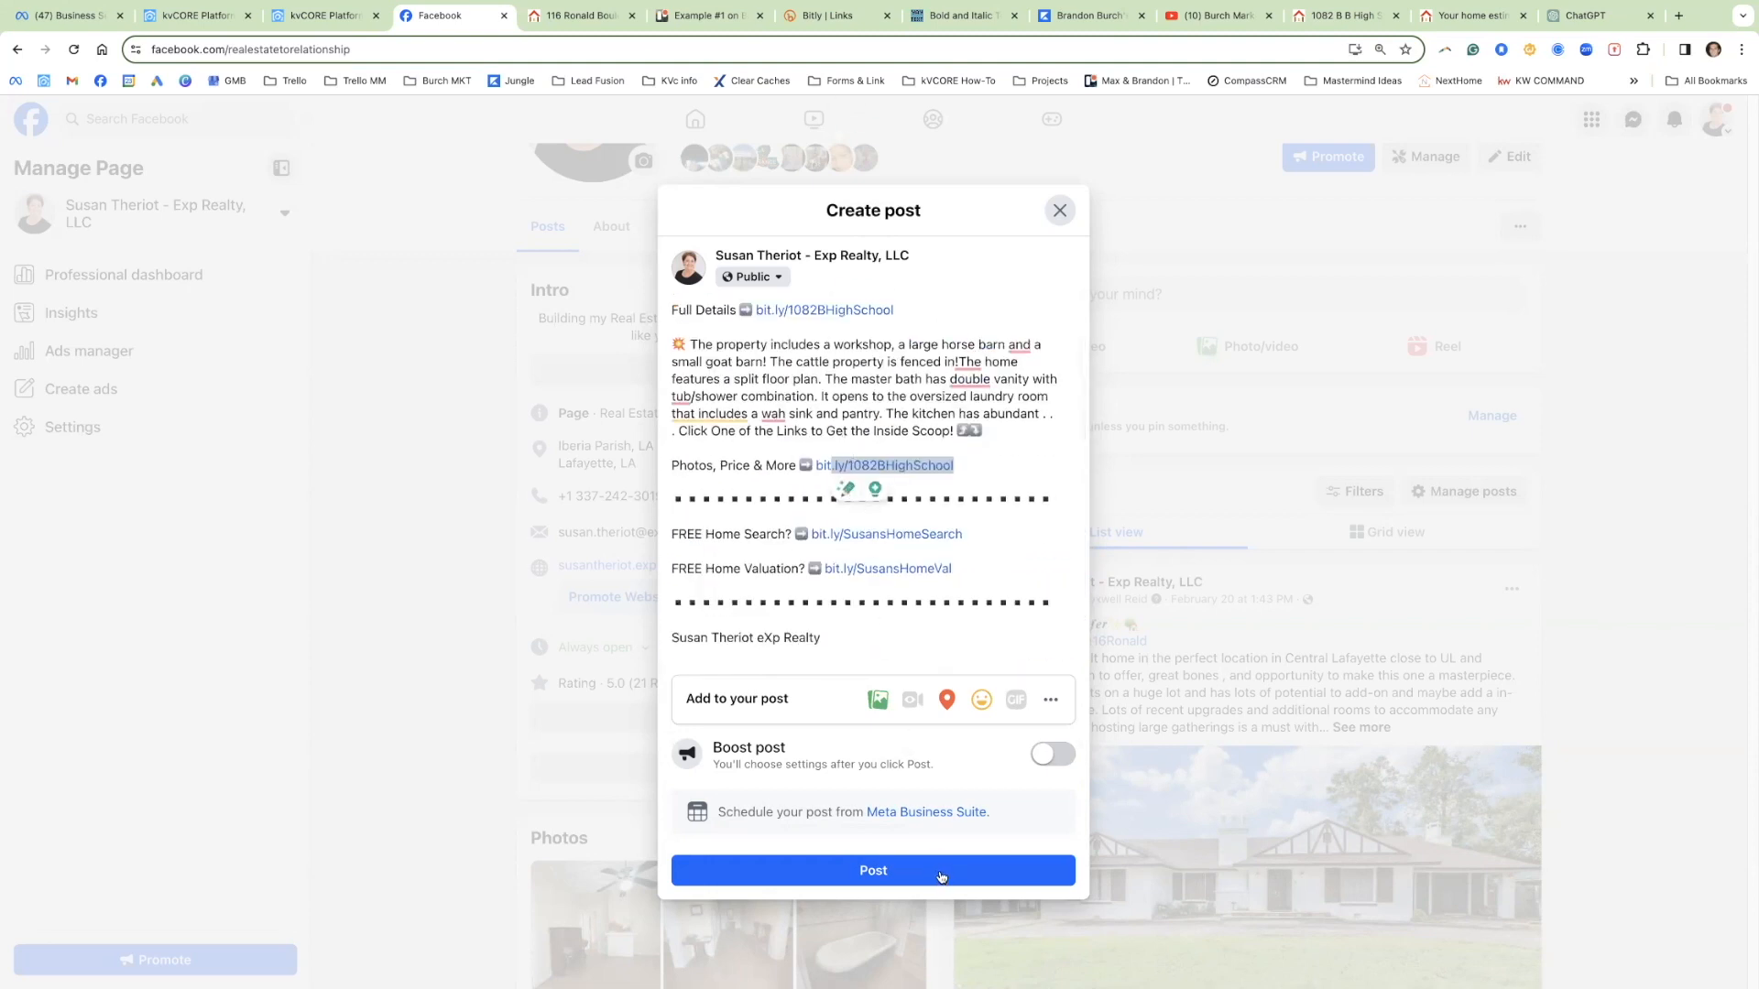
{"action": "left_click", "coordinate": [961, 361]}
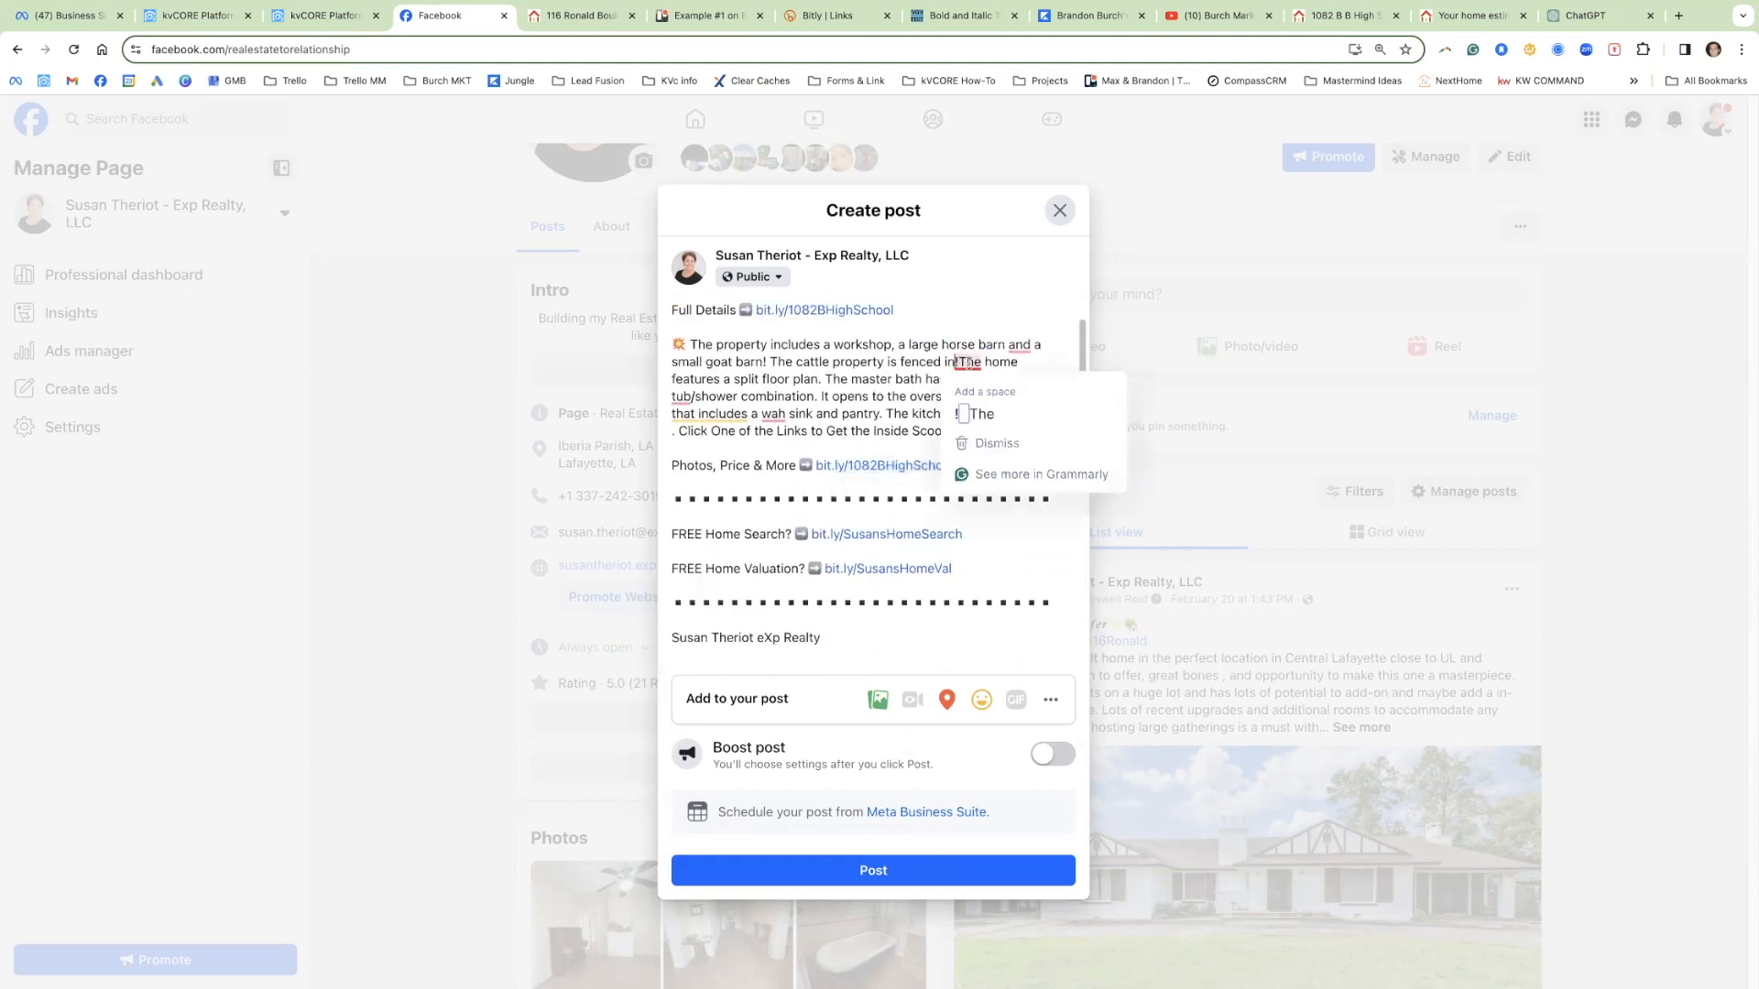
{"action": "left_click", "coordinate": [984, 381]}
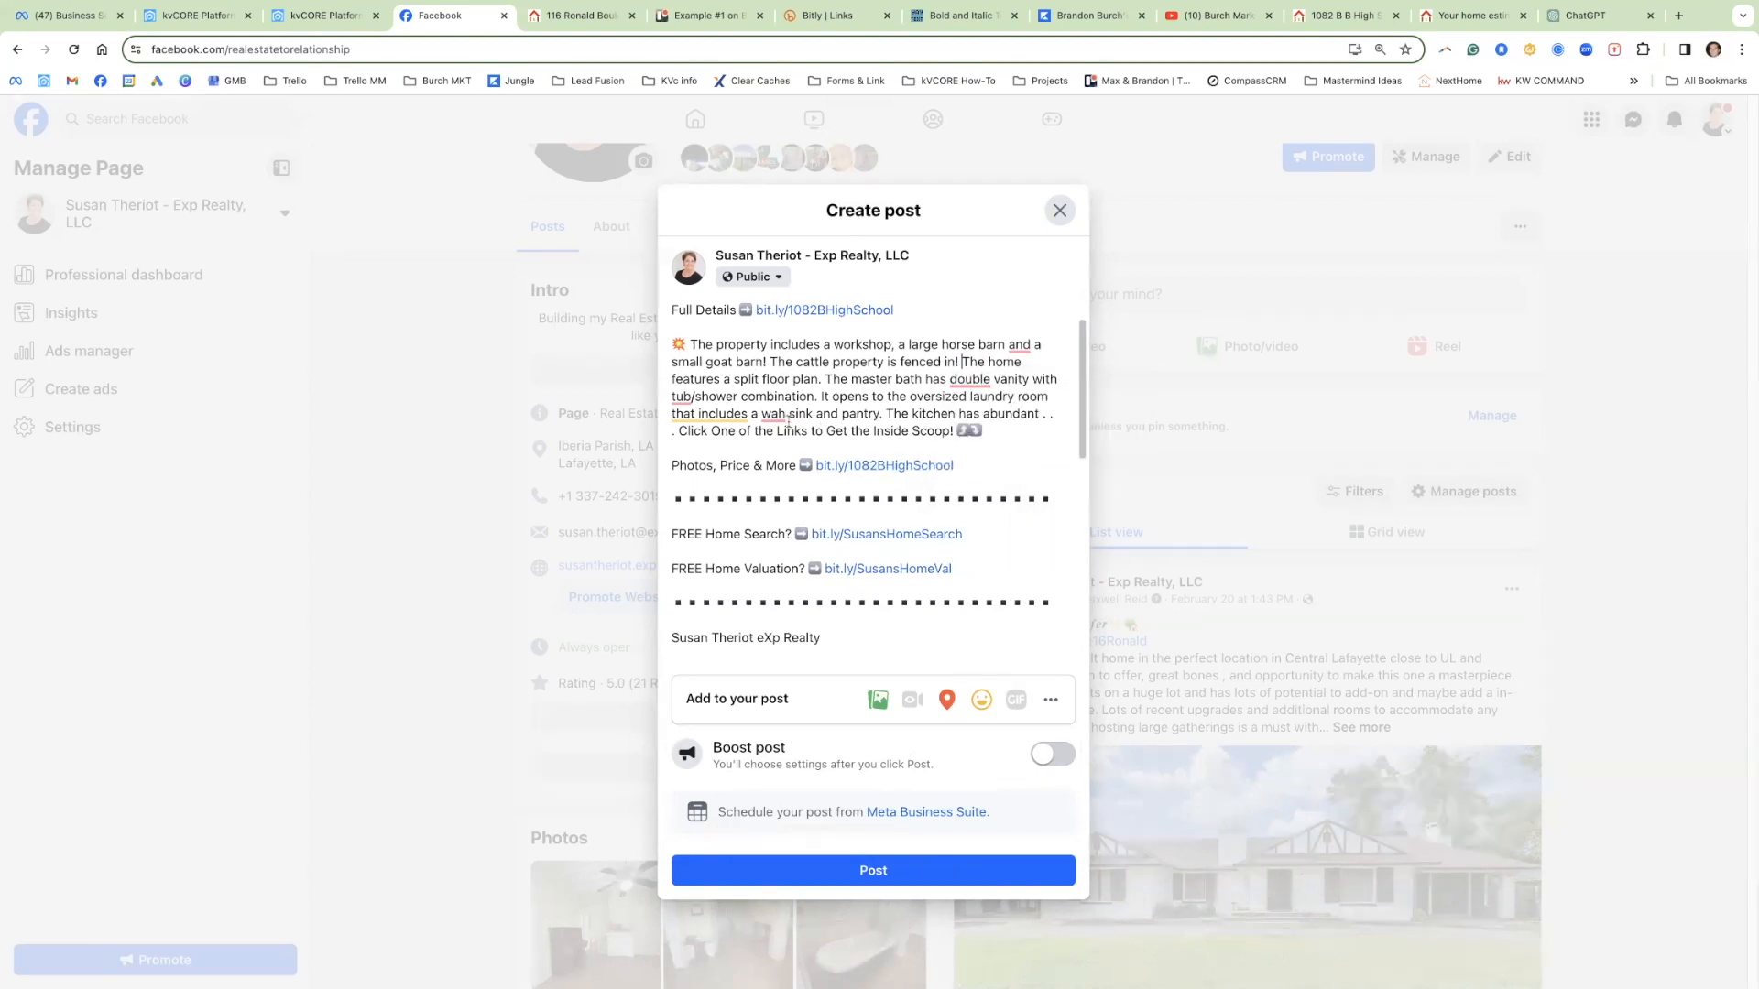
{"action": "mouse_move", "coordinate": [763, 414]}
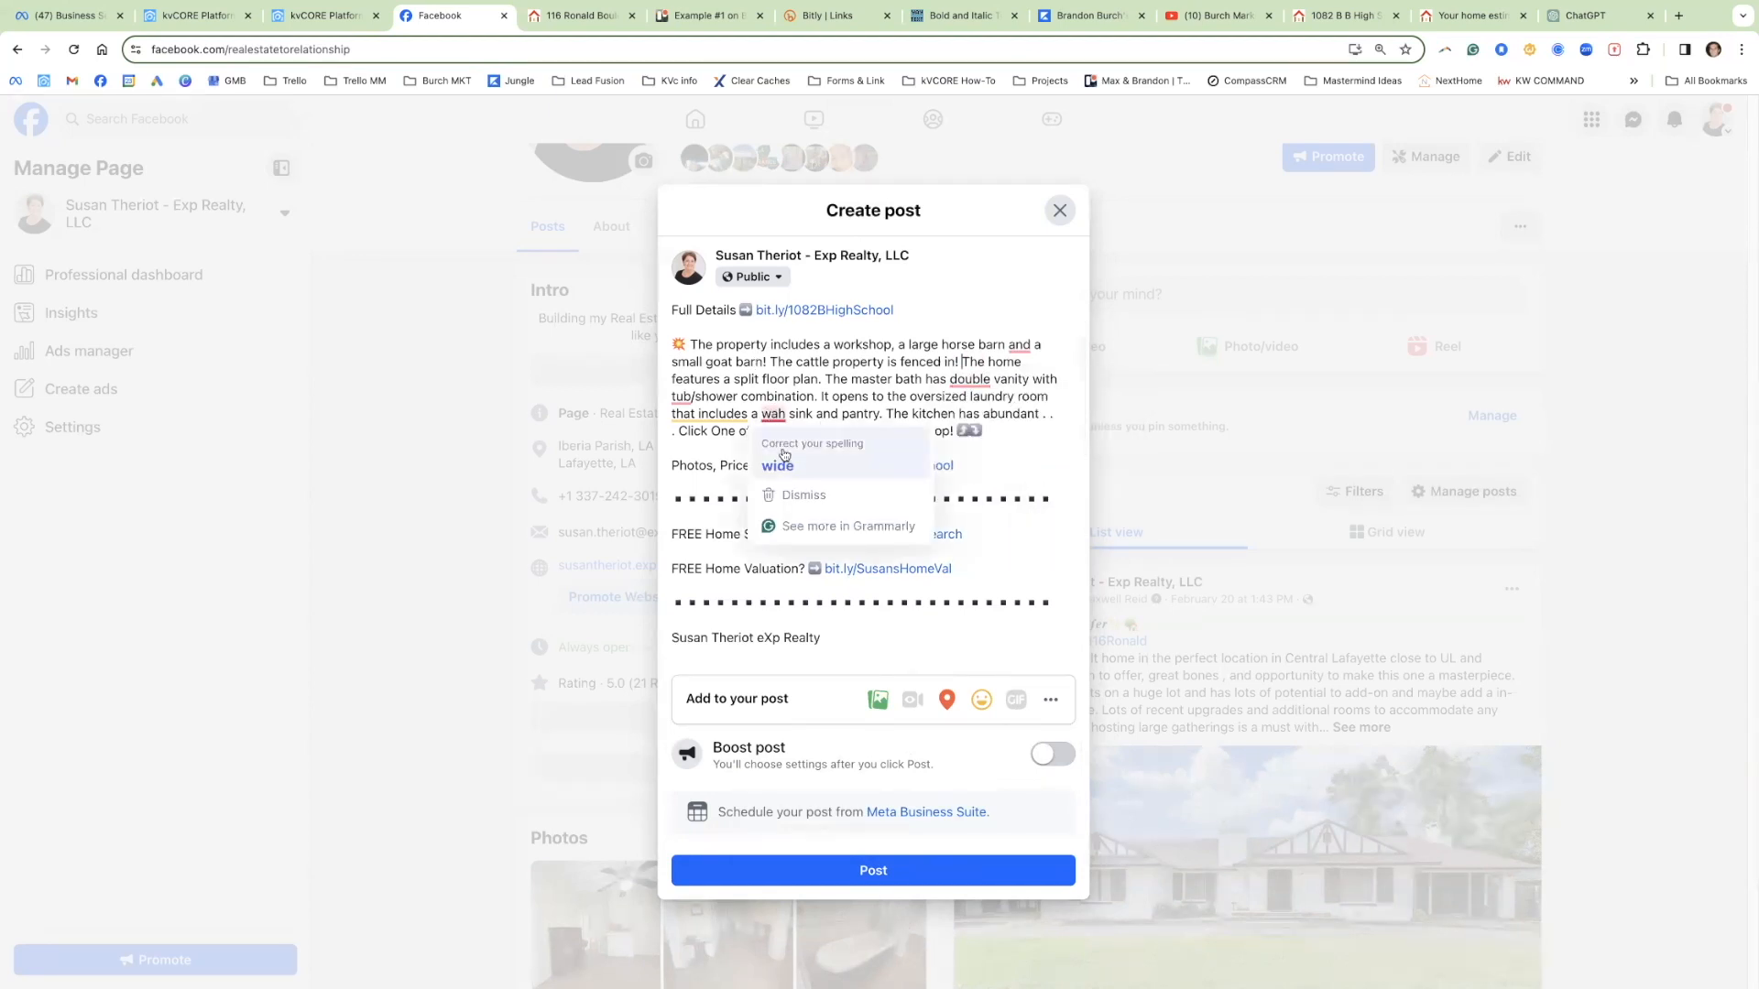
{"action": "left_click", "coordinate": [779, 461]}
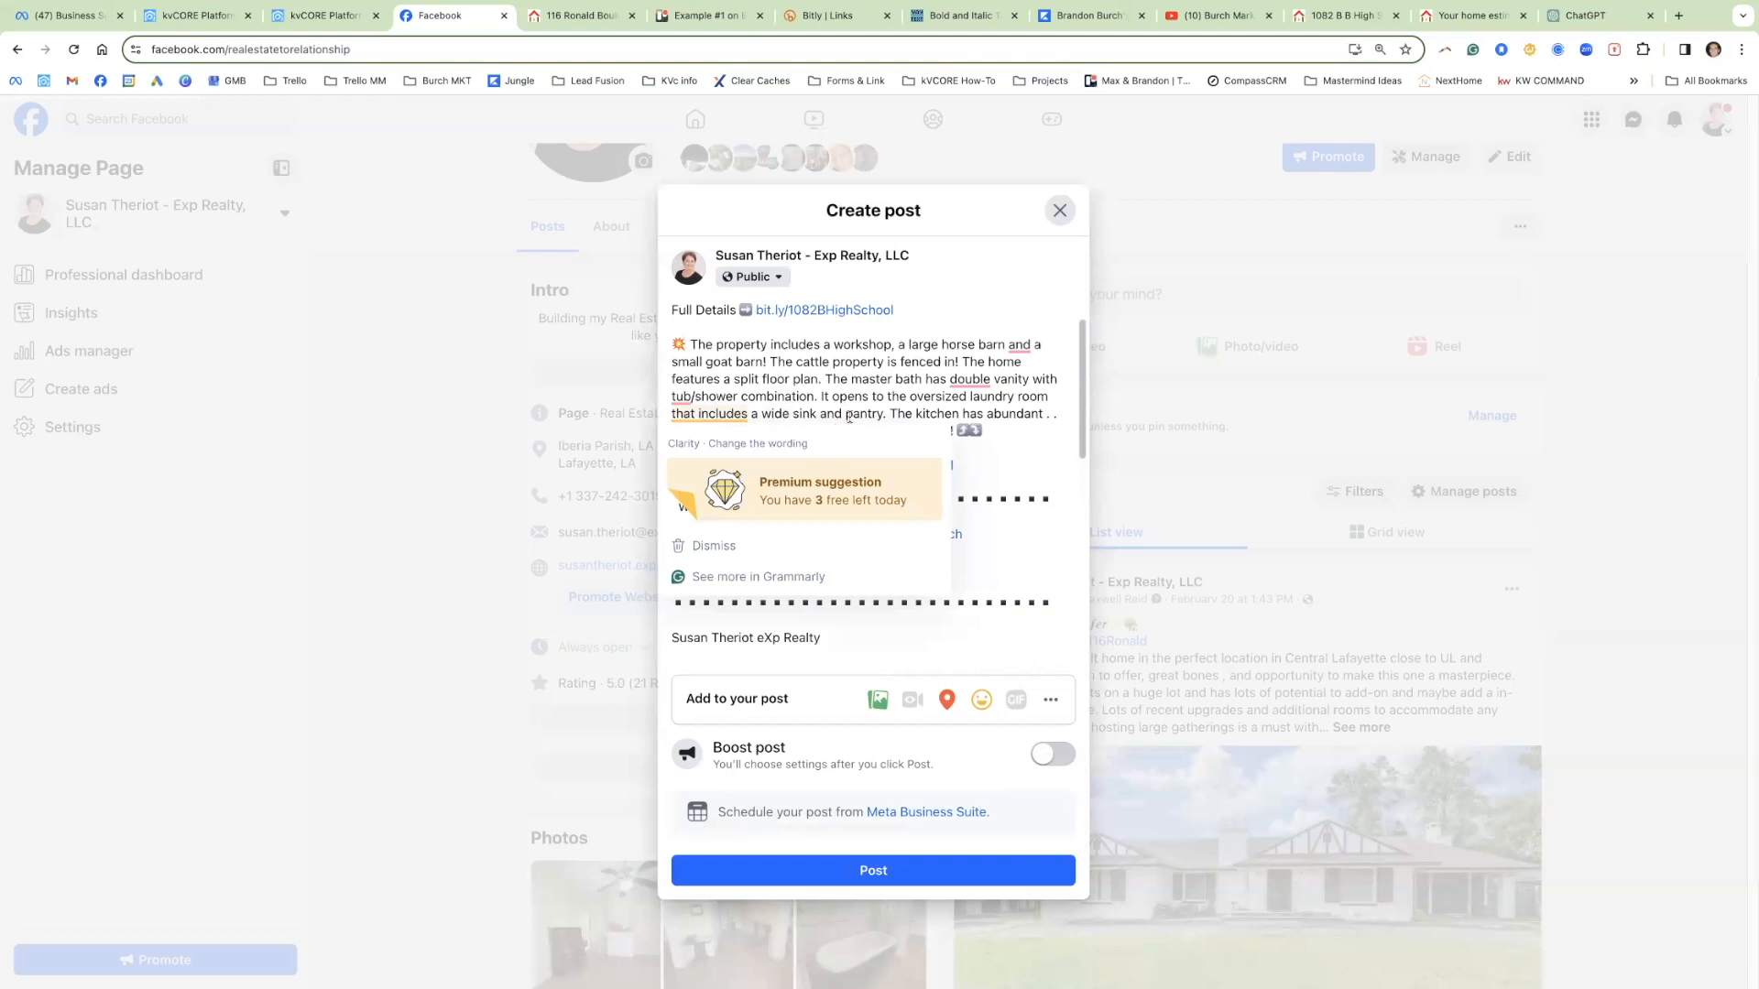
{"action": "mouse_move", "coordinate": [971, 381]}
{"action": "left_click", "coordinate": [978, 431]}
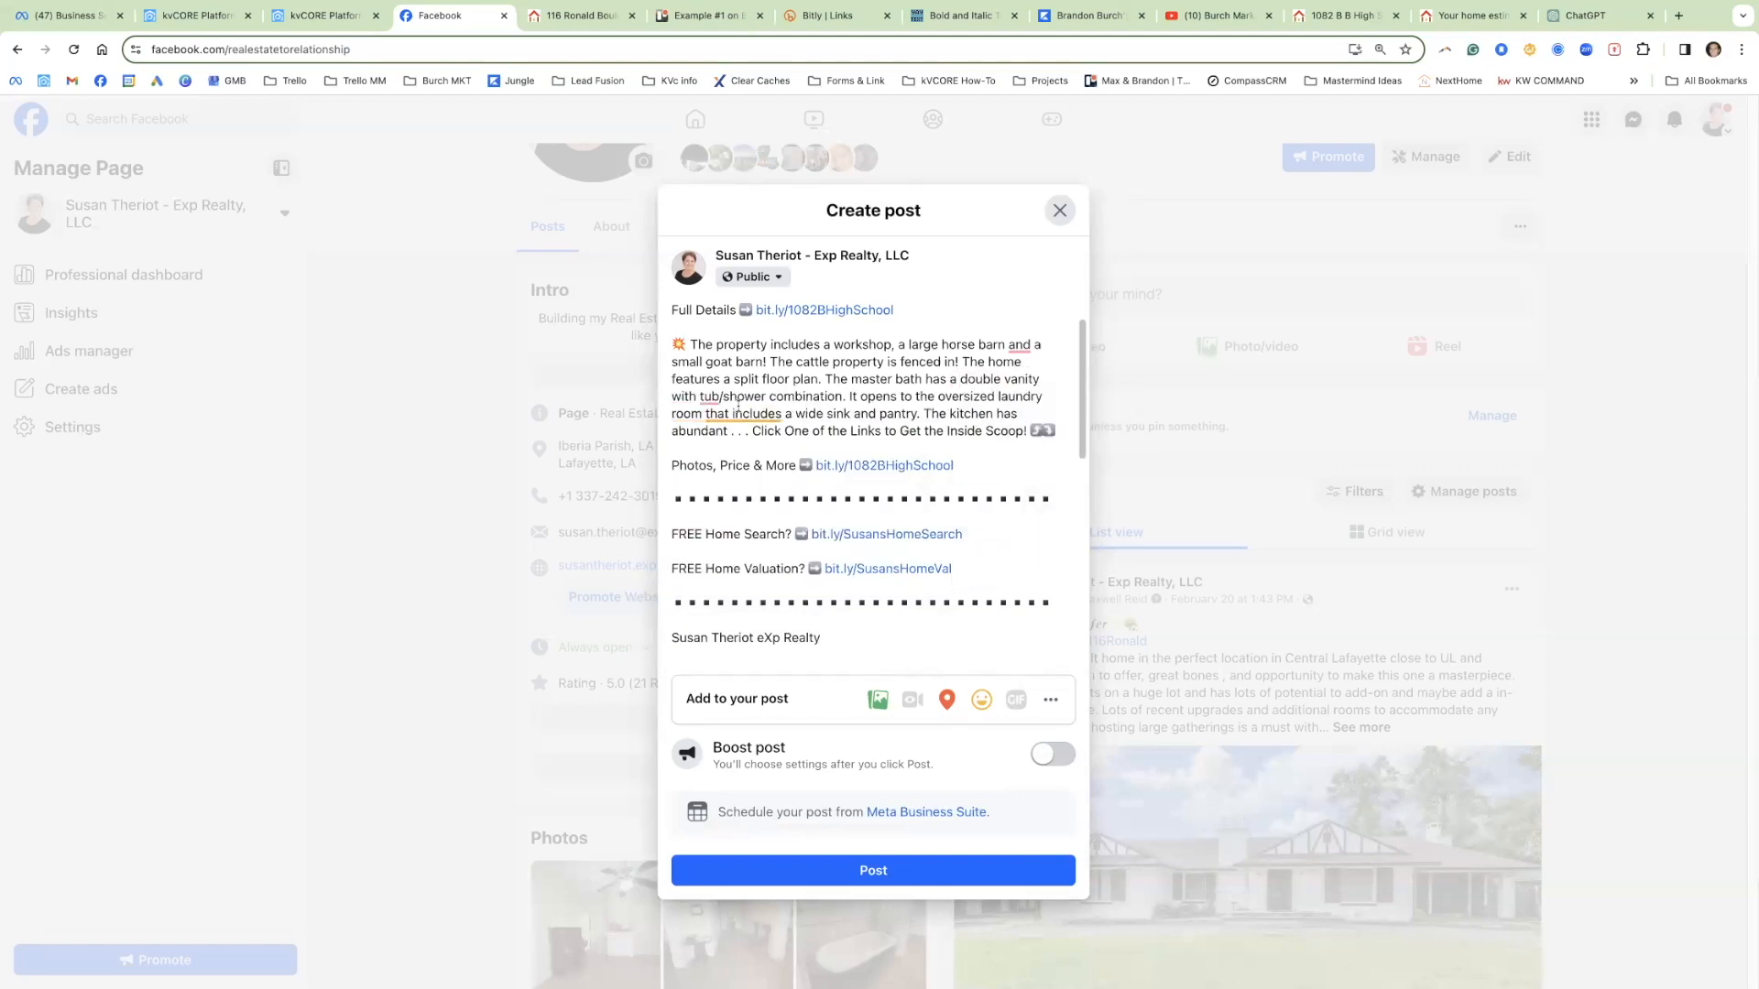
{"action": "mouse_move", "coordinate": [711, 398]}
{"action": "left_click", "coordinate": [715, 449]}
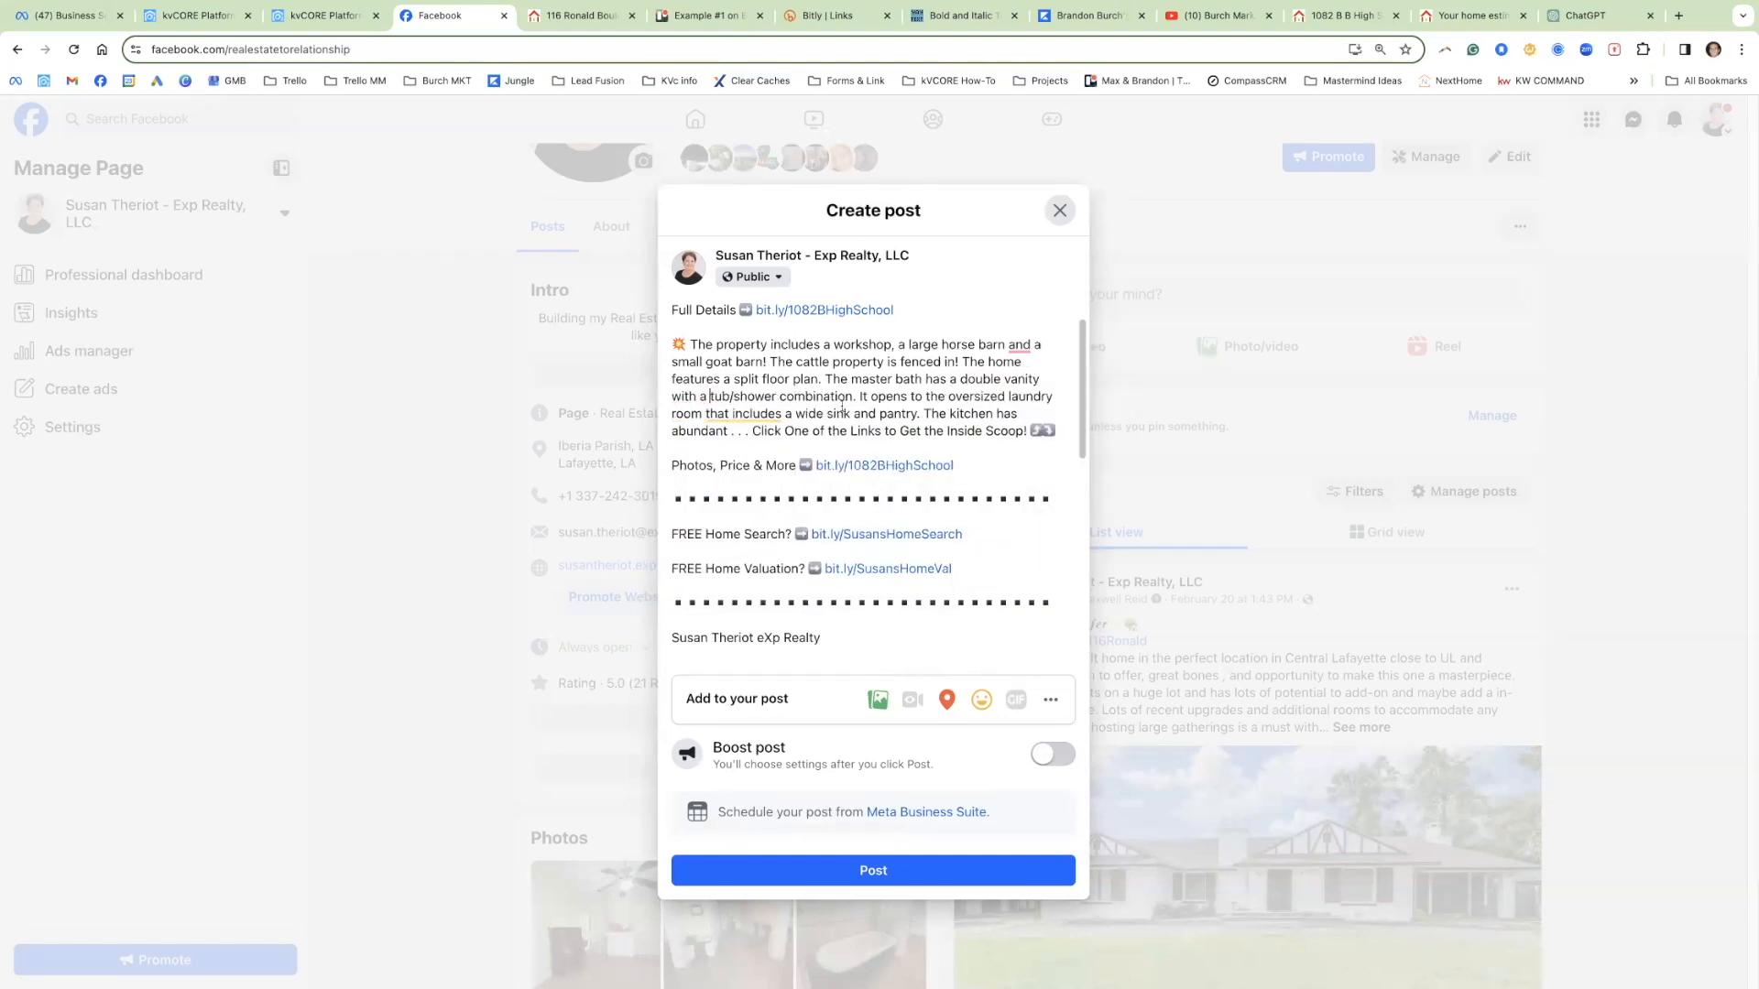
{"action": "mouse_move", "coordinate": [1019, 351]}
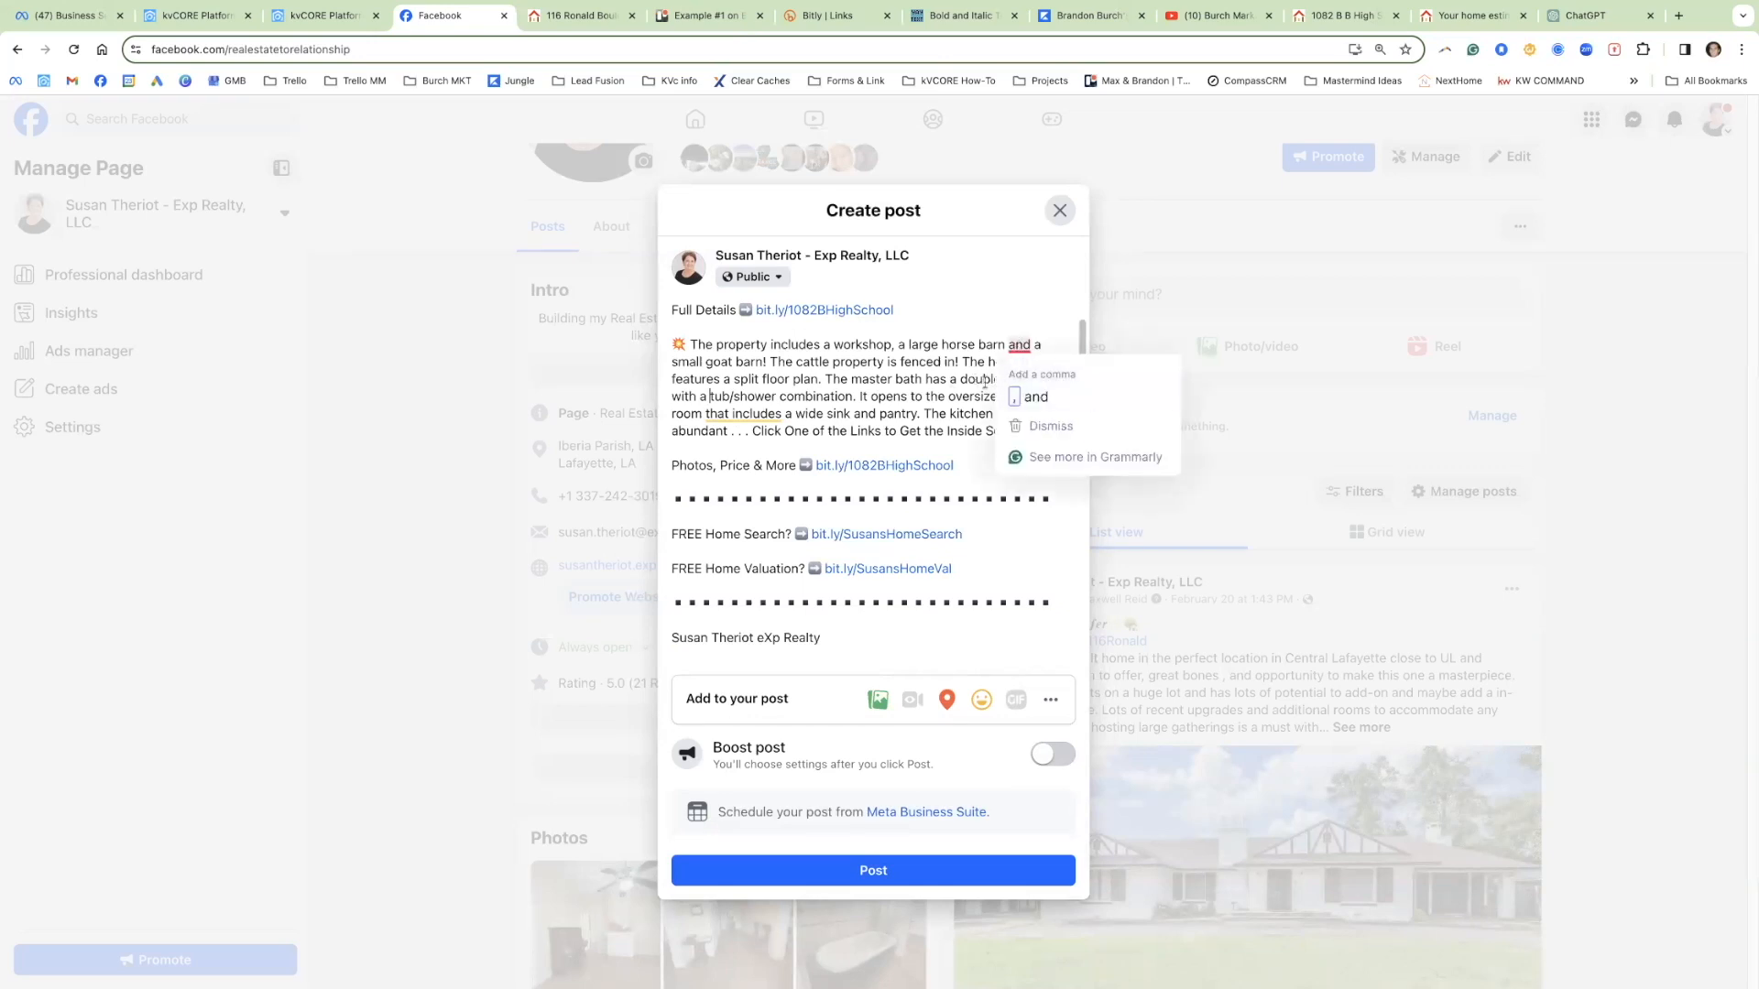
{"action": "left_click", "coordinate": [1017, 394]}
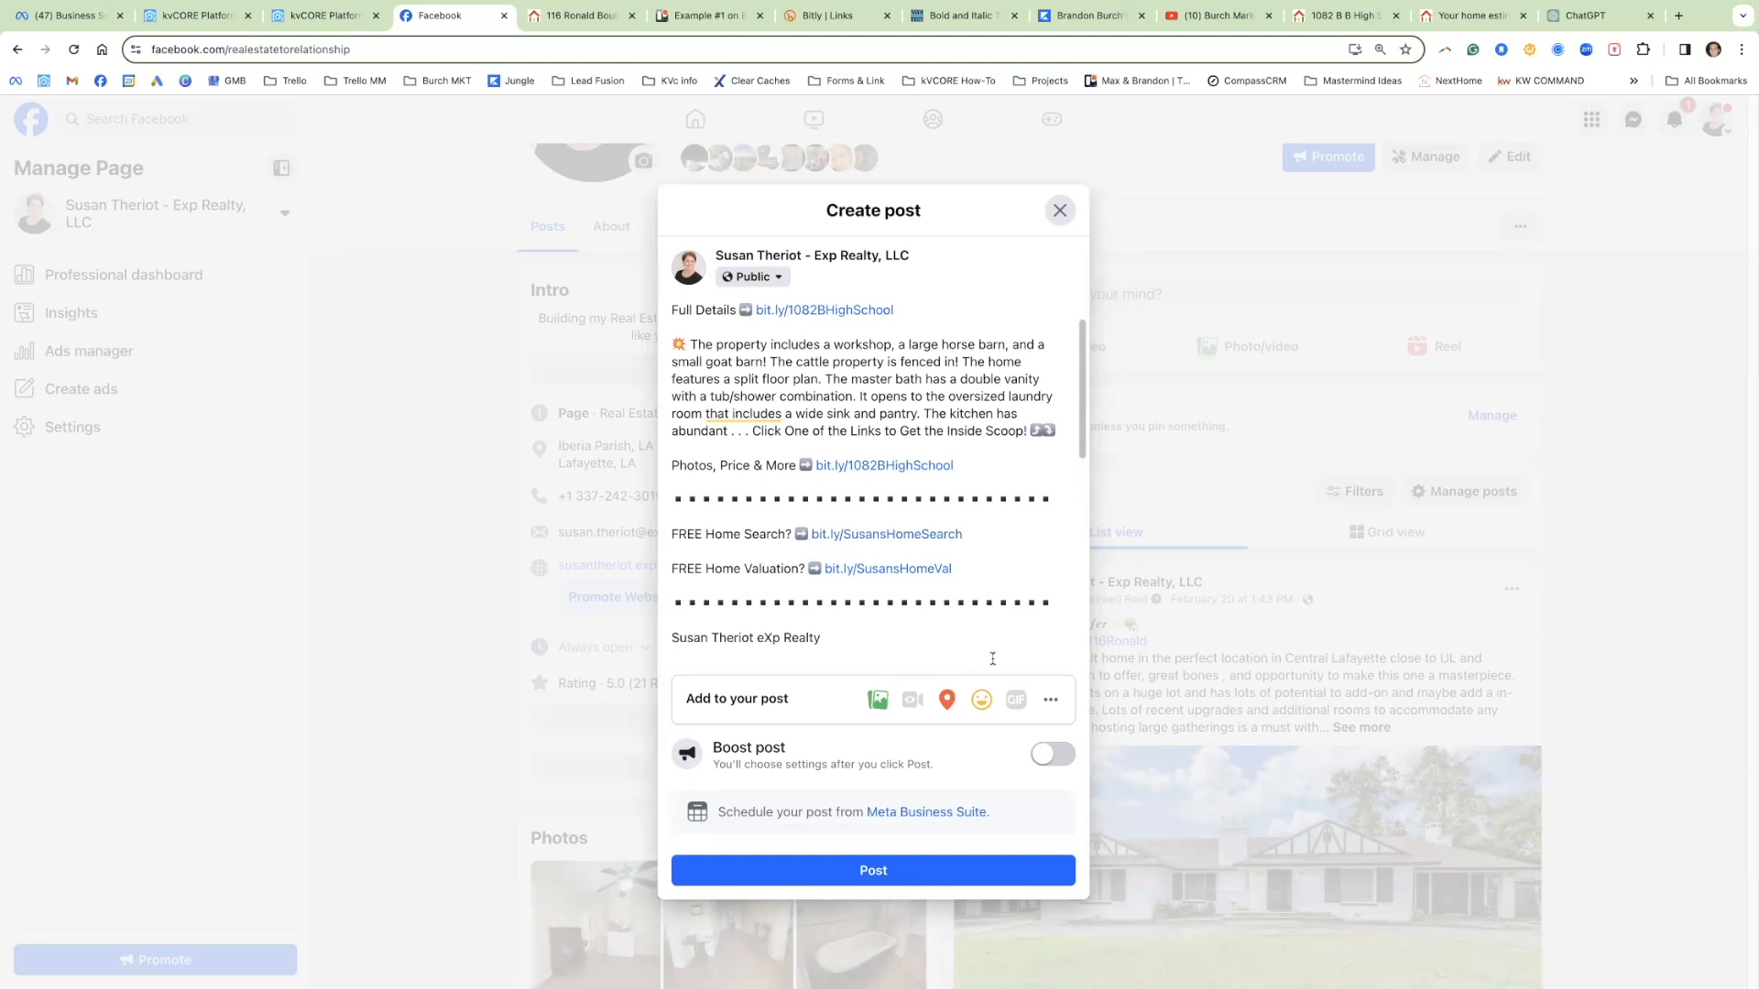
Step: Publish the listing post, decline the Speak With People Directly prompt, and view the post
{"action": "left_click", "coordinate": [879, 868]}
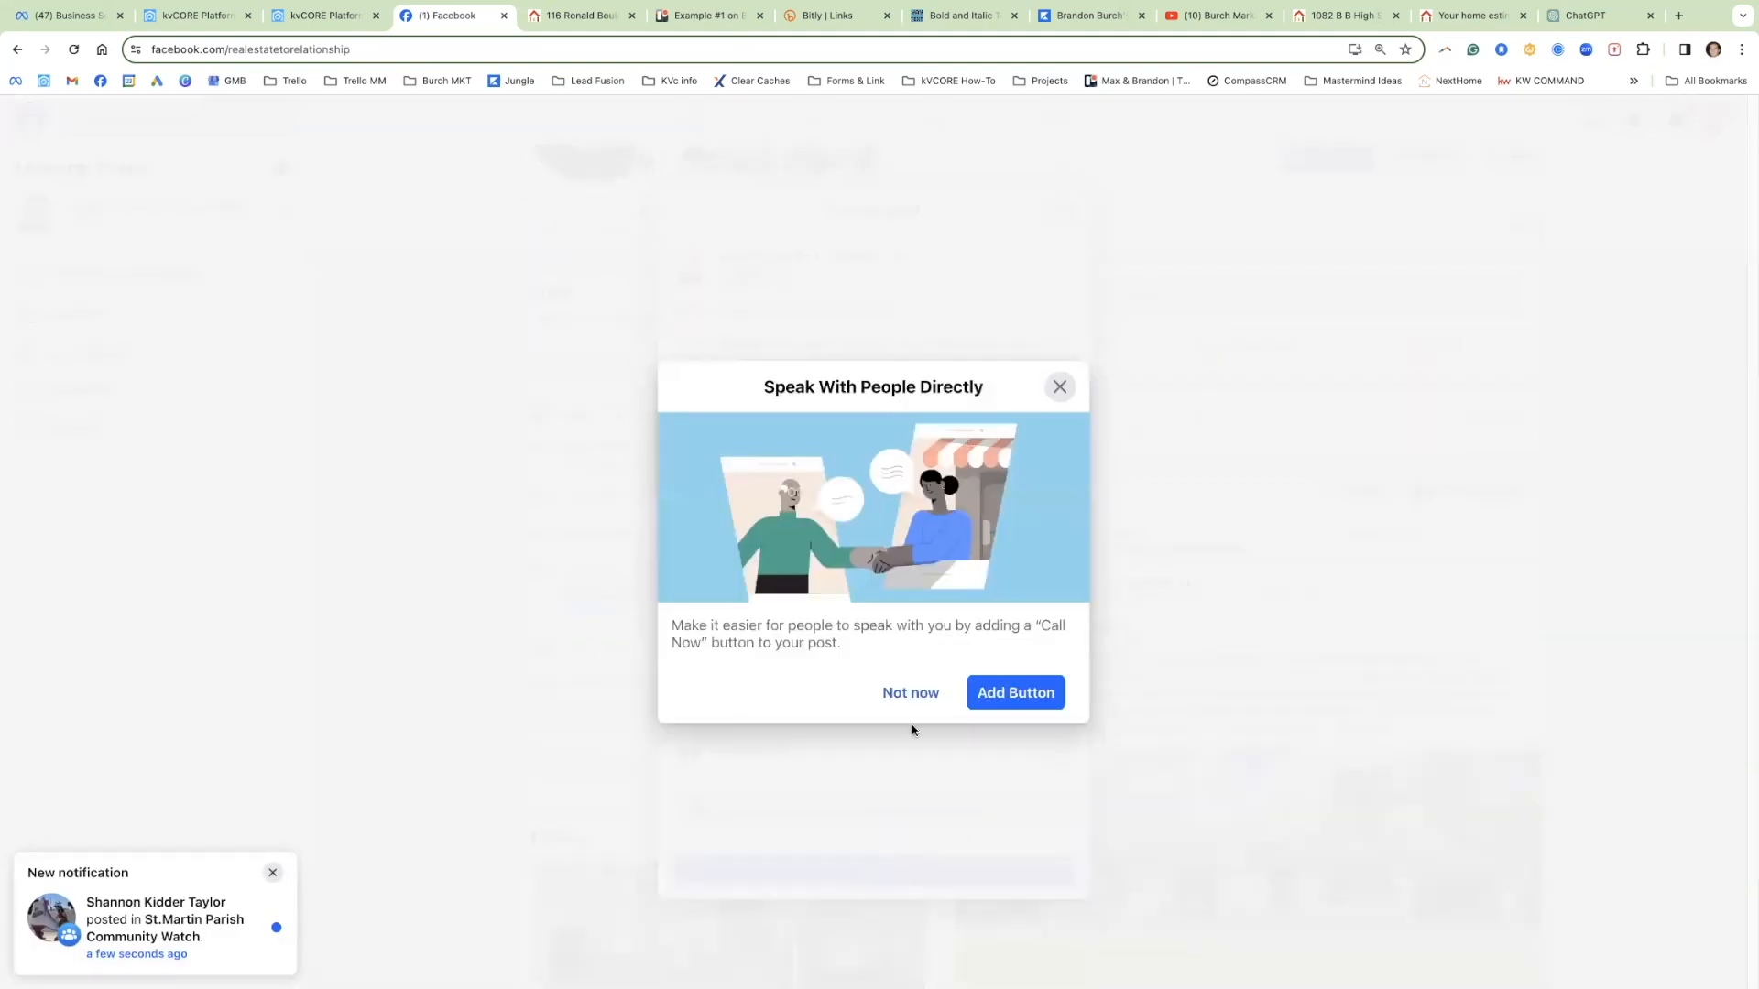
{"action": "left_click", "coordinate": [907, 703]}
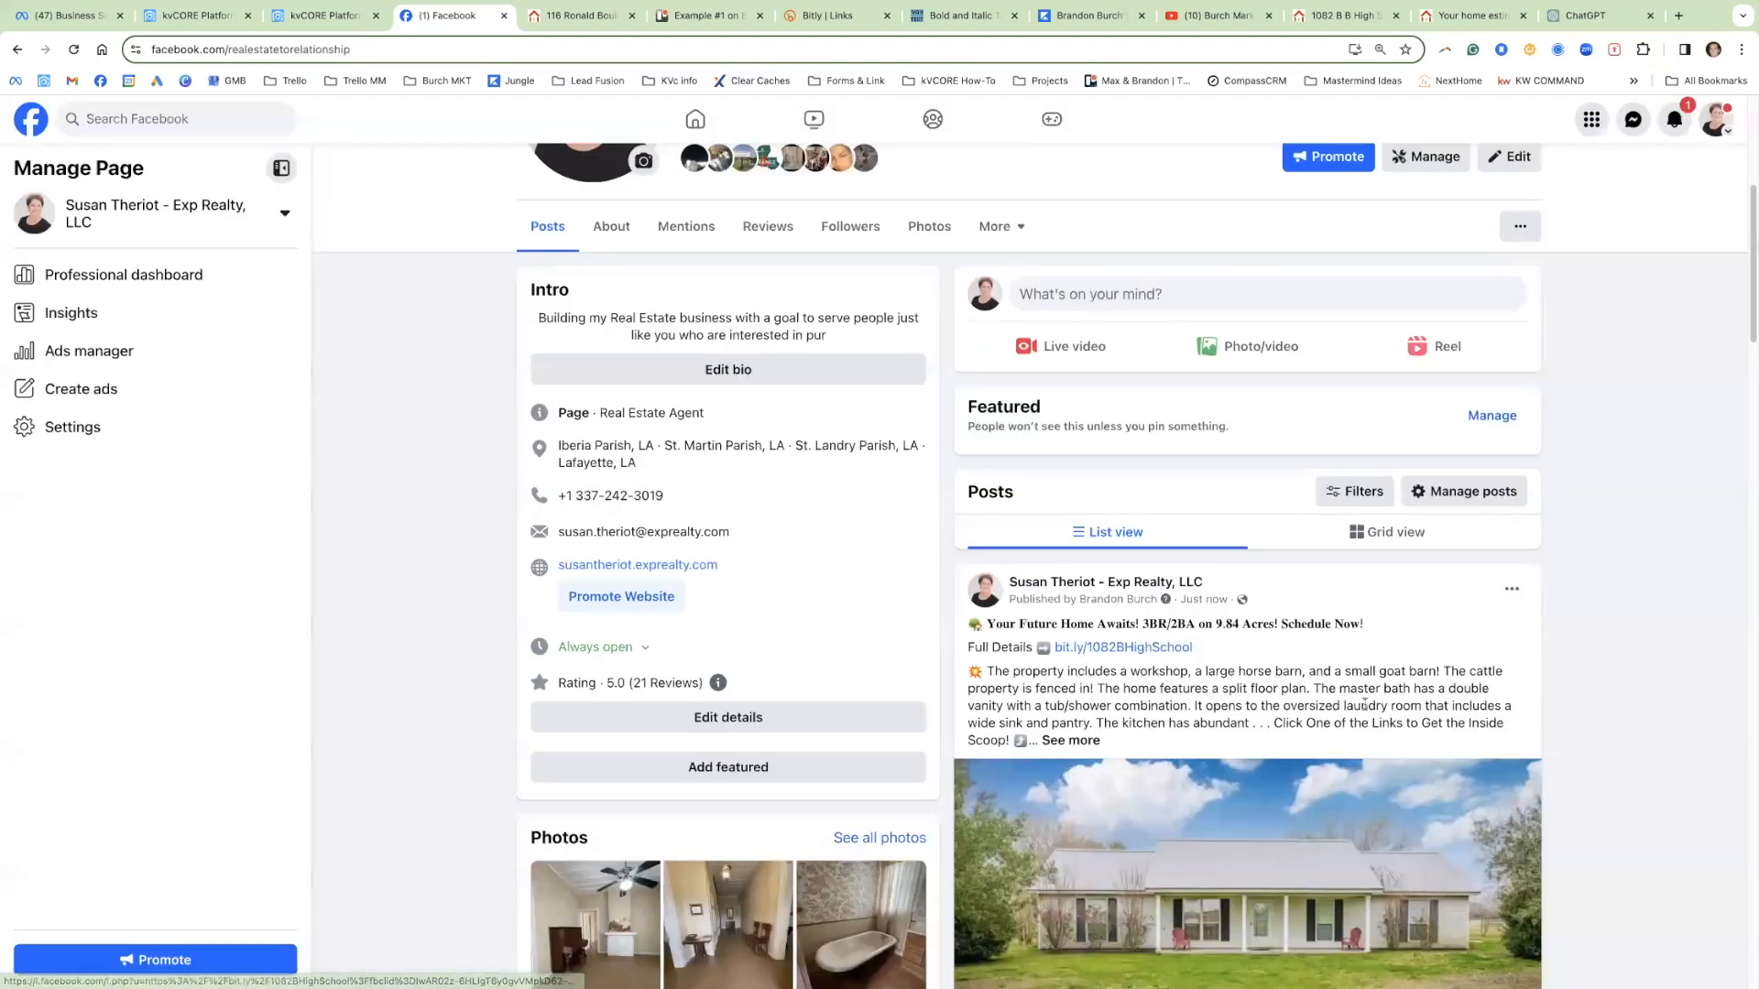
{"action": "scroll", "coordinate": [1561, 613], "scroll_direction": "down", "scroll_amount": 2}
{"action": "scroll", "coordinate": [1561, 613], "scroll_direction": "down", "scroll_amount": 3}
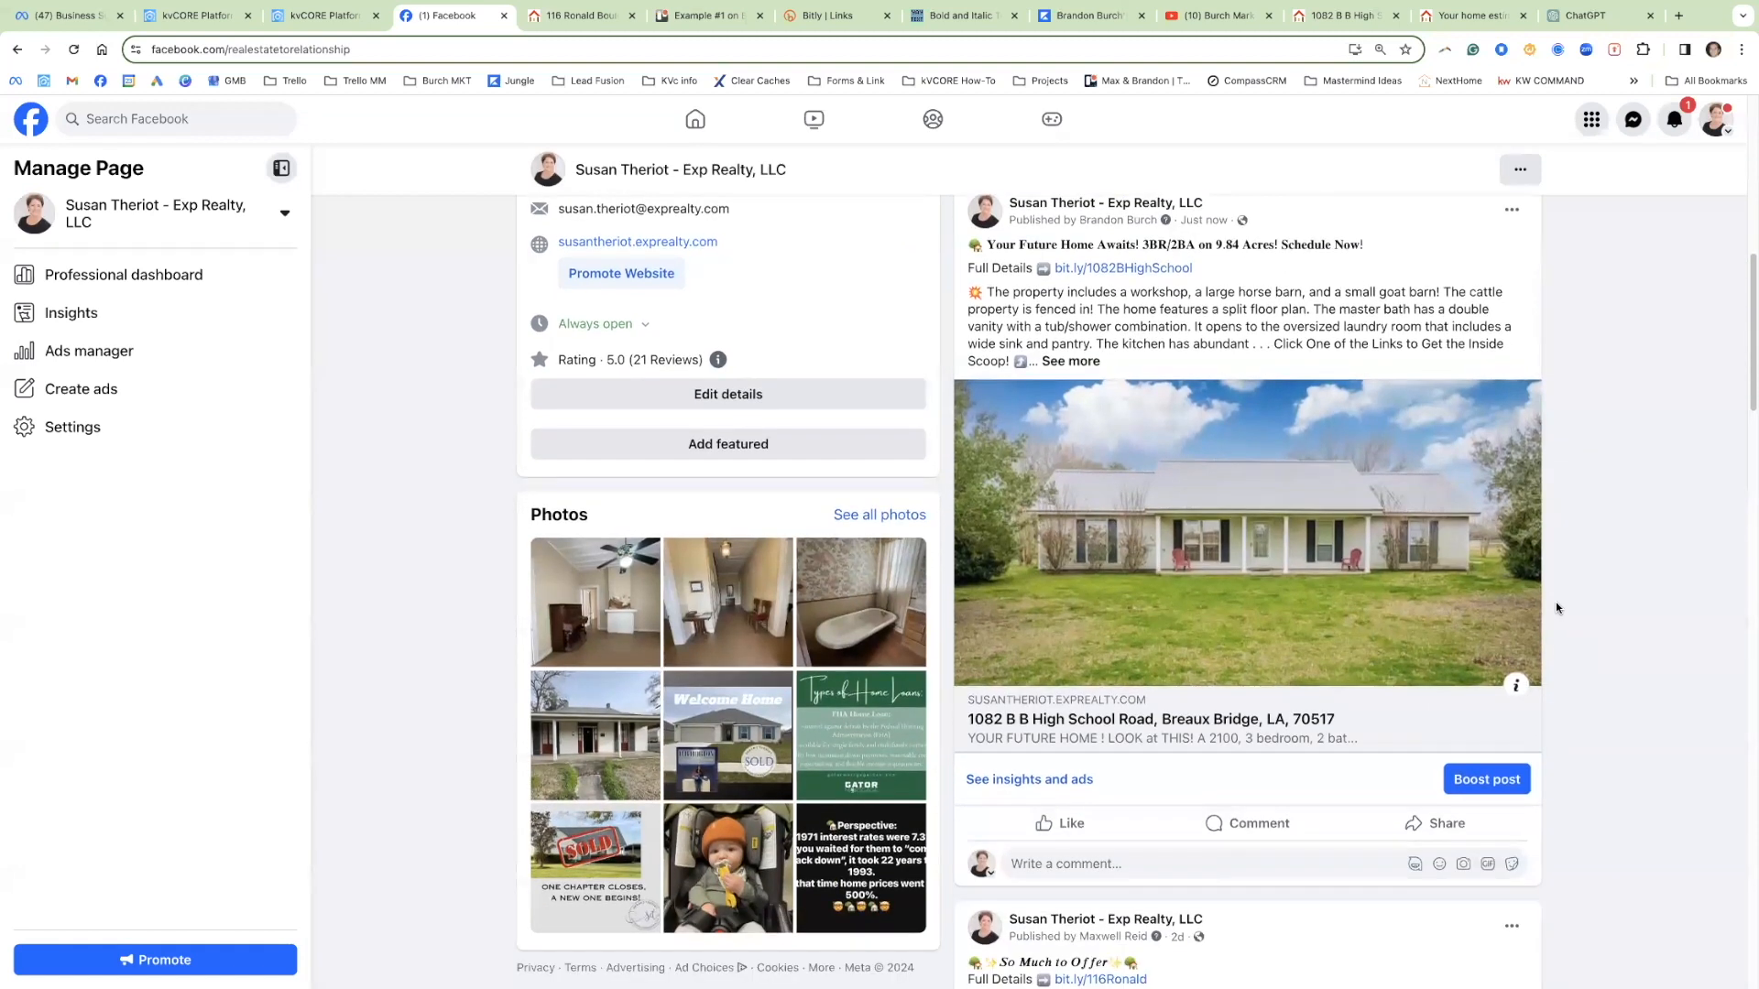
{"action": "scroll", "coordinate": [1584, 679], "scroll_direction": "up", "scroll_amount": 1}
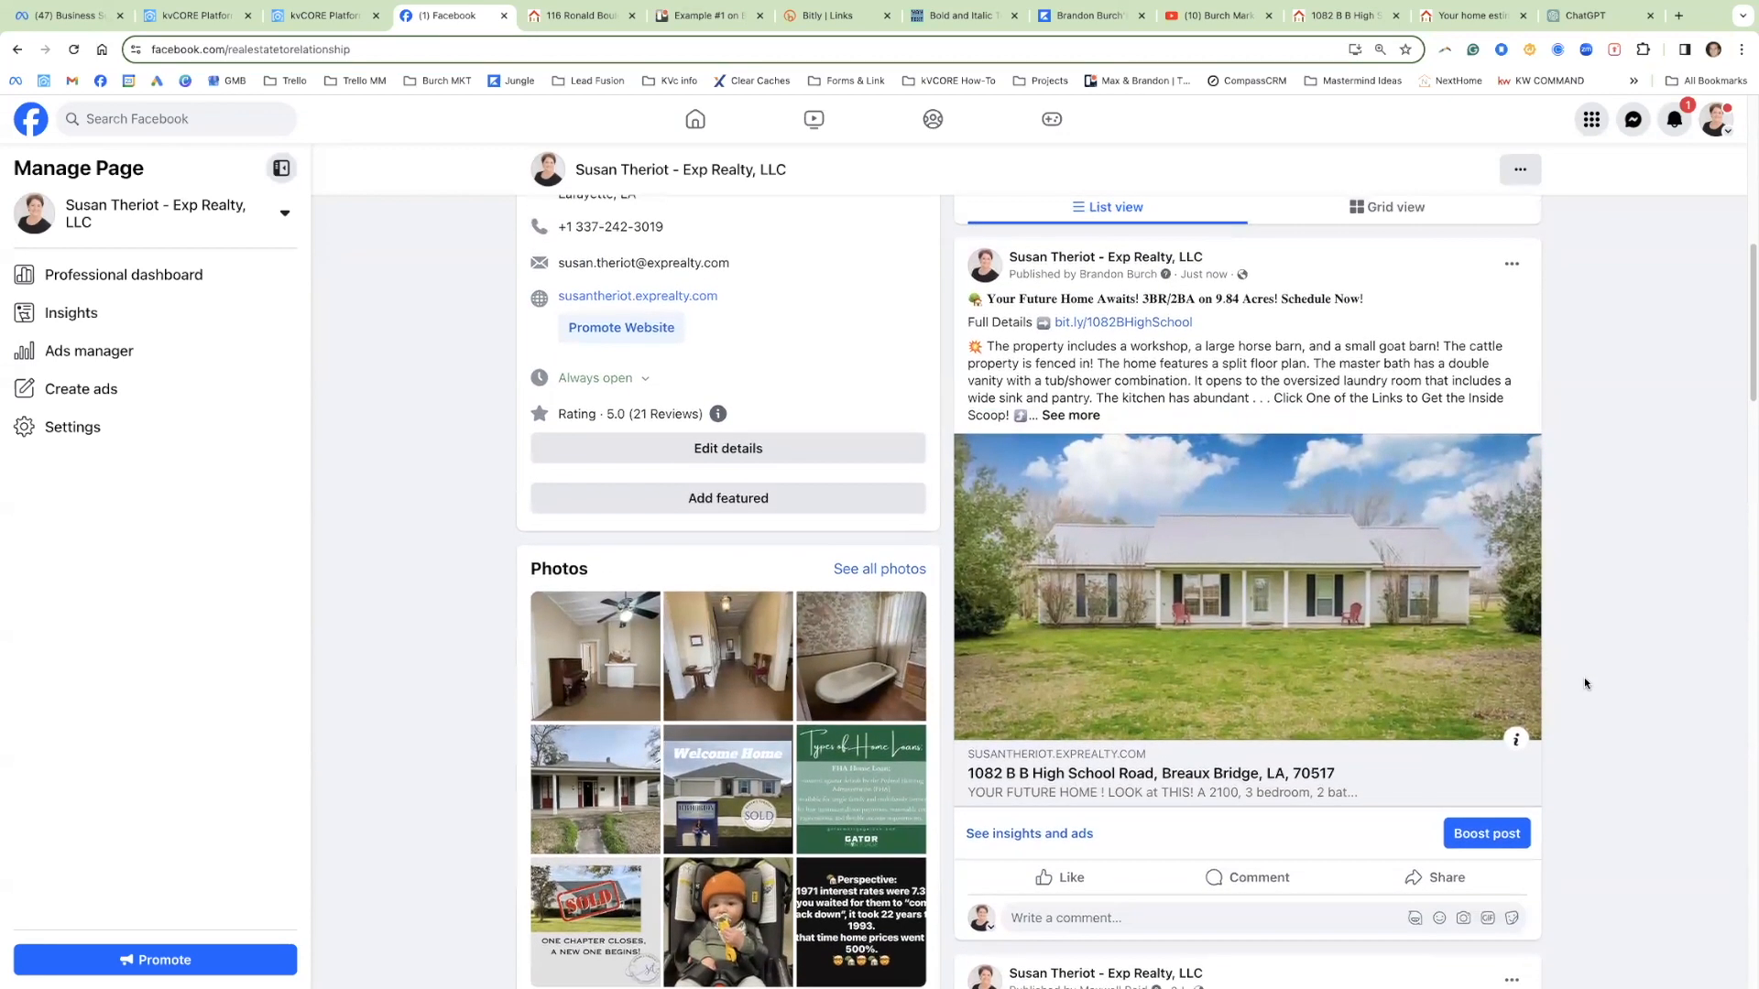
{"action": "left_click", "coordinate": [1170, 782]}
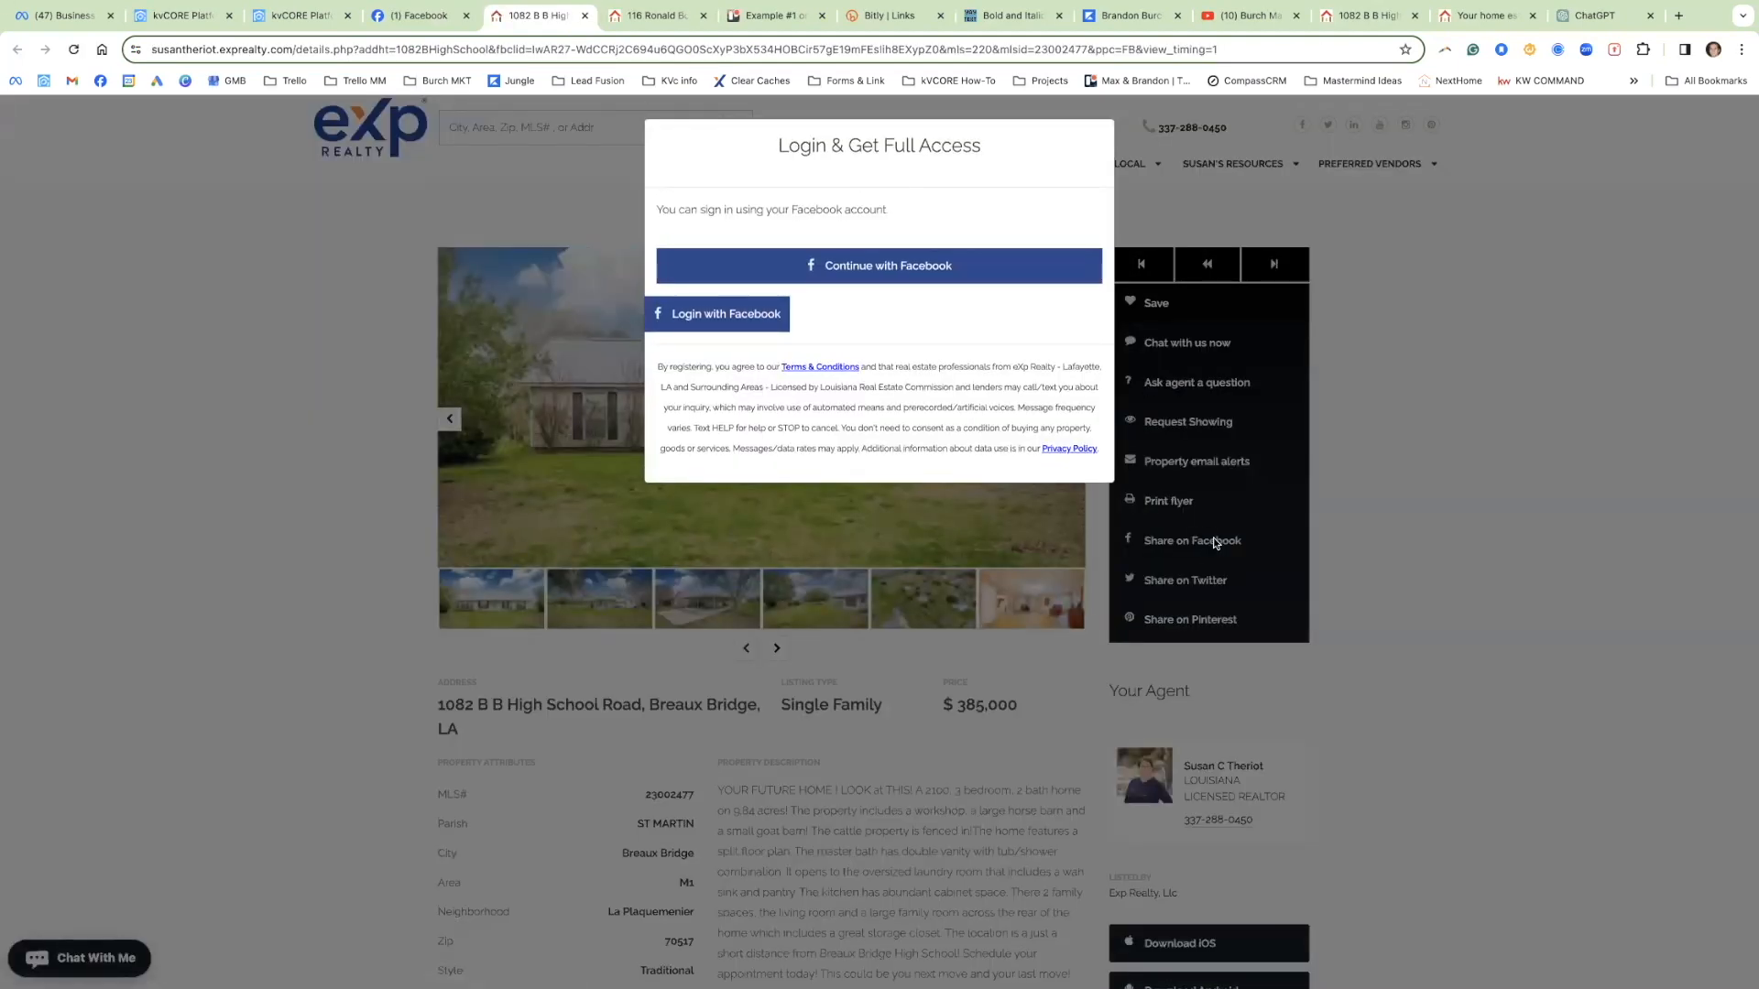
{"action": "left_click", "coordinate": [229, 15]}
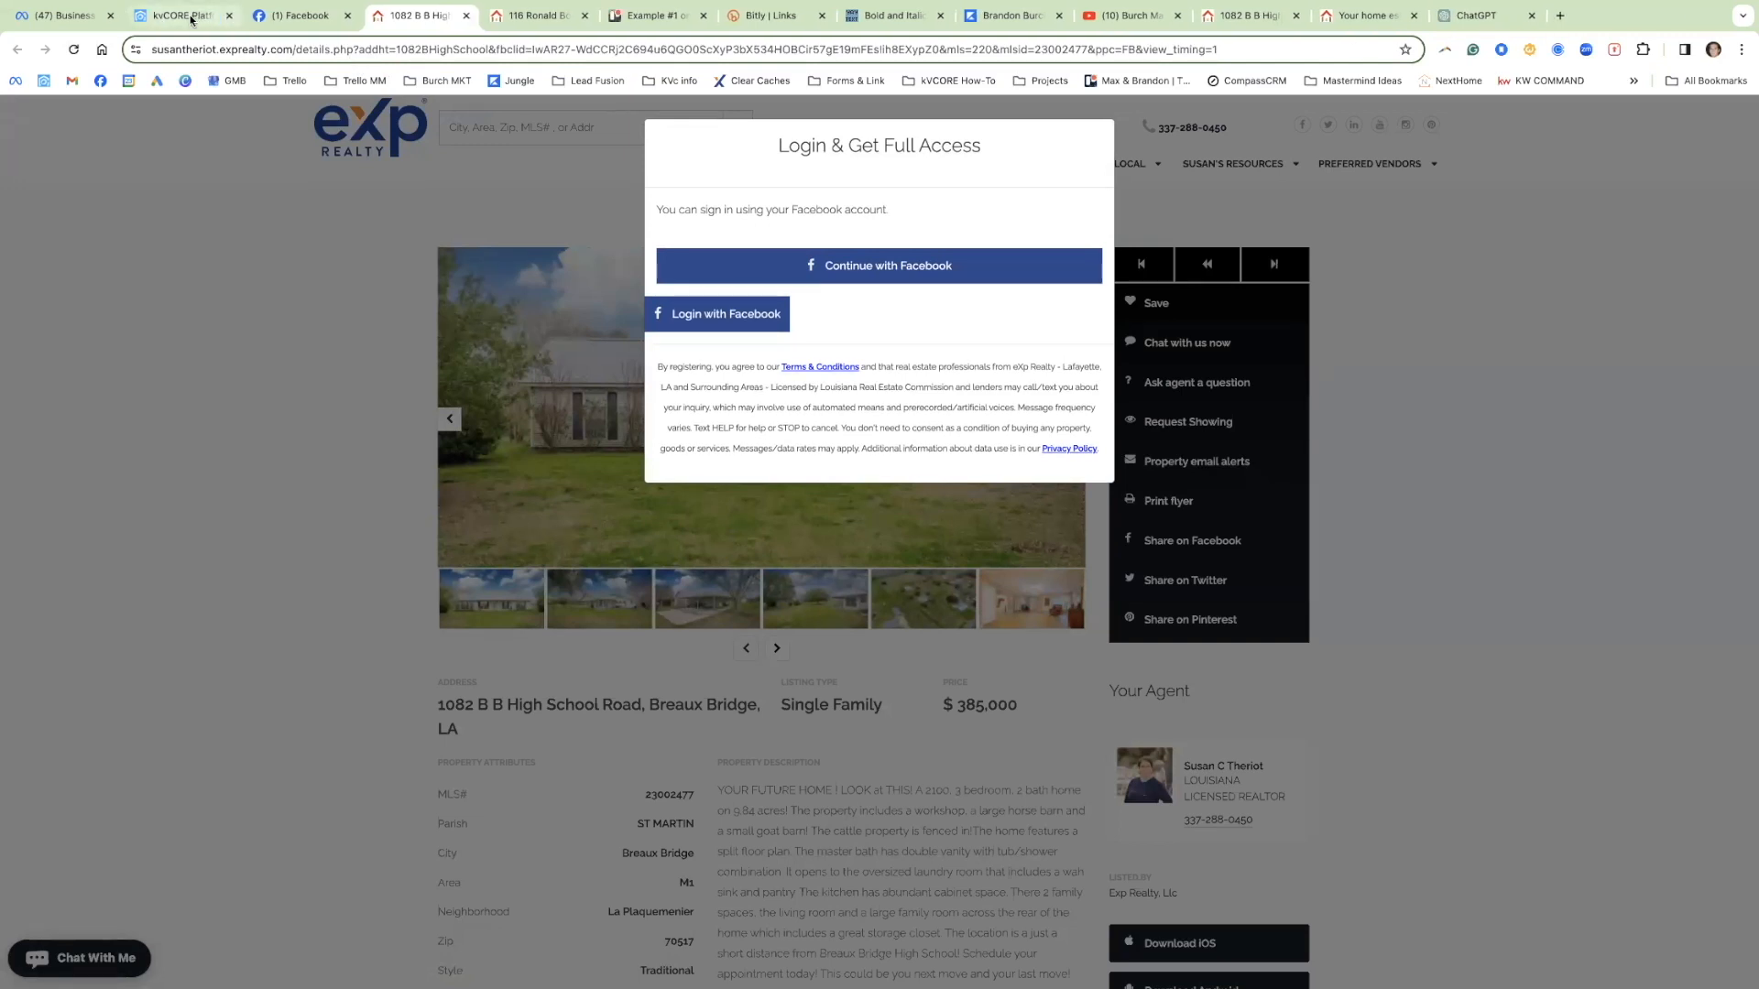
{"action": "left_click", "coordinate": [286, 17]}
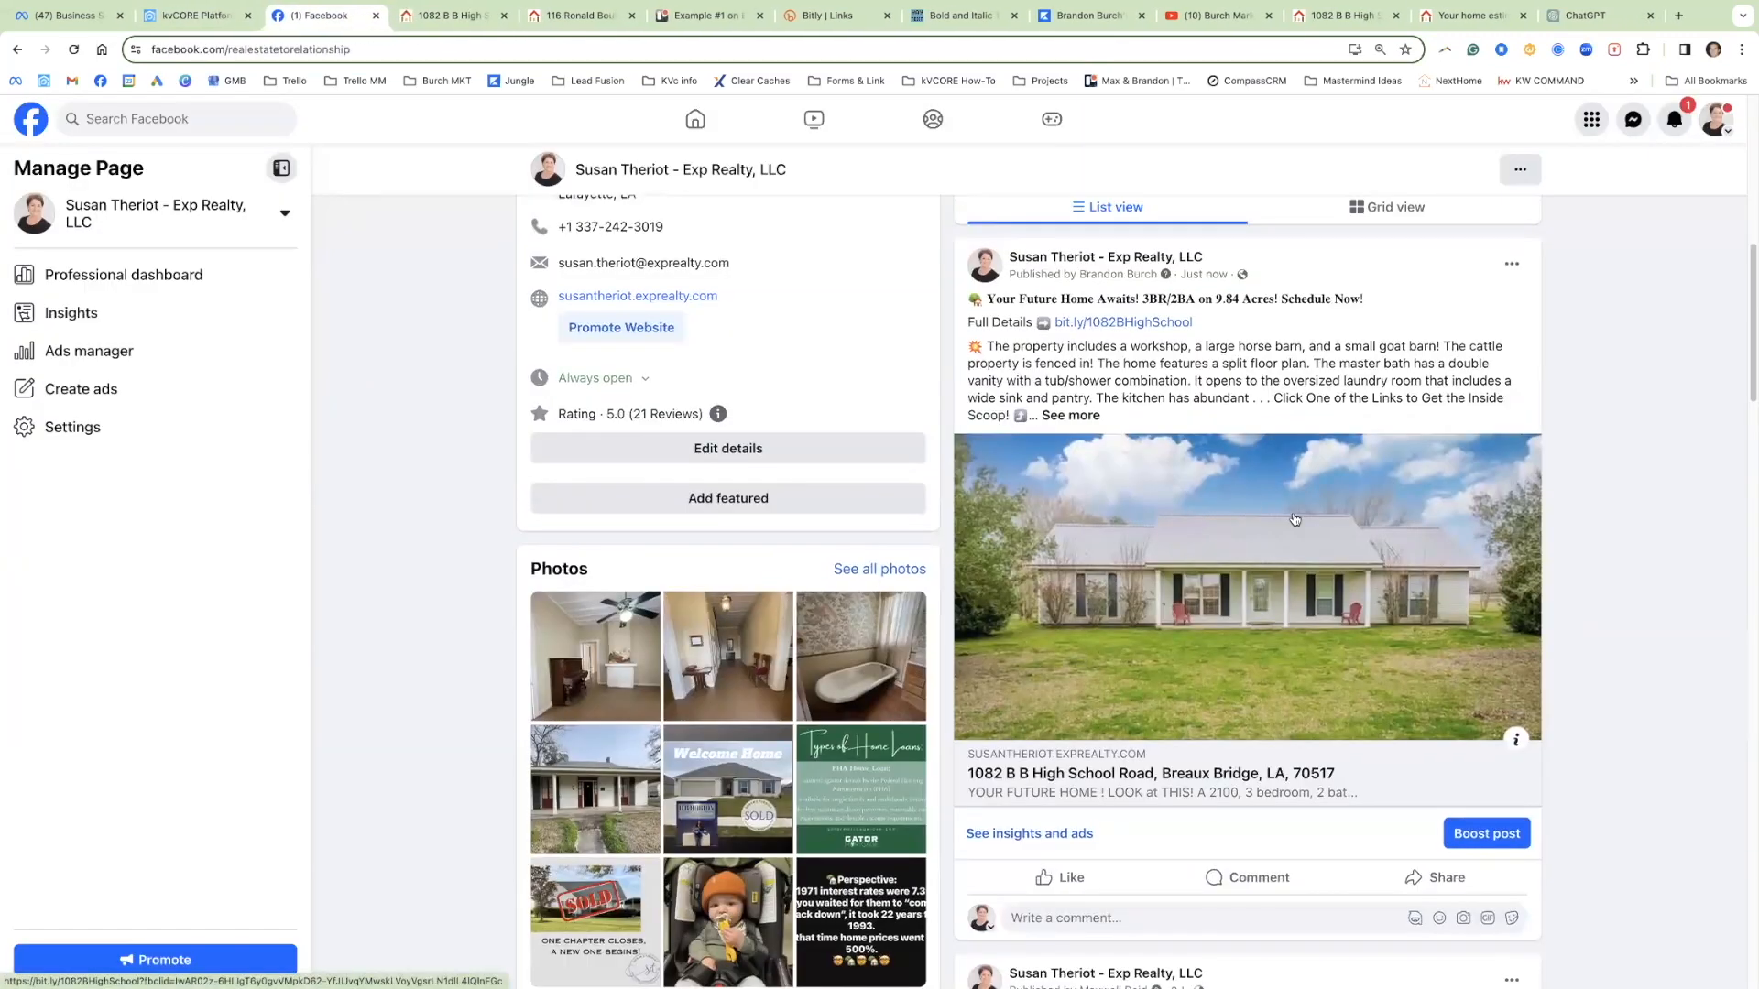
{"action": "scroll", "coordinate": [1580, 469], "scroll_direction": "up", "scroll_amount": 1}
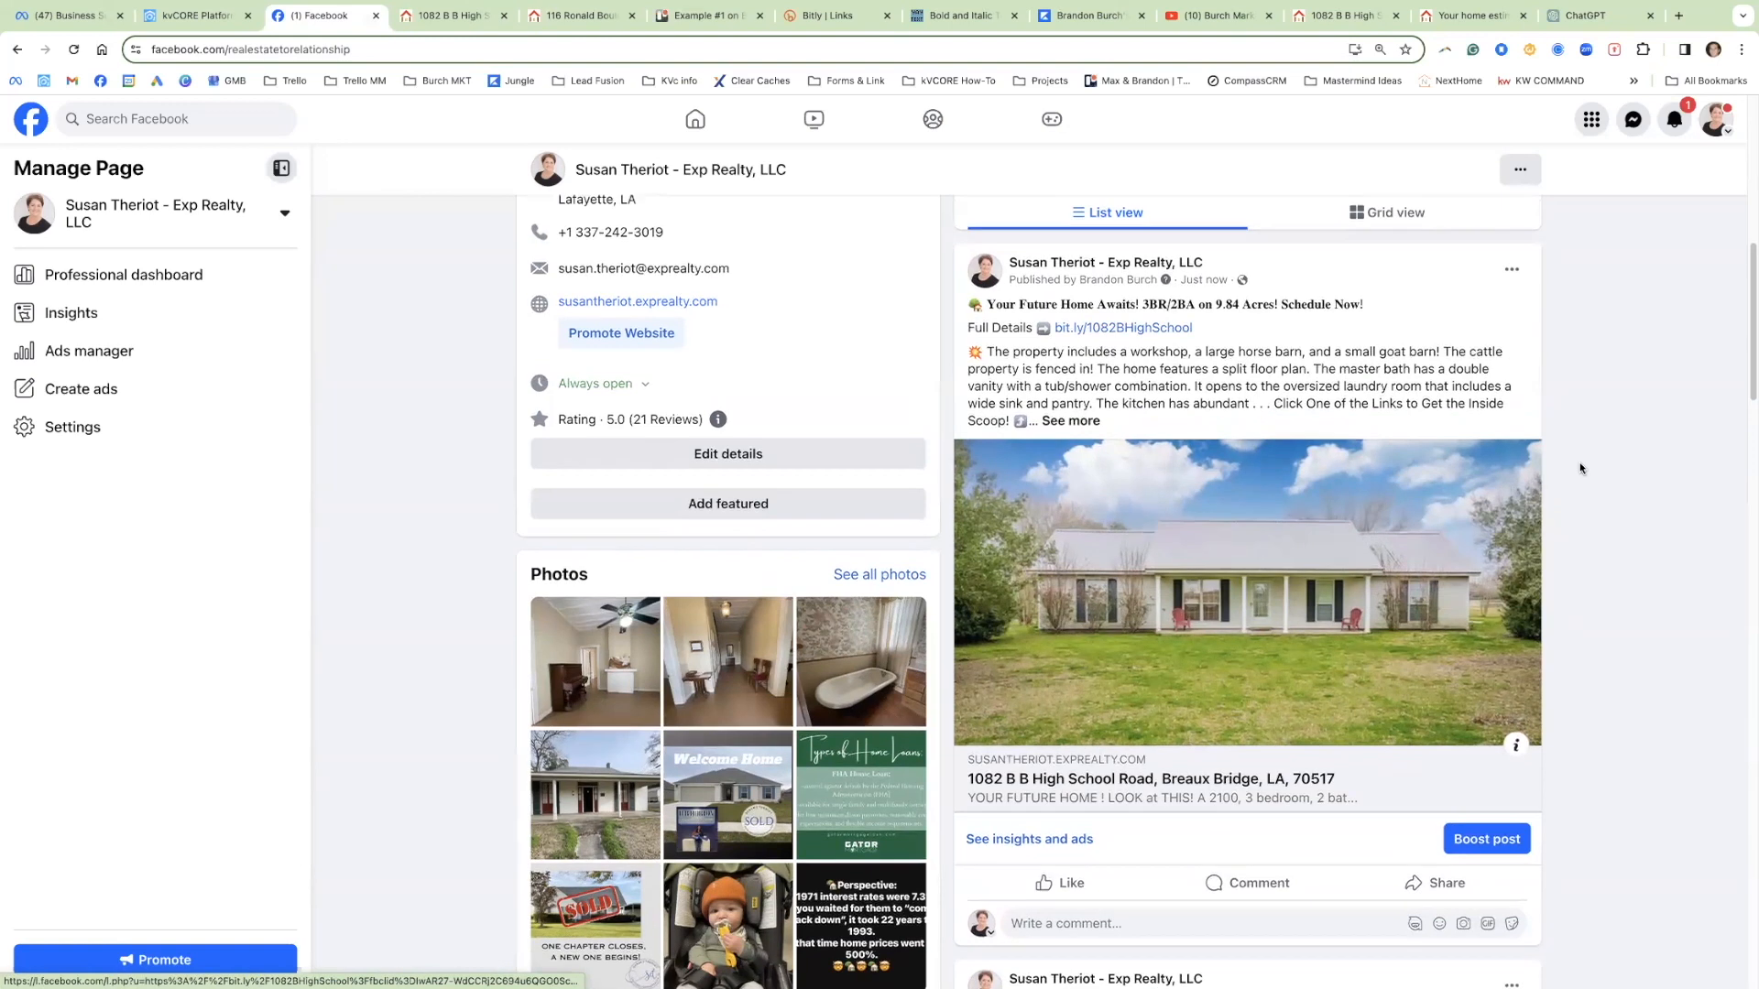
{"action": "scroll", "coordinate": [1585, 462], "scroll_direction": "up", "scroll_amount": 1}
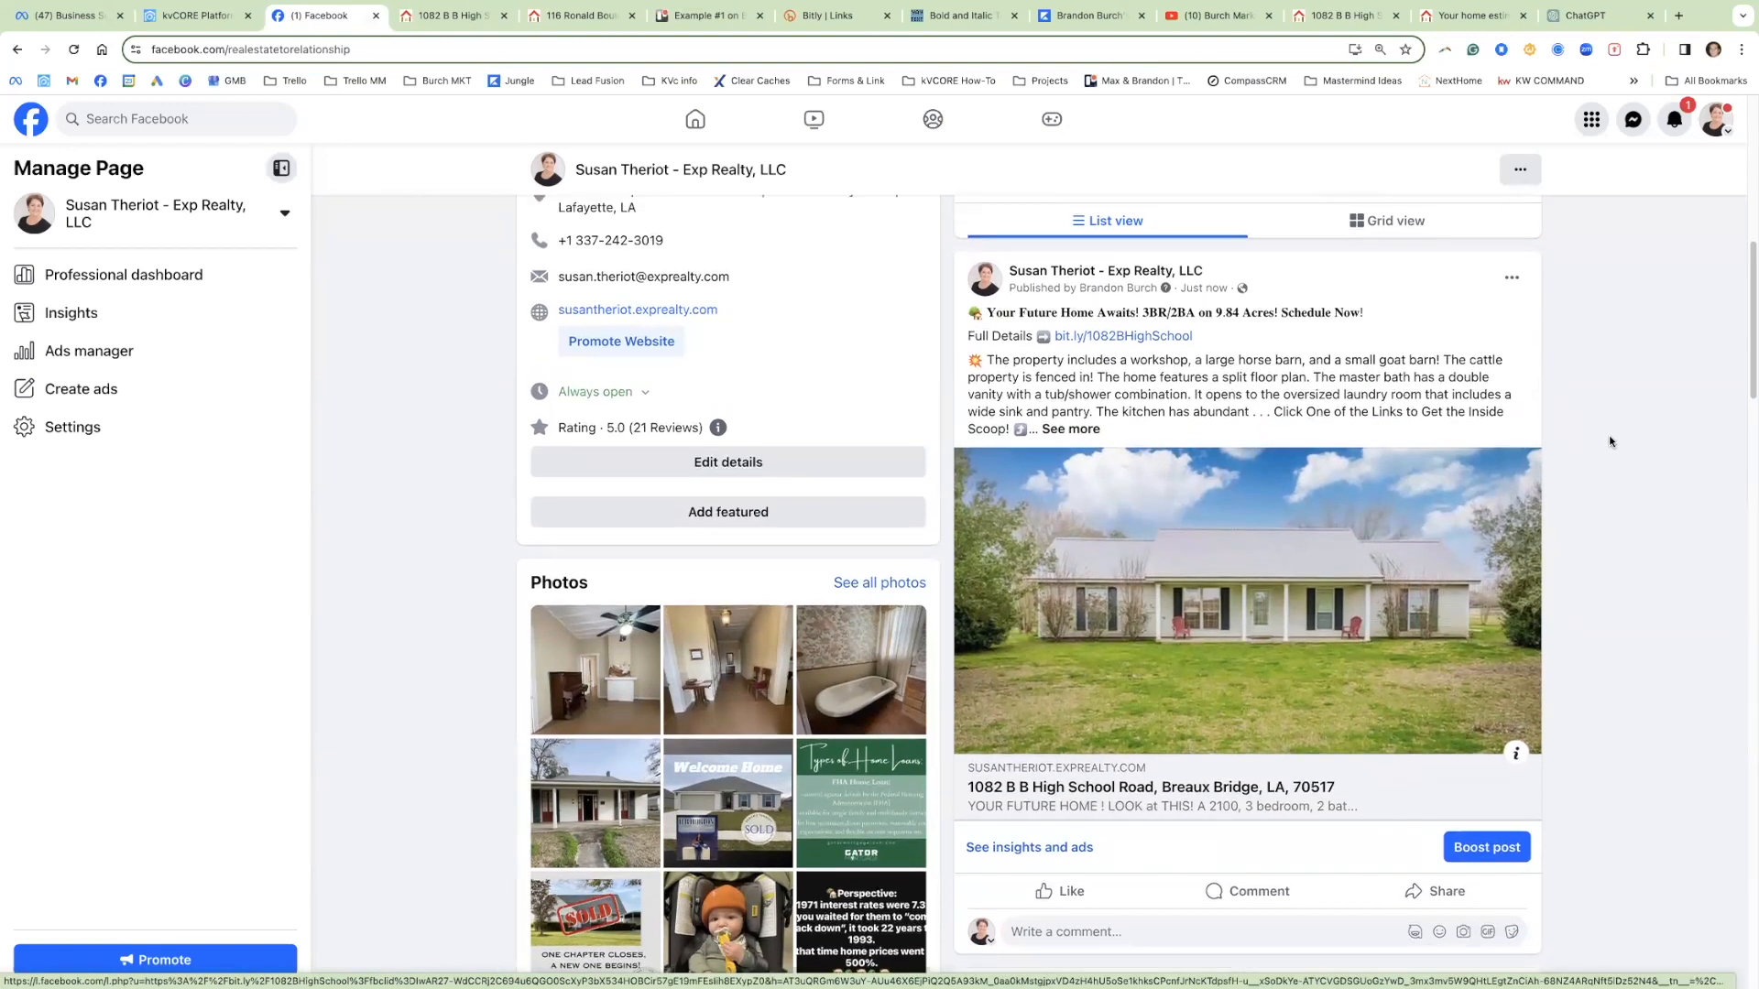
{"action": "scroll", "coordinate": [1609, 442], "scroll_direction": "up", "scroll_amount": 1}
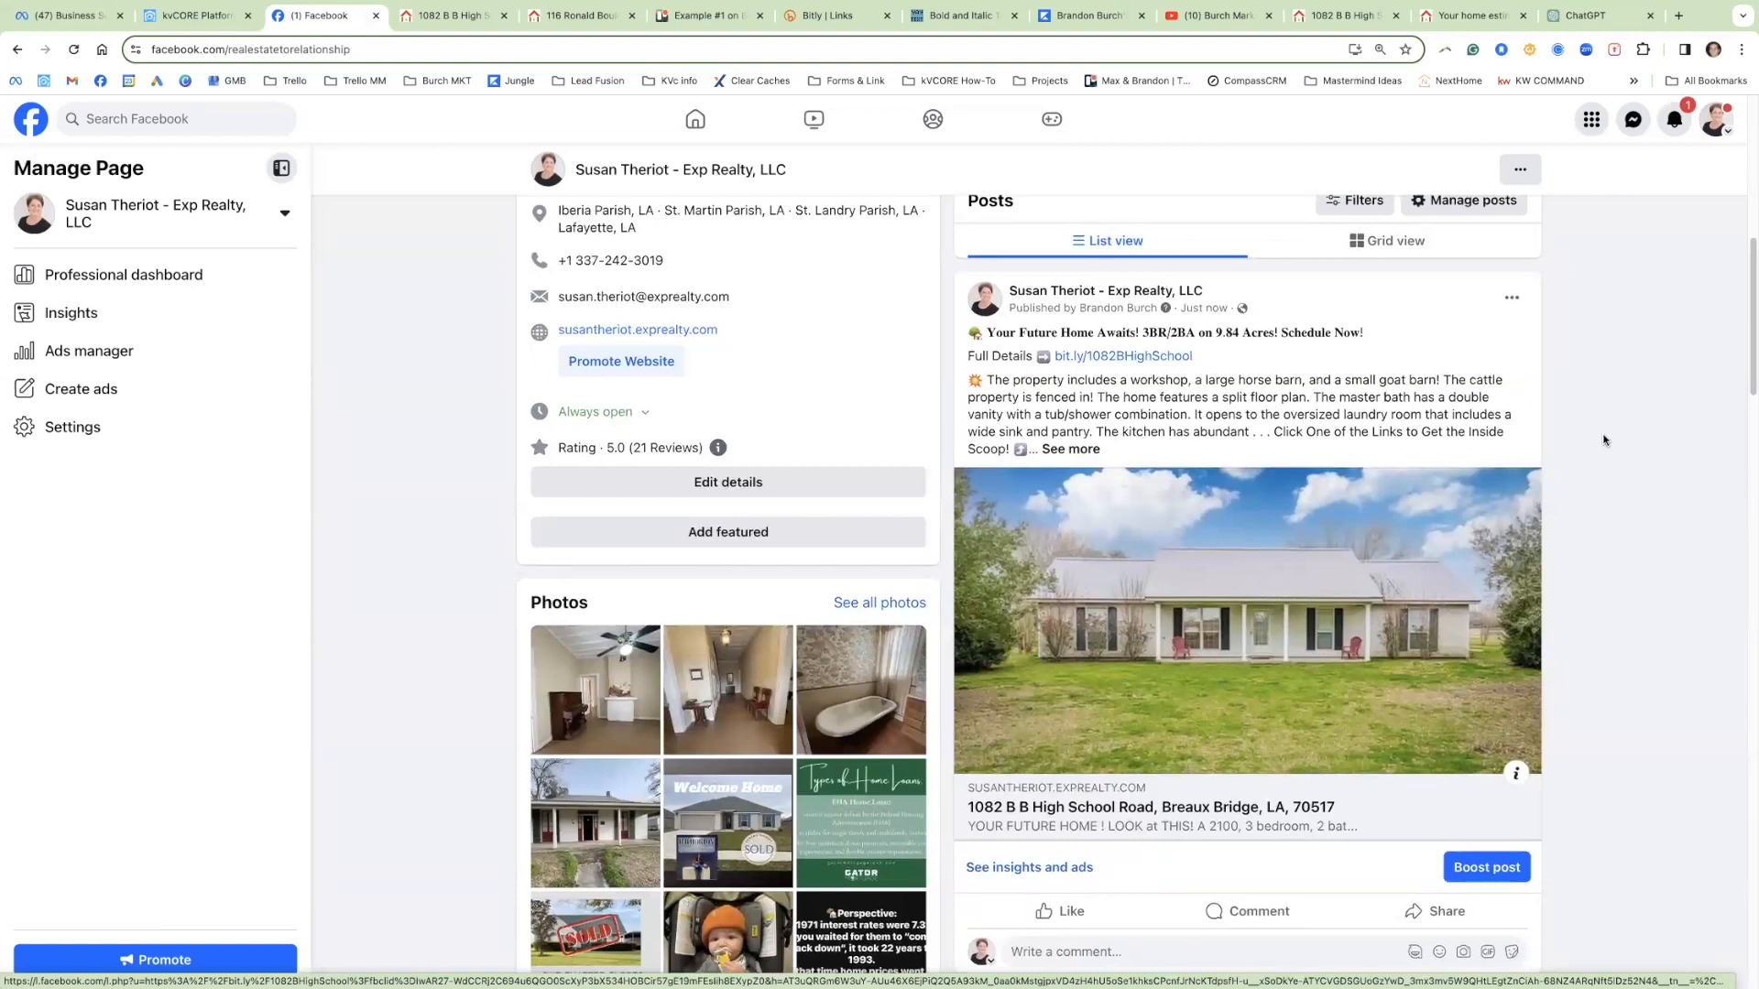
{"action": "left_click_drag", "start_coordinate": [1194, 356], "coordinate": [1053, 360]}
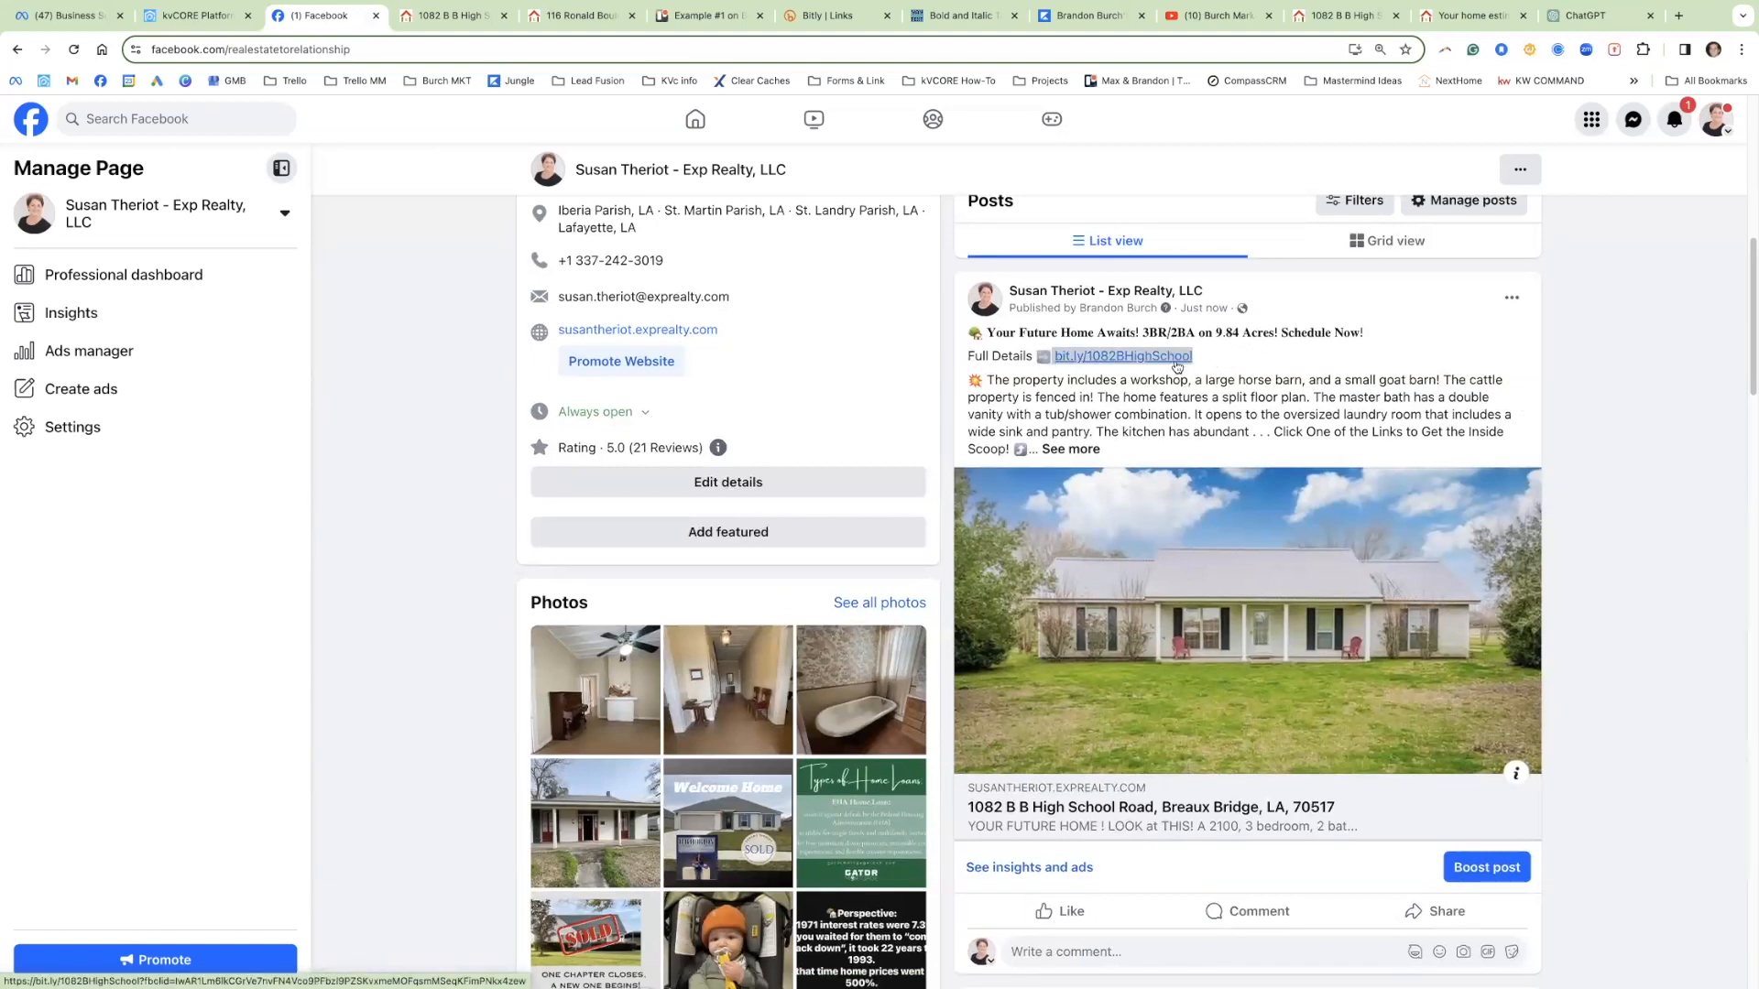
{"action": "left_click", "coordinate": [195, 15]}
Step: Keep property views before registration at 1 (Immediate), then go back to the Facebook page
{"action": "left_click", "coordinate": [428, 875]}
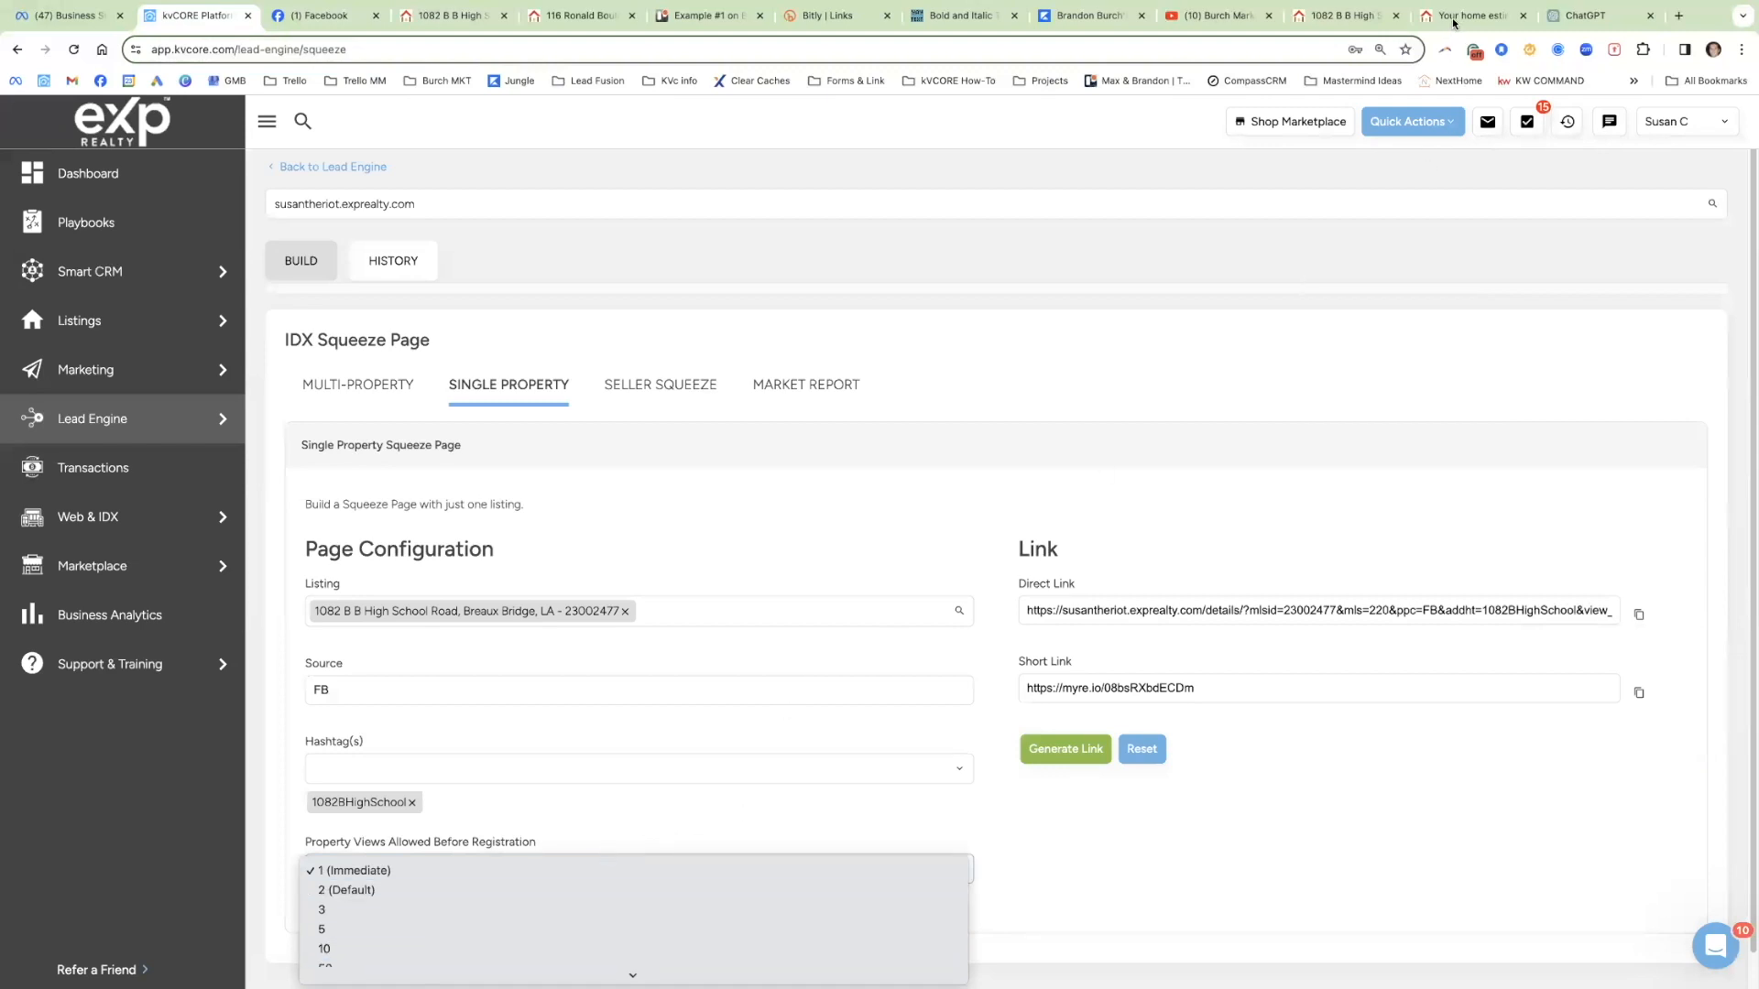
{"action": "left_click", "coordinate": [346, 16]}
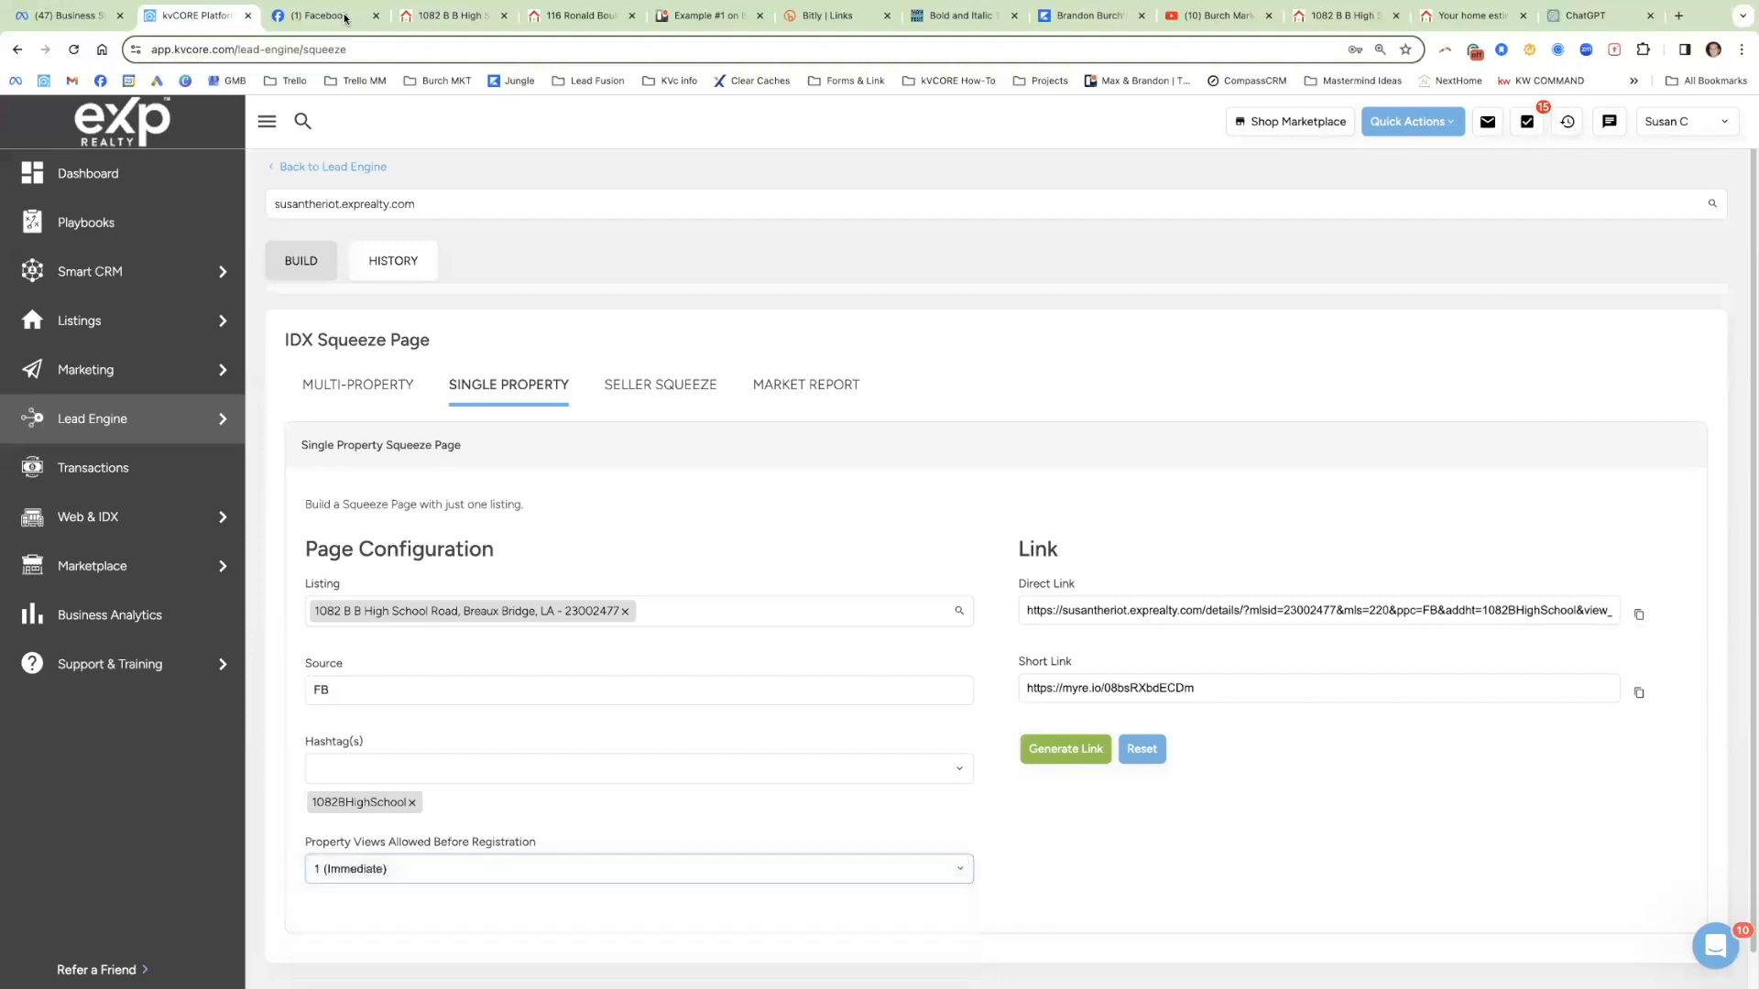
{"action": "left_click", "coordinate": [330, 21]}
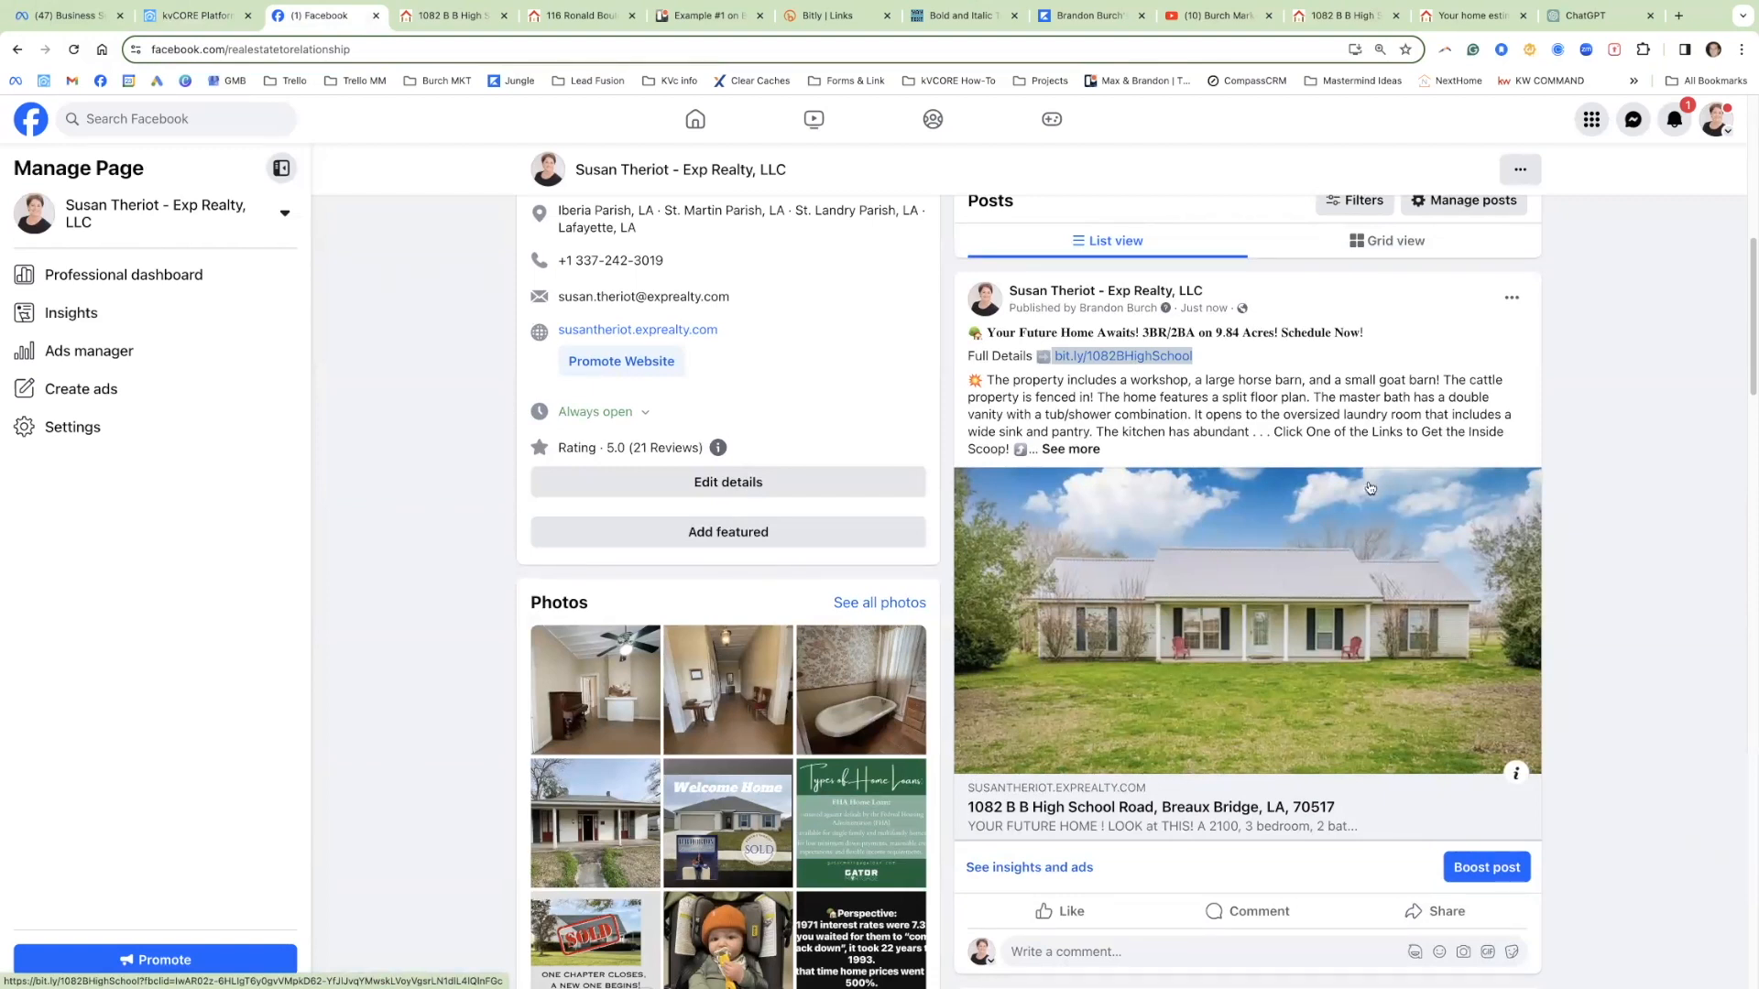
Step: Open the account menu from the profile avatar at the top right
{"action": "left_click", "coordinate": [1719, 124]}
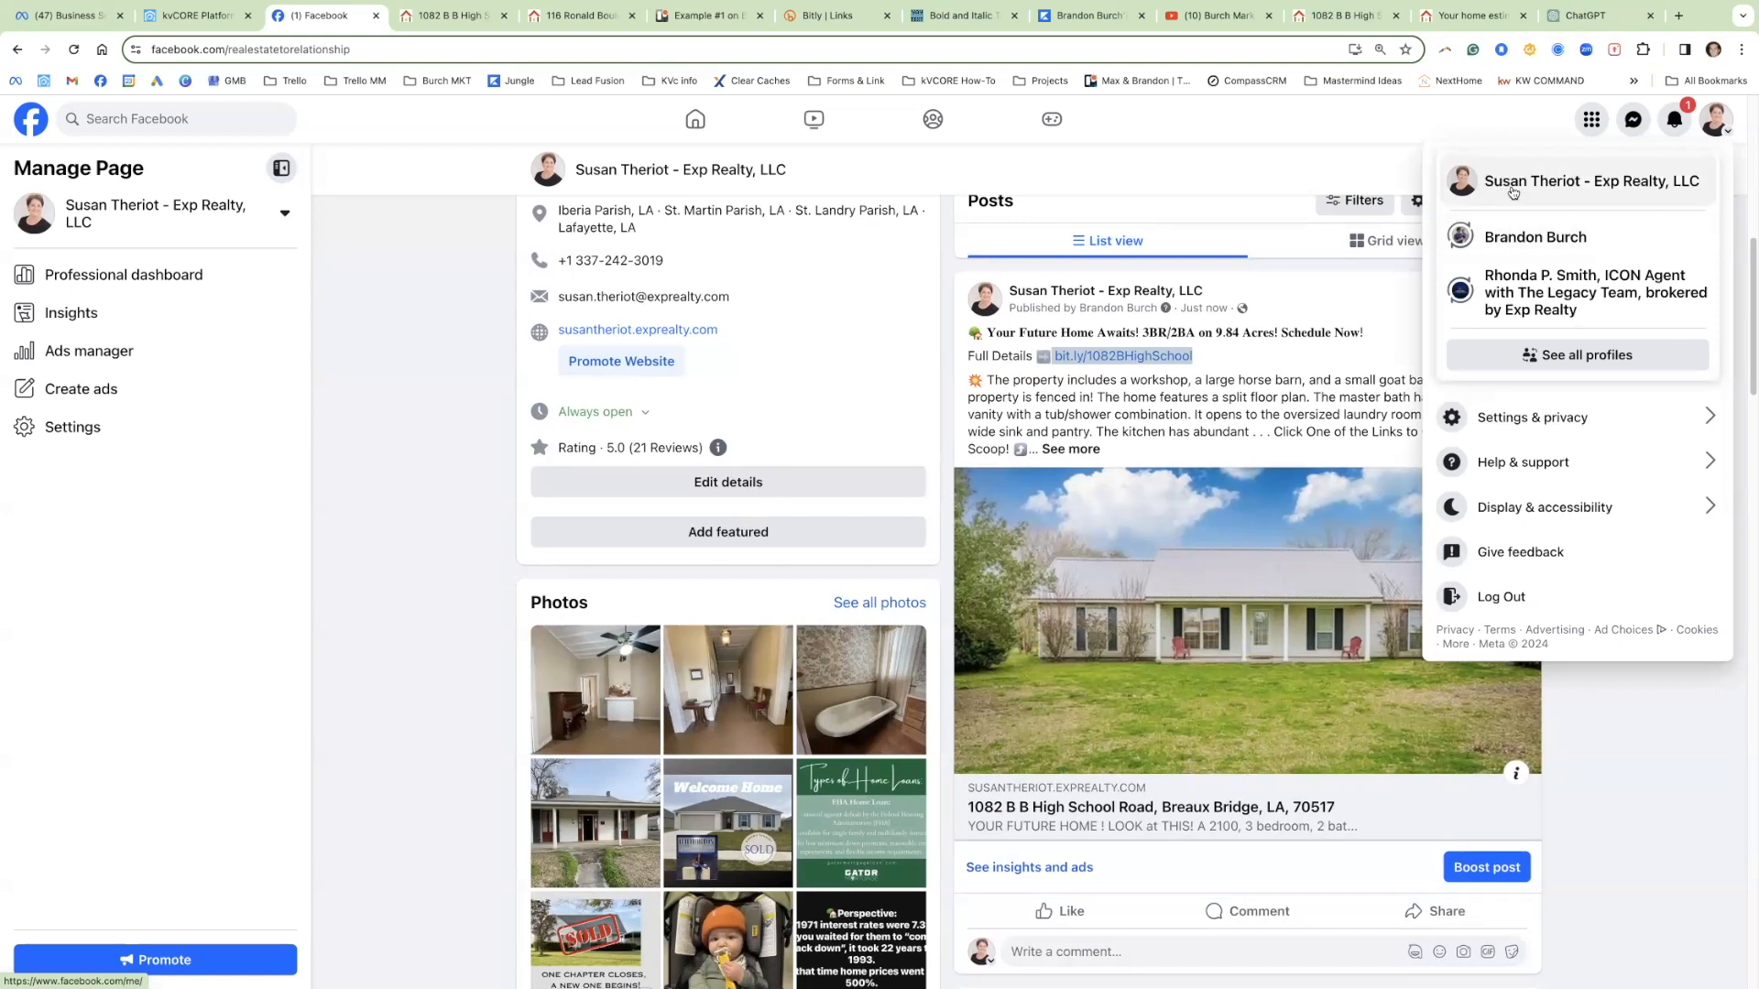
Step: Switch to the personal profile, find the agent's eXp Realty Page by name, and dismiss the changes notice
{"action": "left_click", "coordinate": [1507, 240]}
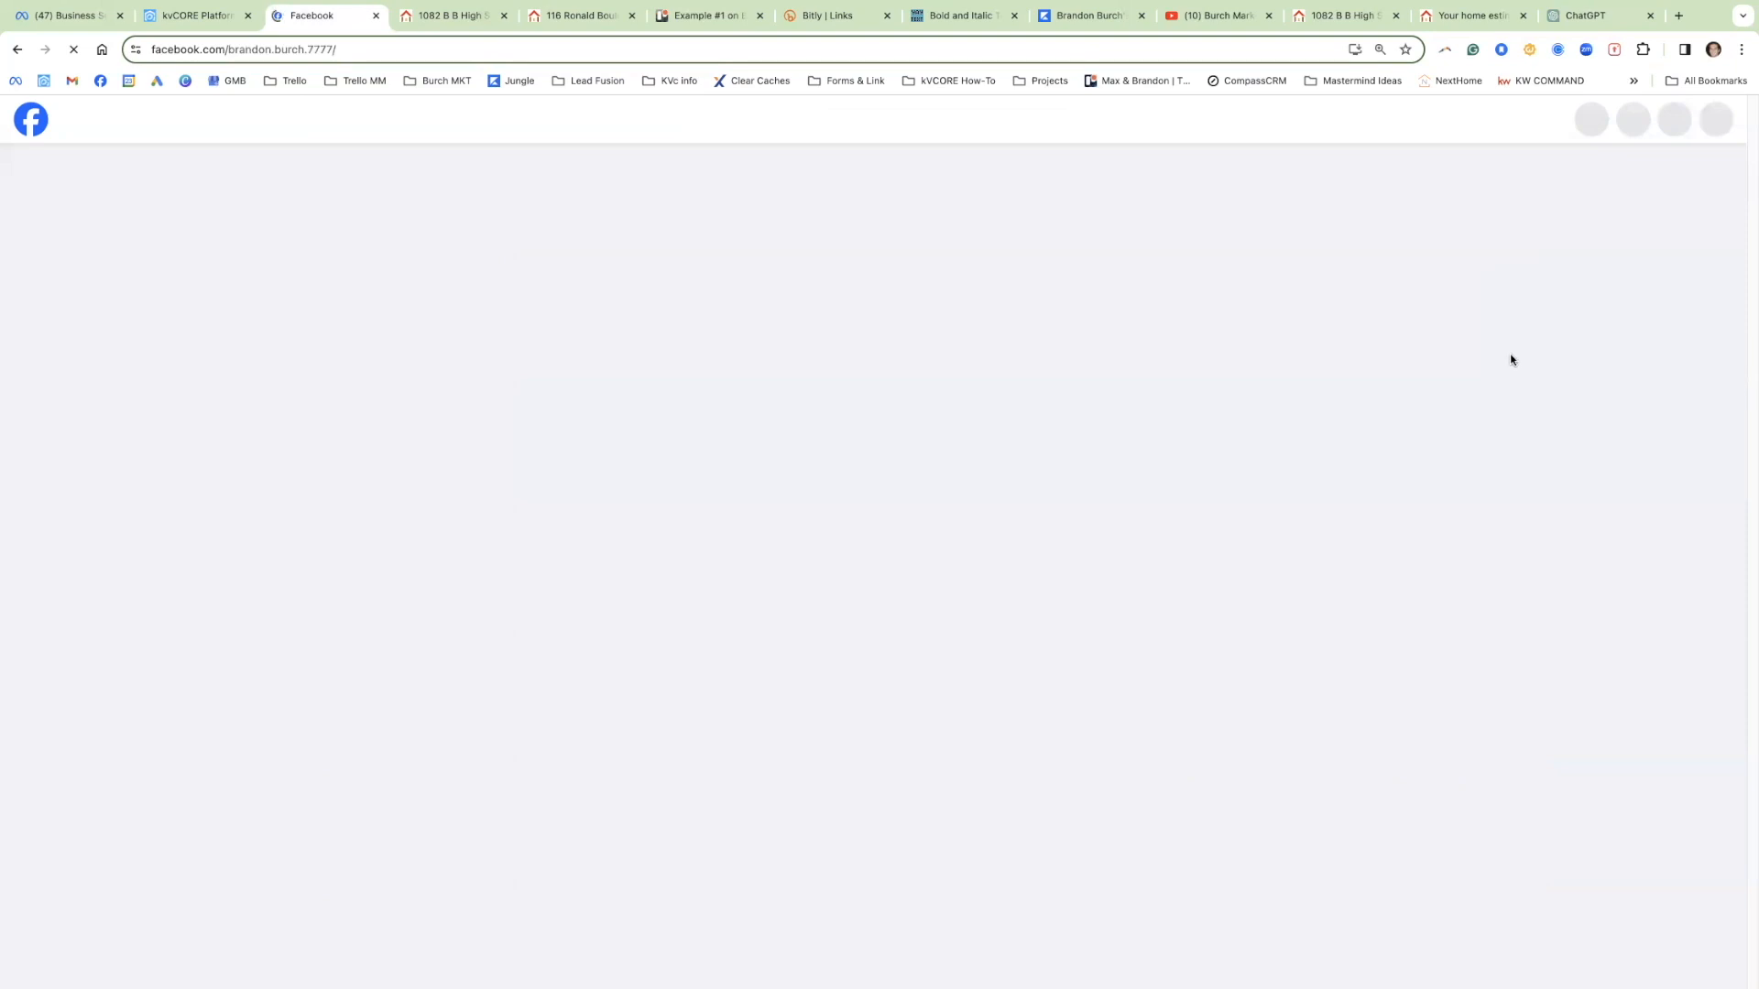
{"action": "scroll", "coordinate": [1509, 383], "scroll_direction": "down", "scroll_amount": 3}
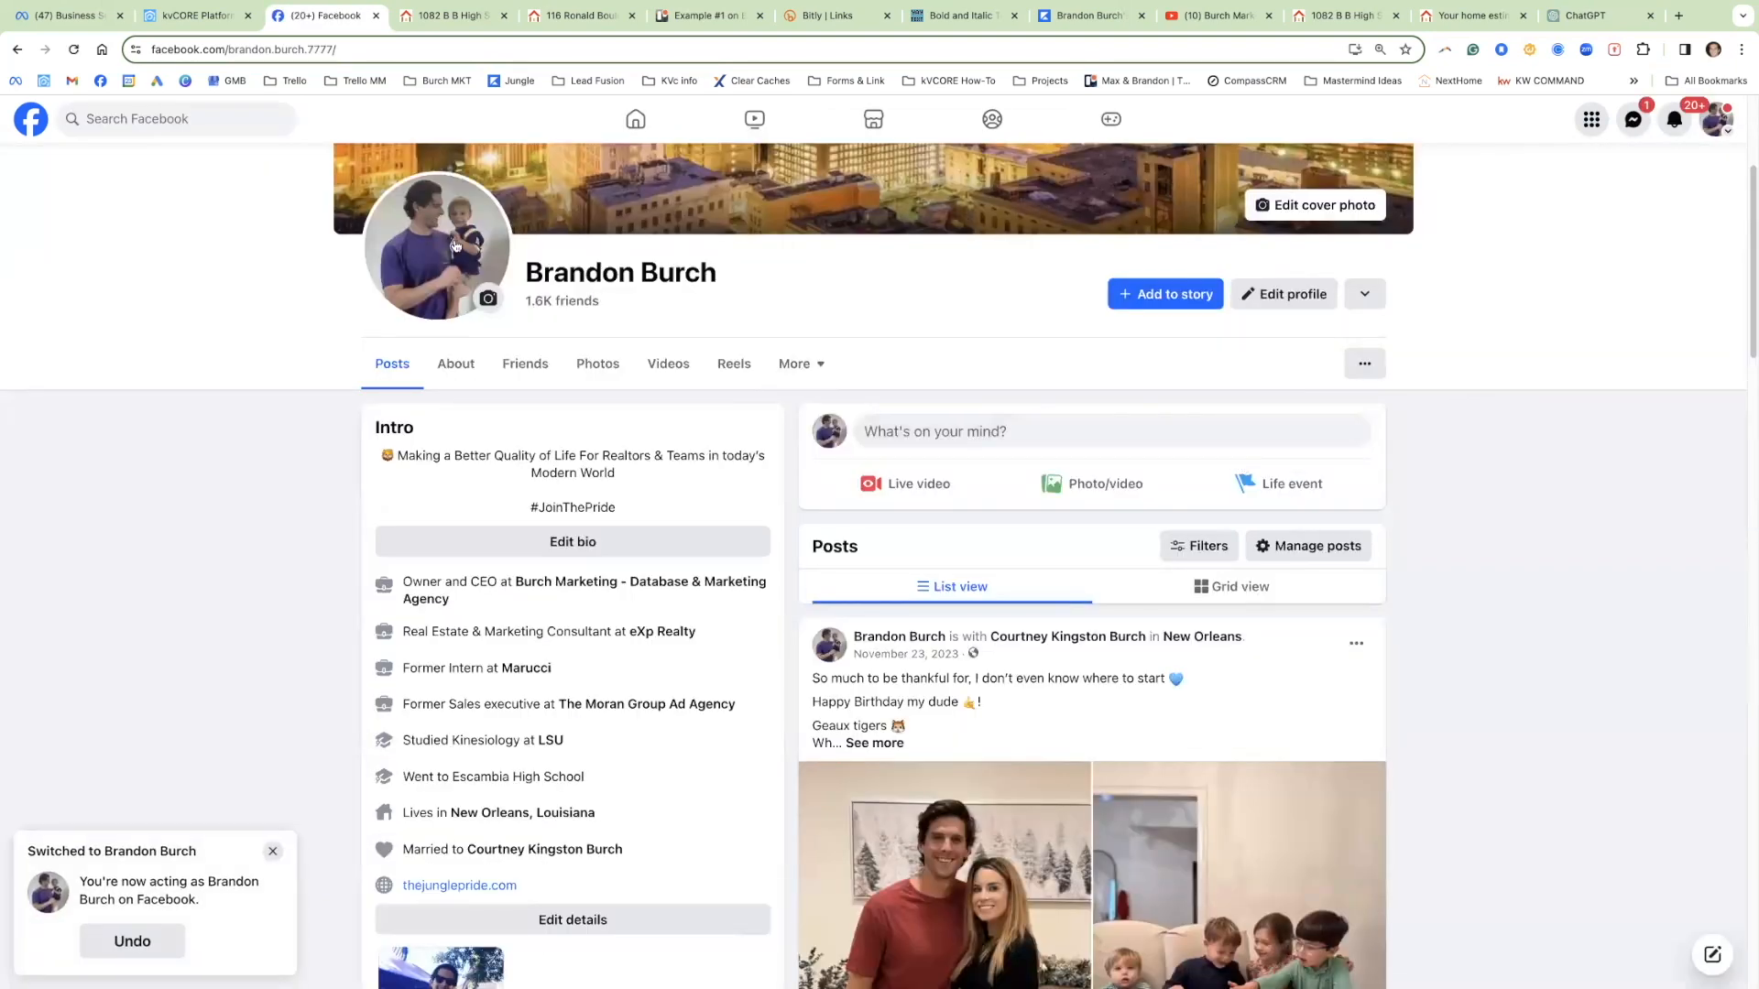
{"action": "left_click", "coordinate": [145, 115]}
{"action": "type", "text": "susan"}
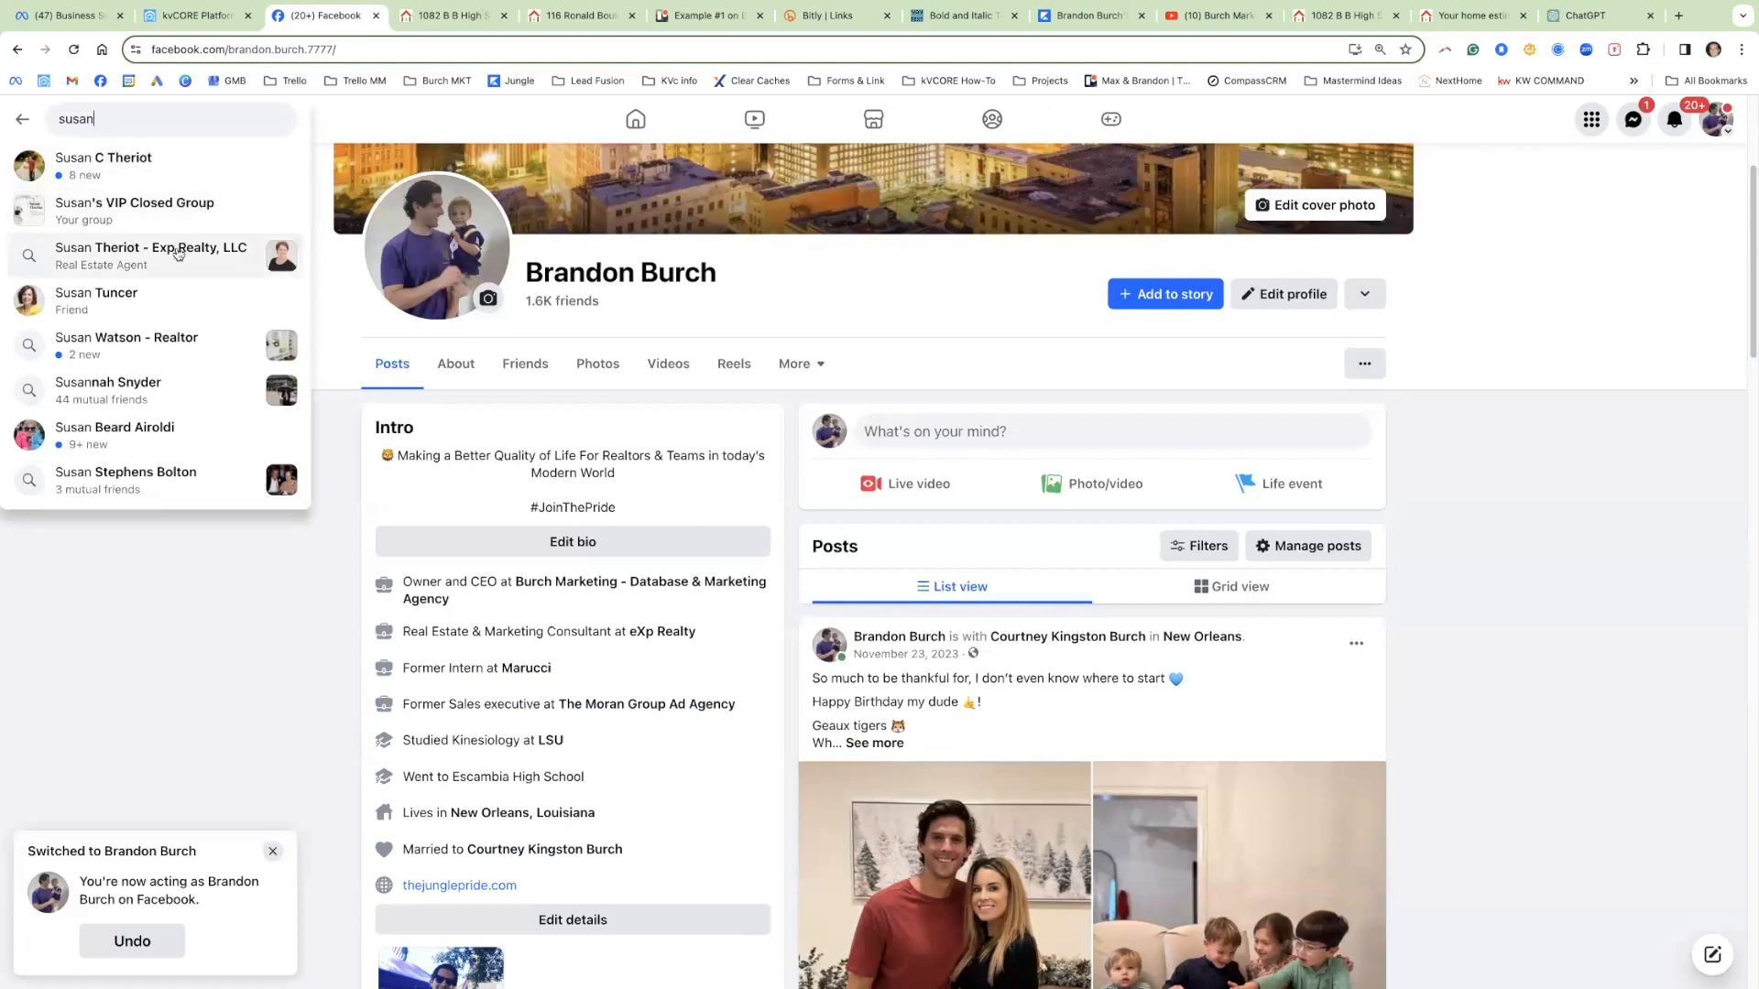
{"action": "left_click", "coordinate": [177, 253]}
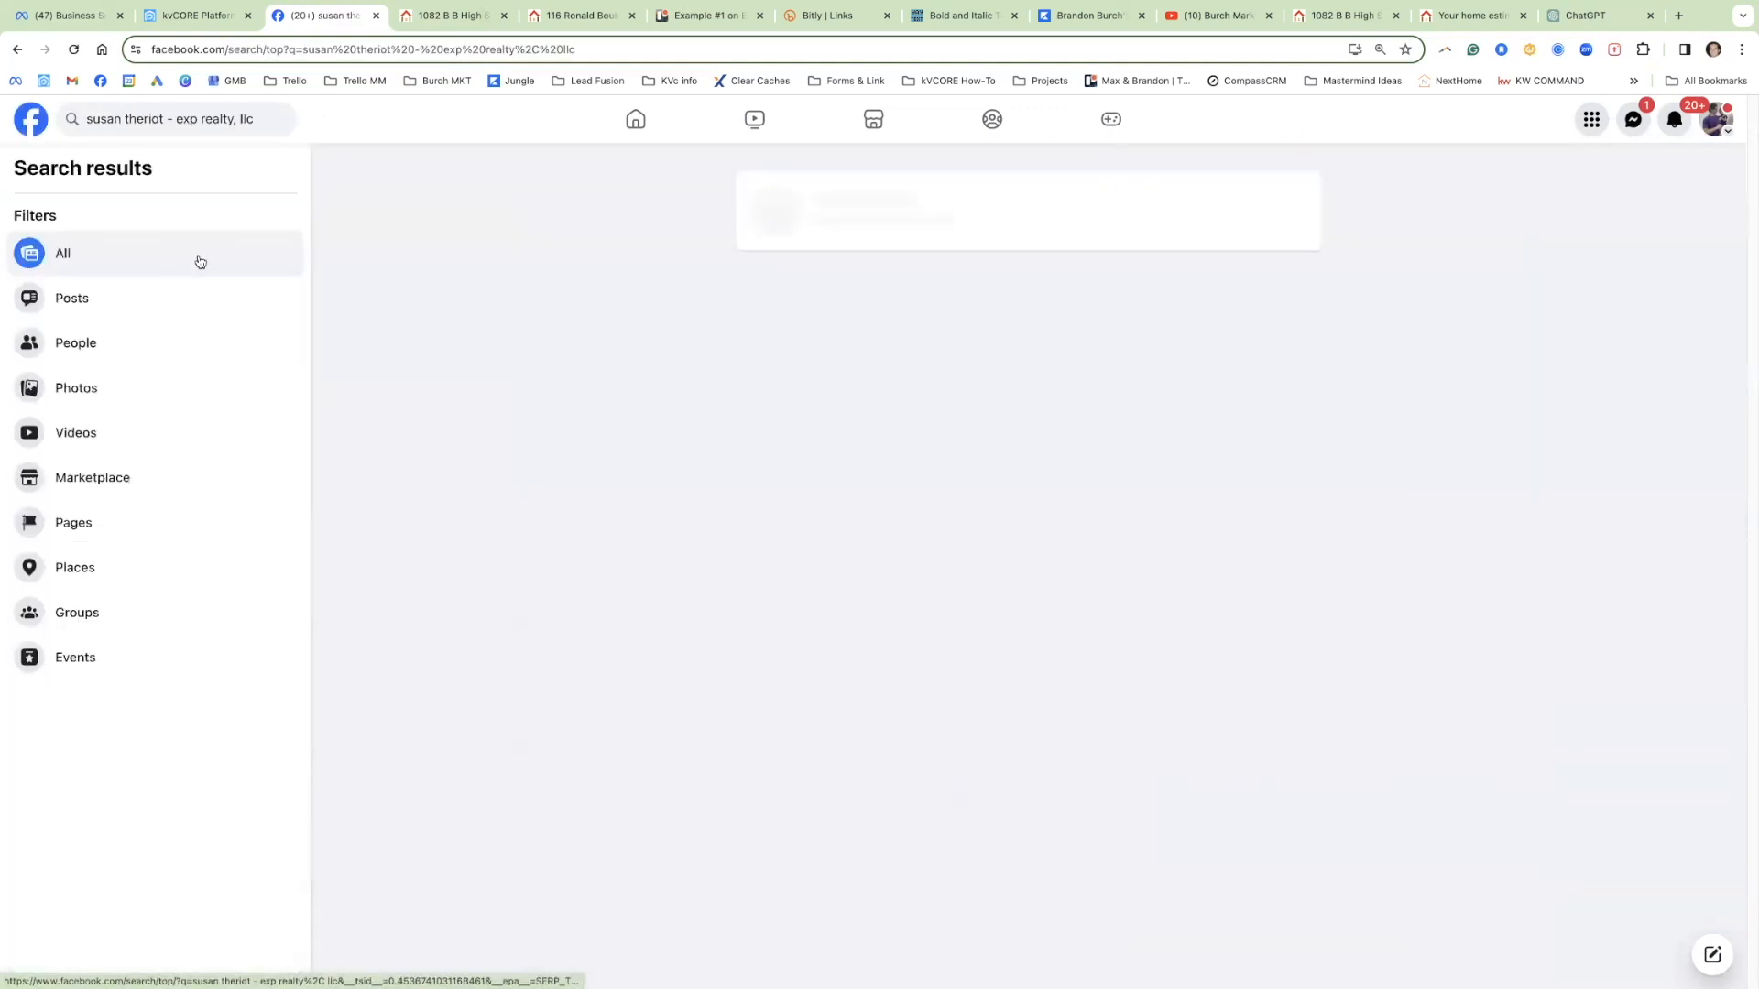
{"action": "left_click", "coordinate": [932, 209]}
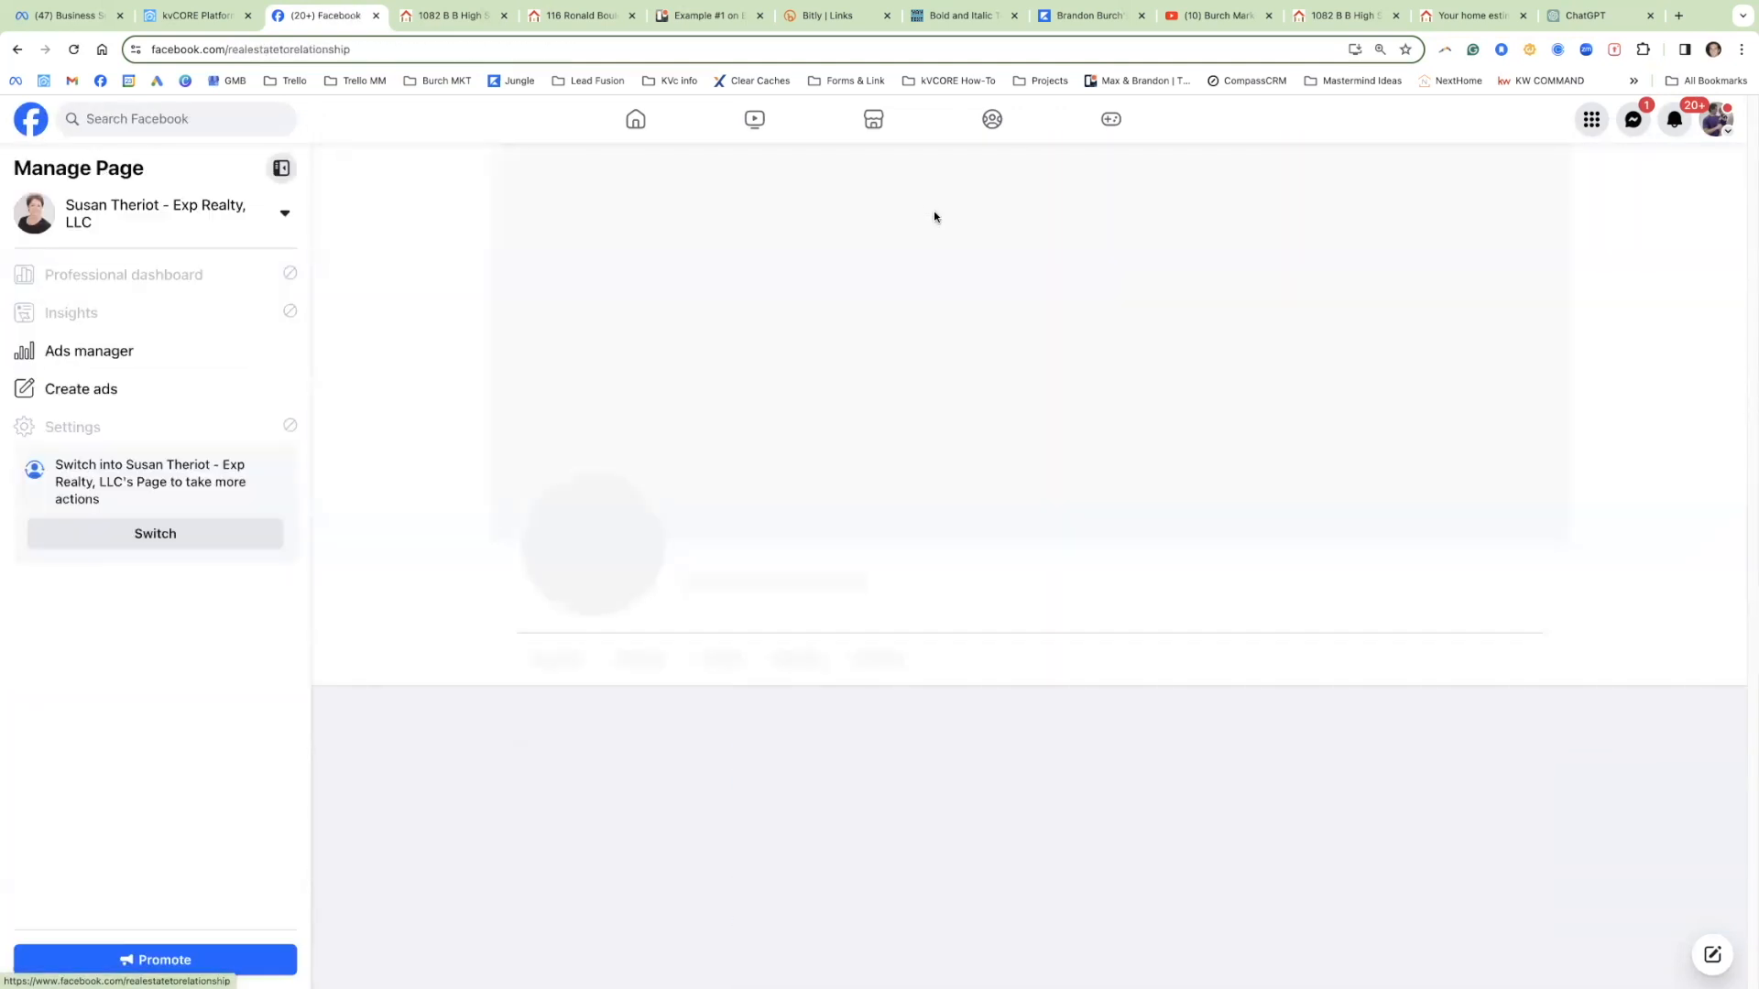
{"action": "left_click", "coordinate": [1322, 474]}
{"action": "scroll", "coordinate": [1323, 474], "scroll_direction": "down", "scroll_amount": 7}
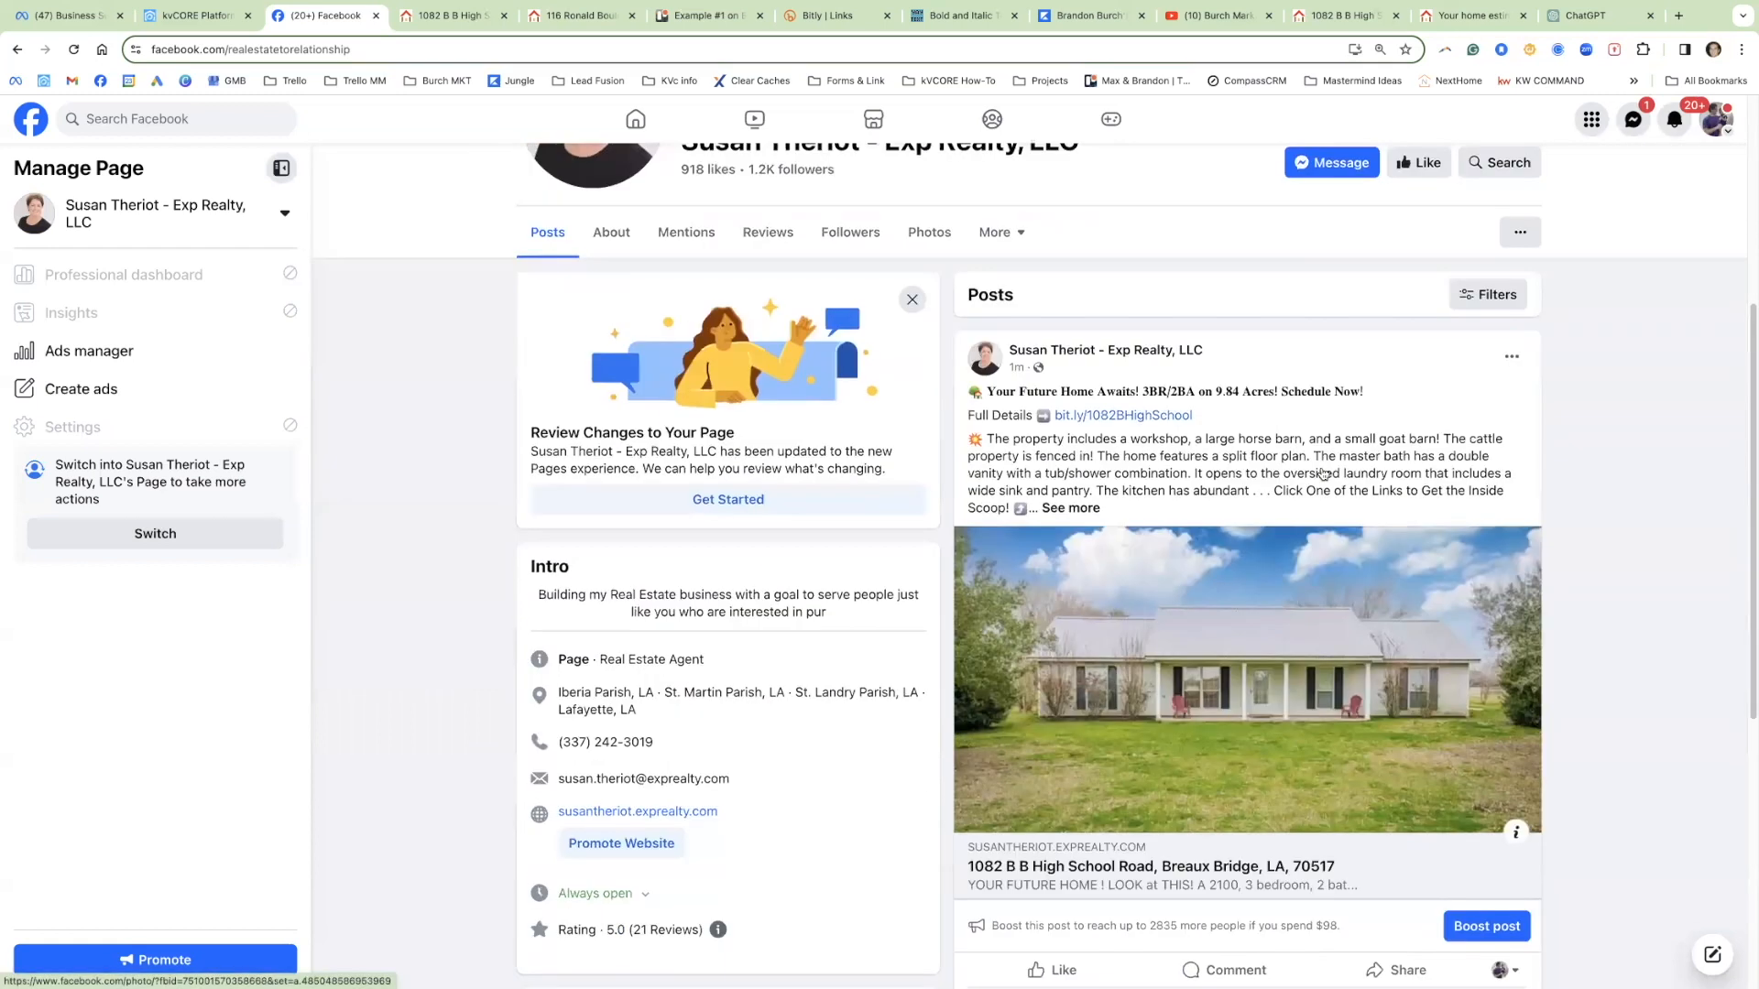
{"action": "left_click", "coordinate": [1402, 783]}
{"action": "scroll", "coordinate": [1588, 707], "scroll_direction": "down", "scroll_amount": 2}
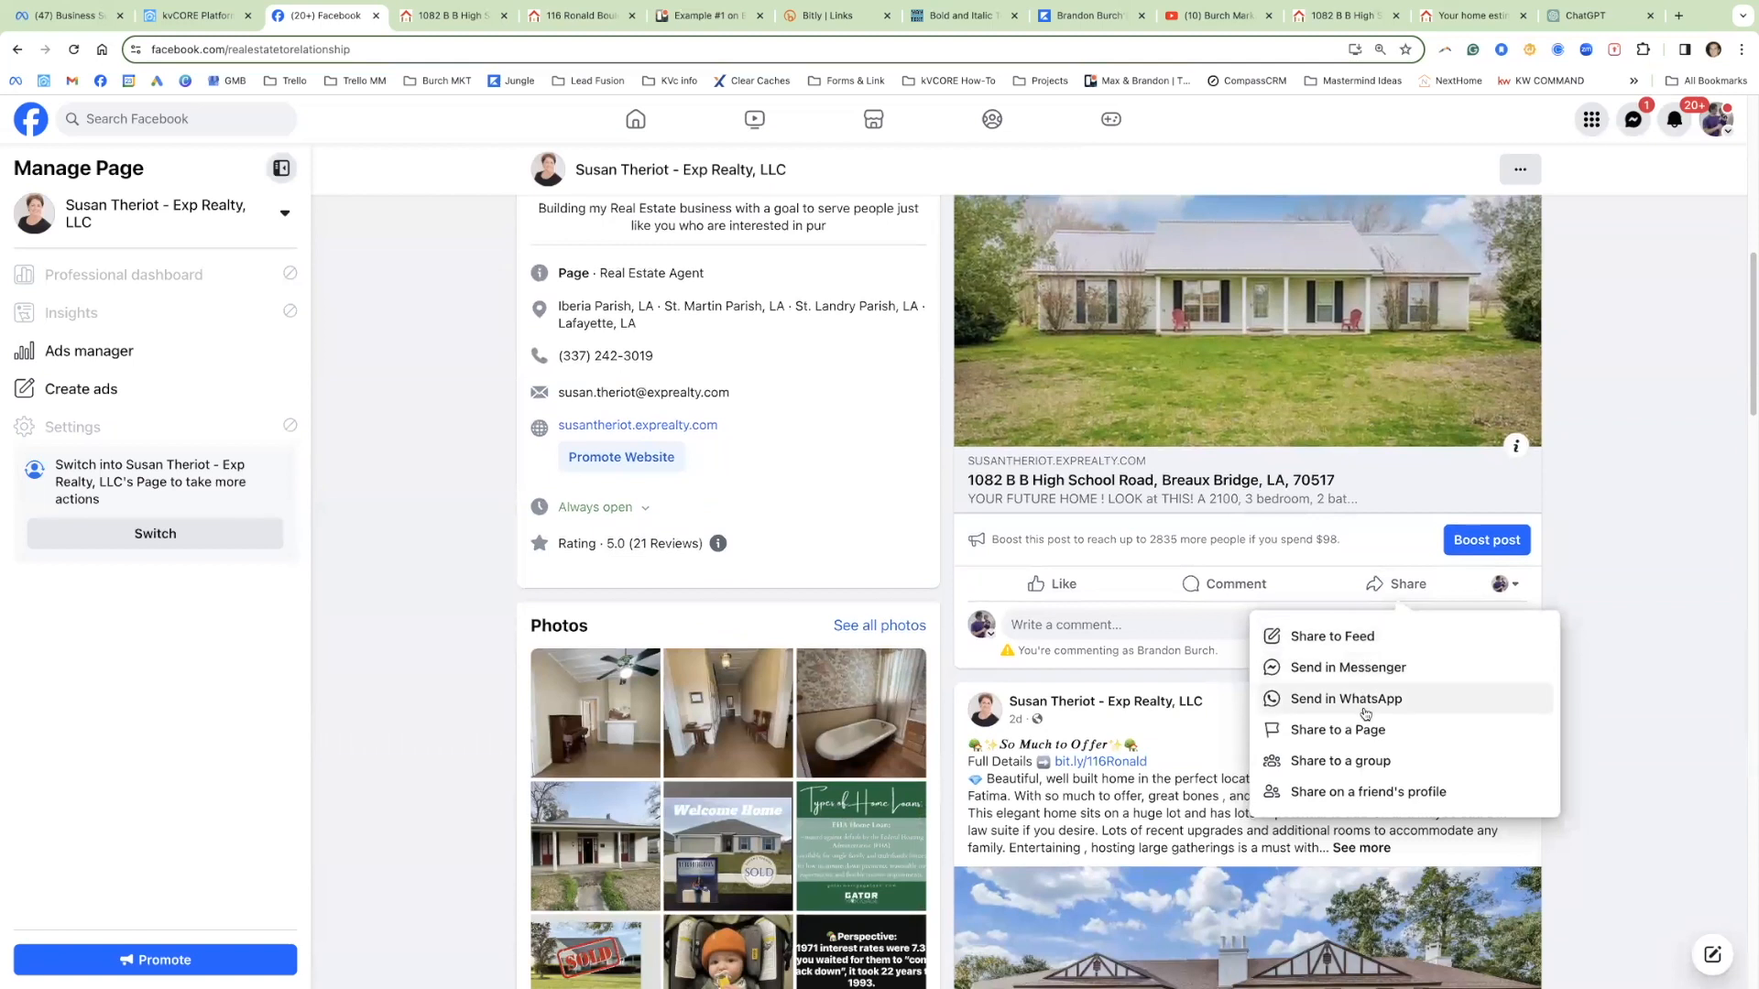
{"action": "left_click", "coordinate": [1334, 762]}
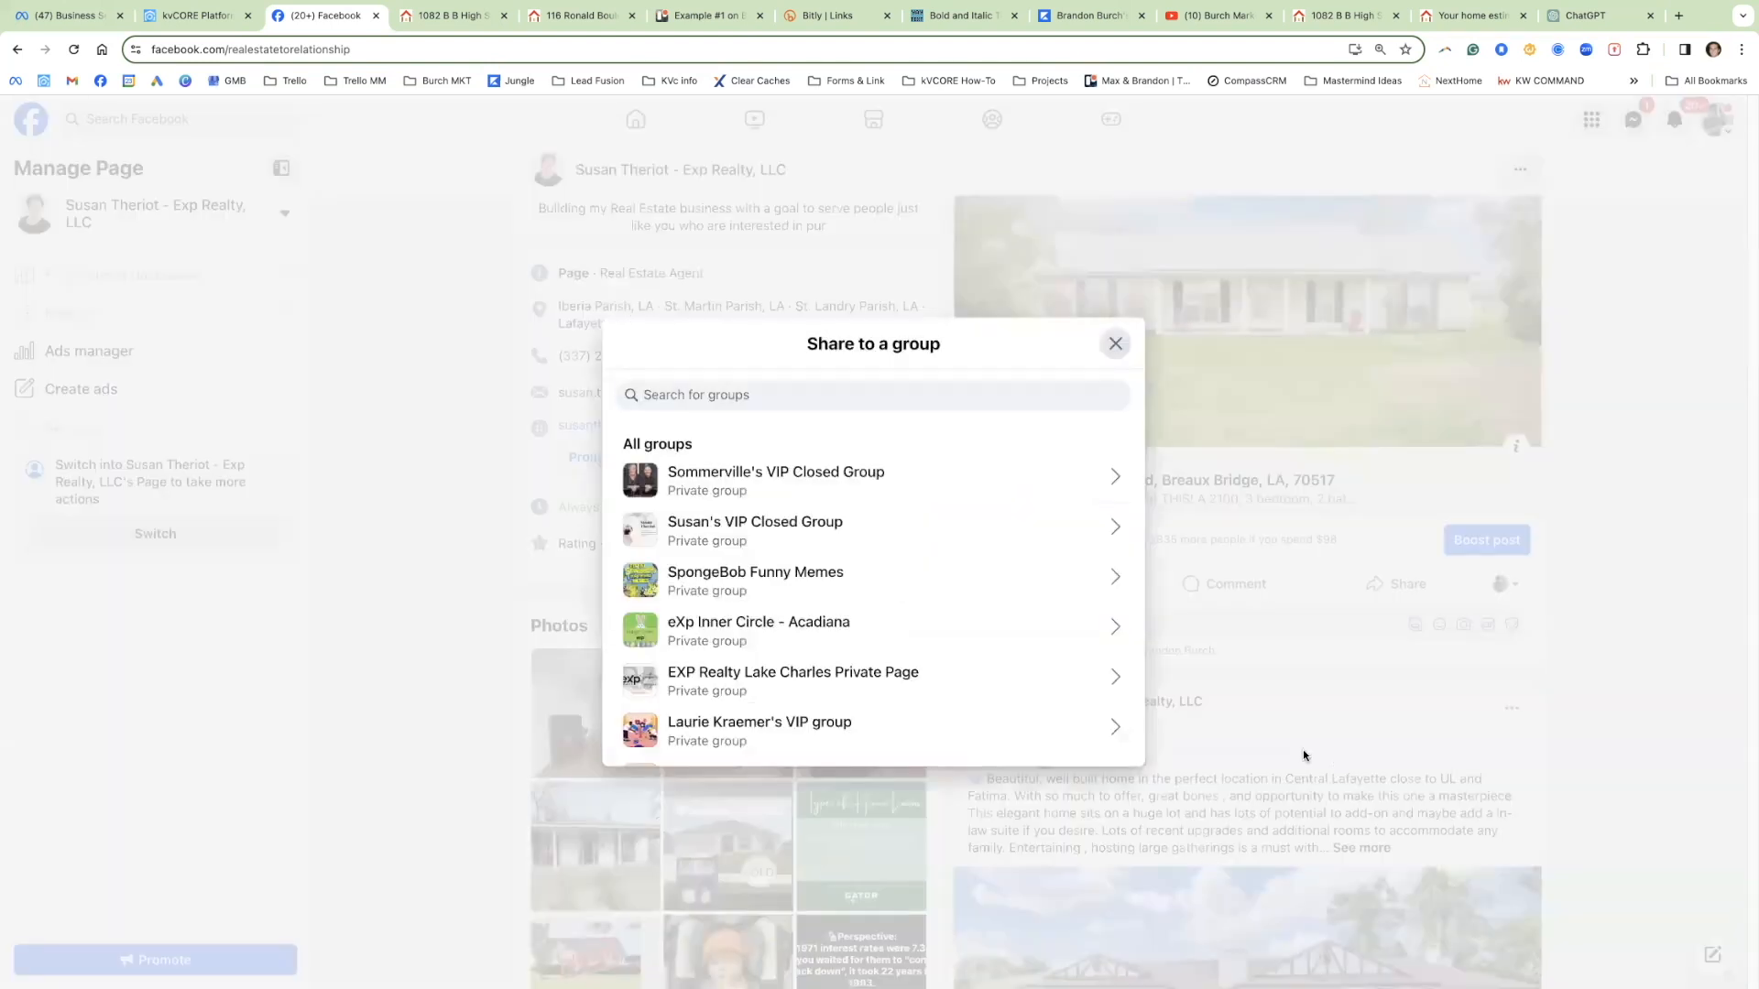
{"action": "scroll", "coordinate": [952, 664], "scroll_direction": "down", "scroll_amount": 3}
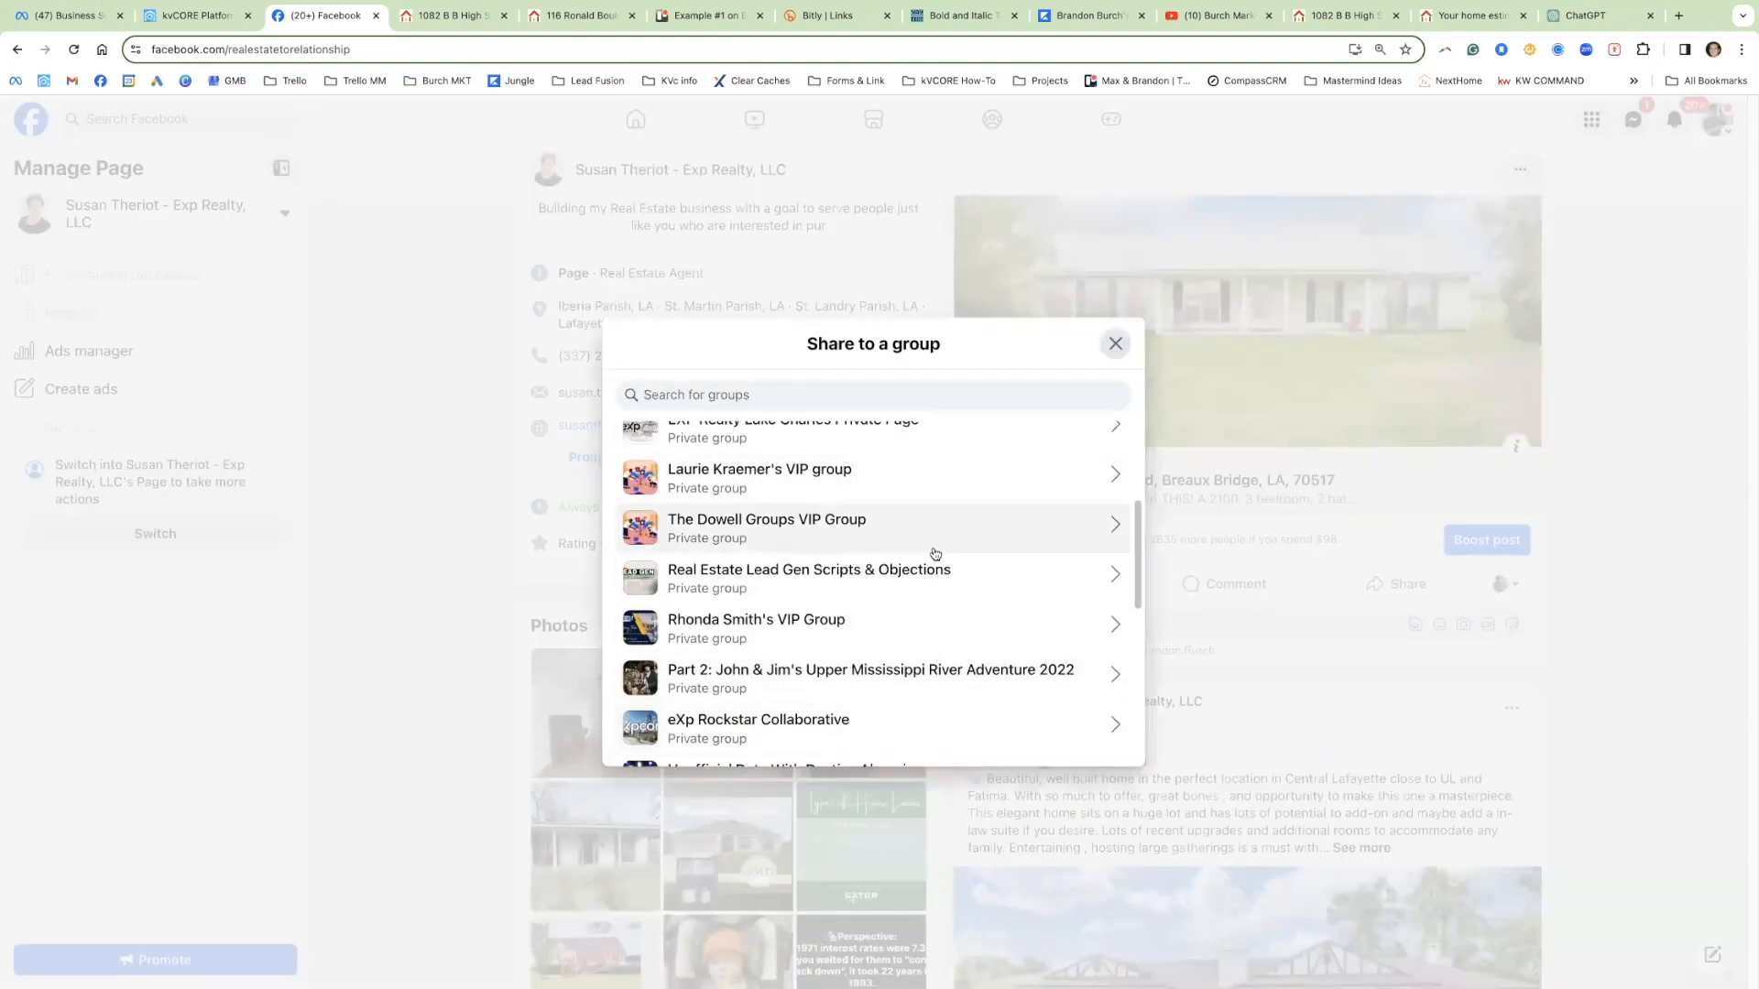
{"action": "scroll", "coordinate": [935, 553], "scroll_direction": "down", "scroll_amount": 2}
{"action": "left_click", "coordinate": [1115, 345]}
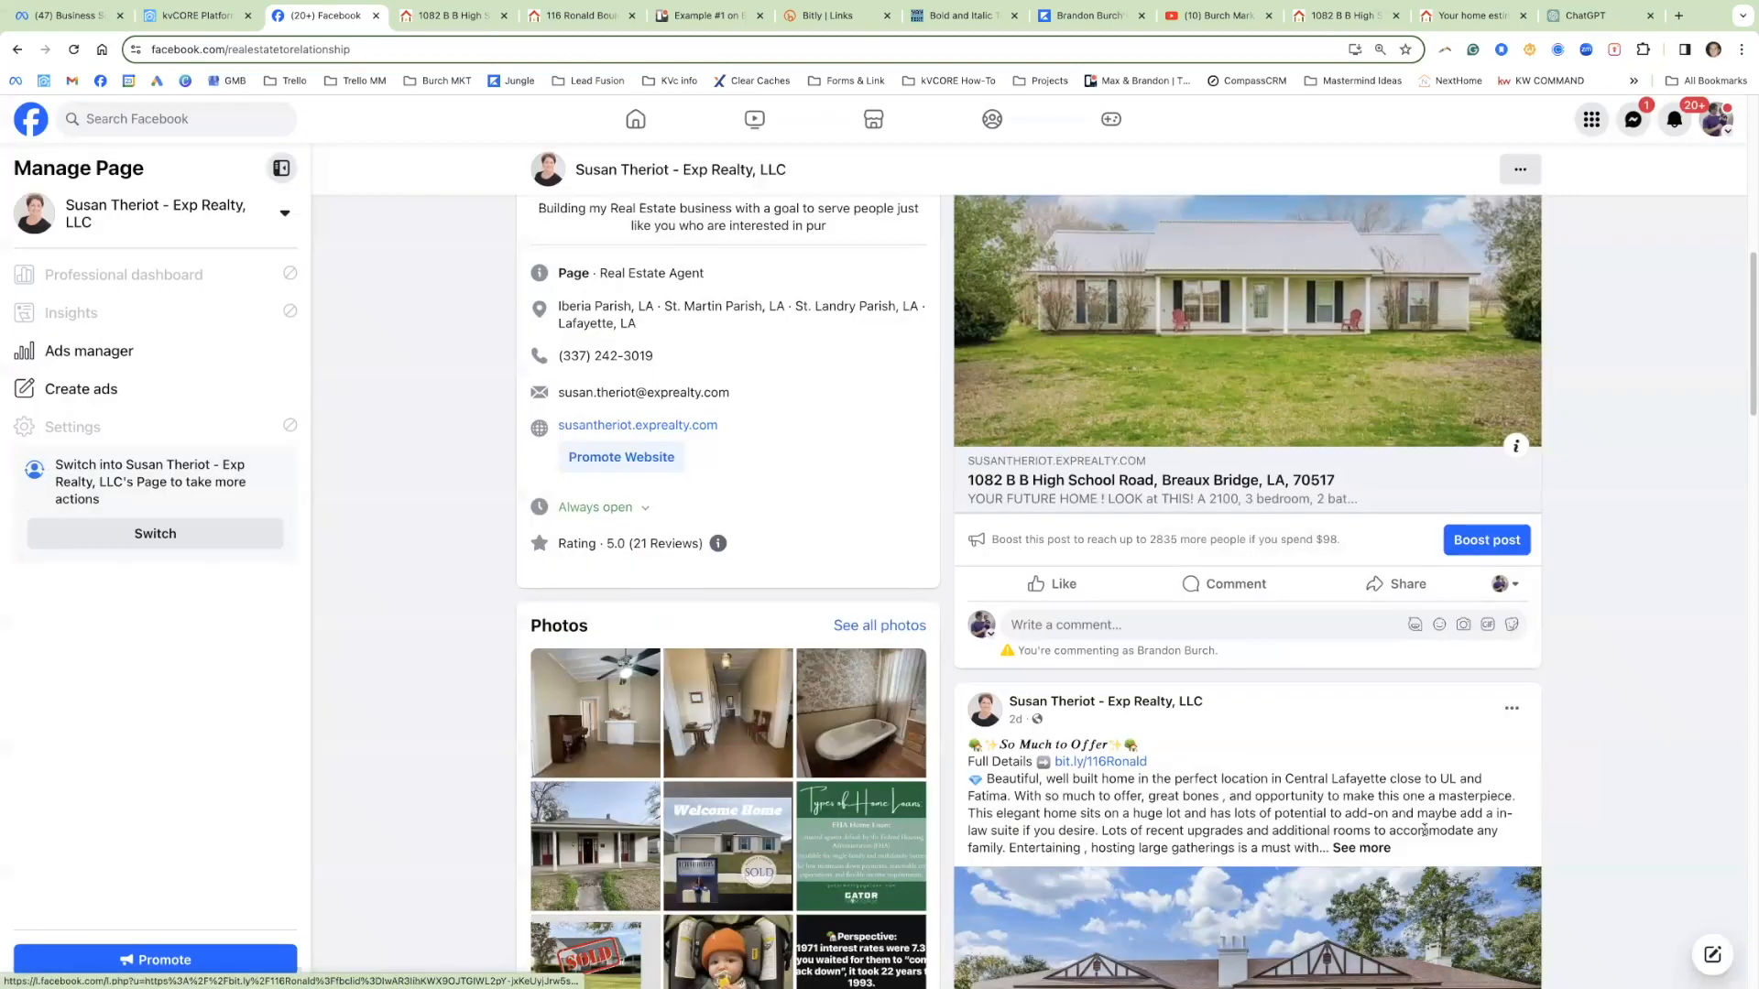
{"action": "left_click", "coordinate": [1402, 585]}
{"action": "left_click", "coordinate": [1361, 733]}
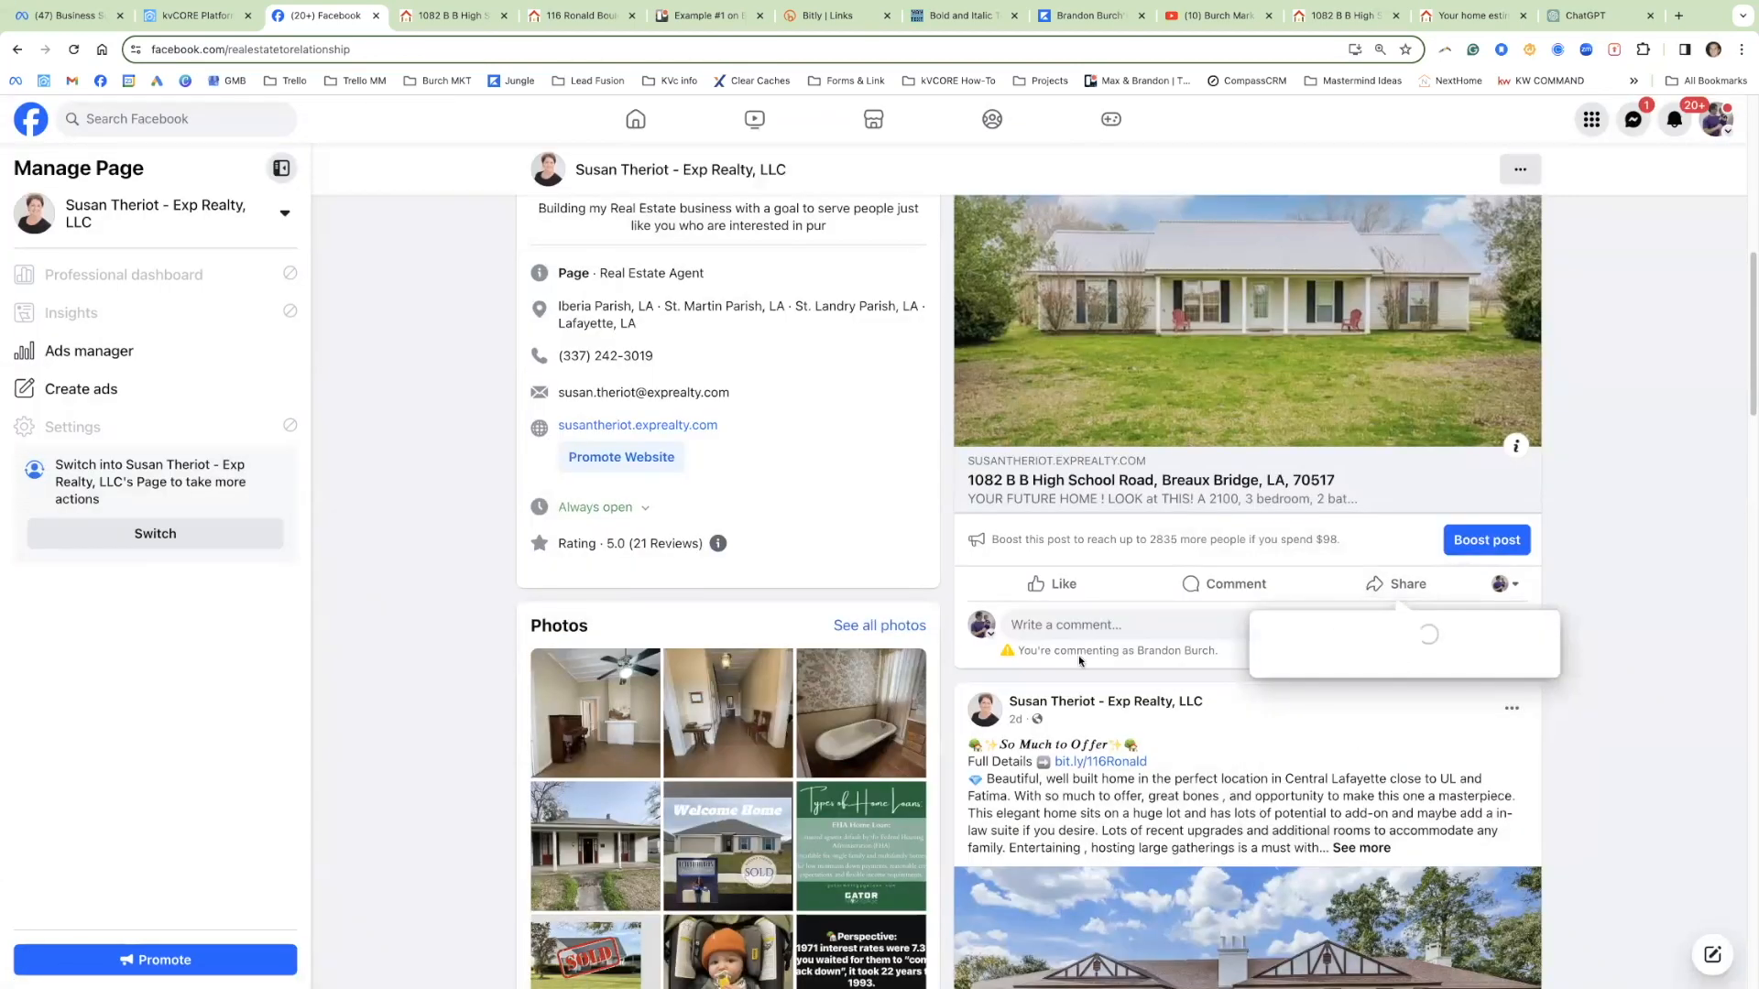
{"action": "scroll", "coordinate": [1354, 760], "scroll_direction": "down", "scroll_amount": 2}
{"action": "scroll", "coordinate": [1354, 760], "scroll_direction": "down", "scroll_amount": 3}
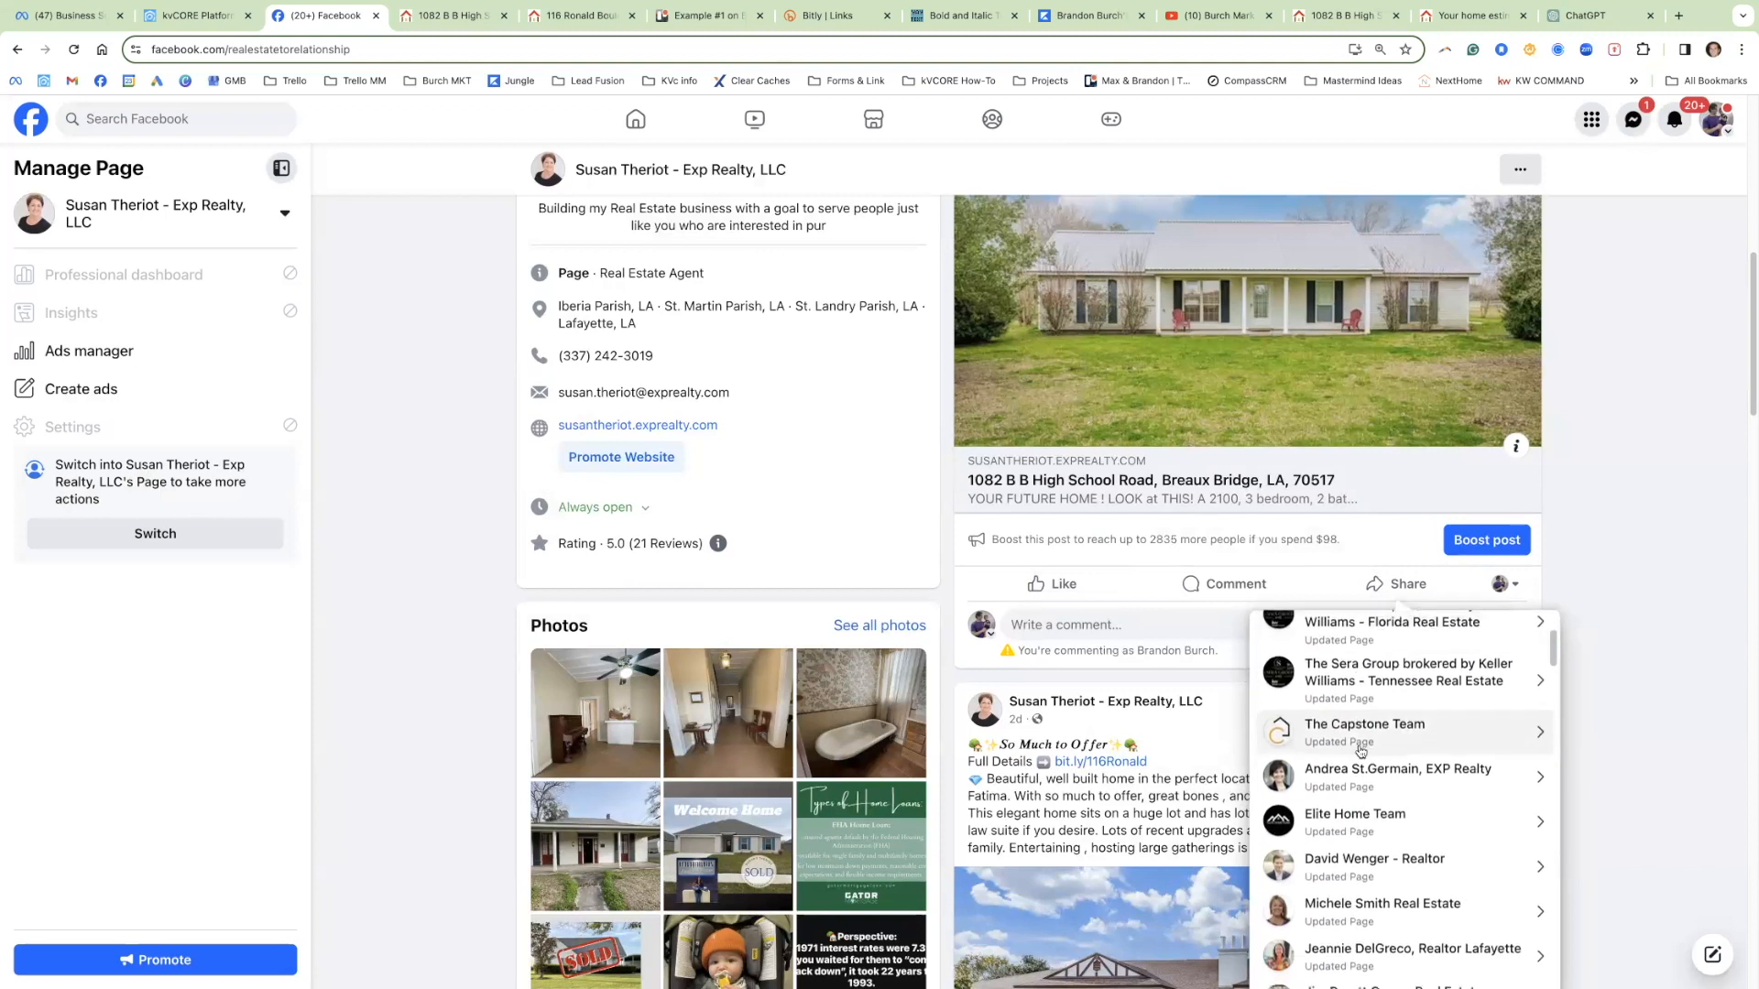
{"action": "scroll", "coordinate": [1363, 736], "scroll_direction": "down", "scroll_amount": 1}
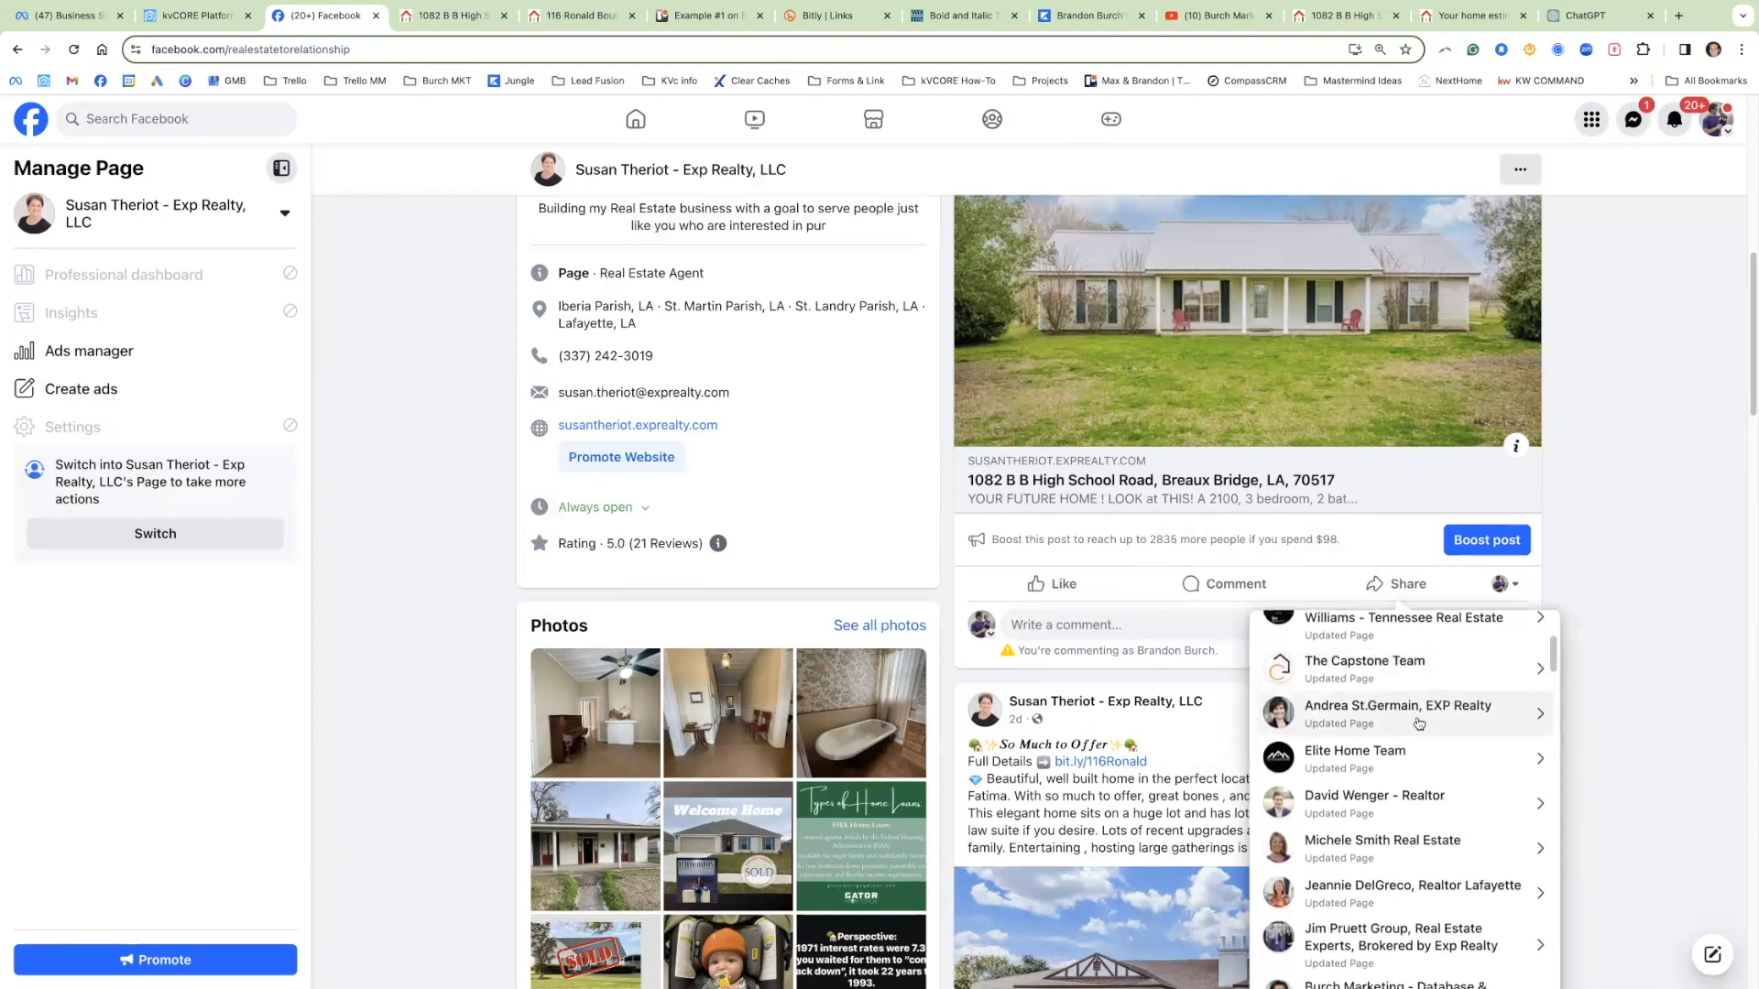
{"action": "left_click", "coordinate": [1613, 597]}
{"action": "left_click", "coordinate": [1394, 584]}
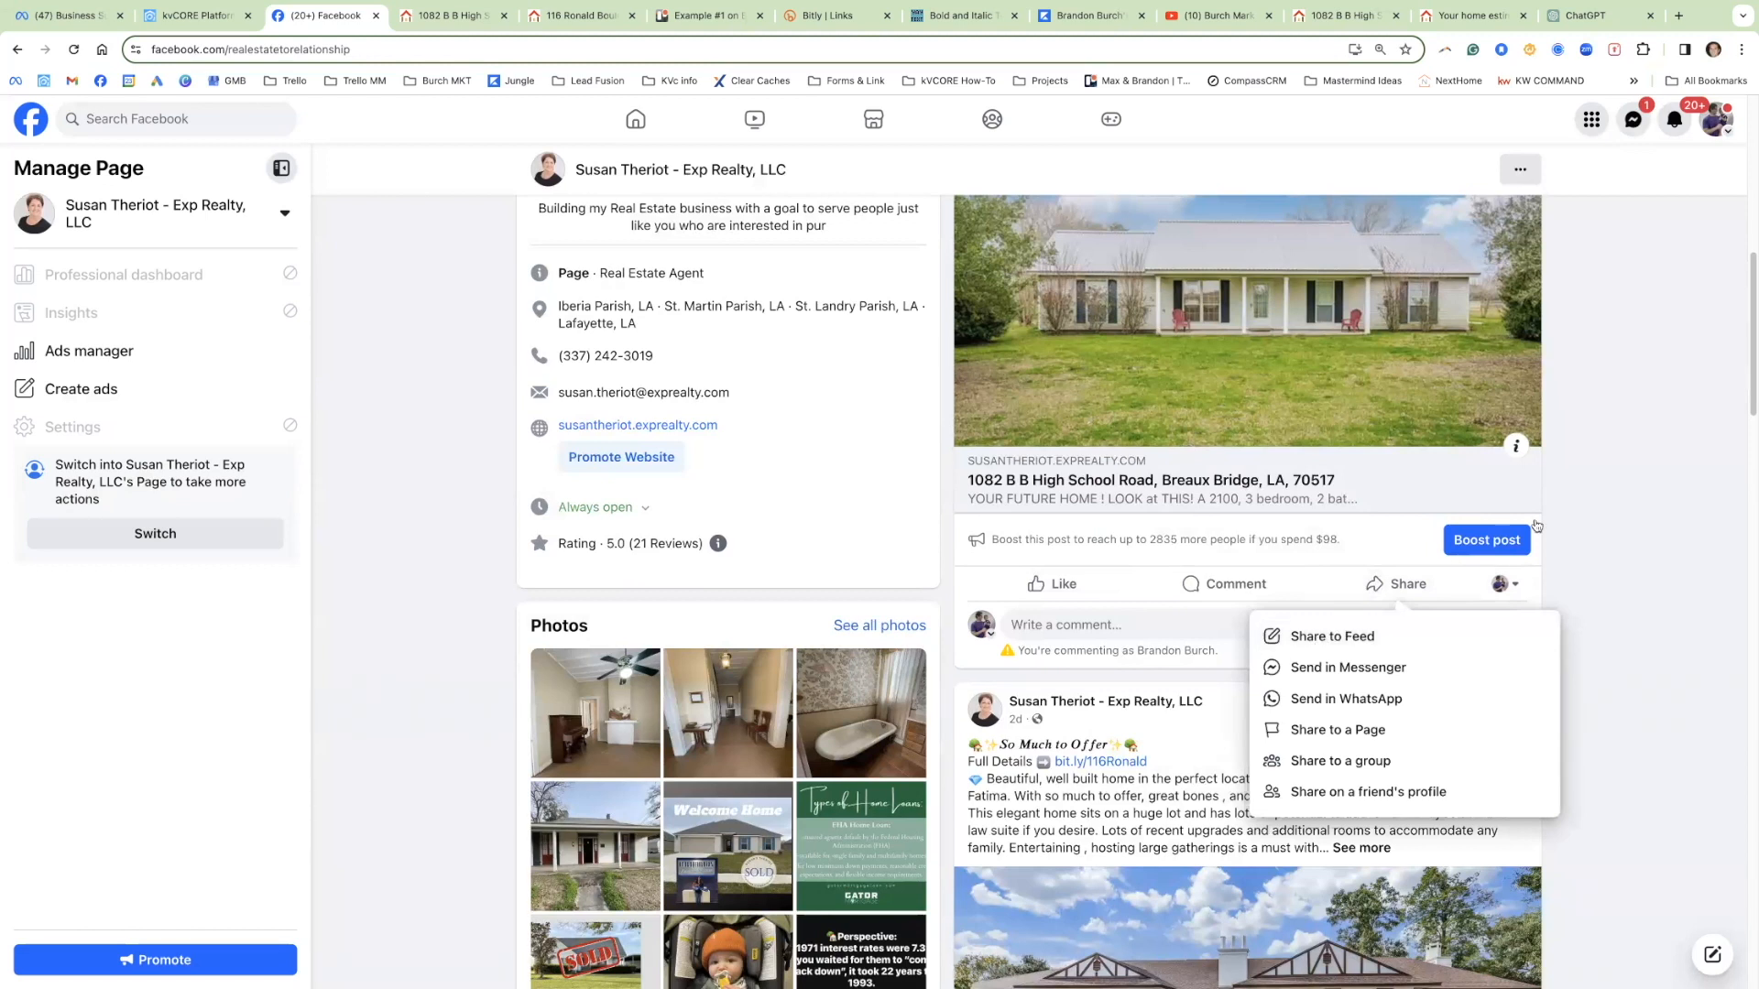
{"action": "left_click", "coordinate": [1663, 461]}
{"action": "scroll", "coordinate": [1609, 540], "scroll_direction": "up", "scroll_amount": 1}
{"action": "scroll", "coordinate": [1609, 539], "scroll_direction": "up", "scroll_amount": 4}
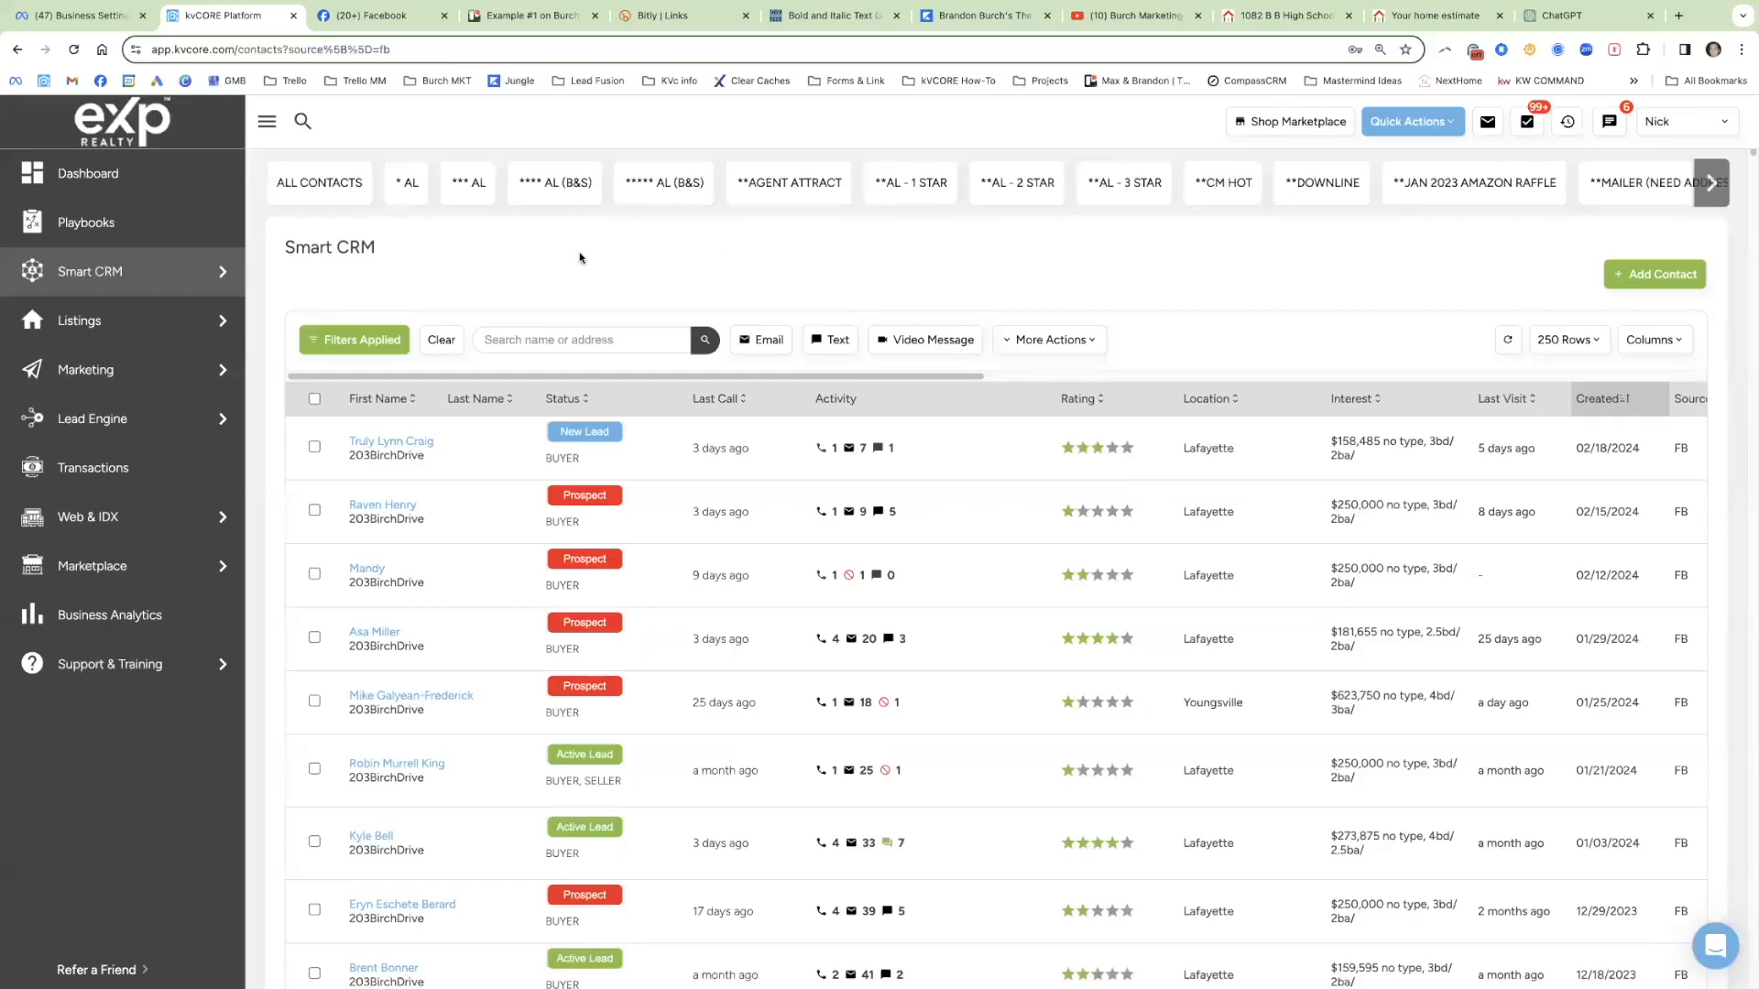
{"action": "left_click", "coordinate": [410, 18]}
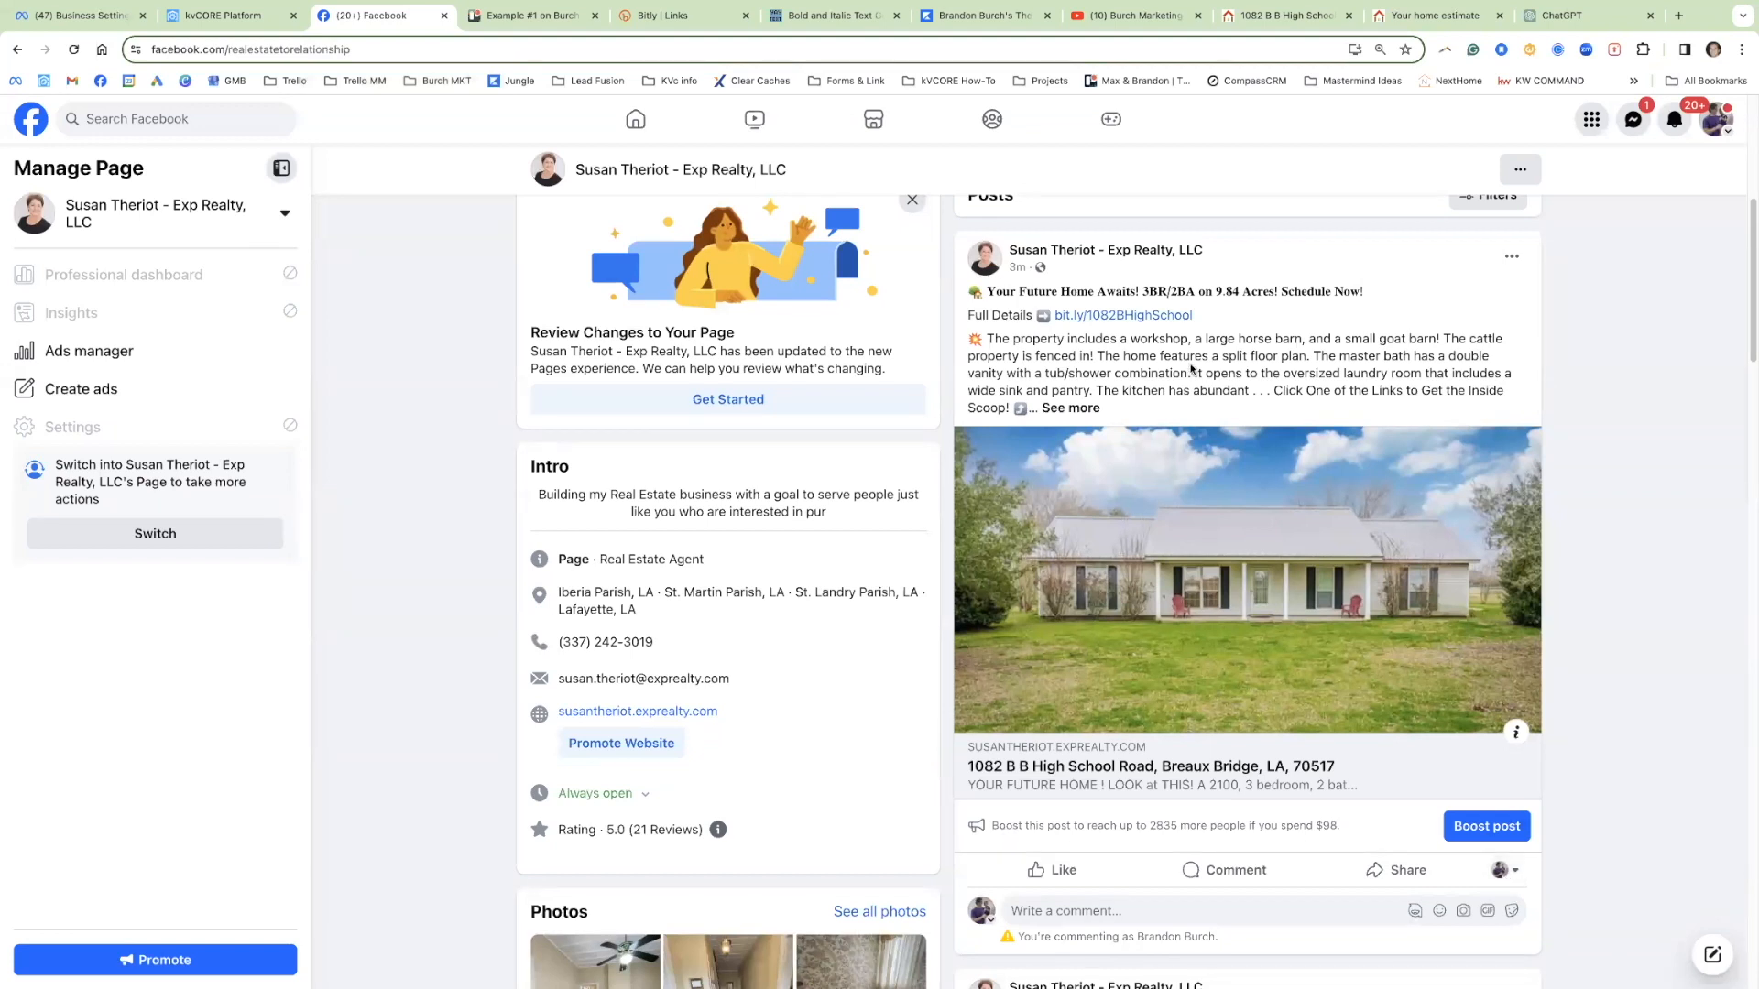
Step: Test both the post's bit.ly link and its preview image, then check kvCORE's Facebook leads
{"action": "left_click", "coordinate": [1154, 318]}
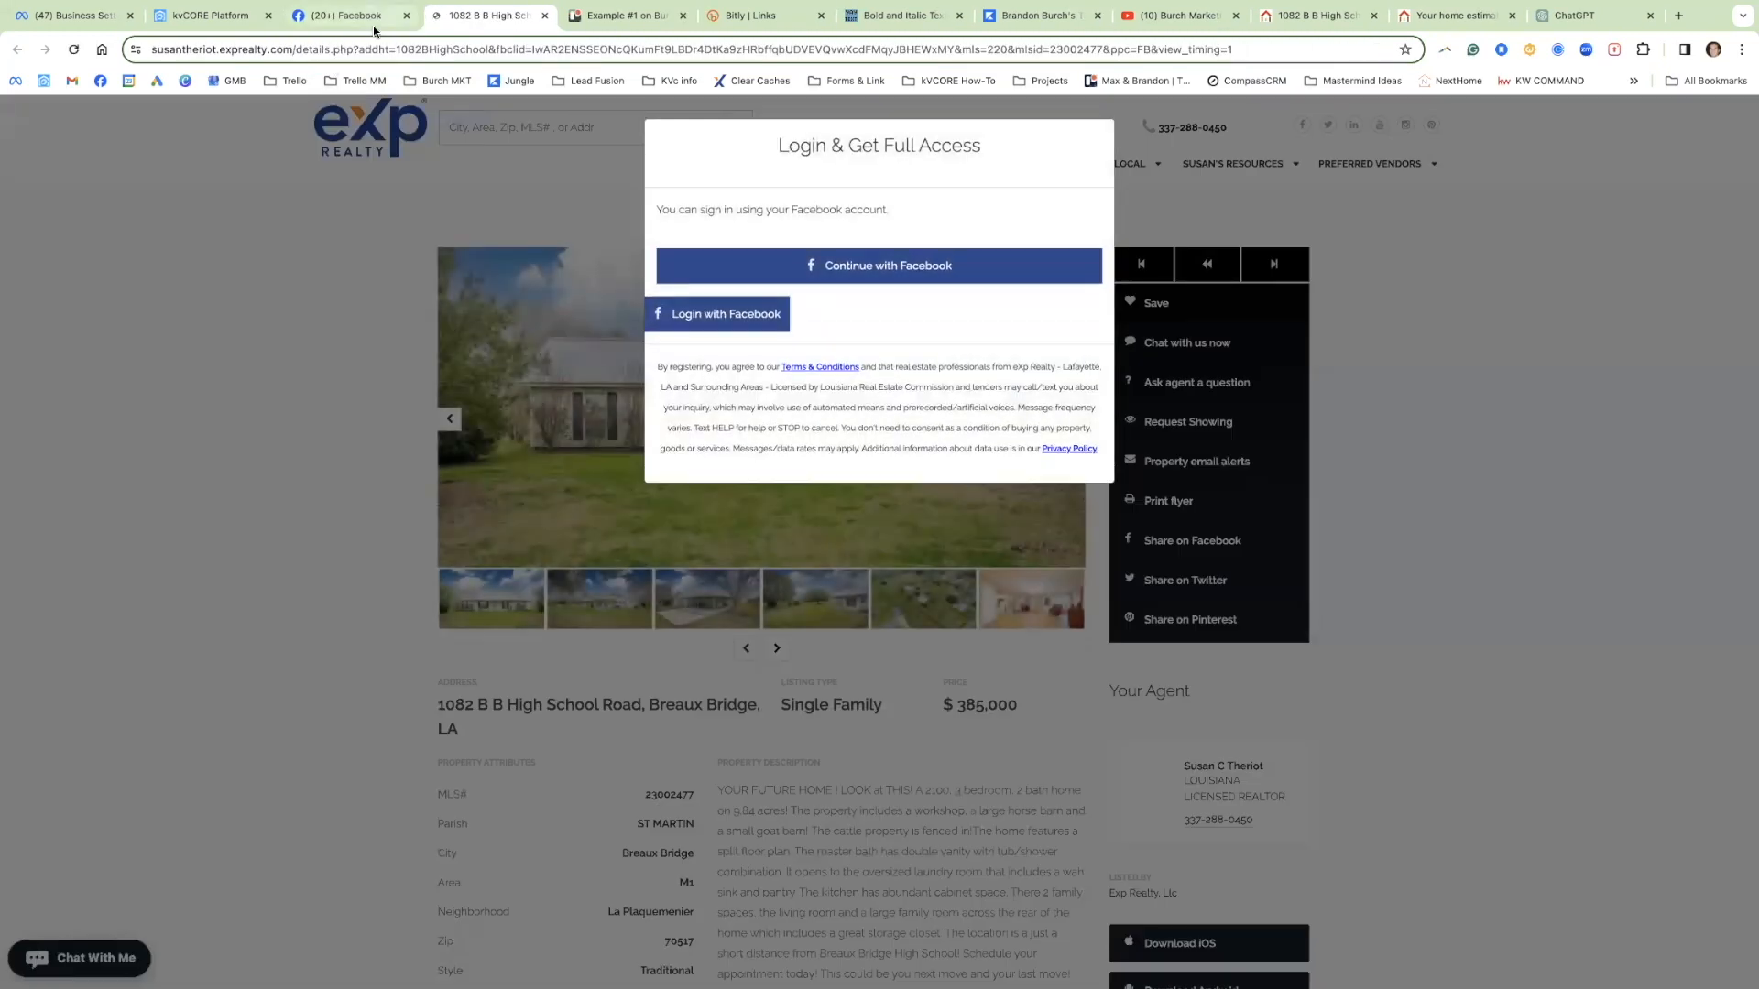
{"action": "left_click", "coordinate": [373, 16]}
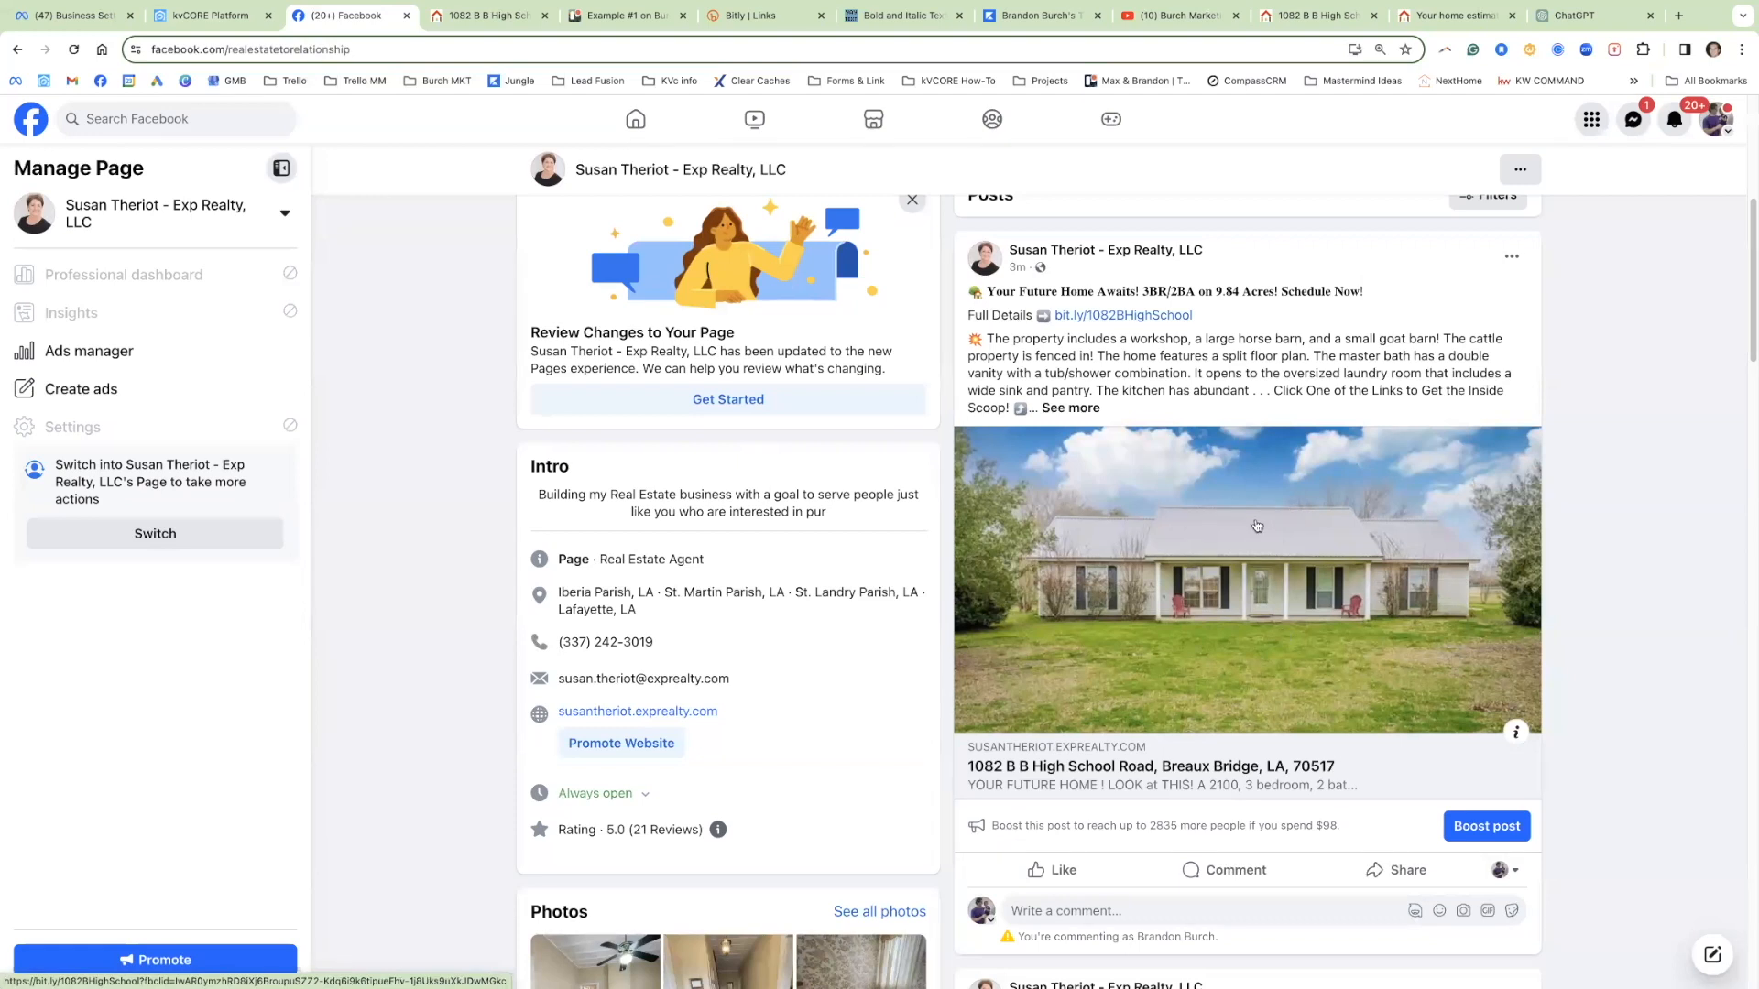
{"action": "left_click", "coordinate": [1316, 592]}
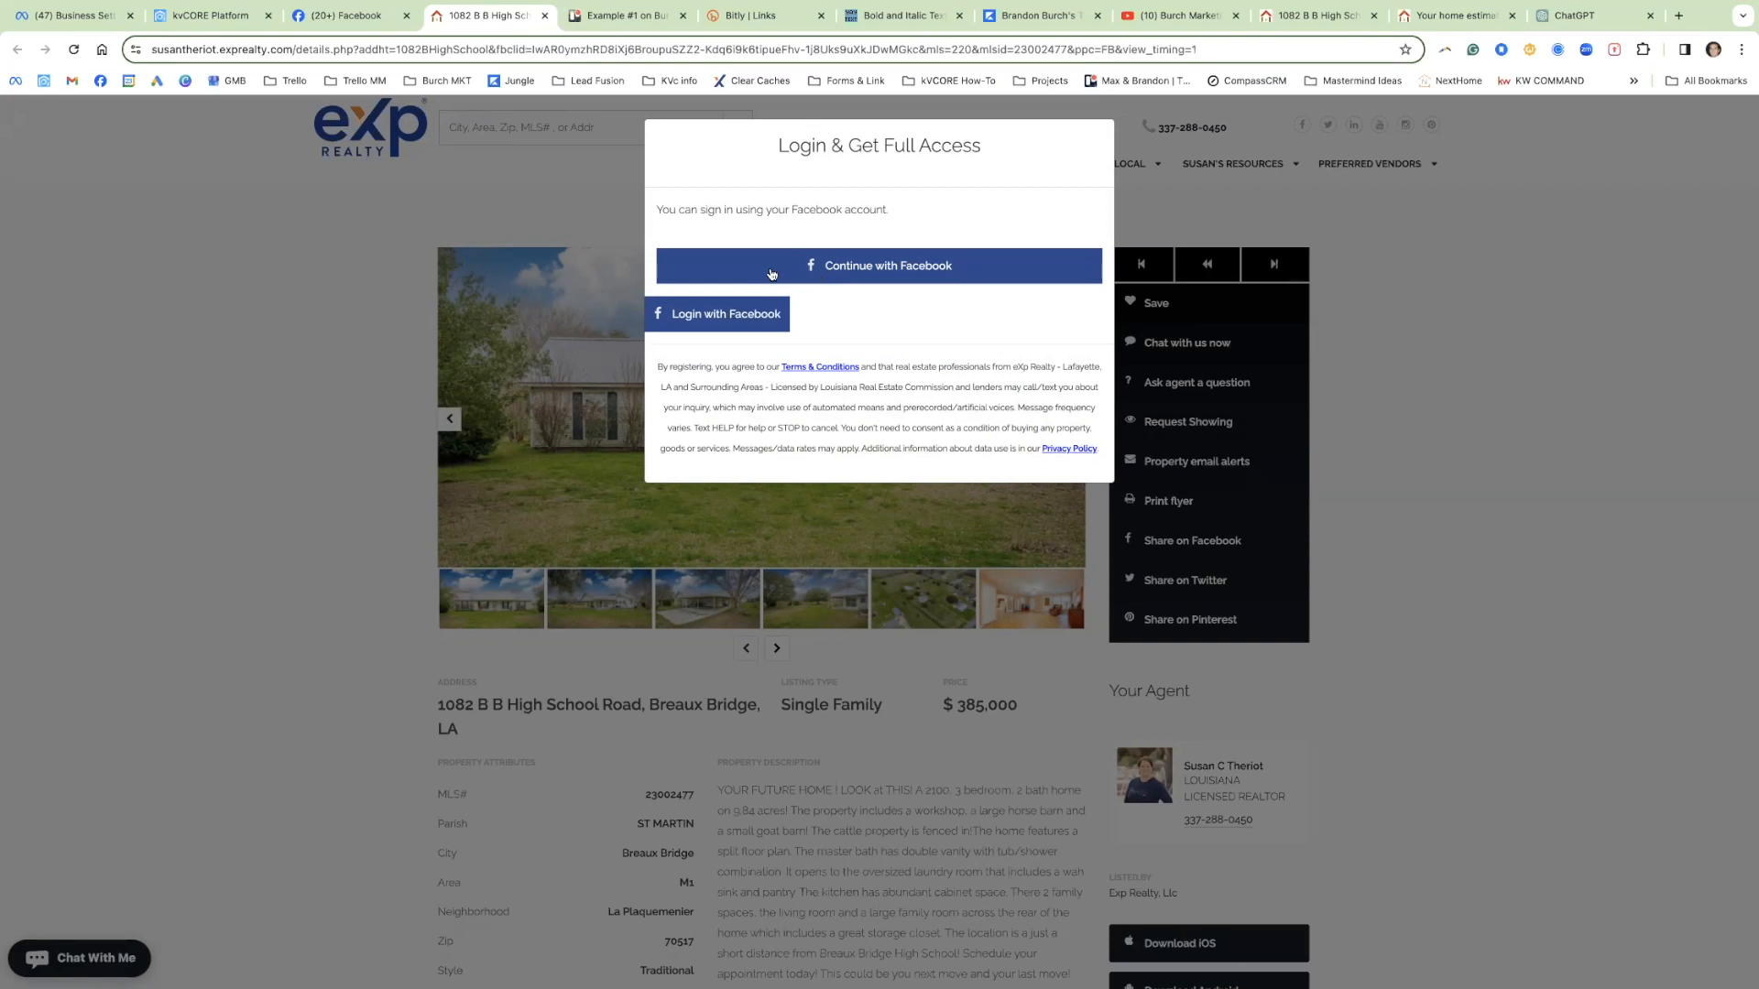
{"action": "left_click", "coordinate": [222, 18]}
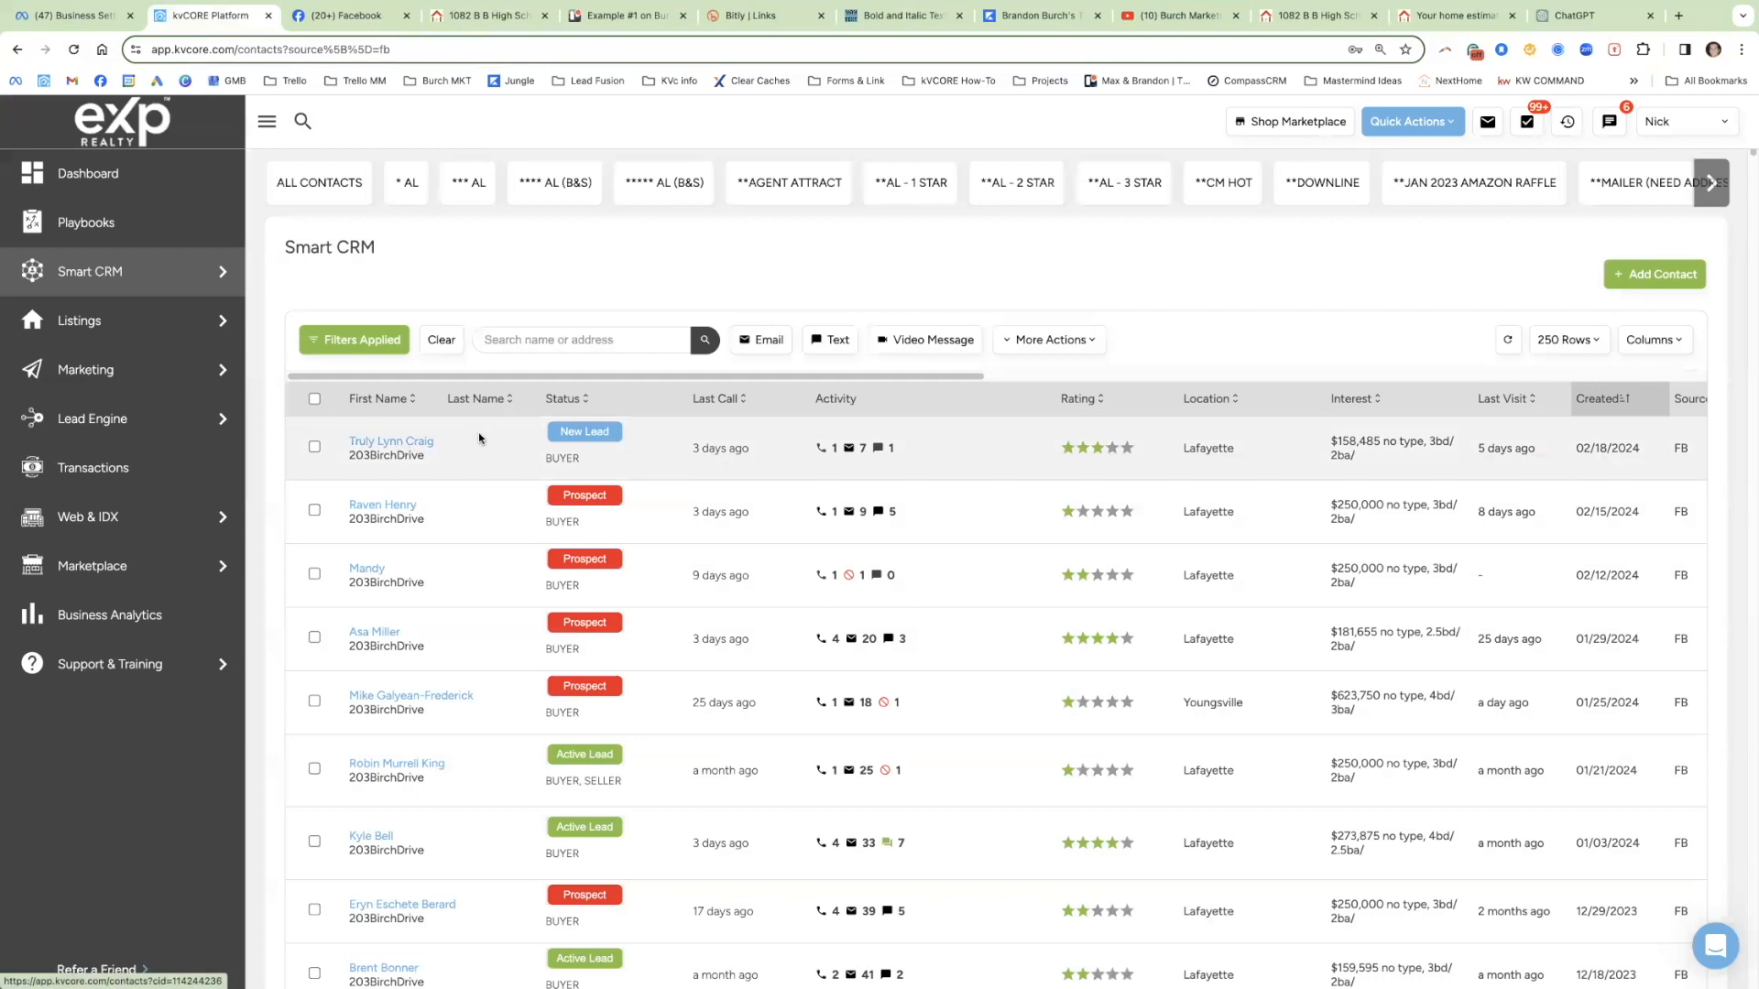
{"action": "scroll", "coordinate": [472, 439], "scroll_direction": "right", "scroll_amount": 2}
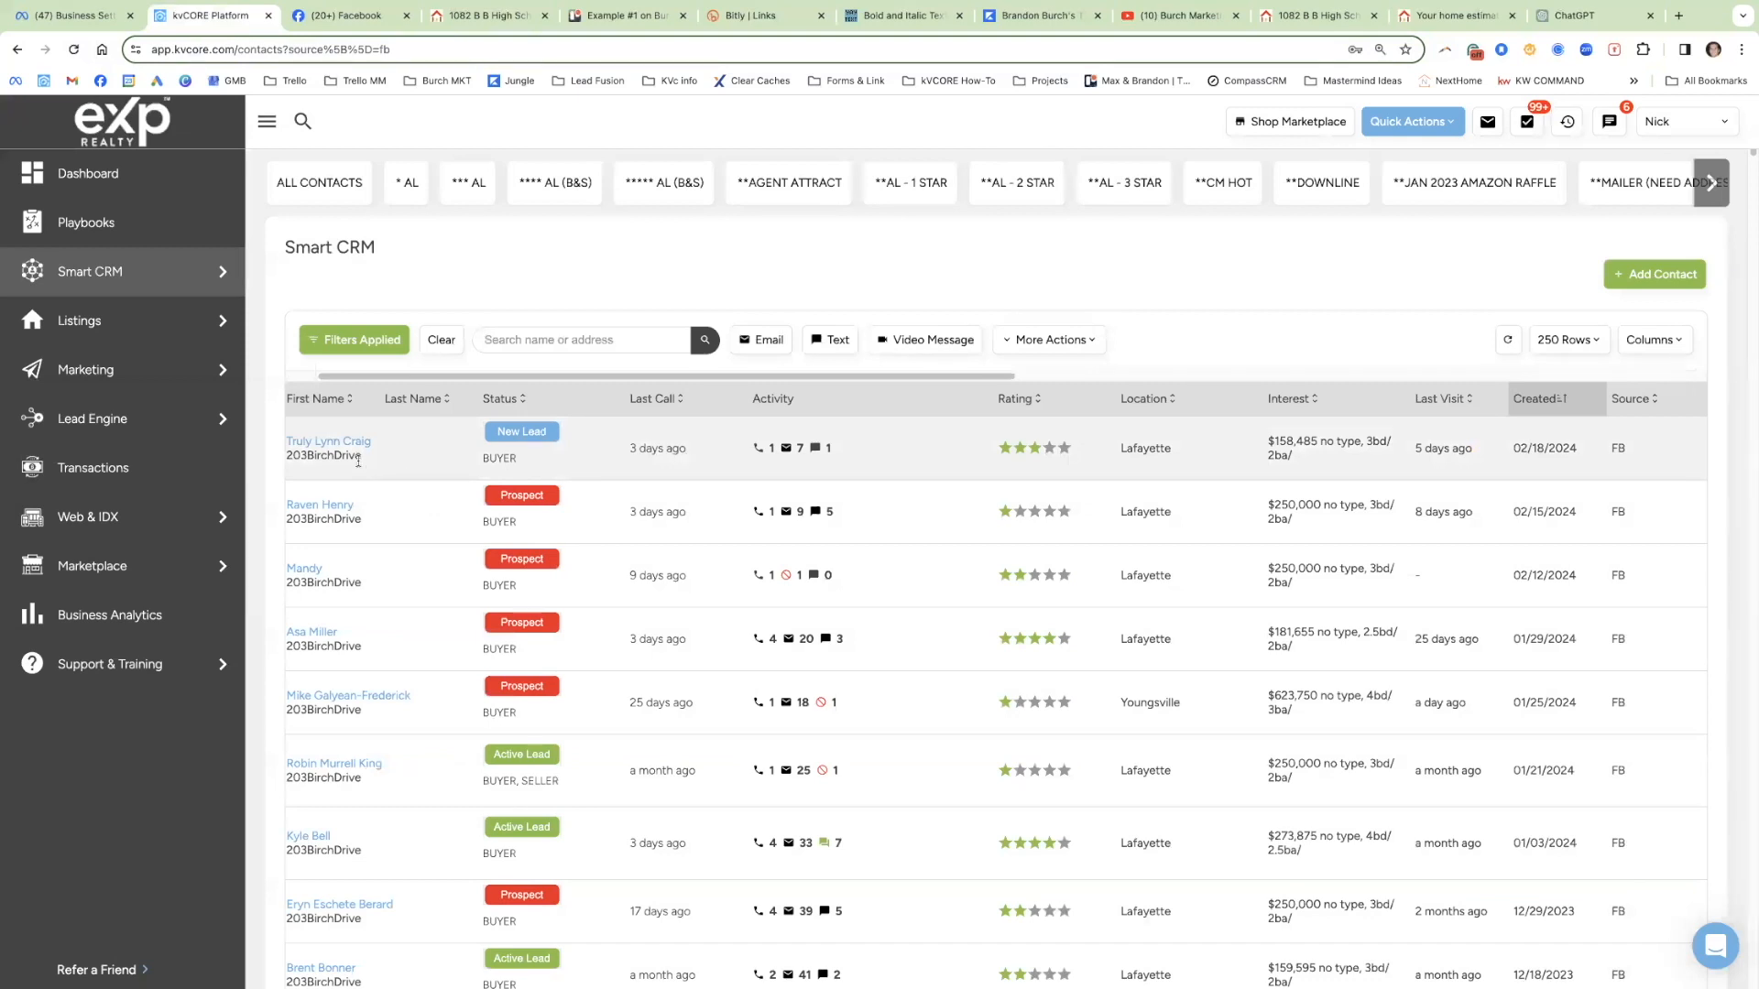
{"action": "key", "text": "ctrl+Tab"}
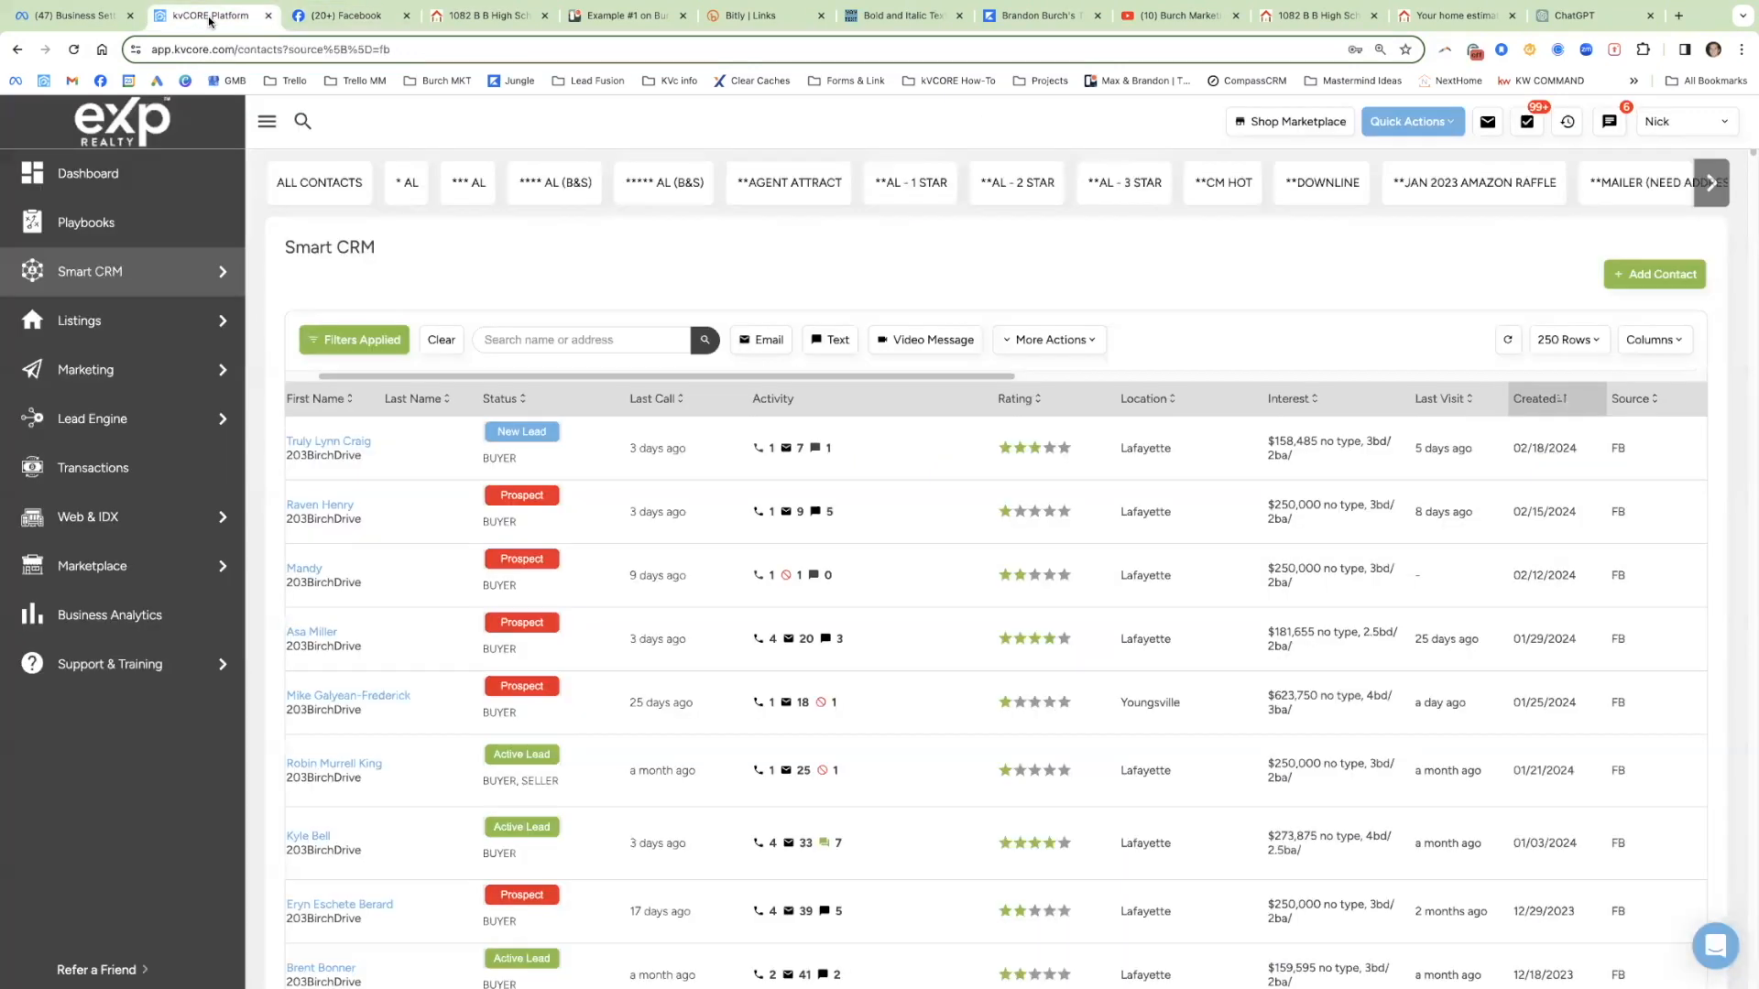
{"action": "left_click", "coordinate": [210, 18]}
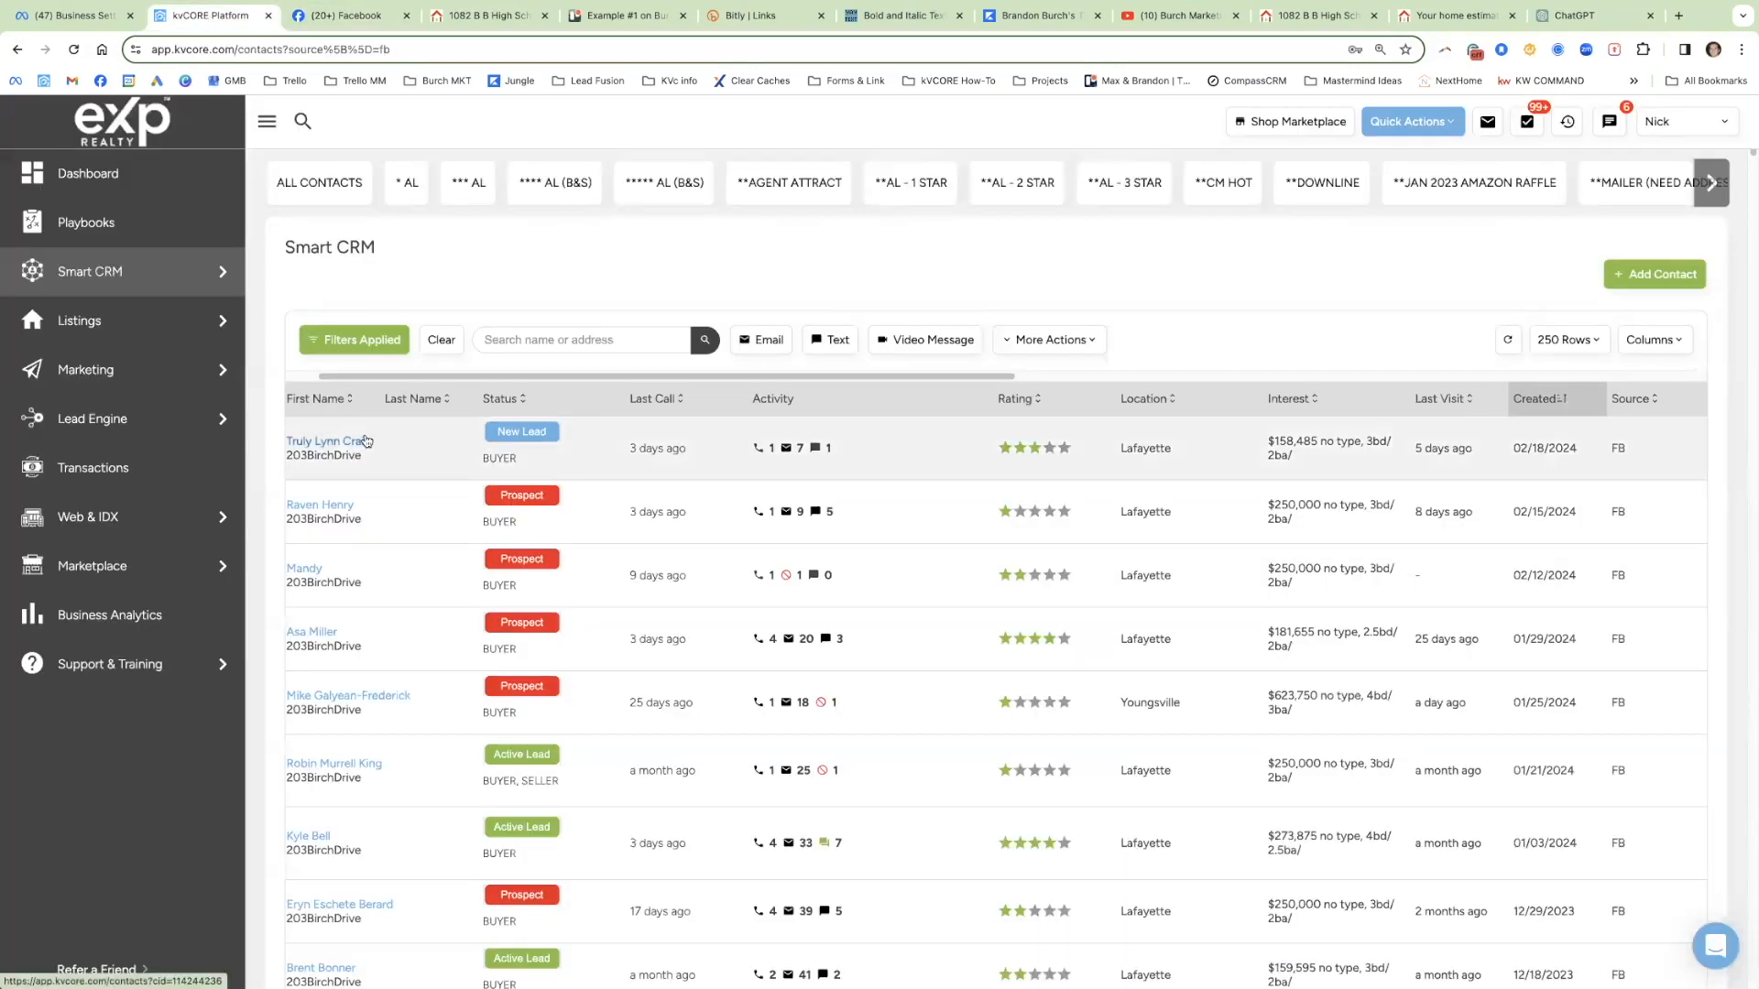